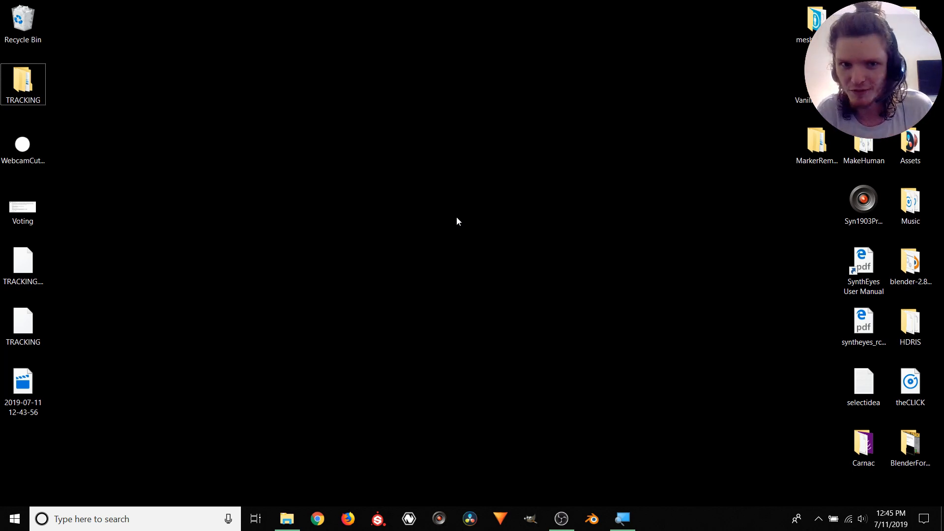
Launch Blender, dismiss the splash screen and set the scene's output frame rate to 30 fps
{"action": "left_click", "coordinate": [592, 519]}
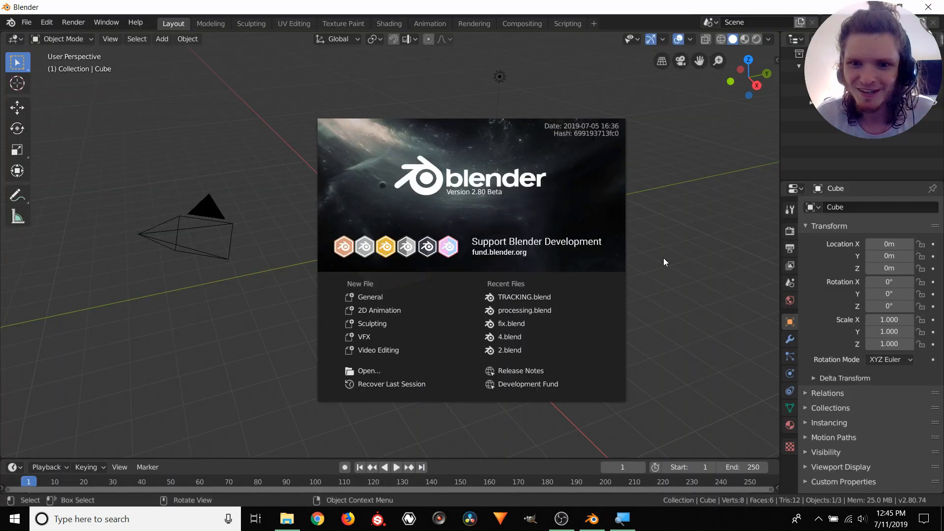
{"action": "left_click", "coordinate": [696, 273]}
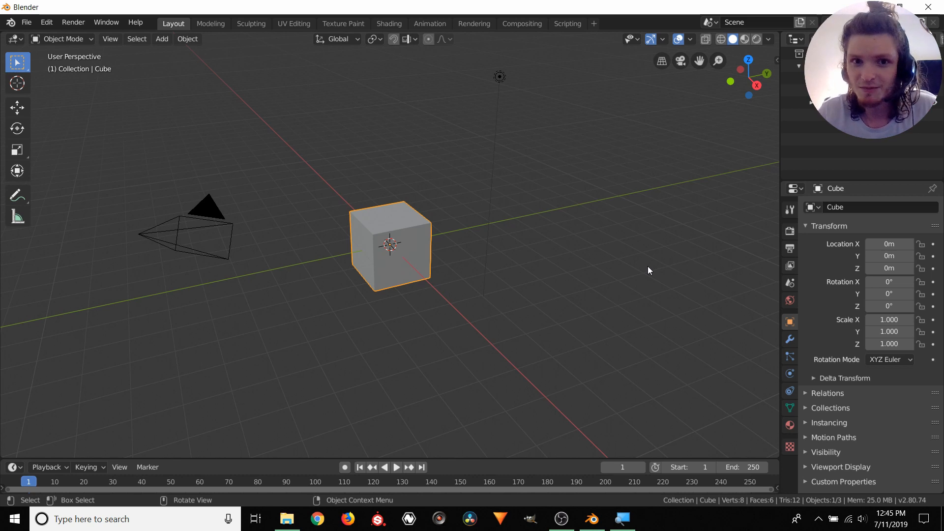
{"action": "left_click", "coordinate": [789, 248]}
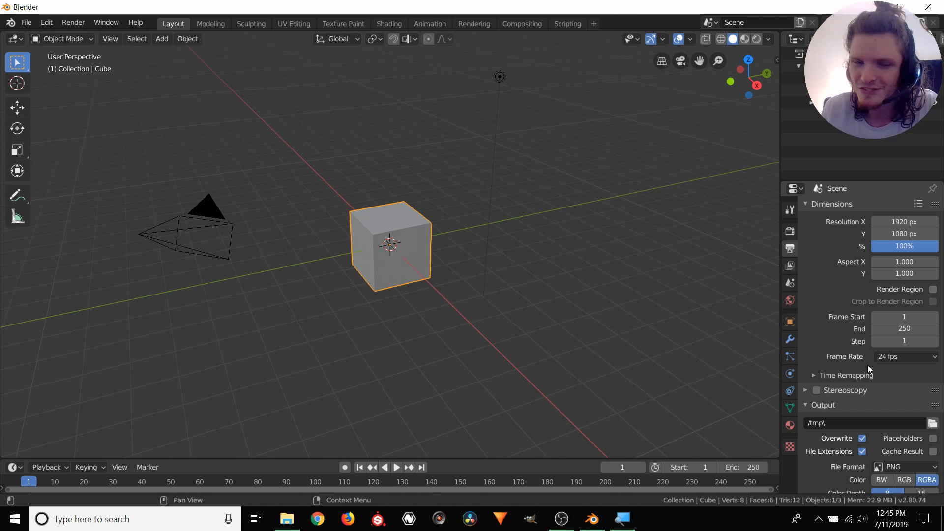
{"action": "left_click", "coordinate": [910, 354]}
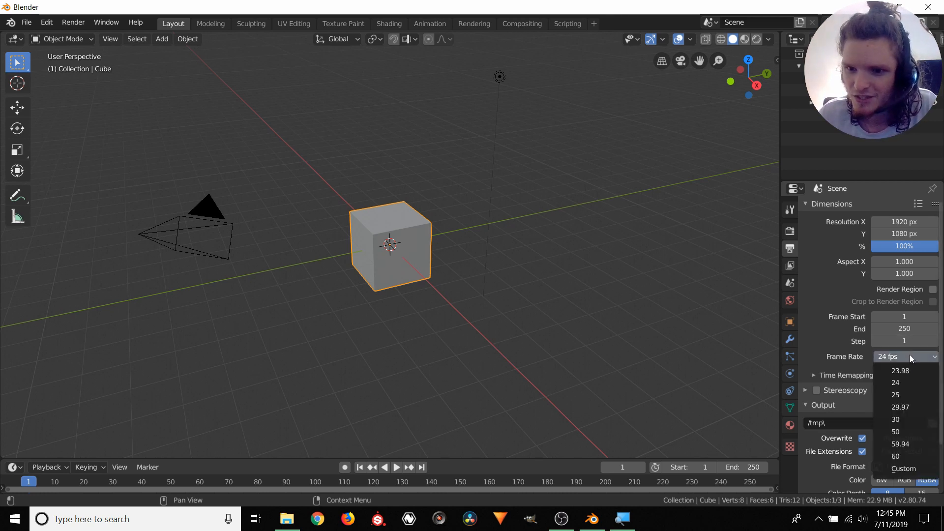
{"action": "left_click", "coordinate": [900, 420]}
Set the scene's colour management View Transform to Standard in the render settings
{"action": "left_click", "coordinate": [788, 231]}
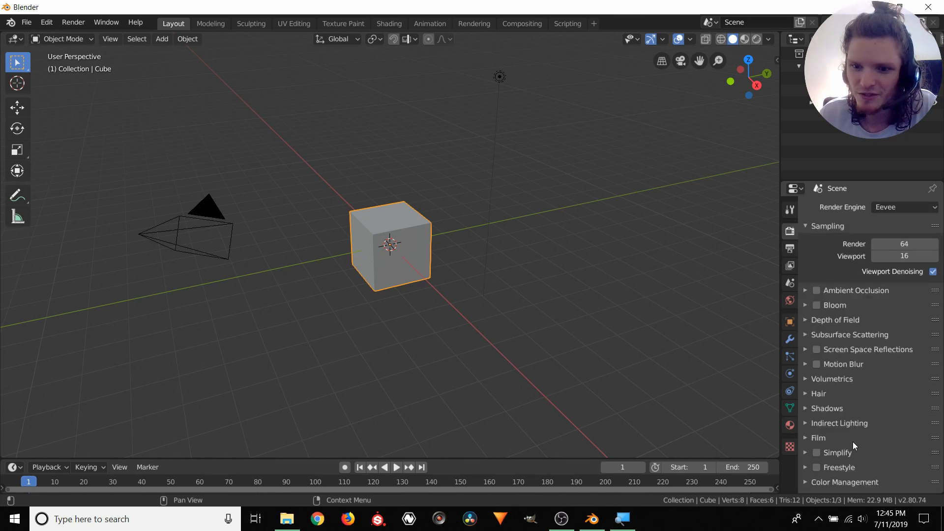
{"action": "left_click", "coordinate": [848, 480]}
{"action": "scroll", "coordinate": [862, 431], "scroll_direction": "down", "scroll_amount": 5}
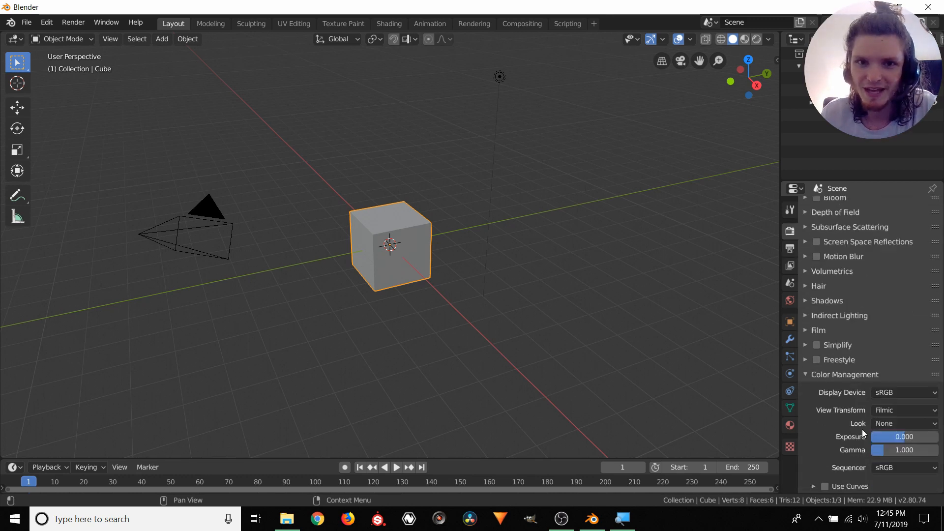
{"action": "left_click", "coordinate": [889, 407]}
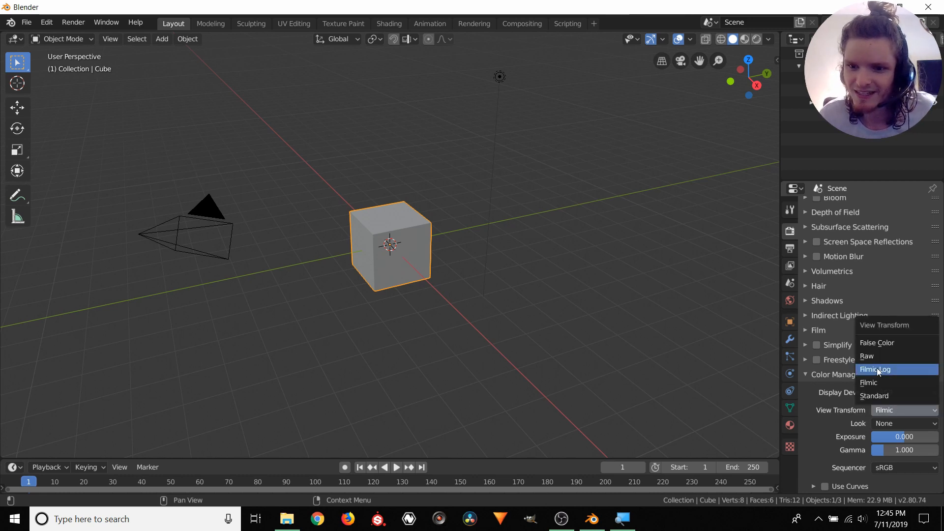
{"action": "left_click", "coordinate": [881, 395]}
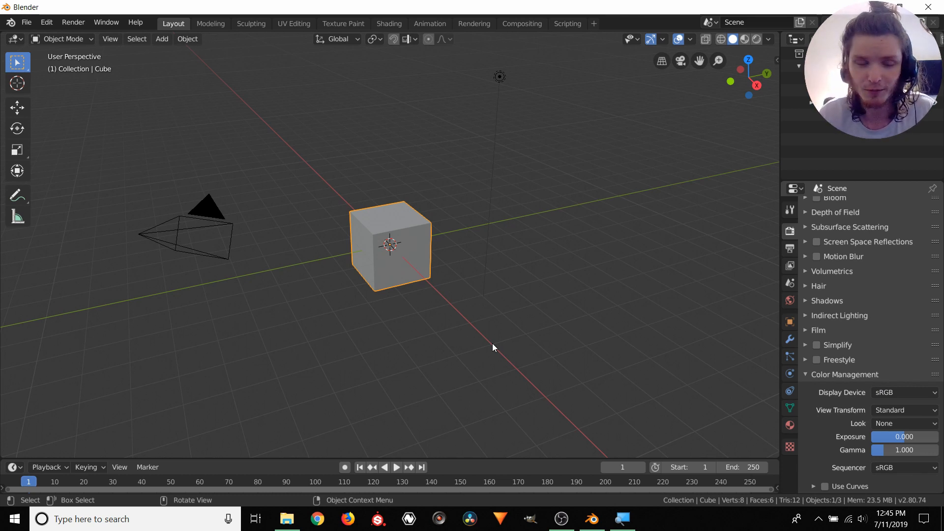
Change the 3D viewport to the Movie Clip Editor and load all PNG frames from Desktop\TRACKING\[6] Obstructed\sequence
{"action": "left_click", "coordinate": [15, 39]}
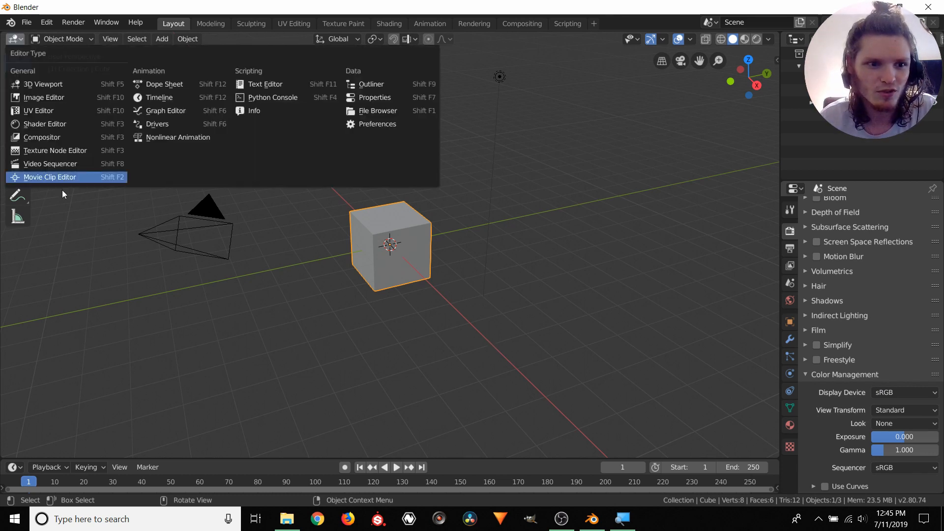
{"action": "left_click", "coordinate": [63, 177]}
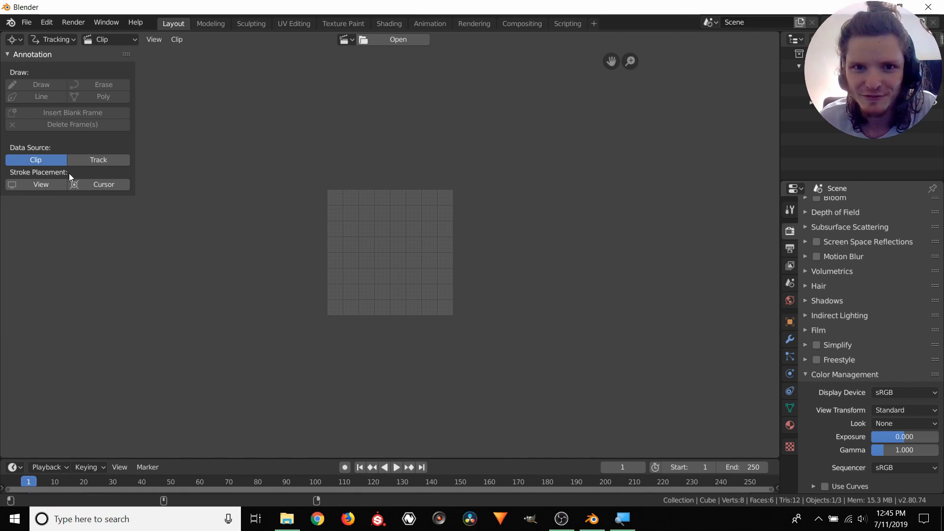
{"action": "left_click", "coordinate": [373, 40]}
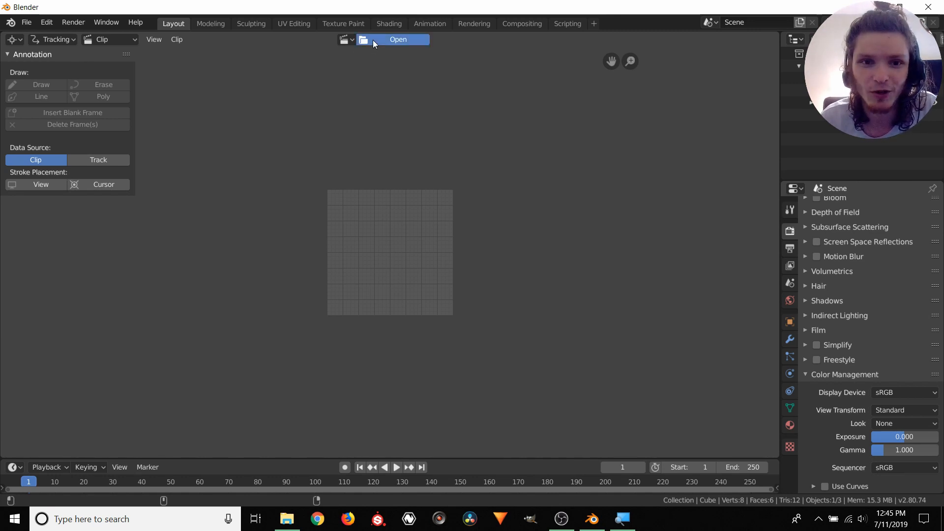
{"action": "left_click", "coordinate": [36, 102]}
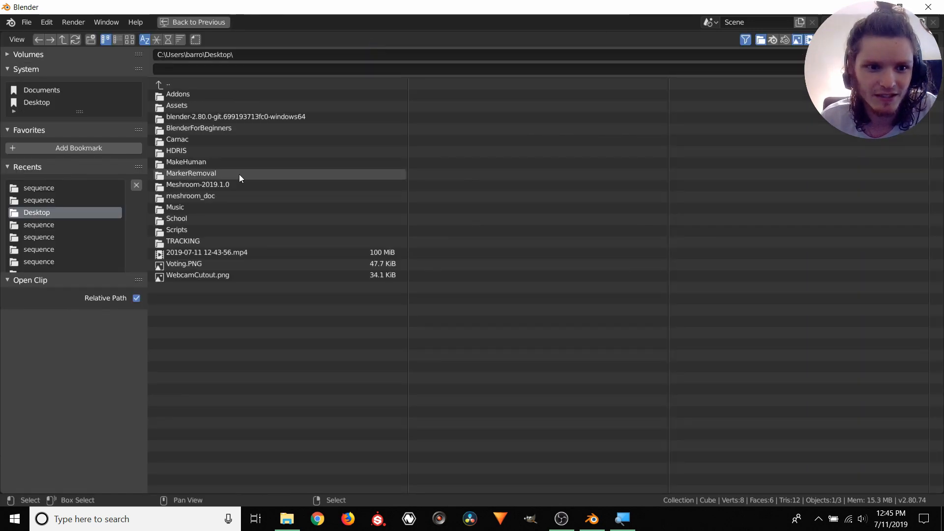
{"action": "left_click", "coordinate": [193, 238]}
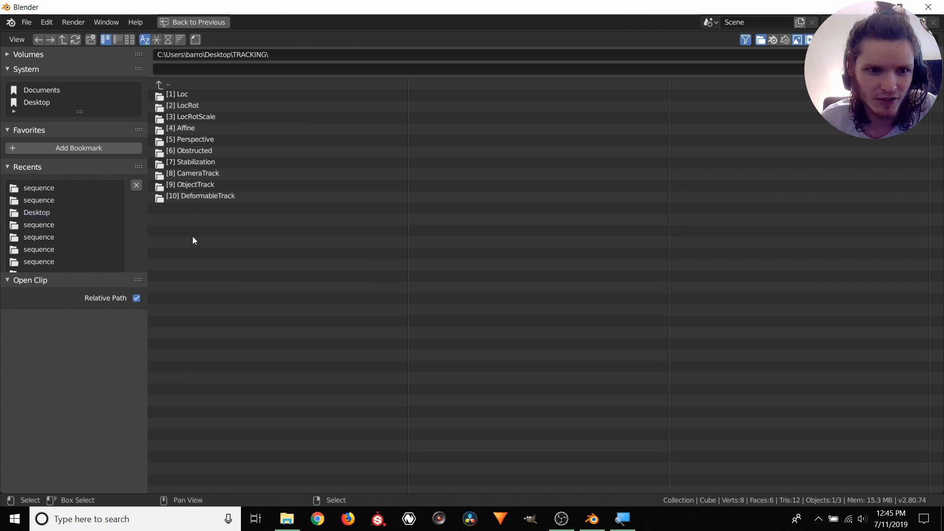
{"action": "left_click", "coordinate": [194, 150]}
{"action": "left_click", "coordinate": [192, 95]}
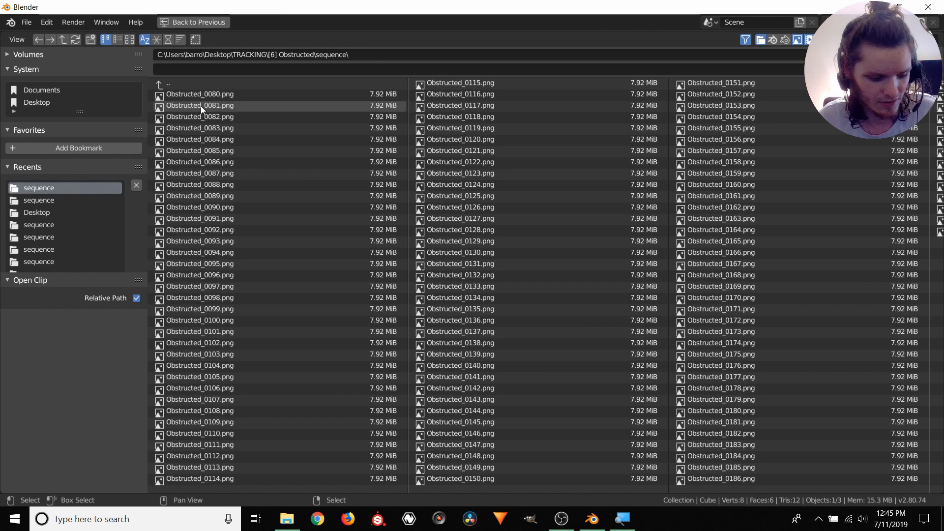
{"action": "key", "text": "a"}
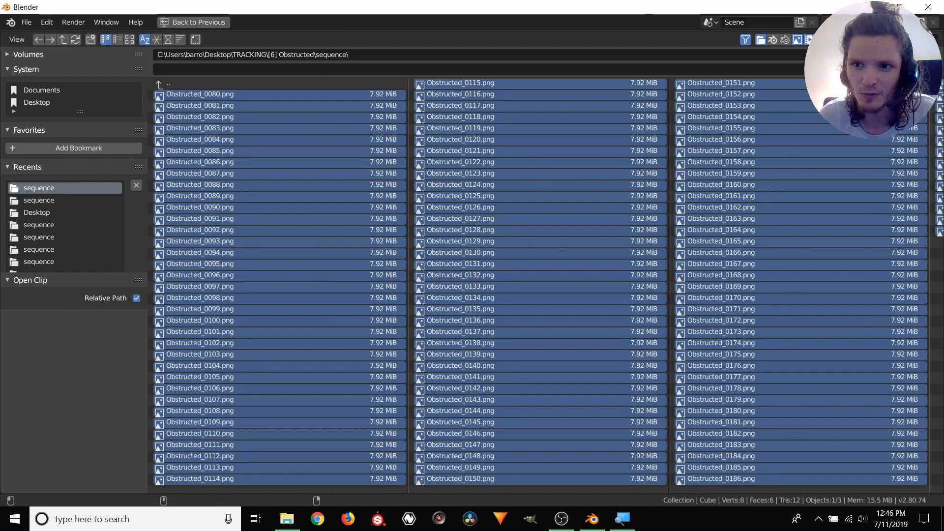
{"action": "key", "text": "Return"}
Match the scene's frame range to the loaded clip's length and prefetch the footage into memory
{"action": "key", "text": "f"}
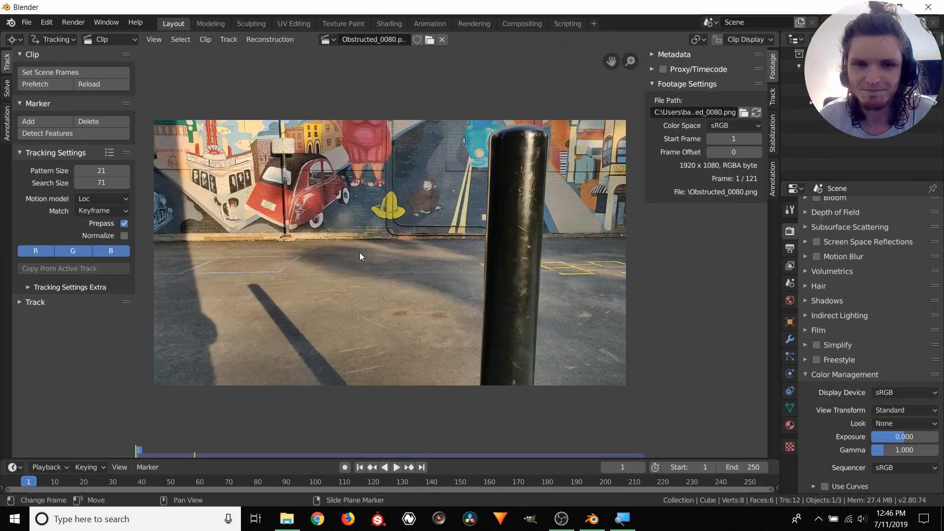
{"action": "scroll", "coordinate": [359, 253], "scroll_direction": "up", "scroll_amount": 6}
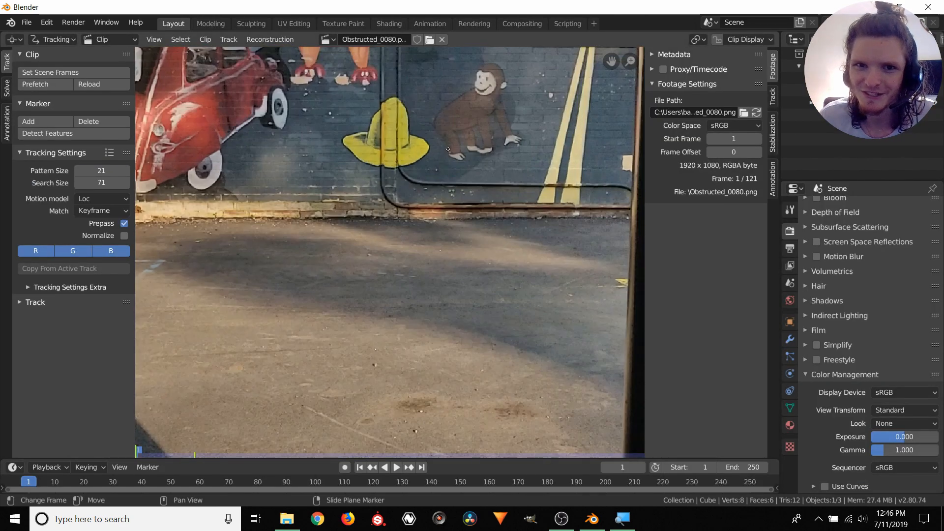
{"action": "scroll", "coordinate": [382, 246], "scroll_direction": "up", "scroll_amount": 2}
{"action": "scroll", "coordinate": [406, 169], "scroll_direction": "down", "scroll_amount": 5}
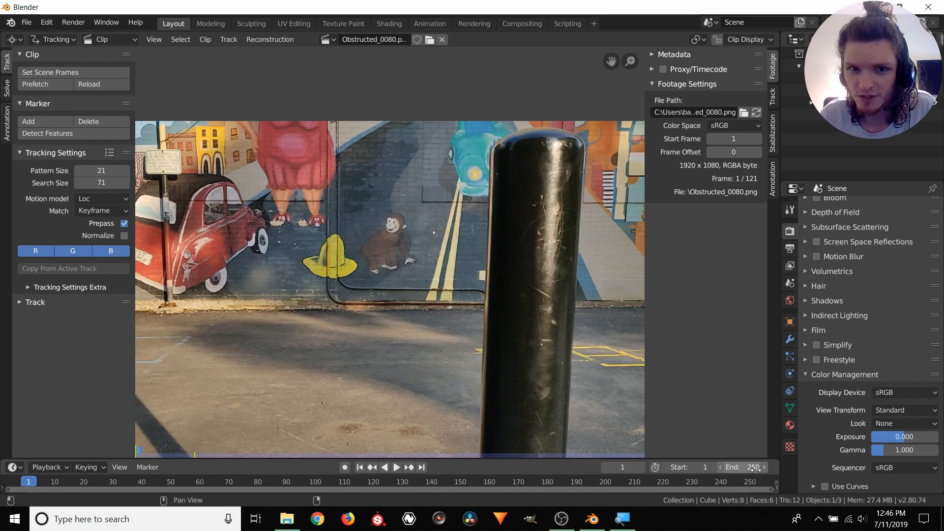
{"action": "scroll", "coordinate": [484, 296], "scroll_direction": "down", "scroll_amount": 3}
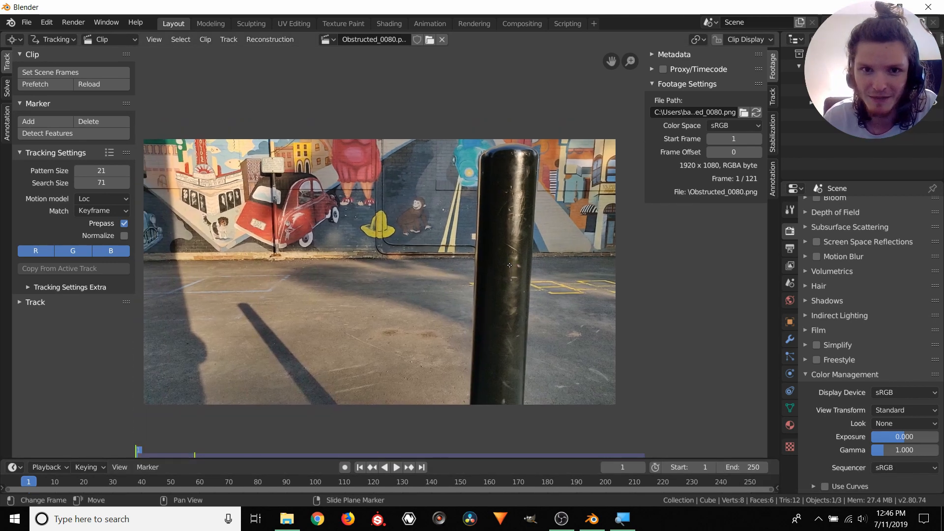
{"action": "left_click", "coordinate": [123, 73]}
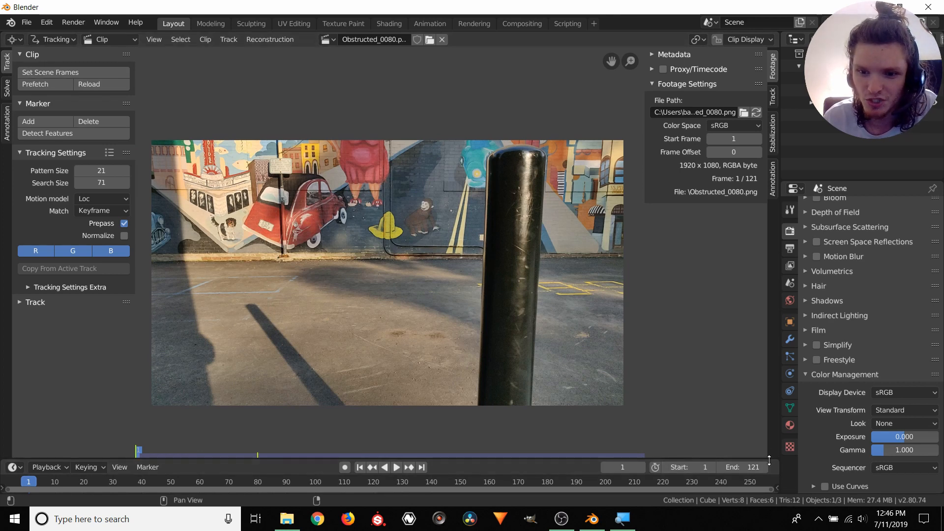
{"action": "left_click", "coordinate": [55, 85]}
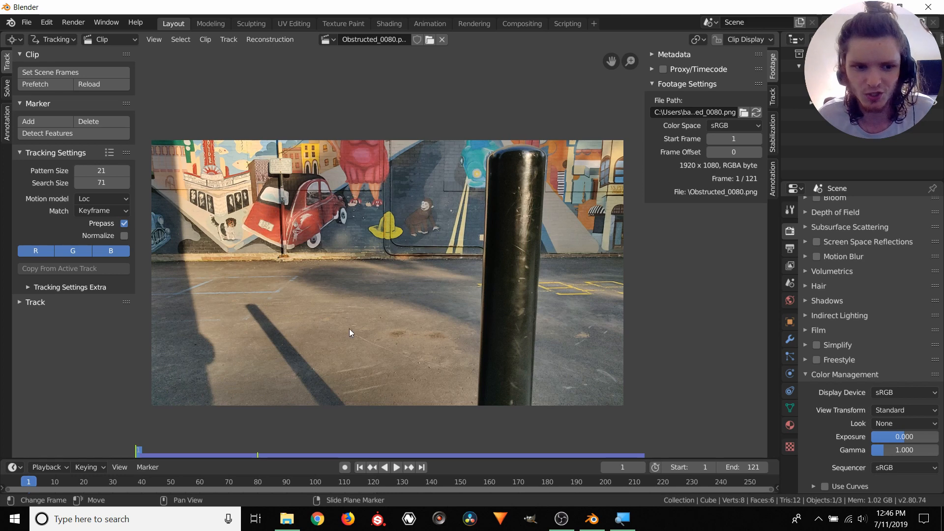
Play the clip through to examine how the black pole passes in front of the mural, and return to the first frame
{"action": "middle_click_drag", "start_coordinate": [240, 377], "coordinate": [327, 340]}
{"action": "key", "text": "space"}
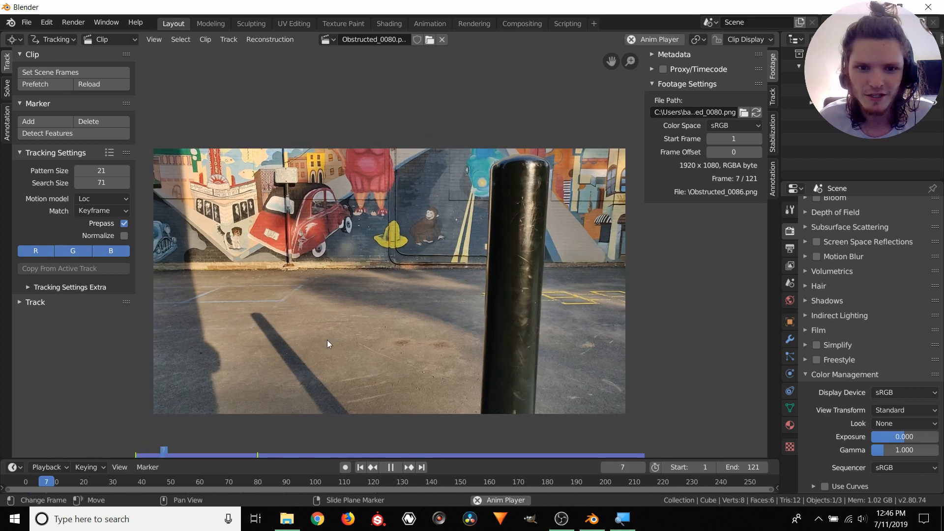
{"action": "key", "text": "space"}
{"action": "key", "text": "space"}
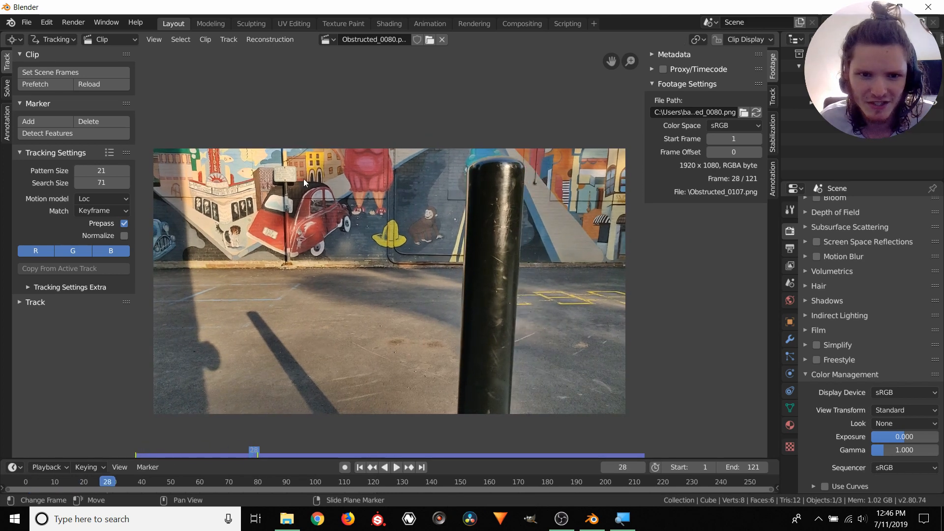
{"action": "key", "text": "space"}
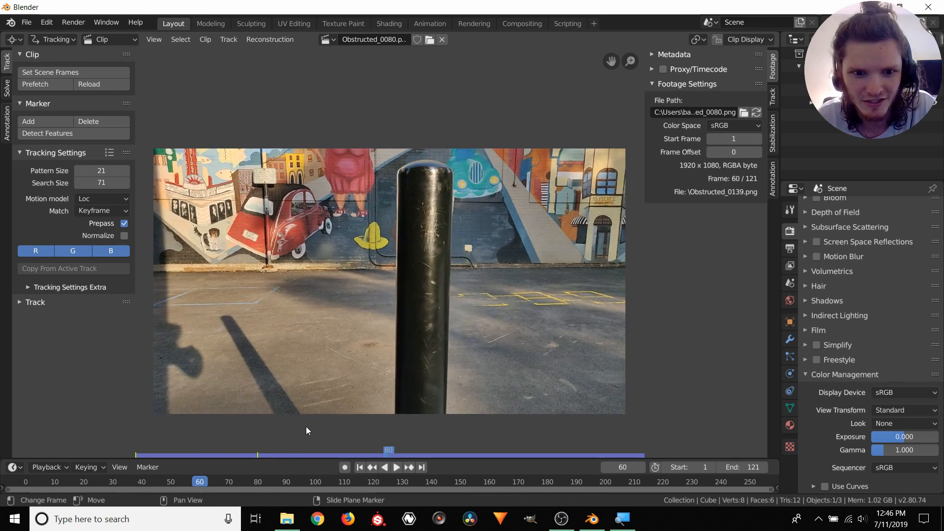
{"action": "key", "text": "shift+Left"}
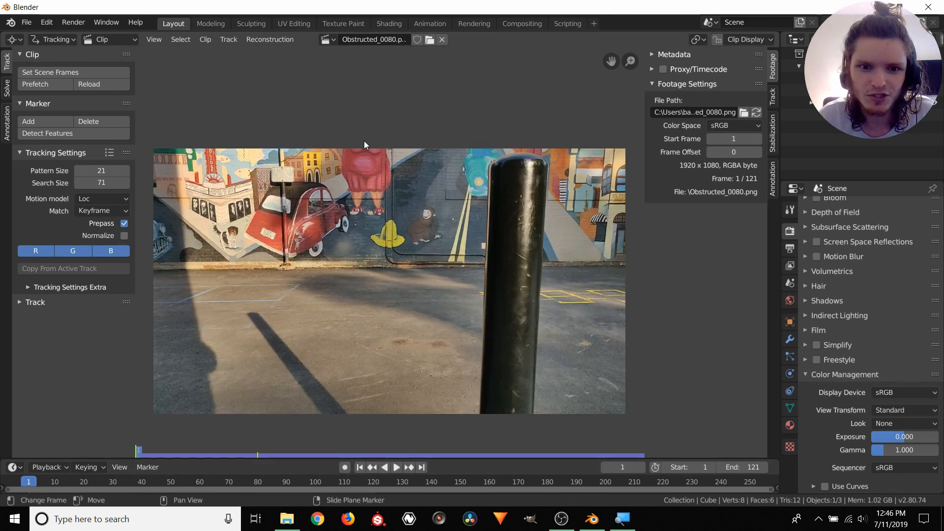
{"action": "scroll", "coordinate": [389, 152], "scroll_direction": "up", "scroll_amount": 2}
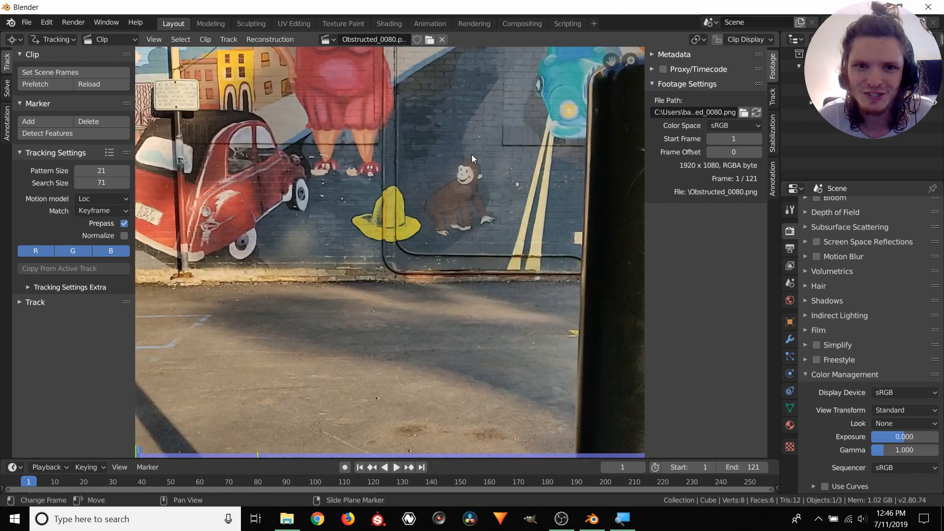
{"action": "key", "text": "Home"}
{"action": "key", "text": "space"}
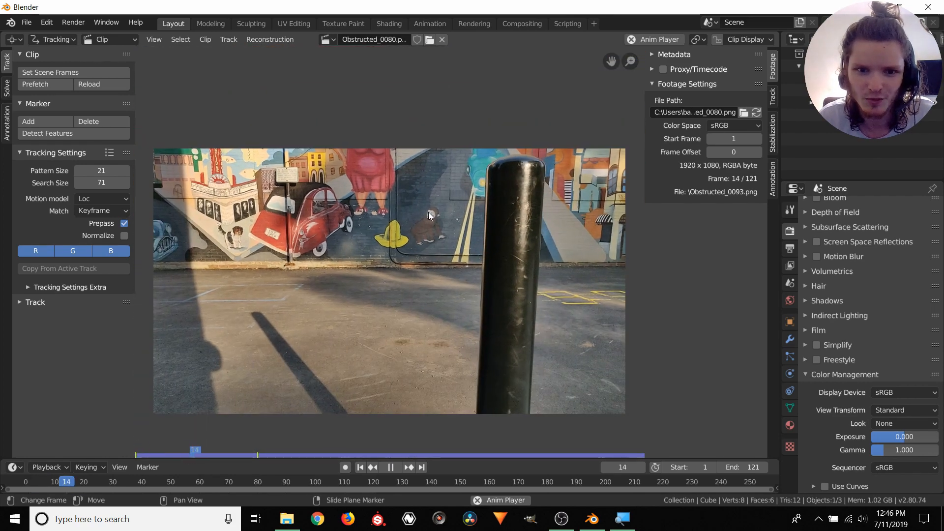
{"action": "key", "text": "space"}
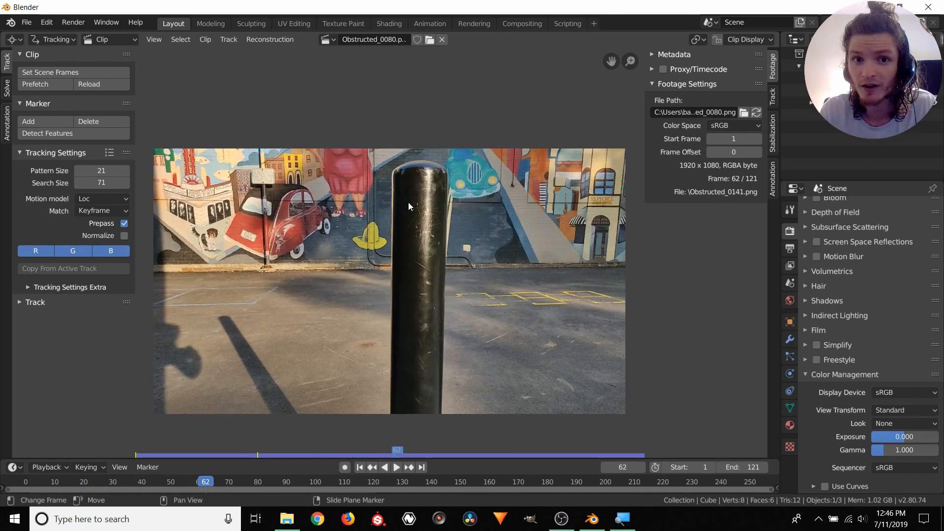
{"action": "key", "text": "space"}
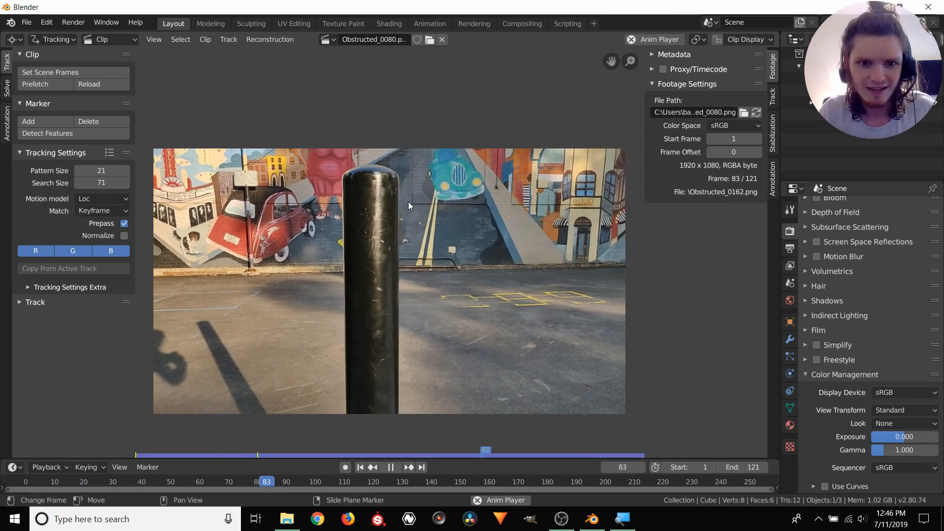
{"action": "key", "text": "space"}
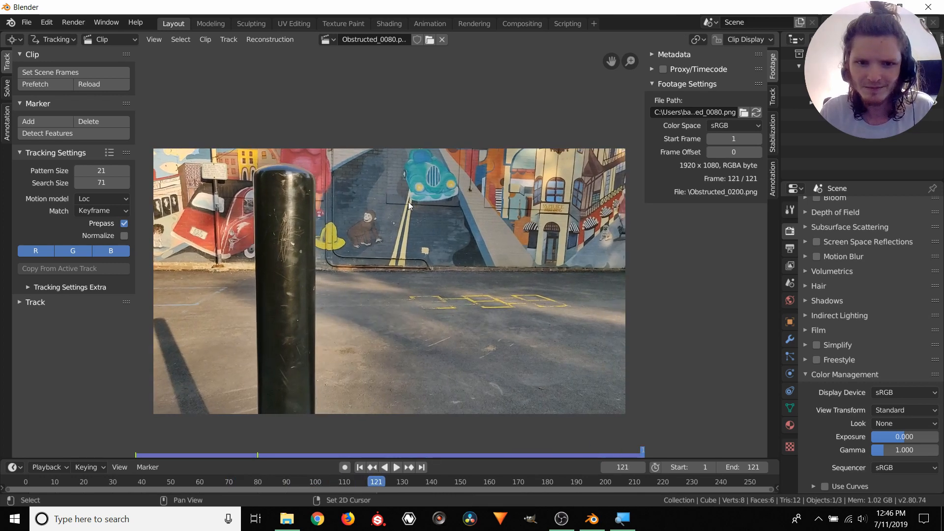
{"action": "key", "text": "shift+Left"}
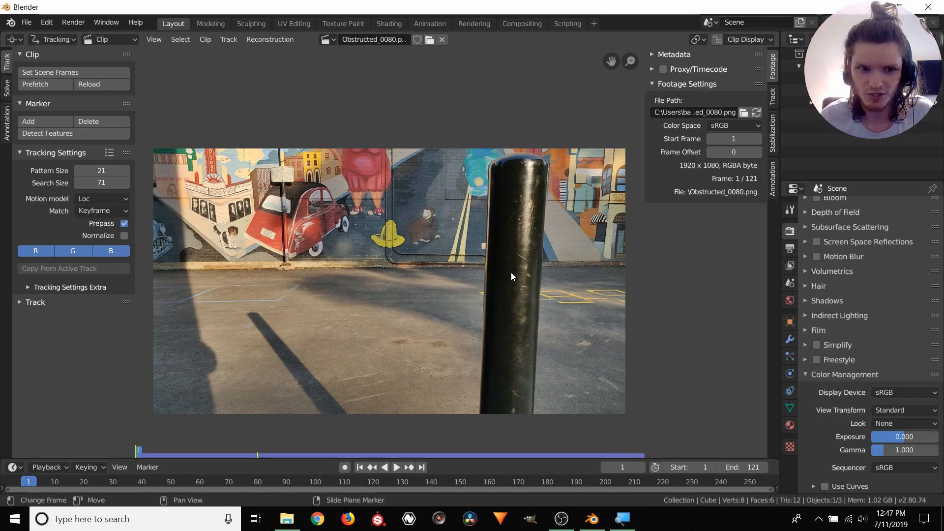
Set the tracking motion model to Affine and enable Normalize for new markers
{"action": "left_click", "coordinate": [99, 201]}
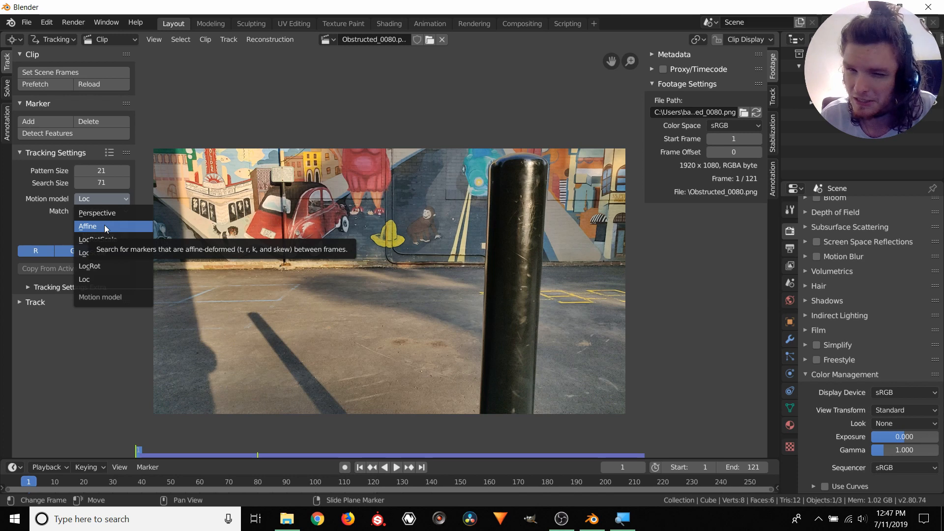
{"action": "left_click", "coordinate": [104, 227]}
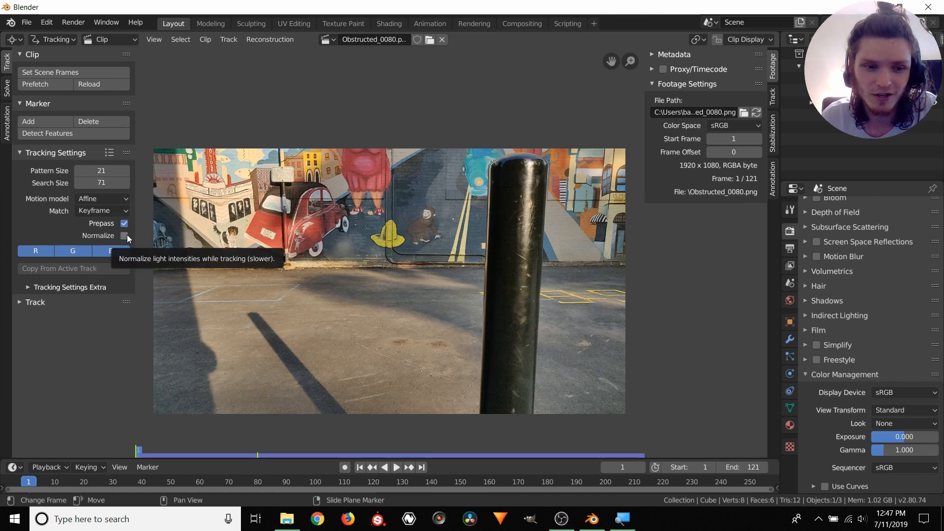
{"action": "left_click", "coordinate": [125, 235]}
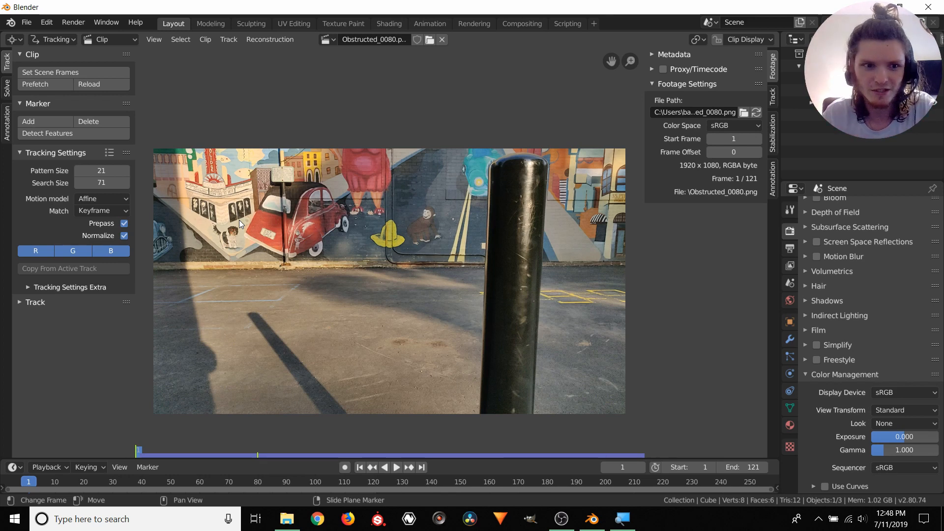
Expand the extra tracking settings and set the correlation to 0.9
{"action": "left_click", "coordinate": [61, 288]}
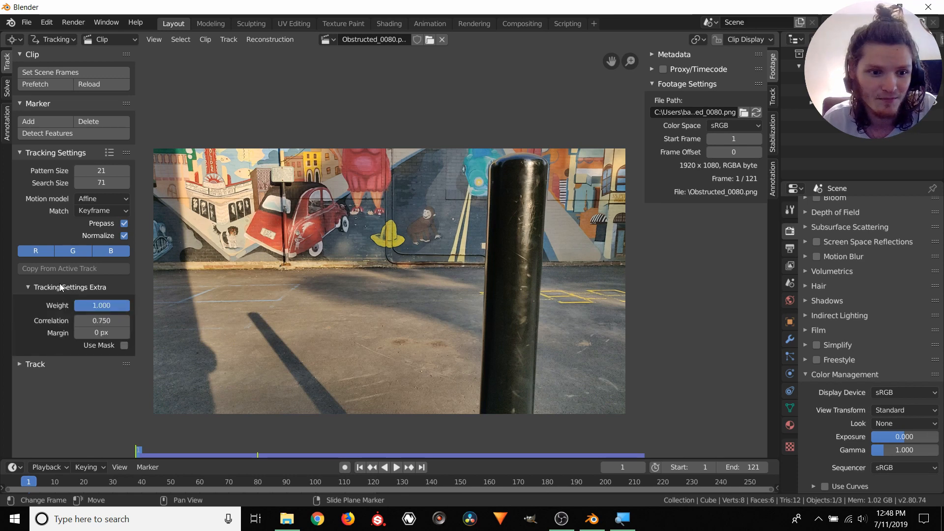
{"action": "left_click", "coordinate": [101, 320]}
{"action": "type", "text": ".9"}
{"action": "key", "text": "Return"}
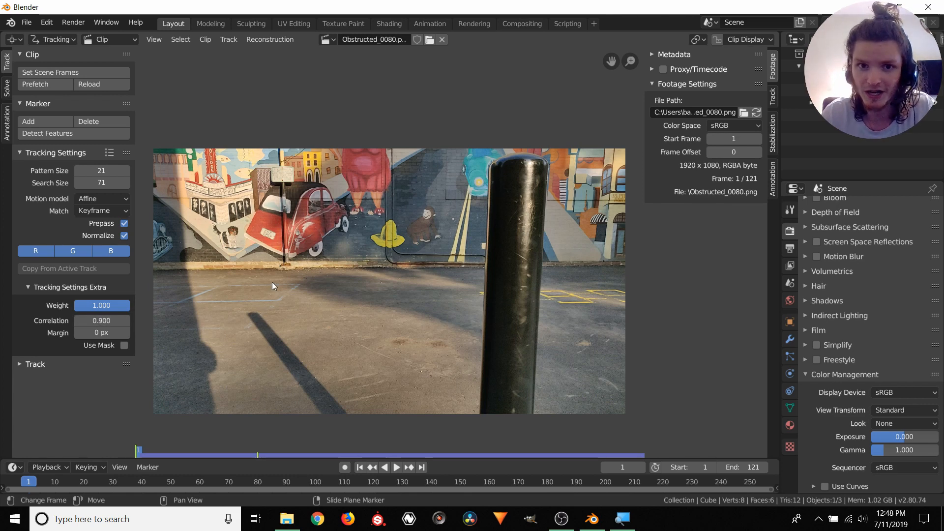
Place a tracking marker on the painted monkey's nose at frame 1 and enlarge it to surround most of the face
{"action": "middle_click_drag", "start_coordinate": [459, 202], "coordinate": [389, 253]}
{"action": "scroll", "coordinate": [389, 253], "scroll_direction": "up", "scroll_amount": 6}
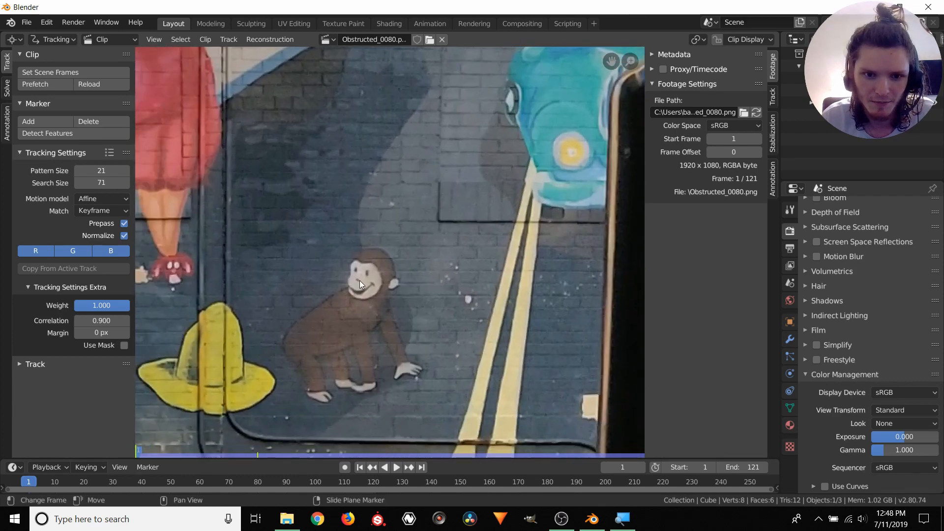
{"action": "scroll", "coordinate": [359, 281], "scroll_direction": "up", "scroll_amount": 3}
{"action": "left_click", "coordinate": [353, 287], "text": "ctrl"}
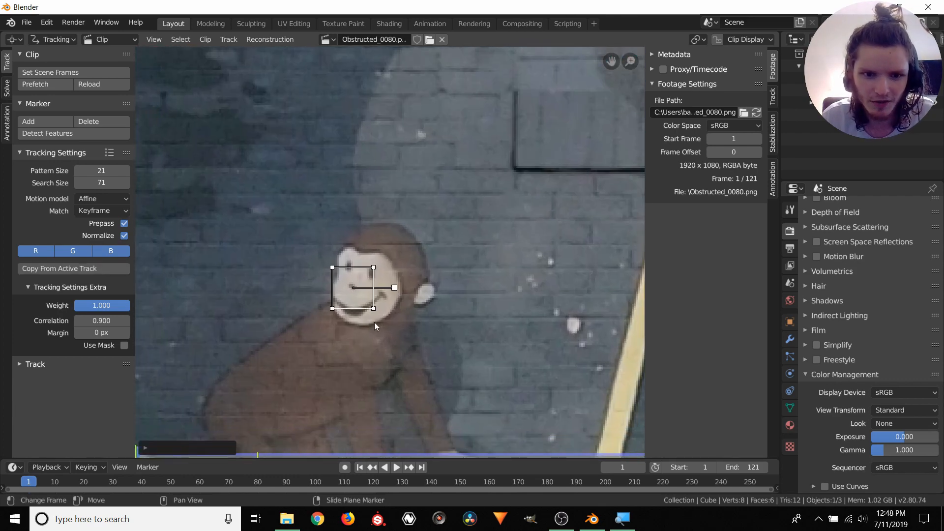
{"action": "key", "text": "s"}
{"action": "left_click", "coordinate": [423, 244]}
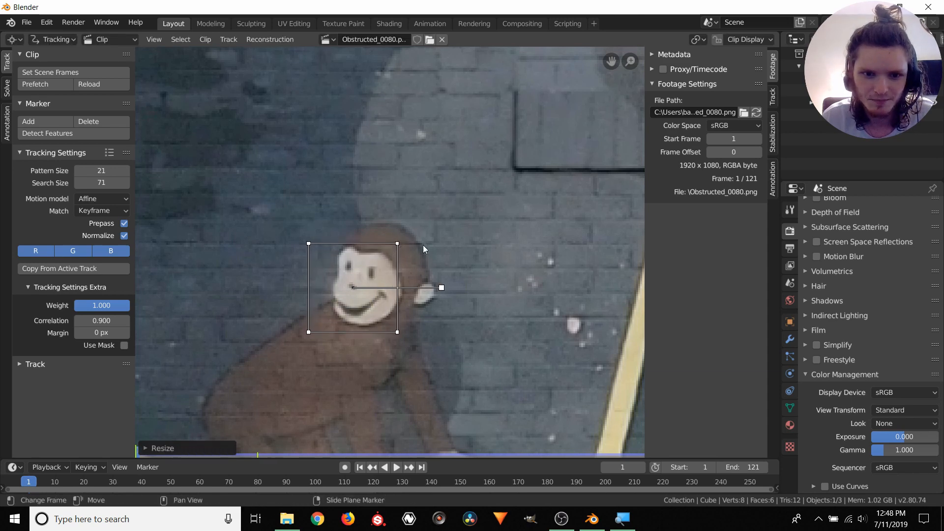
Display the marker's search area, check the motion up to frame 27, and shrink the search area slightly at frame 1
{"action": "scroll", "coordinate": [423, 245], "scroll_direction": "down", "scroll_amount": 2}
{"action": "key", "text": "alt"}
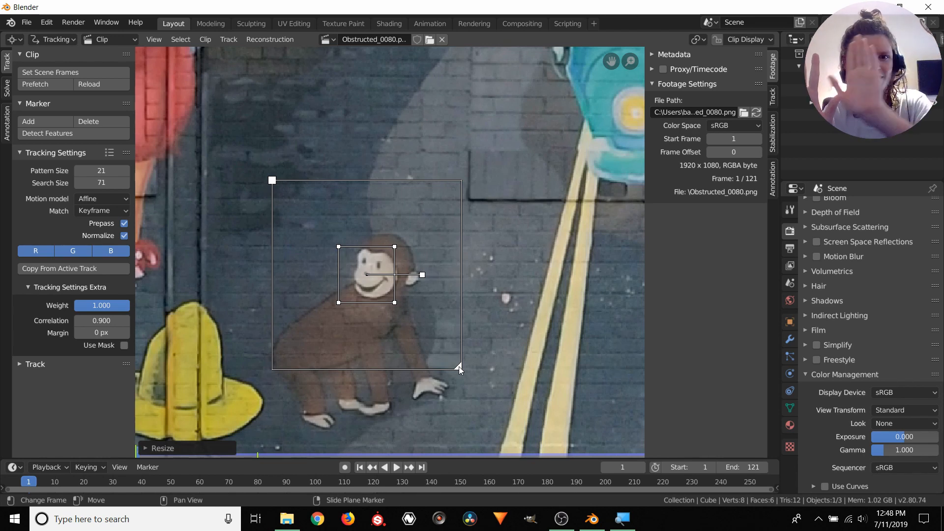
{"action": "scroll", "coordinate": [459, 367], "scroll_direction": "down", "scroll_amount": 4}
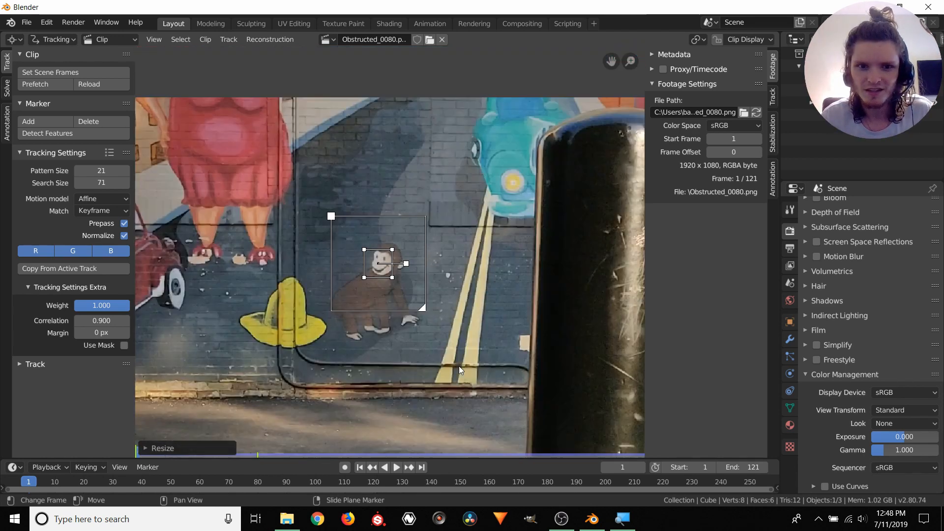
{"action": "left_click_drag", "start_coordinate": [40, 485], "coordinate": [104, 483]}
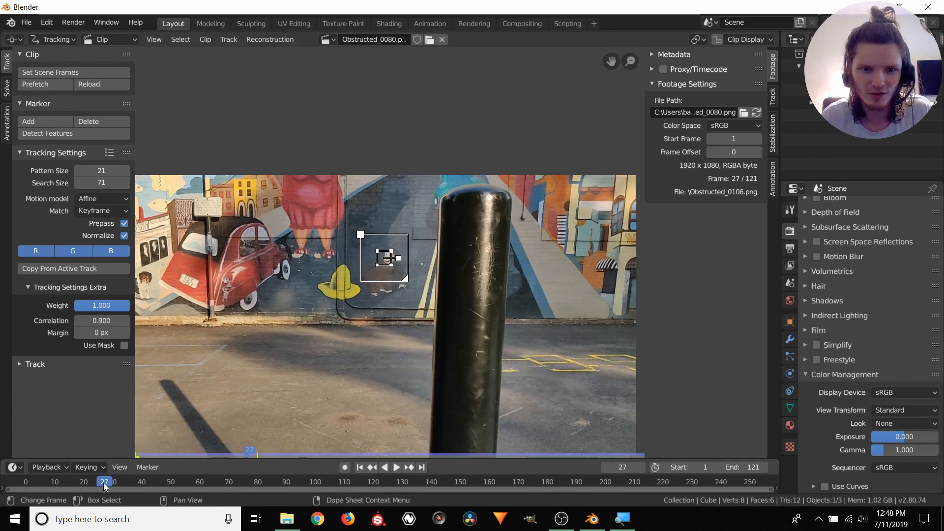
{"action": "key", "text": "shift+Left"}
{"action": "scroll", "coordinate": [294, 302], "scroll_direction": "up", "scroll_amount": 6}
{"action": "scroll", "coordinate": [294, 303], "scroll_direction": "up", "scroll_amount": 2}
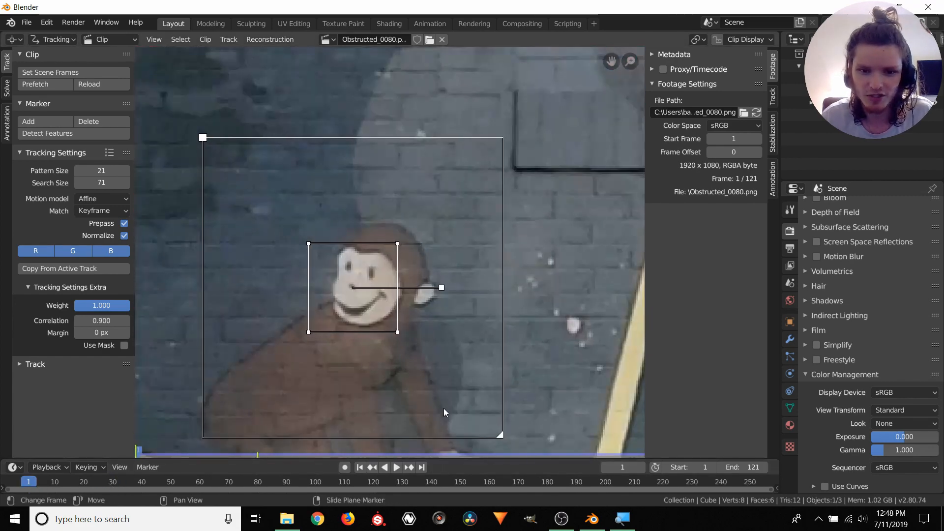
{"action": "left_click_drag", "start_coordinate": [509, 439], "coordinate": [488, 418]}
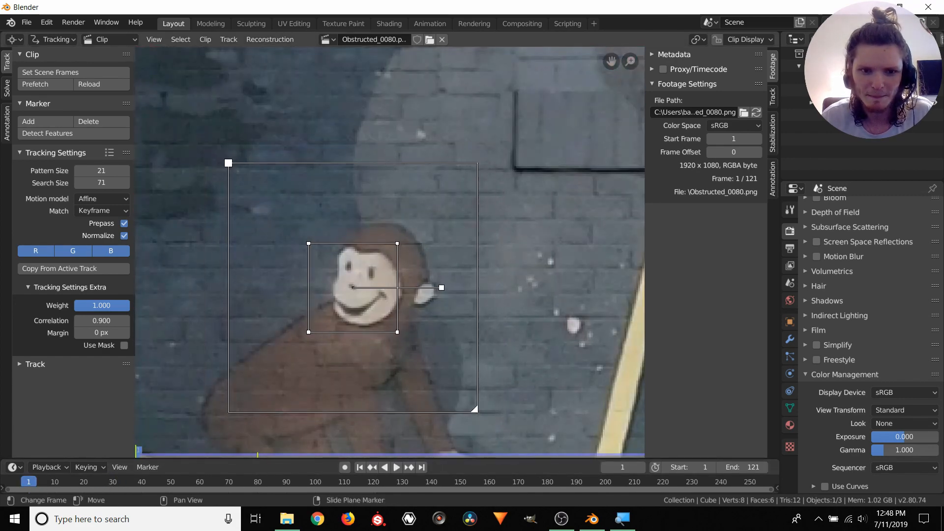
Track the monkey marker forward through the clip from frame 1
{"action": "scroll", "coordinate": [444, 332], "scroll_direction": "down", "scroll_amount": 2}
{"action": "scroll", "coordinate": [444, 332], "scroll_direction": "down", "scroll_amount": 4}
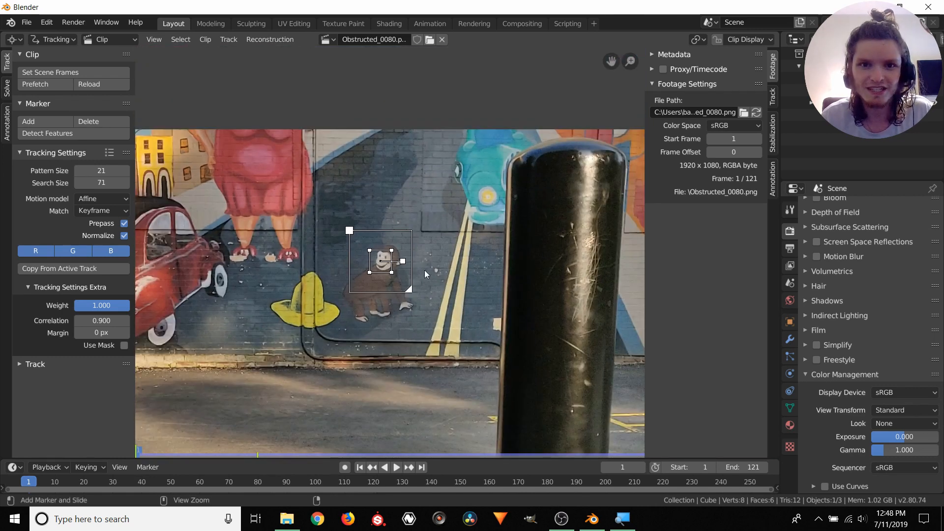
{"action": "key", "text": "ctrl+t"}
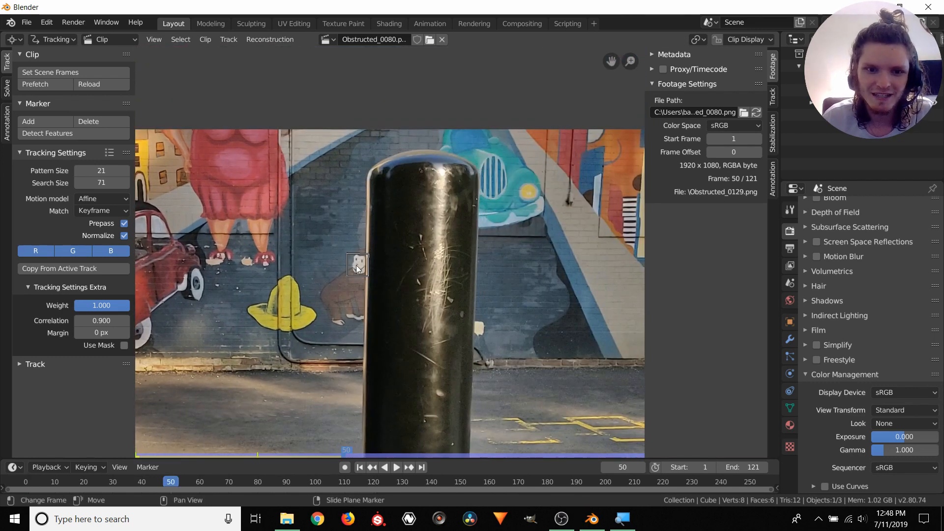
Shrink the monkey marker at frame 49 so its pattern stays clear of the pole, and track it forward to frame 50
{"action": "scroll", "coordinate": [356, 265], "scroll_direction": "up", "scroll_amount": 2}
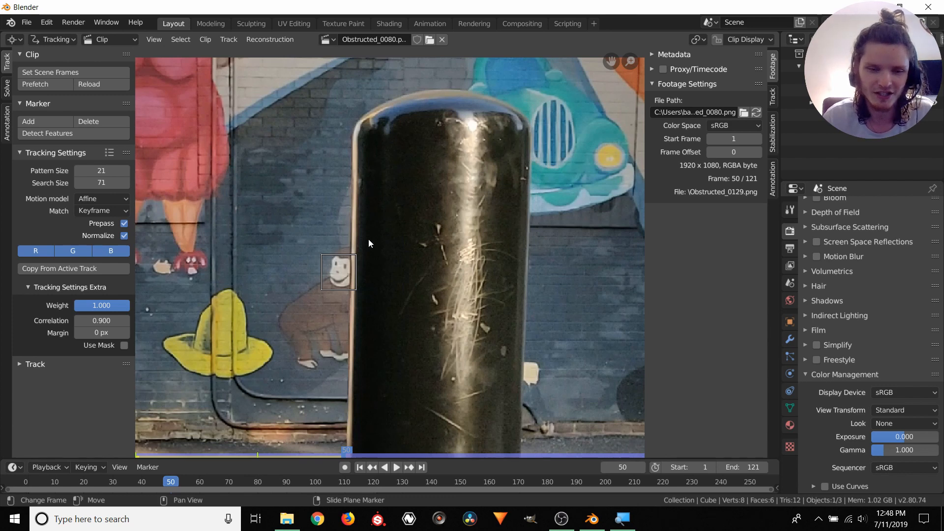
{"action": "scroll", "coordinate": [368, 239], "scroll_direction": "up", "scroll_amount": 4}
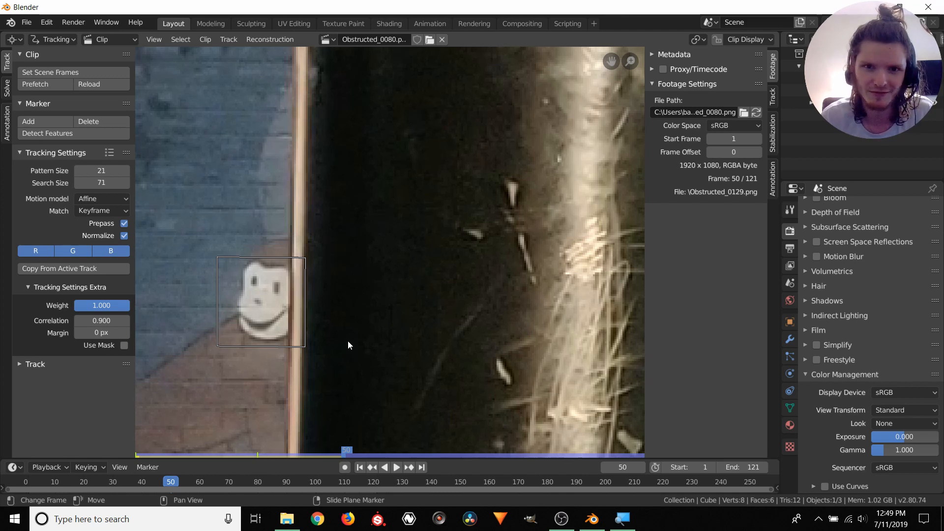
{"action": "key", "text": "Left"}
{"action": "key", "text": "Right"}
{"action": "key", "text": "Left"}
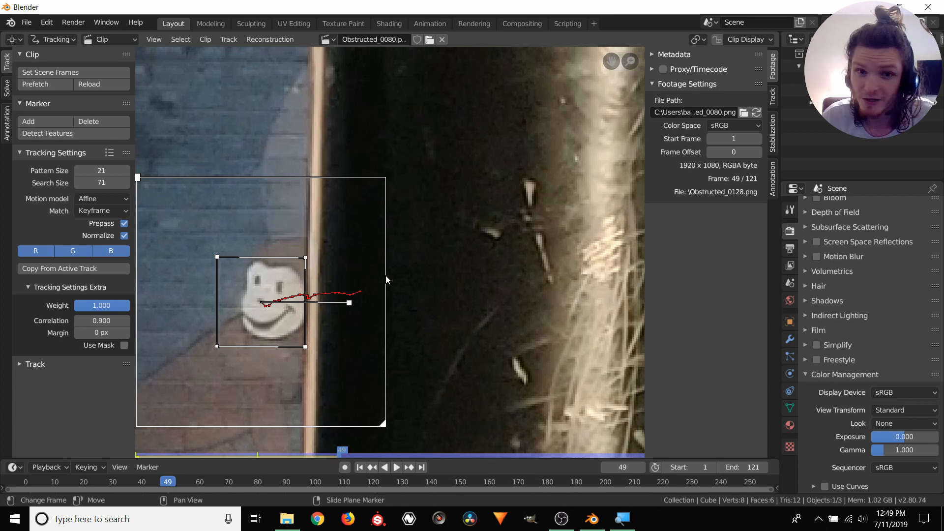
{"action": "scroll", "coordinate": [334, 265], "scroll_direction": "up", "scroll_amount": 3}
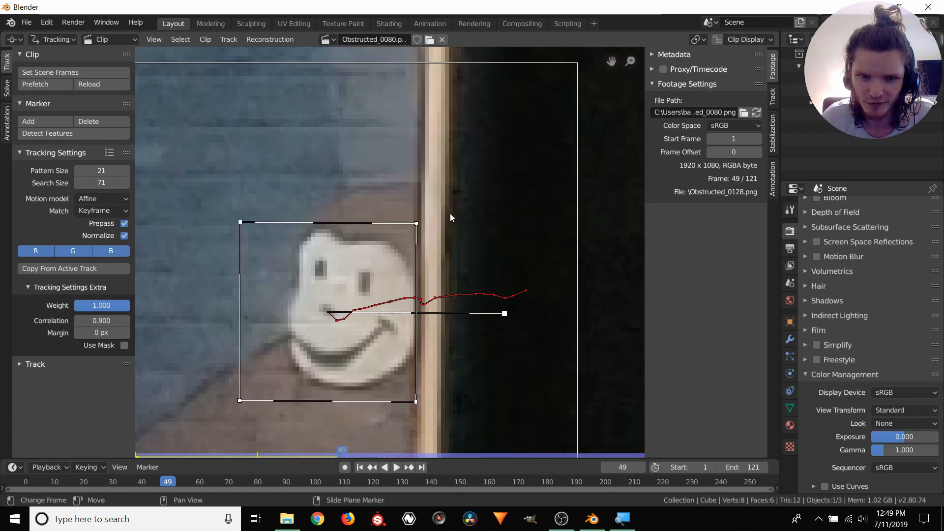
{"action": "key", "text": "s"}
{"action": "left_click", "coordinate": [432, 190]}
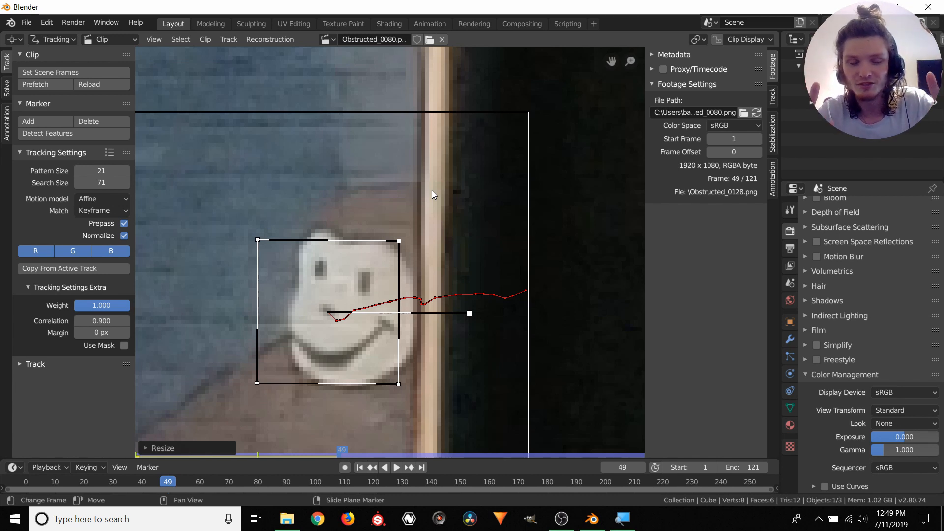
{"action": "key", "text": "alt+Right"}
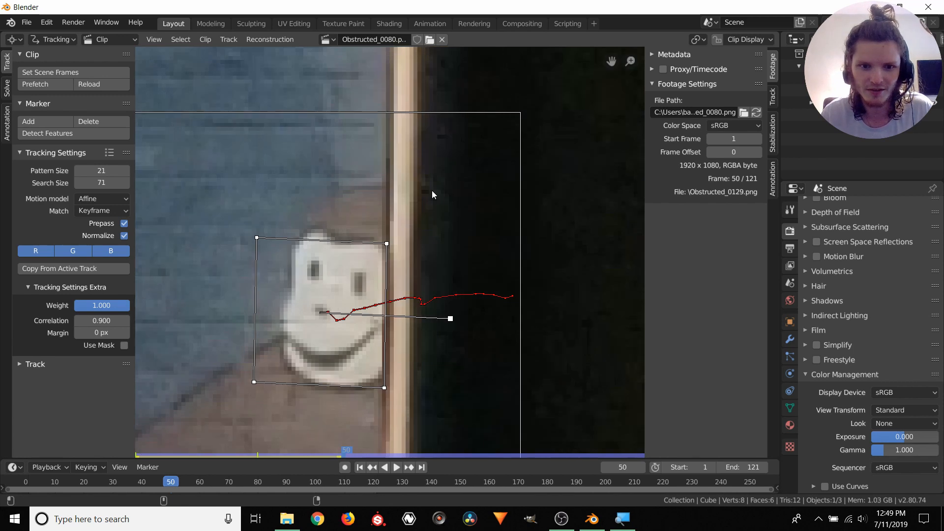
Shrink the marker's pattern further at frame 50, comparing its fit against the pole's edge in frame 51
{"action": "key", "text": "s"}
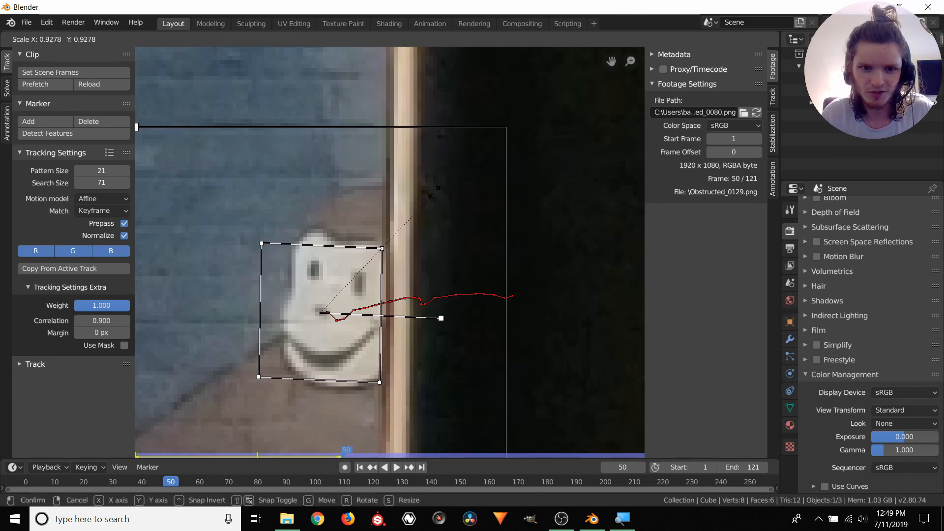
{"action": "left_click", "coordinate": [430, 193]}
{"action": "key", "text": "Right"}
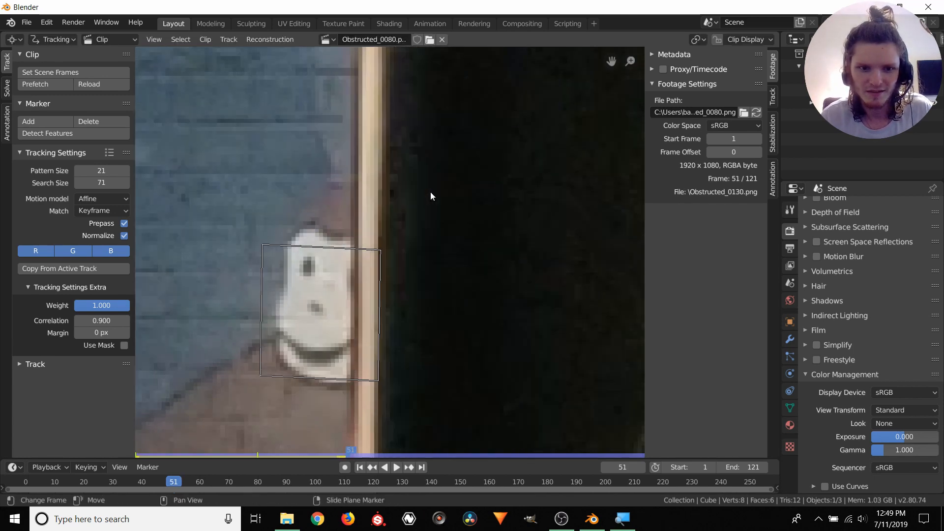
{"action": "key", "text": "Left"}
{"action": "key", "text": "s"}
{"action": "left_click", "coordinate": [408, 202]}
{"action": "key", "text": "Right"}
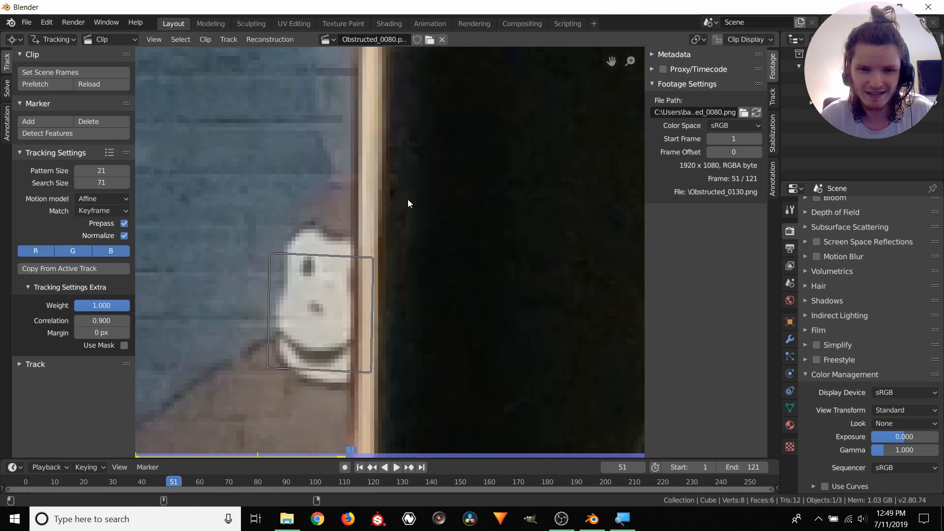
{"action": "key", "text": "Left"}
Lock the first monkey track and play the clip on to frame 94, where the monkey is past the pole
{"action": "scroll", "coordinate": [408, 199], "scroll_direction": "down", "scroll_amount": 7}
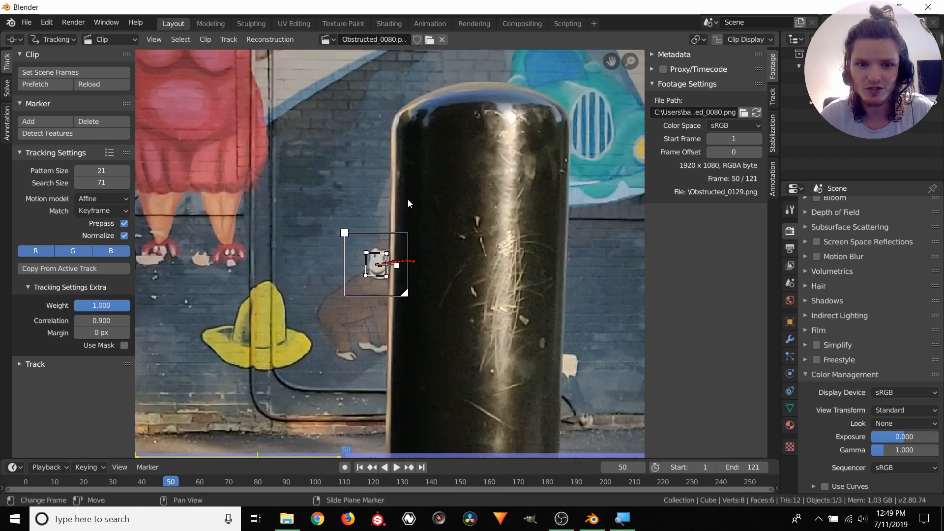
{"action": "key", "text": "ctrl+l"}
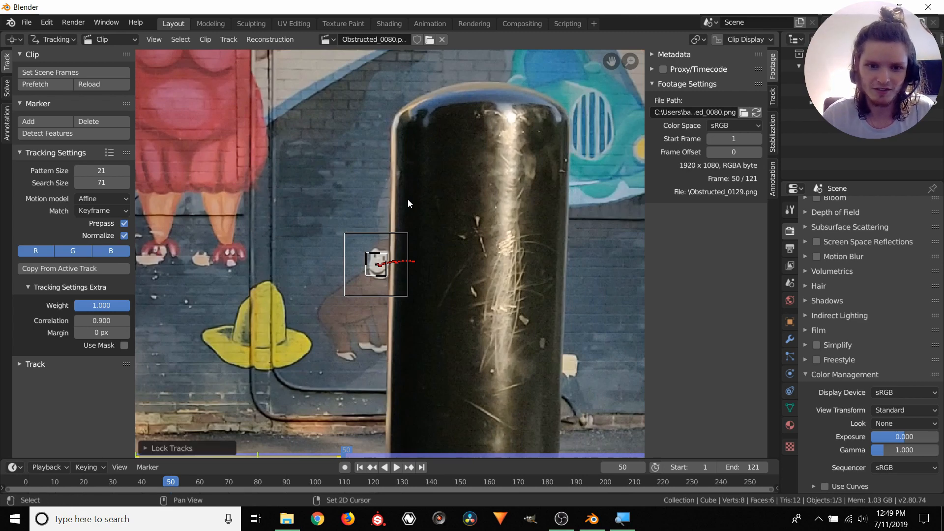
{"action": "key", "text": "shift+Left"}
{"action": "key", "text": "space"}
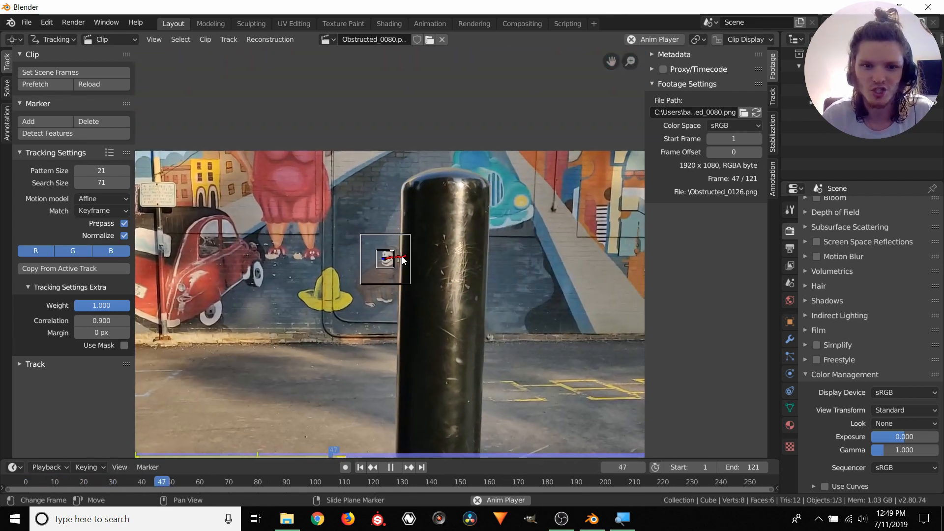
{"action": "key", "text": "space"}
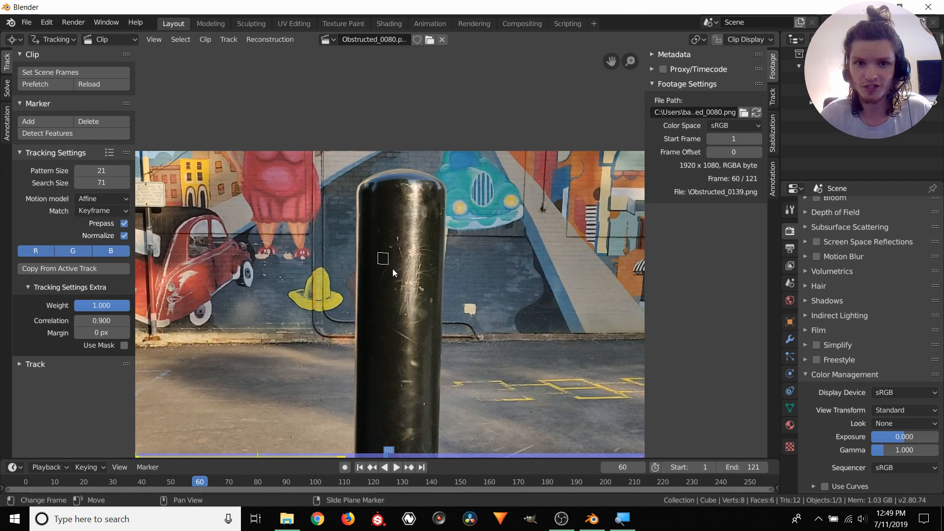
{"action": "key", "text": "space"}
{"action": "key", "text": "space"}
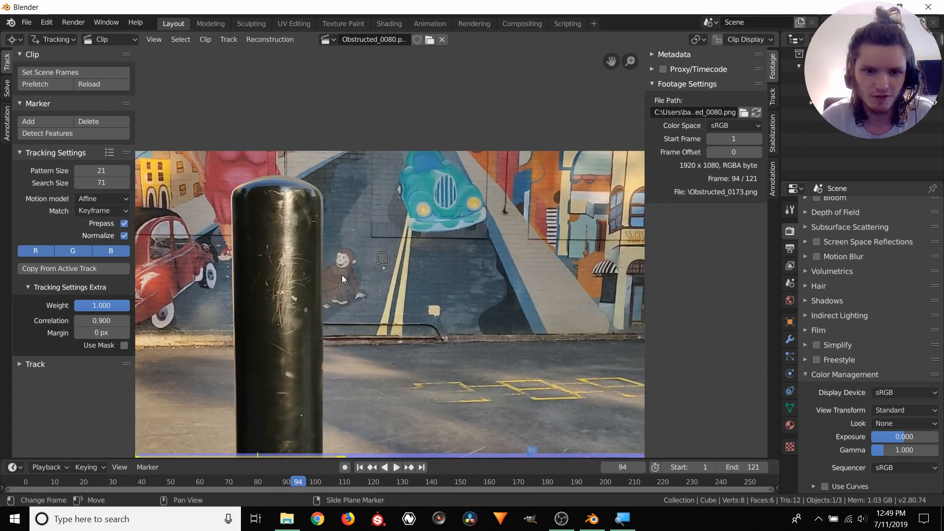
Place a second marker on the monkey's nose at frame 94 and enlarge its pattern over the face
{"action": "scroll", "coordinate": [328, 263], "scroll_direction": "up", "scroll_amount": 3}
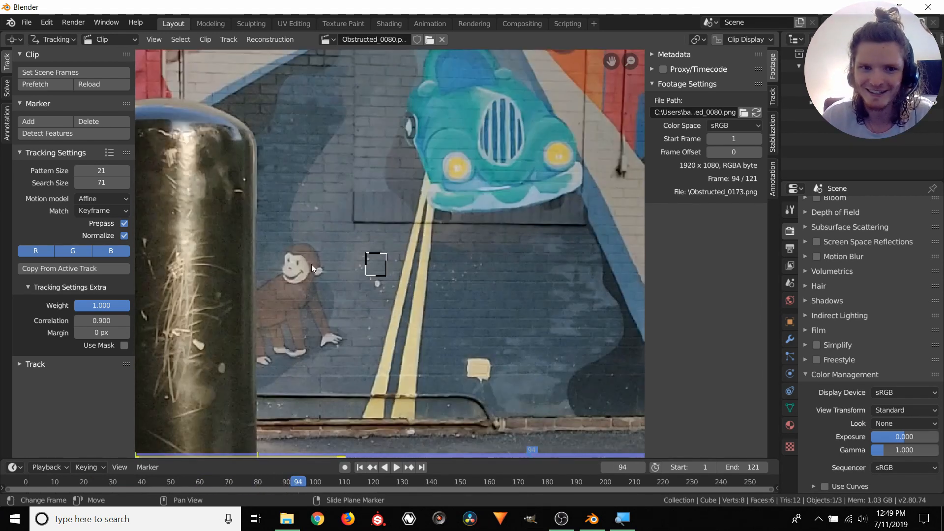
{"action": "scroll", "coordinate": [309, 270], "scroll_direction": "up", "scroll_amount": 2}
{"action": "middle_click_drag", "start_coordinate": [235, 288], "coordinate": [323, 268]}
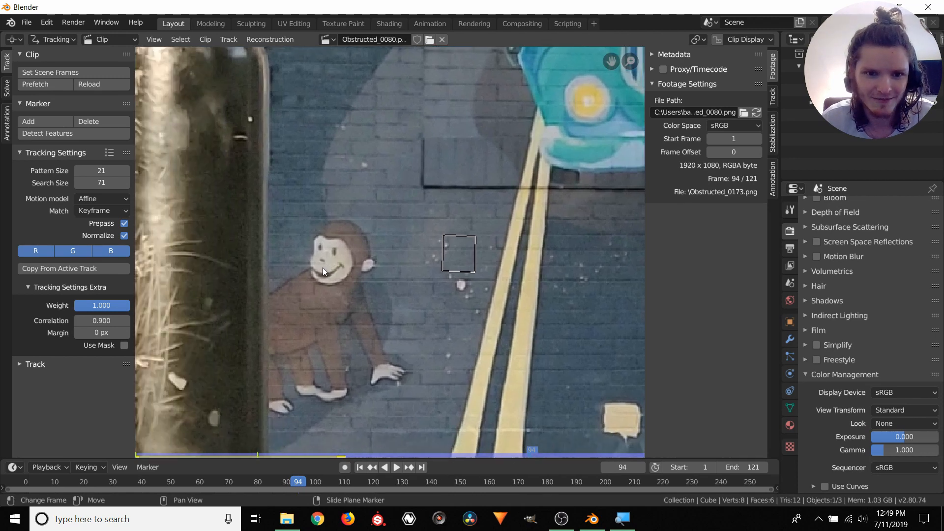
{"action": "scroll", "coordinate": [295, 268], "scroll_direction": "up", "scroll_amount": 3}
{"action": "key", "text": "ctrl"}
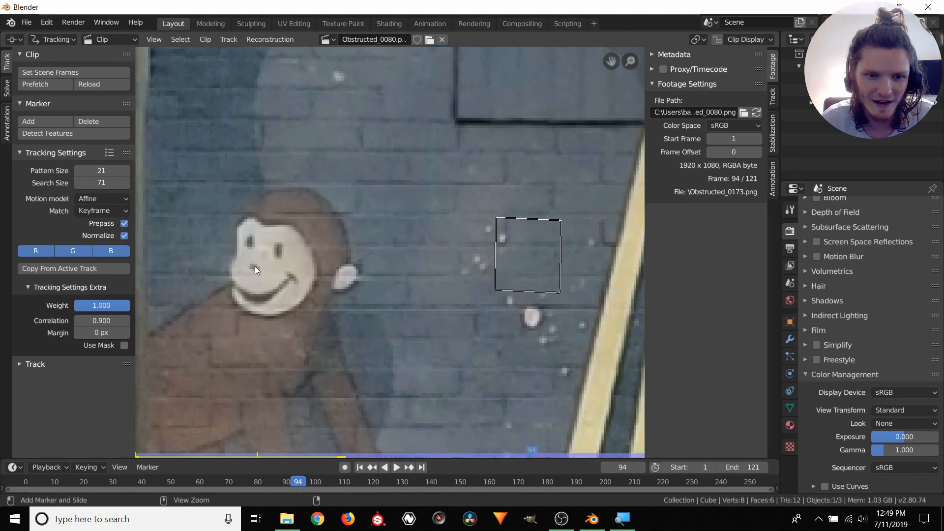
{"action": "left_click", "coordinate": [255, 267], "text": "ctrl"}
{"action": "middle_click_drag", "start_coordinate": [264, 260], "coordinate": [336, 250]}
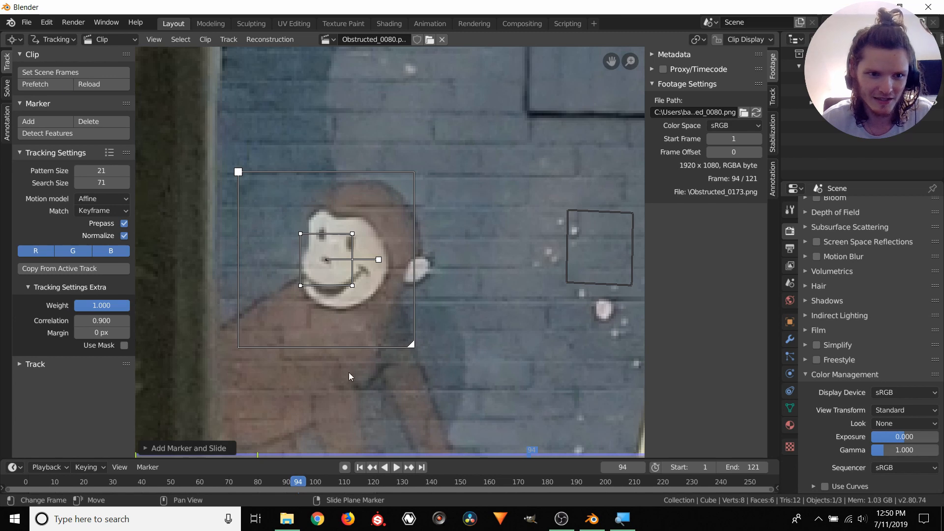
{"action": "scroll", "coordinate": [497, 258], "scroll_direction": "up", "scroll_amount": 3}
{"action": "key", "text": "s"}
{"action": "left_click", "coordinate": [369, 196]}
Track the second monkey marker backward from frame 94 to frame 89, shrinking its pattern near the pole's edge
{"action": "scroll", "coordinate": [367, 208], "scroll_direction": "down", "scroll_amount": 5}
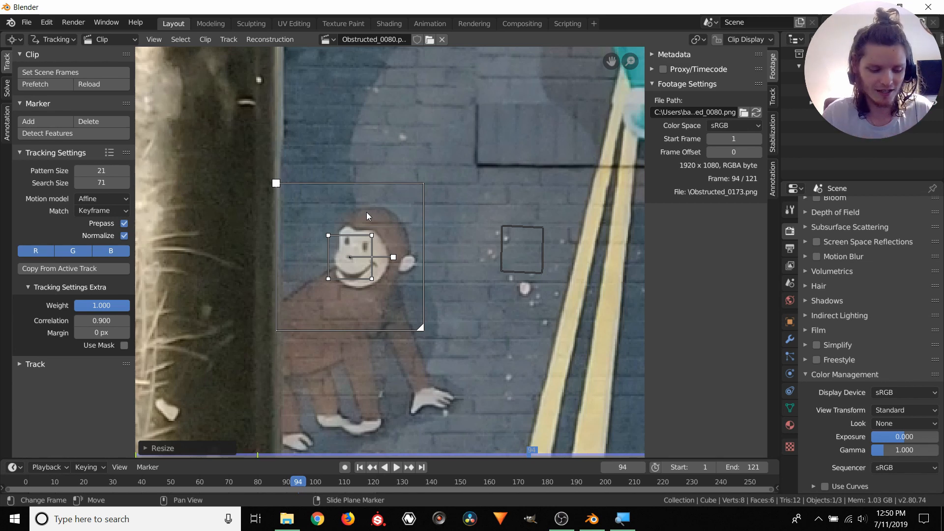
{"action": "key", "text": "shift+ctrl+t"}
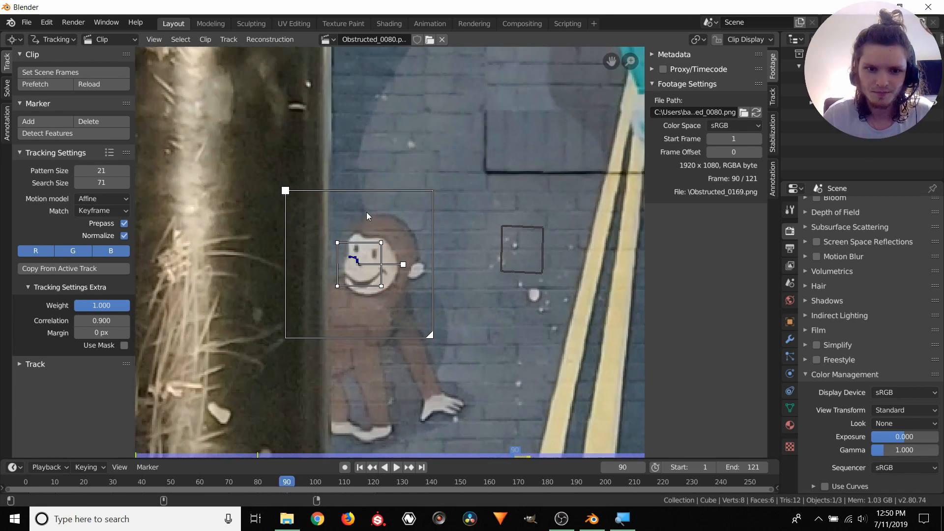
{"action": "scroll", "coordinate": [367, 212], "scroll_direction": "up", "scroll_amount": 4}
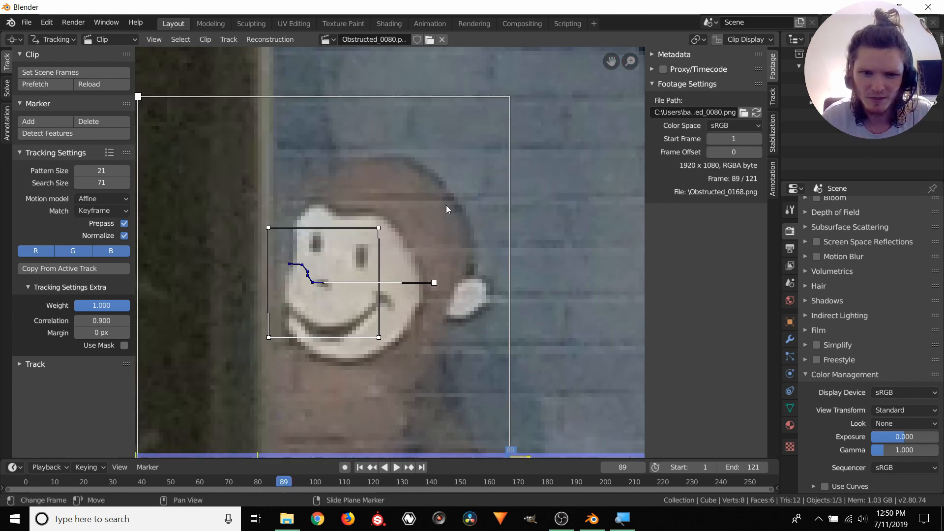
{"action": "key", "text": "s"}
{"action": "left_click", "coordinate": [398, 208]}
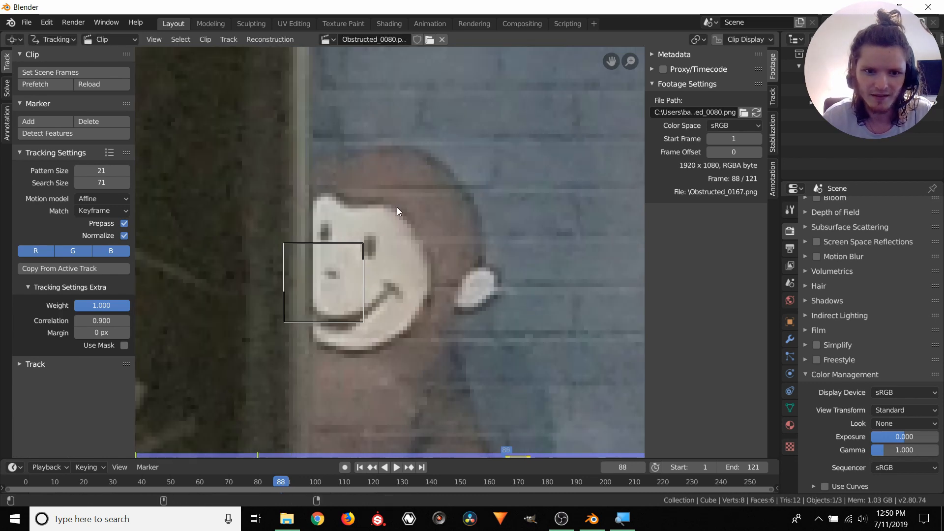
{"action": "scroll", "coordinate": [388, 211], "scroll_direction": "down", "scroll_amount": 3}
{"action": "scroll", "coordinate": [389, 211], "scroll_direction": "down", "scroll_amount": 6}
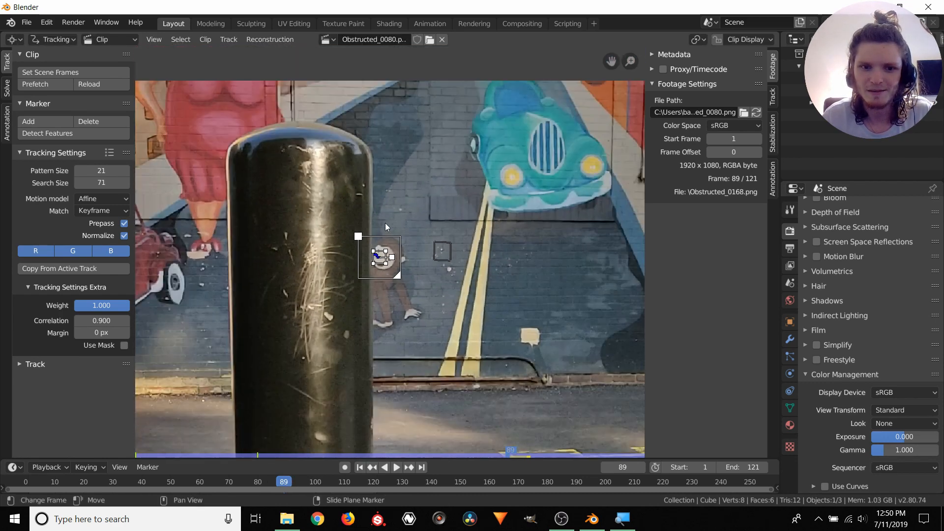
Track the second marker forward from frame 94 to the end of the clip and lock its track
{"action": "key", "text": "Right"}
{"action": "key", "text": "Right"}
{"action": "key", "text": "Right"}
{"action": "key", "text": "Right"}
{"action": "key", "text": "Right"}
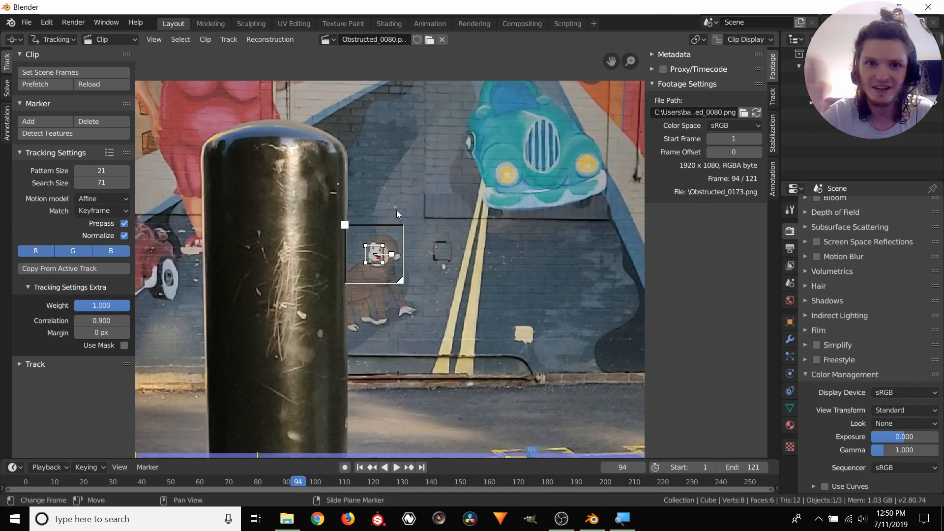
{"action": "key", "text": "ctrl+t"}
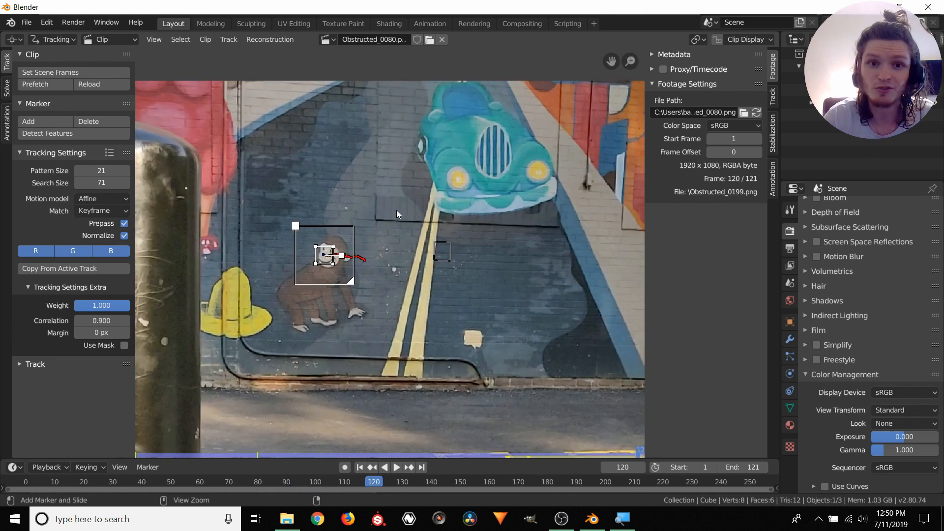
{"action": "key", "text": "ctrl+l"}
Lock the view to the selected monkey marker and play the clip from frame 1 to check the tracking
{"action": "key", "text": "shift+Left"}
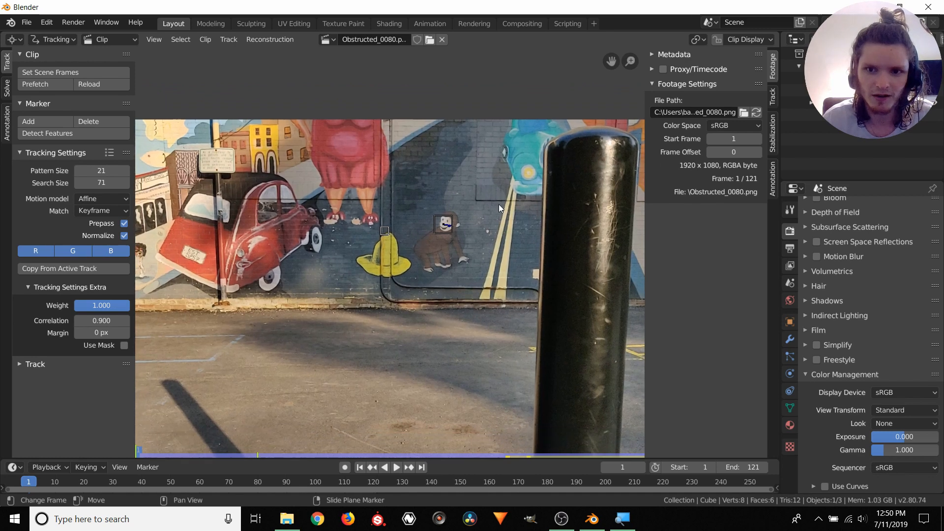
{"action": "left_click", "coordinate": [718, 40]}
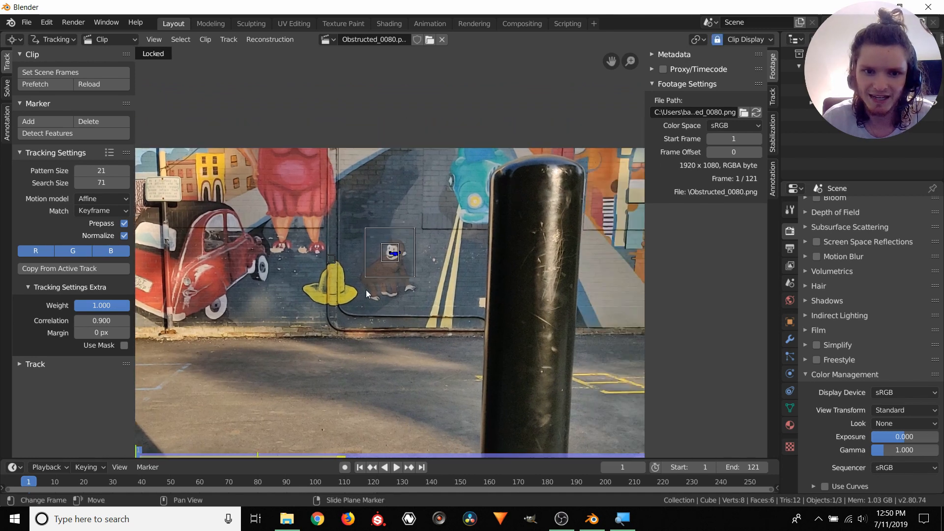
{"action": "scroll", "coordinate": [366, 289], "scroll_direction": "up", "scroll_amount": 3}
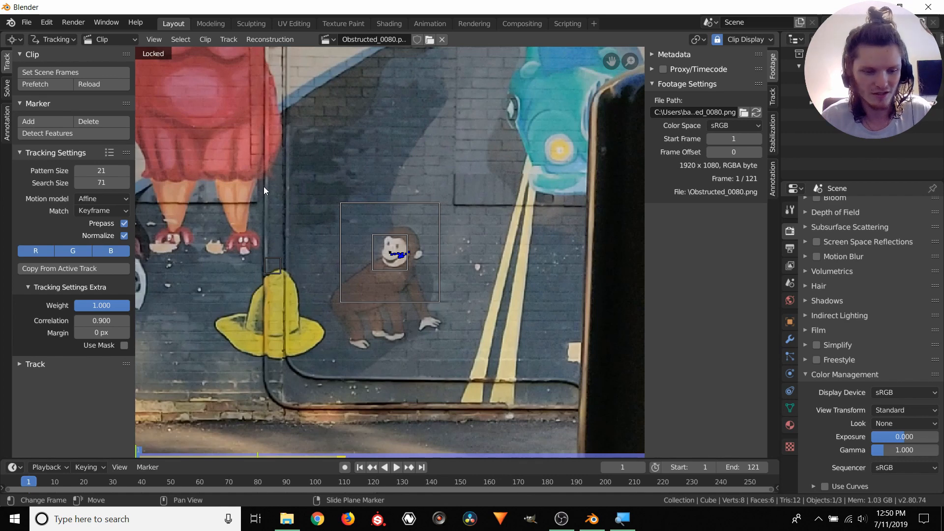
{"action": "key", "text": "space"}
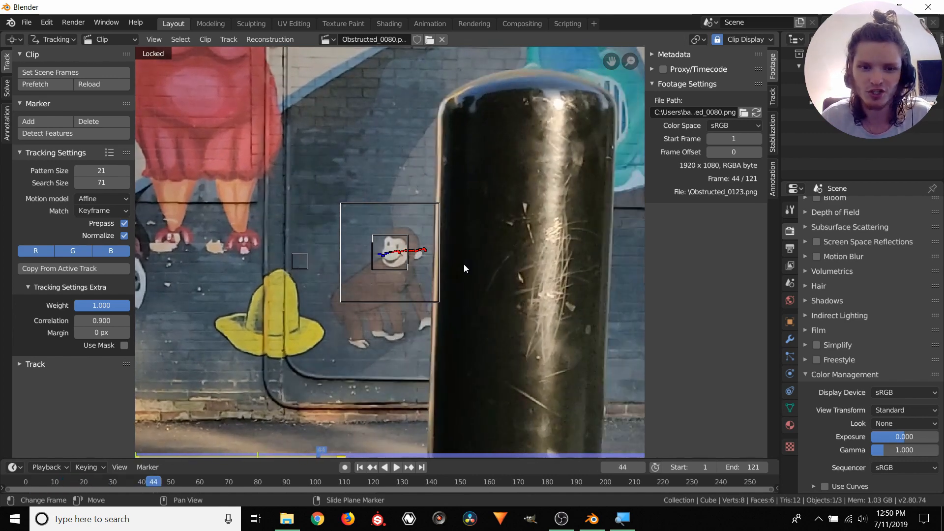
{"action": "key", "text": "space"}
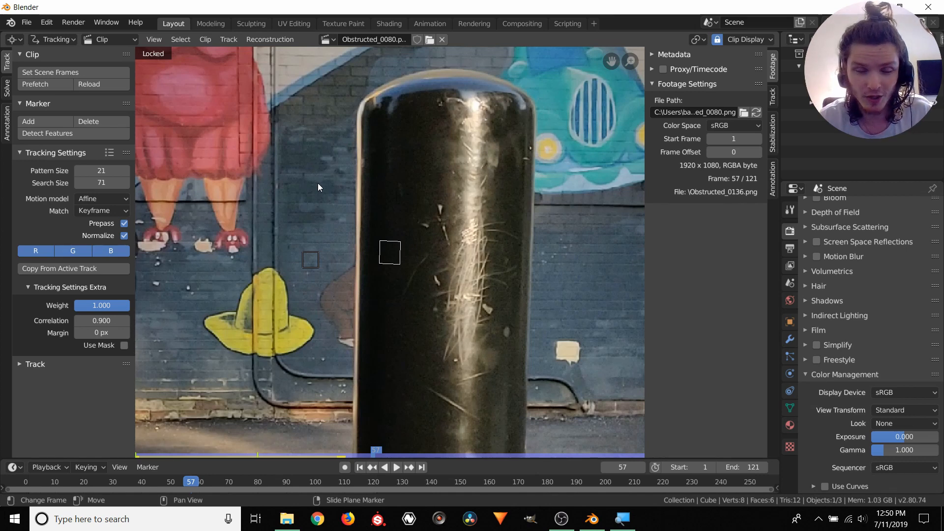
{"action": "key", "text": "space"}
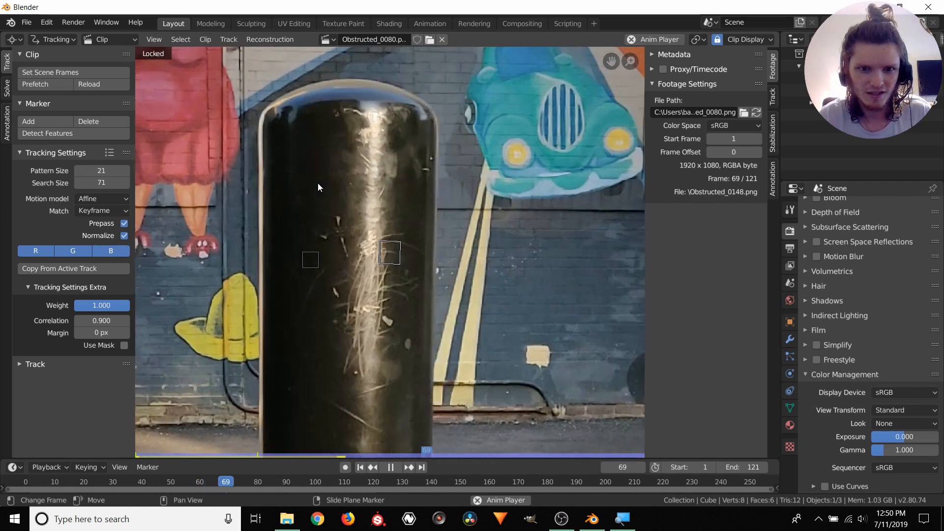
{"action": "key", "text": "space"}
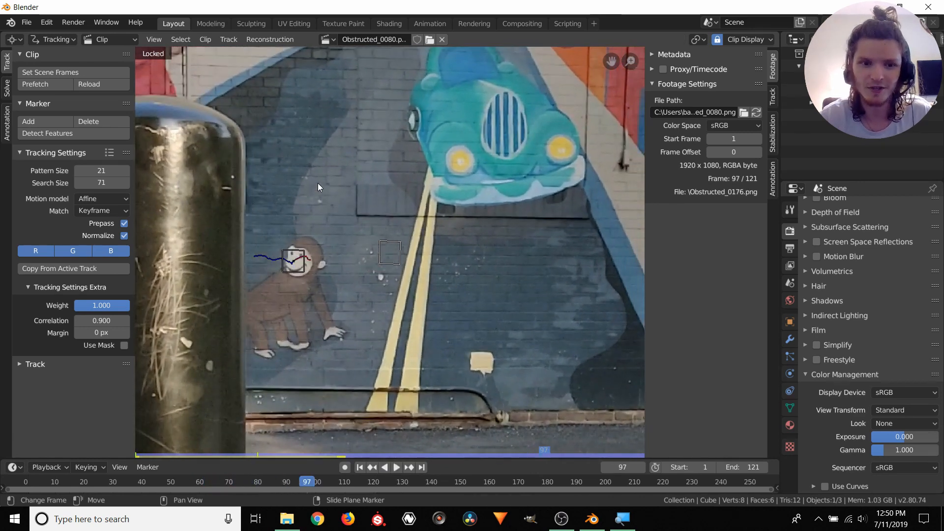
{"action": "key", "text": "space"}
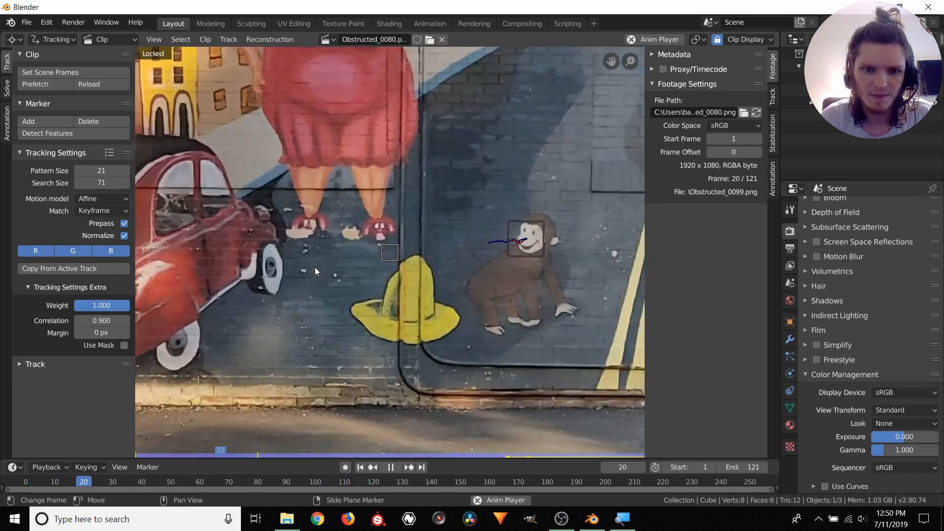
{"action": "key", "text": "space"}
Join the monkey's two tracks, from before and after the pole, into one track
{"action": "scroll", "coordinate": [440, 230], "scroll_direction": "down", "scroll_amount": 7}
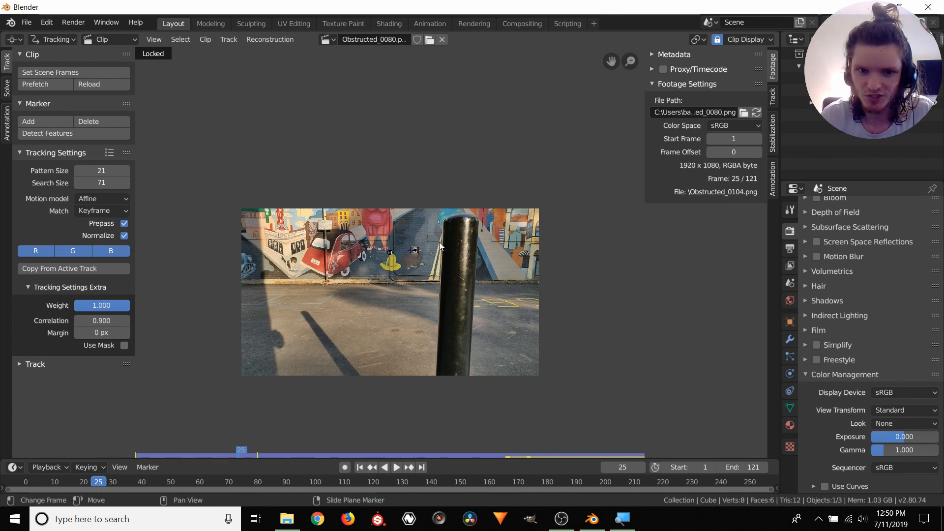
{"action": "scroll", "coordinate": [438, 242], "scroll_direction": "up", "scroll_amount": 4}
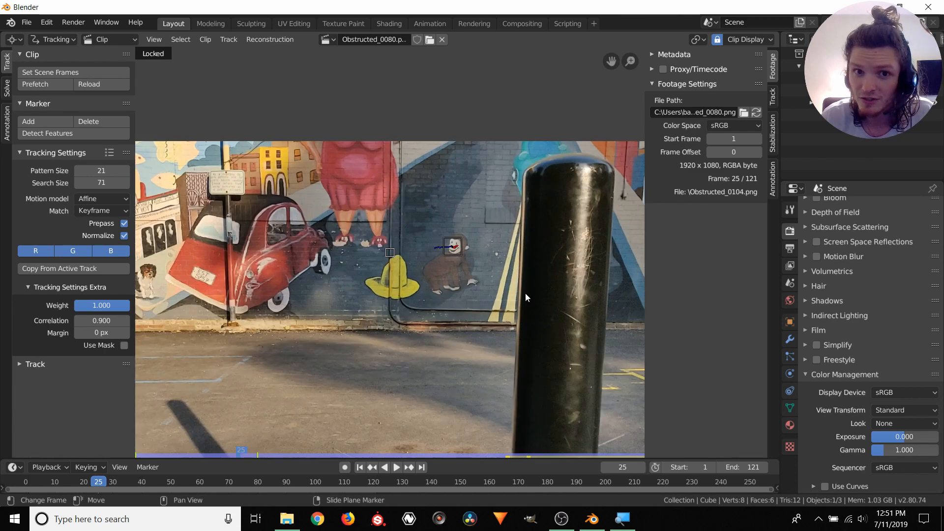
{"action": "left_click", "coordinate": [456, 248]}
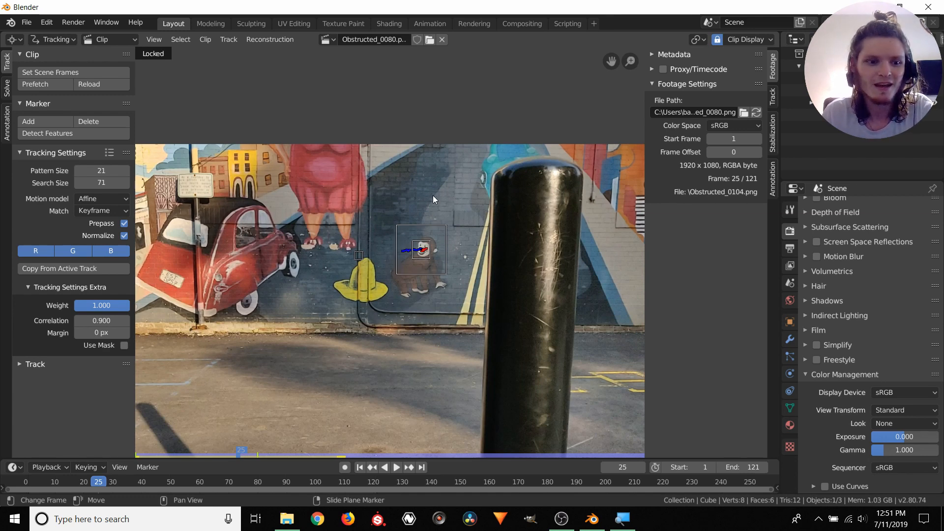
{"action": "left_click", "coordinate": [40, 365]}
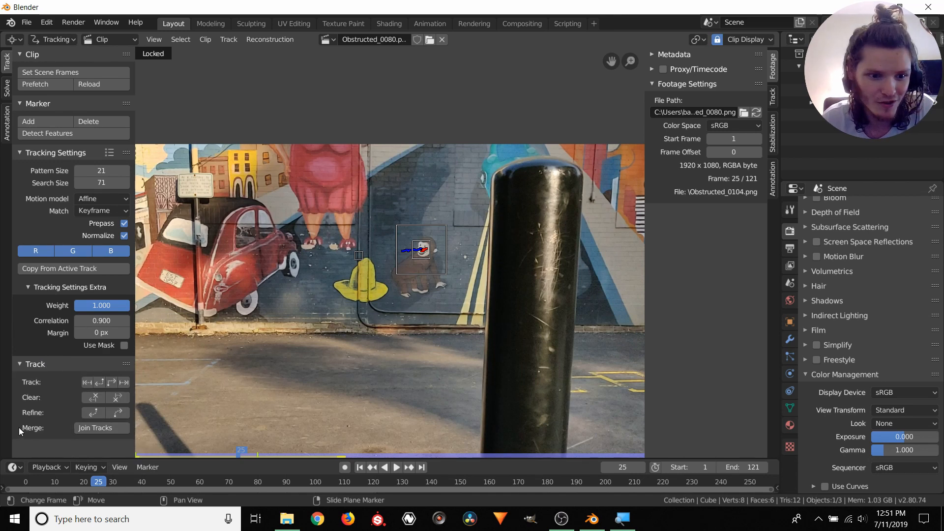
{"action": "left_click", "coordinate": [114, 432]}
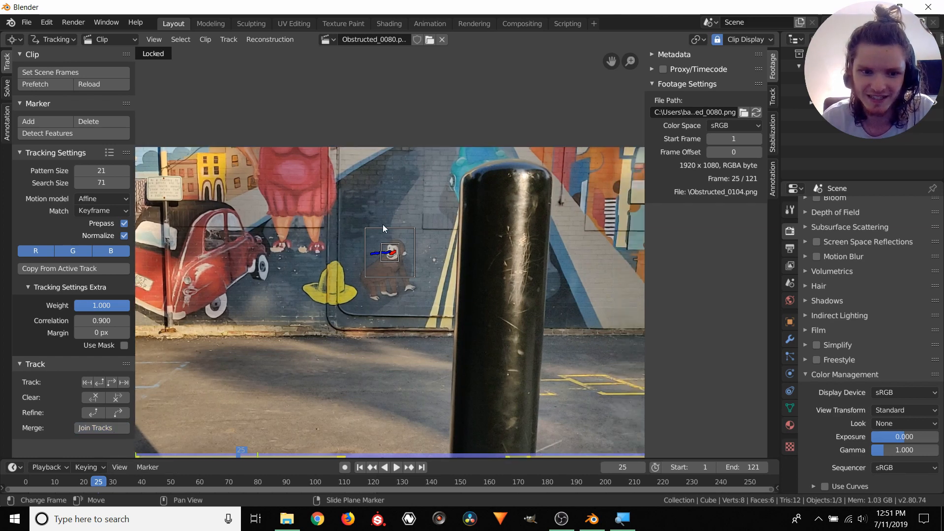
Play the clip to check the joined monkey track before and after the pole
{"action": "key", "text": "shift+ctrl+space"}
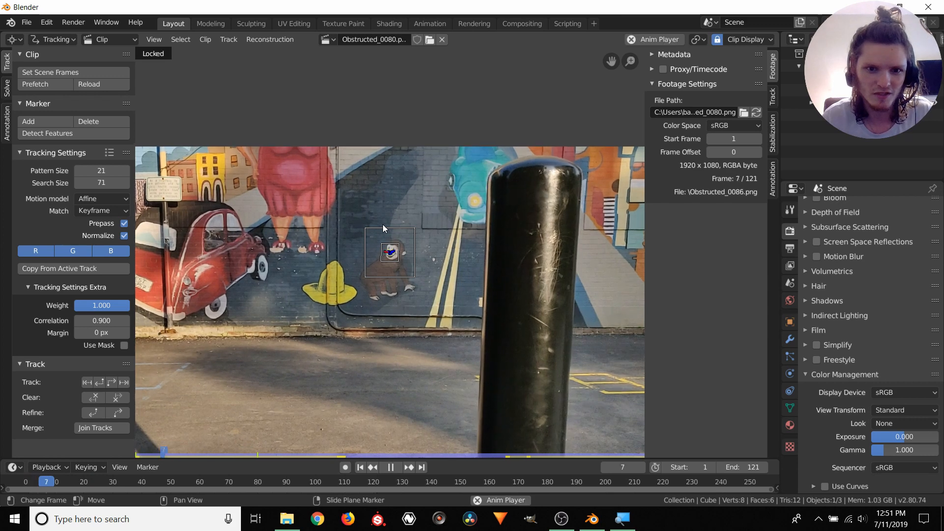
{"action": "key", "text": "space"}
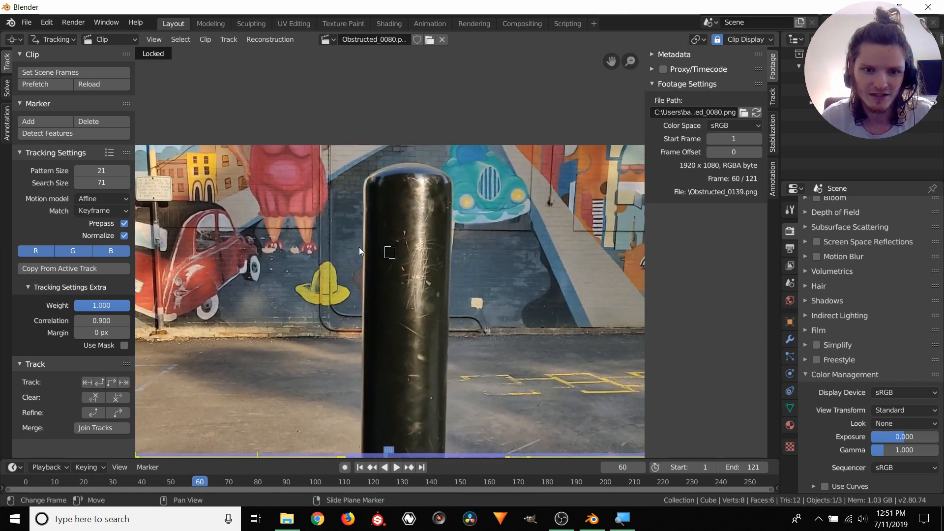
{"action": "key", "text": "space"}
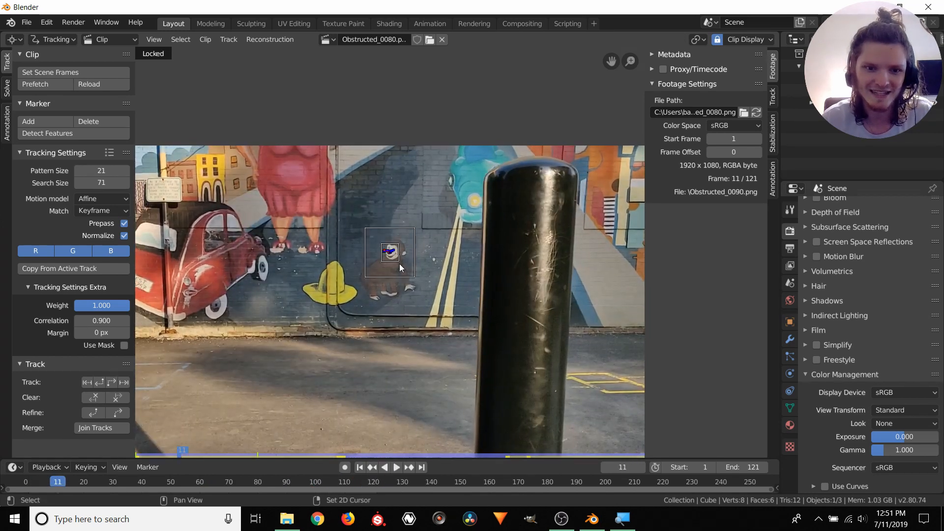
{"action": "key", "text": "space"}
Show the joined track's curves in the Graph view and place the playhead at frame 72, in the gap
{"action": "left_click", "coordinate": [102, 39]}
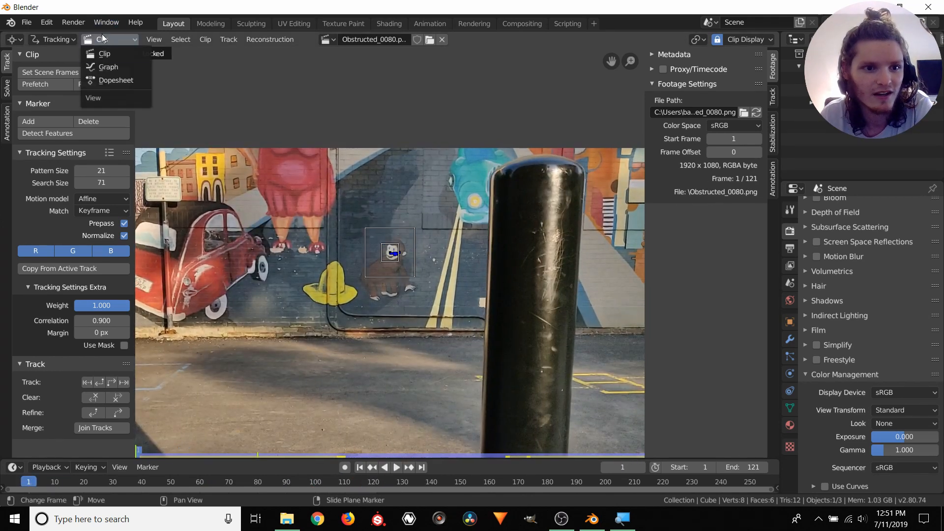
{"action": "left_click", "coordinate": [103, 65]}
{"action": "scroll", "coordinate": [370, 215], "scroll_direction": "down", "scroll_amount": 5}
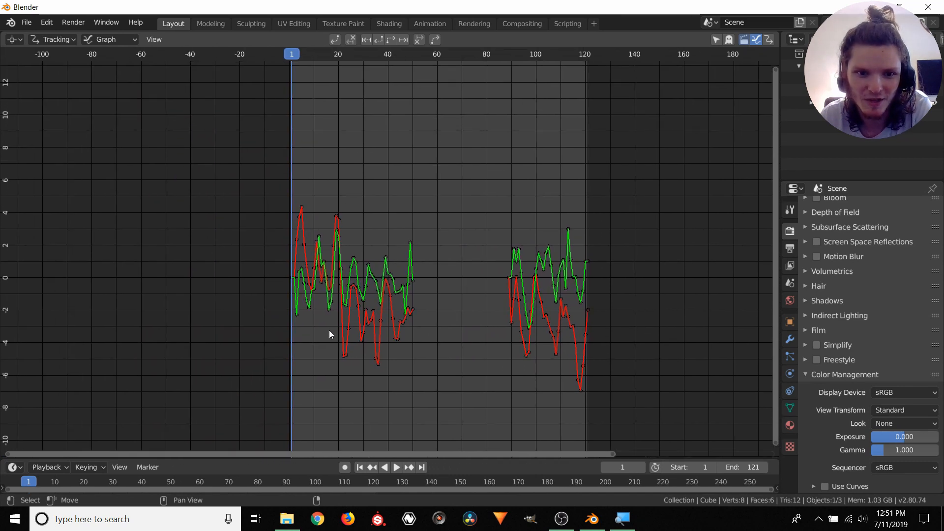
{"action": "left_click_drag", "start_coordinate": [418, 53], "coordinate": [373, 96]}
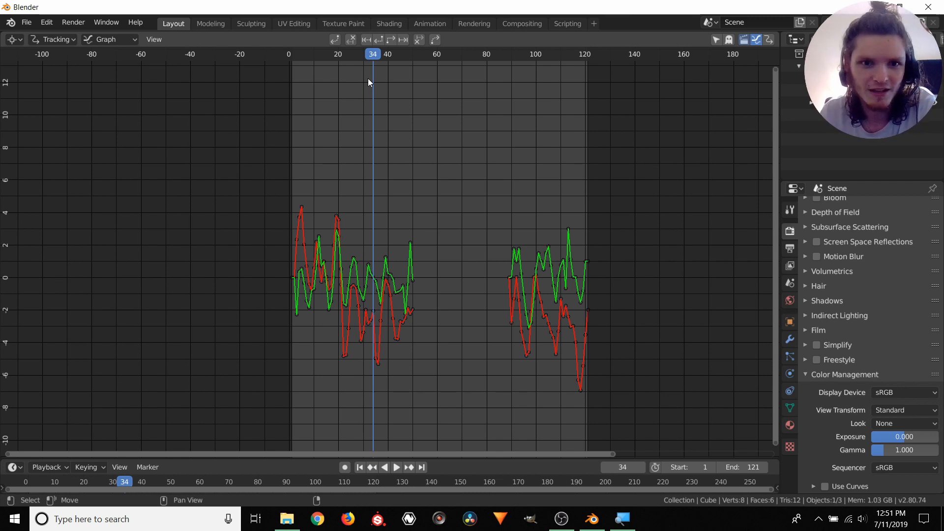
{"action": "left_click_drag", "start_coordinate": [465, 57], "coordinate": [465, 57]}
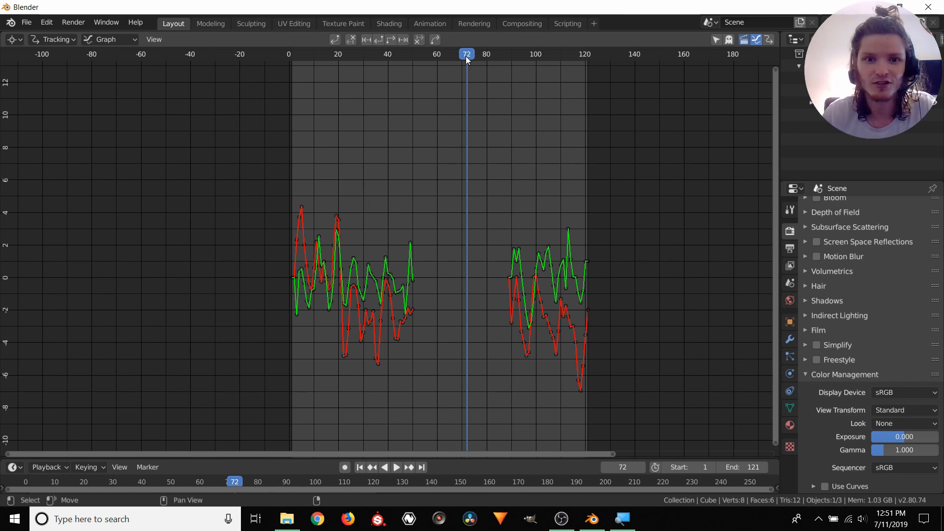
Try clearing the joined track after frame 72 and before frame 72, undoing each clear
{"action": "left_click", "coordinate": [420, 38]}
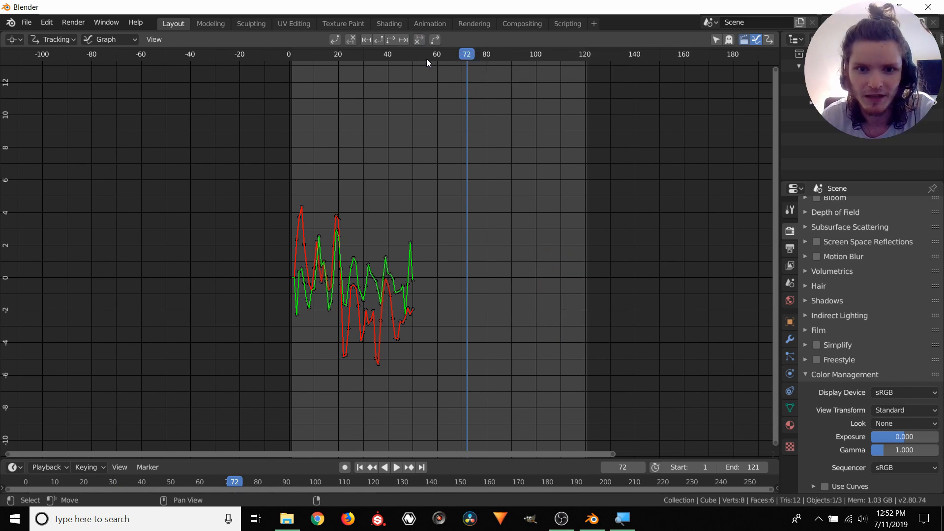
{"action": "key", "text": "ctrl+z"}
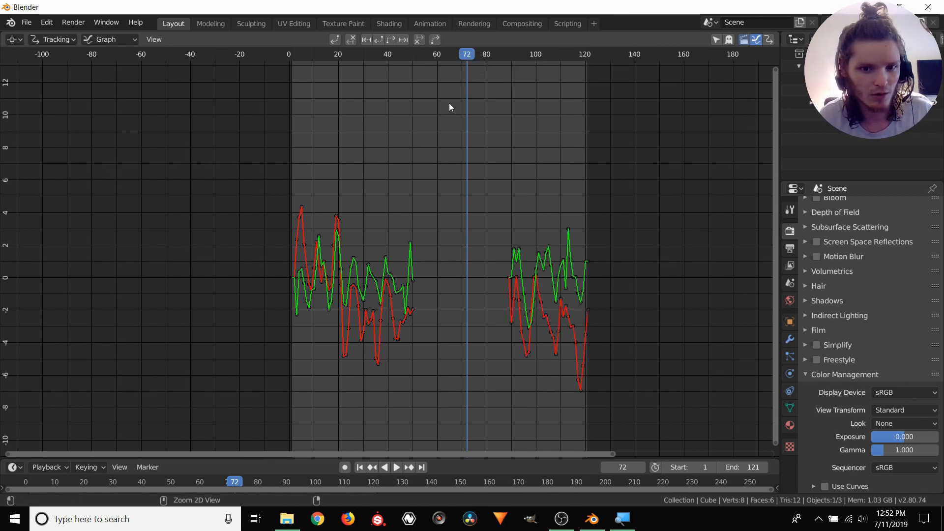
{"action": "left_click", "coordinate": [352, 40]}
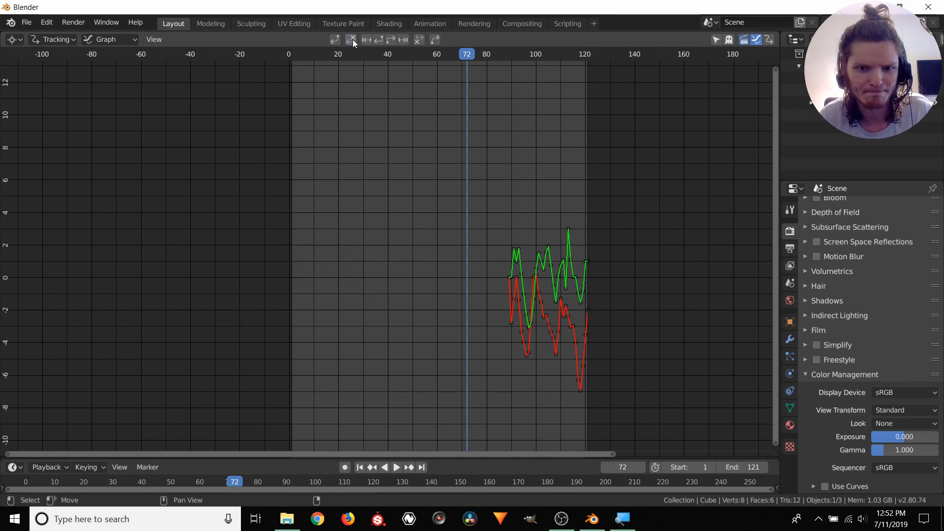
{"action": "key", "text": "ctrl+z"}
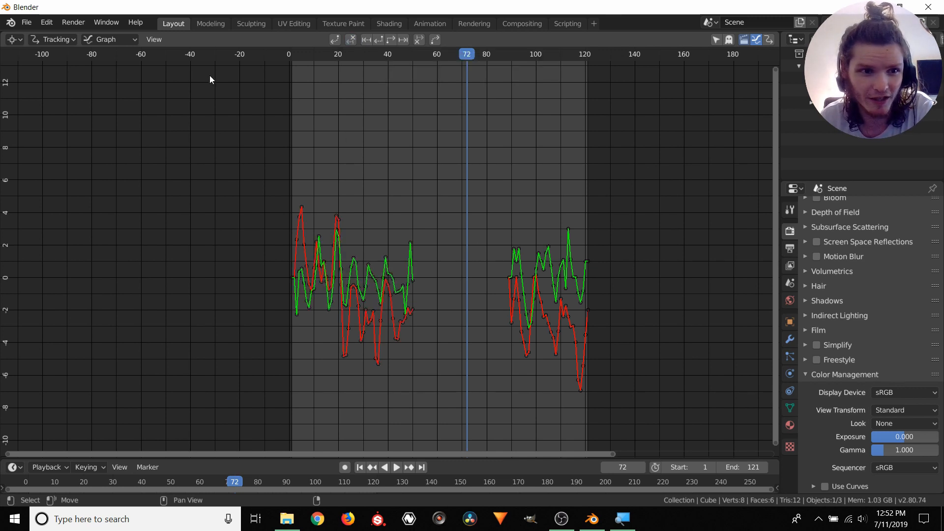
Return to the Clip view, play the footage with the joined track, and go back to frame 1
{"action": "left_click", "coordinate": [107, 39]}
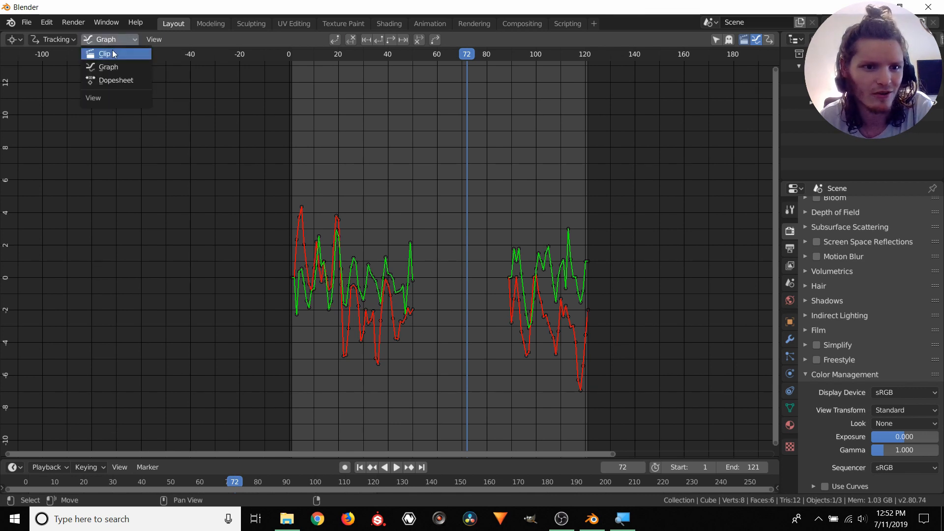
{"action": "left_click", "coordinate": [112, 49]}
{"action": "key", "text": "space"}
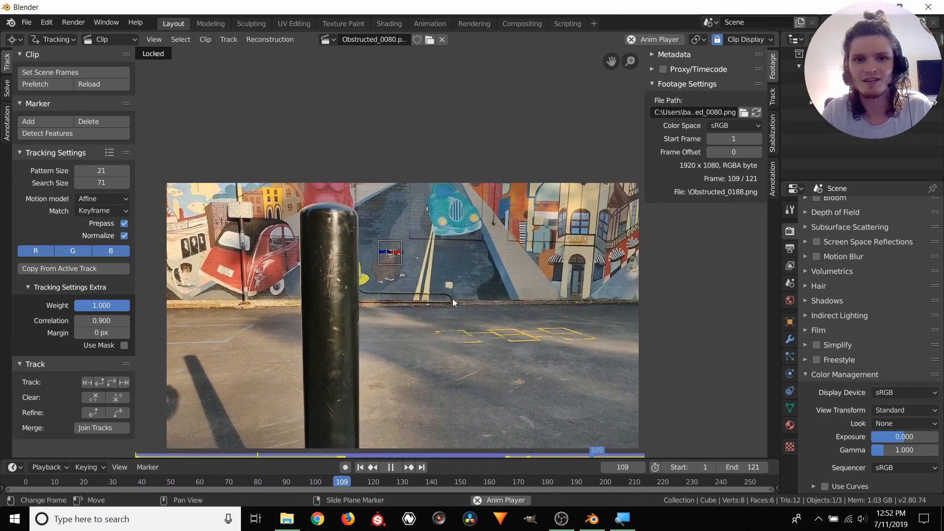
{"action": "key", "text": "space"}
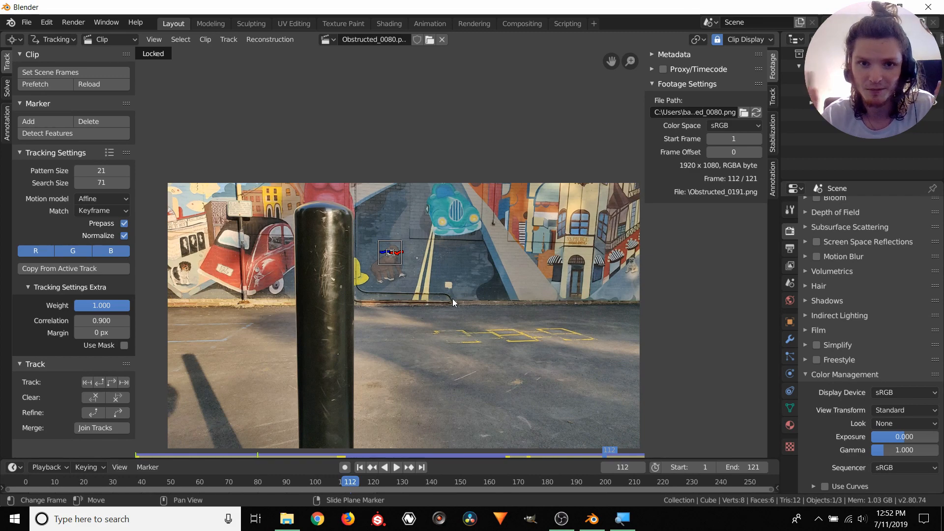
{"action": "key", "text": "shift+Left"}
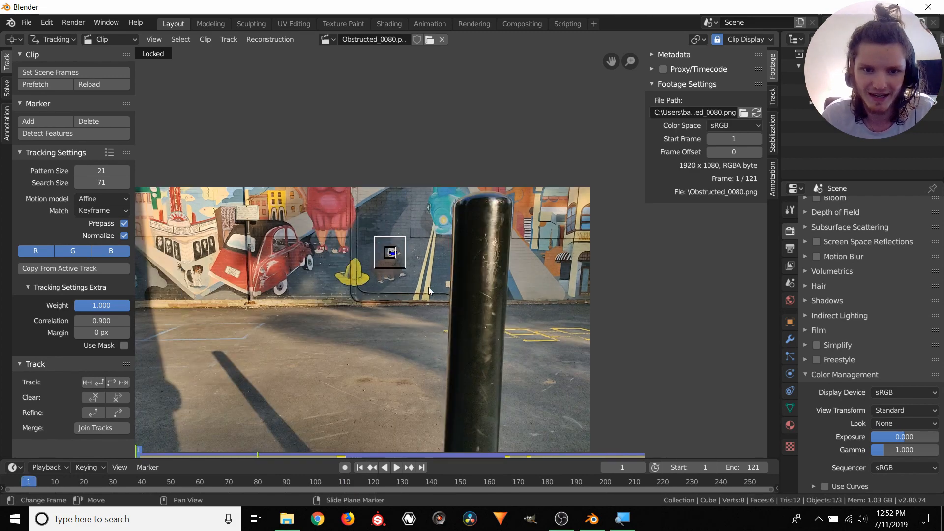
Delete the joined track and add a new marker on the monkey's nose at frame 1, enlarged to cover more of the face
{"action": "key", "text": "x"}
{"action": "left_click", "coordinate": [404, 254]}
{"action": "scroll", "coordinate": [403, 256], "scroll_direction": "up", "scroll_amount": 8}
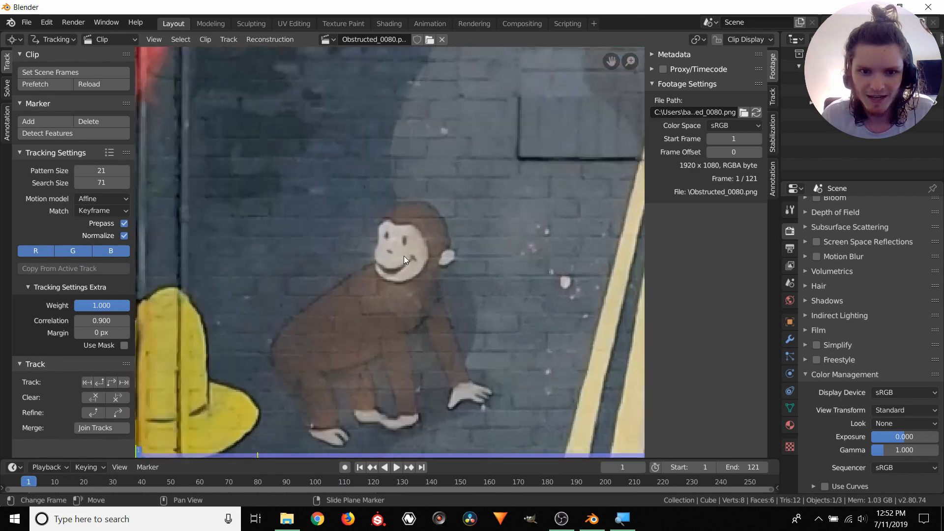
{"action": "left_click", "coordinate": [391, 251], "text": "ctrl"}
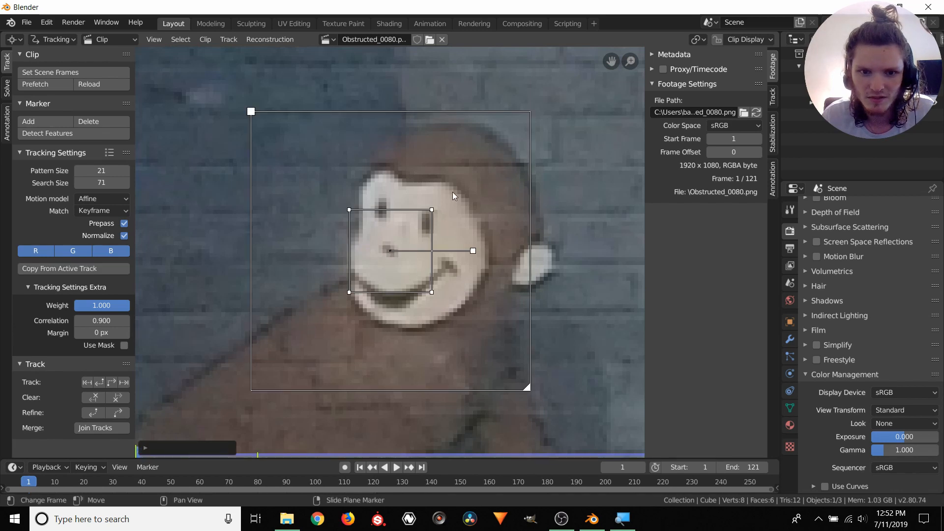
{"action": "key", "text": "s"}
{"action": "left_click", "coordinate": [487, 164]}
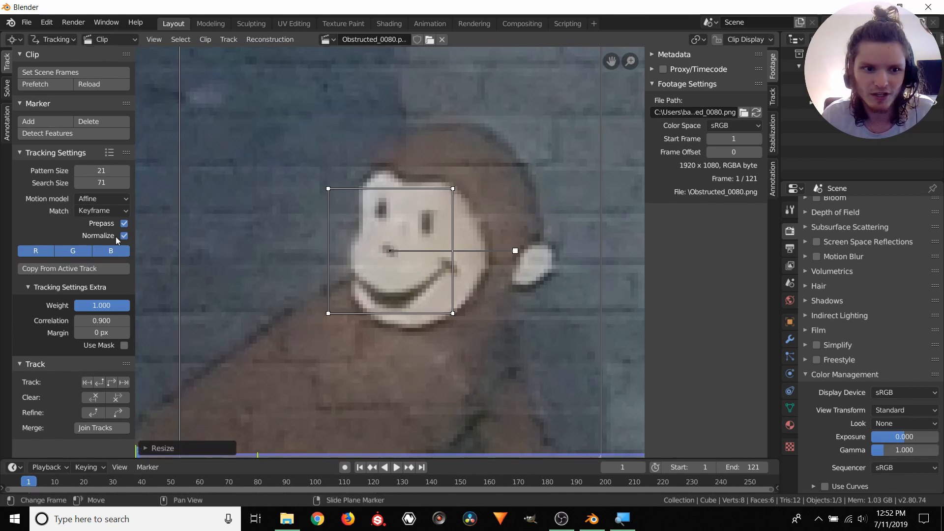
Track the monkey marker forward until the pole reaches the face, and step back to frame 50
{"action": "scroll", "coordinate": [459, 282], "scroll_direction": "down", "scroll_amount": 4}
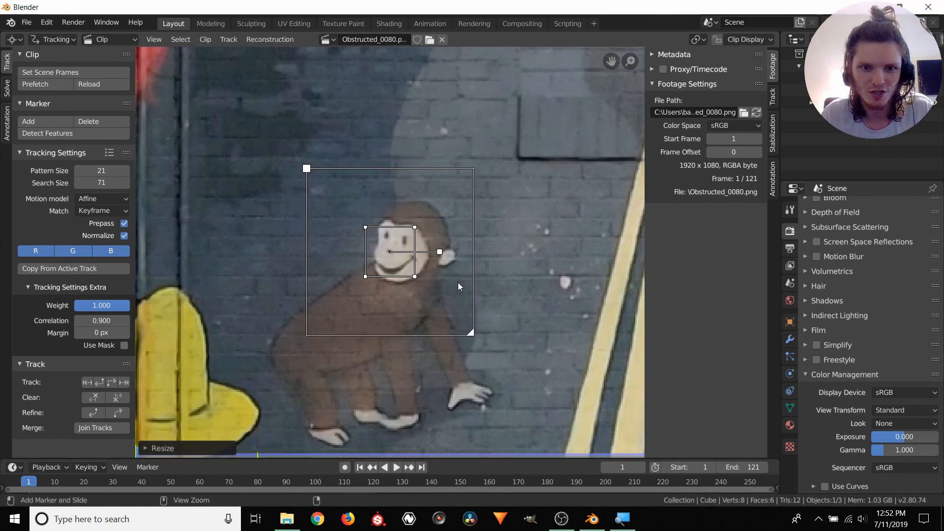
{"action": "key", "text": "ctrl+t"}
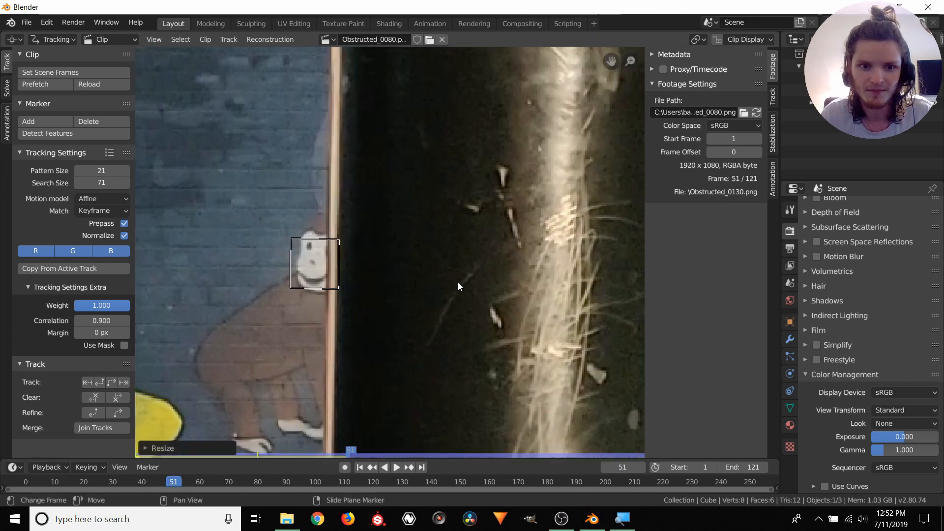
{"action": "key", "text": "Left"}
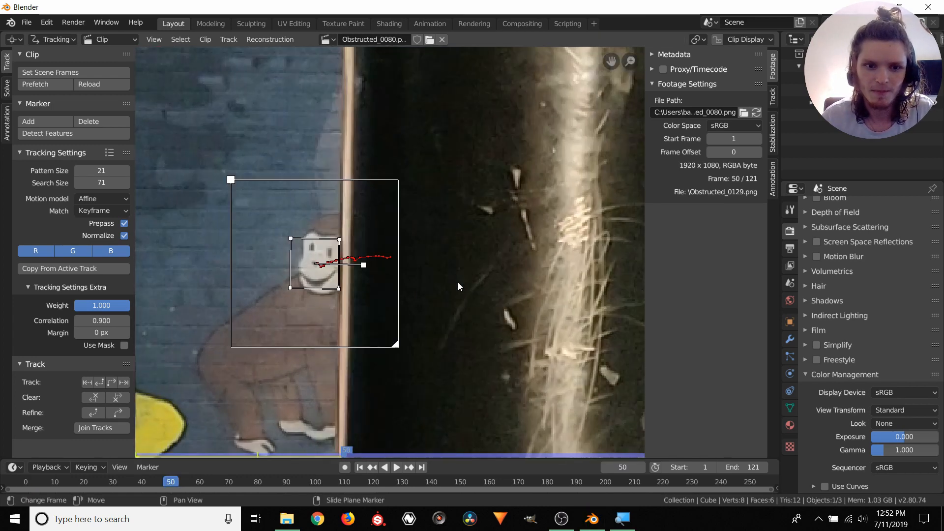
Shrink the marker twice at frame 50 so its pattern clears the pole, and track one frame forward to frame 51
{"action": "middle_click_drag", "start_coordinate": [389, 249], "coordinate": [473, 230]}
{"action": "scroll", "coordinate": [467, 216], "scroll_direction": "up", "scroll_amount": 3}
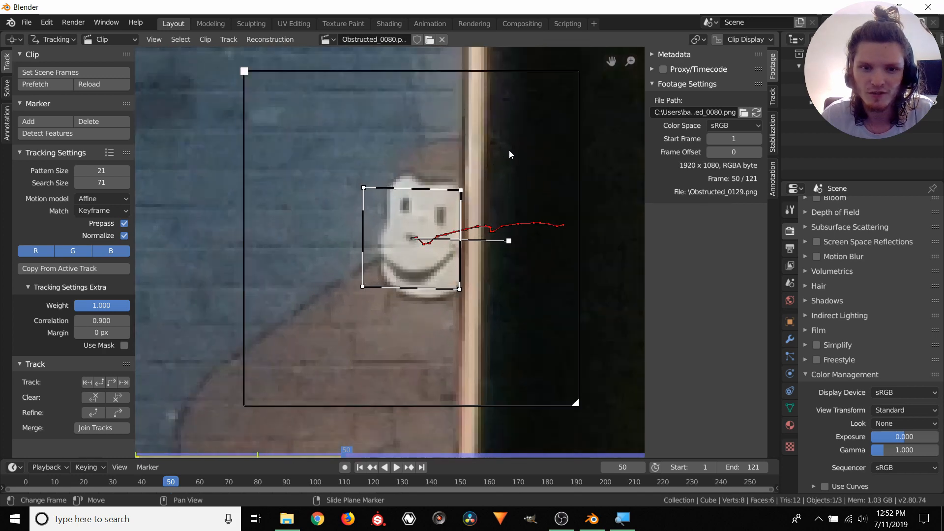
{"action": "key", "text": "s"}
{"action": "left_click", "coordinate": [485, 171]}
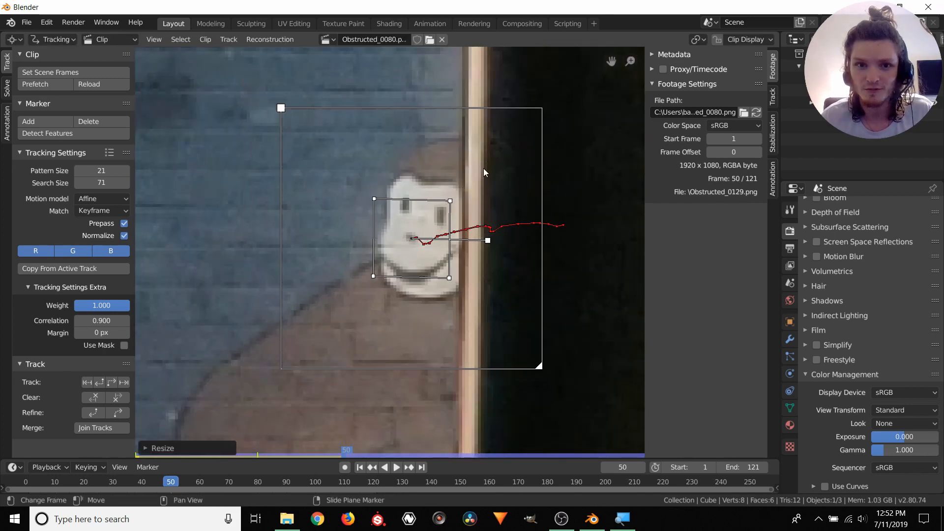
{"action": "key", "text": "Right"}
{"action": "key", "text": "Left"}
{"action": "key", "text": "s"}
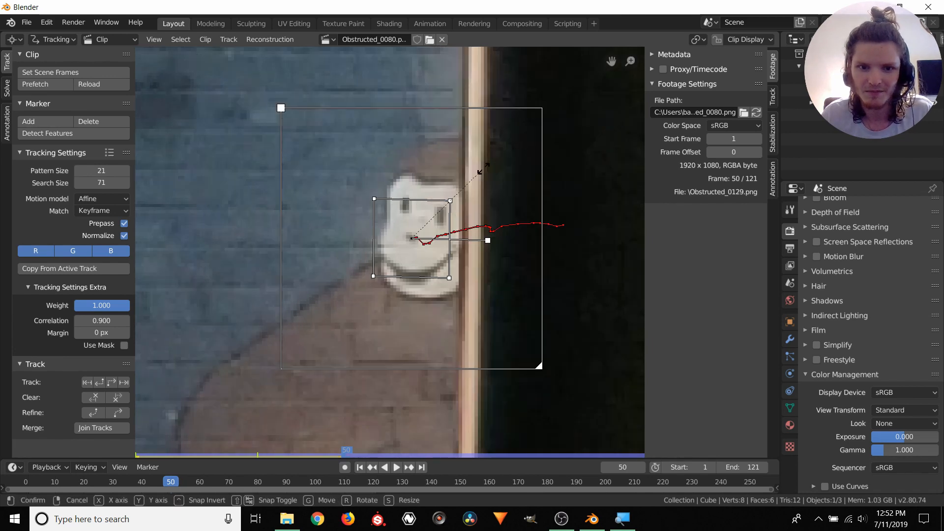
{"action": "left_click", "coordinate": [464, 169]}
{"action": "key", "text": "alt+Right"}
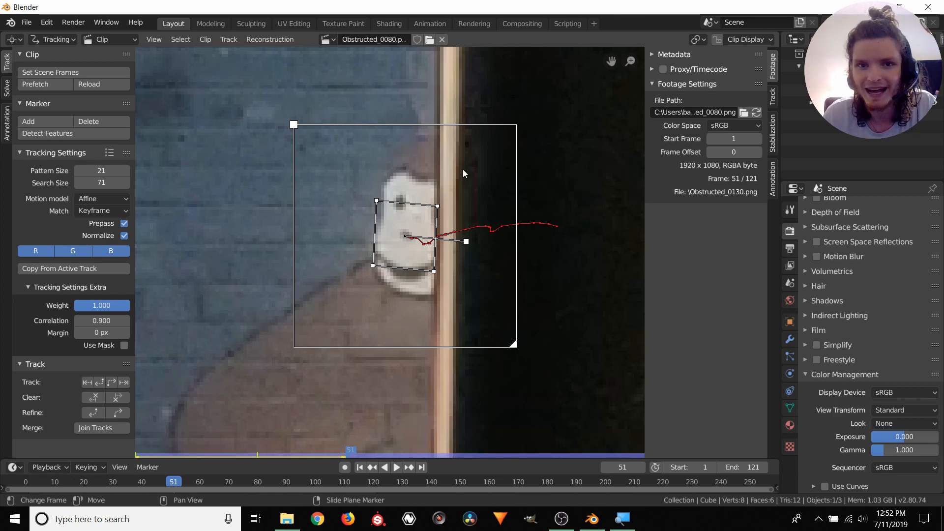
Offset the marker's search pattern from the monkey onto the red shoe nearest the yellow hat and enlarge it around the shoe
{"action": "scroll", "coordinate": [454, 178], "scroll_direction": "down", "scroll_amount": 6}
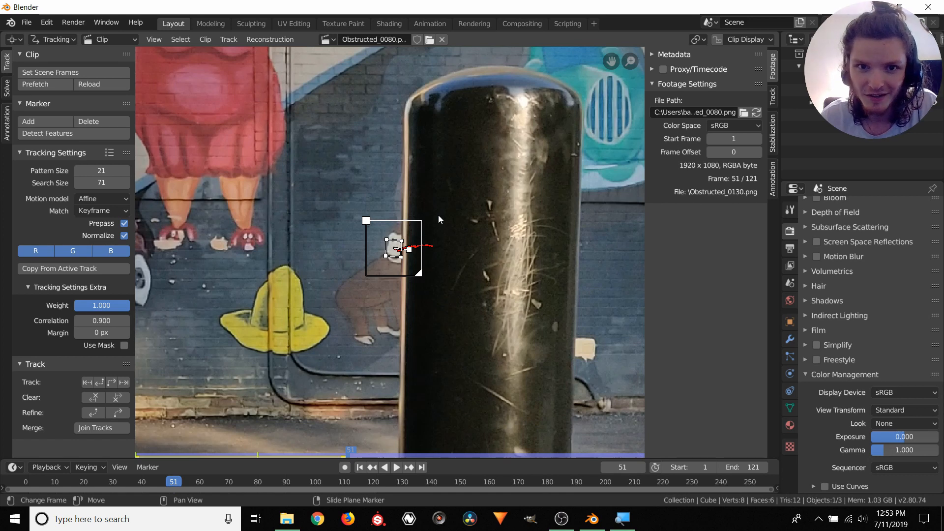
{"action": "middle_click_drag", "start_coordinate": [240, 251], "coordinate": [408, 228]}
{"action": "scroll", "coordinate": [391, 254], "scroll_direction": "up", "scroll_amount": 3}
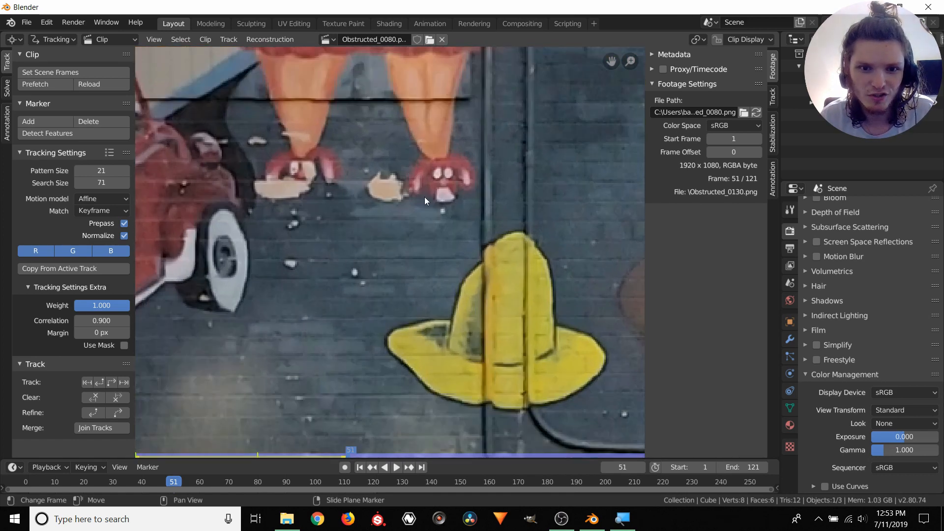
{"action": "scroll", "coordinate": [430, 186], "scroll_direction": "down", "scroll_amount": 2}
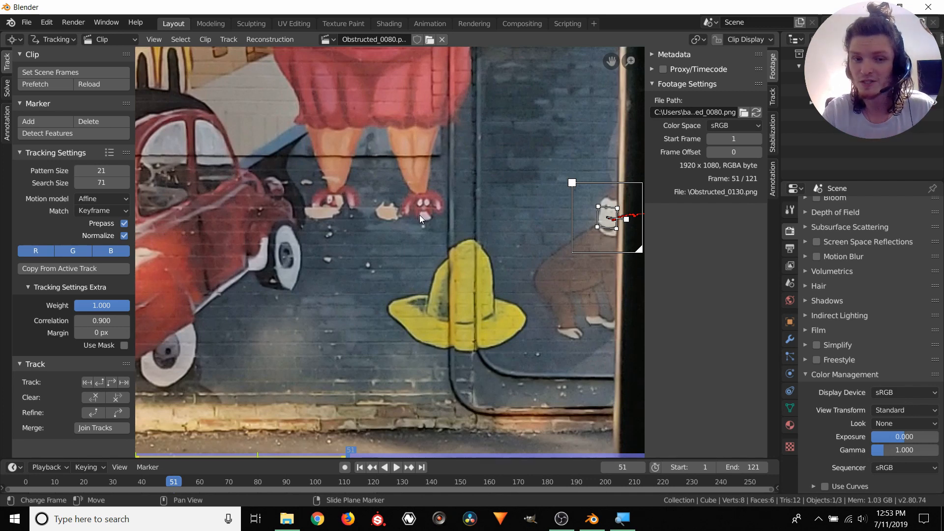
{"action": "middle_click_drag", "start_coordinate": [420, 214], "coordinate": [278, 210]}
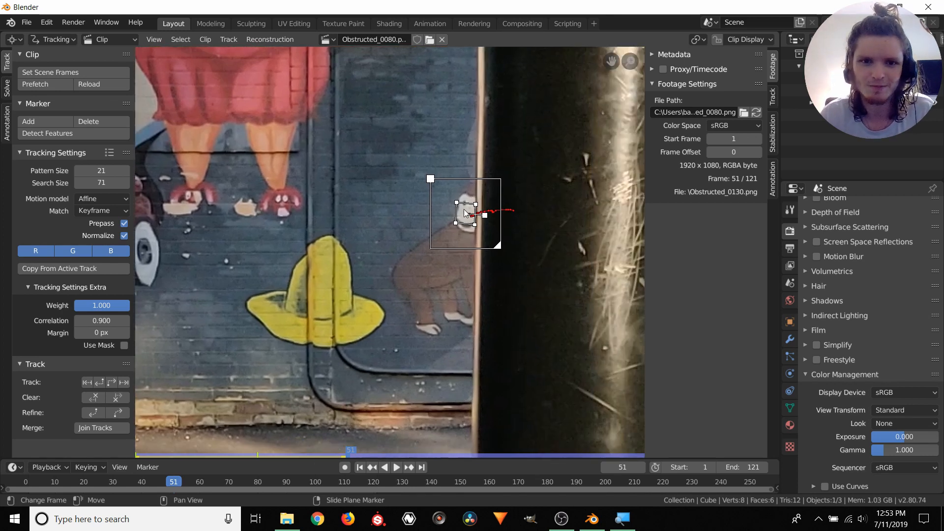
{"action": "scroll", "coordinate": [433, 229], "scroll_direction": "down", "scroll_amount": 2}
{"action": "scroll", "coordinate": [479, 228], "scroll_direction": "up", "scroll_amount": 2}
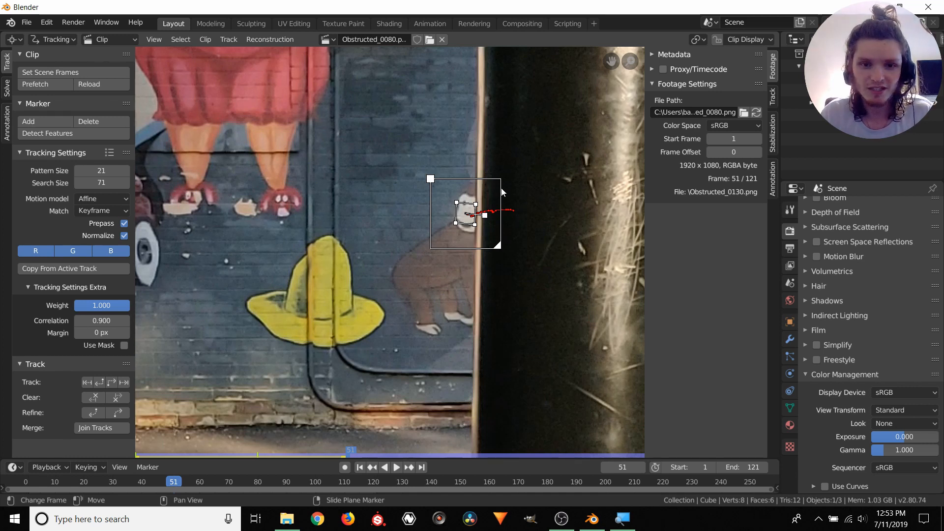
{"action": "mouse_move", "coordinate": [501, 190]}
{"action": "left_mouse_down"}
{"action": "mouse_move", "coordinate": [359, 189]}
{"action": "mouse_move", "coordinate": [317, 176]}
{"action": "left_mouse_up"}
{"action": "scroll", "coordinate": [279, 188], "scroll_direction": "up", "scroll_amount": 2}
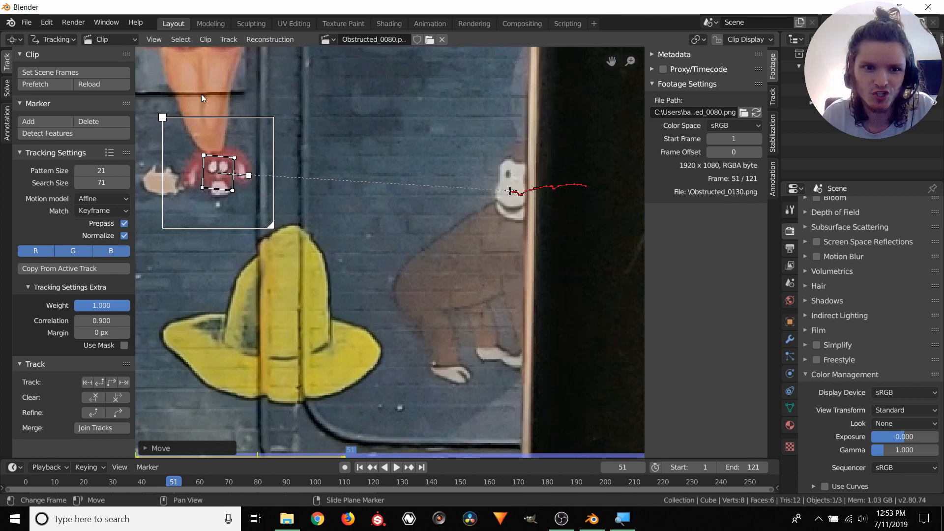
{"action": "middle_click_drag", "start_coordinate": [235, 167], "coordinate": [400, 181]}
{"action": "key", "text": "s"}
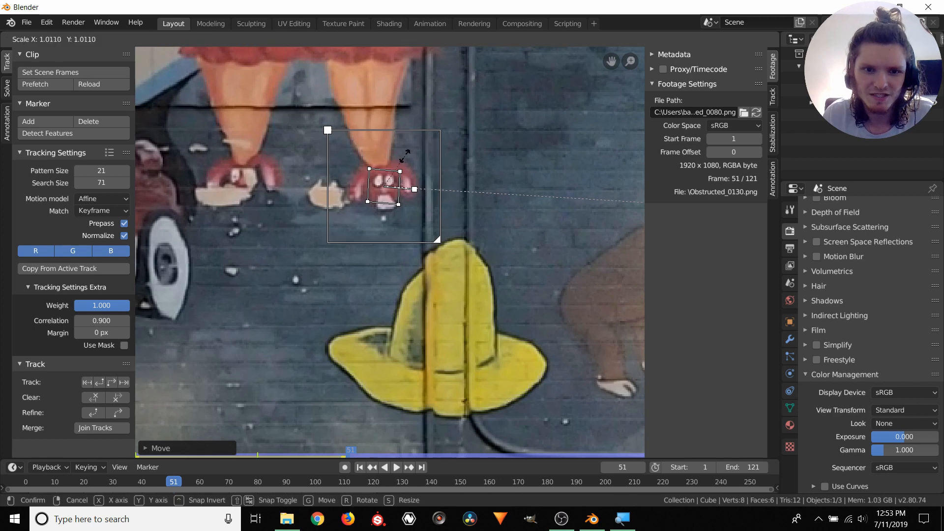
{"action": "left_click", "coordinate": [427, 133]}
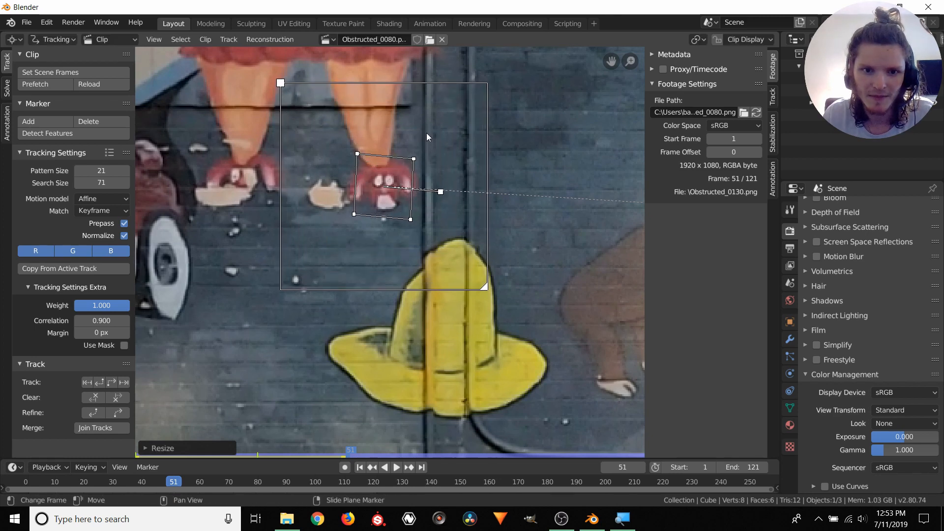
Track the offset marker forward from the shoe pattern to frame 59
{"action": "middle_click_drag", "start_coordinate": [498, 152], "coordinate": [288, 152]}
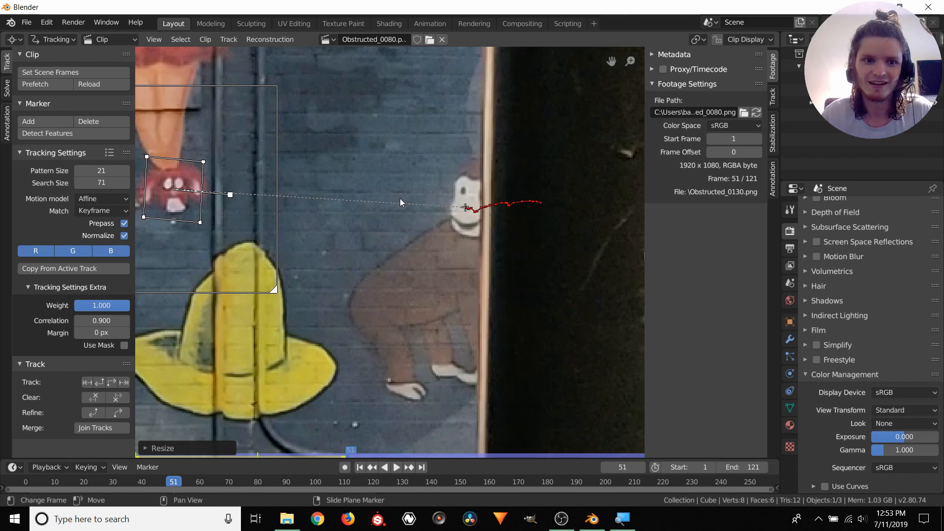
{"action": "middle_click_drag", "start_coordinate": [399, 199], "coordinate": [470, 194]}
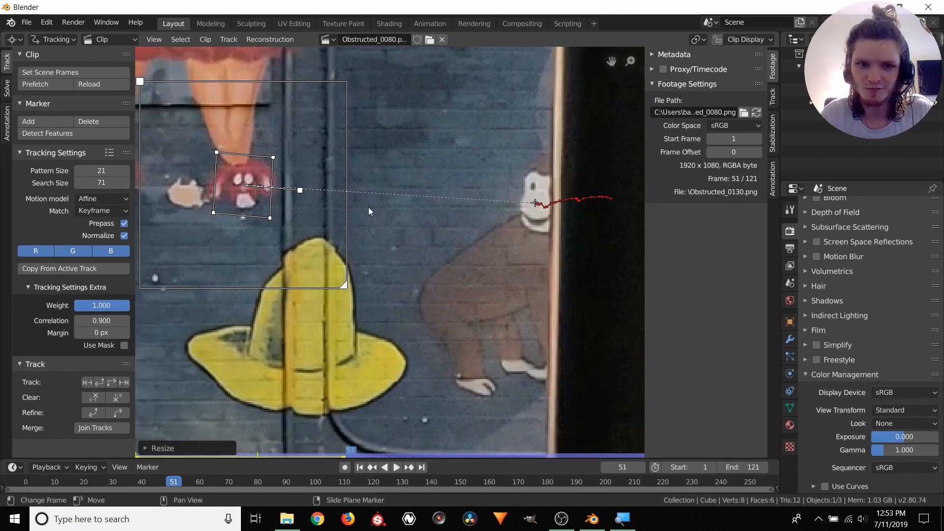
{"action": "middle_click_drag", "start_coordinate": [312, 206], "coordinate": [330, 213]}
{"action": "scroll", "coordinate": [330, 209], "scroll_direction": "down", "scroll_amount": 2}
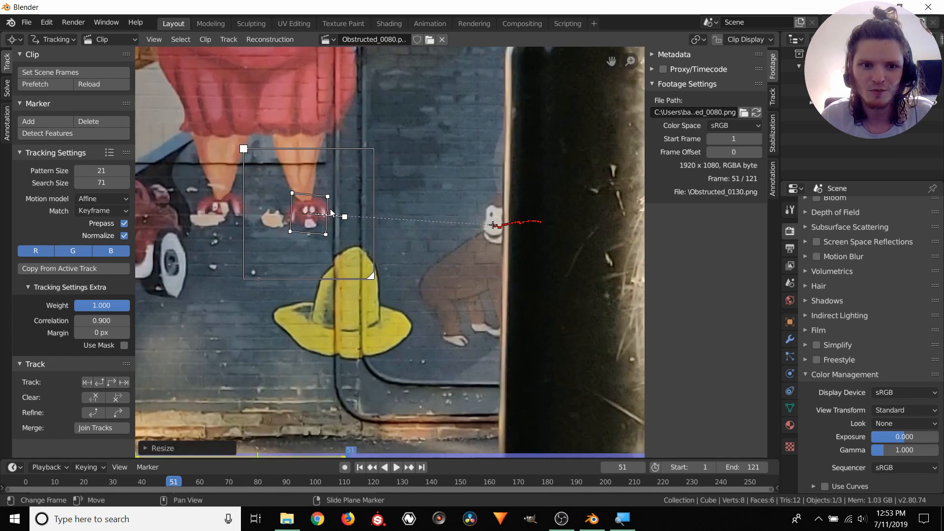
{"action": "key", "text": "ctrl+t"}
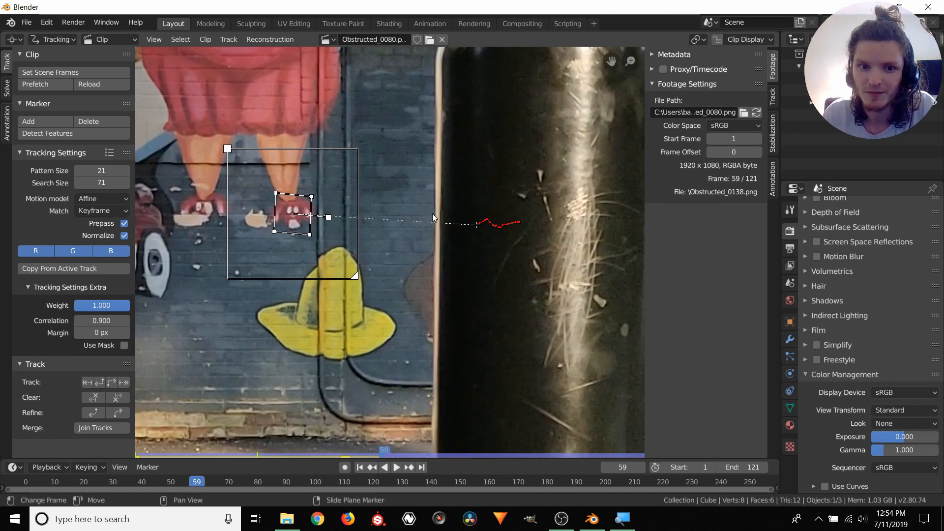
Continue tracking the shoe pattern forward frame by frame to frame 77, before the pole covers the shoe
{"action": "scroll", "coordinate": [432, 213], "scroll_direction": "down", "scroll_amount": 2}
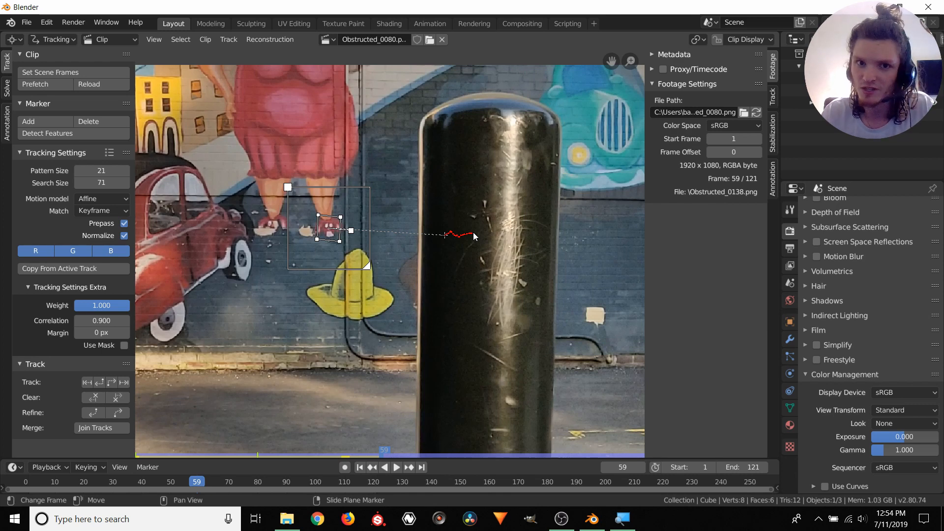
{"action": "scroll", "coordinate": [408, 194], "scroll_direction": "up", "scroll_amount": 2}
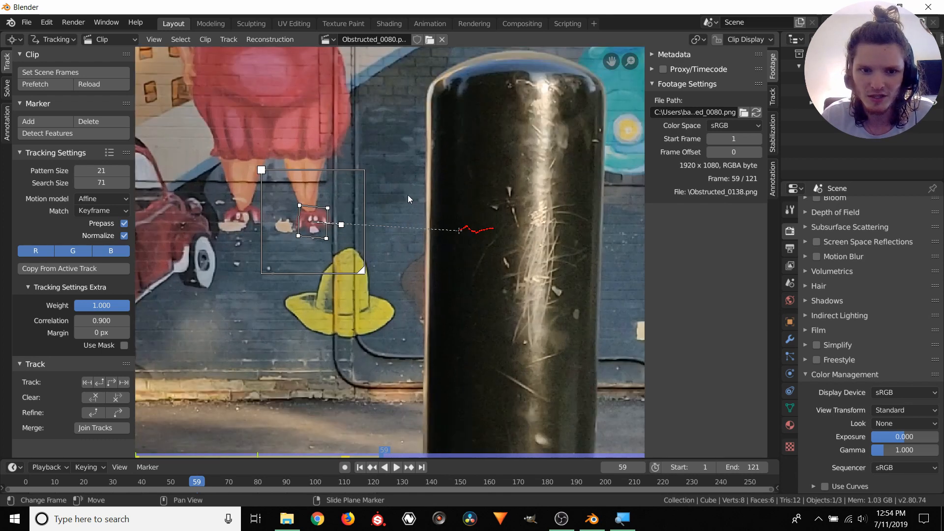
{"action": "key", "text": "alt+Right"}
{"action": "key", "text": "alt+Right"}
{"action": "key", "text": "alt+Right"}
{"action": "key", "text": "alt+Right"}
{"action": "key", "text": "alt+Right"}
{"action": "key", "text": "alt+Right"}
{"action": "key", "text": "alt+Right"}
{"action": "key", "text": "alt+Right"}
{"action": "key", "text": "alt+Right"}
{"action": "key", "text": "alt+Right"}
{"action": "key", "text": "alt+Right"}
{"action": "key", "text": "alt+Right"}
{"action": "key", "text": "alt+Right"}
{"action": "key", "text": "alt+Right"}
{"action": "key", "text": "alt+Right"}
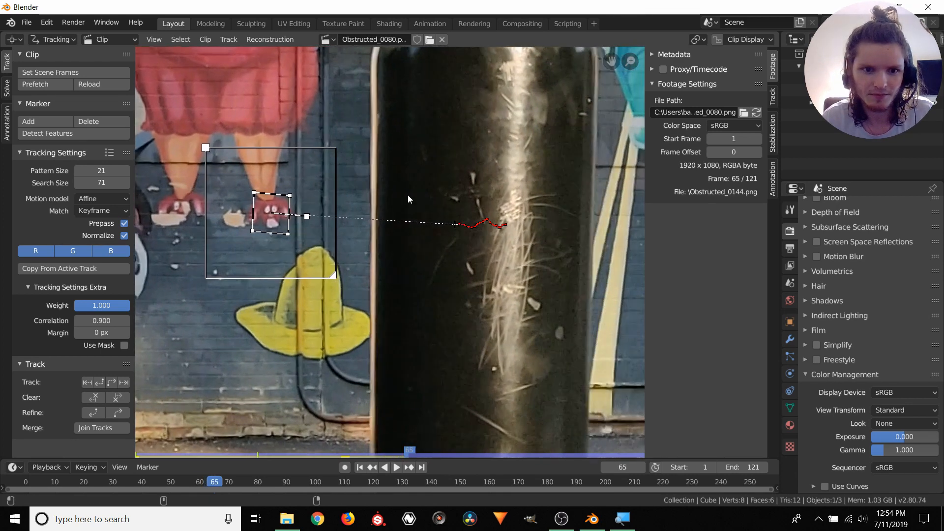
{"action": "key", "text": "alt+Right"}
{"action": "key", "text": "alt+Right"}
{"action": "key", "text": "alt+Right"}
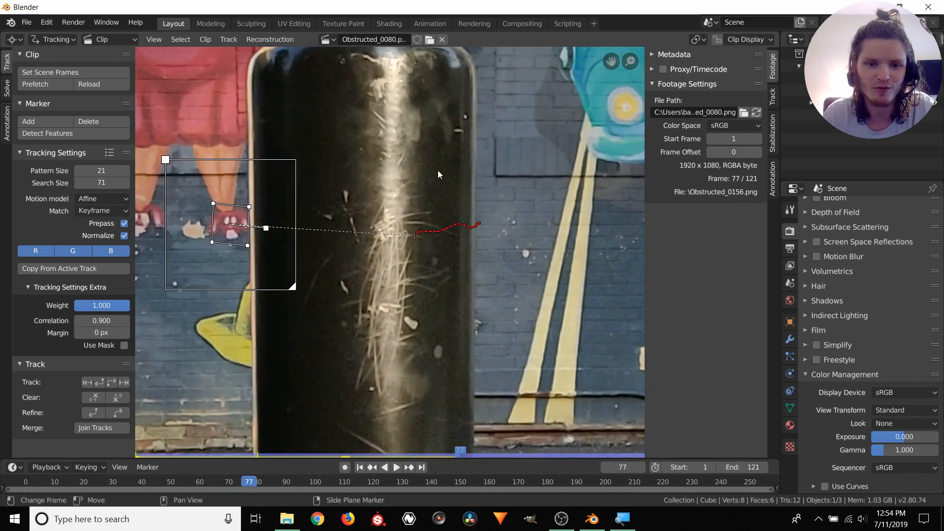
Move the offset pattern from the shoe to the red car's front wheel at frame 77 and enlarge it slightly
{"action": "middle_click_drag", "start_coordinate": [349, 198], "coordinate": [372, 206]}
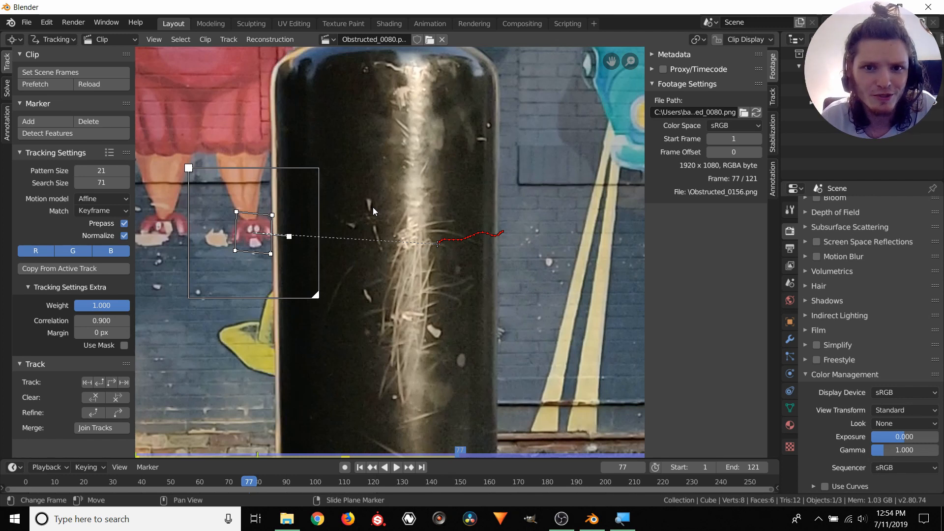
{"action": "middle_click_drag", "start_coordinate": [350, 232], "coordinate": [454, 228]}
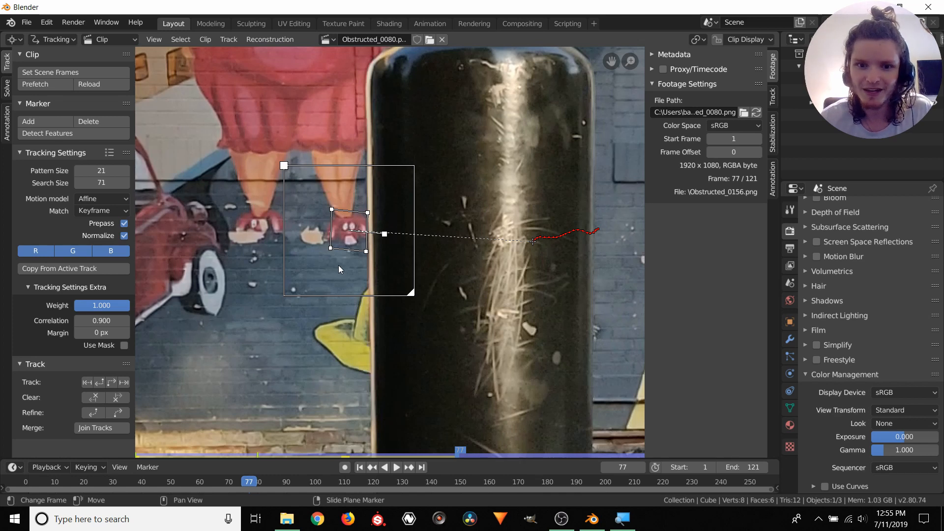
{"action": "middle_click_drag", "start_coordinate": [495, 247], "coordinate": [595, 228]}
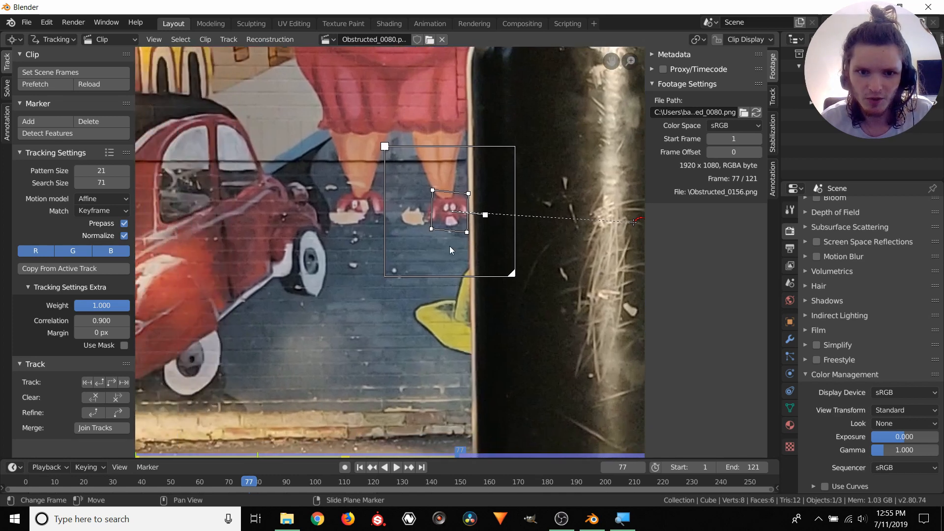
{"action": "key", "text": "g"}
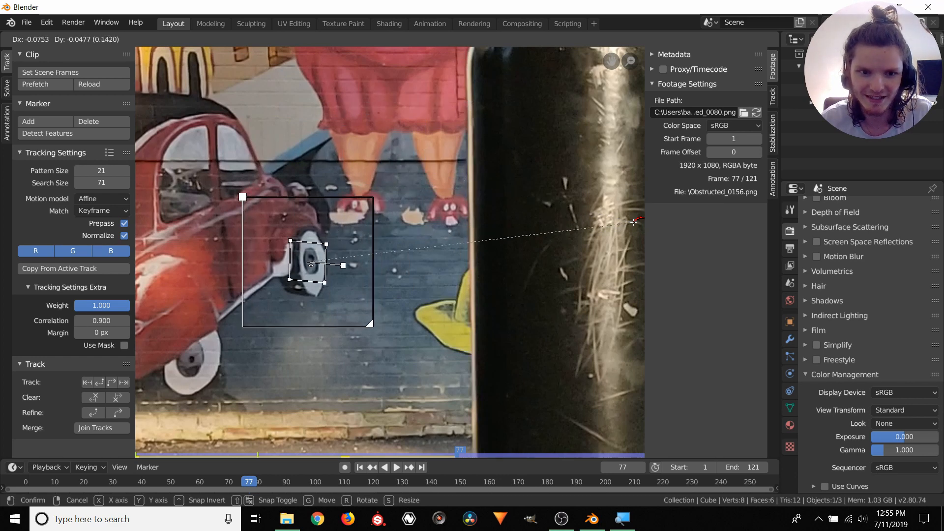
{"action": "key", "text": "Return"}
{"action": "key", "text": "s"}
{"action": "left_click", "coordinate": [333, 211]}
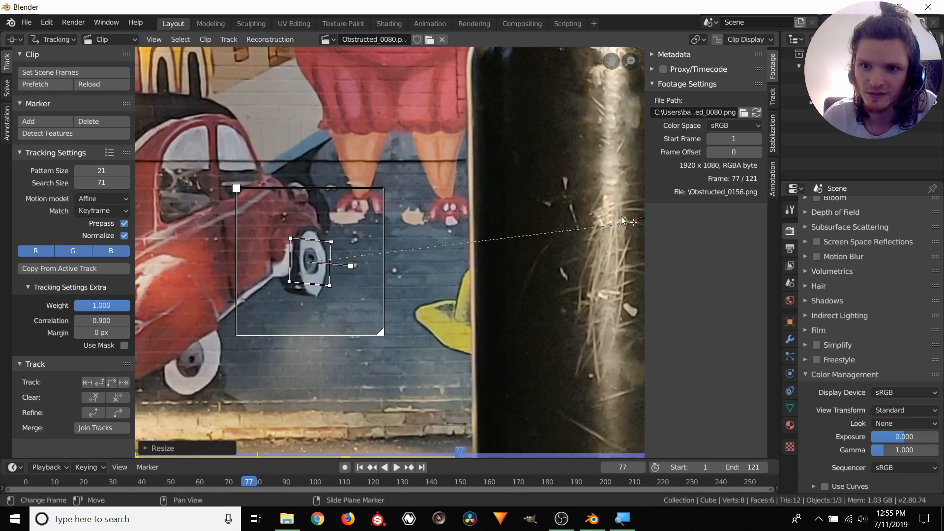
Show the track's marker settings, try changing the X offset, and undo the change
{"action": "left_click", "coordinate": [775, 100]}
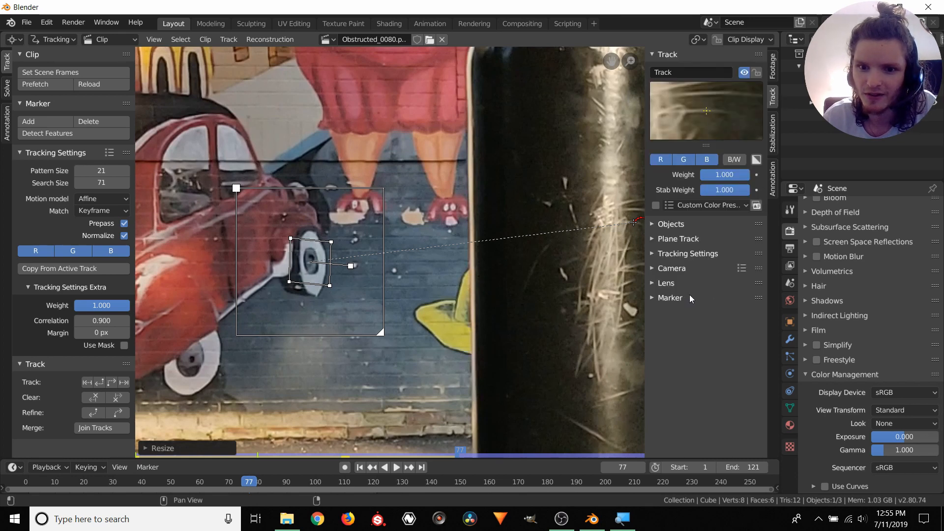
{"action": "left_click", "coordinate": [671, 298]}
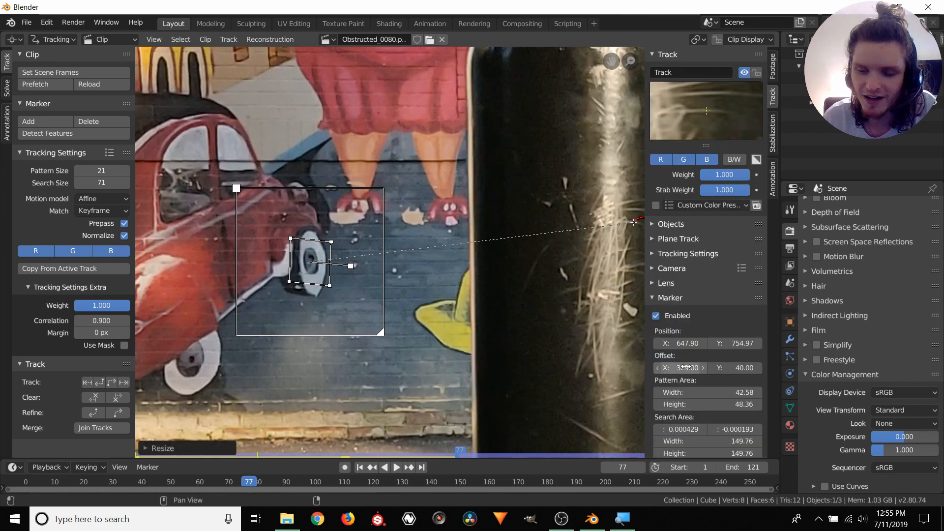
{"action": "left_click_drag", "start_coordinate": [686, 368], "coordinate": [737, 367]}
{"action": "key", "text": "ctrl+z"}
{"action": "key", "text": "ctrl+z"}
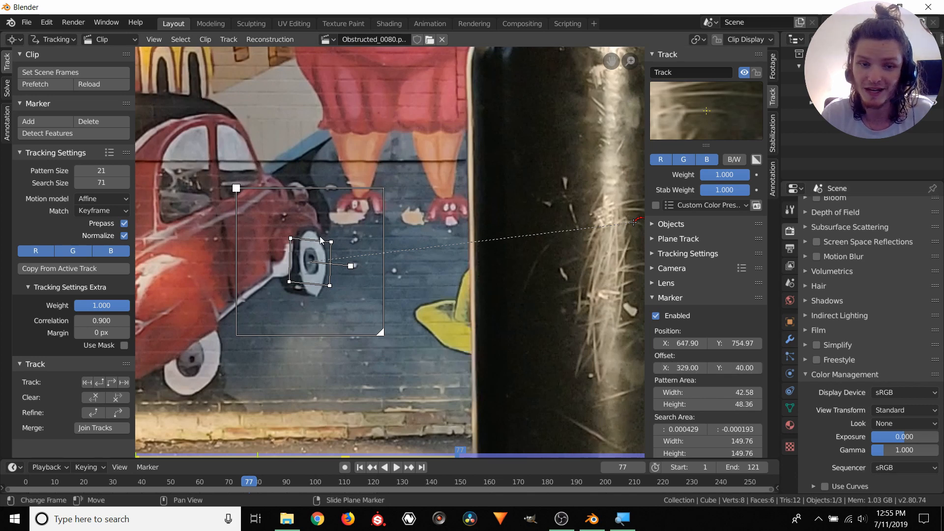
Enlarge the marker around the red car's front wheel at frame 77 to a pattern area of about 50 by 57 px
{"action": "scroll", "coordinate": [289, 246], "scroll_direction": "up", "scroll_amount": 2}
{"action": "middle_click_drag", "start_coordinate": [329, 314], "coordinate": [447, 311]}
{"action": "key", "text": "s"}
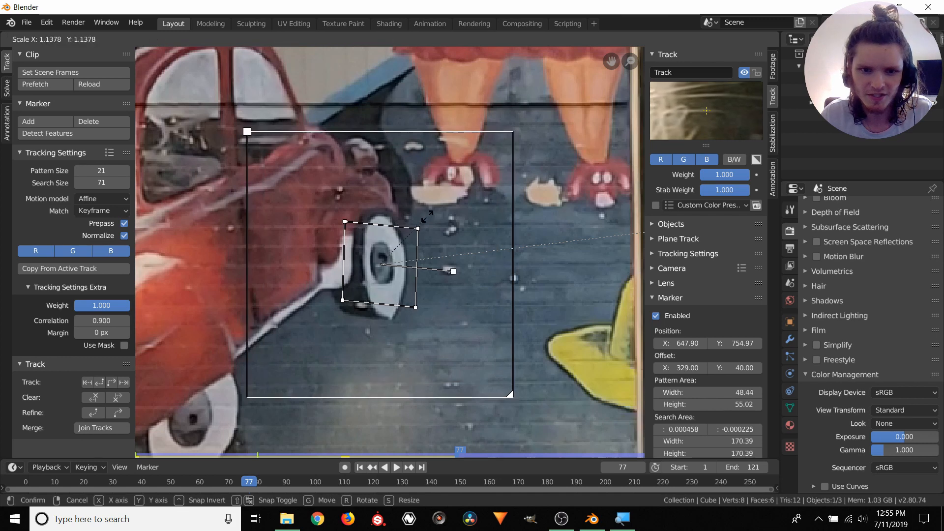
{"action": "left_click", "coordinate": [425, 219]}
Track the wheel pattern forward from frame 77 to frame 90, past the pole's obstruction of the monkey's face
{"action": "scroll", "coordinate": [426, 249], "scroll_direction": "down", "scroll_amount": 6}
{"action": "key", "text": "ctrl+t"}
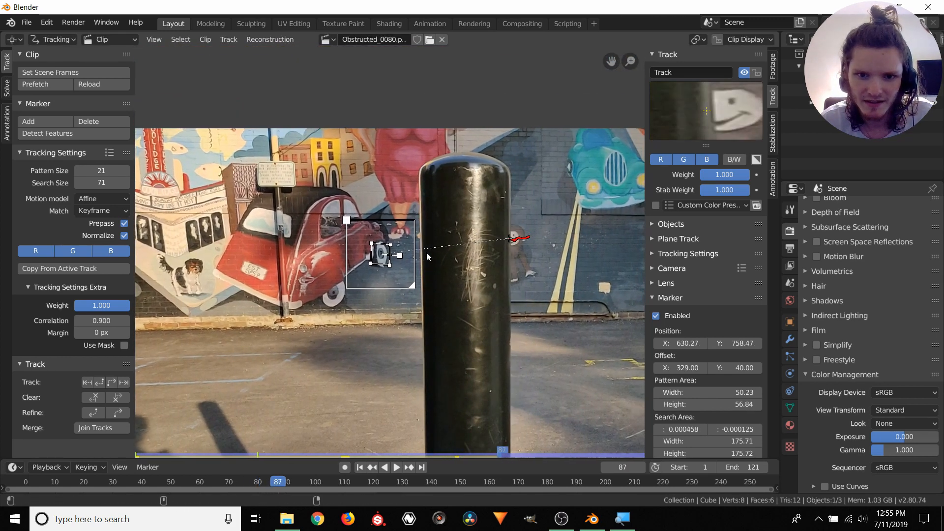
{"action": "scroll", "coordinate": [426, 252], "scroll_direction": "up", "scroll_amount": 5}
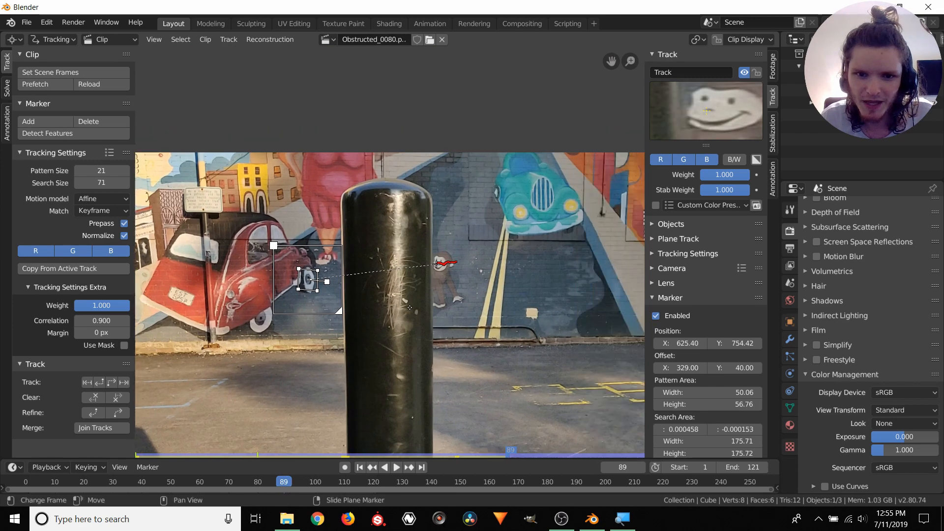
{"action": "middle_click_drag", "start_coordinate": [400, 313], "coordinate": [518, 266]}
{"action": "key", "text": "alt+Right"}
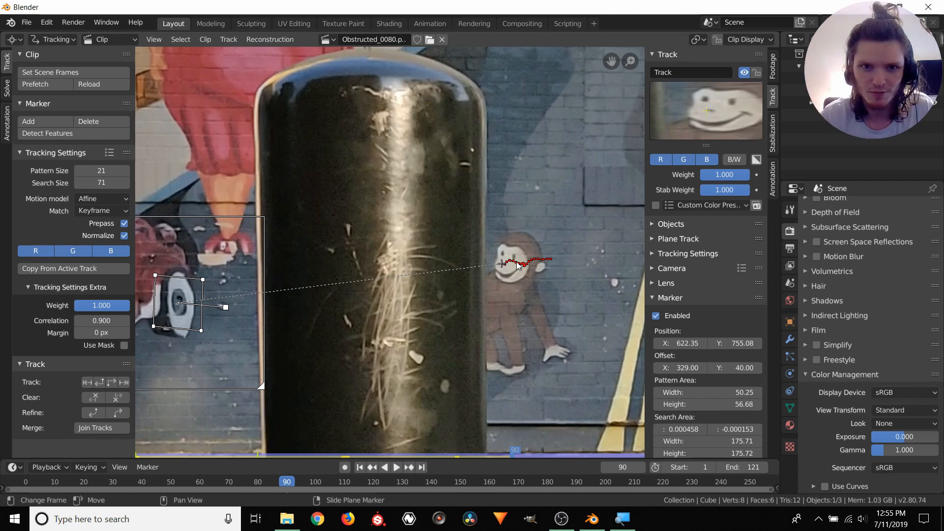
Examine where the track point sits on the monkey's face at frame 90 compared with the nose
{"action": "scroll", "coordinate": [518, 264], "scroll_direction": "up", "scroll_amount": 6}
{"action": "scroll", "coordinate": [487, 269], "scroll_direction": "down", "scroll_amount": 3}
{"action": "middle_click_drag", "start_coordinate": [459, 286], "coordinate": [260, 309]}
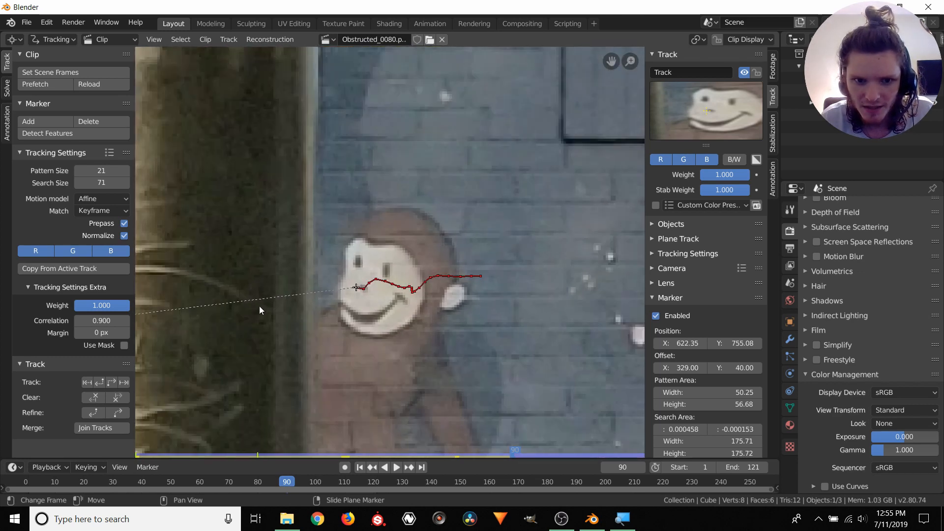
{"action": "scroll", "coordinate": [333, 323], "scroll_direction": "up", "scroll_amount": 3}
{"action": "scroll", "coordinate": [347, 325], "scroll_direction": "up", "scroll_amount": 2}
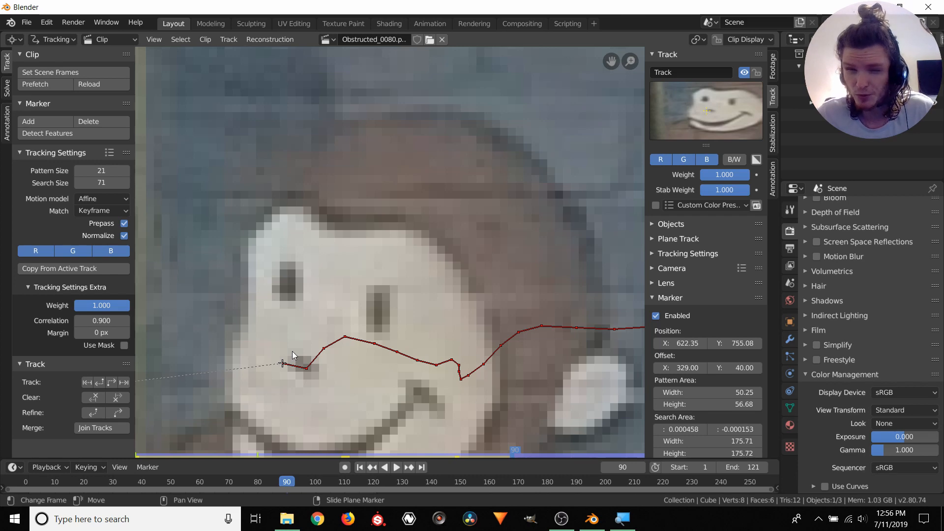
{"action": "scroll", "coordinate": [361, 266], "scroll_direction": "down", "scroll_amount": 5}
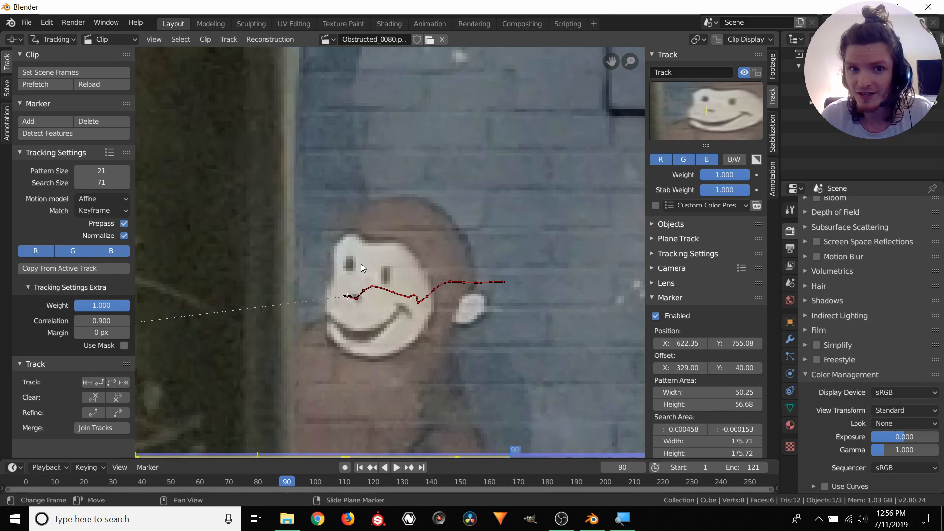
{"action": "scroll", "coordinate": [361, 264], "scroll_direction": "down", "scroll_amount": 4}
{"action": "mouse_move", "coordinate": [326, 278]}
{"action": "middle_mouse_down"}
{"action": "mouse_move", "coordinate": [473, 266]}
{"action": "mouse_move", "coordinate": [400, 265]}
{"action": "middle_mouse_up"}
{"action": "scroll", "coordinate": [455, 280], "scroll_direction": "down", "scroll_amount": 1}
{"action": "scroll", "coordinate": [405, 271], "scroll_direction": "down", "scroll_amount": 3}
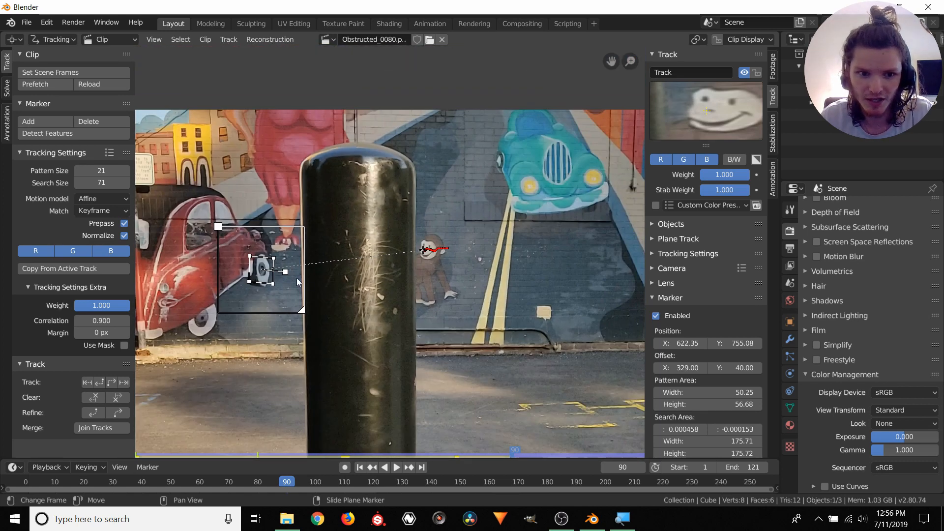
Move the offset pattern from the car wheel back to the monkey's face and set the X and Y offset to 0
{"action": "key", "text": "g"}
{"action": "left_click", "coordinate": [472, 255]}
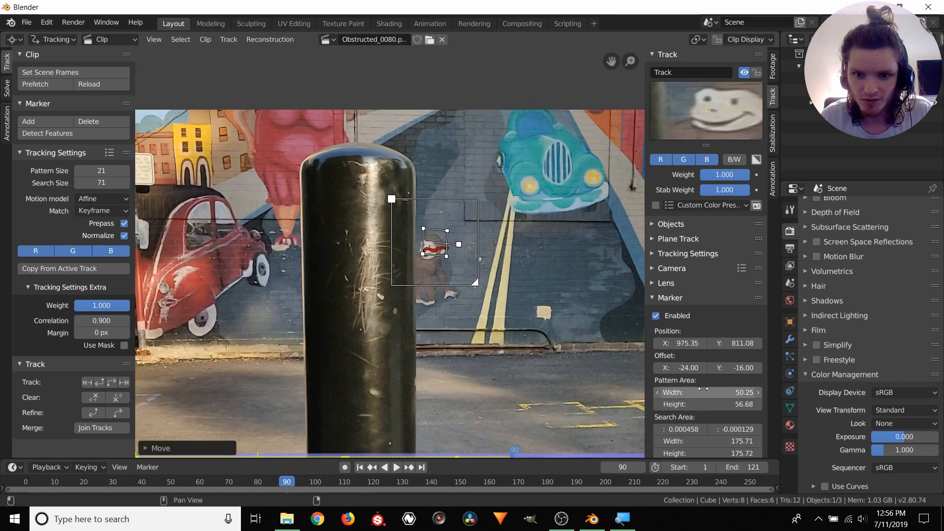
{"action": "left_click", "coordinate": [686, 369]}
{"action": "type", "text": "0"}
{"action": "key", "text": "Tab"}
{"action": "type", "text": "0"}
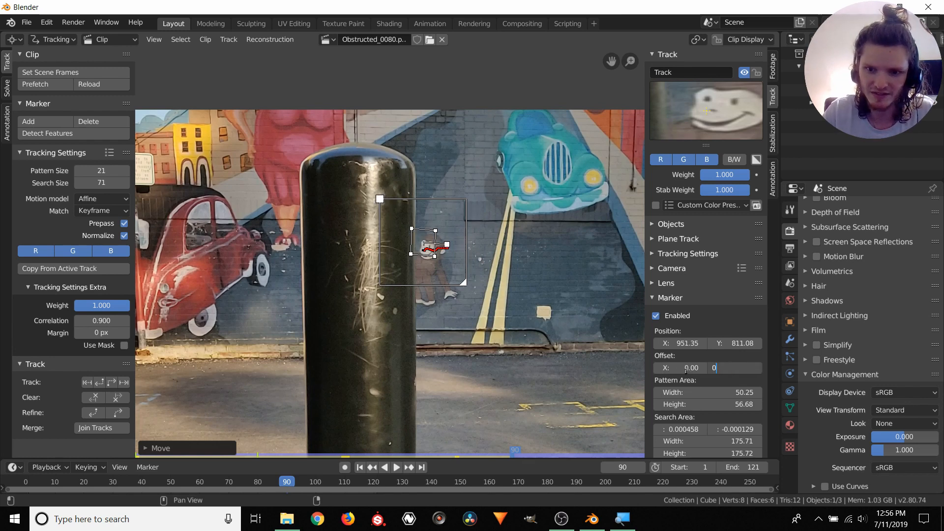
{"action": "key", "text": "Return"}
Reshape the pattern's four corners around the monkey's face, clear of the pole, to an area of about 48 by 59 px
{"action": "scroll", "coordinate": [493, 229], "scroll_direction": "up", "scroll_amount": 6}
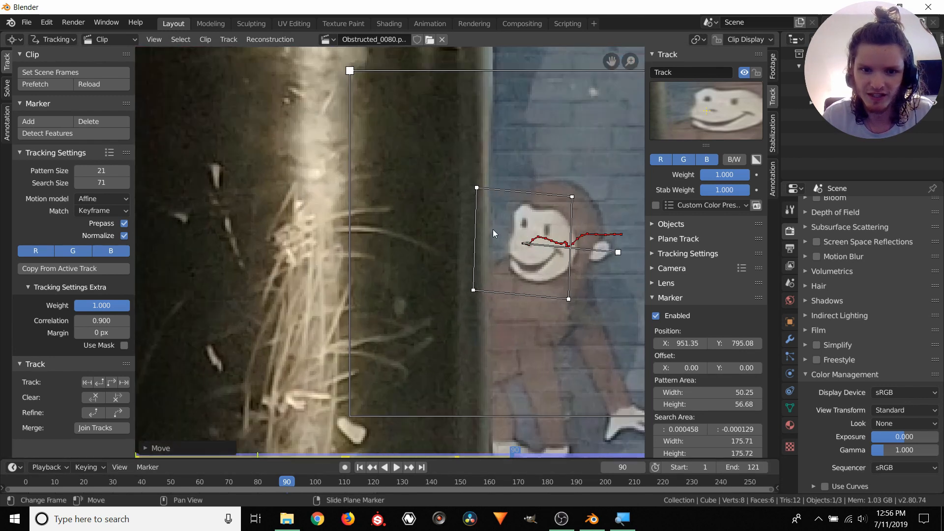
{"action": "key", "text": "f"}
{"action": "scroll", "coordinate": [523, 238], "scroll_direction": "up", "scroll_amount": 3}
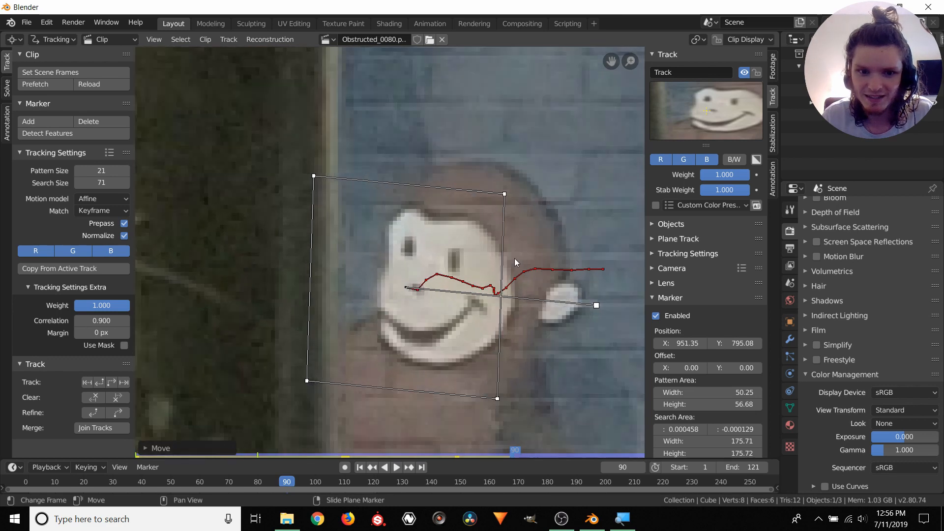
{"action": "left_click_drag", "start_coordinate": [432, 401], "coordinate": [470, 409]}
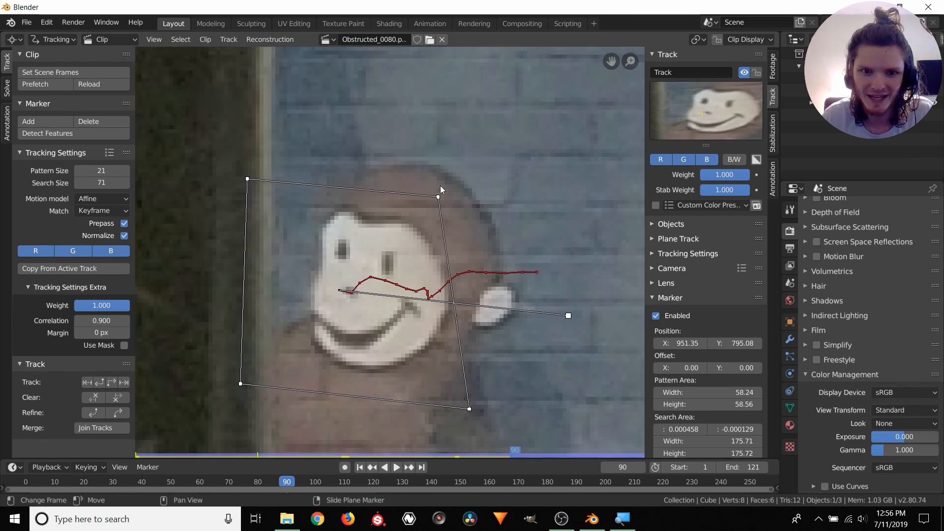
{"action": "left_click_drag", "start_coordinate": [439, 197], "coordinate": [468, 183]}
{"action": "left_click_drag", "start_coordinate": [240, 384], "coordinate": [277, 391]}
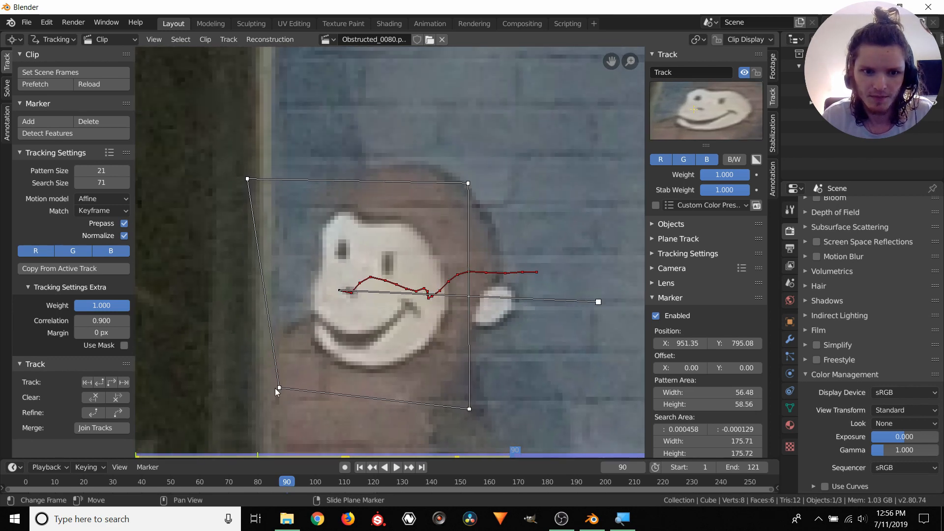
{"action": "left_click_drag", "start_coordinate": [247, 179], "coordinate": [288, 179]}
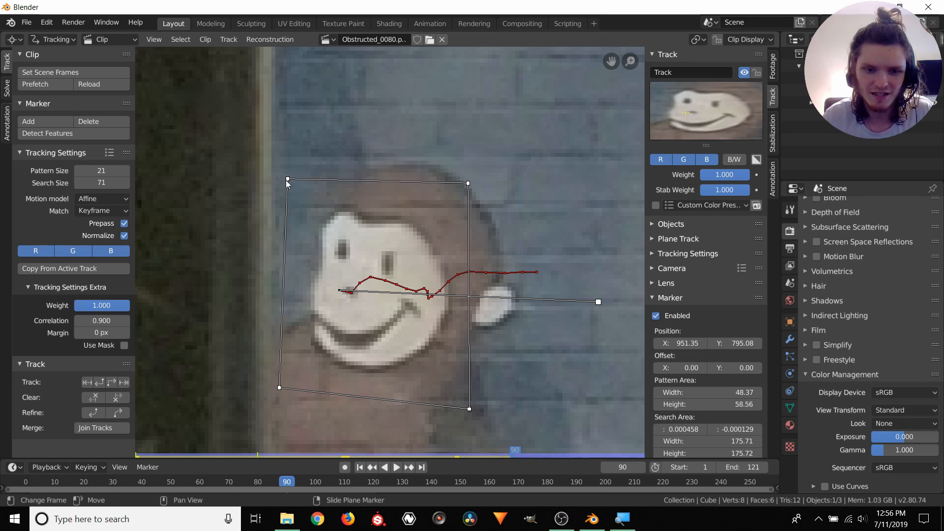
Track the monkey's face forward from frame 90 to the last frame, 121, and lock the finished track
{"action": "scroll", "coordinate": [336, 202], "scroll_direction": "up", "scroll_amount": 2}
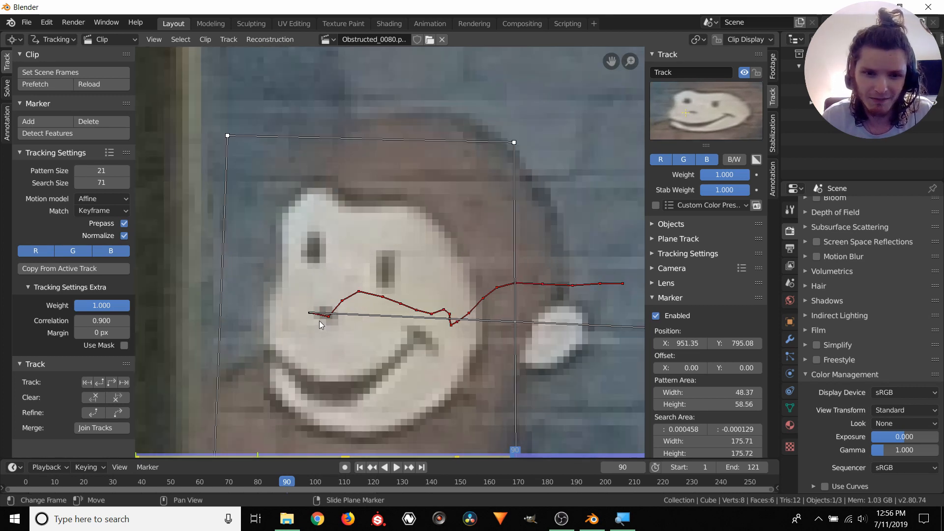
{"action": "scroll", "coordinate": [287, 327], "scroll_direction": "up", "scroll_amount": 1}
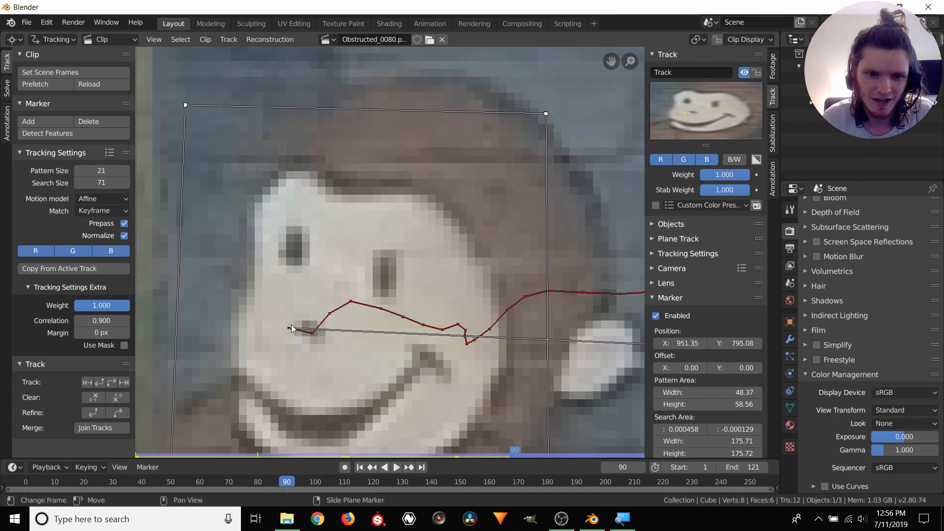
{"action": "scroll", "coordinate": [293, 299], "scroll_direction": "down", "scroll_amount": 2}
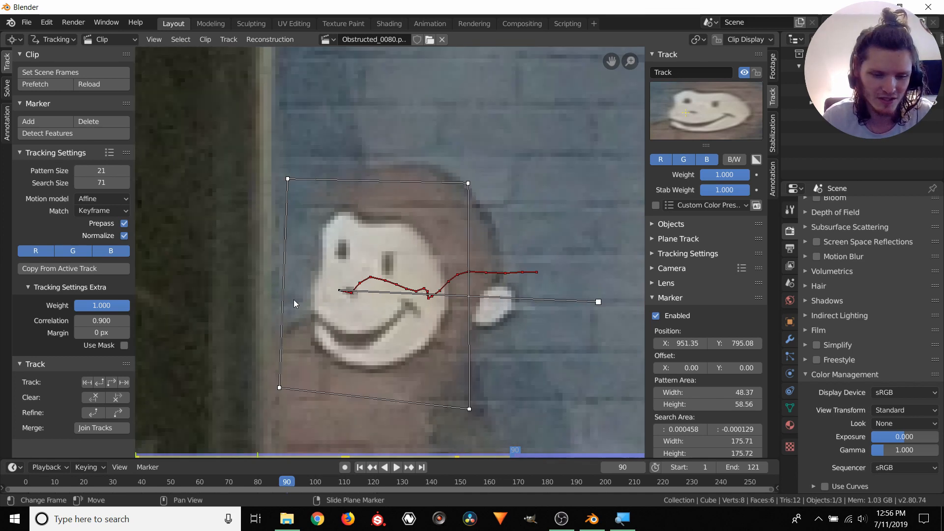
{"action": "key", "text": "ctrl+t"}
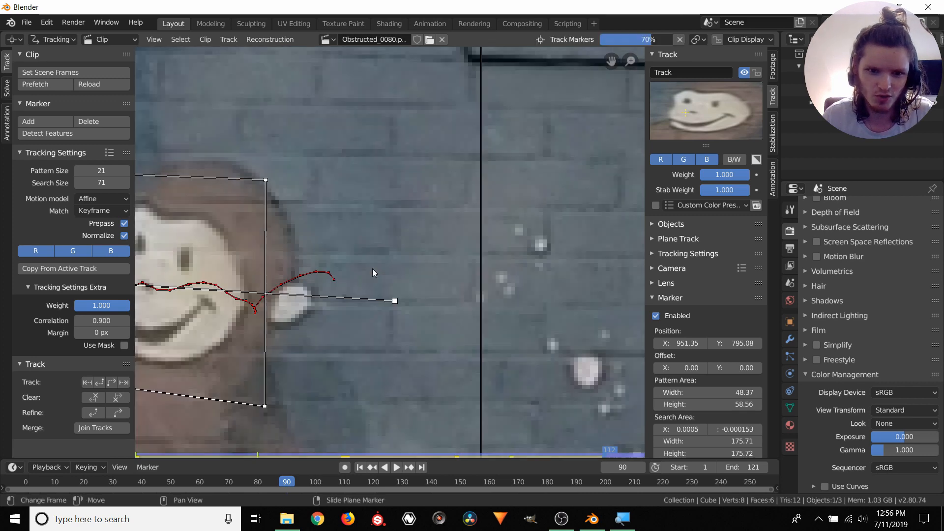
{"action": "scroll", "coordinate": [331, 281], "scroll_direction": "down", "scroll_amount": 4}
{"action": "middle_click_drag", "start_coordinate": [245, 253], "coordinate": [351, 241]}
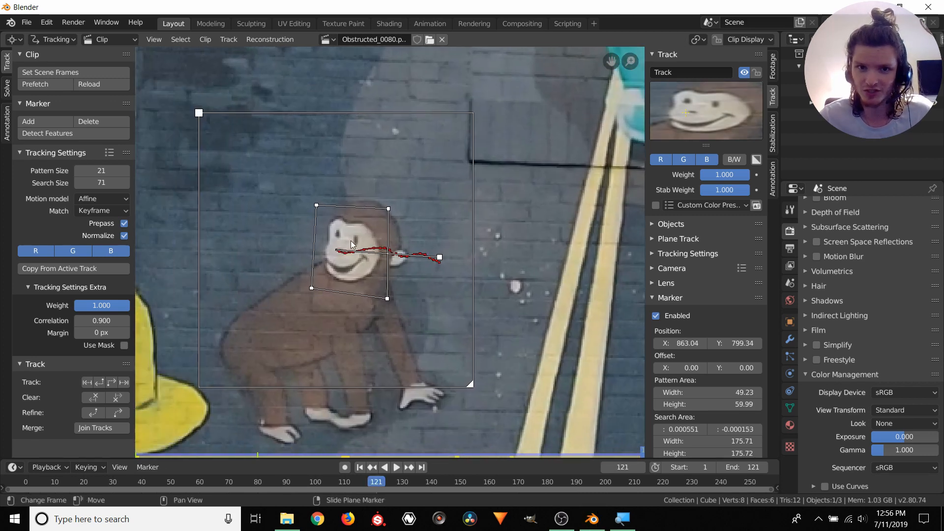
{"action": "key", "text": "ctrl+l"}
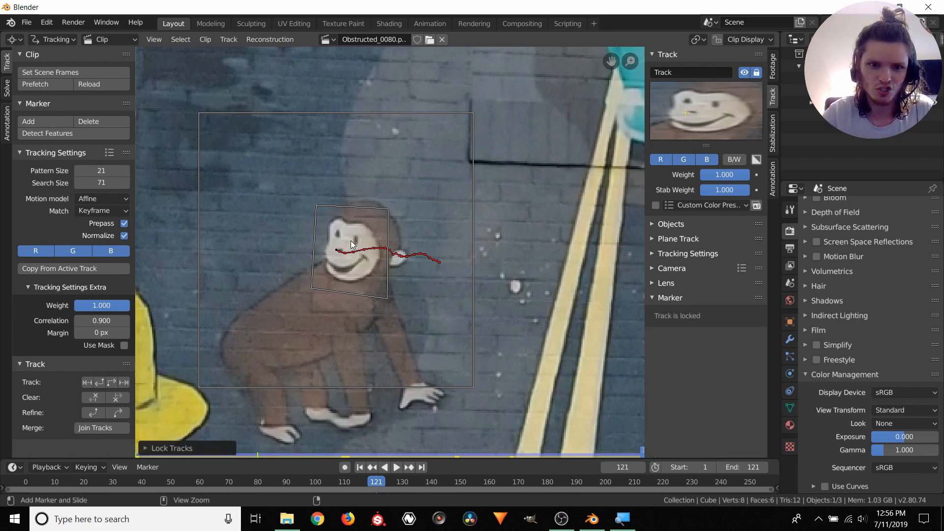
Inspect the track point at frame 121, return to frame 1 and lock the clip view to the selected track
{"action": "scroll", "coordinate": [346, 246], "scroll_direction": "up", "scroll_amount": 5}
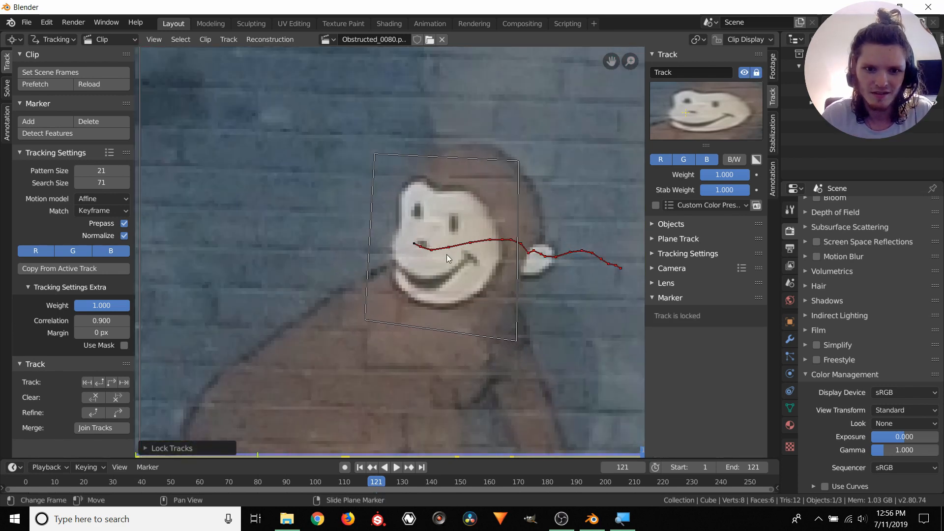
{"action": "scroll", "coordinate": [500, 251], "scroll_direction": "up", "scroll_amount": 2}
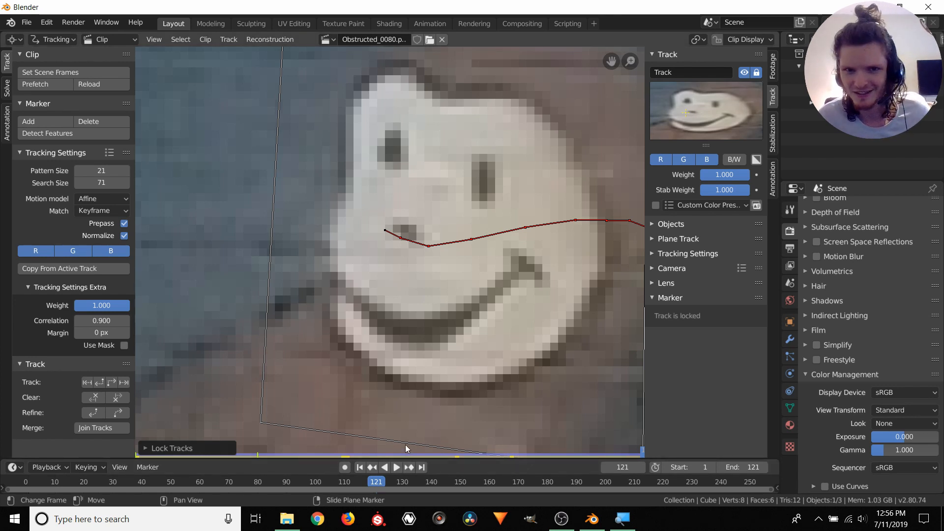
{"action": "key", "text": "shift+Left"}
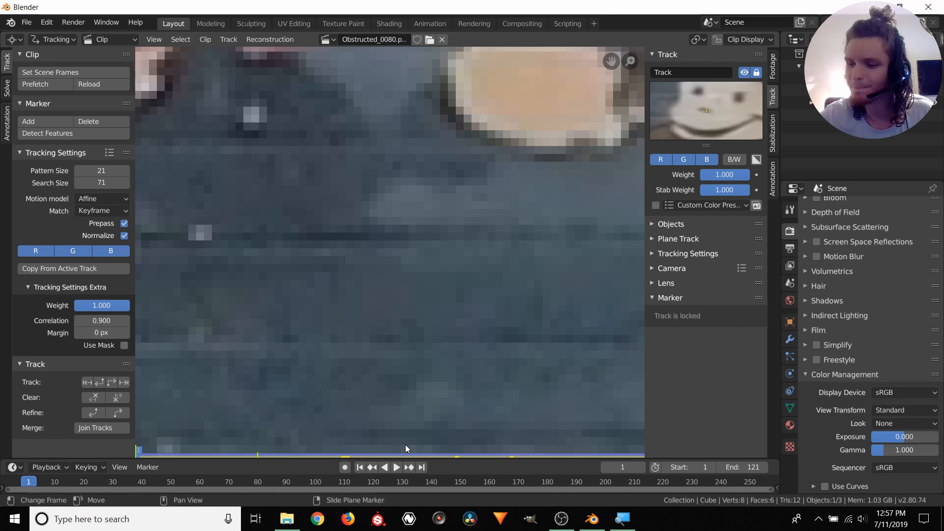
{"action": "scroll", "coordinate": [384, 411], "scroll_direction": "down", "scroll_amount": 10}
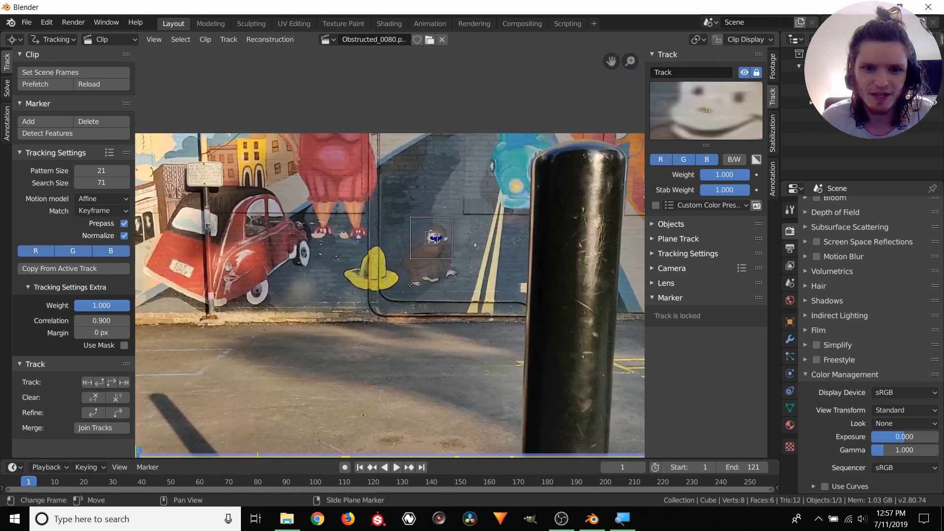
{"action": "middle_click_drag", "start_coordinate": [410, 285], "coordinate": [346, 268]}
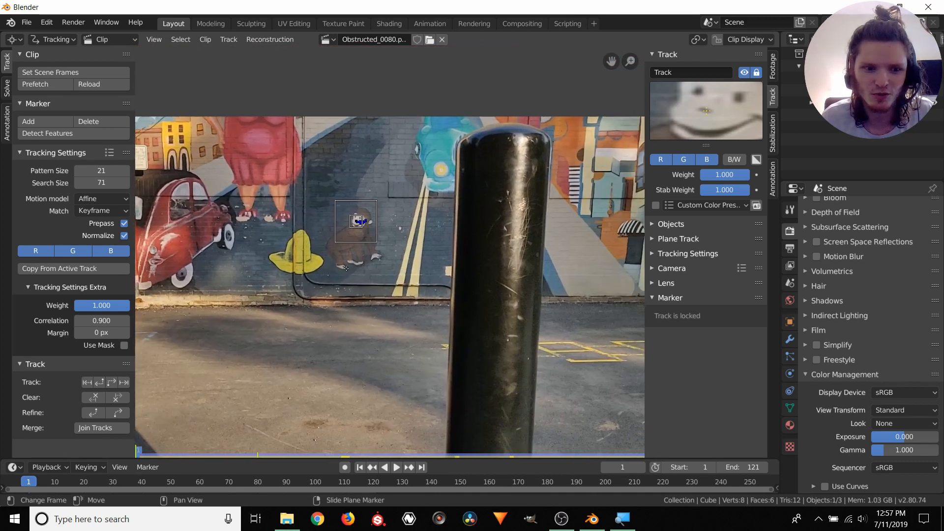
{"action": "left_click", "coordinate": [716, 39]}
Play the view-locked footage twice from frame 1 to check the track through the pole obstruction, then return to frame 1
{"action": "key", "text": "space"}
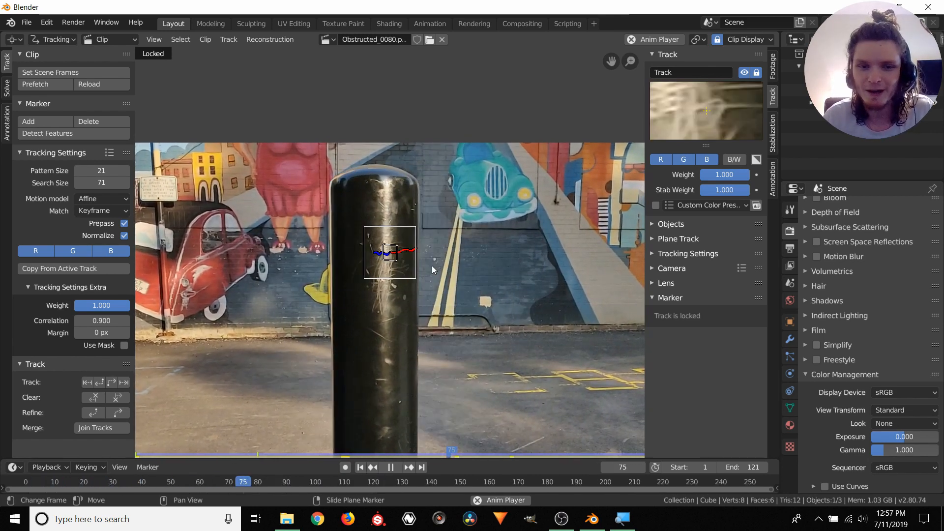
{"action": "key", "text": "space"}
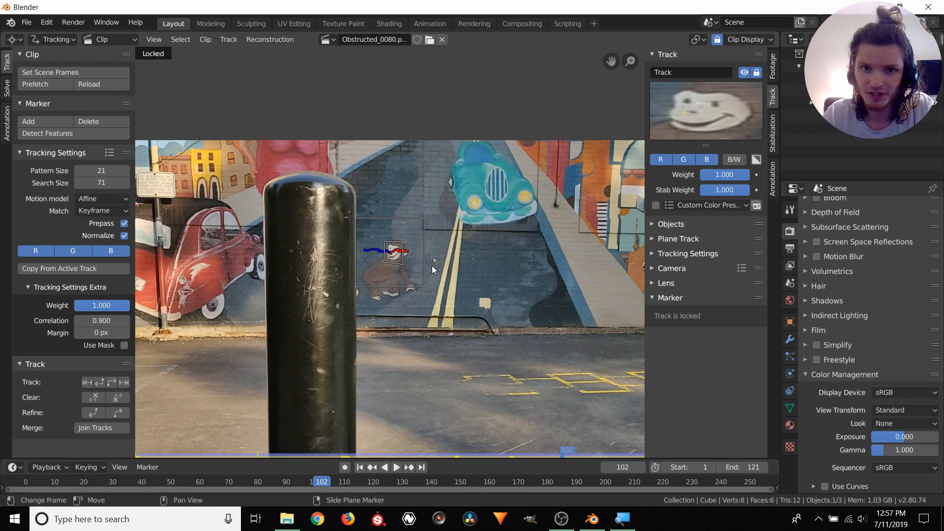
{"action": "key", "text": "shift+Left"}
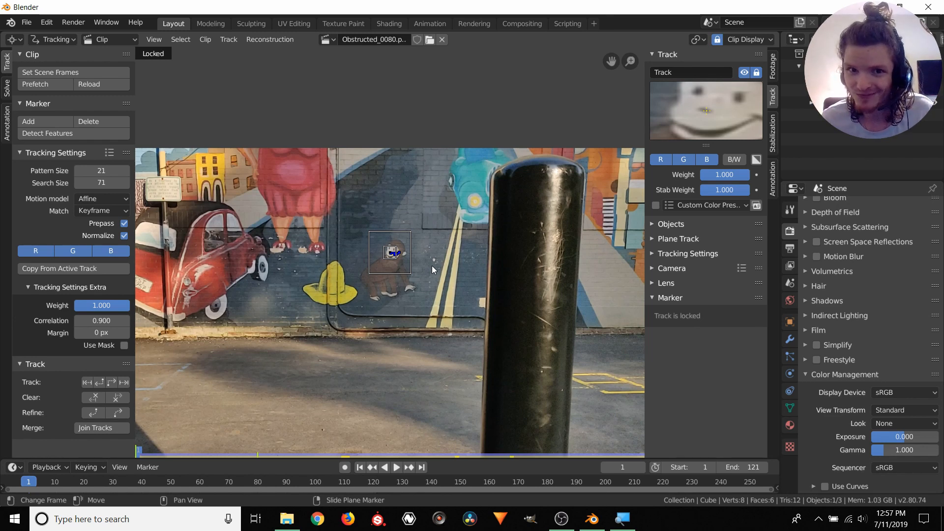
{"action": "key", "text": "space"}
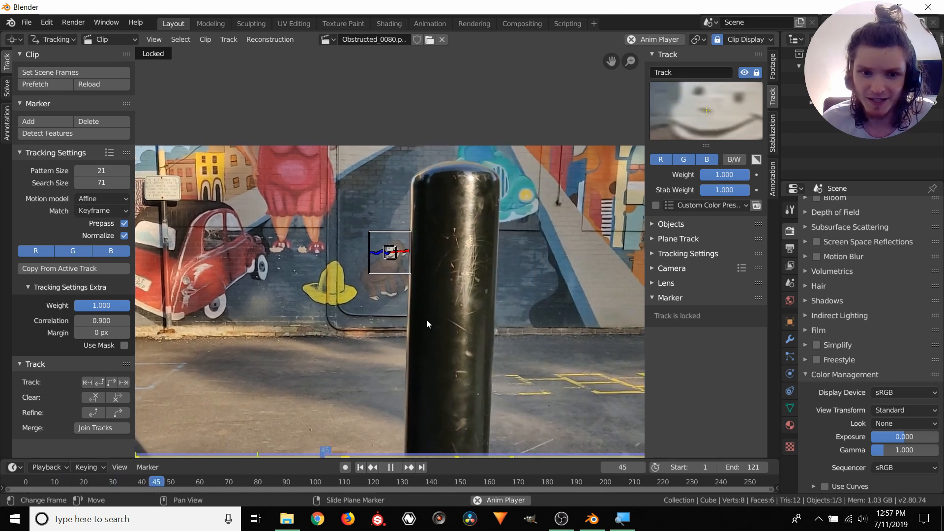
{"action": "key", "text": "space"}
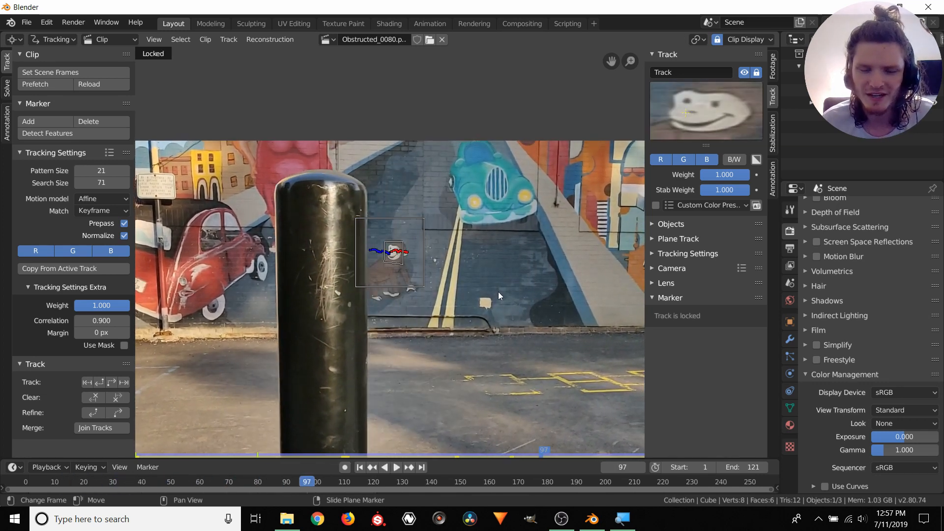
{"action": "key", "text": "shift+Left"}
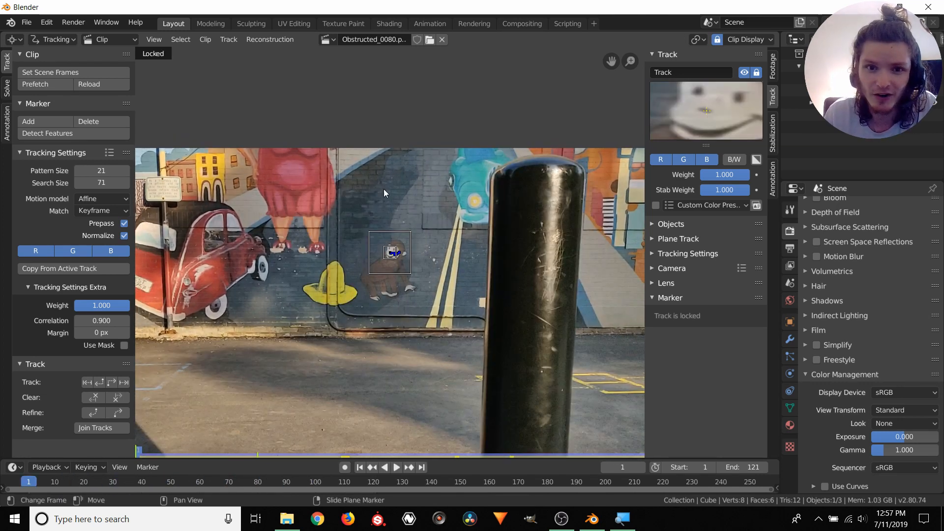
{"action": "mouse_move", "coordinate": [466, 226]}
{"action": "middle_mouse_down"}
{"action": "mouse_move", "coordinate": [260, 210]}
{"action": "mouse_move", "coordinate": [248, 225]}
{"action": "mouse_move", "coordinate": [331, 210]}
{"action": "mouse_move", "coordinate": [587, 212]}
{"action": "middle_mouse_up"}
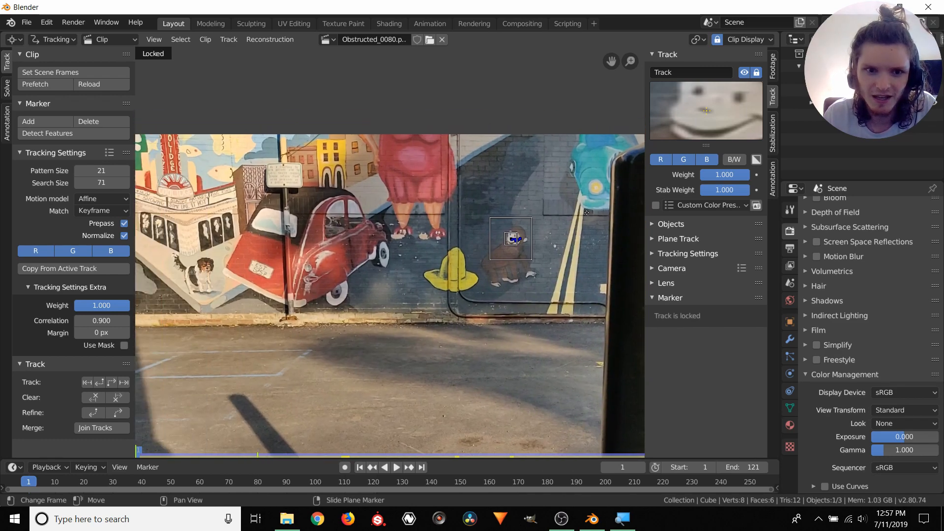
{"action": "scroll", "coordinate": [330, 146], "scroll_direction": "up", "scroll_amount": 3}
{"action": "middle_click_drag", "start_coordinate": [256, 77], "coordinate": [502, 273]}
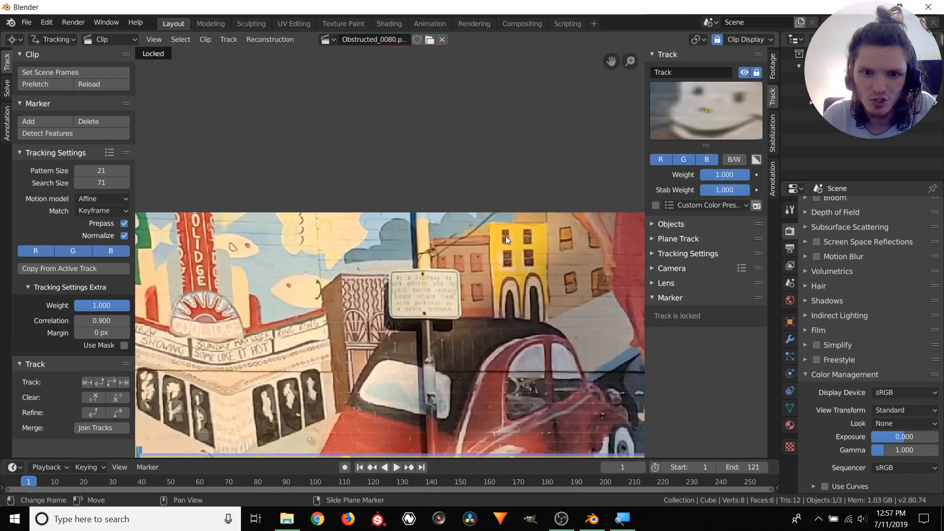
{"action": "middle_click_drag", "start_coordinate": [506, 234], "coordinate": [423, 224]}
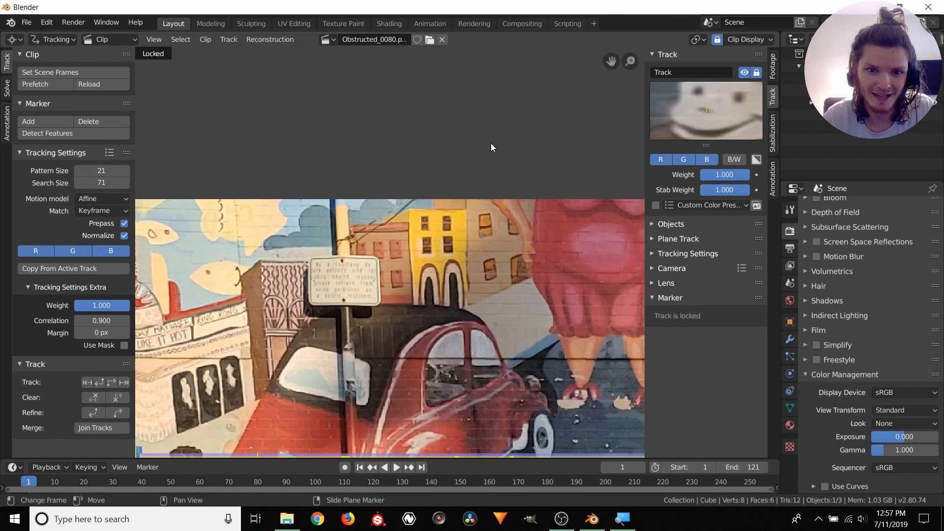
Examine the finished track's motion curves in the graph view and scrub to frame 46
{"action": "scroll", "coordinate": [491, 143], "scroll_direction": "down", "scroll_amount": 5}
{"action": "middle_click_drag", "start_coordinate": [468, 277], "coordinate": [210, 187]}
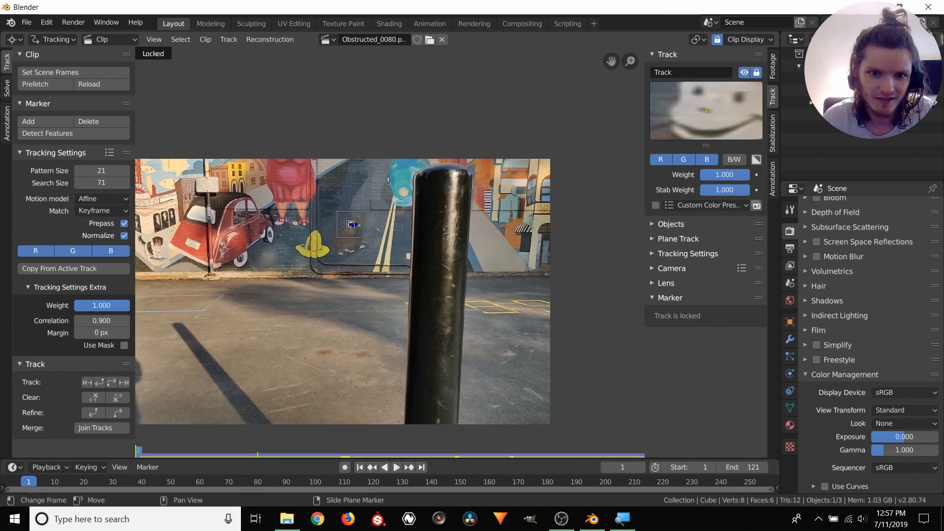
{"action": "middle_click_drag", "start_coordinate": [183, 221], "coordinate": [285, 217]}
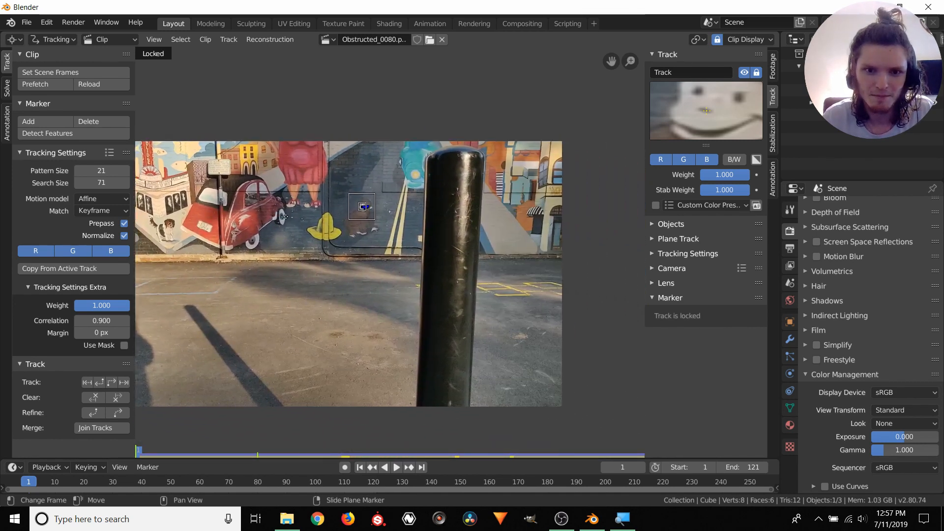
{"action": "left_click", "coordinate": [108, 40]}
{"action": "left_click", "coordinate": [108, 66]}
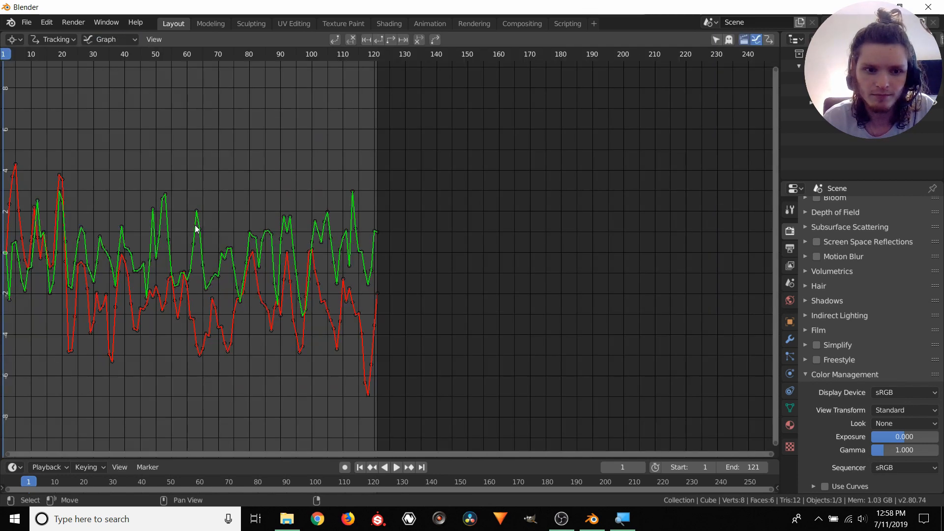
{"action": "left_click_drag", "start_coordinate": [195, 54], "coordinate": [332, 61]}
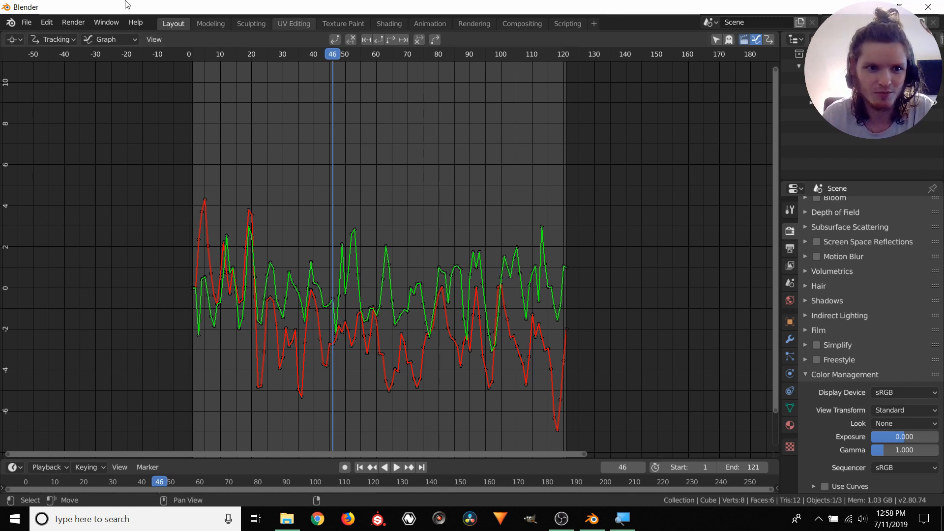
Switch back to the clip view at frame 1 and review the available motion models, keeping Affine
{"action": "left_click", "coordinate": [93, 40]}
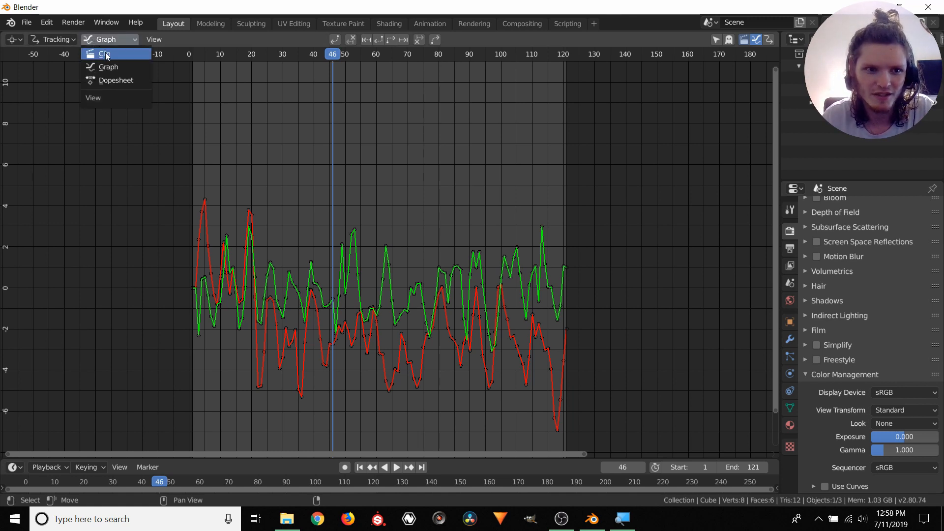
{"action": "left_click", "coordinate": [106, 55]}
{"action": "middle_click_drag", "start_coordinate": [321, 196], "coordinate": [373, 178]}
{"action": "key", "text": "shift+Left"}
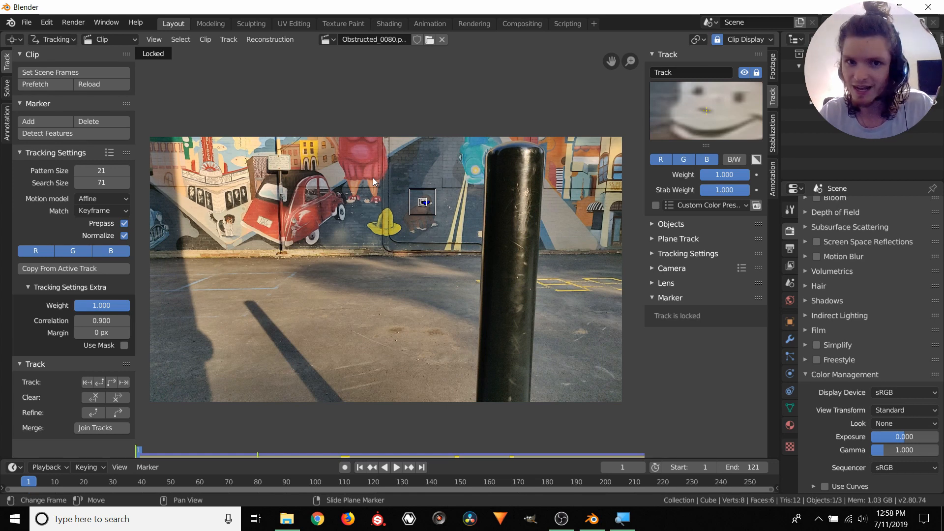
{"action": "left_click", "coordinate": [101, 199]}
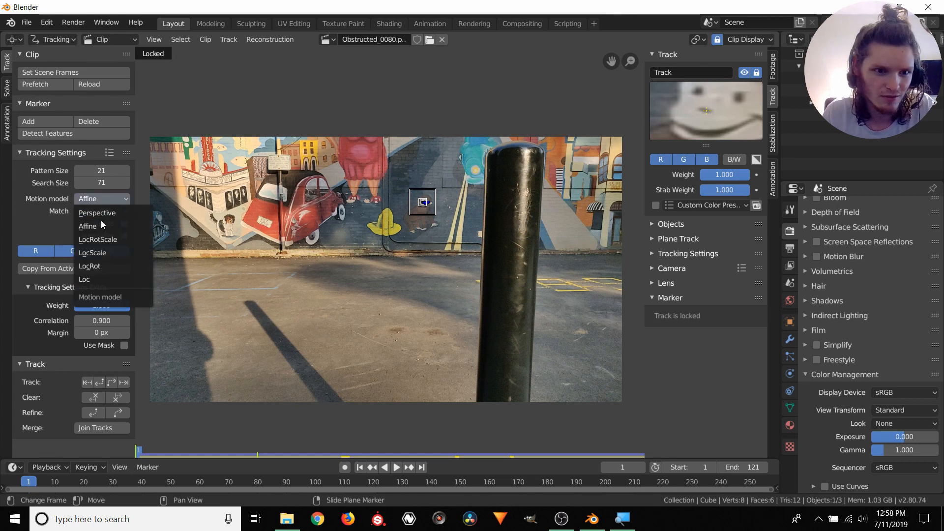
{"action": "left_click", "coordinate": [84, 197]}
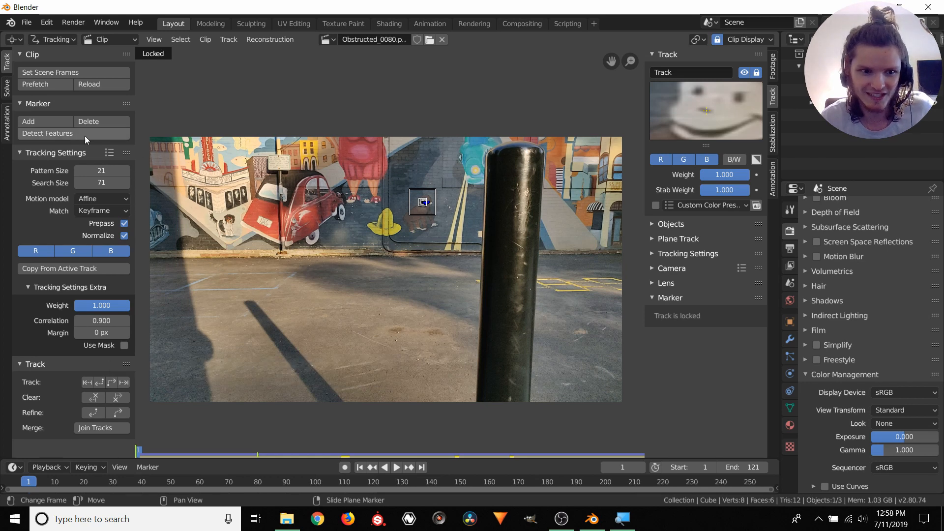
Play the track-locked footage from frame 1 to recheck the face track behind the pole, then return to frame 1
{"action": "middle_click_drag", "start_coordinate": [462, 169], "coordinate": [437, 188]}
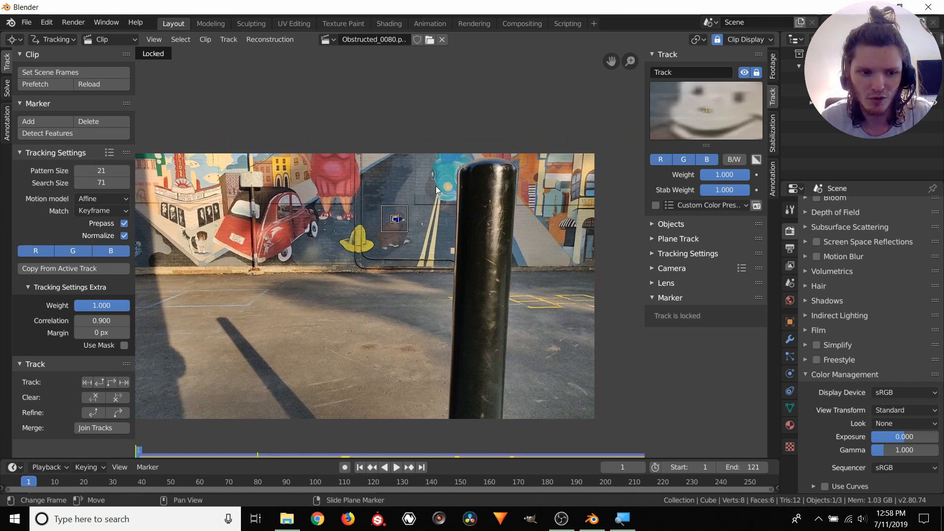
{"action": "key", "text": "space"}
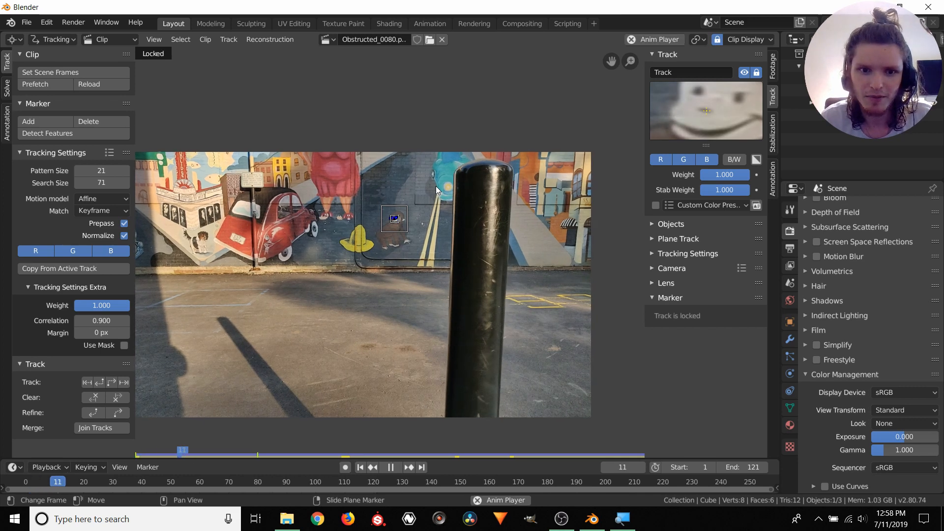
{"action": "key", "text": "space"}
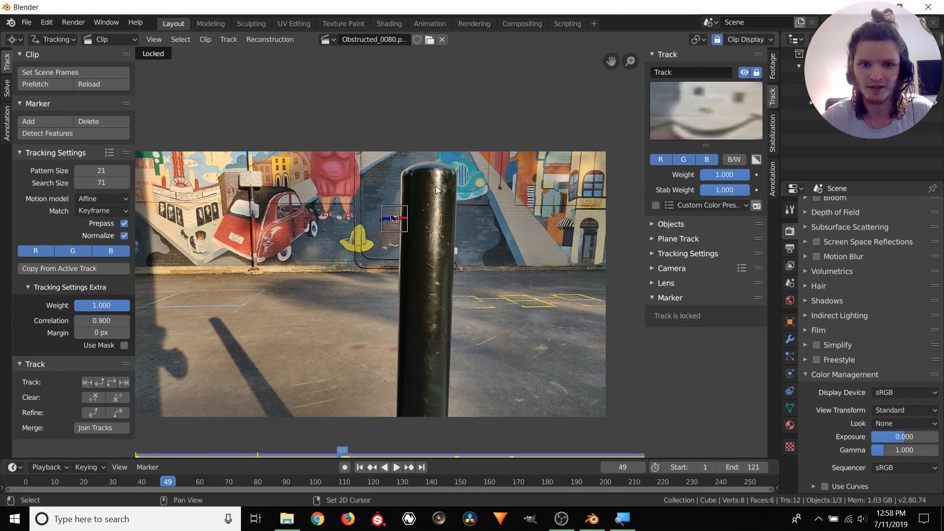
{"action": "key", "text": "shift+Left"}
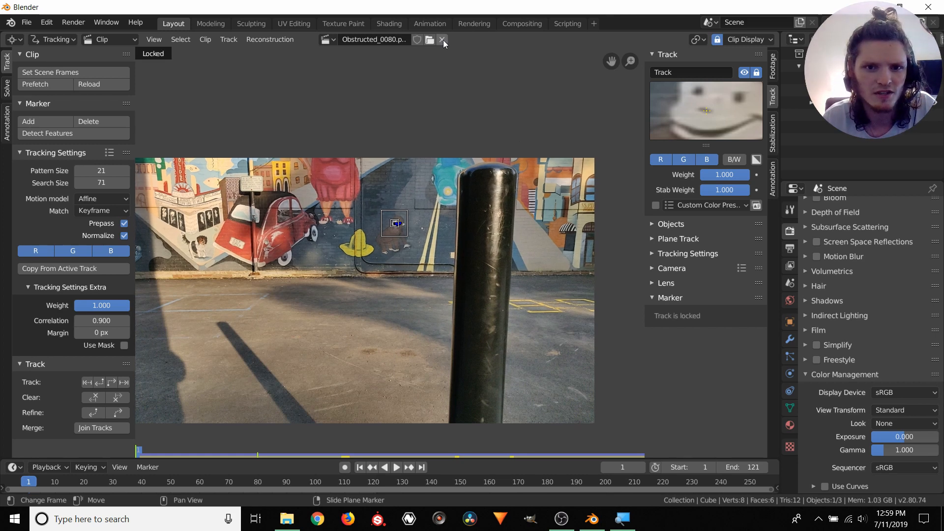
Unlink the current clip and open the whole Stabilization PNG sequence from the Desktop folder TRACKING\[7] Stabilization\sequence
{"action": "left_click", "coordinate": [442, 40]}
{"action": "left_click", "coordinate": [401, 39]}
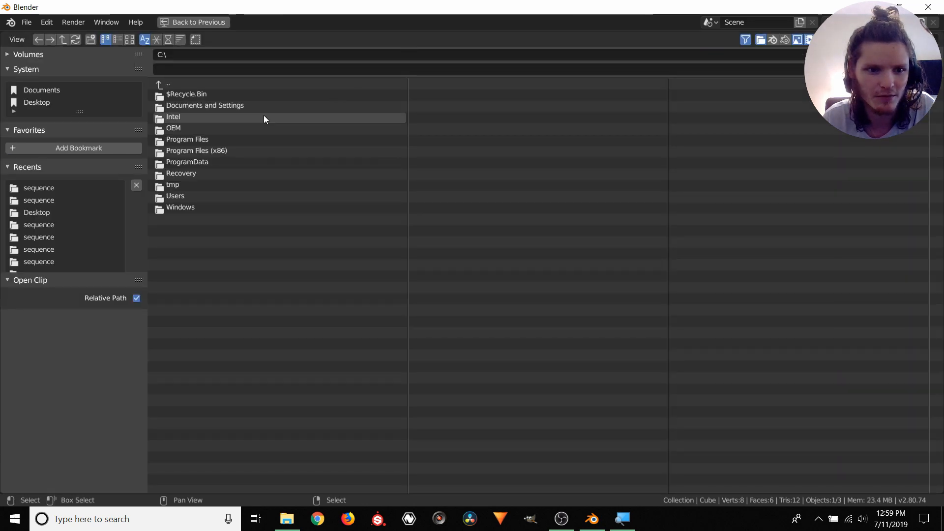
{"action": "left_click", "coordinate": [43, 101]}
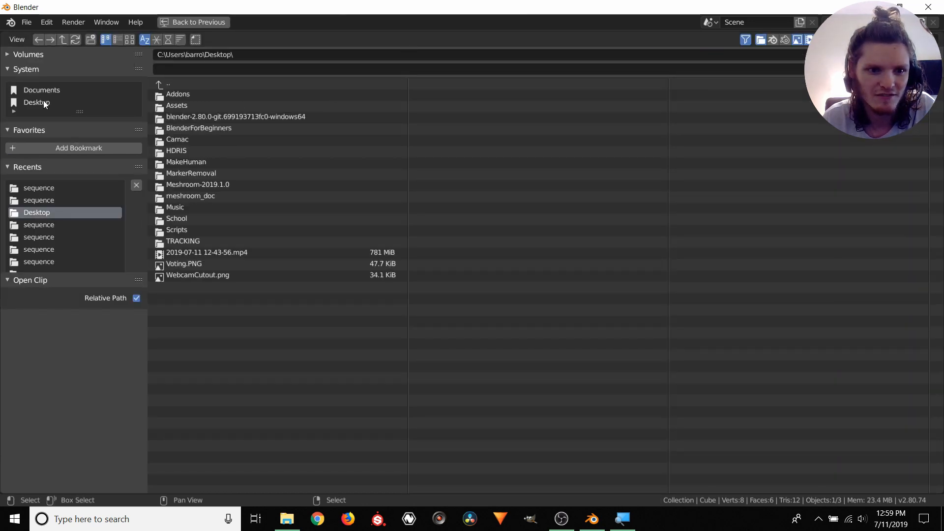
{"action": "left_click", "coordinate": [190, 241]}
{"action": "left_click", "coordinate": [206, 162]}
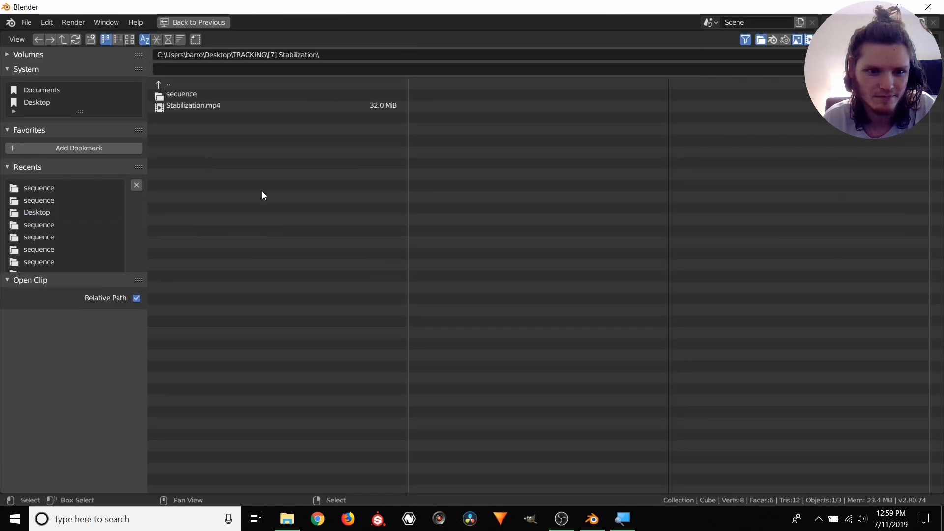
{"action": "left_click", "coordinate": [186, 94]}
{"action": "key", "text": "a"}
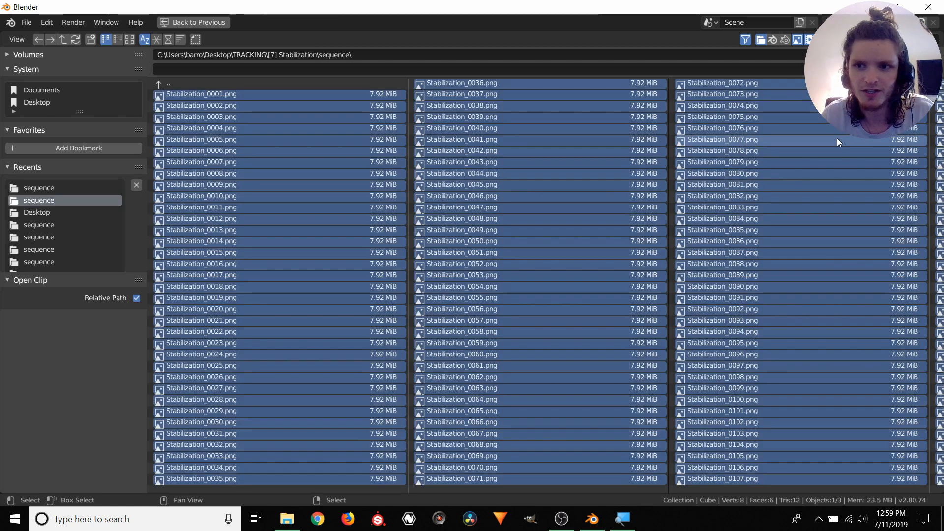
{"action": "key", "text": "Return"}
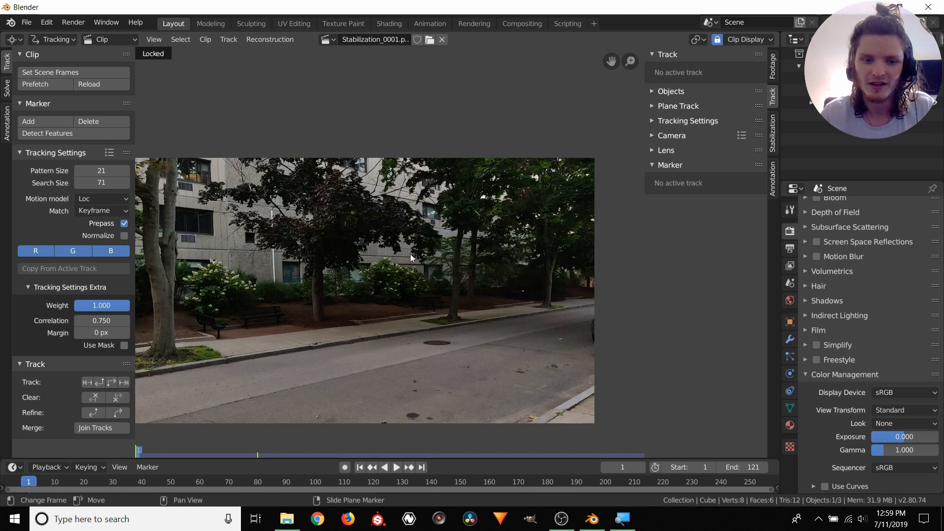
Turn off the view lock to selection, match the scene frames to the new clip and prefetch its frames
{"action": "left_click", "coordinate": [717, 40]}
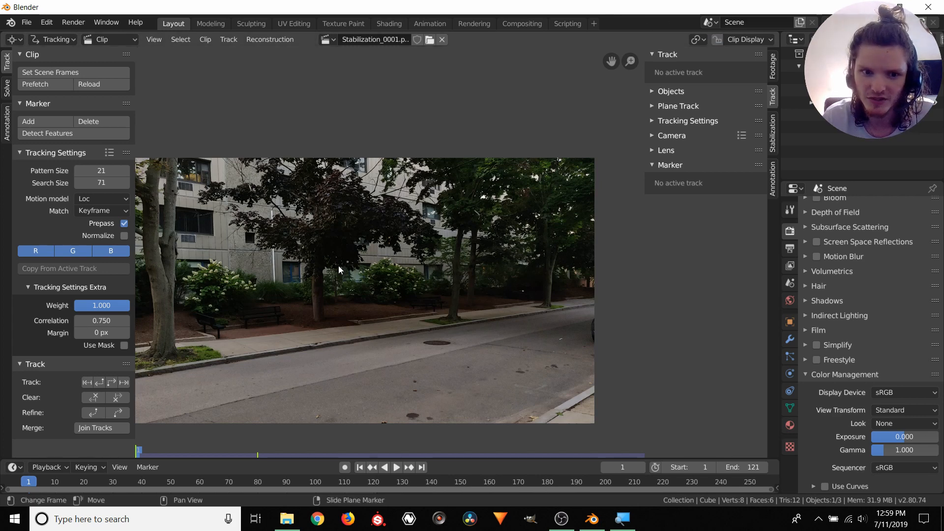
{"action": "left_click", "coordinate": [43, 77]}
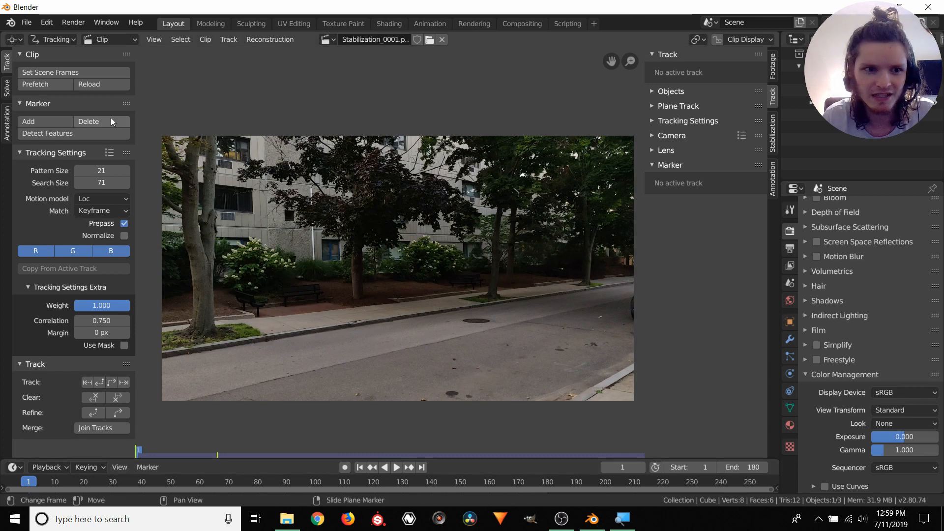
{"action": "left_click", "coordinate": [33, 84]}
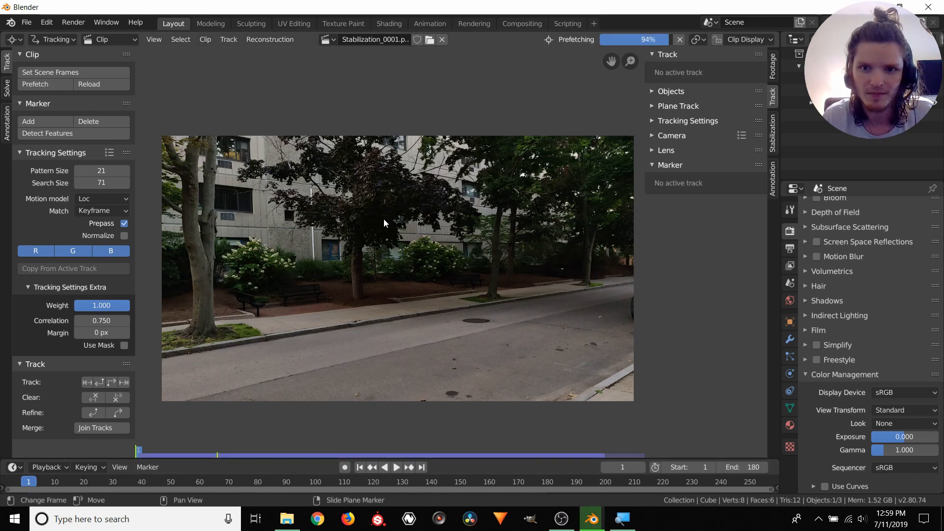
Play the street footage from frame 1 to examine the camera shake and tilt, then return to frame 1
{"action": "scroll", "coordinate": [384, 218], "scroll_direction": "down", "scroll_amount": 2}
{"action": "key", "text": "space"}
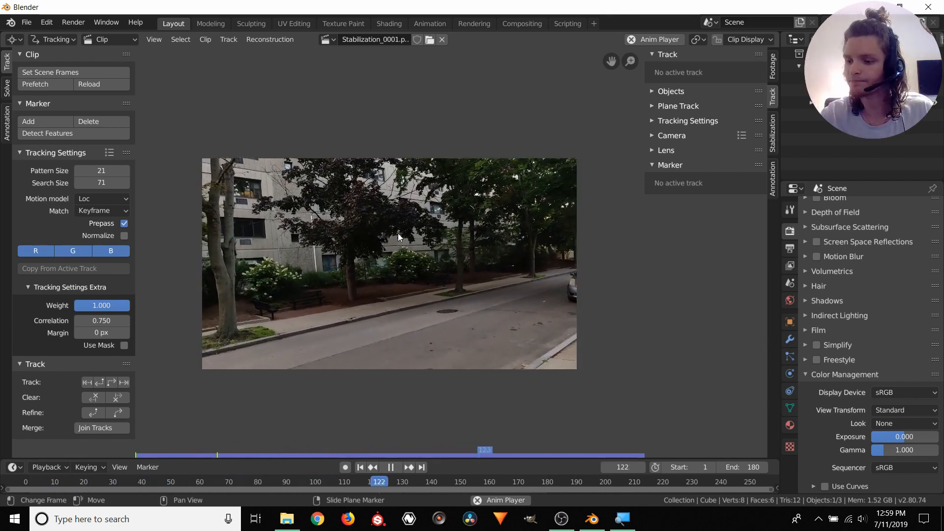
{"action": "key", "text": "space"}
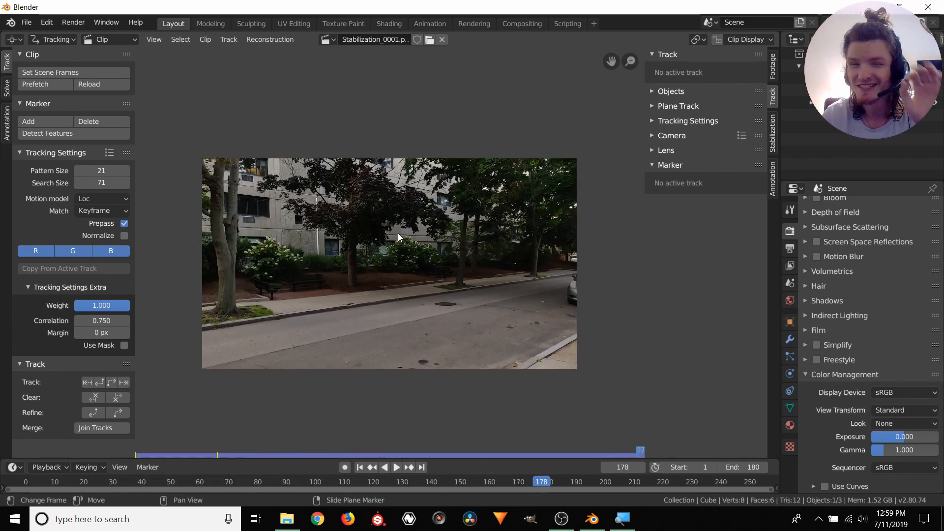
{"action": "key", "text": "shift+Left"}
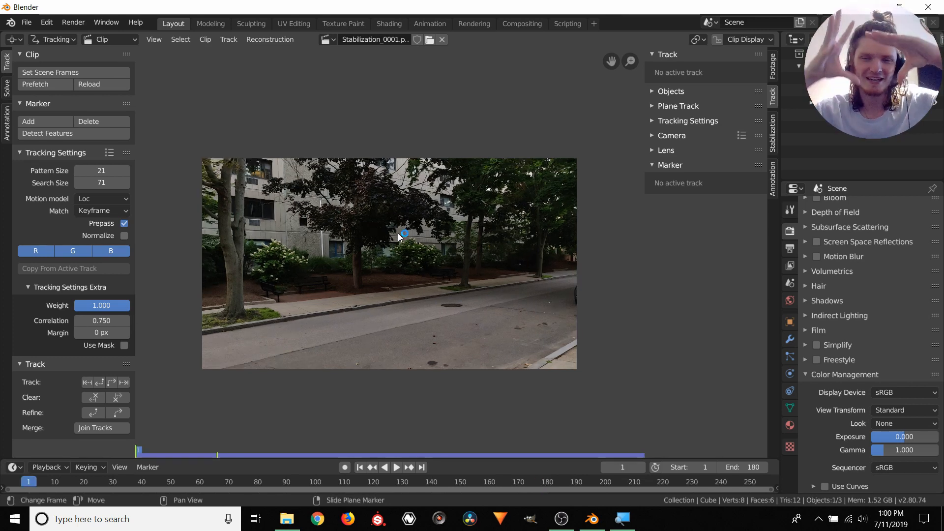
{"action": "key", "text": "space"}
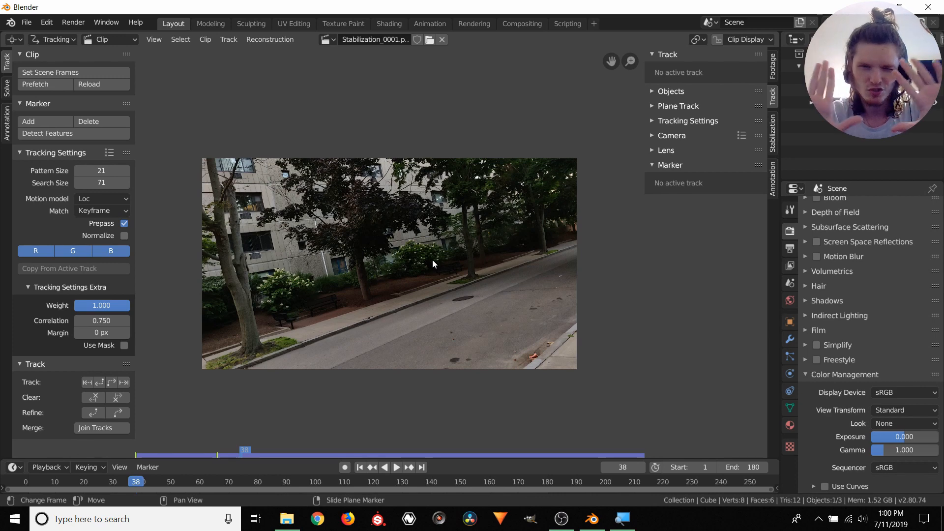
{"action": "key", "text": "space"}
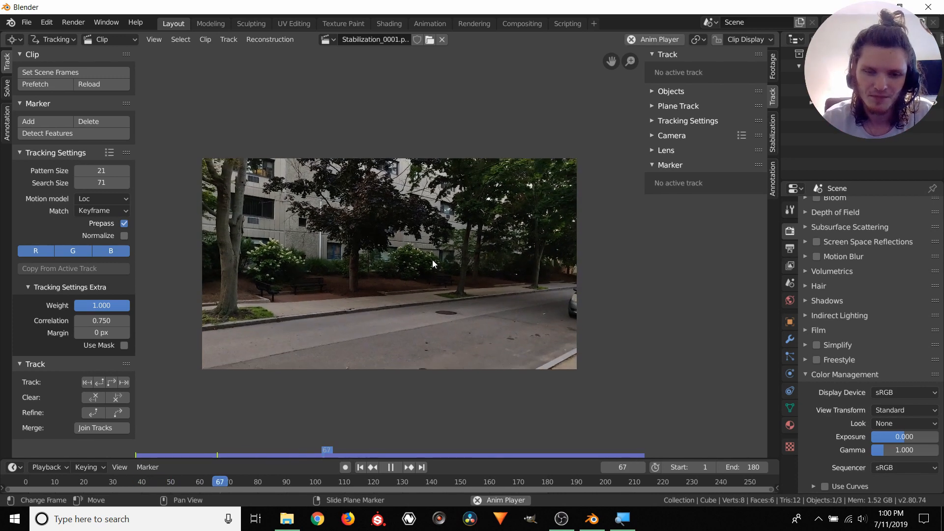
{"action": "key", "text": "shift+Left"}
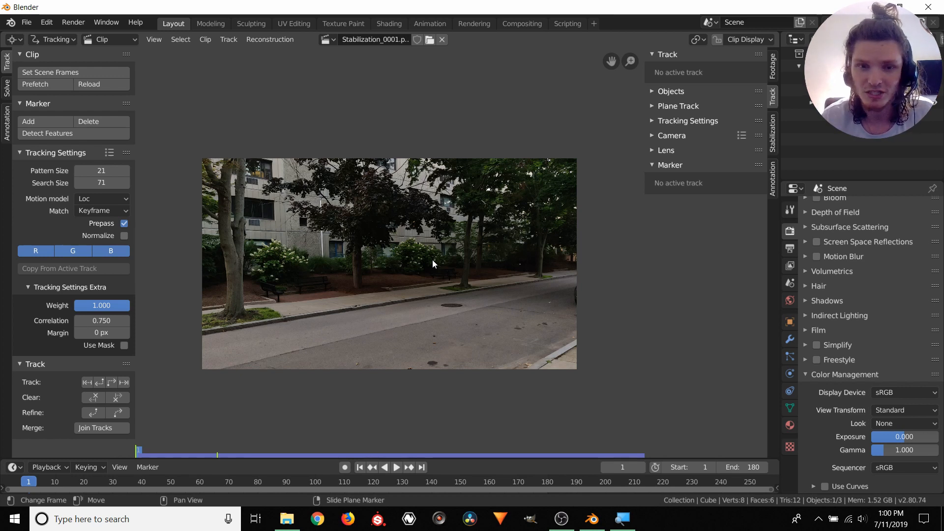
Add a marker centred on the small dark spot on the road below the manhole and scale its pattern to about 18 px
{"action": "middle_click_drag", "start_coordinate": [476, 298], "coordinate": [443, 282]}
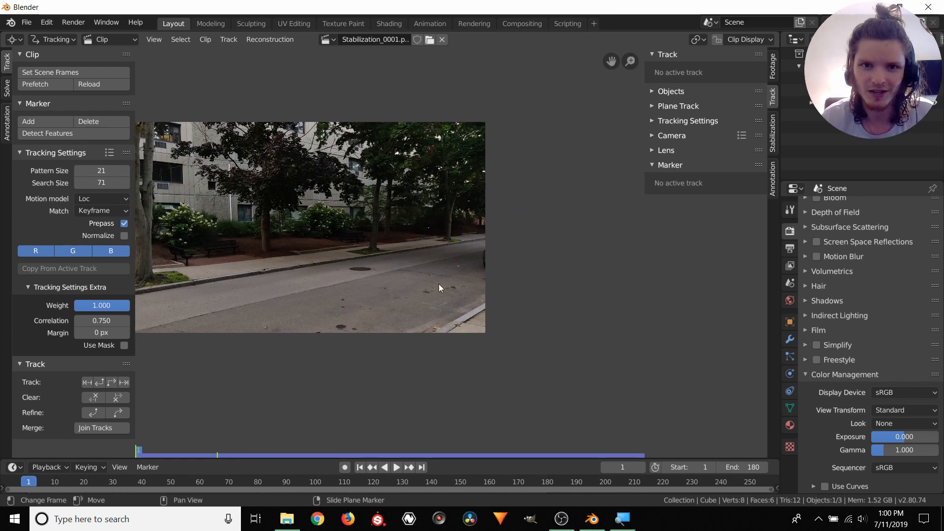
{"action": "scroll", "coordinate": [497, 261], "scroll_direction": "up", "scroll_amount": 6}
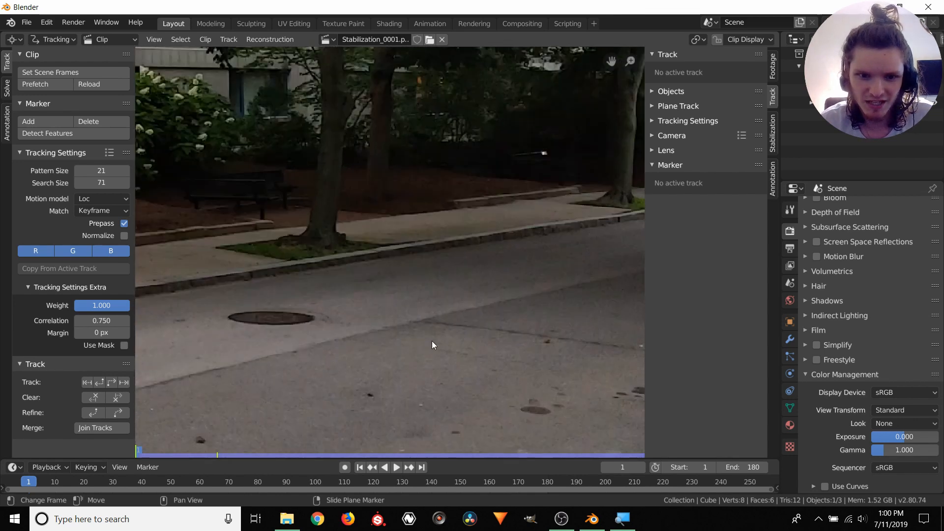
{"action": "middle_click_drag", "start_coordinate": [432, 341], "coordinate": [427, 223]}
{"action": "scroll", "coordinate": [427, 223], "scroll_direction": "down", "scroll_amount": 1}
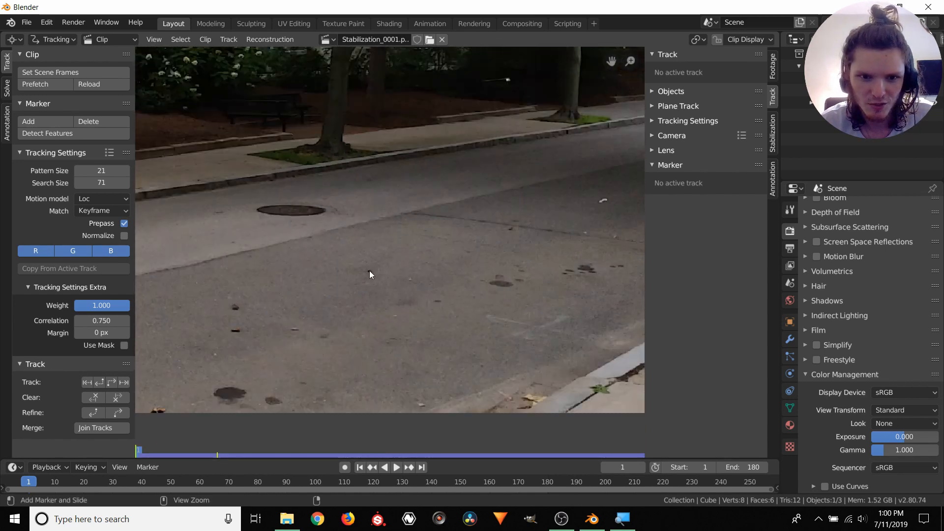
{"action": "left_click", "coordinate": [369, 271], "text": "ctrl"}
{"action": "scroll", "coordinate": [372, 293], "scroll_direction": "up", "scroll_amount": 8}
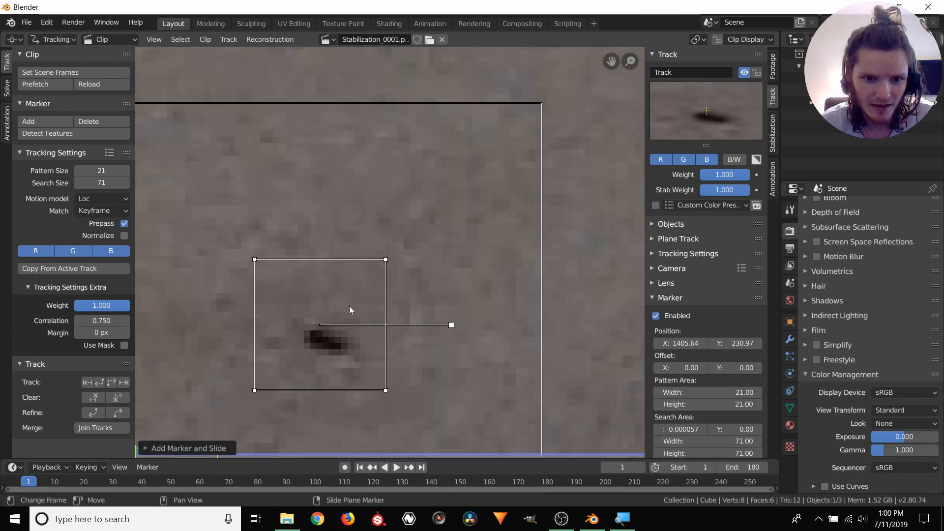
{"action": "left_click_drag", "start_coordinate": [349, 310], "coordinate": [356, 326]}
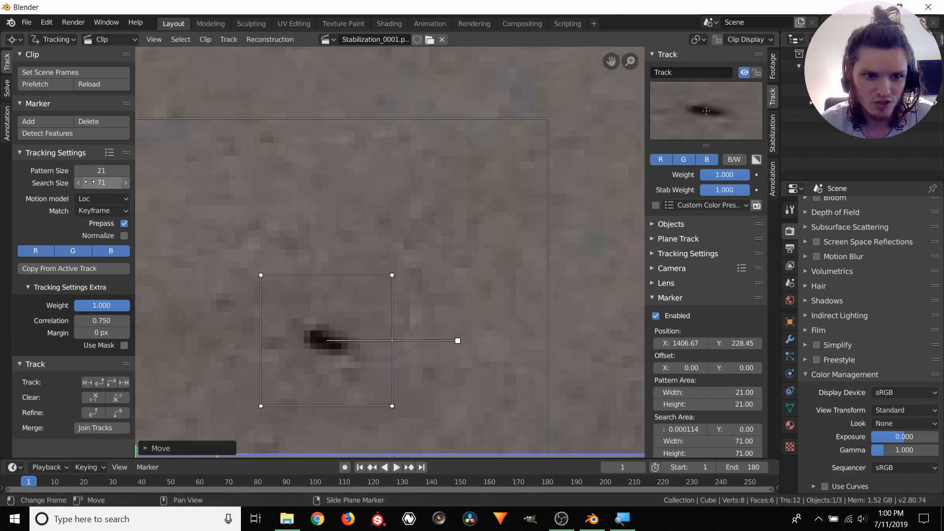
{"action": "key", "text": "s"}
{"action": "left_click", "coordinate": [423, 250]}
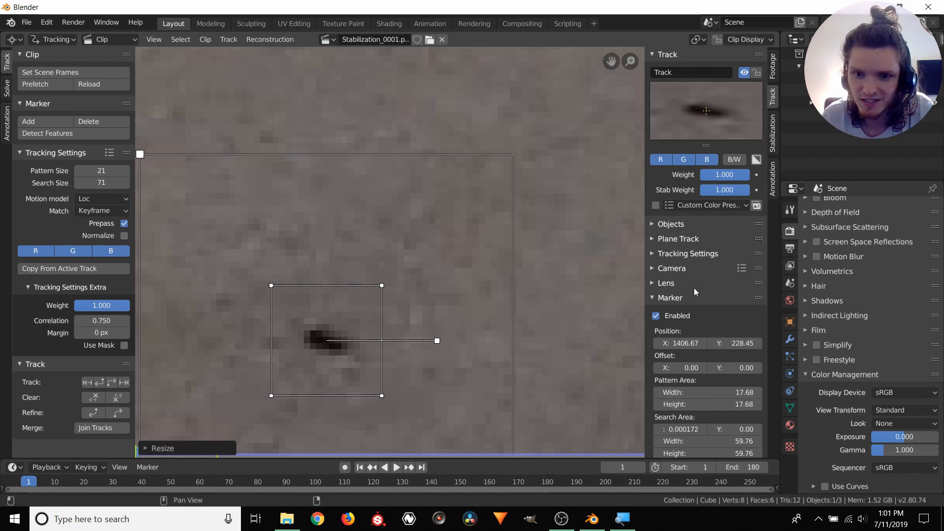
Enable Normalize for the road-spot track and set its correlation to 0.9
{"action": "left_click", "coordinate": [676, 298]}
{"action": "left_click", "coordinate": [680, 252]}
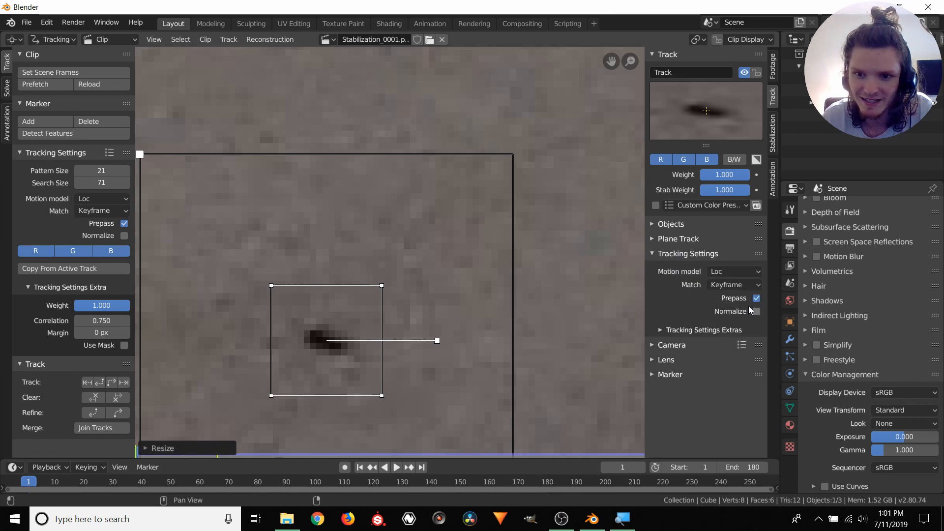
{"action": "left_click", "coordinate": [714, 334]}
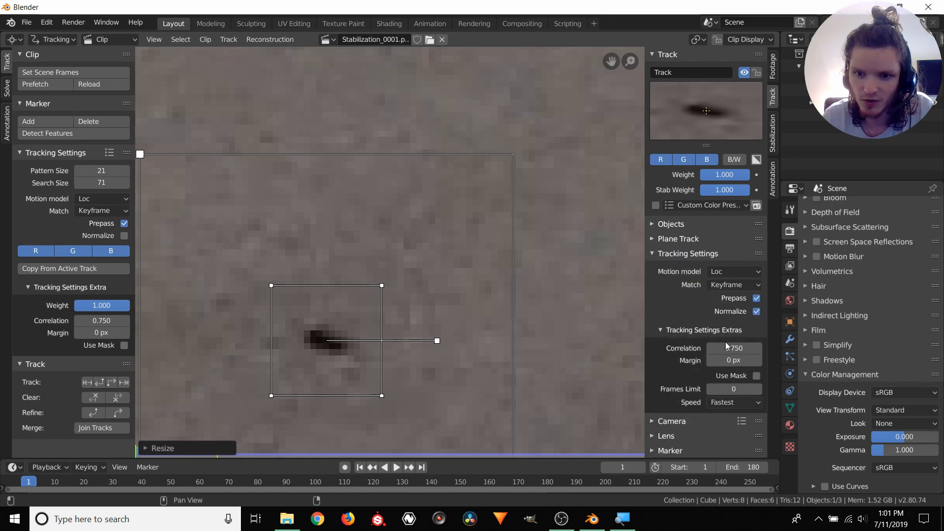
{"action": "left_click", "coordinate": [729, 349]}
{"action": "type", "text": "0.9"}
{"action": "key", "text": "Return"}
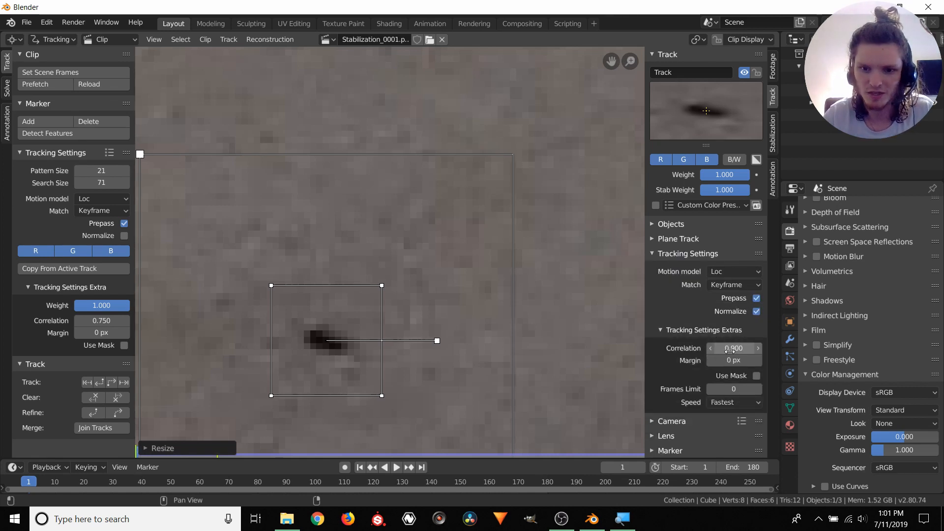
Enlarge the road-spot marker's search area slightly and track it forward from frame 1
{"action": "scroll", "coordinate": [433, 261], "scroll_direction": "down", "scroll_amount": 5}
{"action": "scroll", "coordinate": [433, 259], "scroll_direction": "down", "scroll_amount": 2}
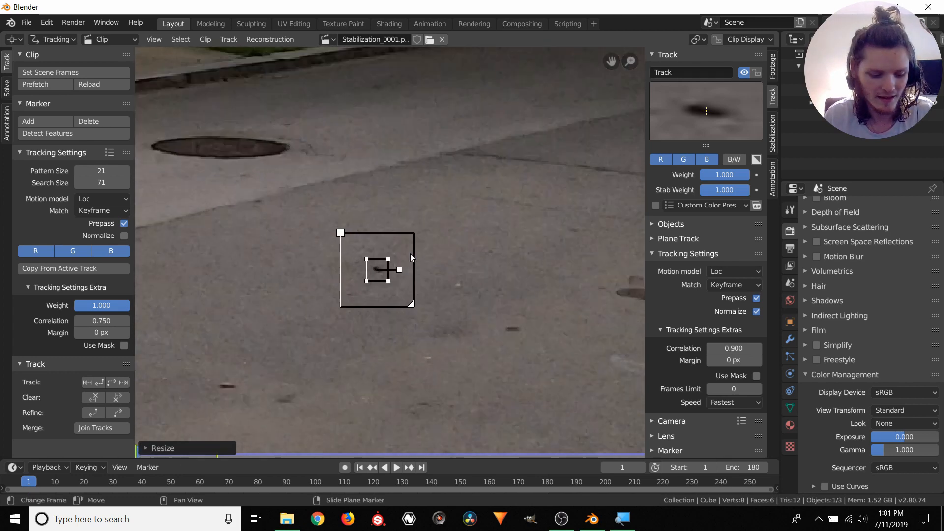
{"action": "left_click_drag", "start_coordinate": [413, 308], "coordinate": [429, 324]}
{"action": "key", "text": "ctrl+t"}
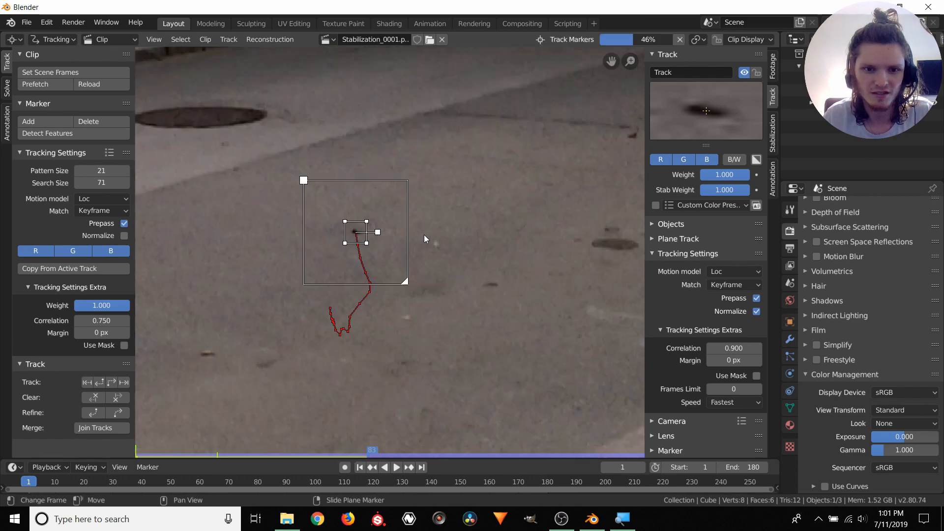
Compare frames 108 and 109 around the lost track and re-centre the marker on the blurred dark spot at frame 109
{"action": "key", "text": "Left"}
{"action": "key", "text": "Right"}
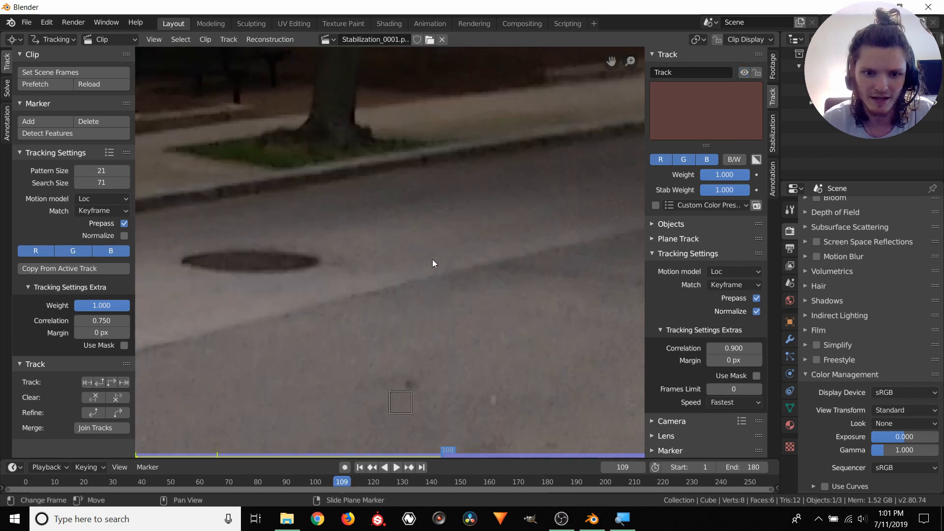
{"action": "middle_click_drag", "start_coordinate": [382, 358], "coordinate": [366, 257]}
{"action": "scroll", "coordinate": [392, 310], "scroll_direction": "up", "scroll_amount": 3}
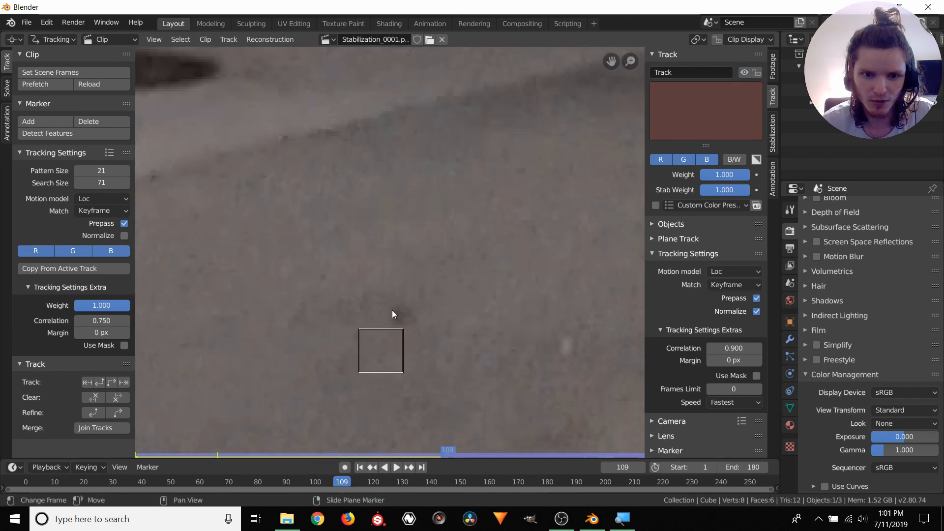
{"action": "key", "text": "Left"}
{"action": "key", "text": "Right"}
{"action": "key", "text": "Left"}
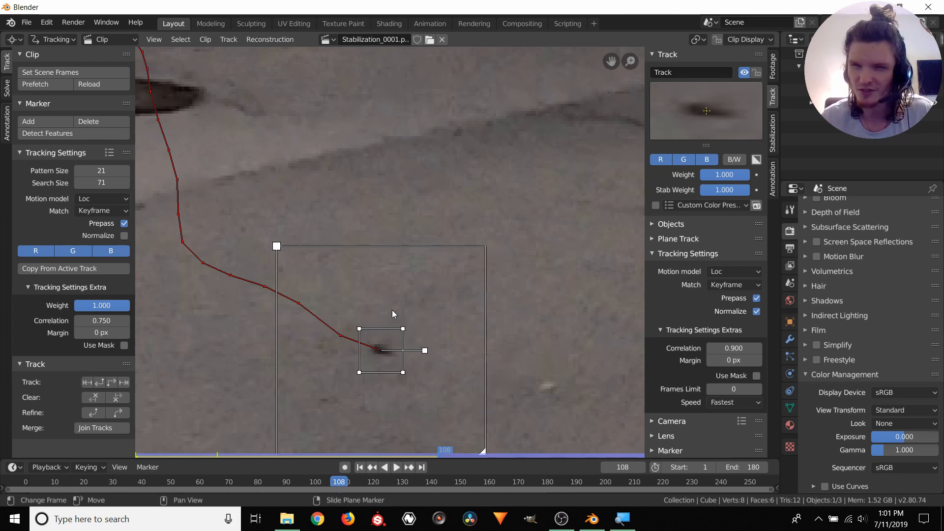
{"action": "key", "text": "Right"}
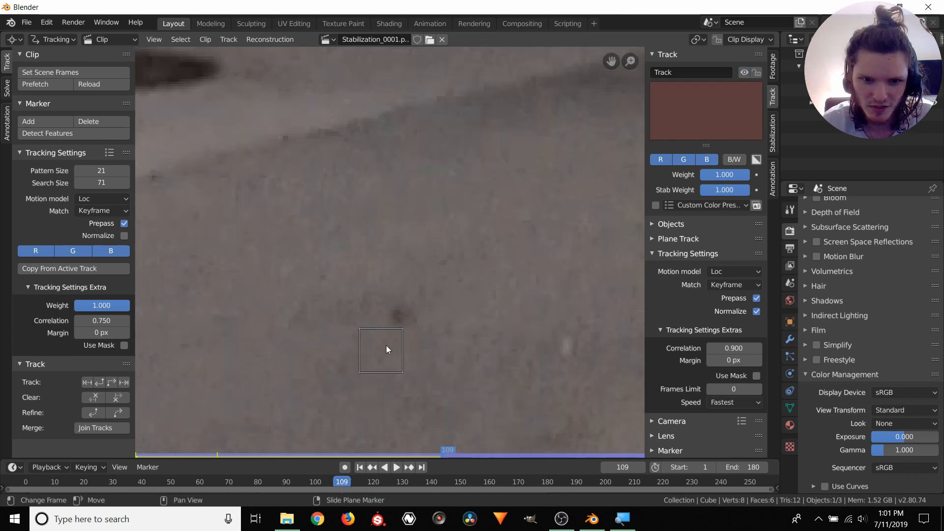
{"action": "scroll", "coordinate": [386, 349], "scroll_direction": "up", "scroll_amount": 4}
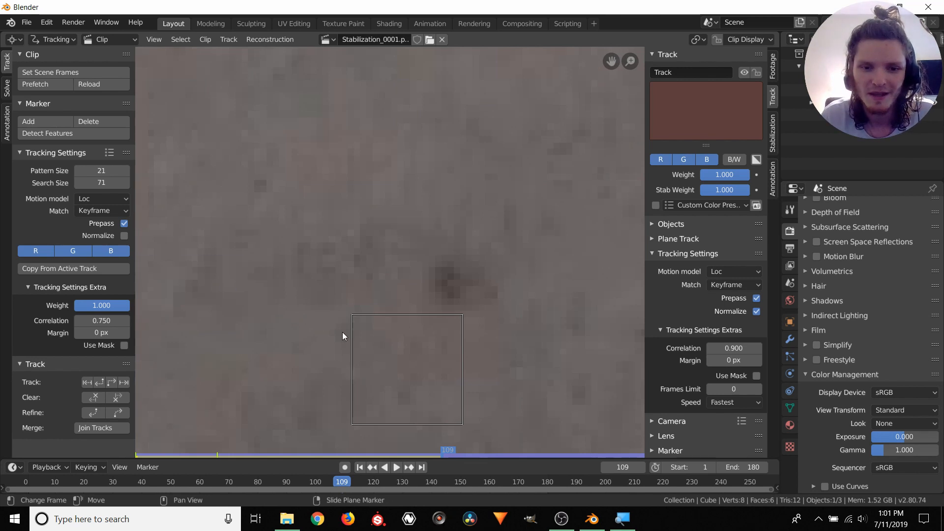
{"action": "left_click_drag", "start_coordinate": [403, 365], "coordinate": [453, 276]}
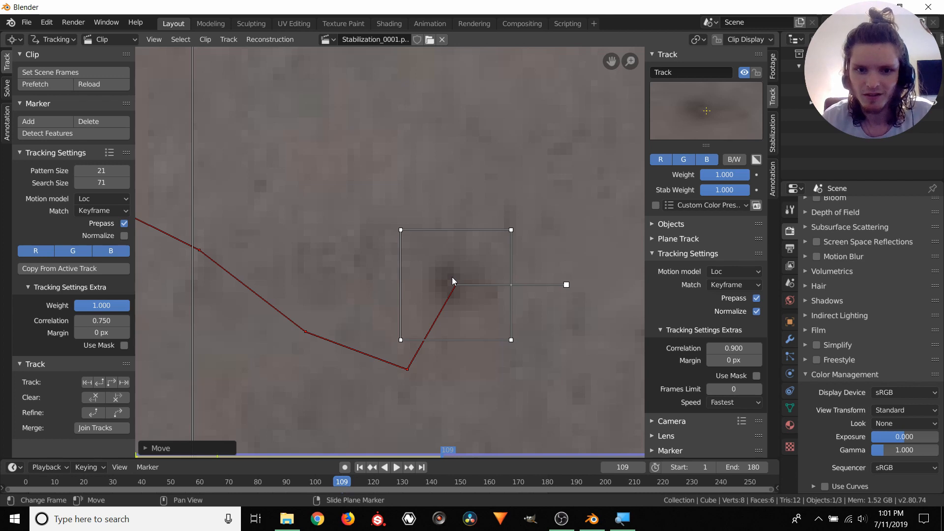
Track frame by frame to frame 111, lock the view to the selection and move the marker back onto the dark spot
{"action": "key", "text": "alt+Right"}
{"action": "key", "text": "alt+Right"}
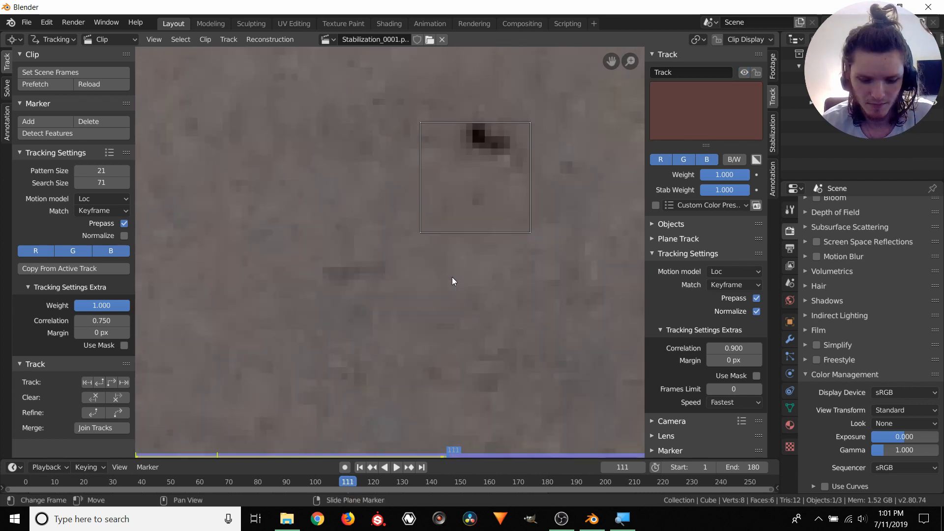
{"action": "key", "text": "l"}
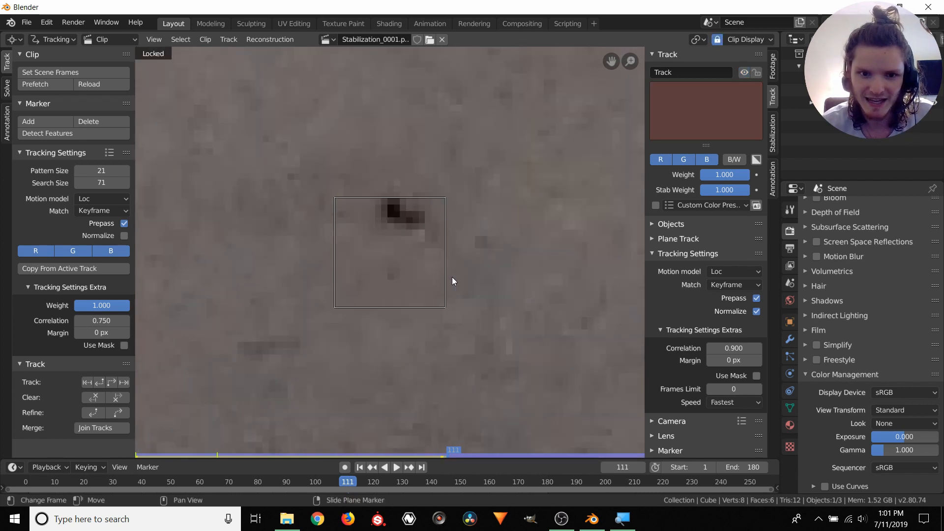
{"action": "key", "text": "g"}
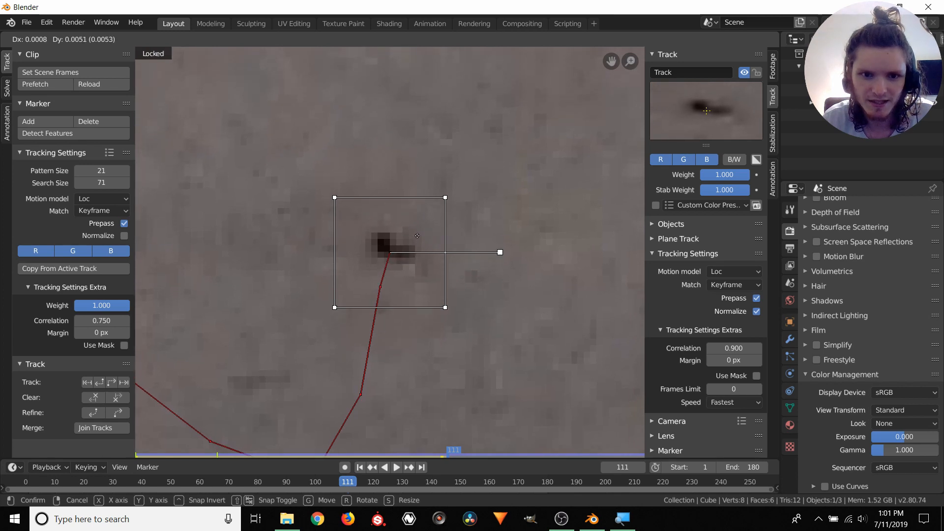
{"action": "left_click", "coordinate": [420, 235]}
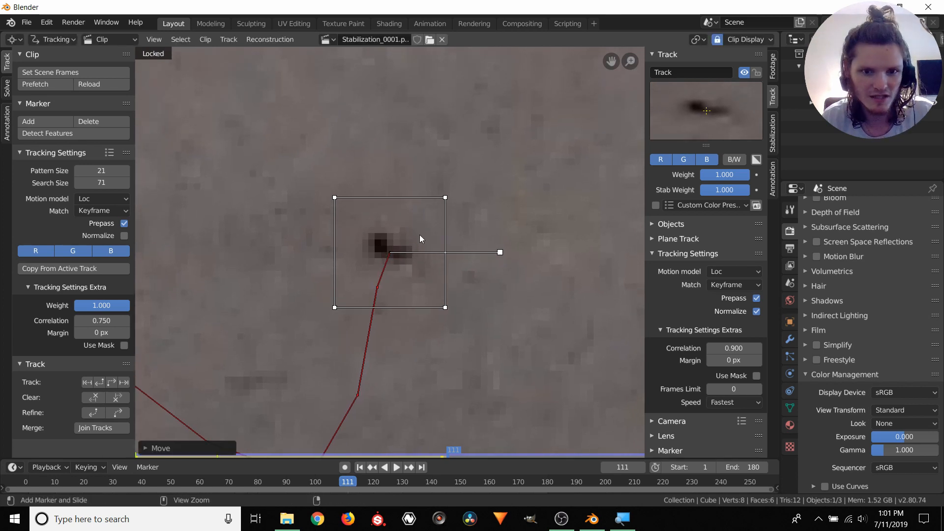
Track the road spot forward through frame 180, lock the finished track and return to frame 1
{"action": "key", "text": "ctrl+t"}
{"action": "scroll", "coordinate": [421, 256], "scroll_direction": "down", "scroll_amount": 4}
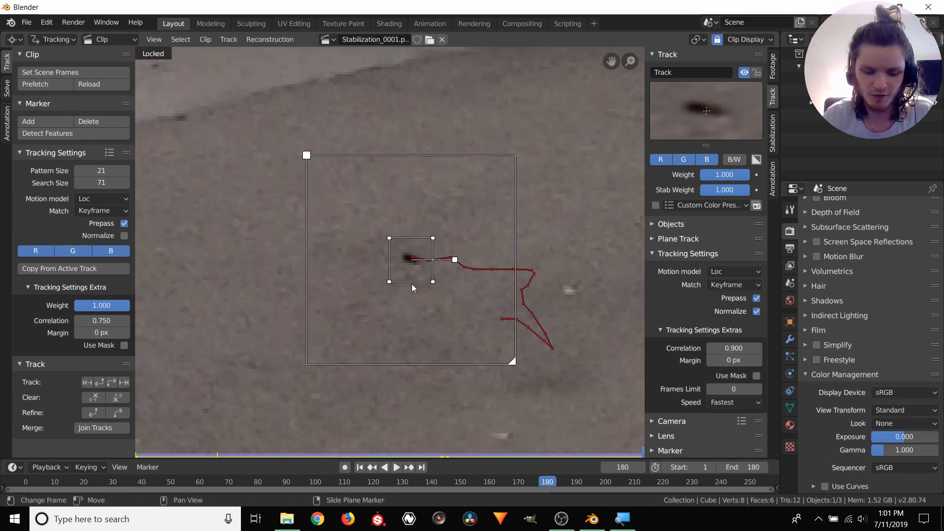
{"action": "key", "text": "ctrl+l"}
{"action": "key", "text": "shift+Left"}
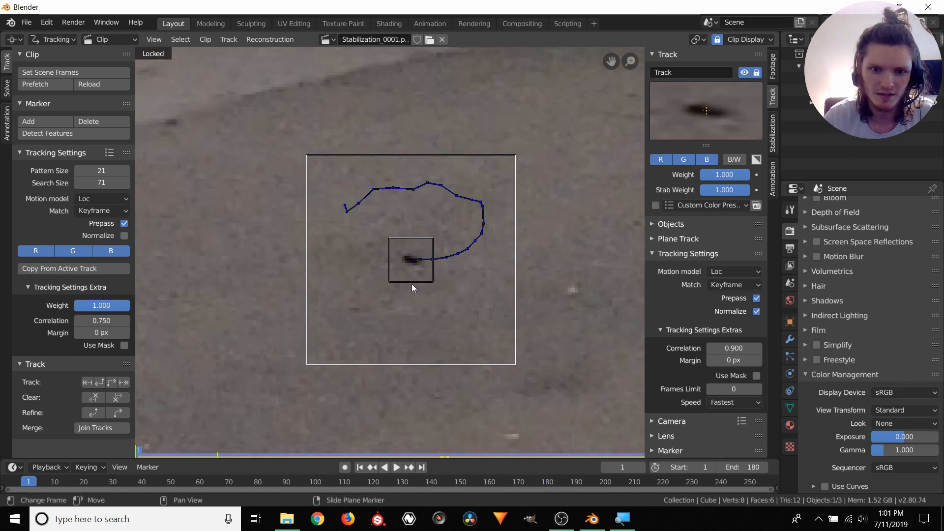
Play the footage to check how the marker follows the road spot, then return to frame 1
{"action": "scroll", "coordinate": [412, 284], "scroll_direction": "down", "scroll_amount": 3}
{"action": "key", "text": "space"}
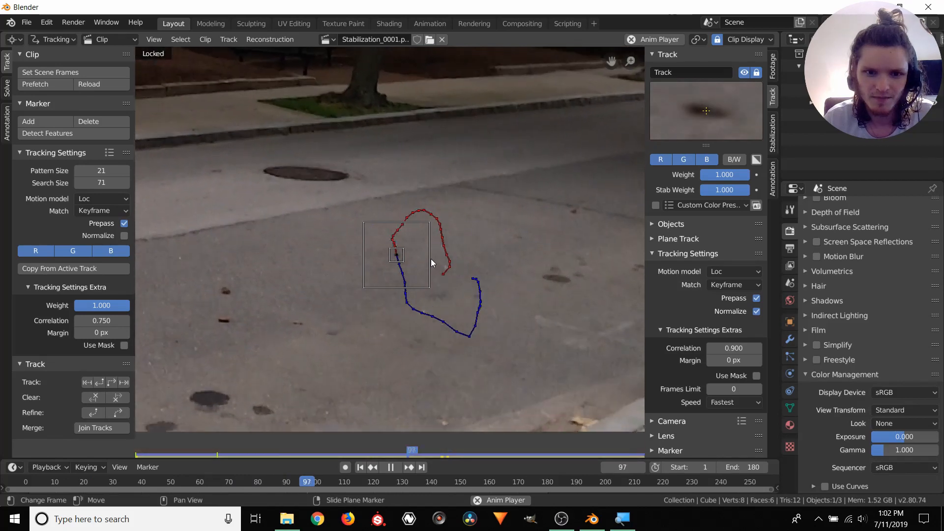
{"action": "key", "text": "space"}
{"action": "key", "text": "shift+Left"}
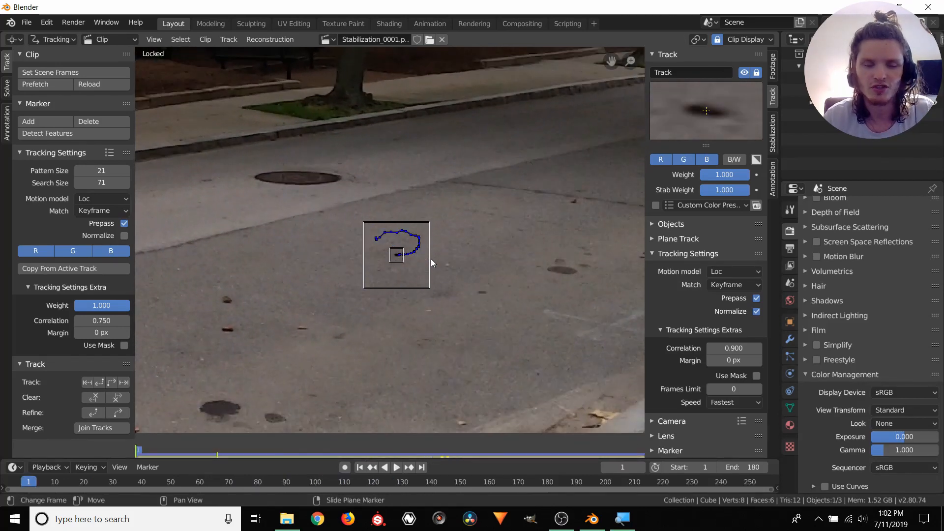
Enable 2D Stabilization and add the road-spot track to the tracks for location
{"action": "scroll", "coordinate": [431, 258], "scroll_direction": "down", "scroll_amount": 1}
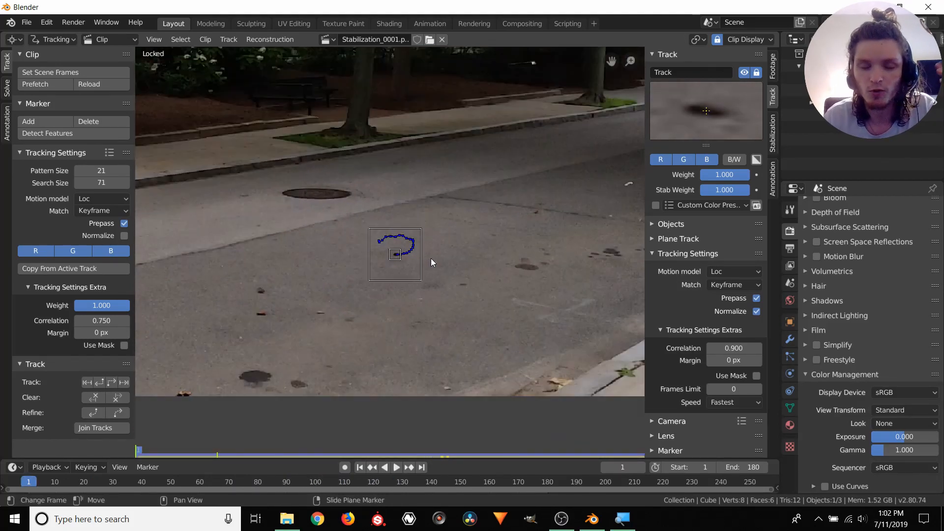
{"action": "middle_click_drag", "start_coordinate": [423, 226], "coordinate": [436, 273]}
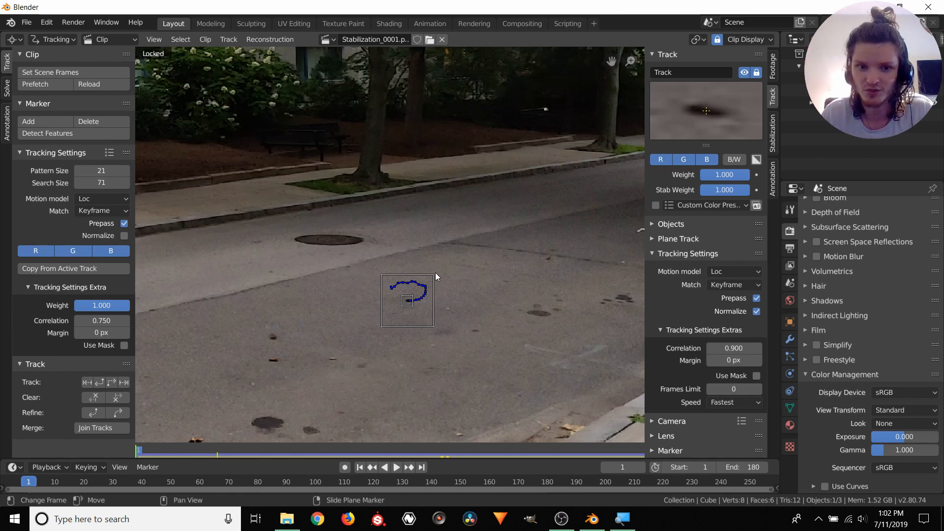
{"action": "mouse_move", "coordinate": [436, 272]}
{"action": "middle_mouse_down"}
{"action": "mouse_move", "coordinate": [433, 254]}
{"action": "mouse_move", "coordinate": [443, 262]}
{"action": "mouse_move", "coordinate": [433, 276]}
{"action": "middle_mouse_up"}
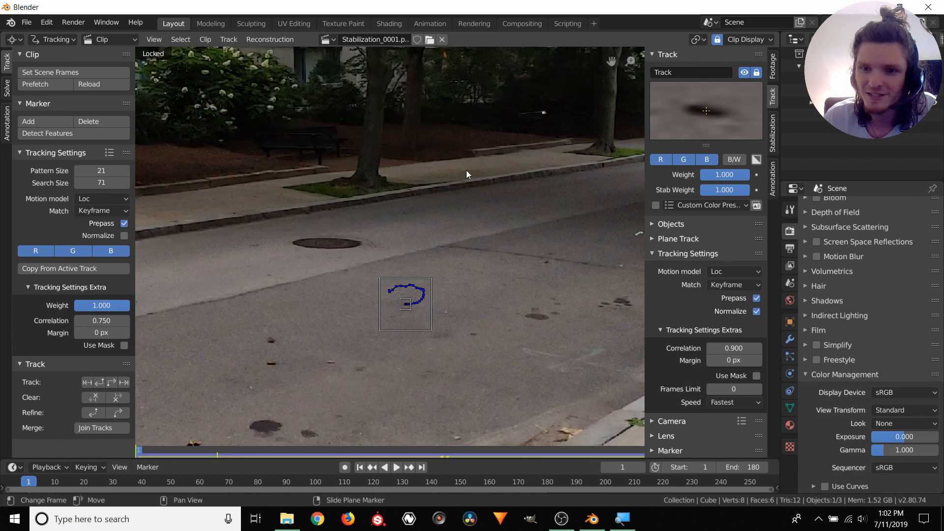
{"action": "left_click", "coordinate": [773, 134]}
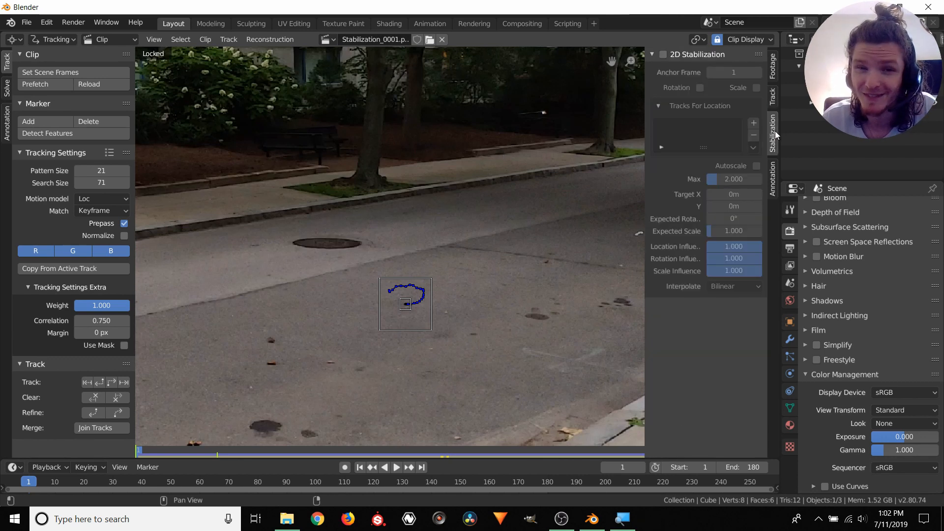
{"action": "left_click", "coordinate": [665, 57]}
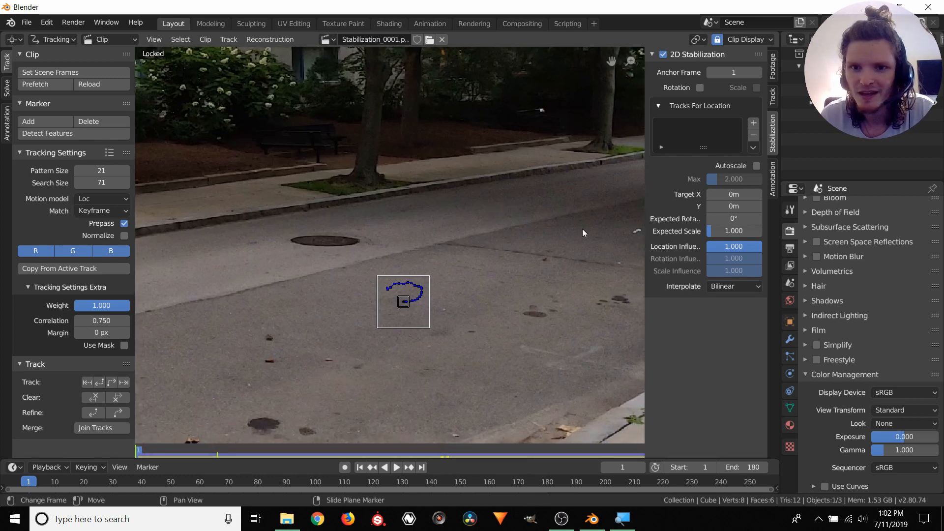
{"action": "mouse_move", "coordinate": [367, 252]}
{"action": "middle_mouse_down"}
{"action": "mouse_move", "coordinate": [359, 233]}
{"action": "mouse_move", "coordinate": [364, 247]}
{"action": "middle_mouse_up"}
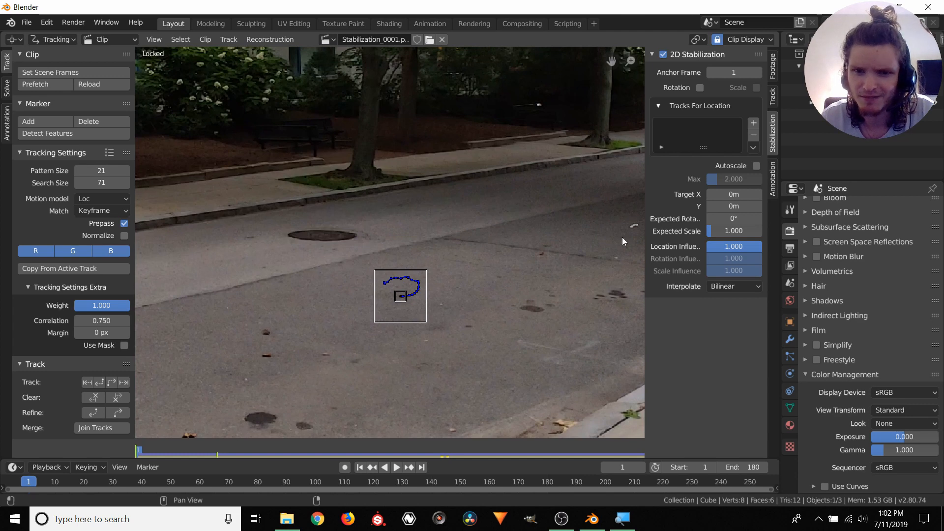
{"action": "middle_click_drag", "start_coordinate": [505, 202], "coordinate": [479, 205]}
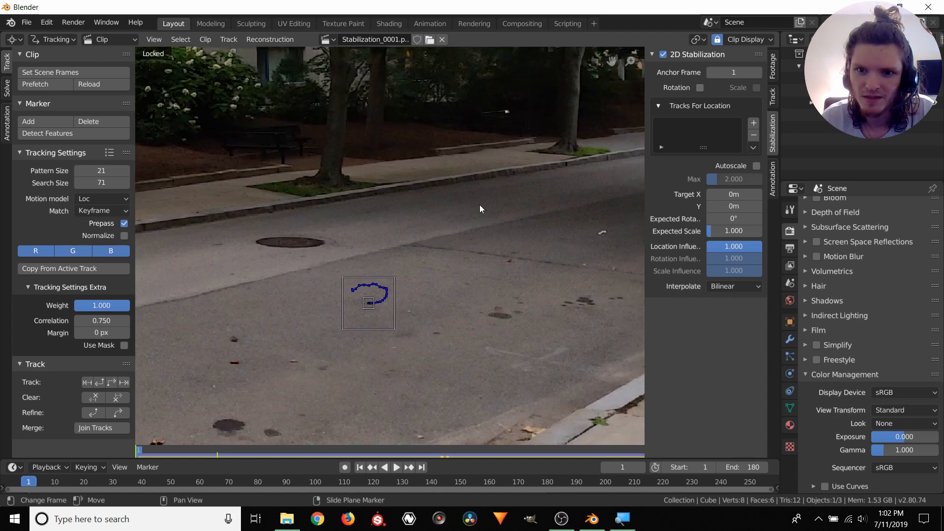
{"action": "left_click", "coordinate": [370, 297]}
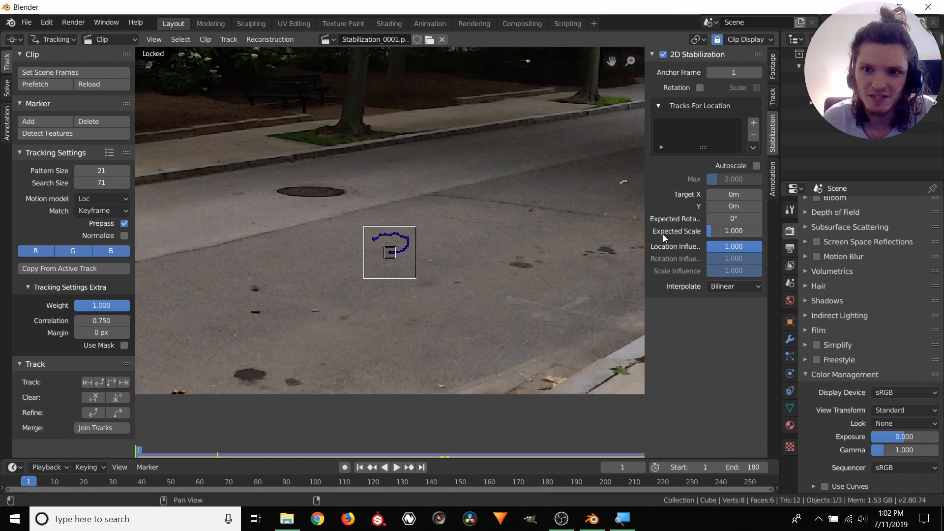
{"action": "left_click", "coordinate": [753, 123]}
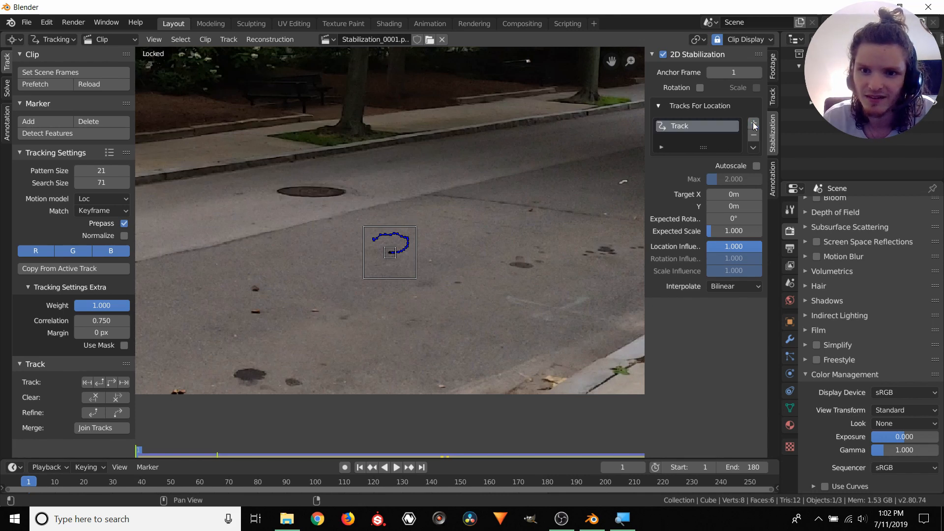
Rename the road-spot track "locationstable" and return to the 2D Stabilization settings
{"action": "left_click", "coordinate": [773, 96]}
{"action": "left_click", "coordinate": [697, 71]}
{"action": "type", "text": "location"}
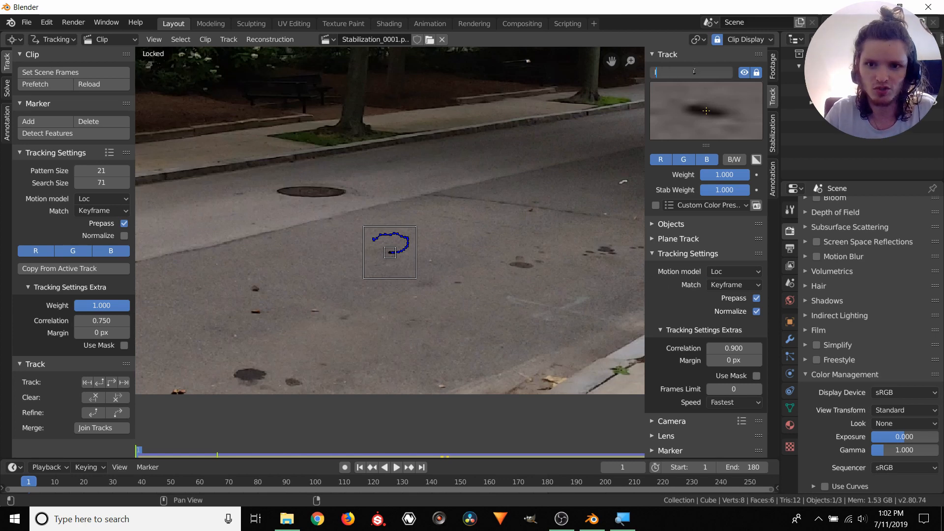
{"action": "type", "text": "stable"}
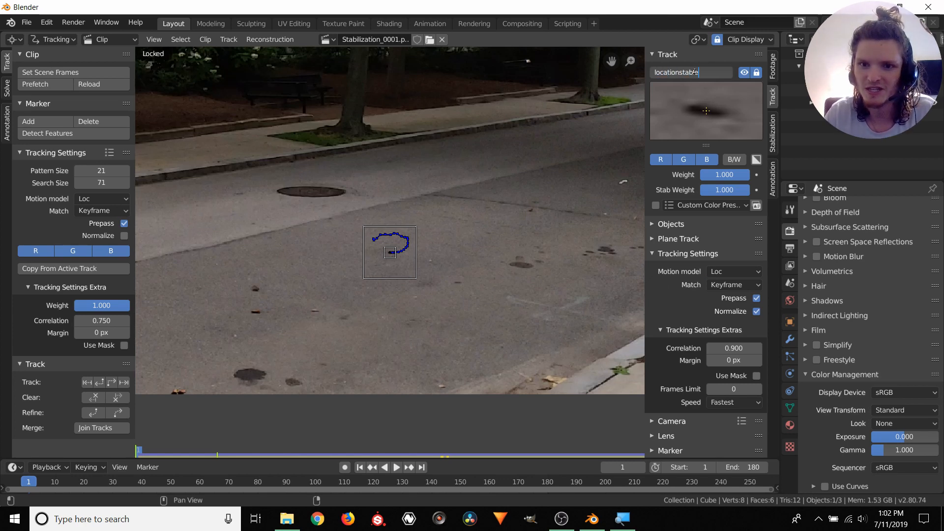
{"action": "key", "text": "Return"}
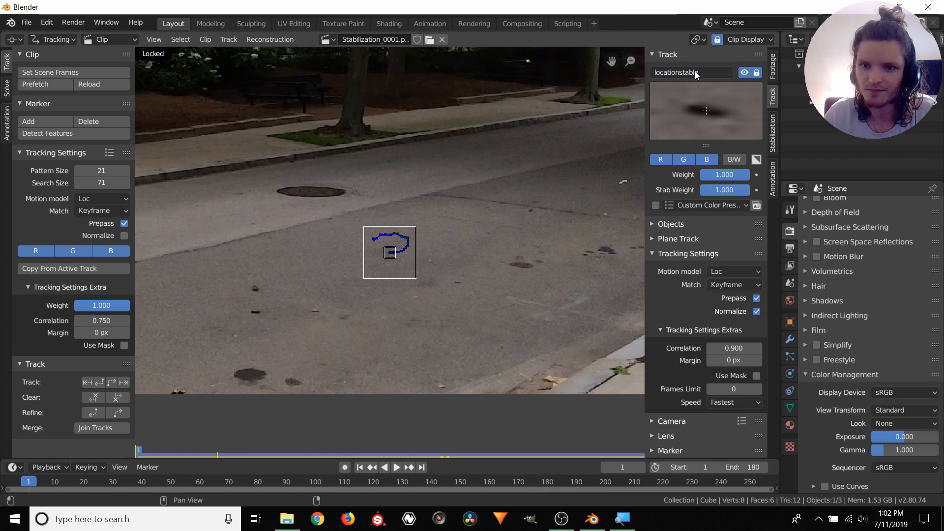
{"action": "left_click", "coordinate": [776, 127]}
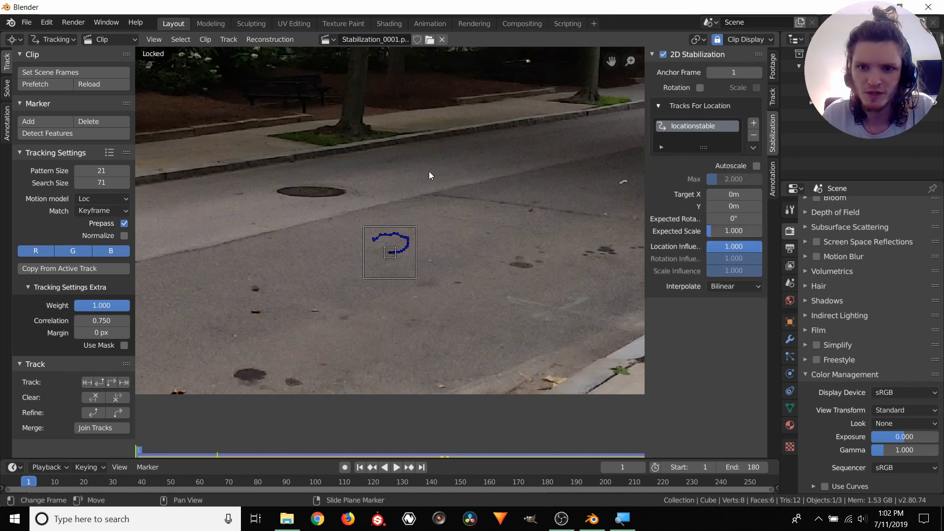
Play the whole frame with the view locked, turn off the lock to selection and replay from frame 1 to check the stabilization
{"action": "scroll", "coordinate": [461, 235], "scroll_direction": "down", "scroll_amount": 3}
{"action": "scroll", "coordinate": [461, 235], "scroll_direction": "down", "scroll_amount": 2}
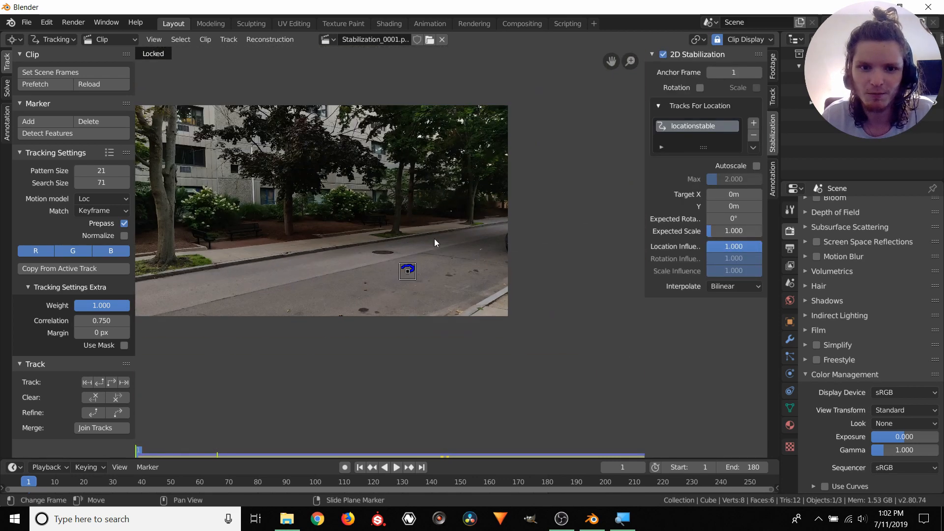
{"action": "key", "text": "space"}
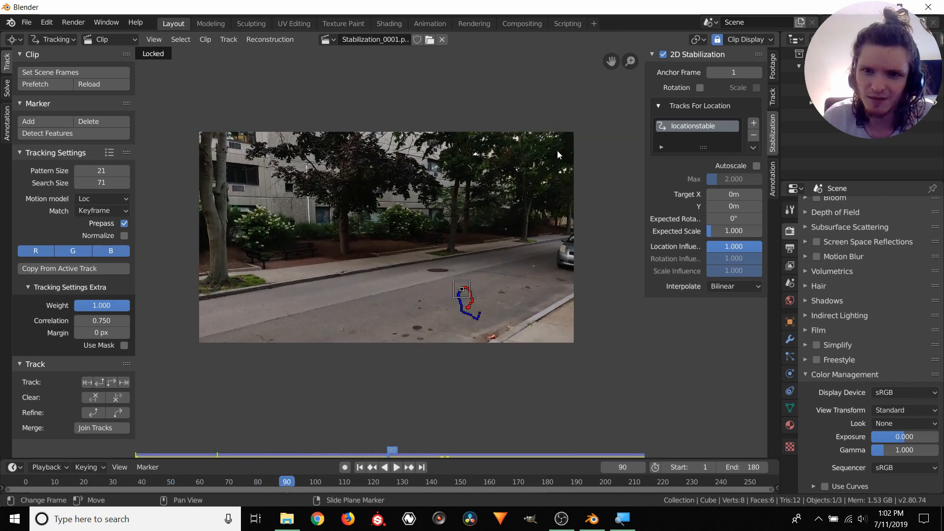
{"action": "key", "text": "space"}
{"action": "left_click", "coordinate": [717, 40]}
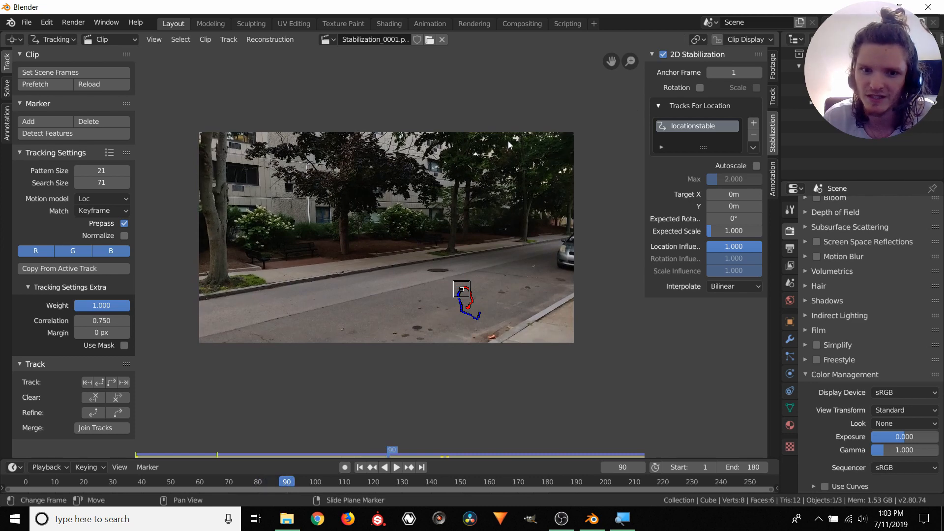
{"action": "key", "text": "shift+Left"}
{"action": "key", "text": "space"}
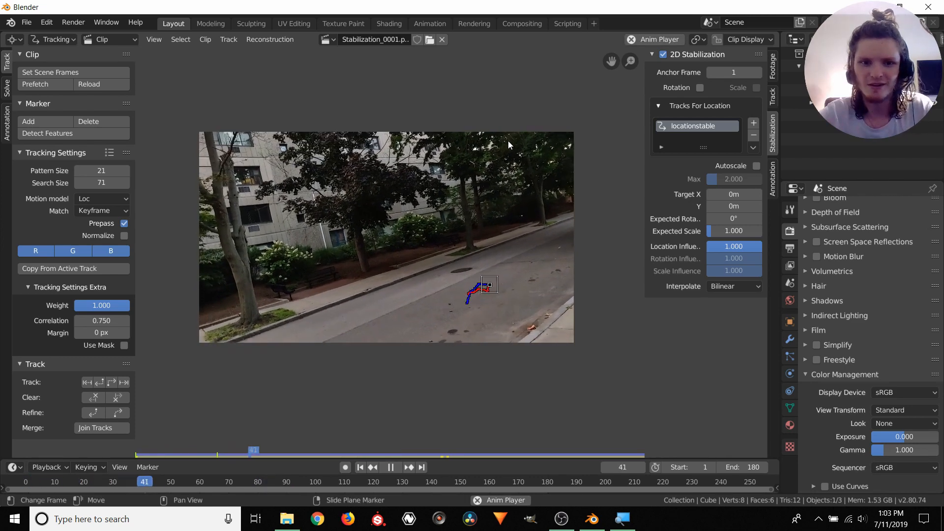
{"action": "key", "text": "space"}
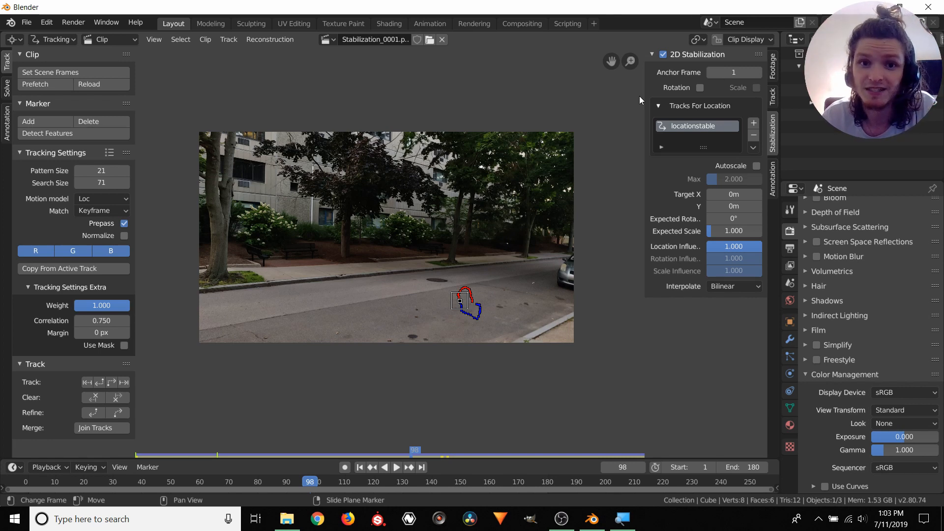
Turn on Show Stable in the clip display options and play the footage from frame 1 to check the stabilized motion
{"action": "left_click", "coordinate": [735, 39]}
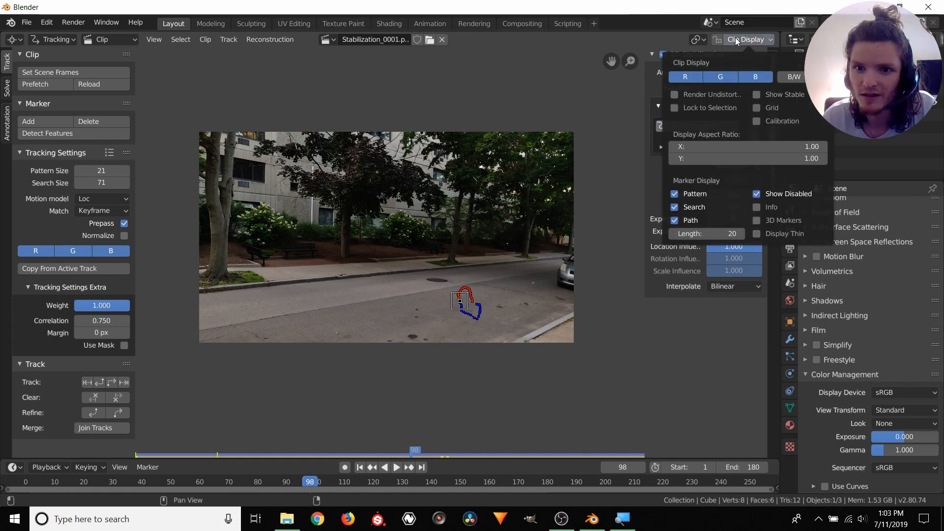
{"action": "left_click", "coordinate": [769, 95]}
{"action": "key", "text": "shift+Left"}
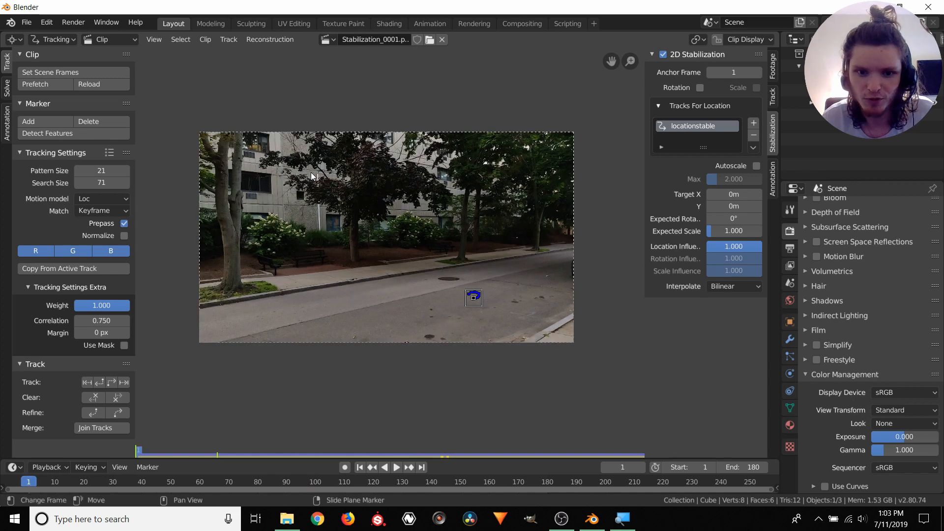
{"action": "key", "text": "space"}
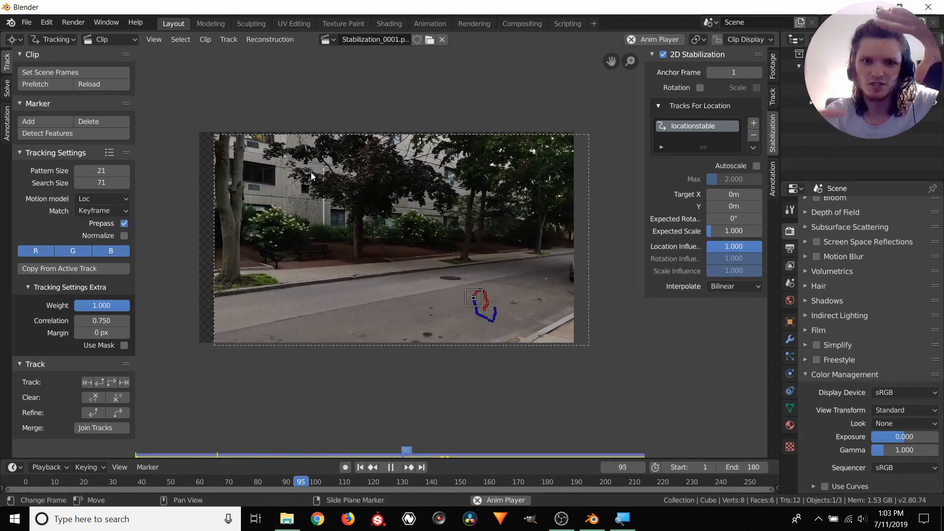
{"action": "key", "text": "space"}
Replay from frame 1 to check the road-spot marker up close and across the whole frame, then stop playback
{"action": "scroll", "coordinate": [334, 170], "scroll_direction": "up", "scroll_amount": 3}
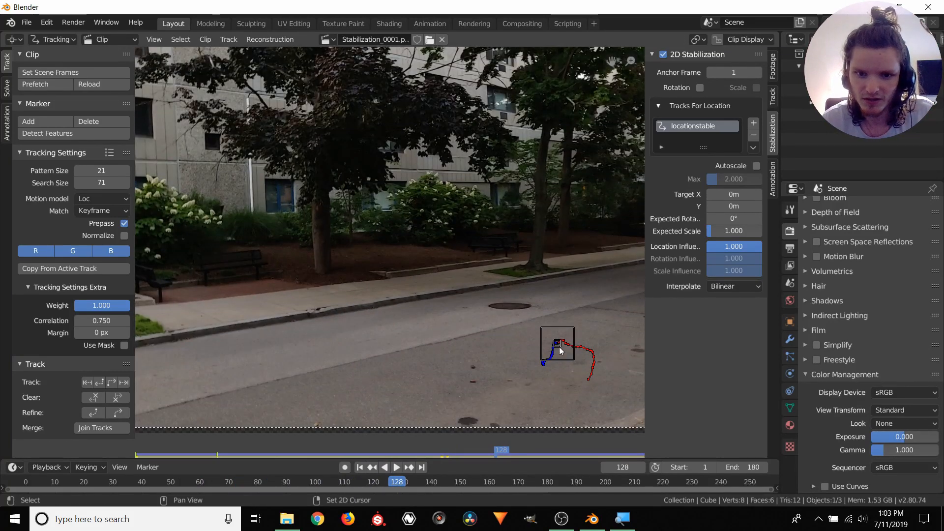
{"action": "key", "text": "shift+Left"}
{"action": "key", "text": "space"}
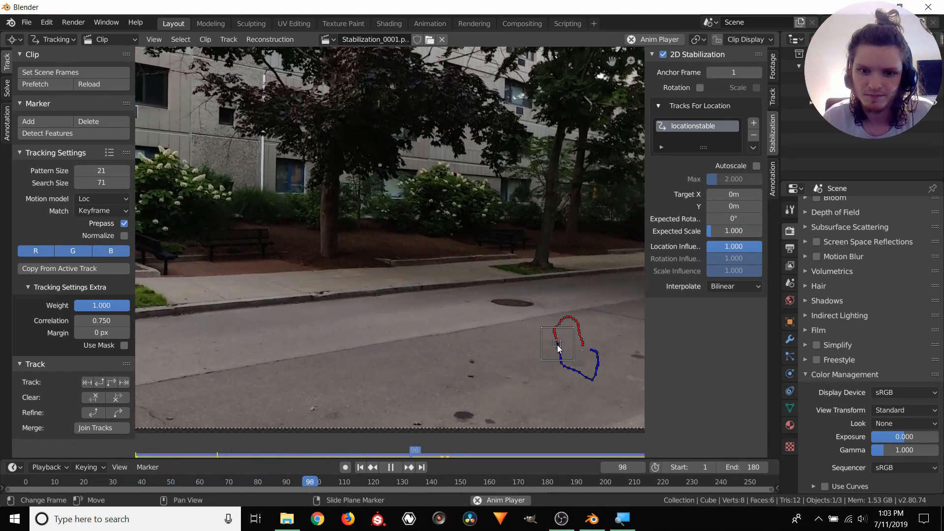
{"action": "key", "text": "Home"}
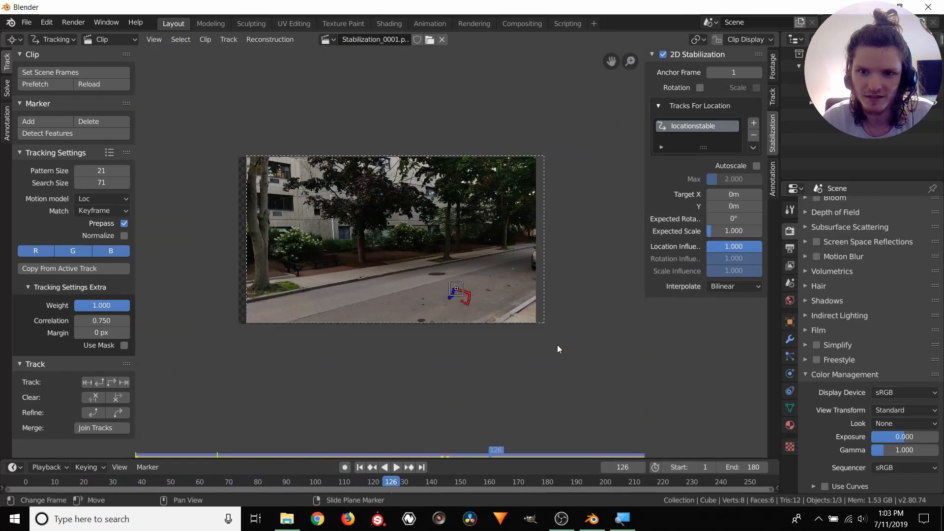
{"action": "key", "text": "Escape"}
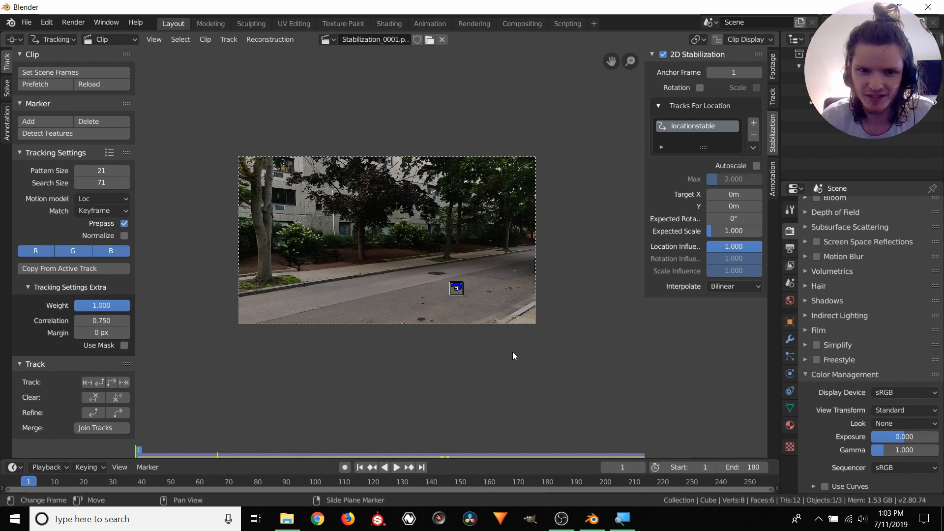
Add a tracking marker on the small white flower just above the black bench and enlarge it slightly
{"action": "middle_click_drag", "start_coordinate": [365, 283], "coordinate": [74, 268]}
{"action": "scroll", "coordinate": [452, 267], "scroll_direction": "up", "scroll_amount": 5}
{"action": "middle_click_drag", "start_coordinate": [512, 268], "coordinate": [375, 270]}
{"action": "middle_click_drag", "start_coordinate": [187, 270], "coordinate": [155, 244]}
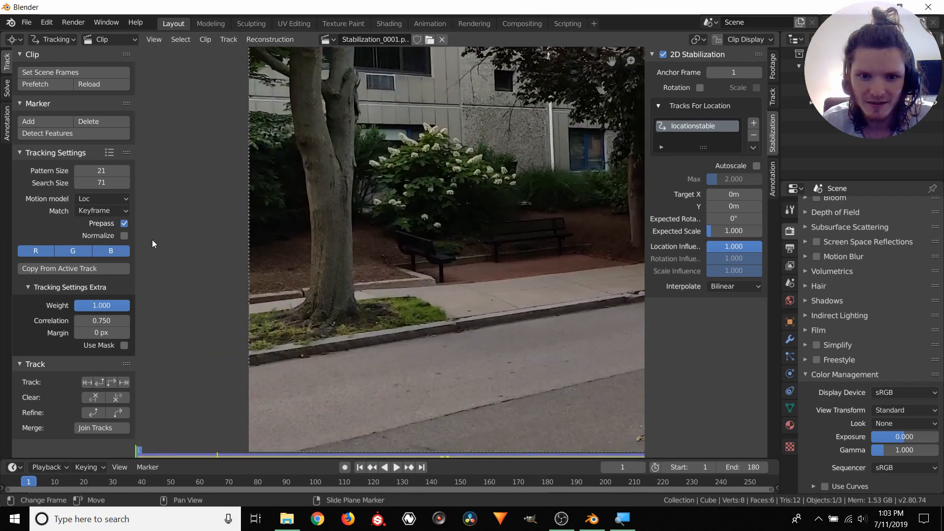
{"action": "middle_click_drag", "start_coordinate": [476, 233], "coordinate": [401, 228]}
{"action": "scroll", "coordinate": [402, 229], "scroll_direction": "up", "scroll_amount": 5}
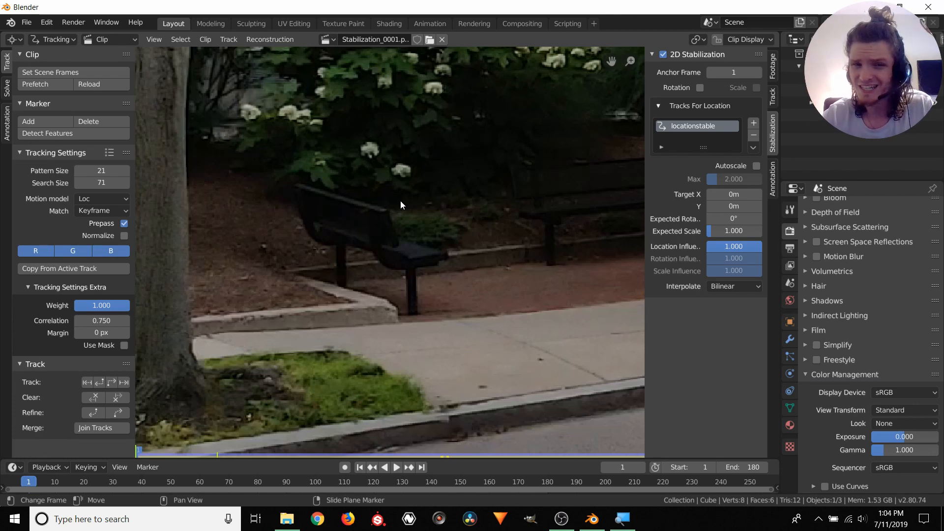
{"action": "scroll", "coordinate": [385, 158], "scroll_direction": "up", "scroll_amount": 2}
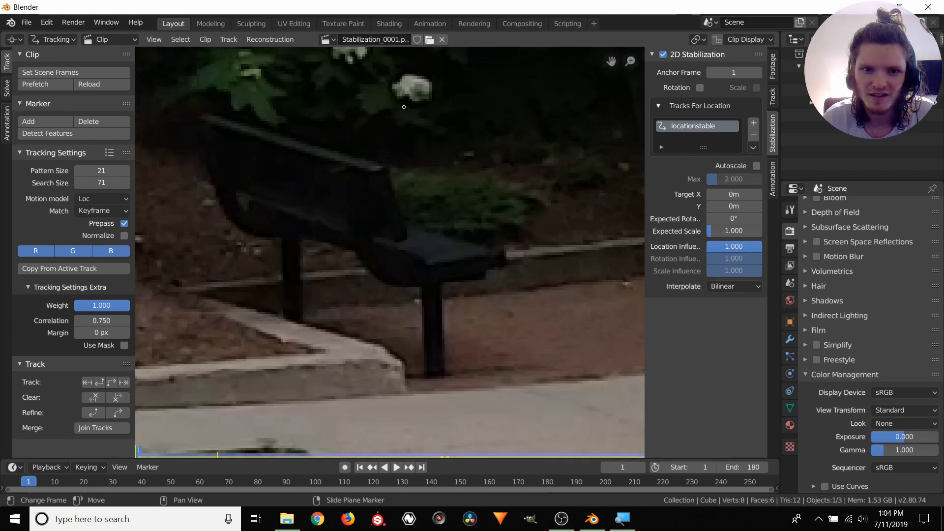
{"action": "scroll", "coordinate": [411, 170], "scroll_direction": "up", "scroll_amount": 1}
{"action": "key", "text": "ctrl"}
{"action": "left_click", "coordinate": [409, 175], "text": "ctrl"}
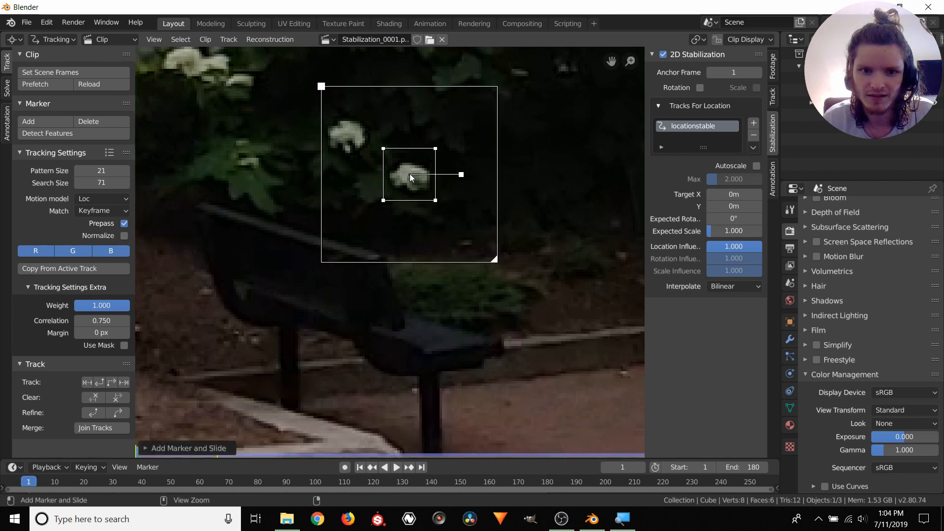
{"action": "key", "text": "s"}
{"action": "left_click", "coordinate": [492, 131]}
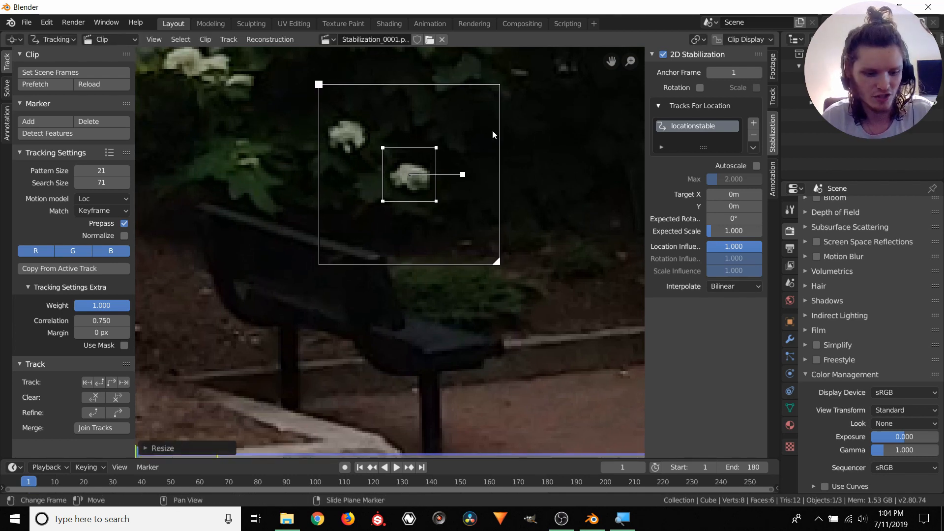
Track the flower marker forward through the clip, lock its track and return to frame 1
{"action": "key", "text": "ctrl+t"}
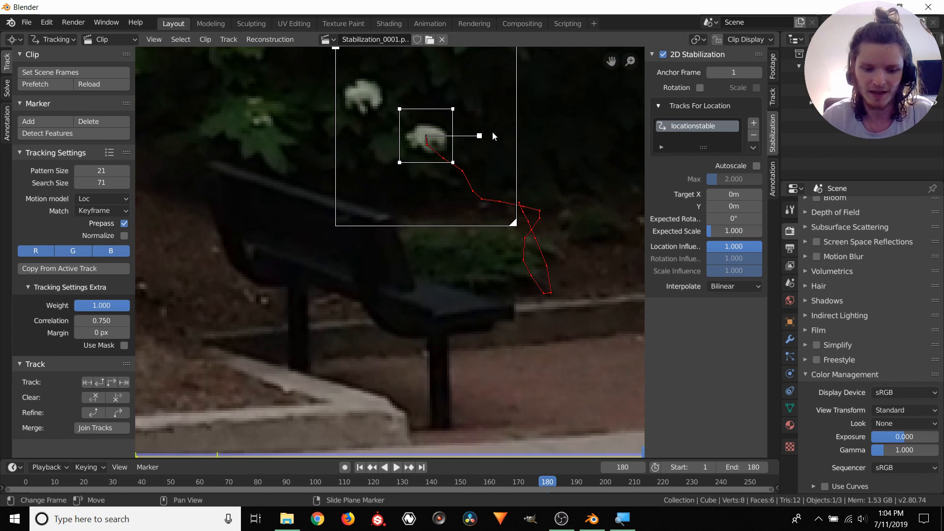
{"action": "key", "text": "ctrl+l"}
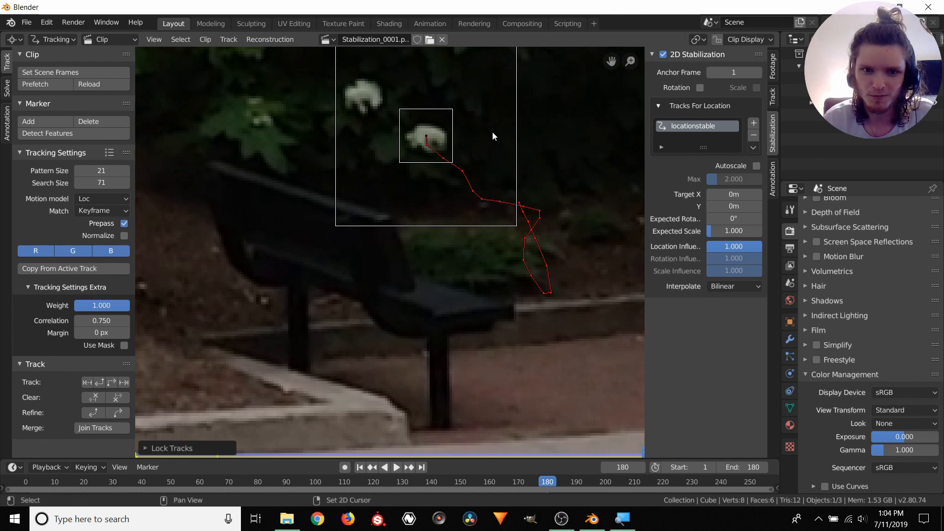
{"action": "scroll", "coordinate": [492, 131], "scroll_direction": "down", "scroll_amount": 3}
{"action": "key", "text": "shift+Left"}
{"action": "scroll", "coordinate": [479, 143], "scroll_direction": "down", "scroll_amount": 2}
{"action": "middle_click_drag", "start_coordinate": [464, 200], "coordinate": [394, 209]}
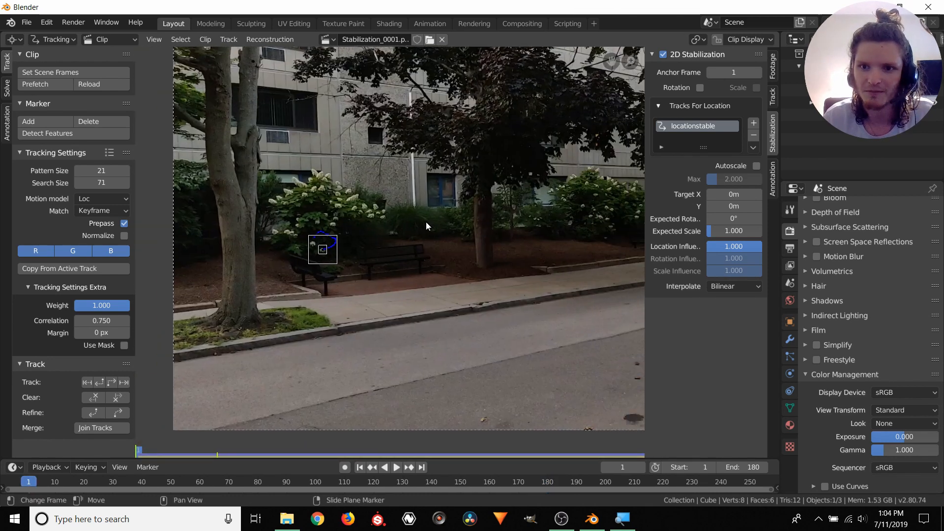
Rename the flower track "locationstable2" and add it to the 2D Stabilization tracks for location
{"action": "left_click", "coordinate": [774, 95]}
{"action": "double_click", "coordinate": [683, 72]}
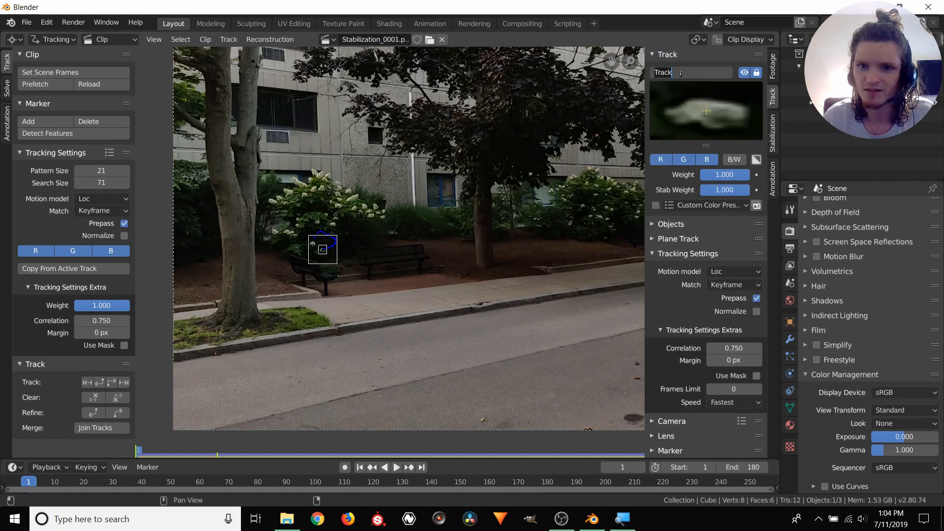
{"action": "type", "text": "locationstable2"}
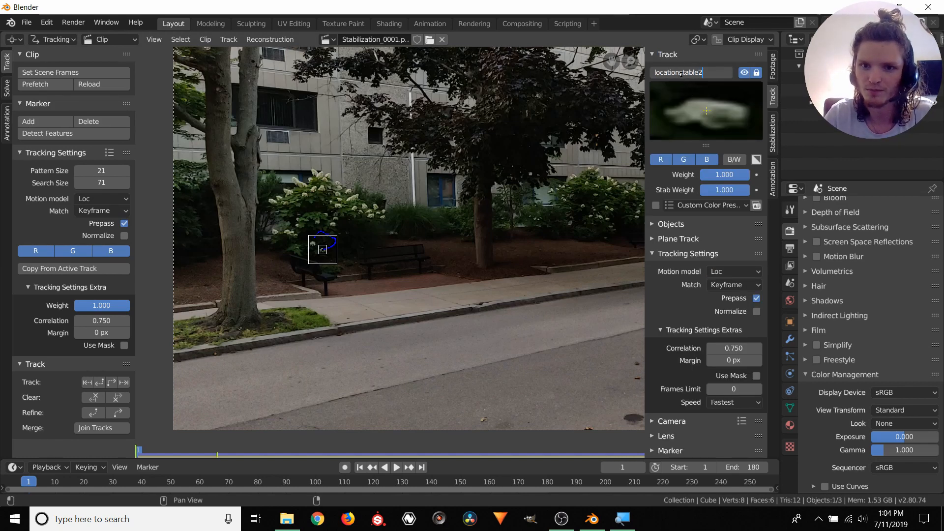
{"action": "key", "text": "Return"}
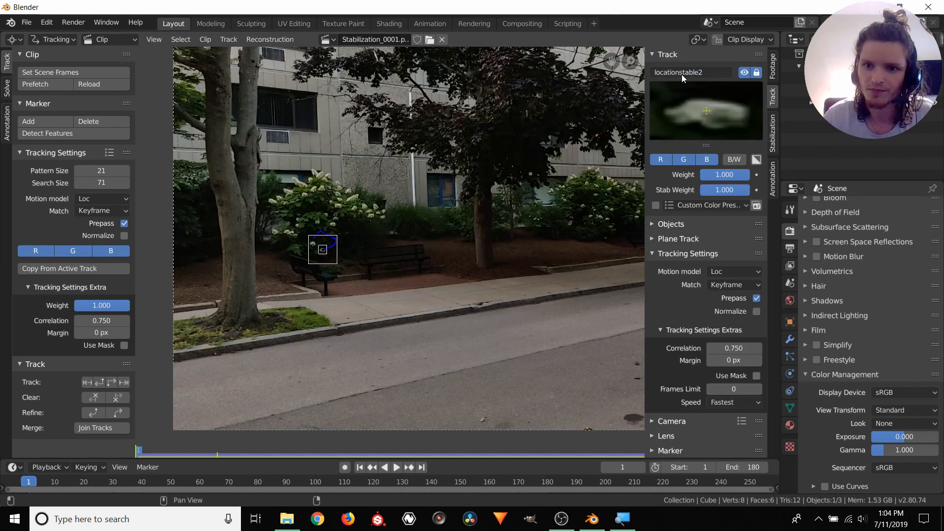
{"action": "left_click", "coordinate": [773, 139]}
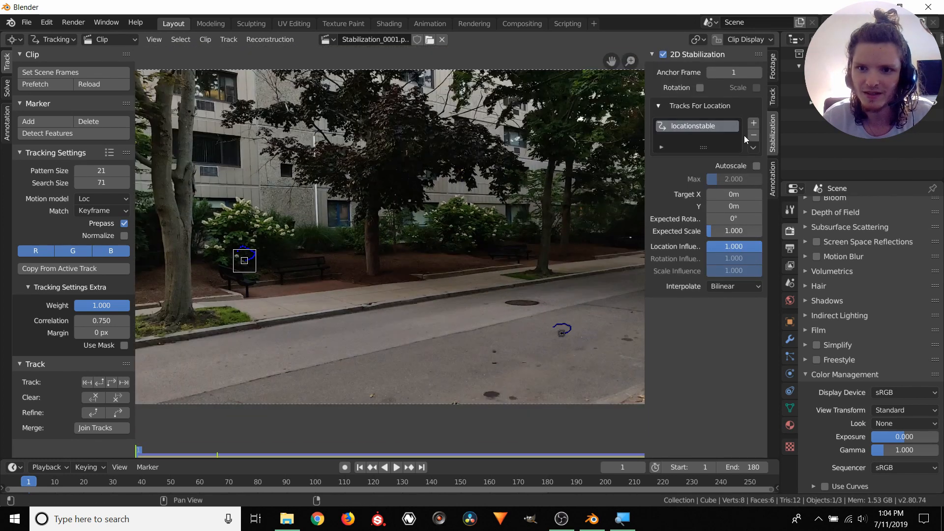
{"action": "left_click", "coordinate": [754, 124]}
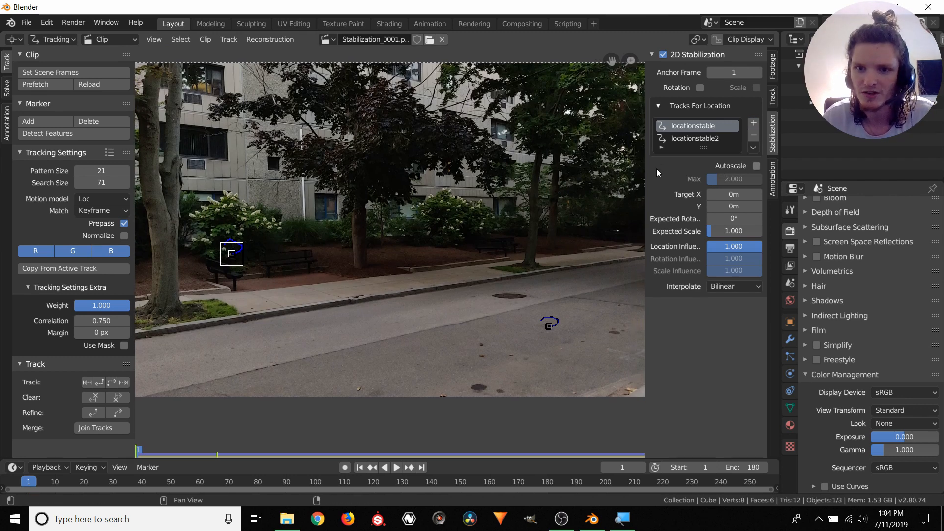
Play the clip with both location tracks active to check the stabilization, then return to frame 1
{"action": "key", "text": "space"}
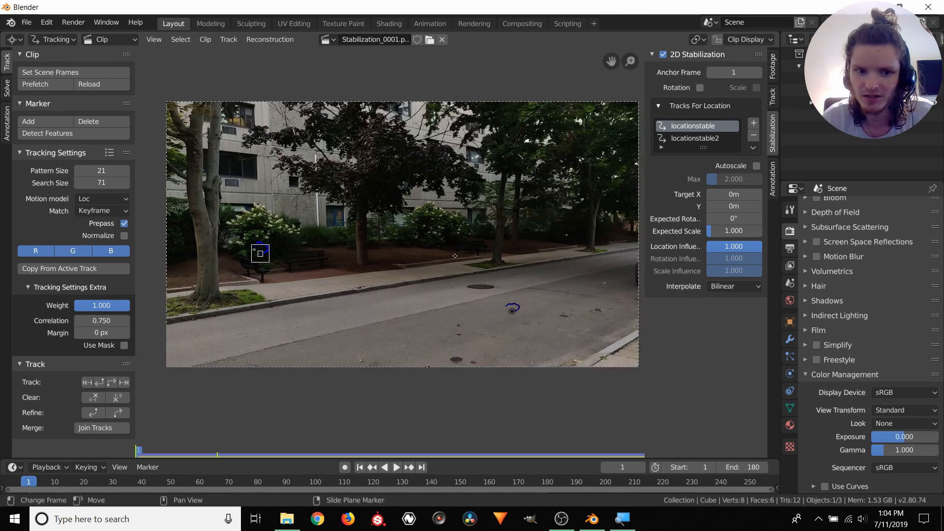
{"action": "key", "text": "space"}
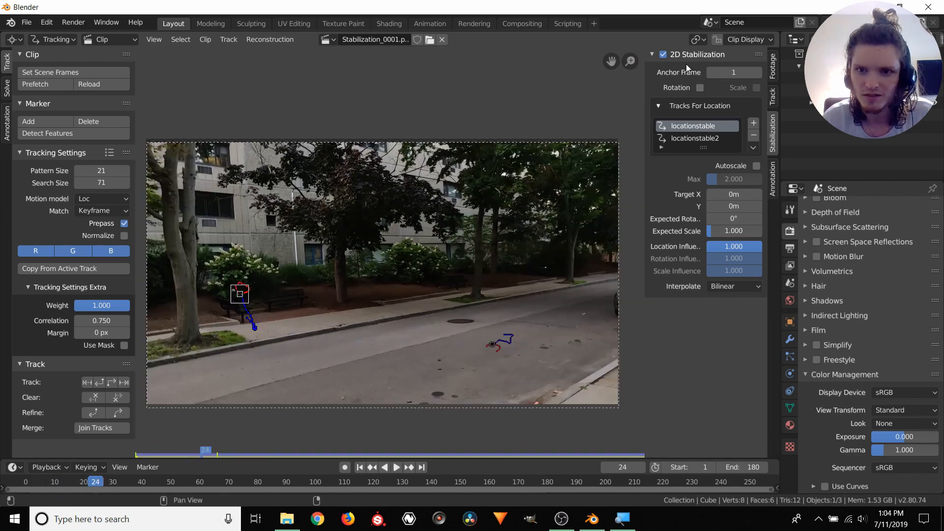
{"action": "scroll", "coordinate": [511, 266], "scroll_direction": "down", "scroll_amount": 4}
{"action": "key", "text": "space"}
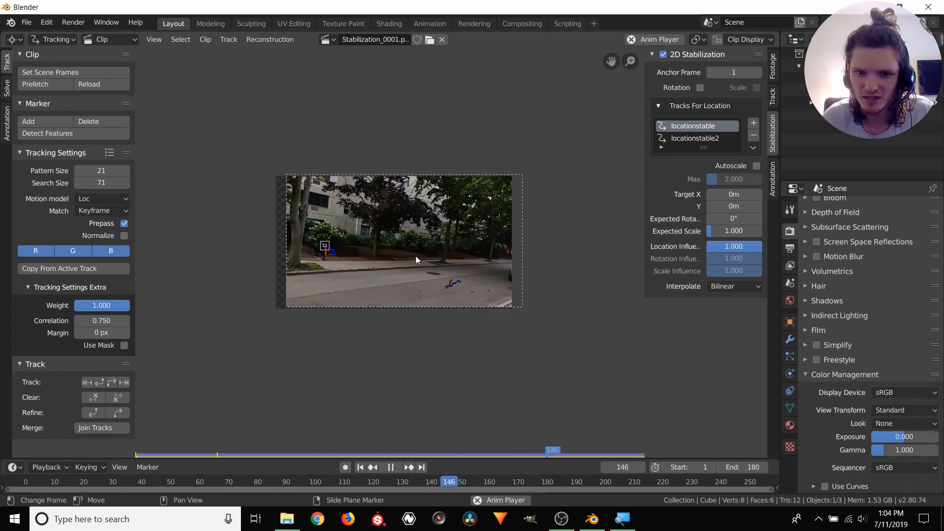
{"action": "key", "text": "space"}
{"action": "key", "text": "shift+Left"}
Replay the stabilized footage in a closer view to compare the road spot and flower markers, then return to frame 1
{"action": "scroll", "coordinate": [415, 256], "scroll_direction": "up", "scroll_amount": 3}
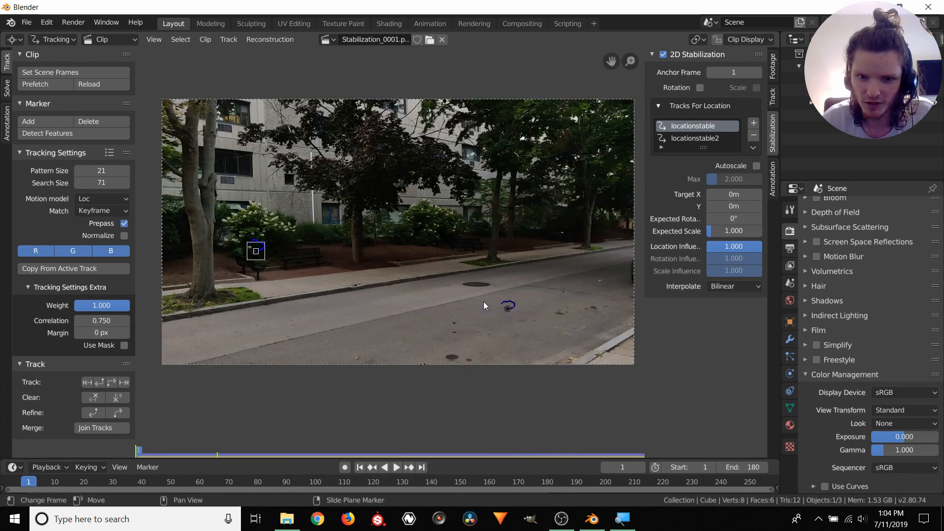
{"action": "key", "text": "space"}
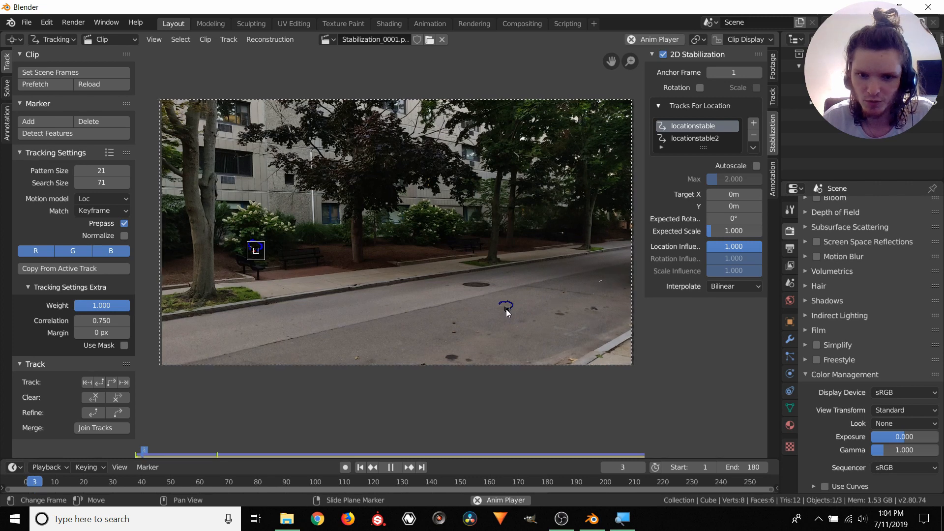
{"action": "key", "text": "space"}
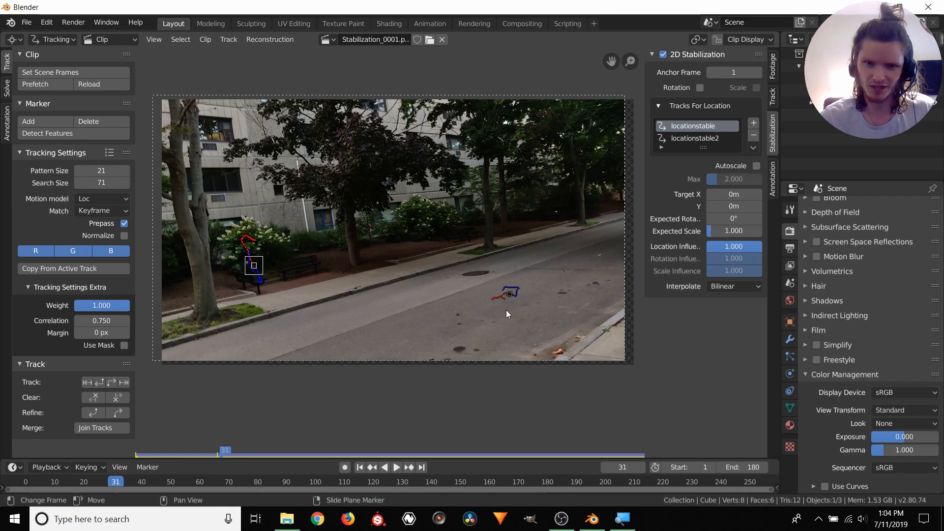
{"action": "key", "text": "space"}
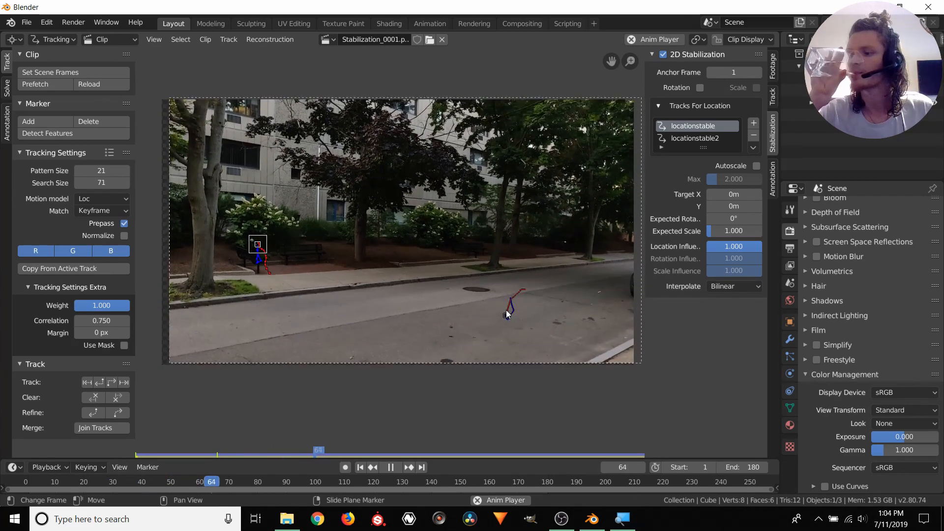
{"action": "key", "text": "space"}
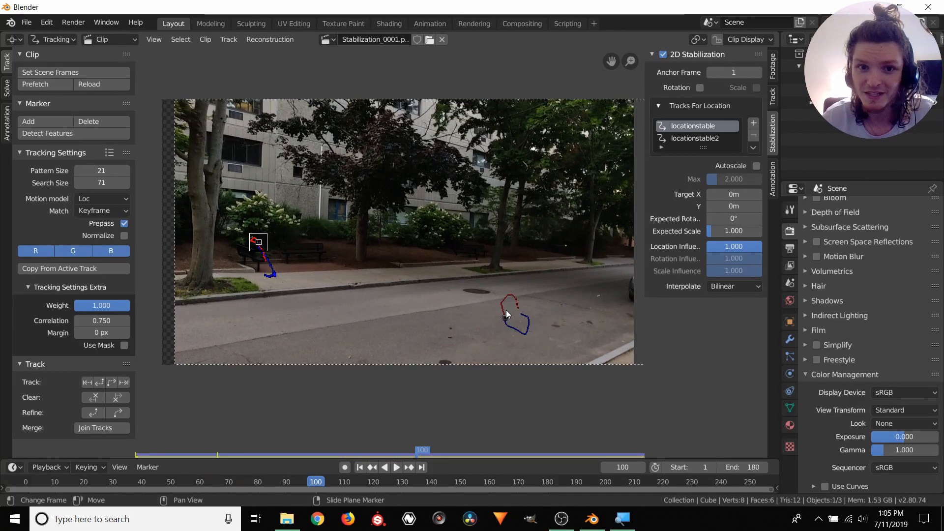
{"action": "key", "text": "shift+Left"}
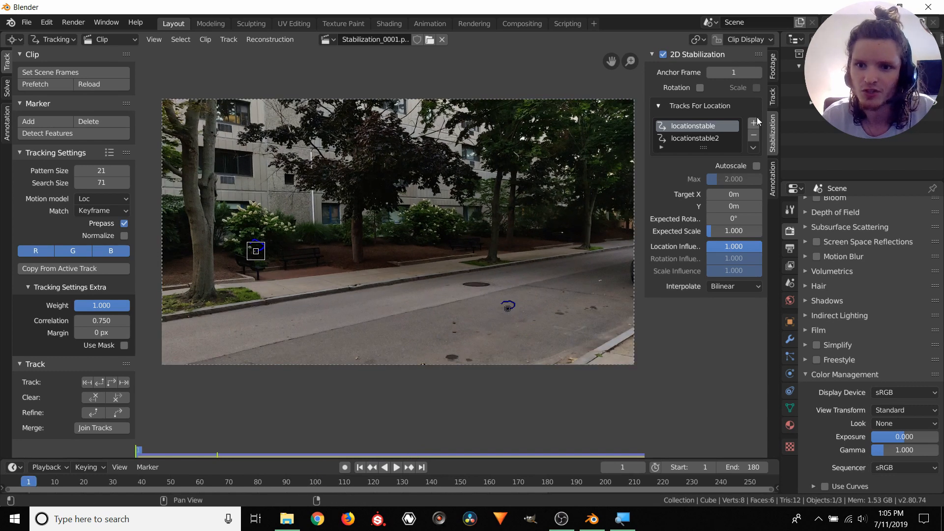
Set the Stab Weight of the flower track locationstable2 to 0 at frame 66
{"action": "left_click", "coordinate": [771, 101]}
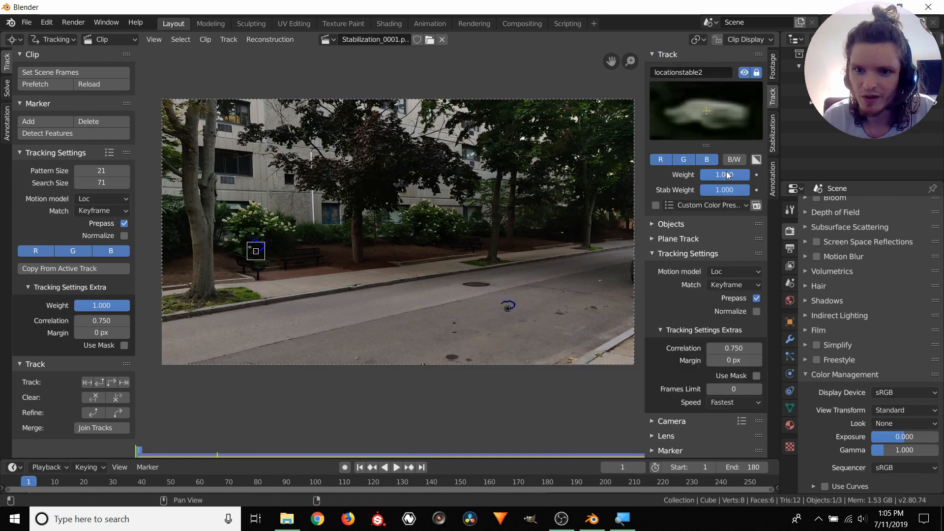
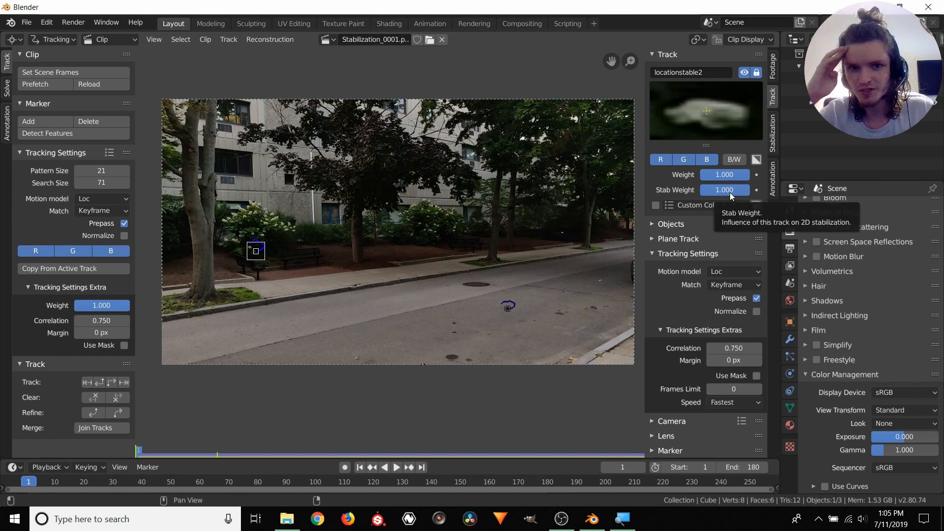
{"action": "left_click", "coordinate": [510, 308]}
{"action": "left_click", "coordinate": [256, 252]}
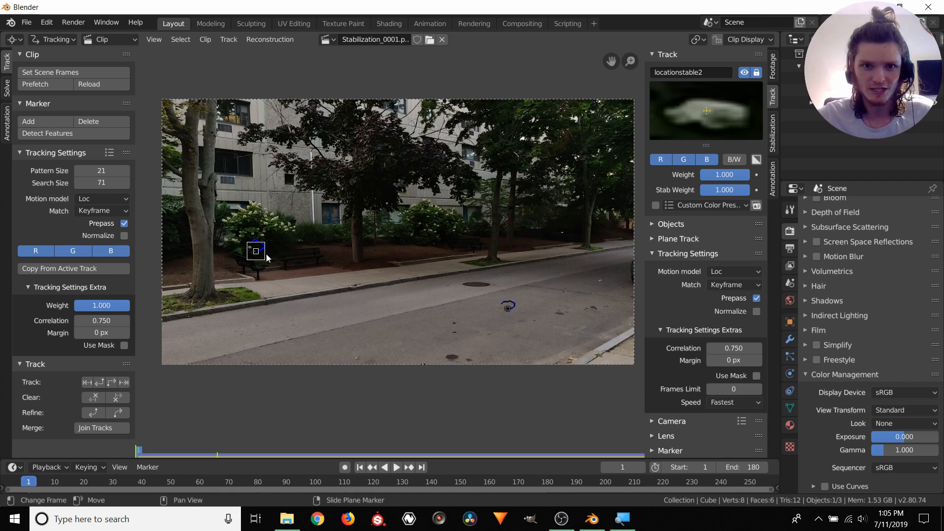
{"action": "left_click_drag", "start_coordinate": [187, 482], "coordinate": [217, 489]}
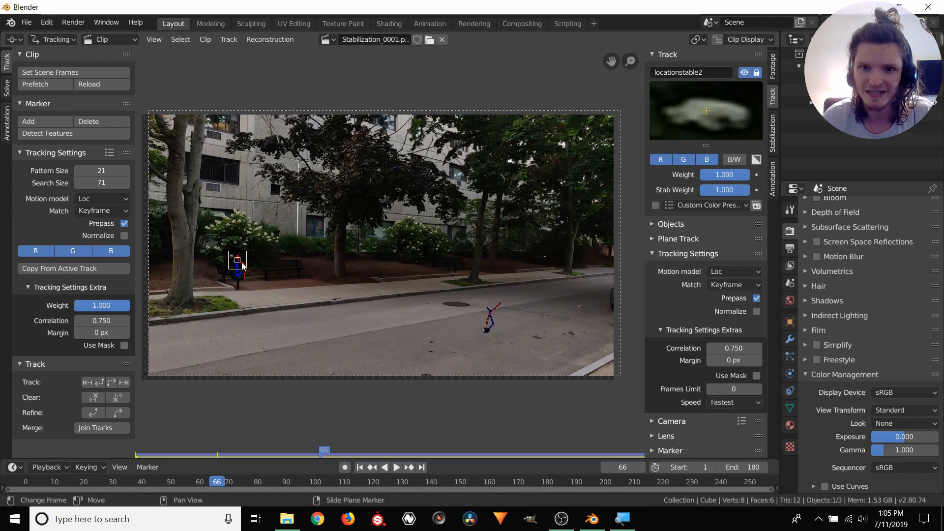
{"action": "left_click_drag", "start_coordinate": [744, 193], "coordinate": [728, 193]}
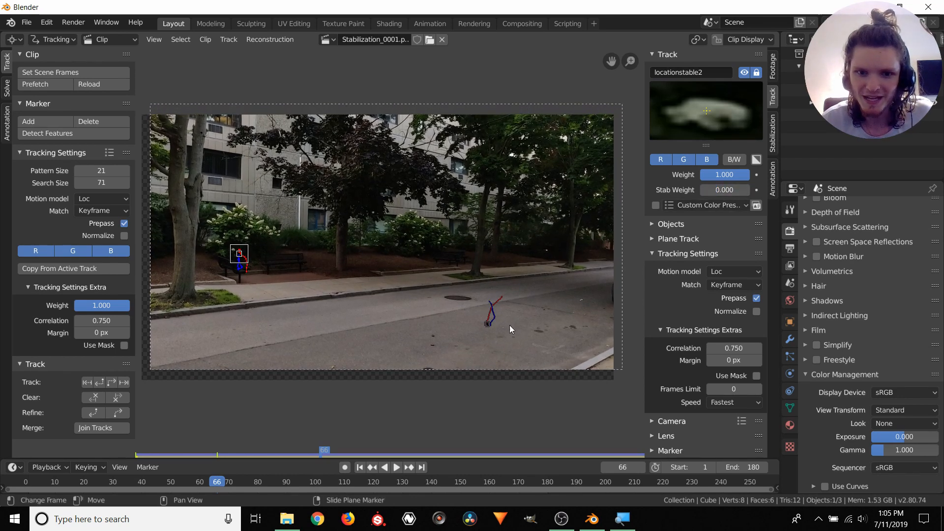
Play the clip from frame 66 with the road spot track locationstable selected to check its marker, then return to frame 1
{"action": "left_click", "coordinate": [488, 325]}
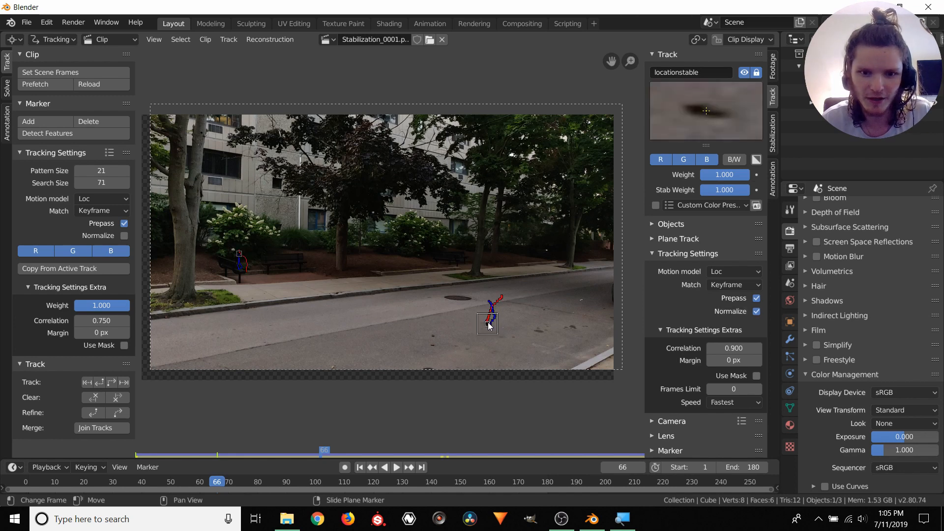
{"action": "key", "text": "space"}
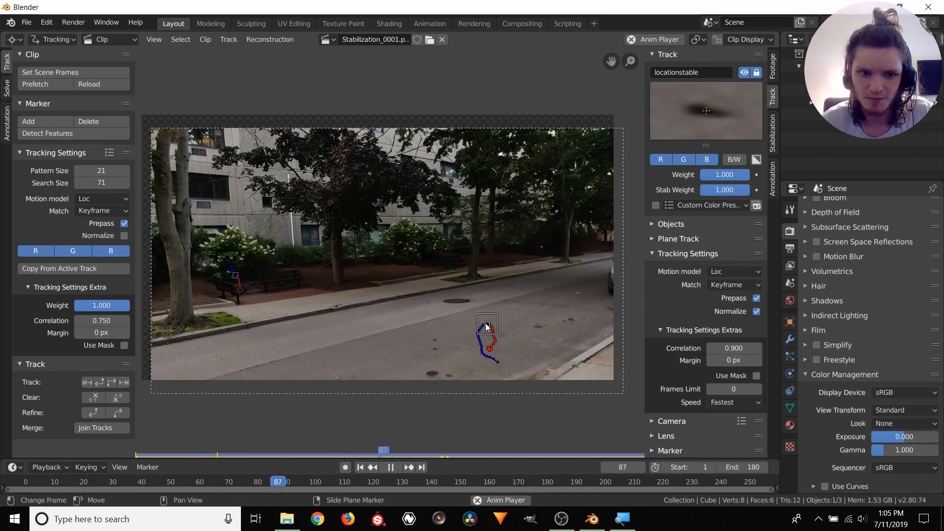
{"action": "key", "text": "shift+Left"}
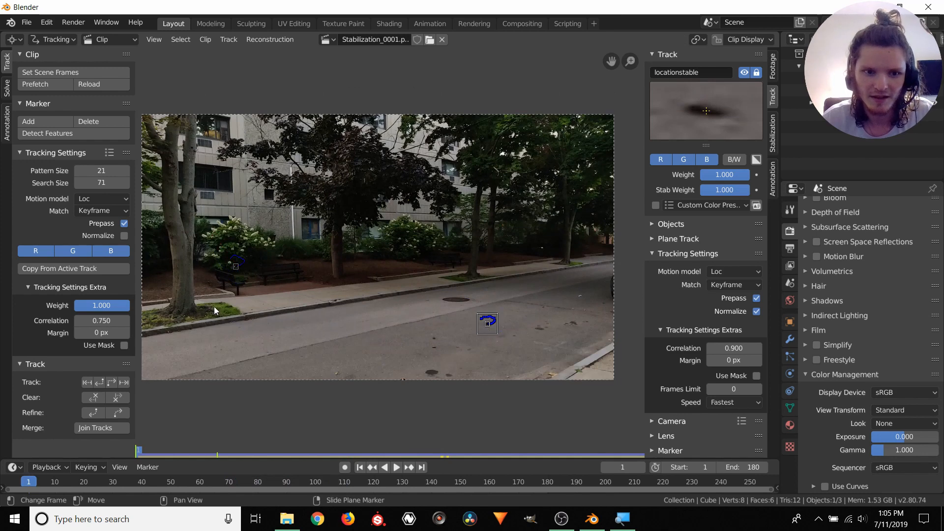
Reset the flower track's Stab Weight to its default at frame 1 and set the road spot track's Stab Weight to 0
{"action": "left_click", "coordinate": [228, 273]}
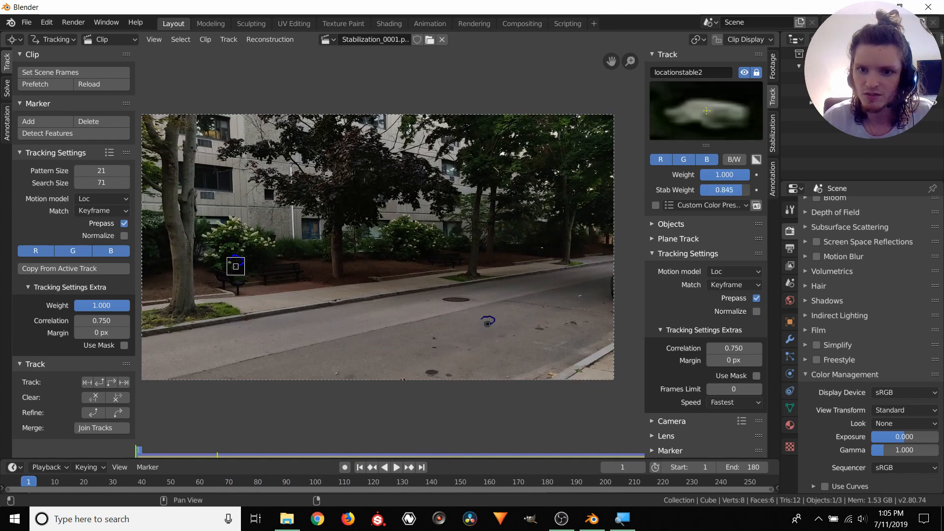
{"action": "key", "text": "BackSpace"}
{"action": "left_click", "coordinate": [486, 325]}
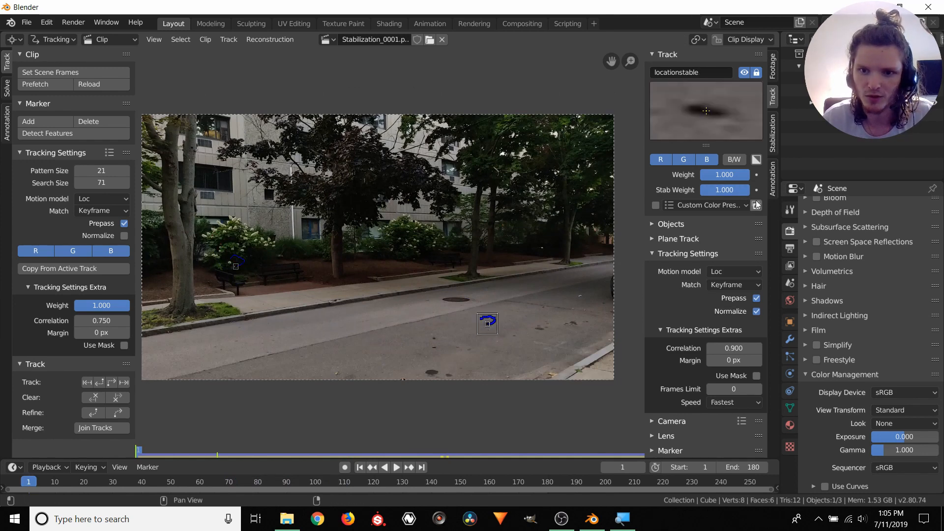
{"action": "left_click_drag", "start_coordinate": [725, 190], "coordinate": [676, 190]}
Play the clip twice to check the stabilization driven by the flower track alone, returning to frame 1 each time
{"action": "key", "text": "space"}
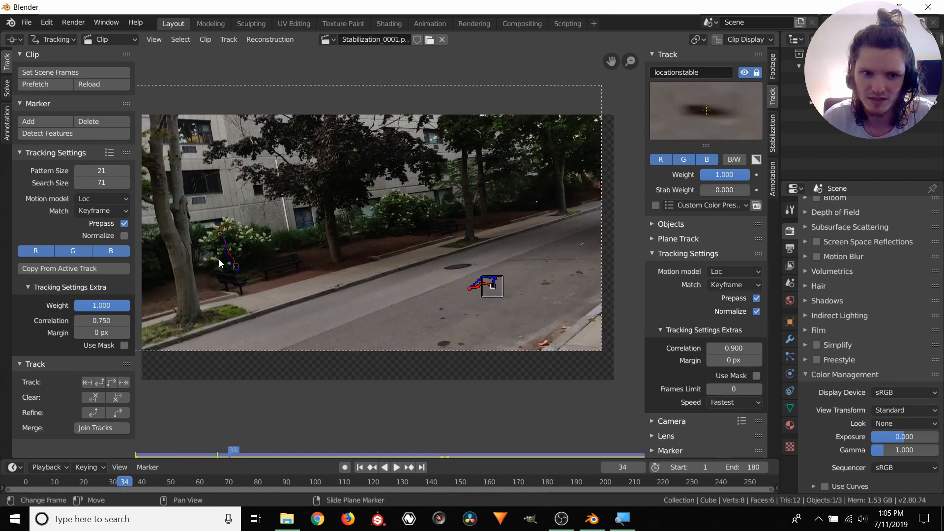
{"action": "key", "text": "Escape"}
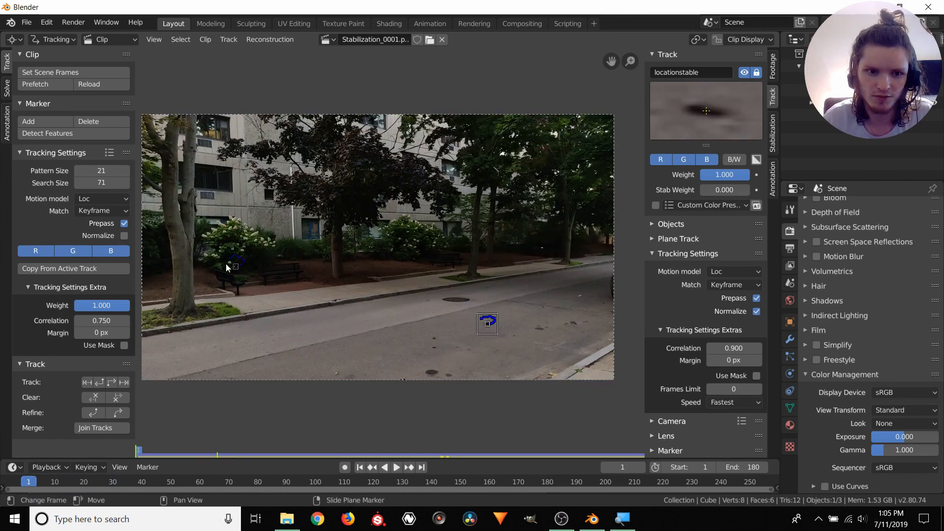
{"action": "key", "text": "space"}
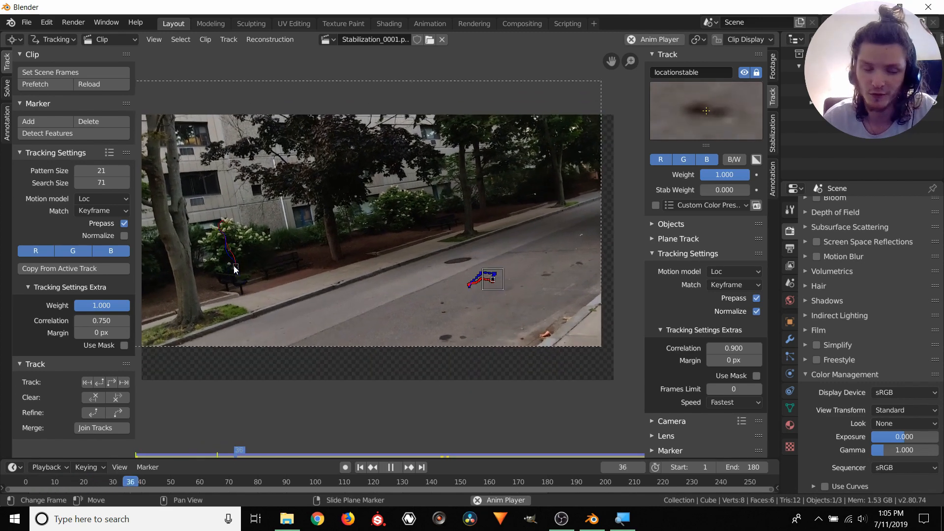
{"action": "key", "text": "Escape"}
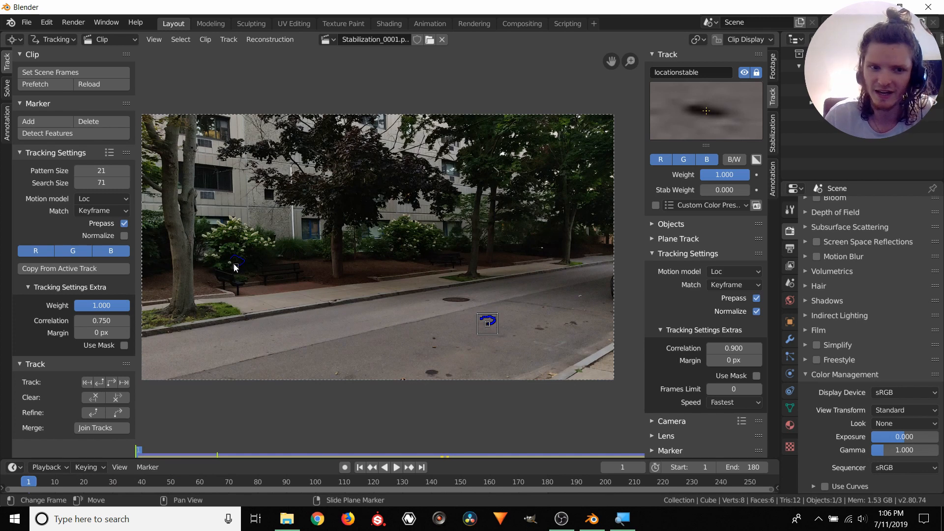
Set the road spot track's Stab Weight to 1 and the flower track's Stab Weight to 0.25
{"action": "middle_click_drag", "start_coordinate": [470, 308], "coordinate": [456, 301]}
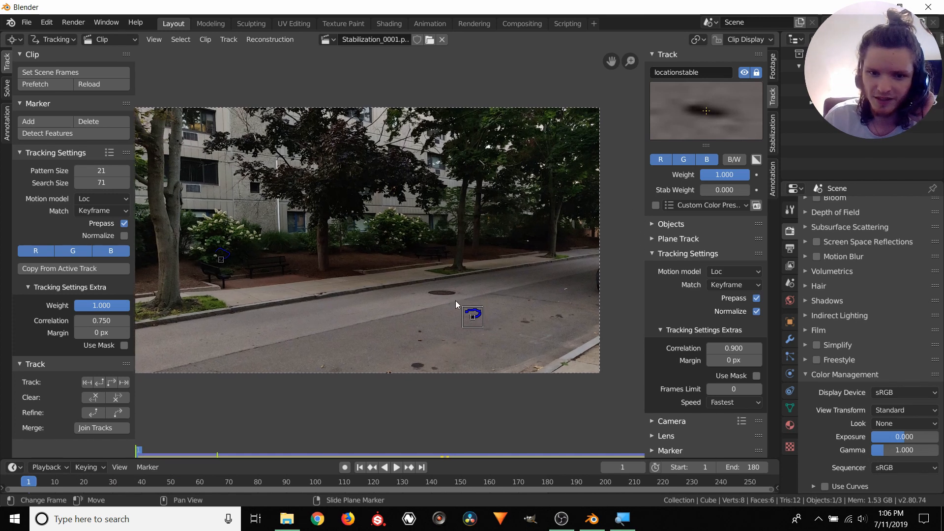
{"action": "left_click_drag", "start_coordinate": [718, 190], "coordinate": [747, 189]}
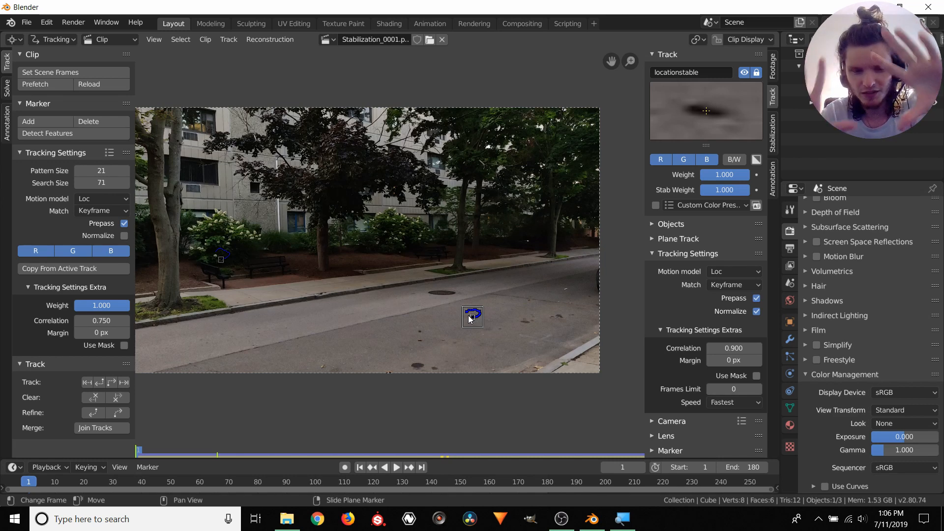
{"action": "left_click", "coordinate": [221, 266]}
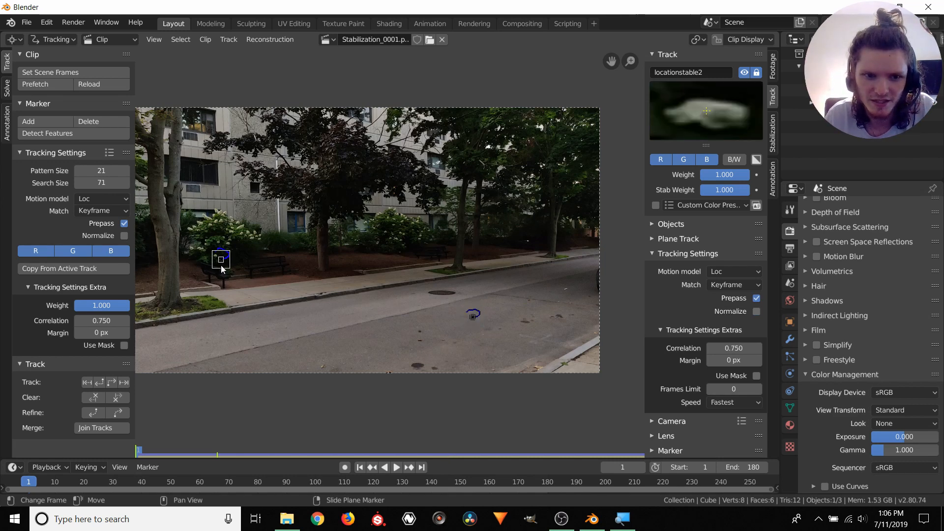
{"action": "left_click", "coordinate": [707, 191]}
{"action": "type", "text": "0.25"}
{"action": "key", "text": "Return"}
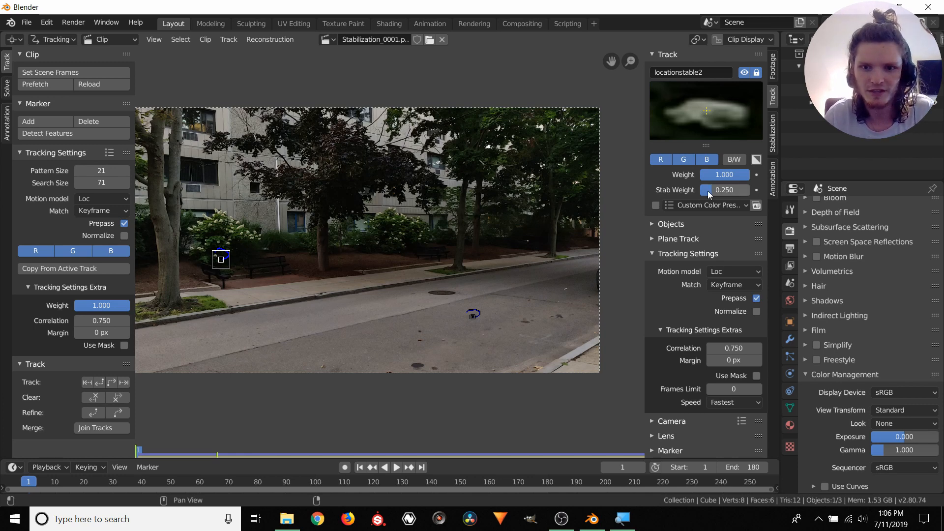
Play the clip repeatedly to judge how the unequal Stab Weights affect both markers, then return to frame 1
{"action": "key", "text": "space"}
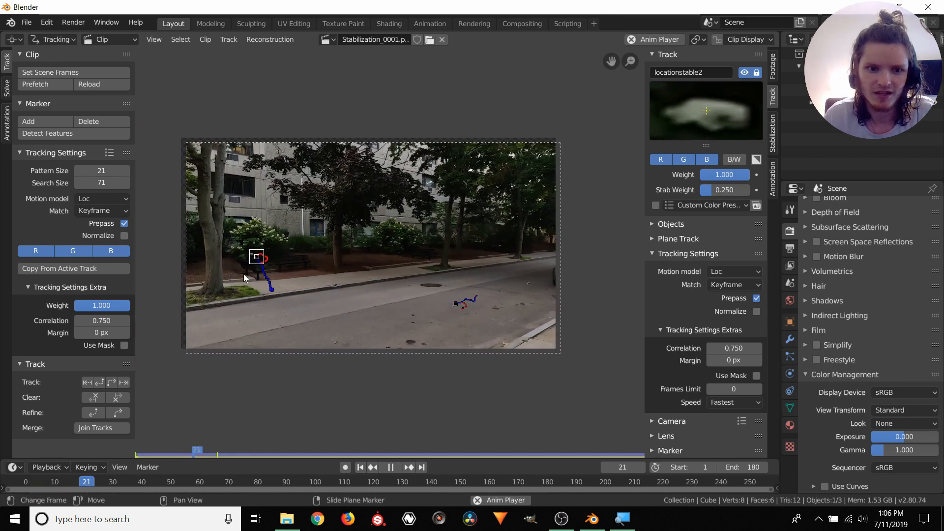
{"action": "key", "text": "space"}
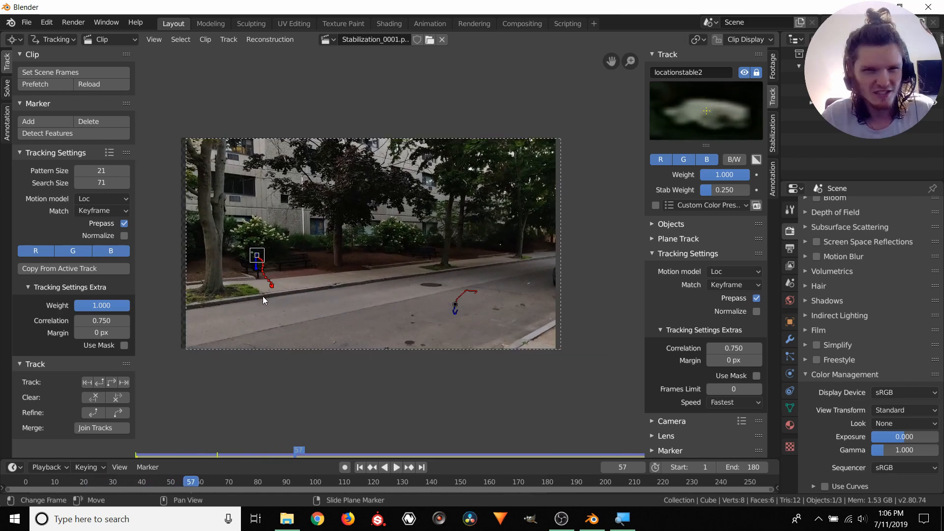
{"action": "key", "text": "space"}
{"action": "key", "text": "shift+Left"}
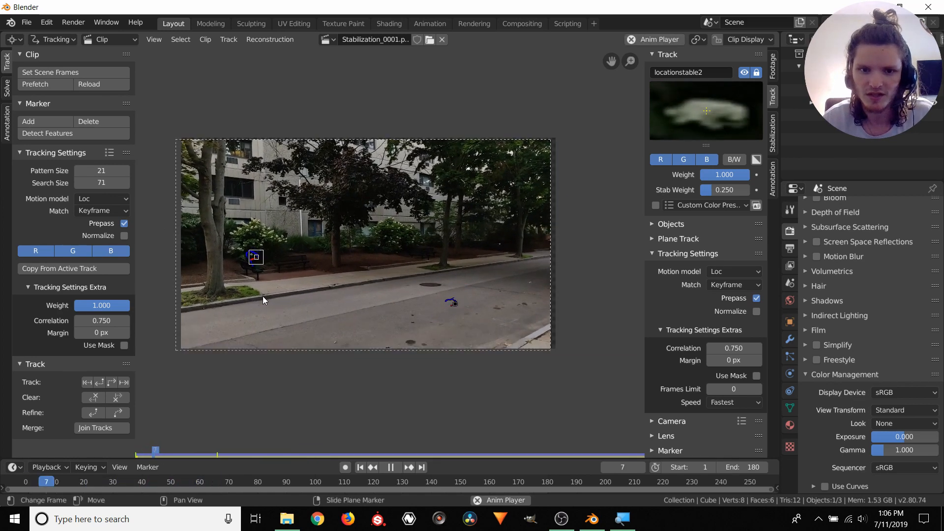
{"action": "key", "text": "space"}
{"action": "key", "text": "shift+Left"}
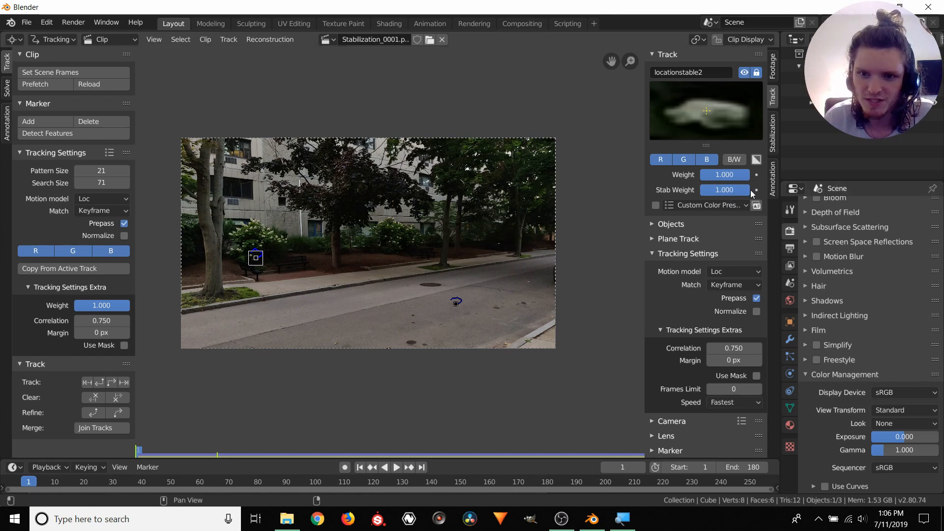
Select the road spot track and enable Rotation and Scale in the 2D Stabilization settings
{"action": "left_click", "coordinate": [456, 304]}
{"action": "middle_click_drag", "start_coordinate": [365, 268], "coordinate": [379, 287]}
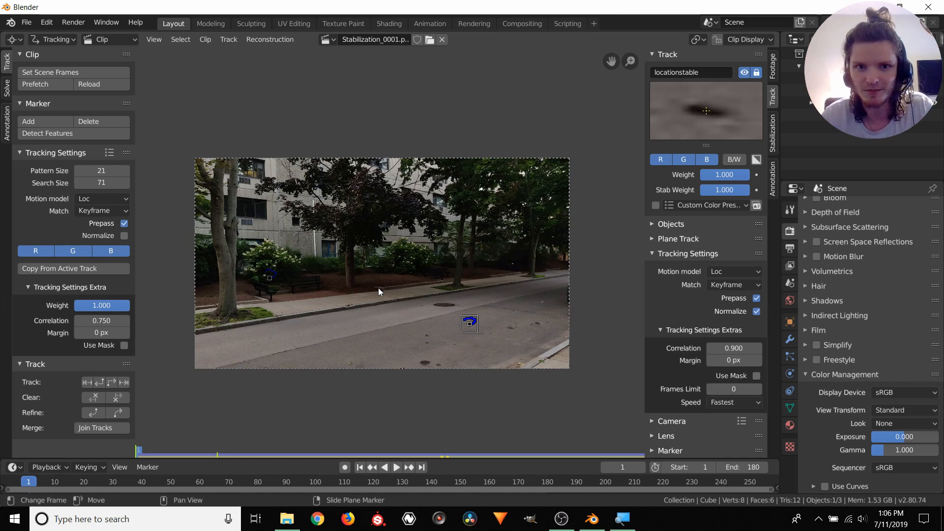
{"action": "left_click", "coordinate": [773, 128]}
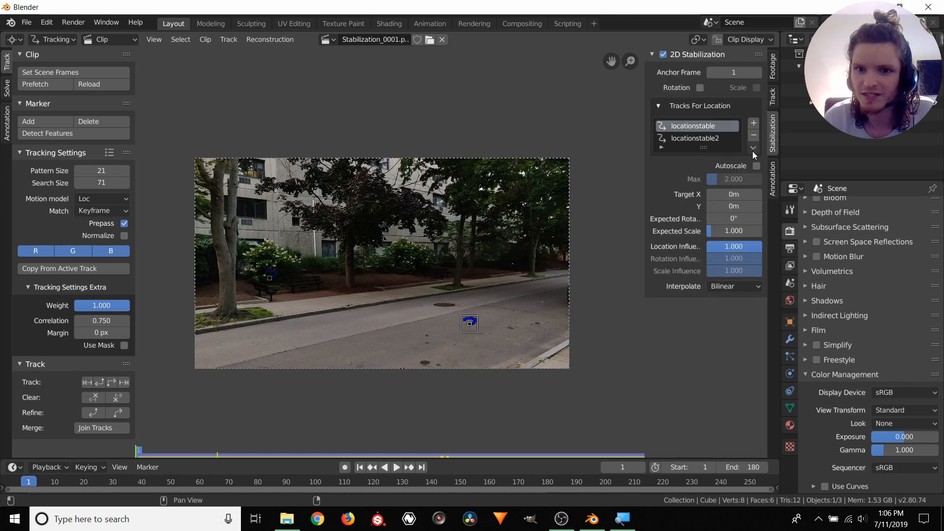
{"action": "left_click", "coordinate": [703, 90]}
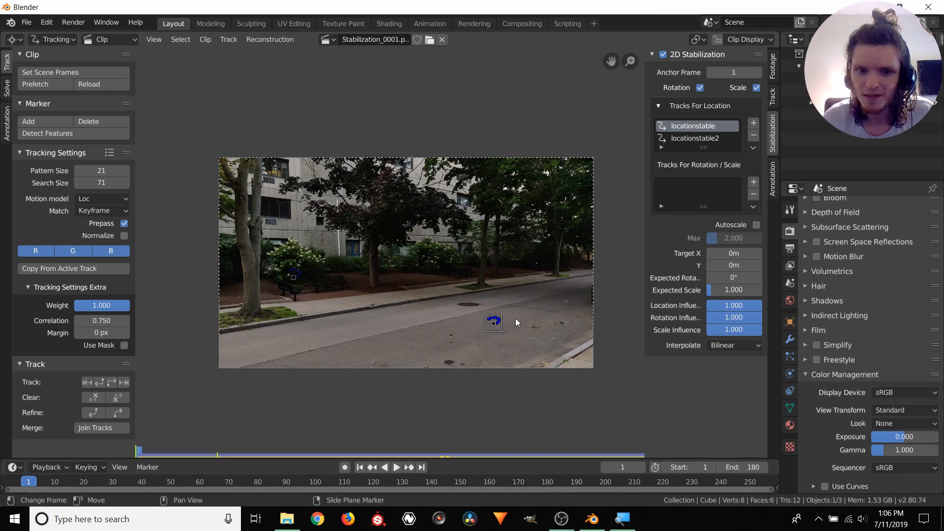
Add the road spot and flower tracks to Tracks For Rotation / Scale and enlarge that track list
{"action": "scroll", "coordinate": [513, 288], "scroll_direction": "up", "scroll_amount": 2}
{"action": "middle_click_drag", "start_coordinate": [488, 268], "coordinate": [472, 253]}
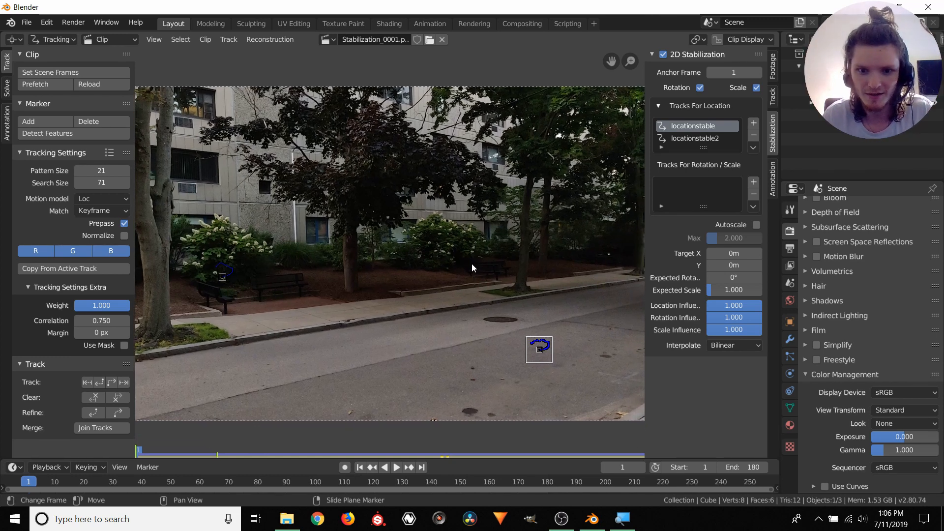
{"action": "left_click", "coordinate": [225, 275]}
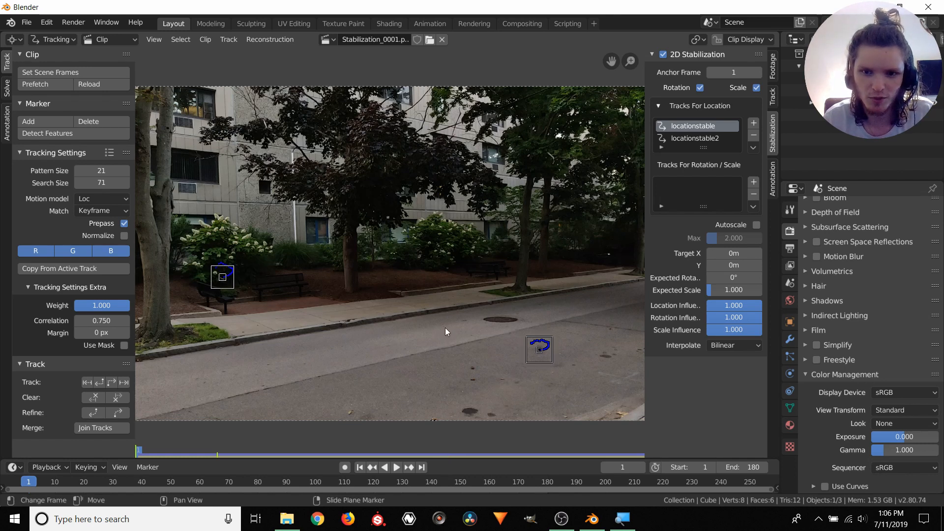
{"action": "left_click", "coordinate": [753, 182]}
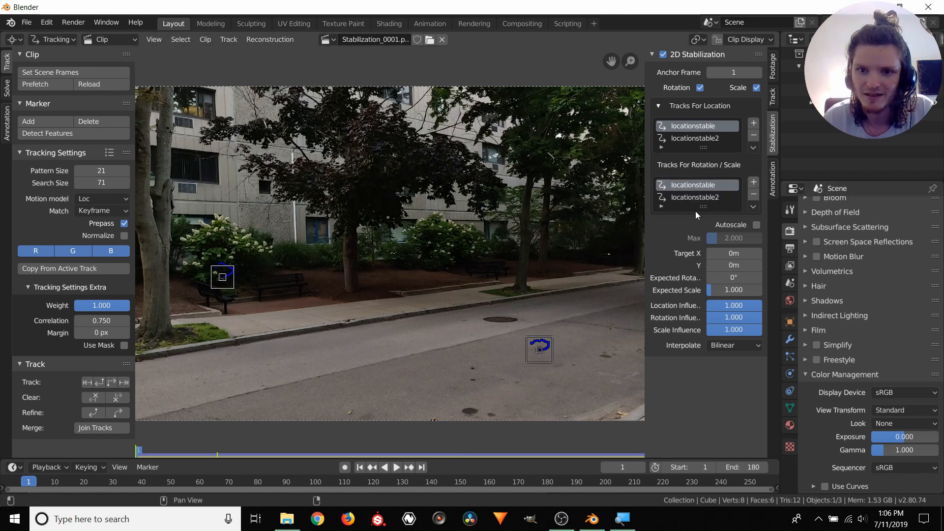
{"action": "left_click_drag", "start_coordinate": [701, 207], "coordinate": [697, 235]}
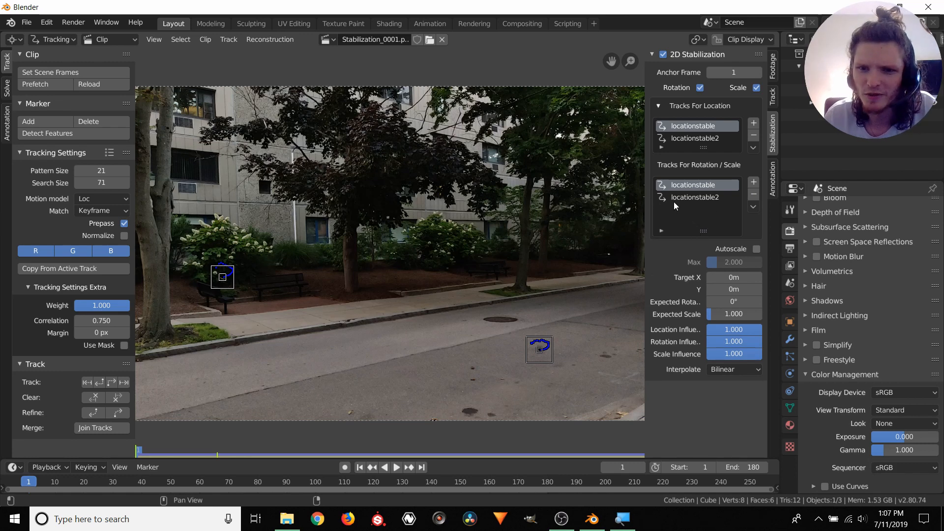
Select only the flower track and rename it "stable2"
{"action": "left_click", "coordinate": [218, 284]}
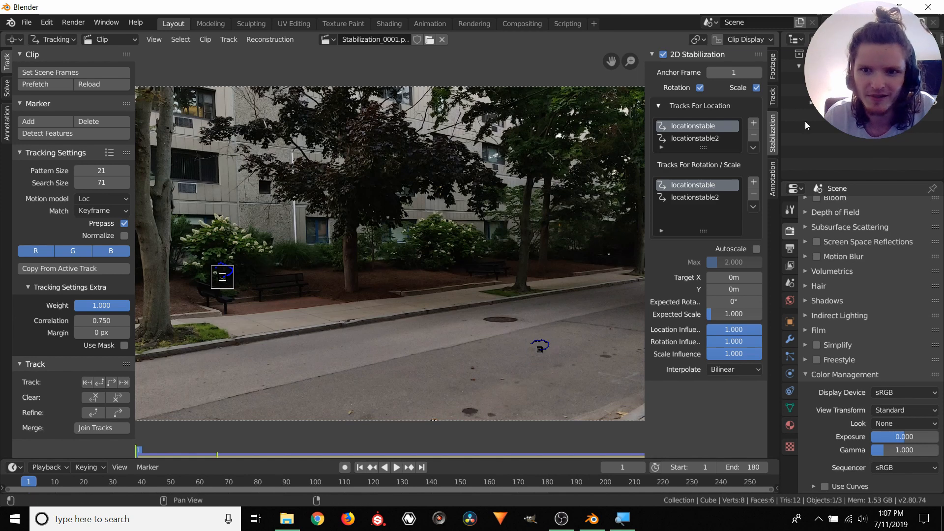
{"action": "left_click", "coordinate": [772, 97]}
{"action": "left_click", "coordinate": [719, 72]}
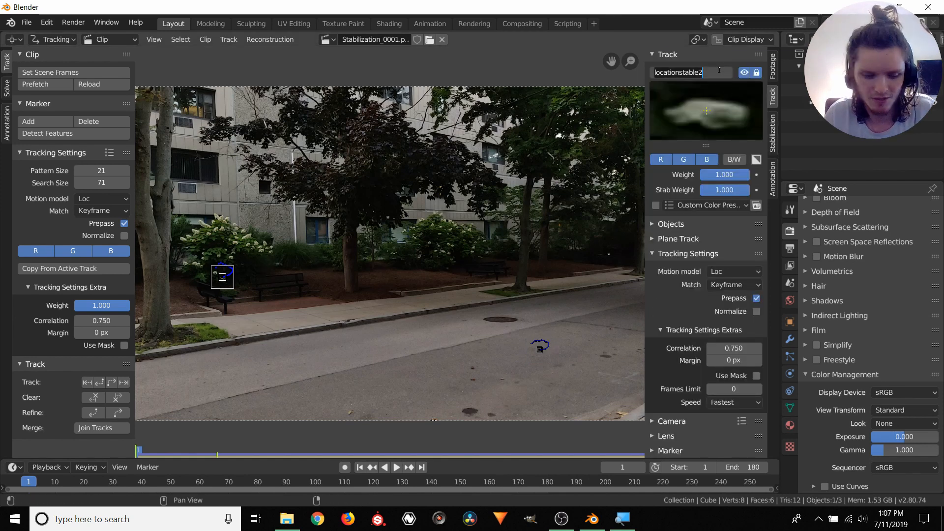
{"action": "type", "text": "stable2"}
{"action": "key", "text": "Return"}
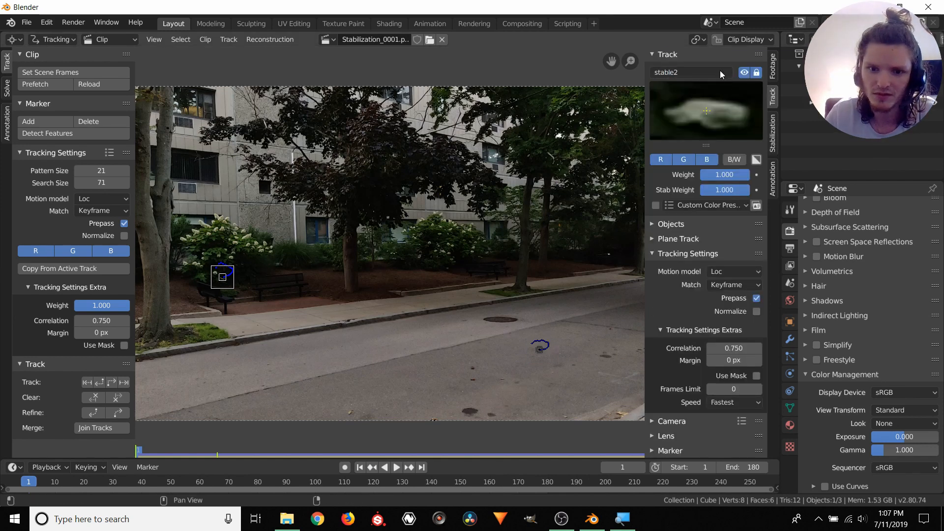
Select the road spot track and rename it "stable1"
{"action": "left_click", "coordinate": [539, 349]}
{"action": "left_click", "coordinate": [697, 72]}
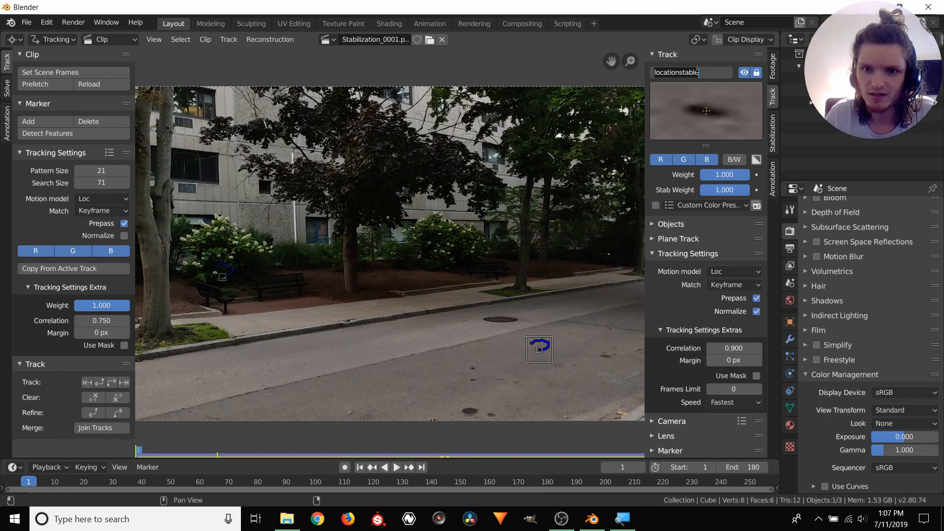
{"action": "type", "text": "stable1"}
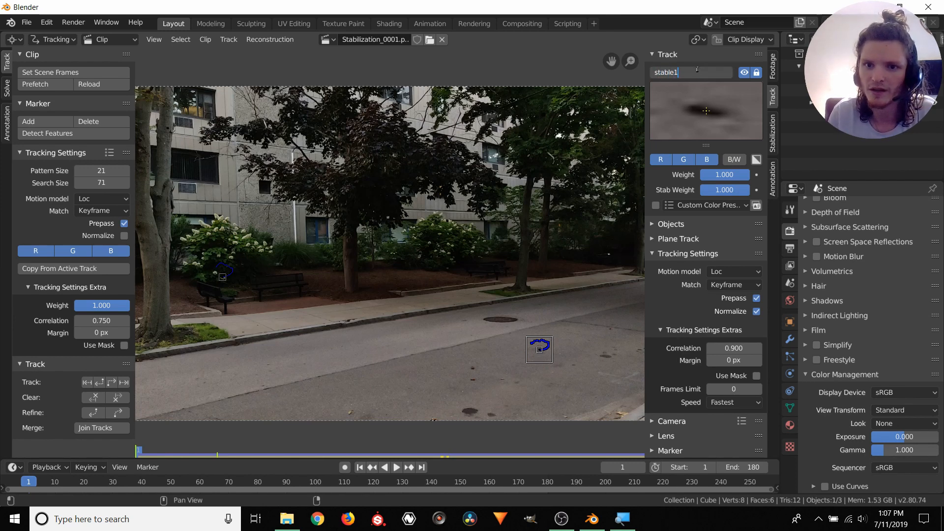
{"action": "key", "text": "Return"}
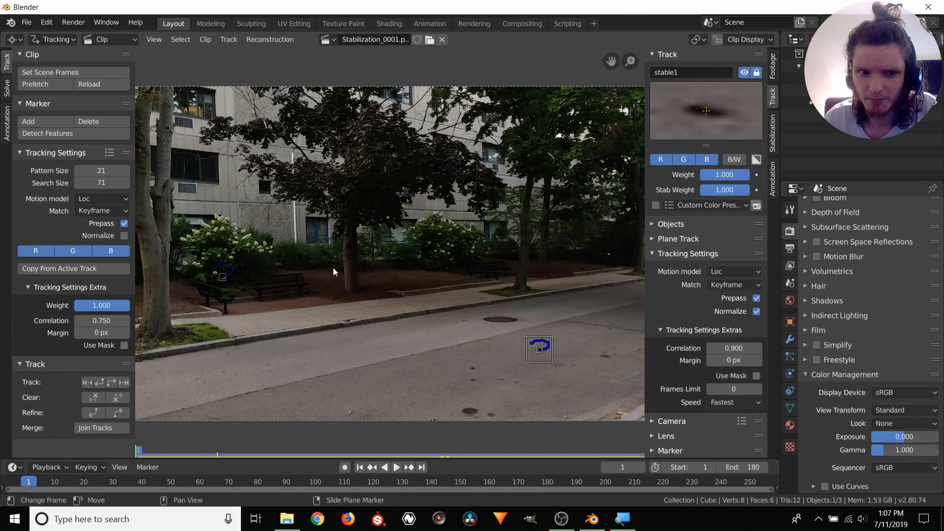
Enable a custom color for the stable1 track and set it to bright red, with hue 0.004, saturation 1 and value 1
{"action": "mouse_move", "coordinate": [332, 267]}
{"action": "middle_mouse_down"}
{"action": "mouse_move", "coordinate": [348, 248]}
{"action": "mouse_move", "coordinate": [334, 258]}
{"action": "middle_mouse_up"}
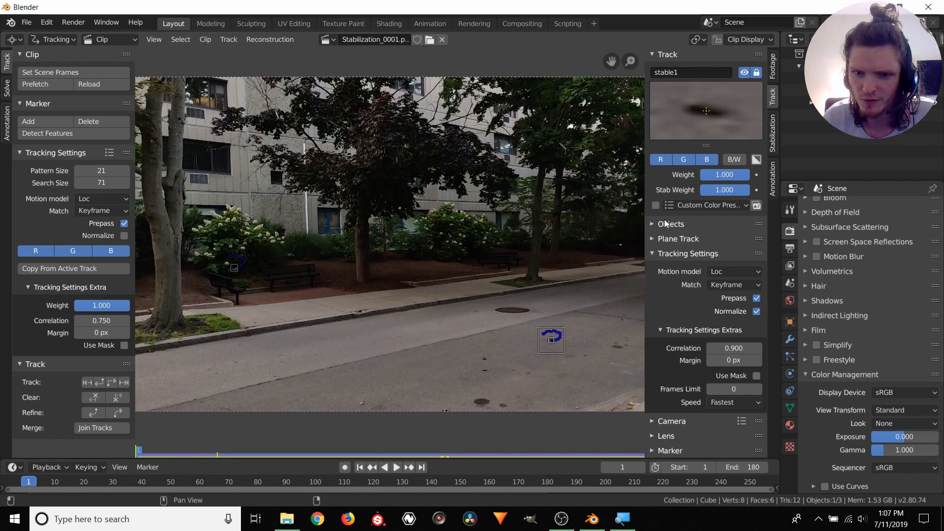
{"action": "scroll", "coordinate": [542, 296], "scroll_direction": "up", "scroll_amount": 2}
{"action": "middle_click_drag", "start_coordinate": [428, 229], "coordinate": [402, 224]}
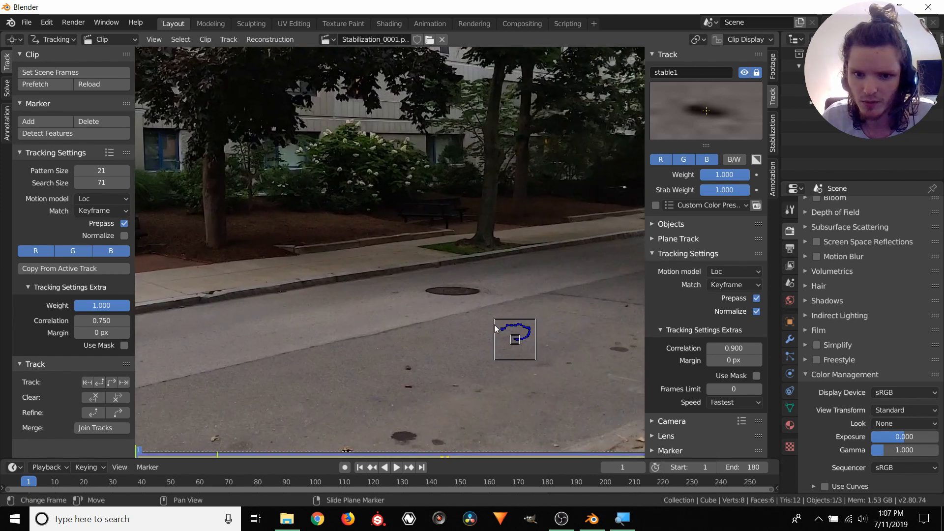
{"action": "left_click", "coordinate": [657, 207]}
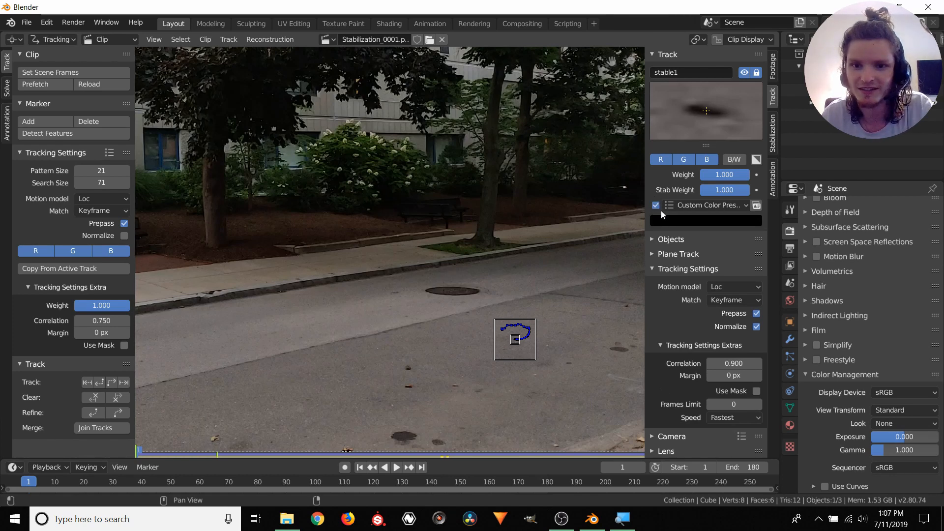
{"action": "left_click", "coordinate": [664, 222]}
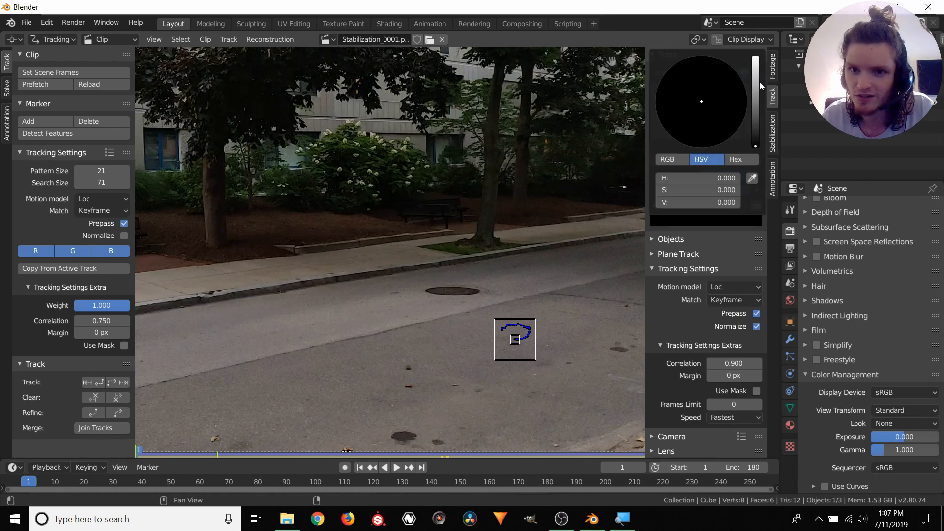
{"action": "left_click_drag", "start_coordinate": [757, 82], "coordinate": [757, 55]}
{"action": "left_click_drag", "start_coordinate": [700, 140], "coordinate": [706, 147]}
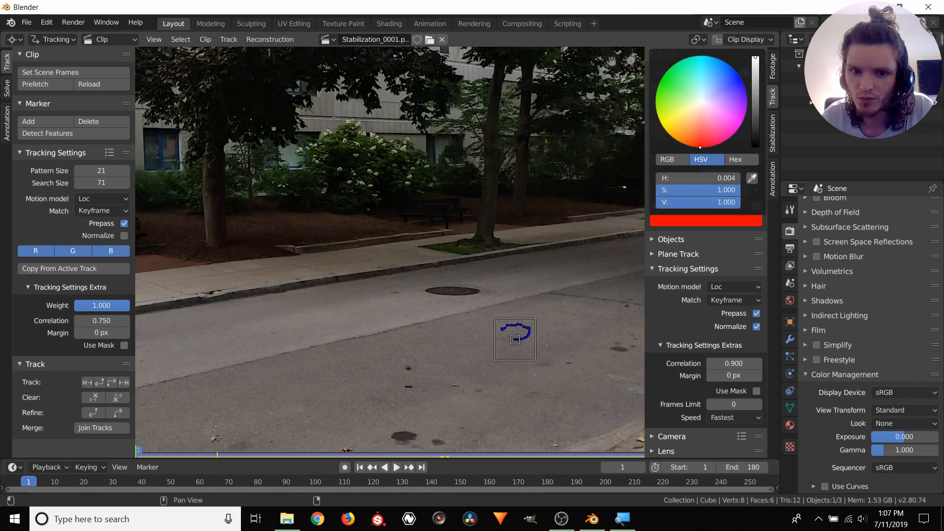
Enable a custom color for the stable2 flower track and set it to pure blue, with hue 0.666, saturation 1 and value 1
{"action": "left_click", "coordinate": [420, 320]}
{"action": "middle_click_drag", "start_coordinate": [358, 308], "coordinate": [609, 332]}
{"action": "left_click", "coordinate": [263, 252]}
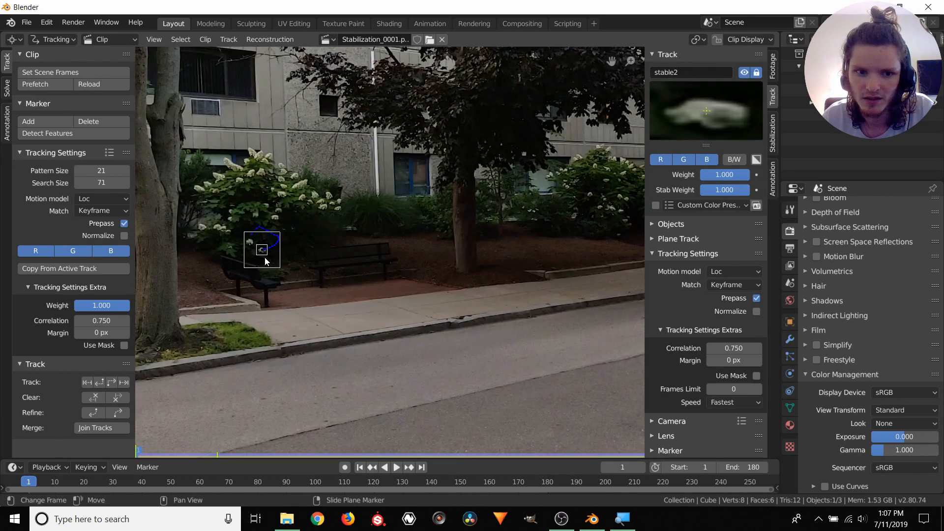
{"action": "left_click", "coordinate": [680, 221]}
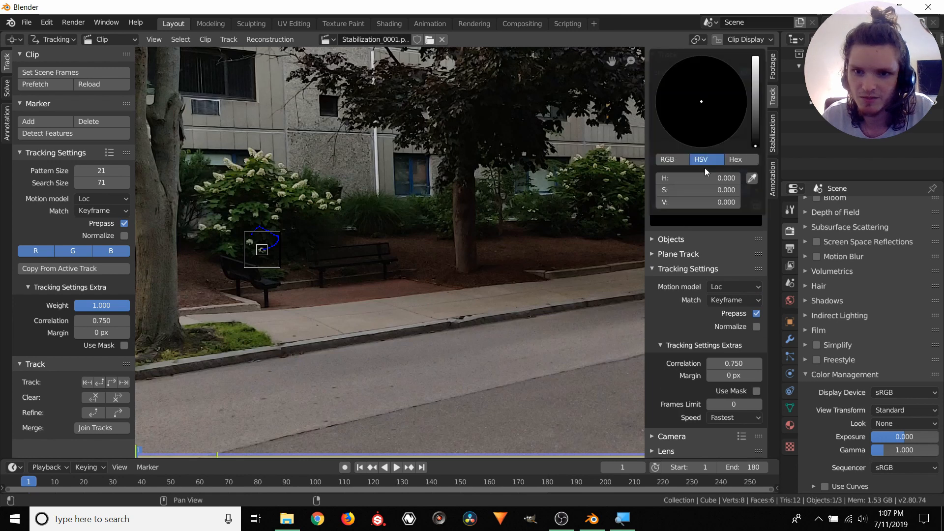
{"action": "left_click_drag", "start_coordinate": [757, 108], "coordinate": [755, 57]}
{"action": "left_click", "coordinate": [729, 84]}
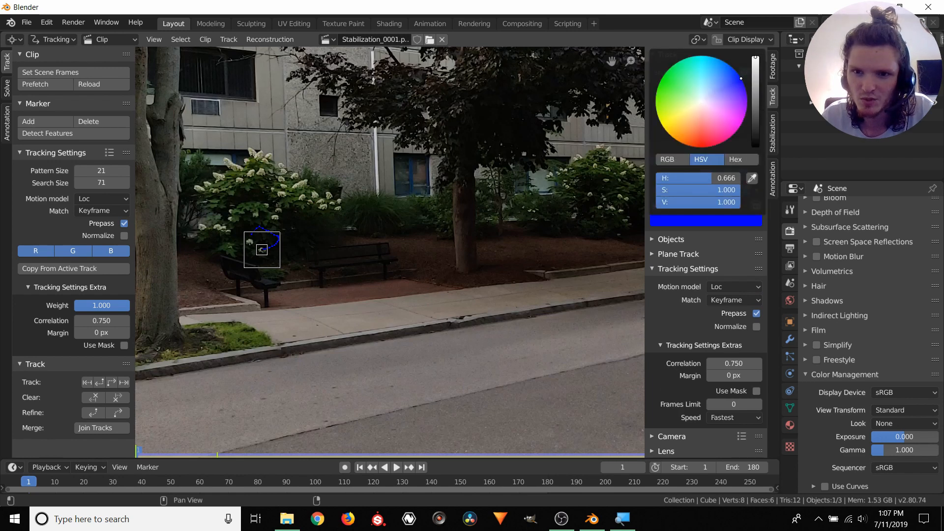
Play the clip with both tracks in view to watch how their markers move
{"action": "scroll", "coordinate": [330, 308], "scroll_direction": "down", "scroll_amount": 1}
{"action": "middle_click_drag", "start_coordinate": [537, 345], "coordinate": [415, 288]}
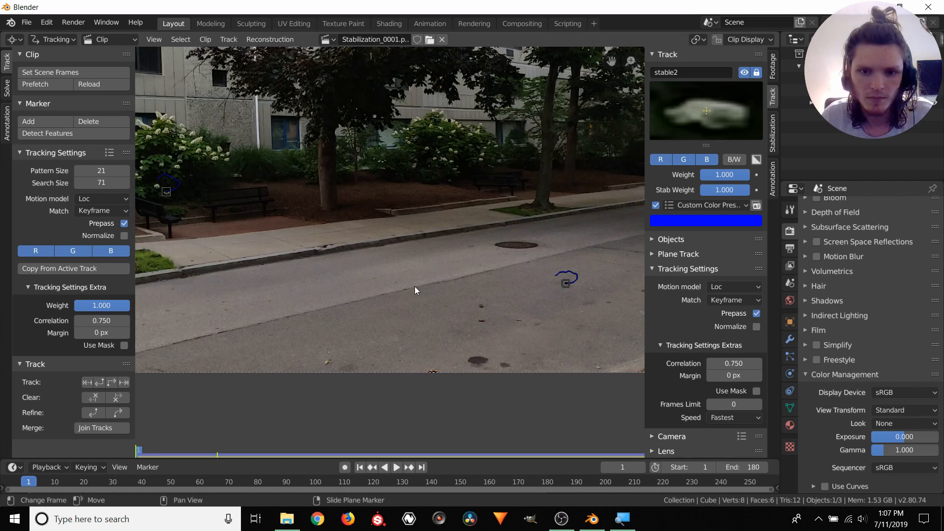
{"action": "key", "text": "space"}
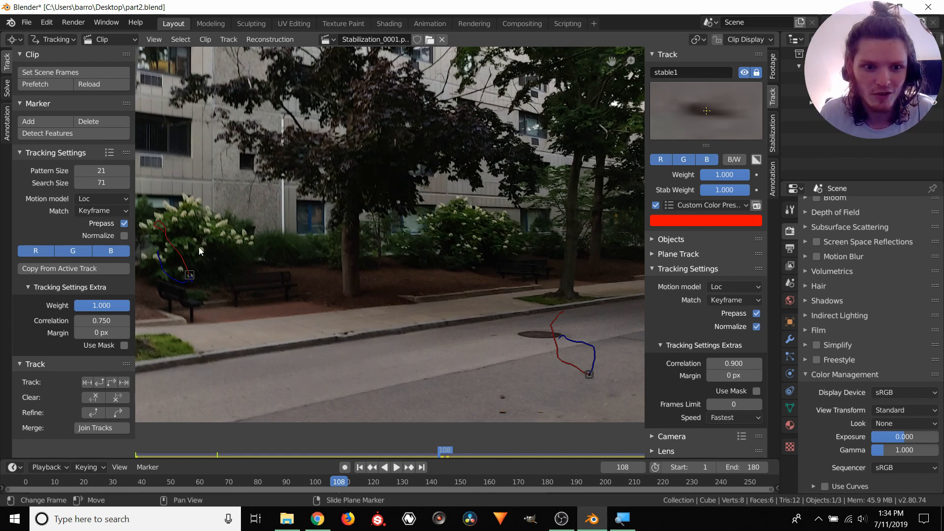
Unlock the stable2 and stable1 tracks and play the clip briefly to frame 118
{"action": "left_click", "coordinate": [271, 221]}
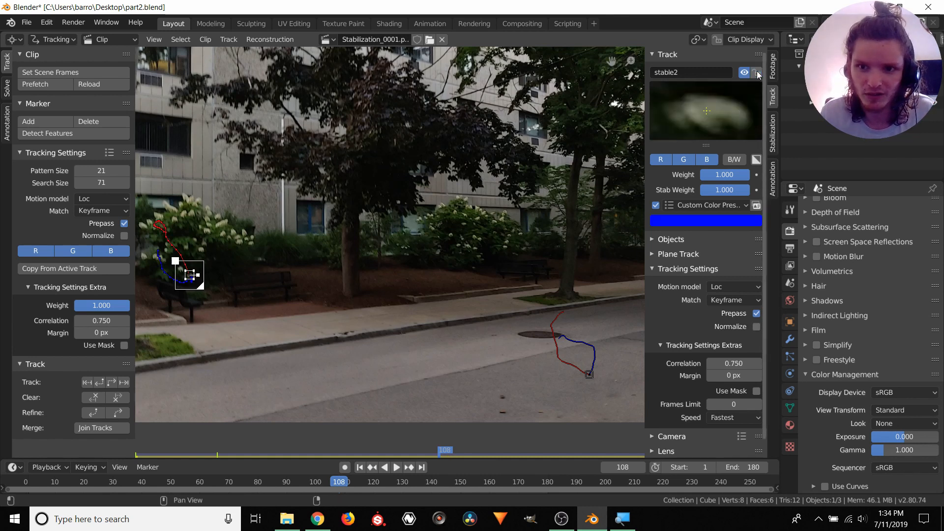
{"action": "left_click", "coordinate": [590, 375]}
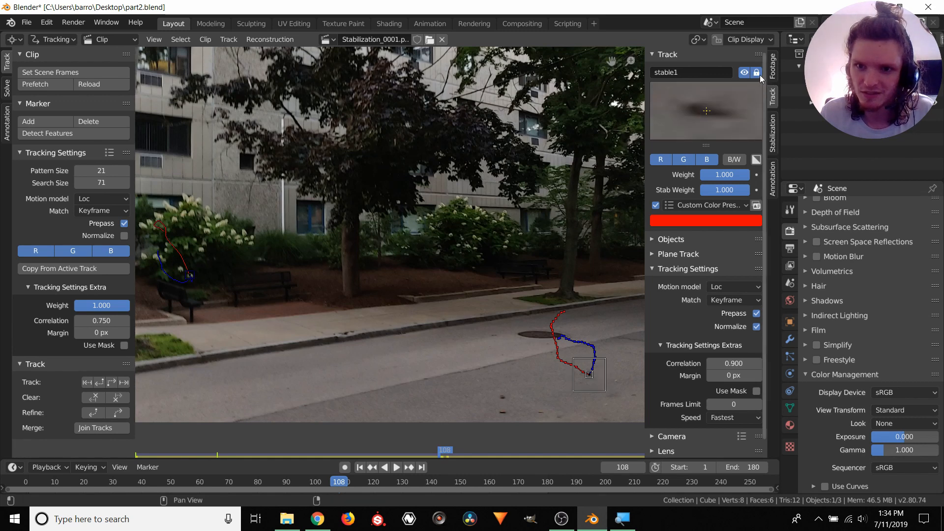
{"action": "left_click", "coordinate": [757, 74]}
{"action": "key", "text": "space"}
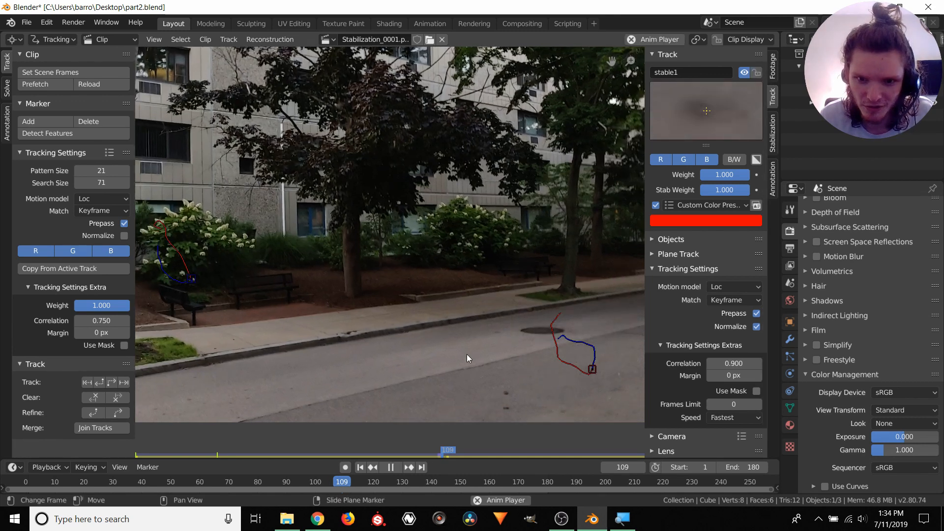
{"action": "key", "text": "space"}
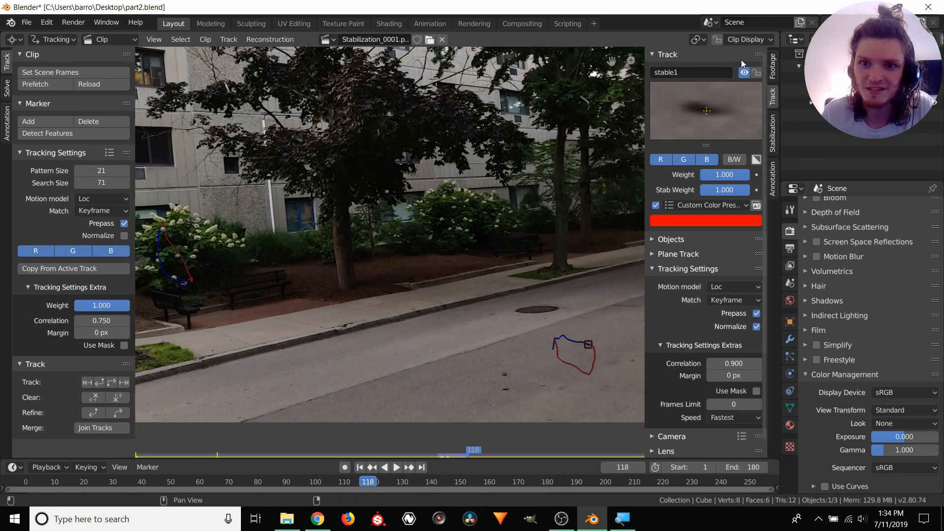
Mute the footage display and turn off the marker paths so only the track markers show on black
{"action": "left_click", "coordinate": [745, 40]}
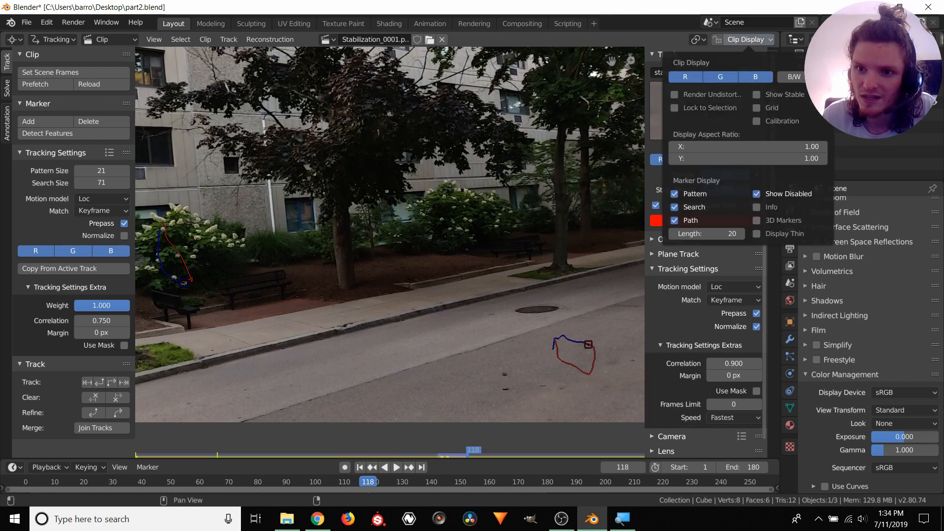
{"action": "left_click", "coordinate": [821, 76]}
{"action": "left_click", "coordinate": [745, 40]}
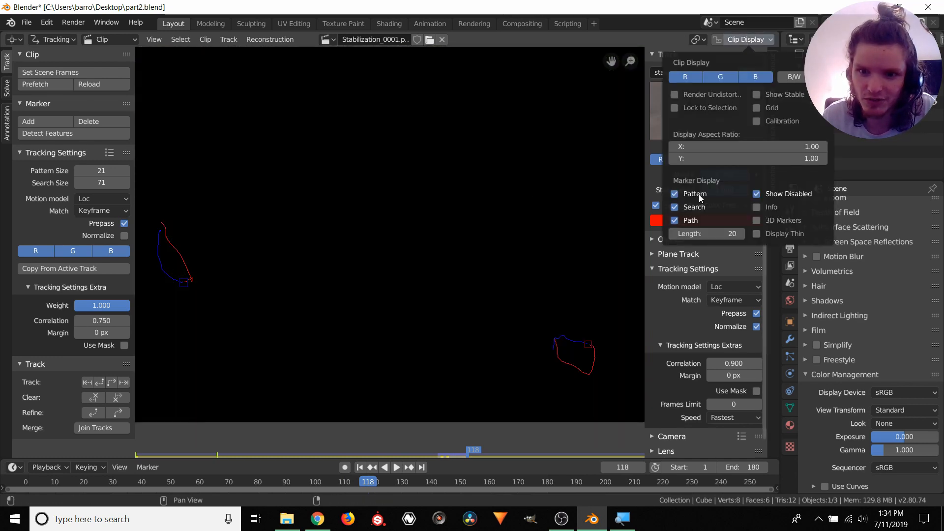
{"action": "left_click", "coordinate": [674, 221]}
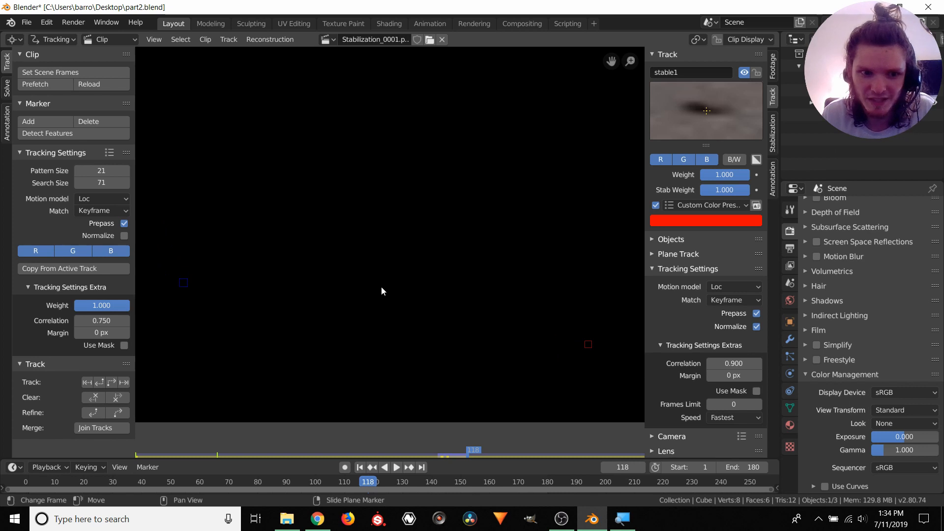
Play the muted clip on to frame 140 to watch the two markers, and select all tracks
{"action": "key", "text": "space"}
{"action": "key", "text": "space"}
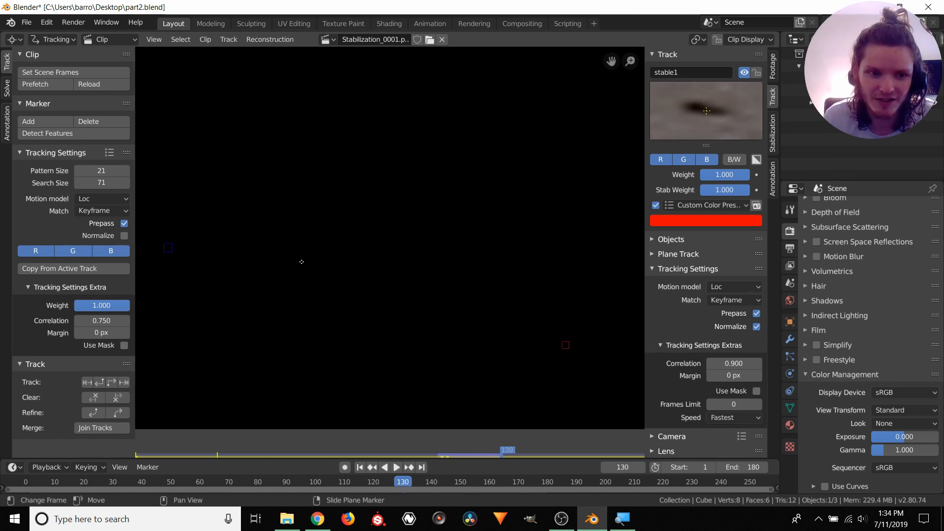
{"action": "key", "text": "space"}
{"action": "key", "text": "space"}
{"action": "key", "text": "a"}
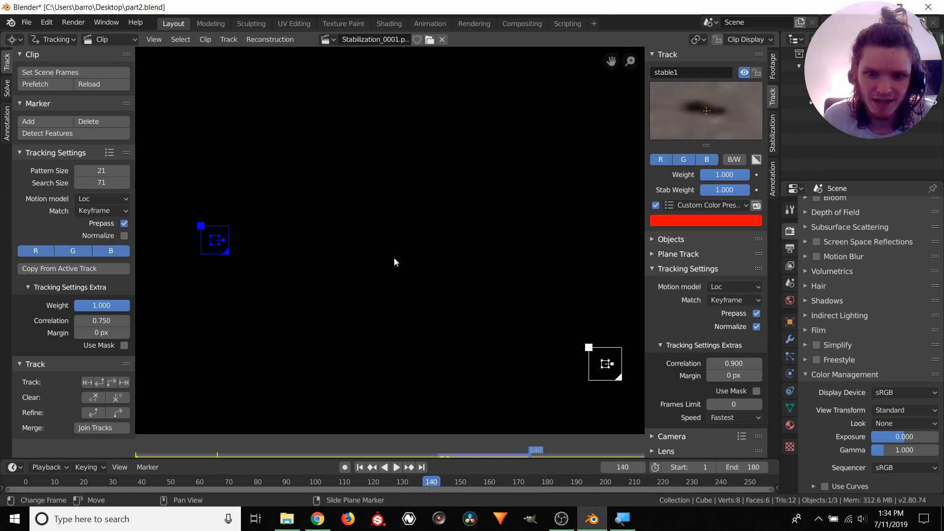
{"action": "middle_click_drag", "start_coordinate": [394, 258], "coordinate": [358, 230]}
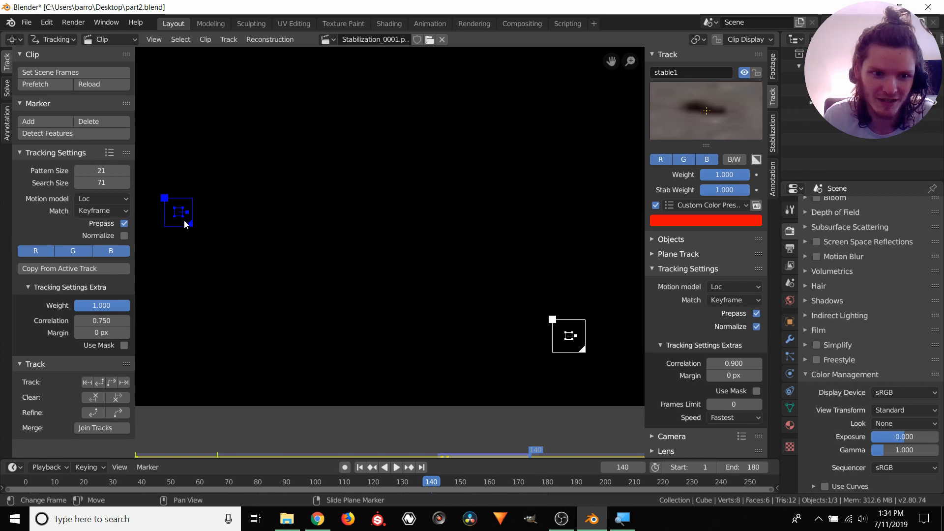
Inspect the stable2 marker's track settings and play the clip briefly to frame 146
{"action": "left_click", "coordinate": [172, 205]}
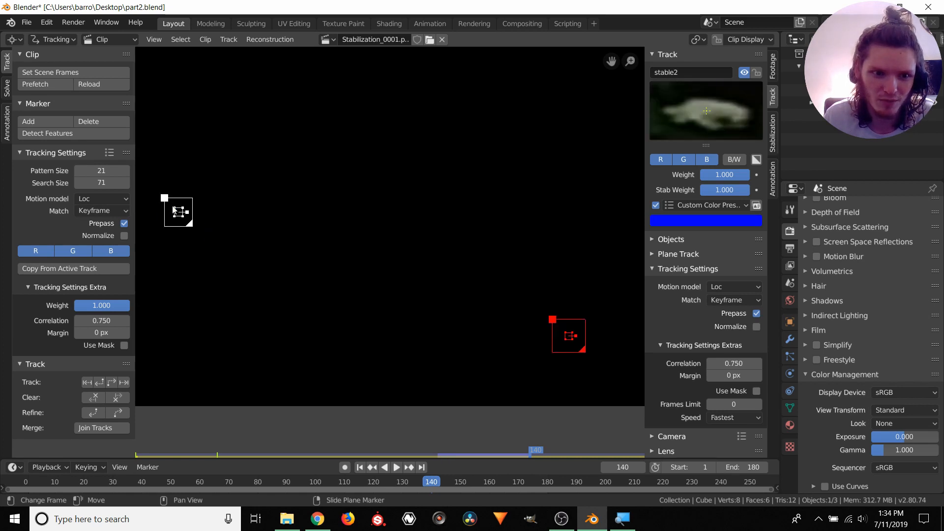
{"action": "left_click", "coordinate": [488, 271]}
{"action": "key", "text": "space"}
{"action": "key", "text": "space"}
Change the stable1 marker's custom color to orange with hue 0.116 and clear the marker selection
{"action": "left_click", "coordinate": [560, 343]}
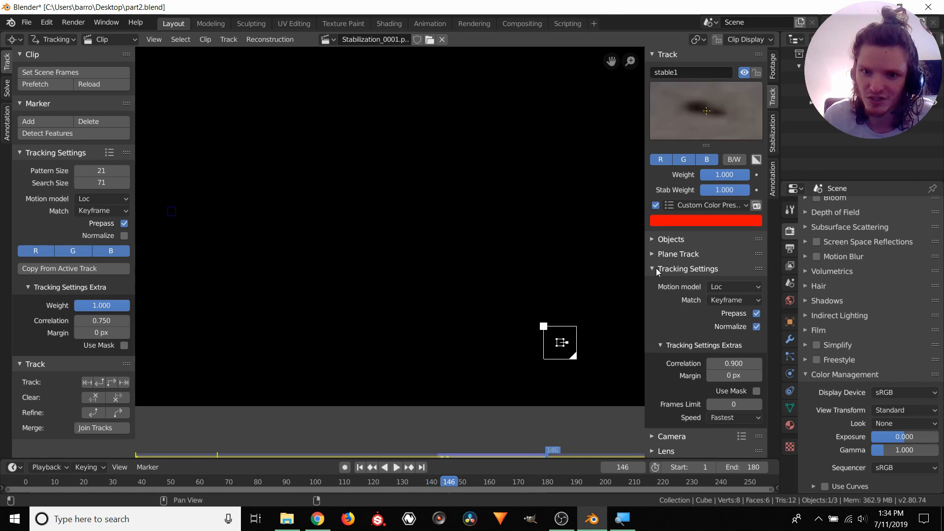
{"action": "left_click", "coordinate": [681, 220]}
{"action": "left_click", "coordinate": [721, 99]}
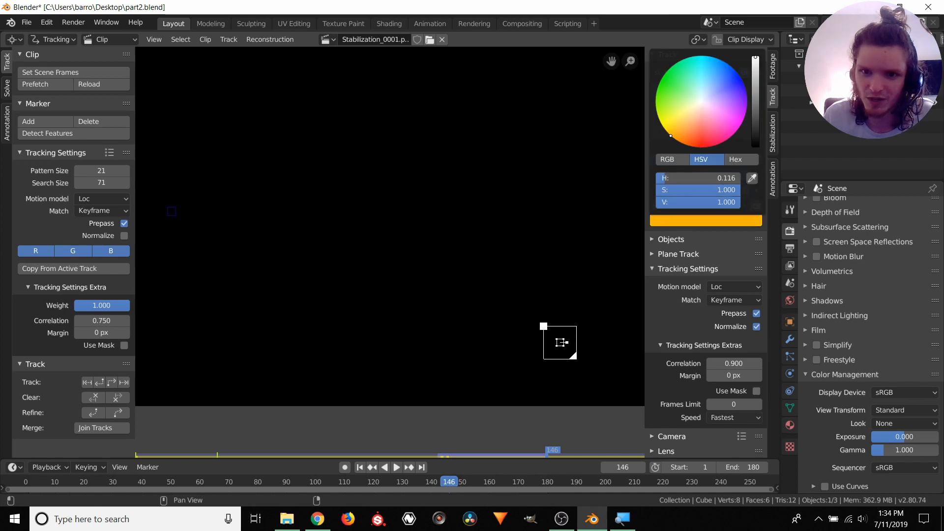
{"action": "left_click", "coordinate": [455, 263]}
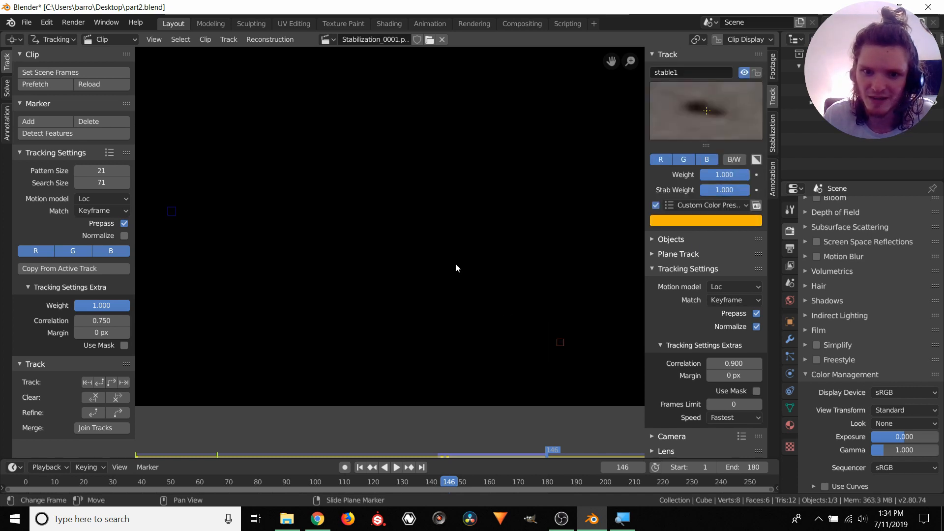
{"action": "left_click", "coordinate": [170, 217]}
{"action": "key", "text": "a"}
{"action": "left_click", "coordinate": [432, 255]}
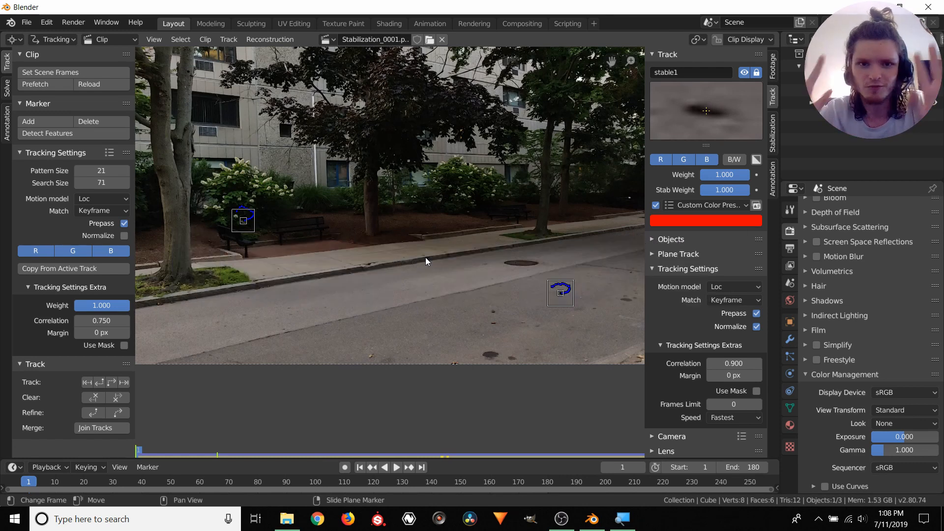
Open the 2D Stabilization settings and play the stabilized clip to review it, returning to the first frame
{"action": "left_click", "coordinate": [772, 133]}
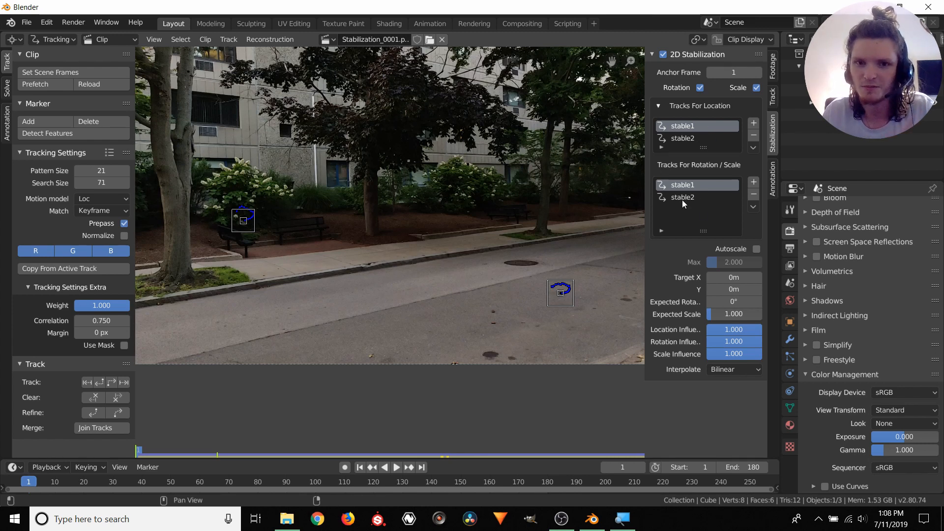
{"action": "middle_click_drag", "start_coordinate": [476, 262], "coordinate": [466, 278]}
{"action": "scroll", "coordinate": [466, 278], "scroll_direction": "down", "scroll_amount": 2}
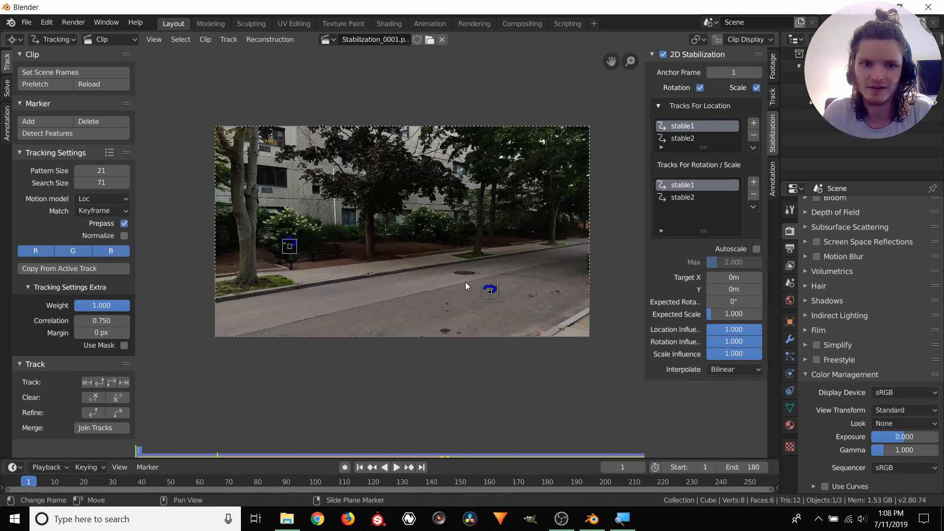
{"action": "key", "text": "space"}
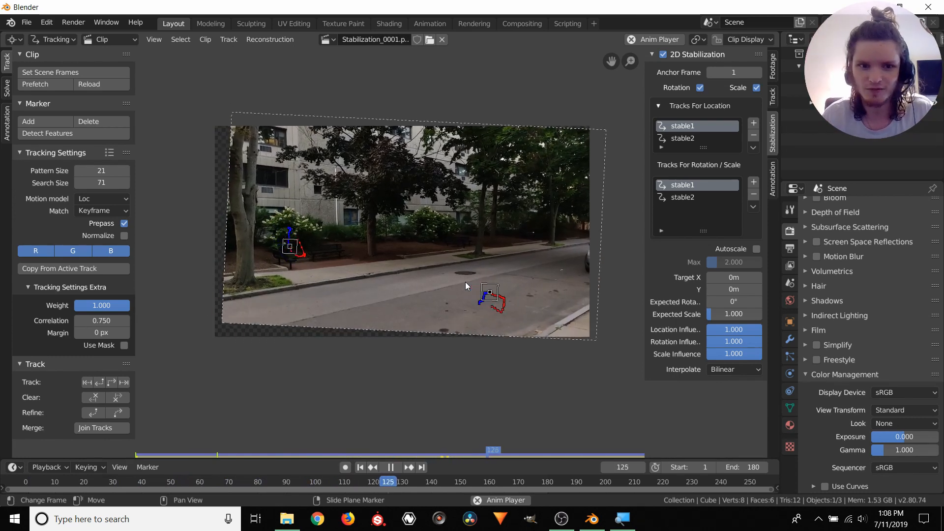
{"action": "key", "text": "space"}
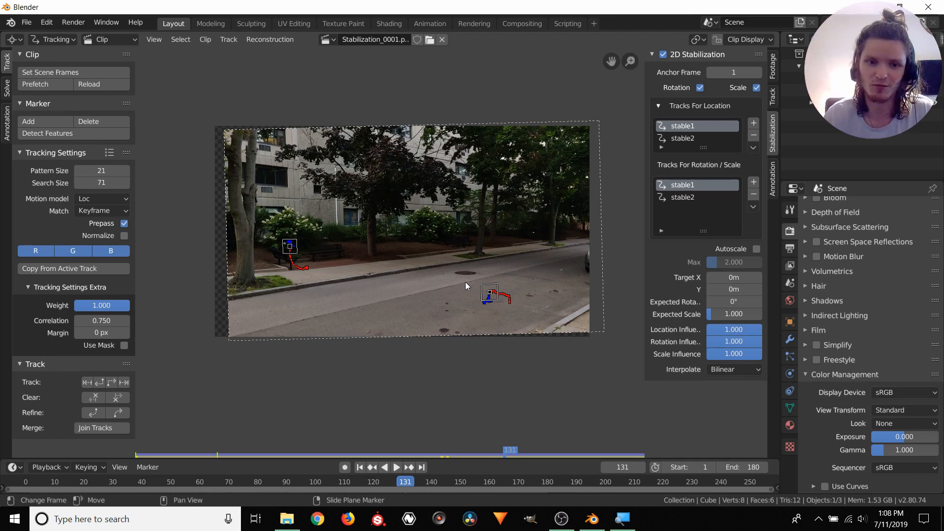
{"action": "key", "text": "space"}
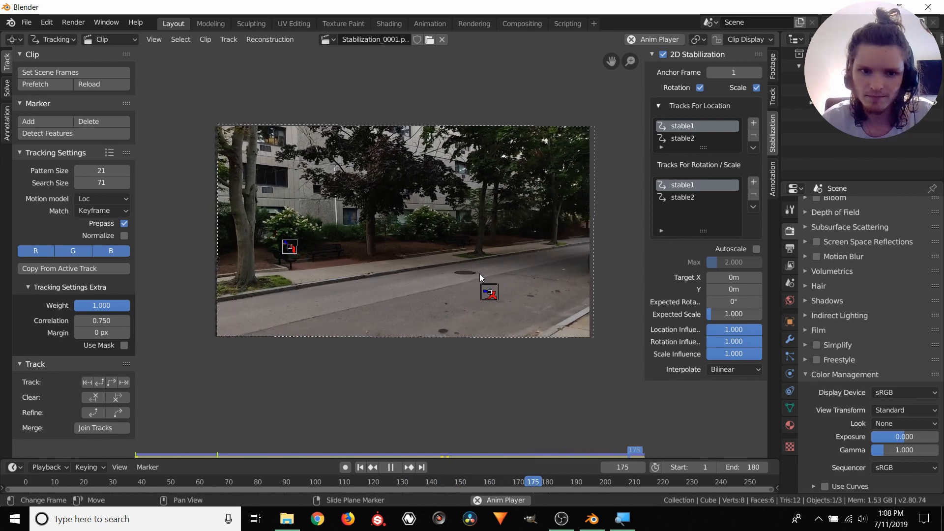
{"action": "key", "text": "space"}
{"action": "key", "text": "shift+Left"}
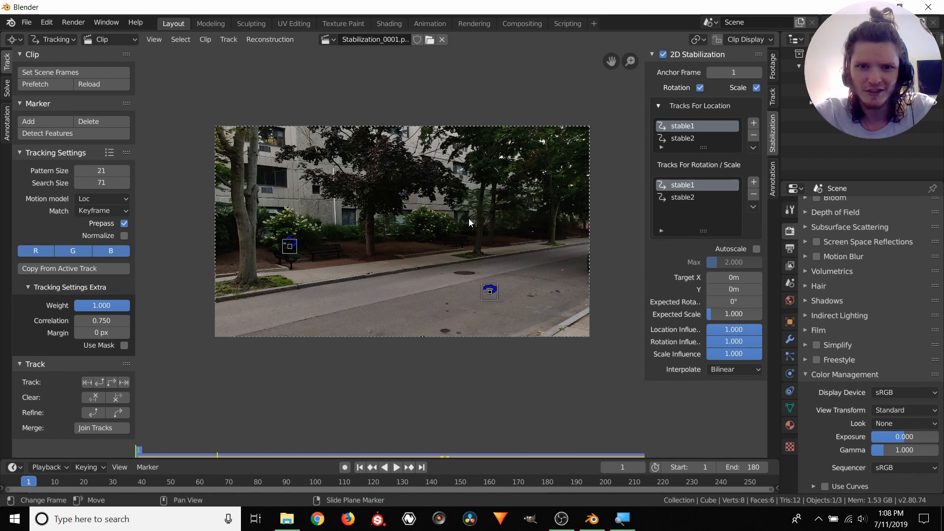
Play the stabilized clip to frame 34 and examine how the image moves within the frame edges
{"action": "key", "text": "space"}
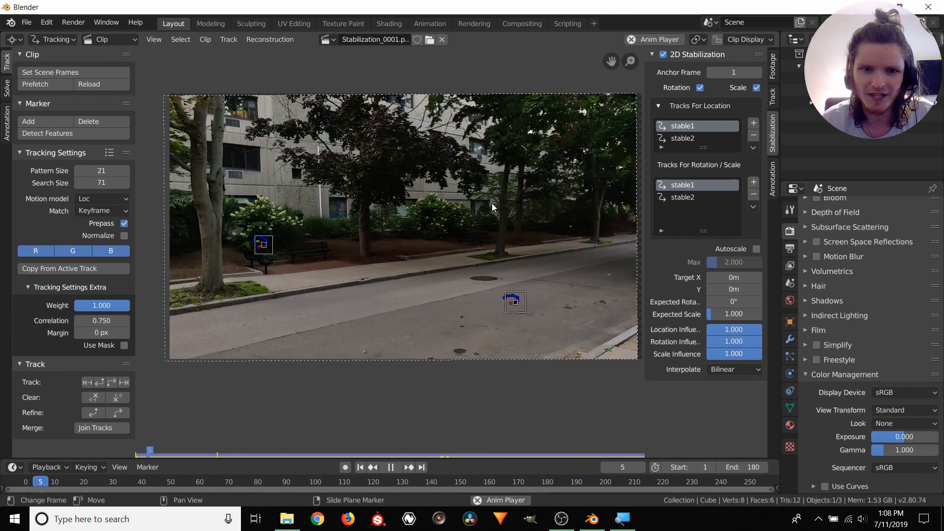
{"action": "key", "text": "space"}
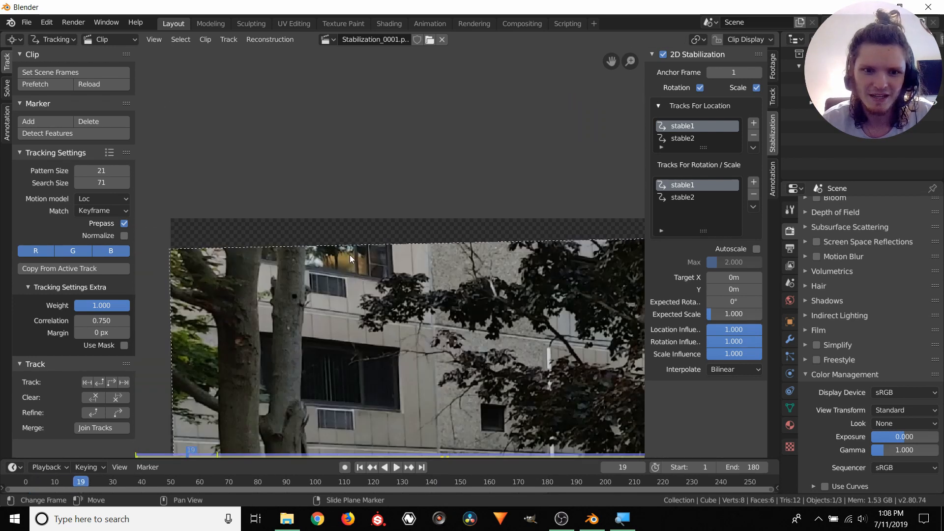
{"action": "scroll", "coordinate": [237, 214], "scroll_direction": "down", "scroll_amount": 6}
{"action": "middle_click_drag", "start_coordinate": [414, 282], "coordinate": [359, 247]}
{"action": "key", "text": "space"}
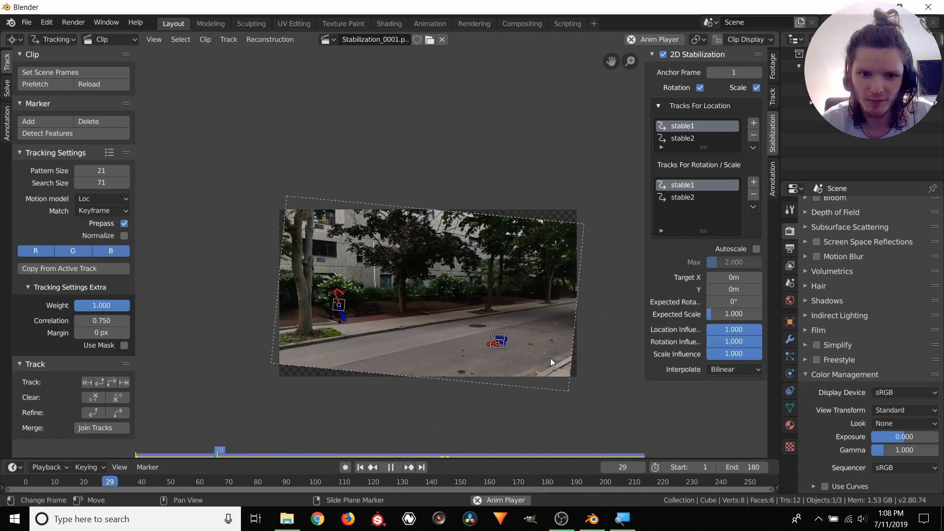
{"action": "key", "text": "space"}
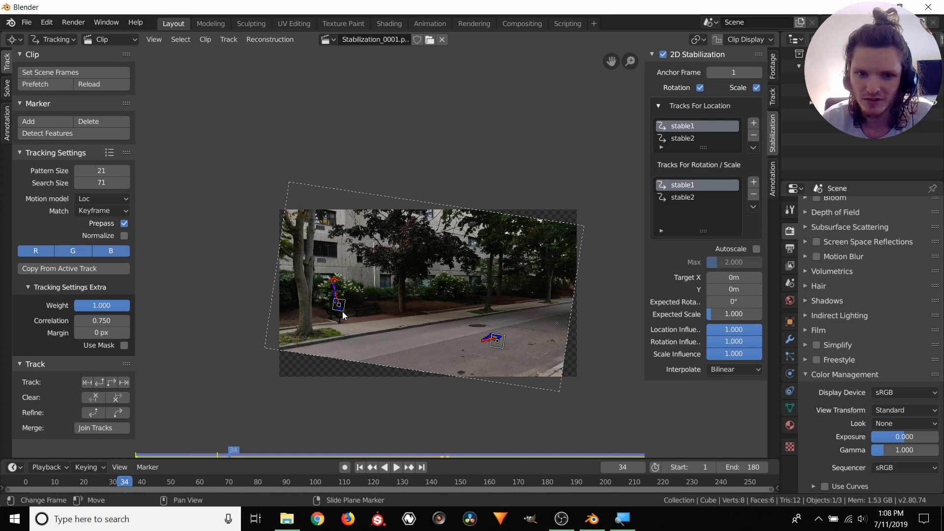
{"action": "middle_click_drag", "start_coordinate": [431, 291], "coordinate": [418, 290]}
{"action": "scroll", "coordinate": [429, 252], "scroll_direction": "up", "scroll_amount": 1}
{"action": "middle_click_drag", "start_coordinate": [465, 271], "coordinate": [397, 255]}
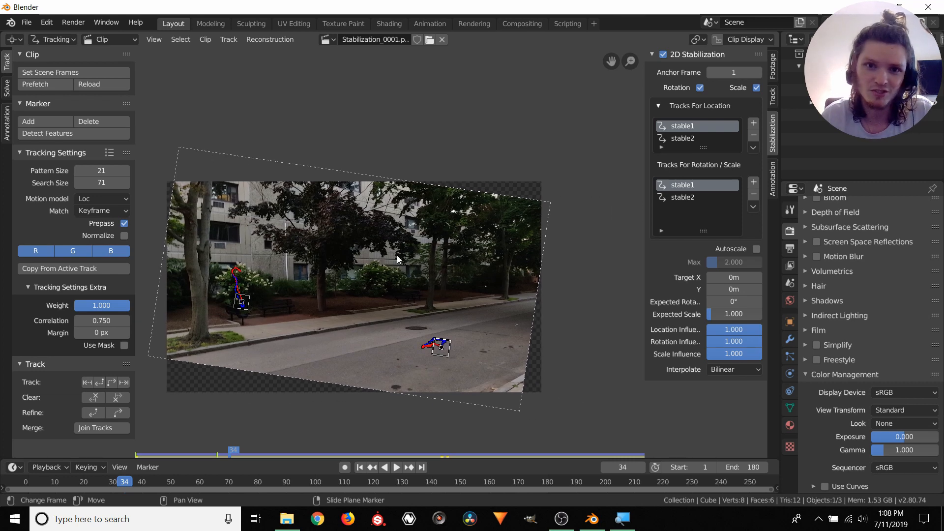
Turn on Autoscale for the 2D stabilization and play the clip to check the cropping
{"action": "left_click", "coordinate": [756, 249]}
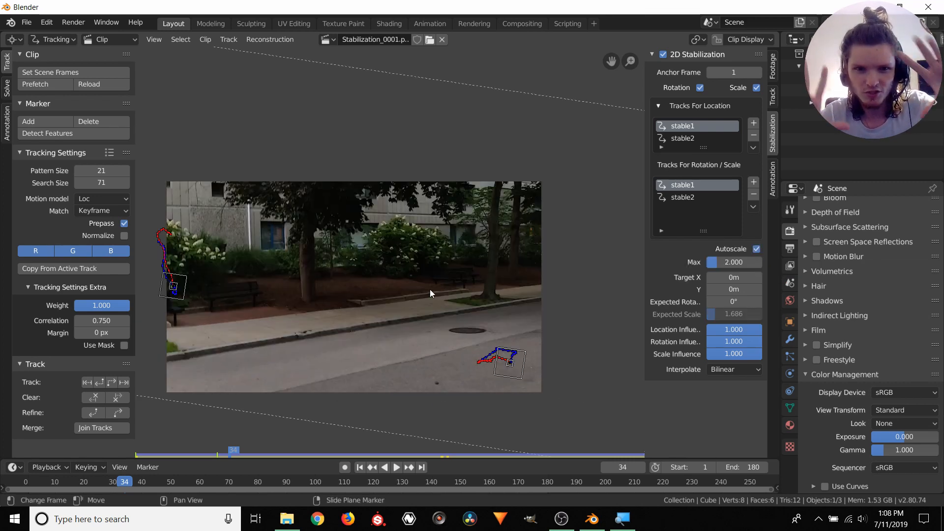
{"action": "key", "text": "ctrl+shift+space"}
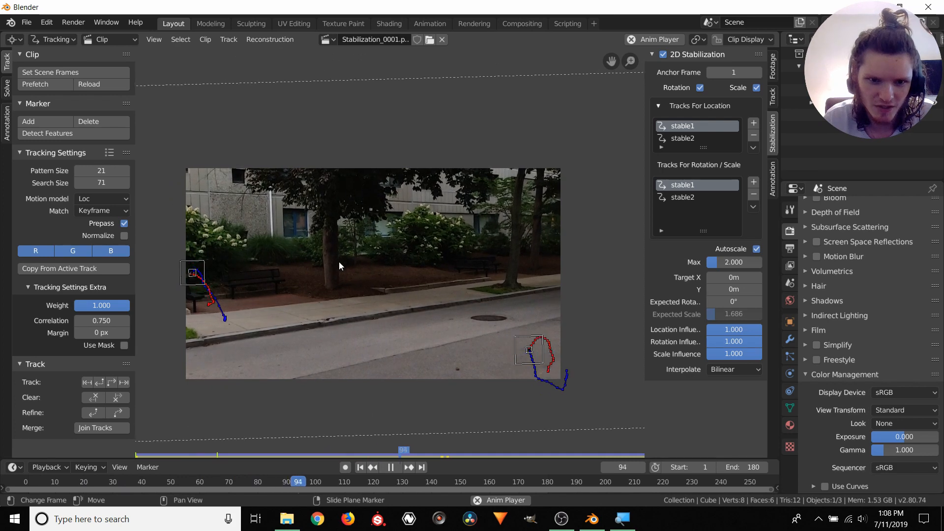
{"action": "scroll", "coordinate": [328, 275], "scroll_direction": "up", "scroll_amount": 6}
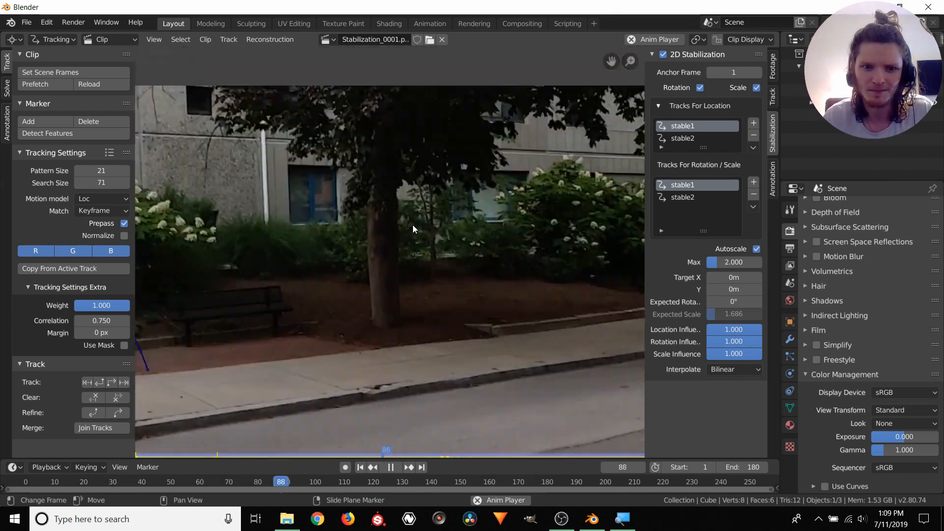
{"action": "scroll", "coordinate": [435, 265], "scroll_direction": "down", "scroll_amount": 3}
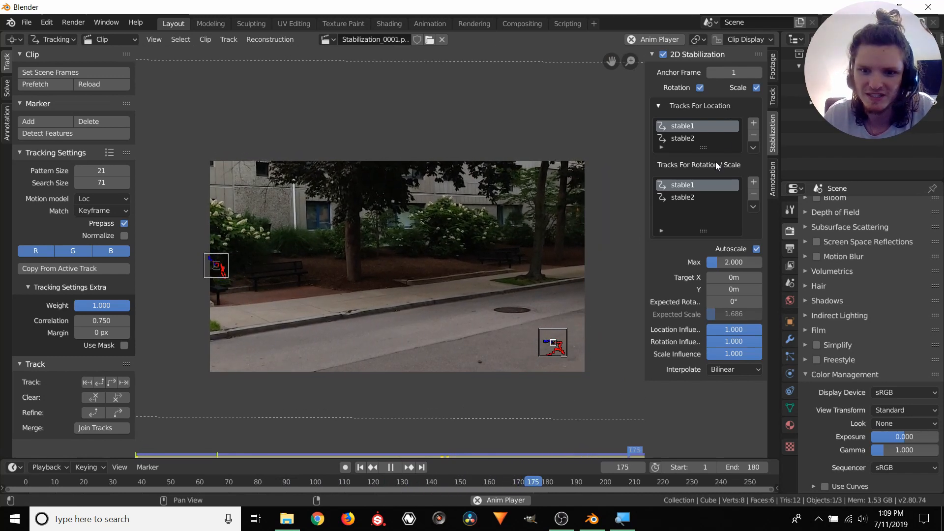
{"action": "key", "text": "Escape"}
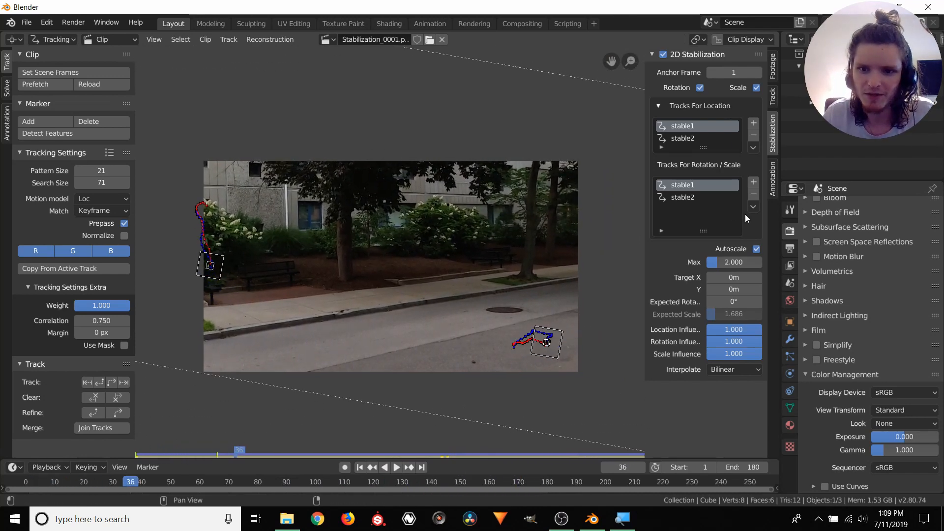
Turn off Autoscale and reset the Expected Scale to 1.000 at frame 1
{"action": "left_click", "coordinate": [757, 248]}
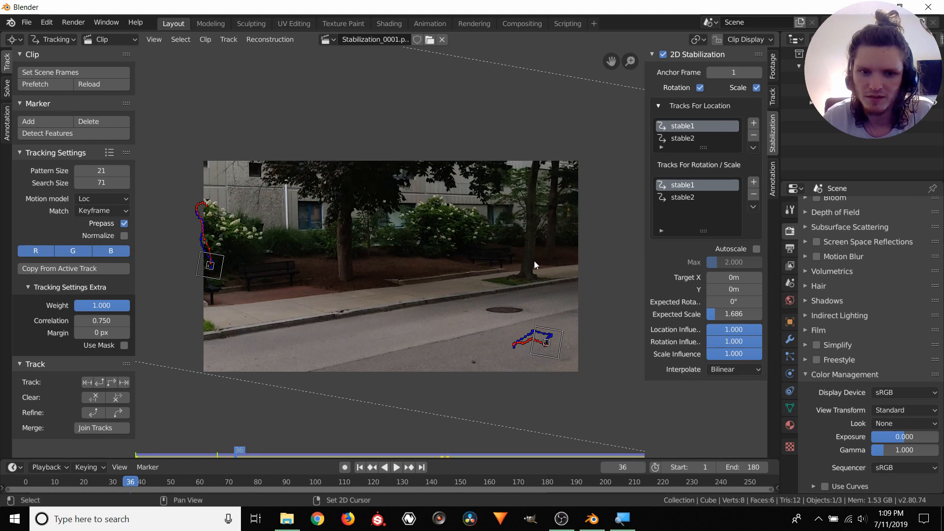
{"action": "key", "text": "shift+Left"}
{"action": "scroll", "coordinate": [534, 260], "scroll_direction": "up", "scroll_amount": 1}
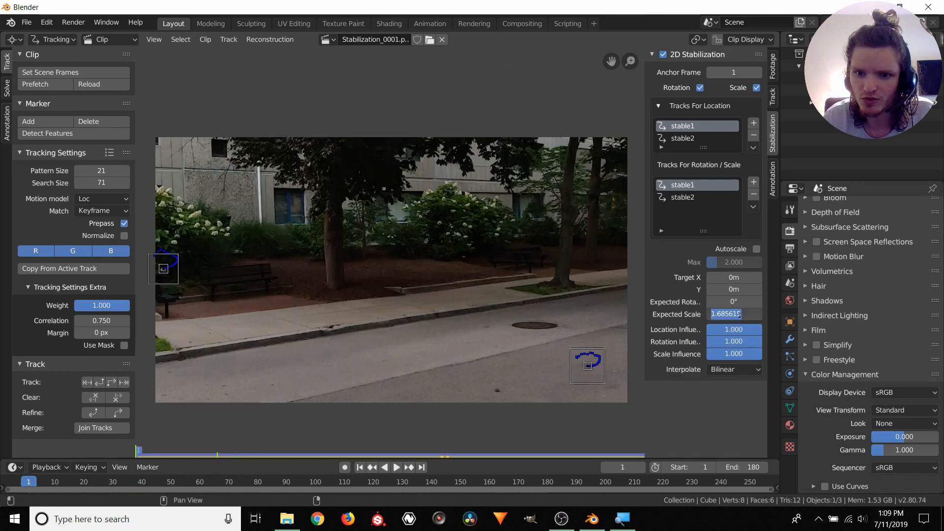
{"action": "key", "text": "Return"}
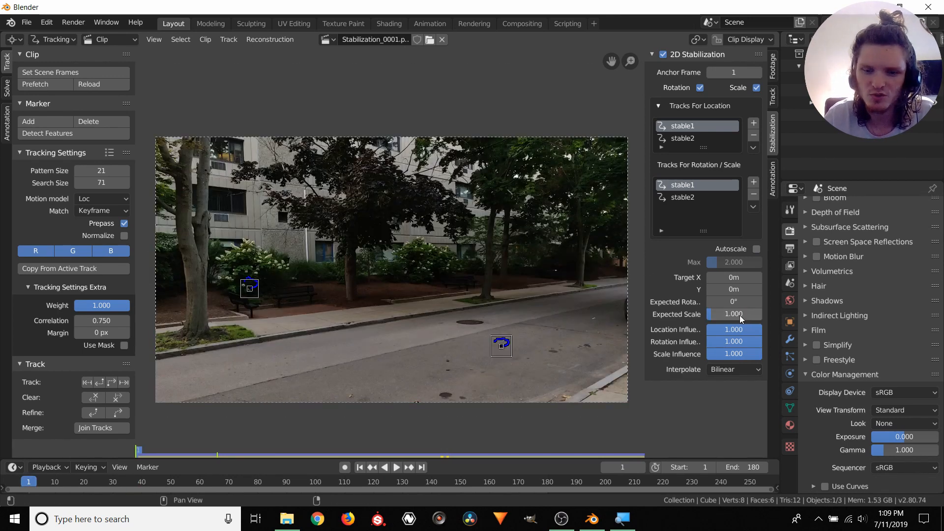
Try an Expected Rotation of about 1.1° at frame 24 and undo the change
{"action": "key", "text": "space"}
{"action": "scroll", "coordinate": [479, 311], "scroll_direction": "down", "scroll_amount": 1}
{"action": "key", "text": "space"}
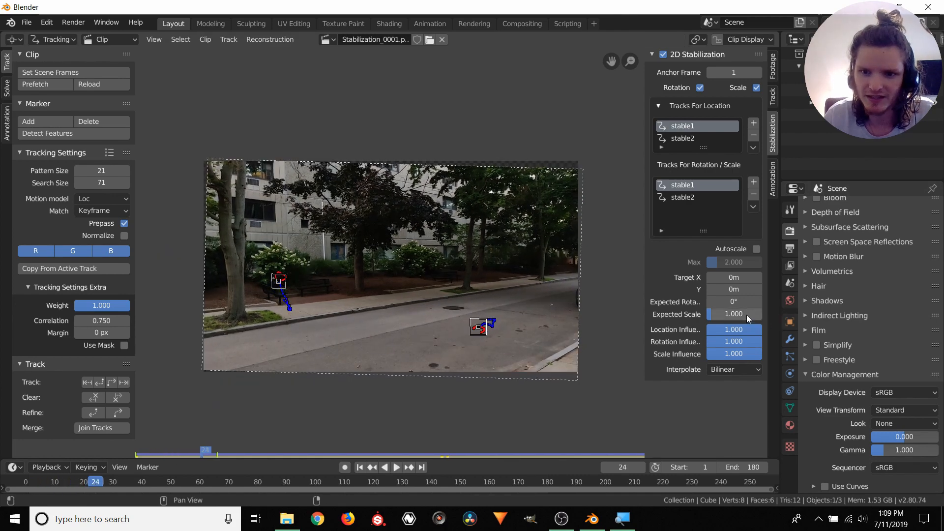
{"action": "mouse_move", "coordinate": [748, 316]}
{"action": "left_mouse_down"}
{"action": "mouse_move", "coordinate": [722, 315]}
{"action": "mouse_move", "coordinate": [758, 301]}
{"action": "left_mouse_up"}
{"action": "key", "text": "ctrl+z"}
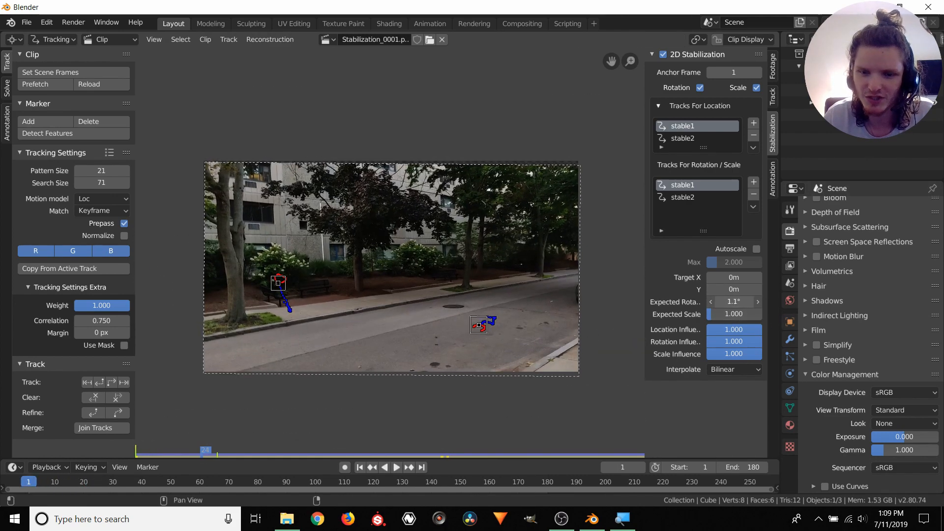
{"action": "key", "text": "ctrl+z"}
Play the clip to a strongly tilted frame and set the stabilization's Anchor Frame to 49
{"action": "key", "text": "space"}
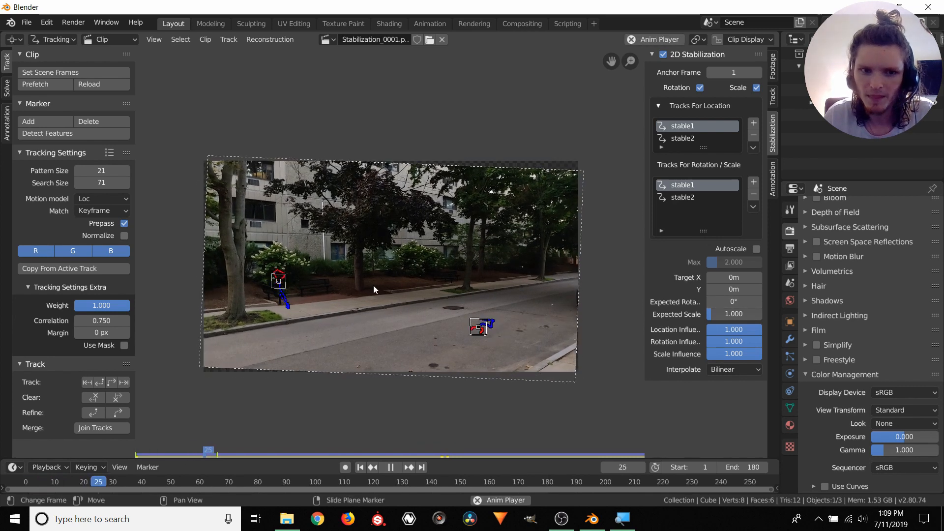
{"action": "key", "text": "Escape"}
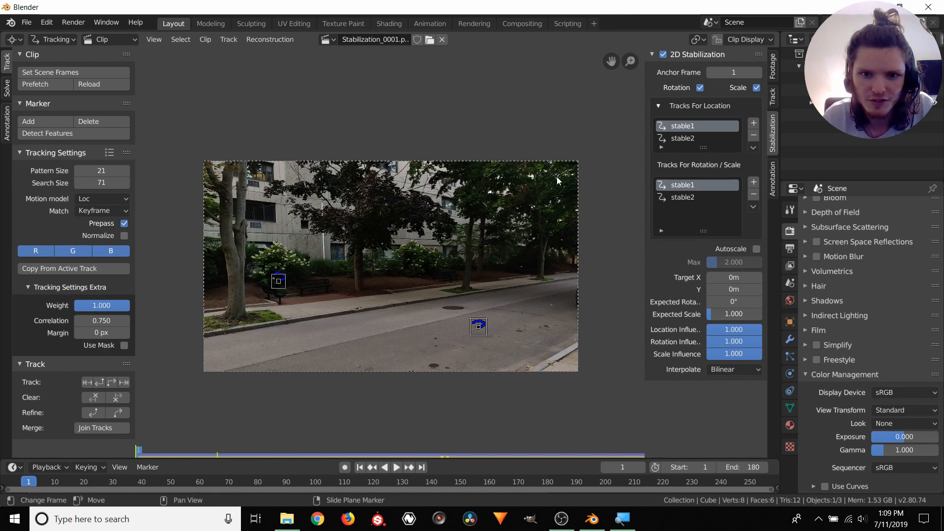
{"action": "key", "text": "space"}
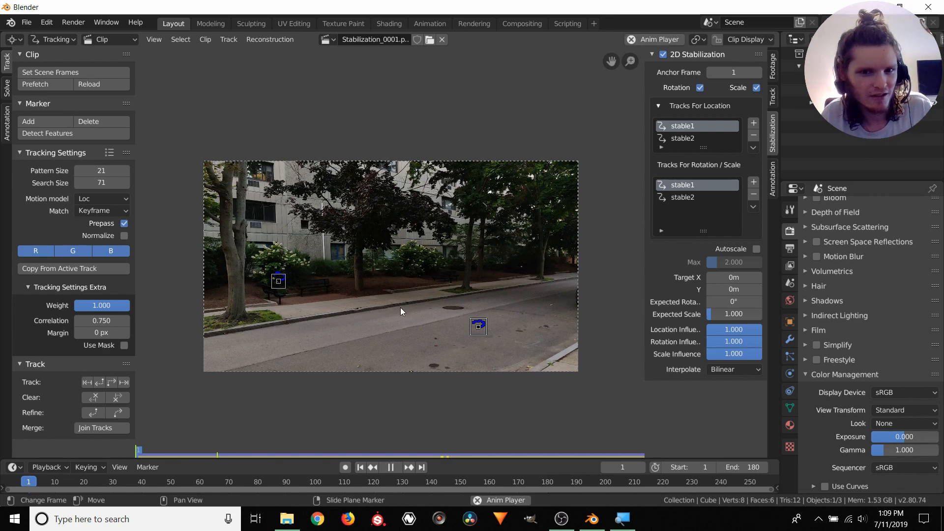
{"action": "key", "text": "space"}
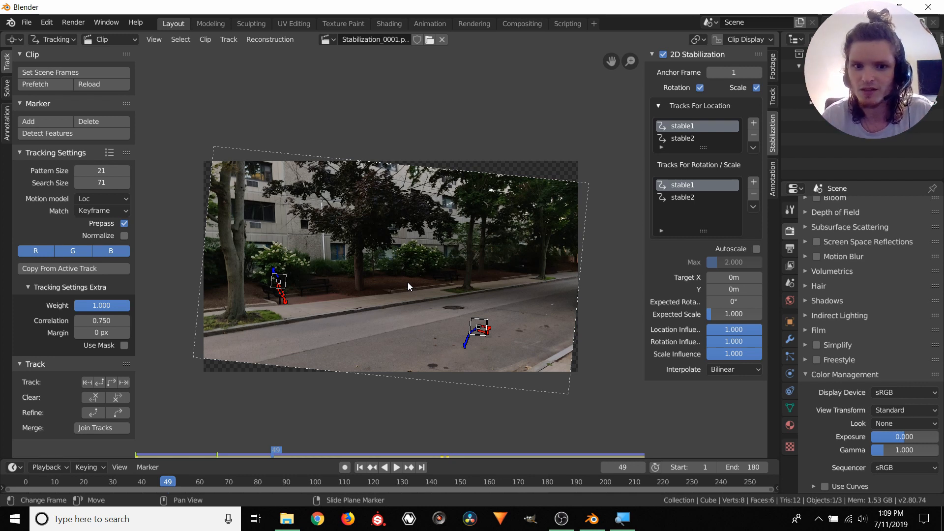
{"action": "left_click", "coordinate": [729, 71]}
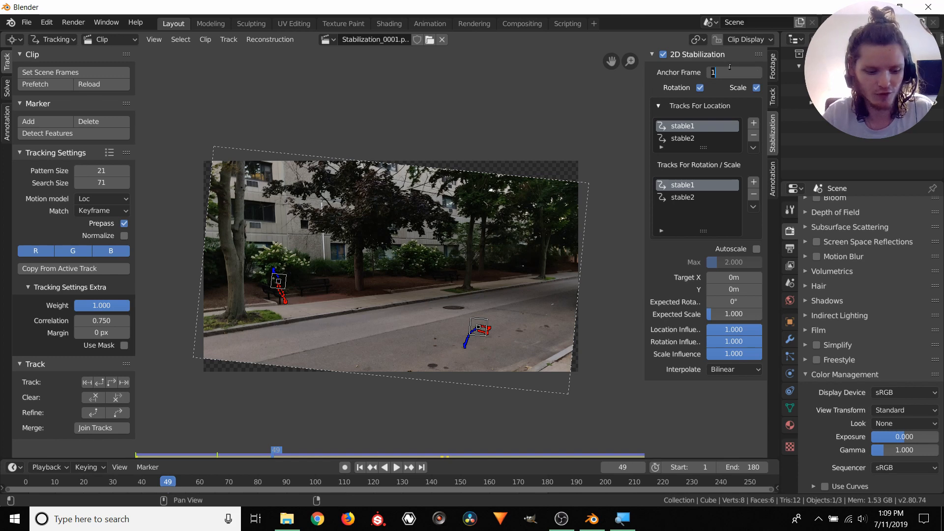
{"action": "key", "text": "Return"}
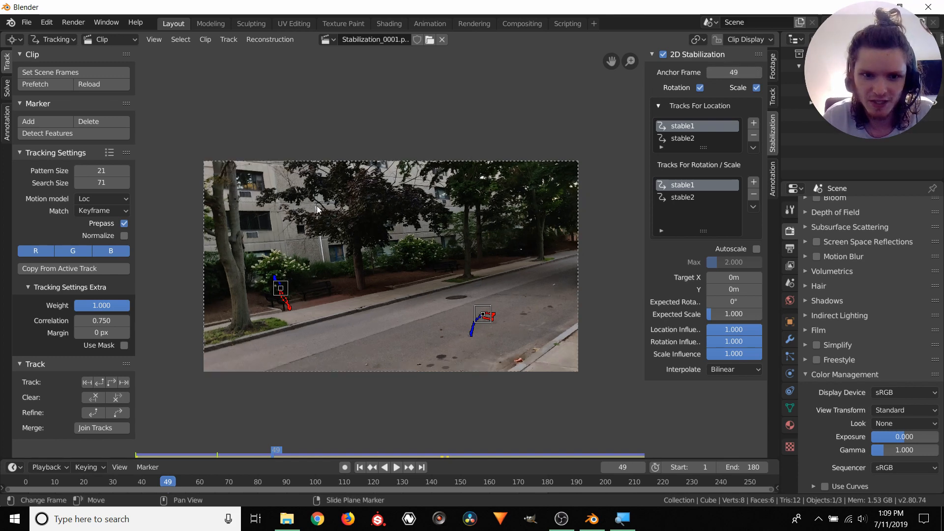
Play the clip to check the stabilization from the current anchor frame and return to frame 1
{"action": "key", "text": "space"}
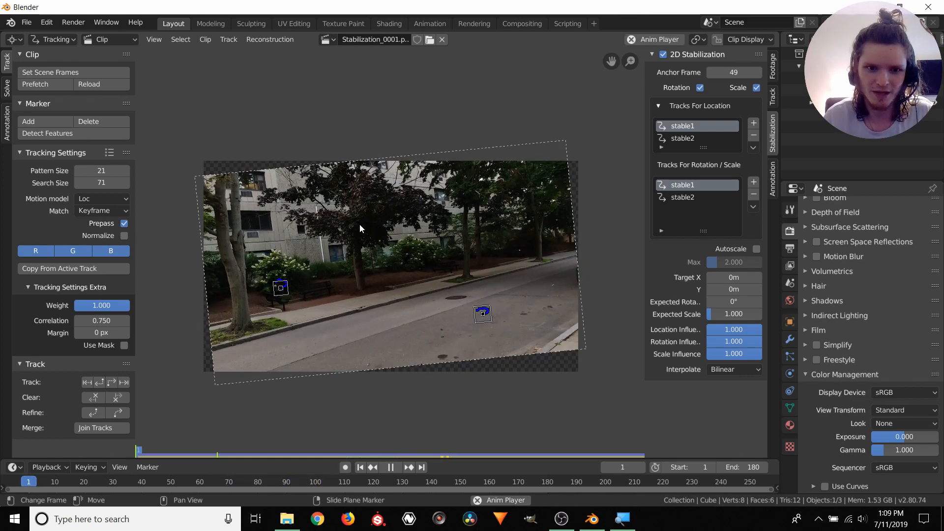
{"action": "key", "text": "space"}
{"action": "key", "text": "shift+Left"}
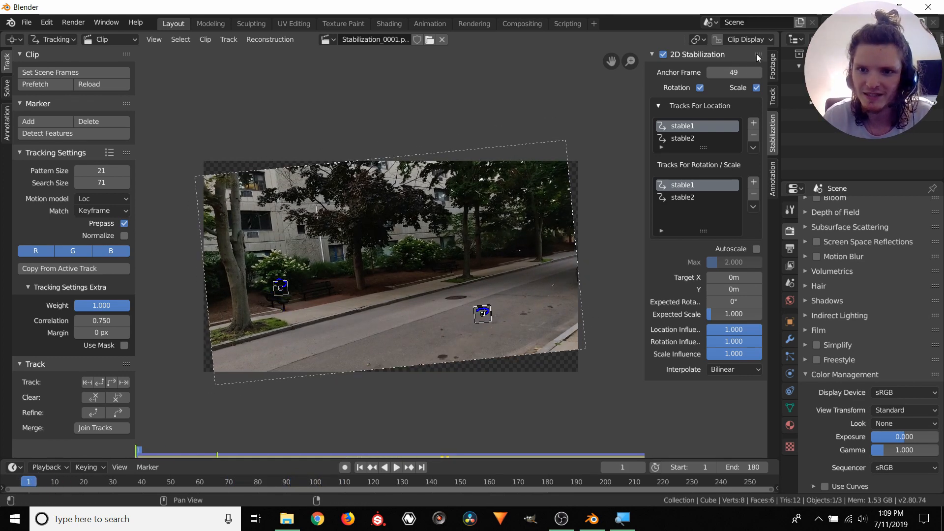
Set the stabilization's Anchor Frame to 1 and play the clip to check the result
{"action": "mouse_move", "coordinate": [725, 72]}
{"action": "left_mouse_down"}
{"action": "mouse_move", "coordinate": [754, 72]}
{"action": "mouse_move", "coordinate": [724, 72]}
{"action": "left_mouse_up"}
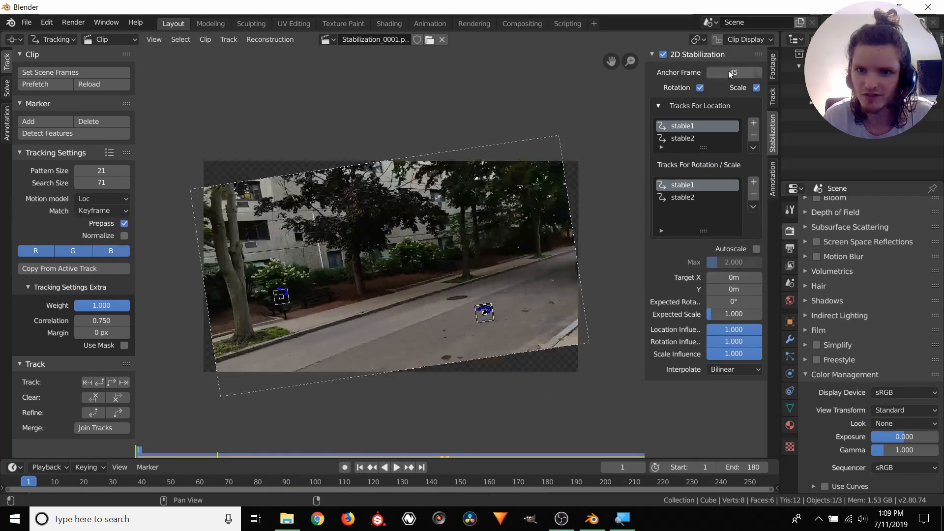
{"action": "left_click", "coordinate": [740, 73]}
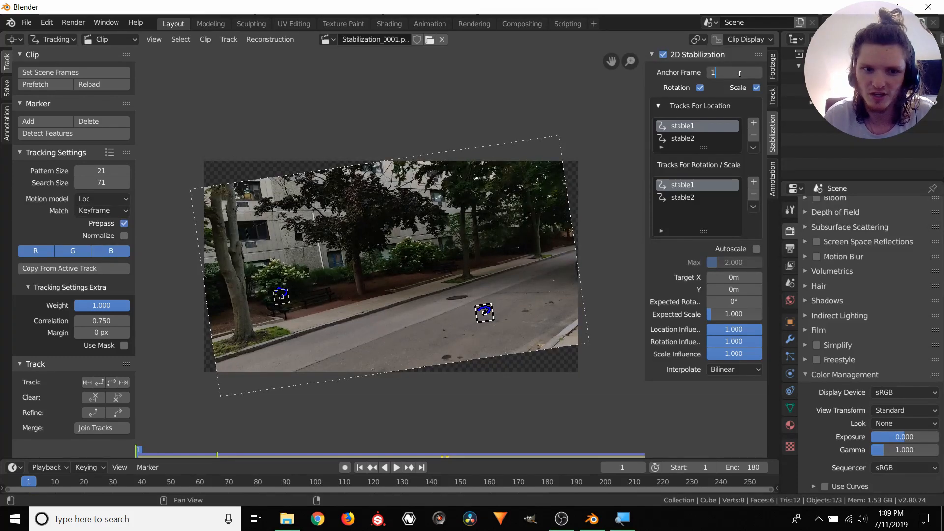
{"action": "key", "text": "Return"}
{"action": "key", "text": "space"}
{"action": "key", "text": "space"}
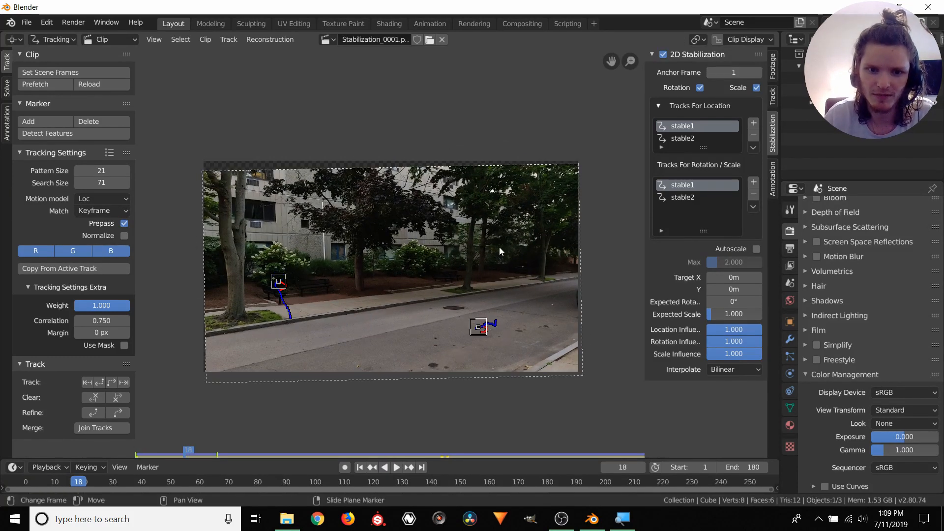
{"action": "key", "text": "space"}
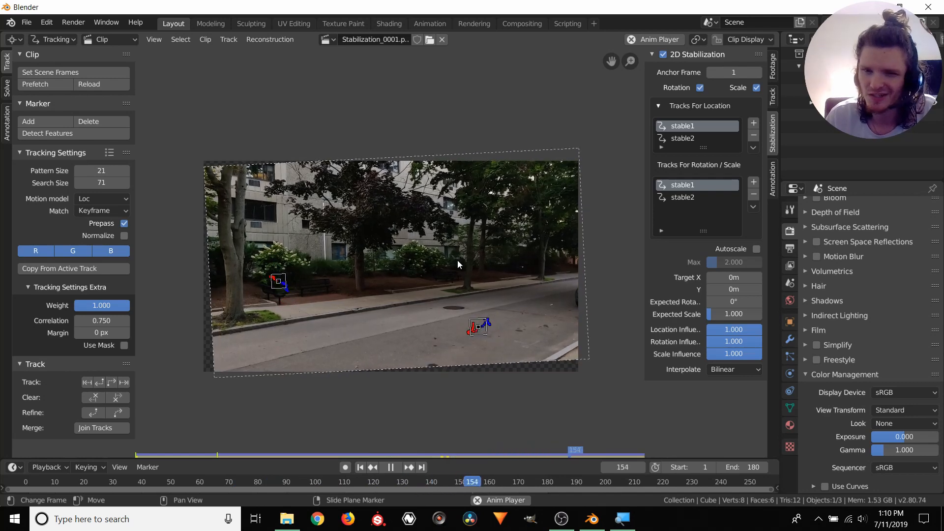
{"action": "key", "text": "space"}
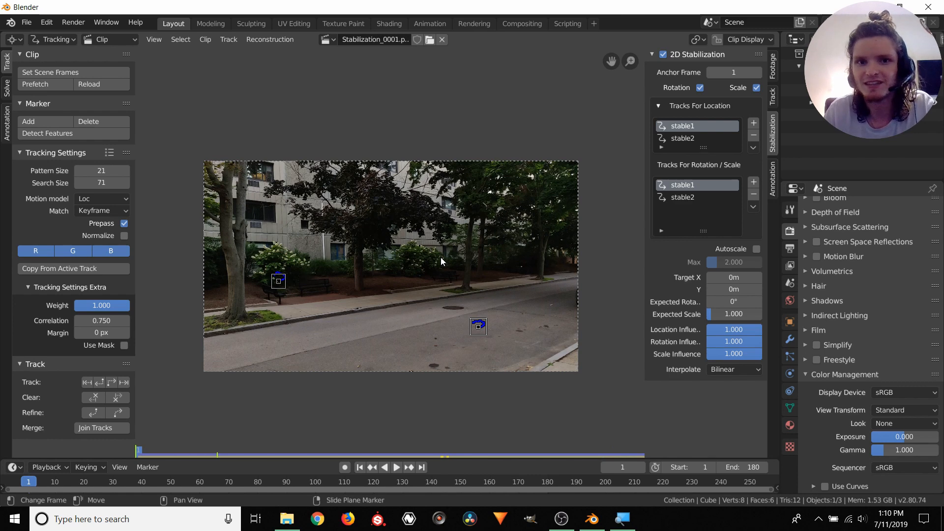
Look at the Compositing workspace and the 3D Viewport in Layout, and switch the area back to the Movie Clip Editor
{"action": "left_click", "coordinate": [515, 25]}
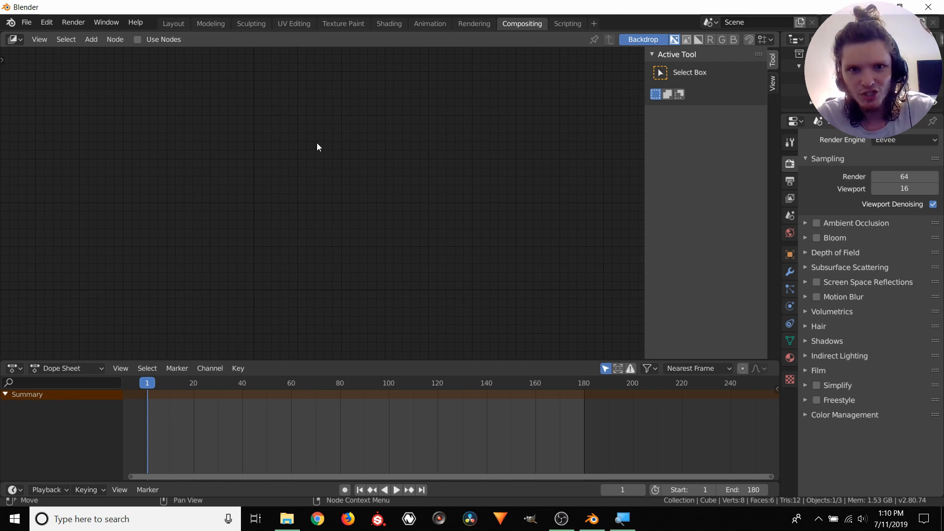
{"action": "left_click", "coordinate": [177, 23]}
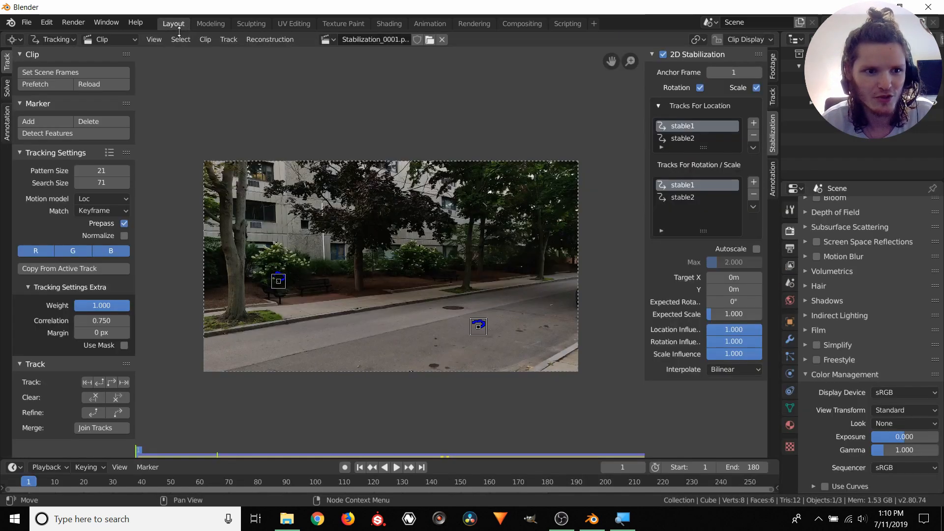
{"action": "left_click", "coordinate": [23, 39]}
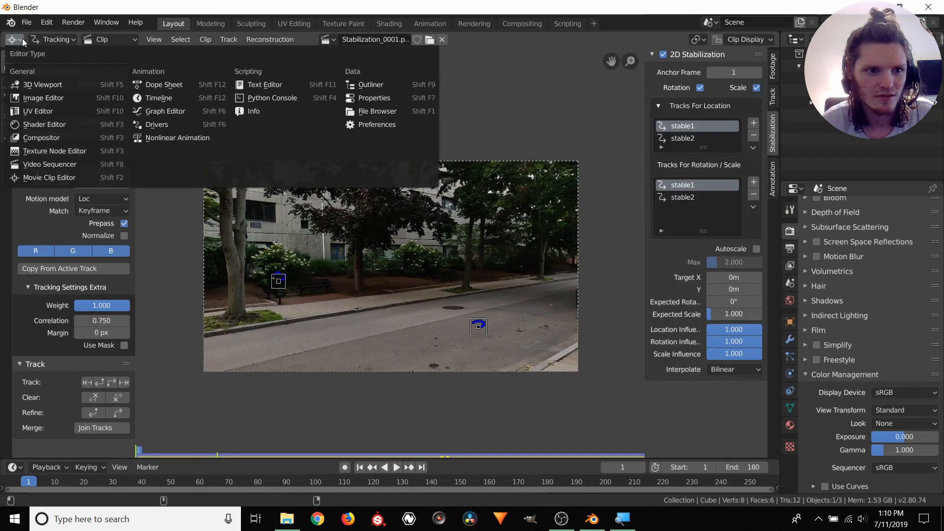
{"action": "left_click", "coordinate": [41, 81]}
{"action": "middle_click_drag", "start_coordinate": [422, 242], "coordinate": [429, 221]}
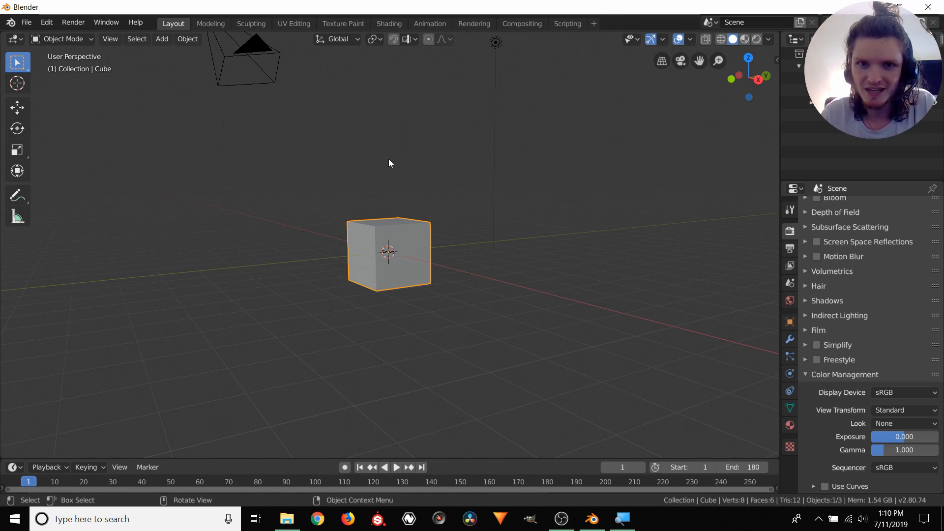
{"action": "left_click", "coordinate": [25, 38]}
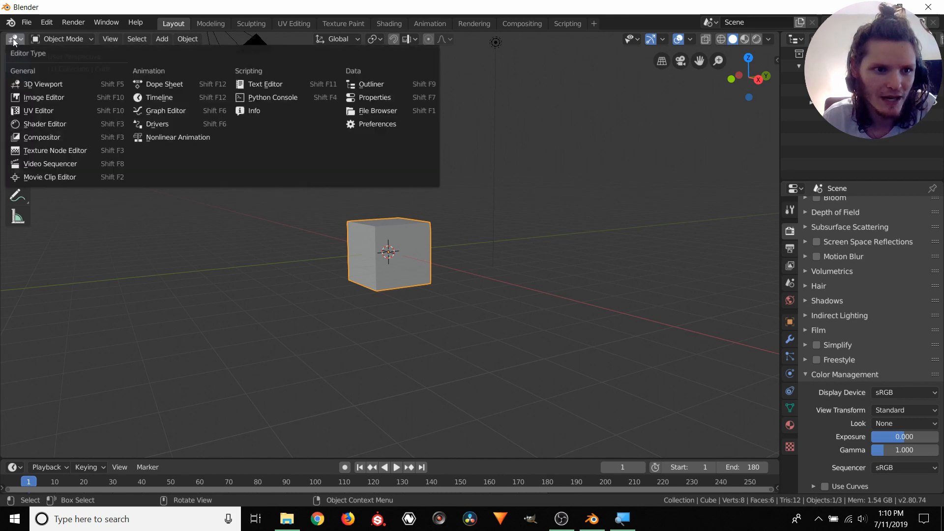
{"action": "left_click", "coordinate": [60, 179]}
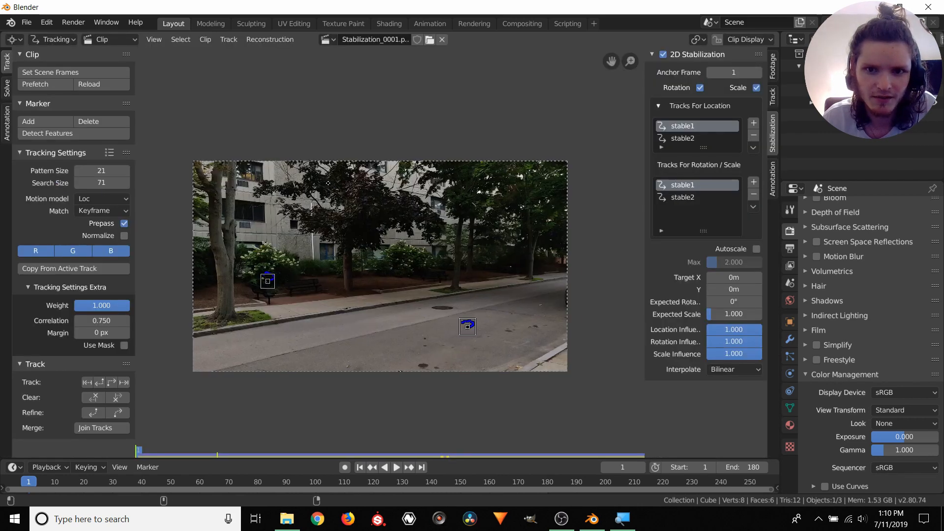
Enable Use Nodes in the Compositing workspace and move the Render Layers and Composite nodes apart
{"action": "left_click", "coordinate": [522, 23]}
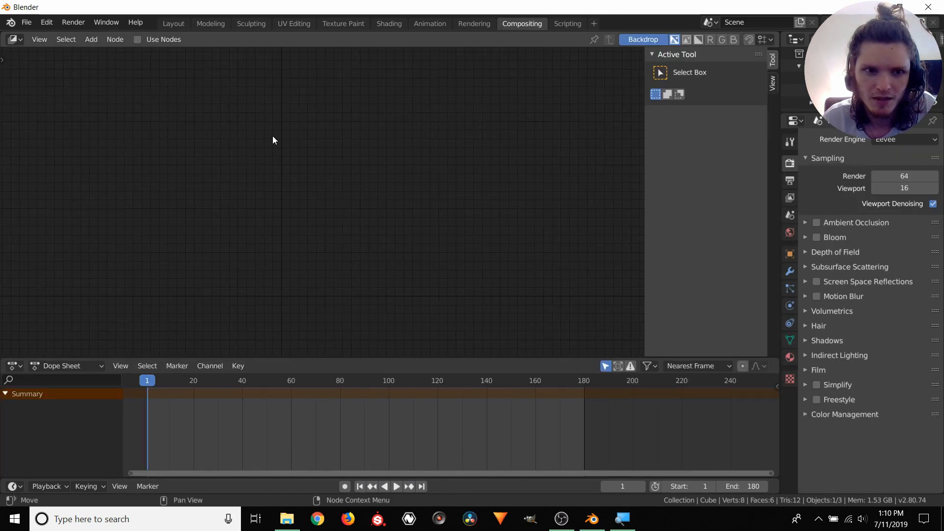
{"action": "left_click", "coordinate": [137, 39]}
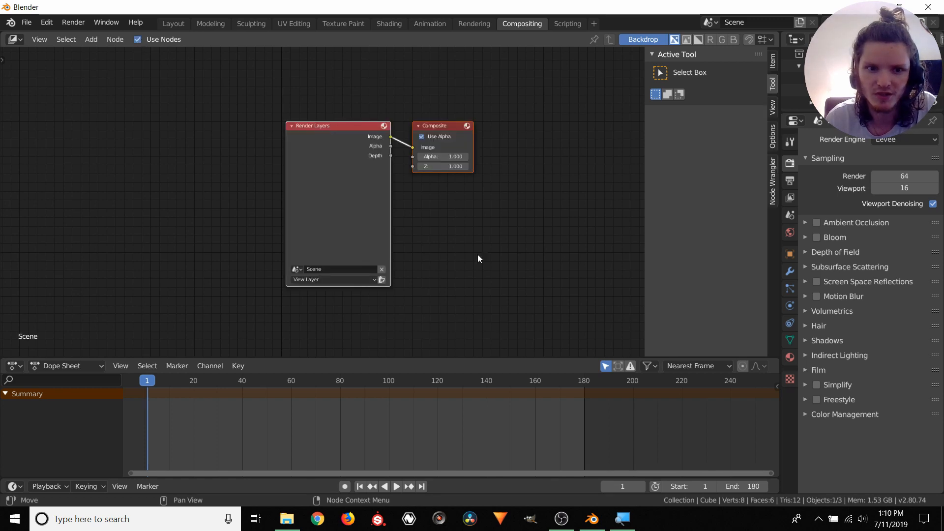
{"action": "left_click_drag", "start_coordinate": [365, 126], "coordinate": [235, 127]}
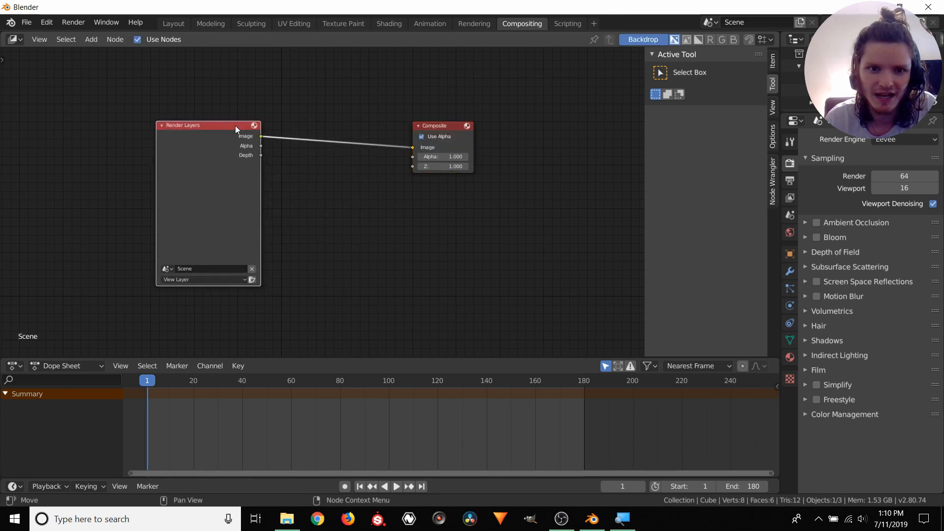
{"action": "left_click", "coordinate": [444, 125]}
{"action": "left_click_drag", "start_coordinate": [444, 125], "coordinate": [533, 125]}
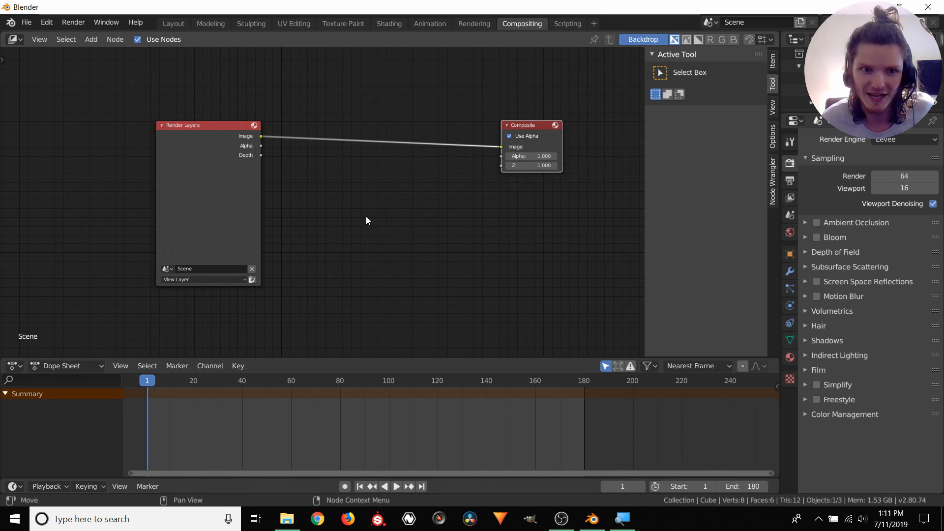
Delete the Render Layers node from the compositing tree
{"action": "left_click_drag", "start_coordinate": [203, 128], "coordinate": [196, 121]}
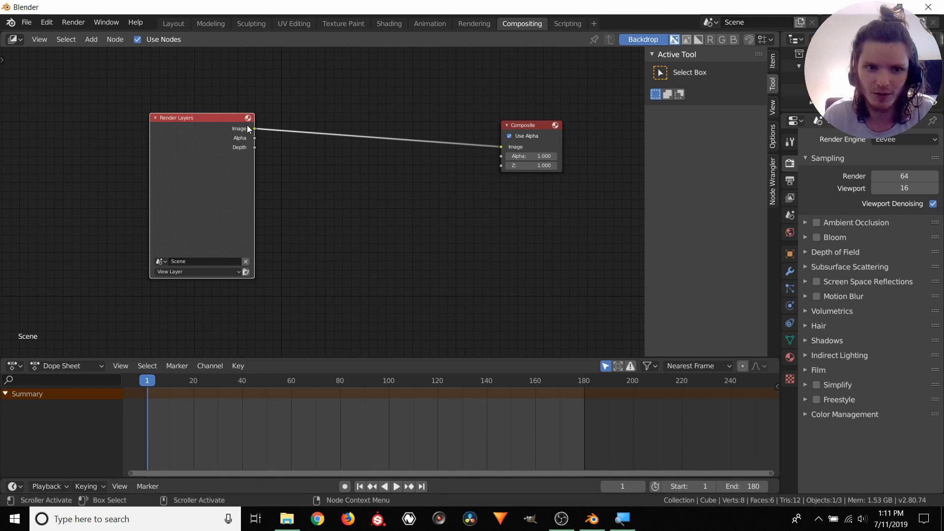
{"action": "key", "text": "x"}
{"action": "middle_click_drag", "start_coordinate": [256, 129], "coordinate": [283, 142]}
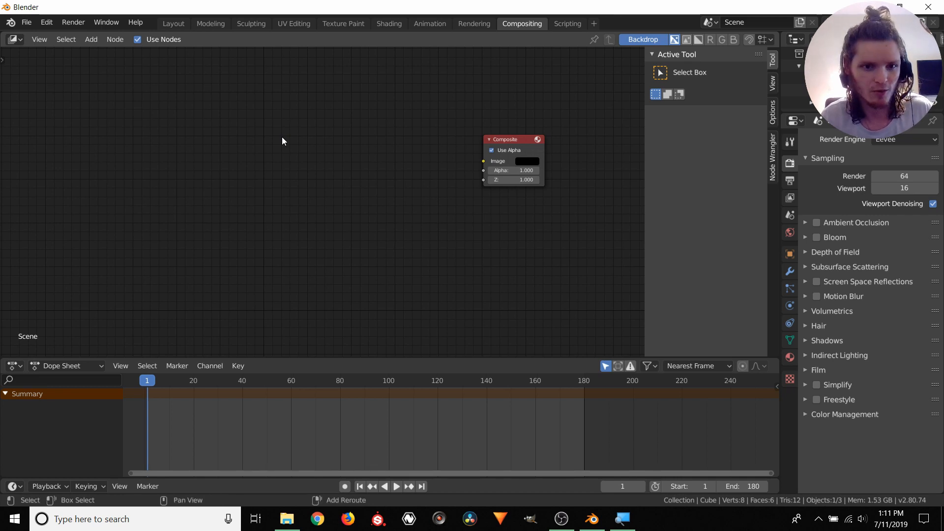
Add an Image input node well to the left of the Composite node
{"action": "key", "text": "shift+a"}
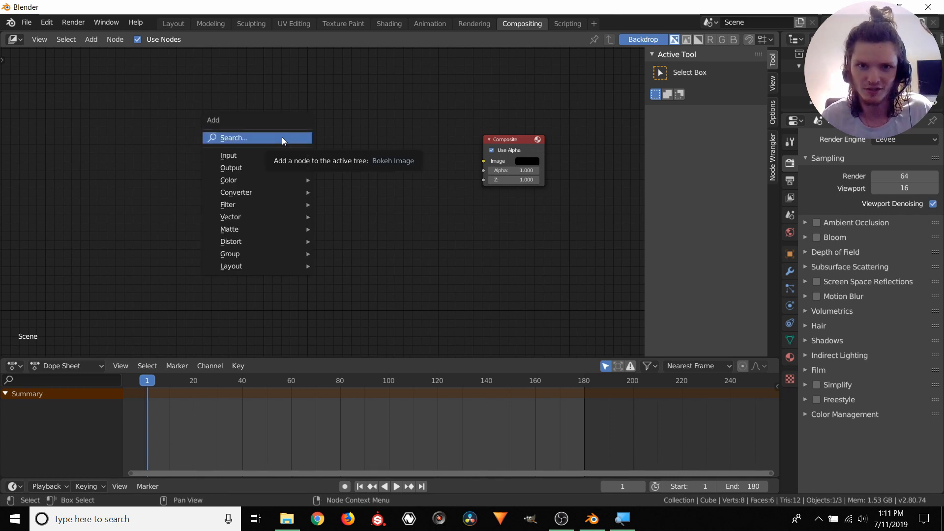
{"action": "left_click", "coordinate": [281, 138]}
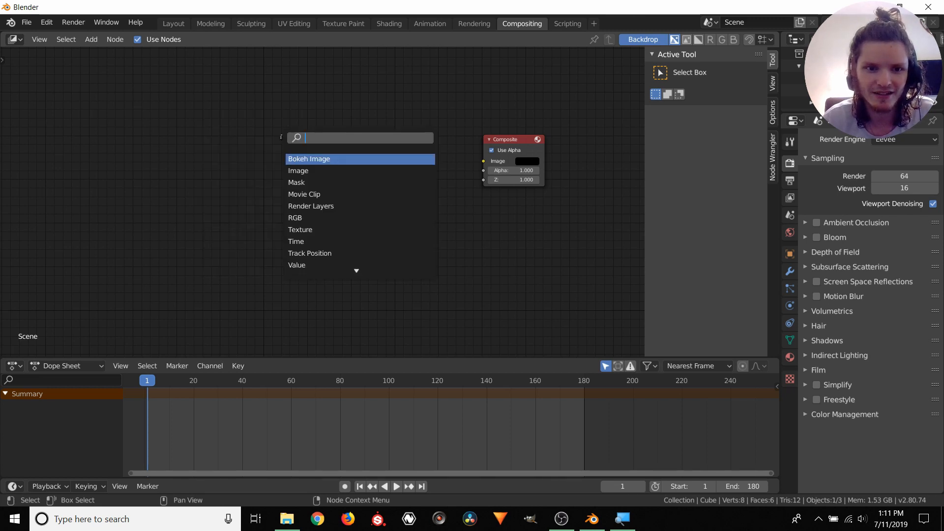
{"action": "type", "text": "image"}
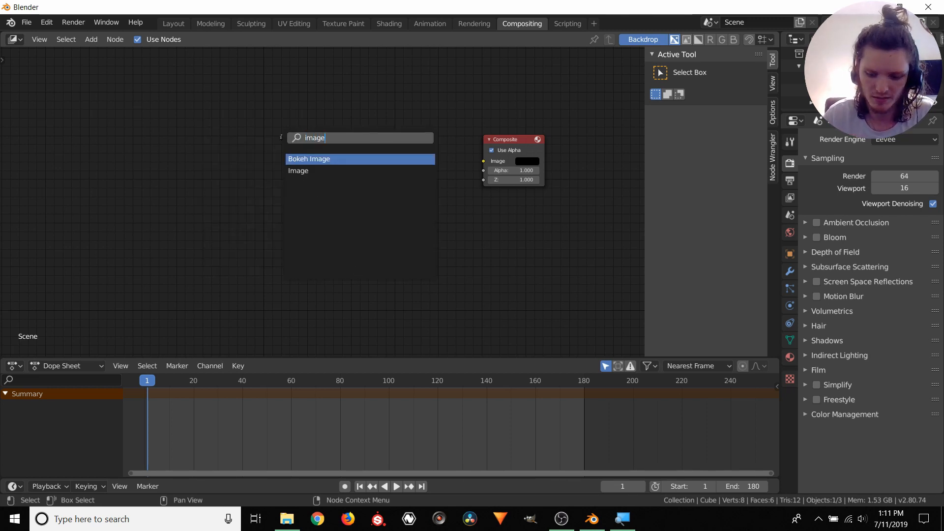
{"action": "key", "text": "Down"}
{"action": "key", "text": "Return"}
{"action": "left_click", "coordinate": [68, 126]}
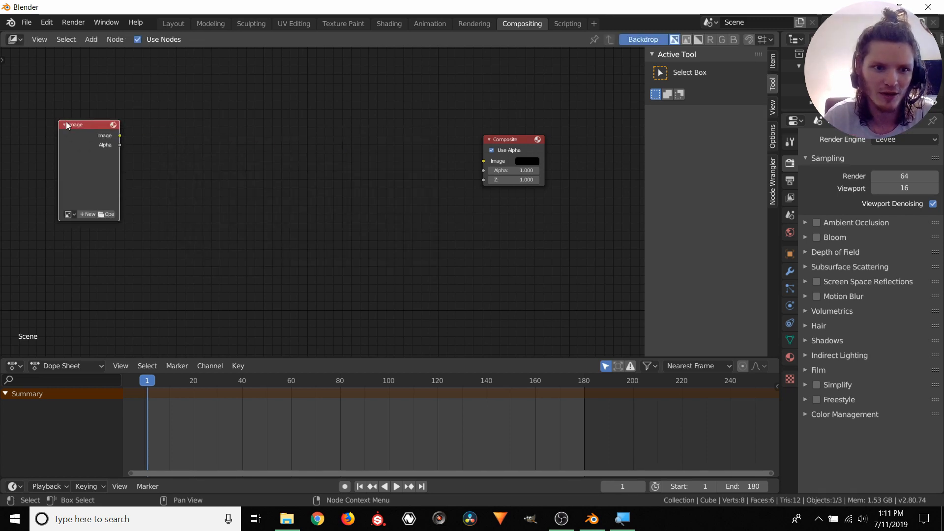
Try adding a second Image node and delete both Image nodes
{"action": "key", "text": "shift+a"}
{"action": "mouse_move", "coordinate": [205, 136]}
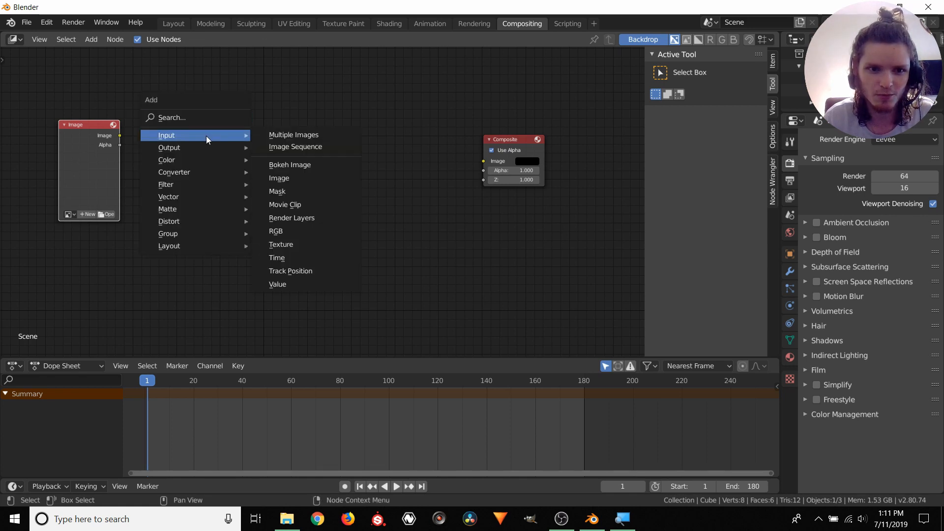
{"action": "left_click", "coordinate": [287, 178]}
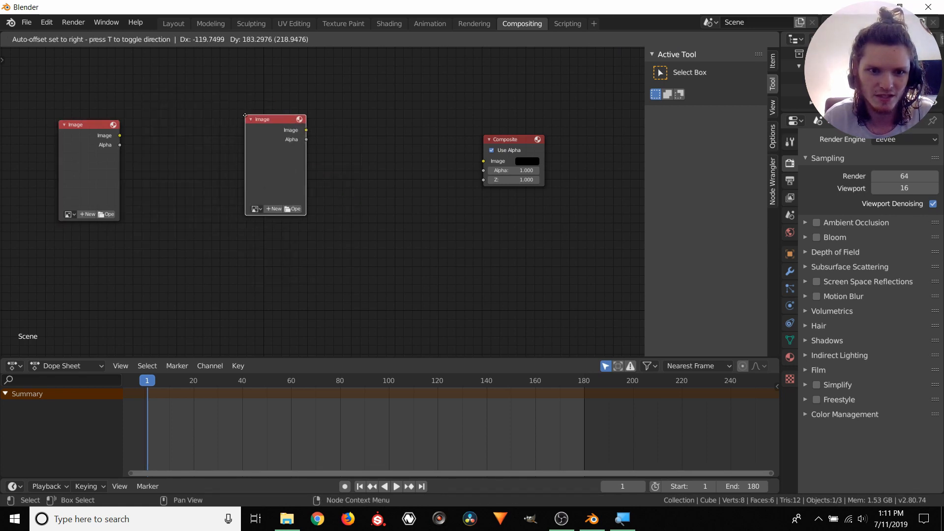
{"action": "left_click", "coordinate": [216, 115]}
{"action": "key", "text": "x"}
{"action": "left_click", "coordinate": [81, 122]}
{"action": "key", "text": "x"}
Add an Image Sequence node with all images from TRACKING\[7] Stabilization\sequence on the Desktop and place it left of the Composite node
{"action": "key", "text": "shift+a"}
{"action": "mouse_move", "coordinate": [208, 131]}
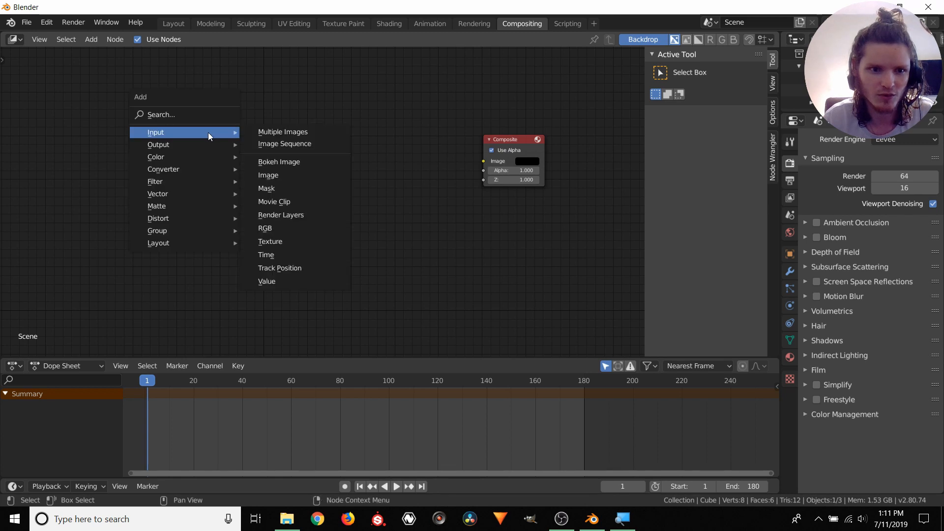
{"action": "left_click", "coordinate": [273, 144]}
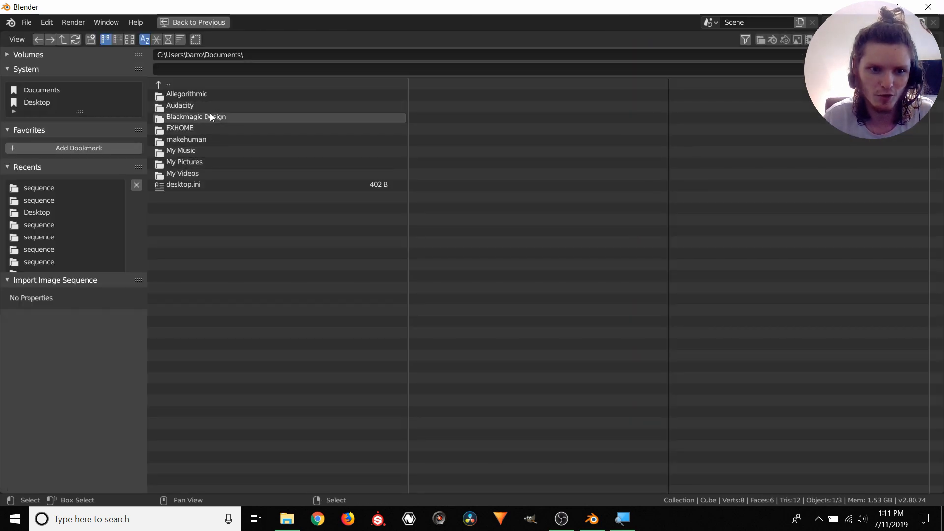
{"action": "left_click", "coordinate": [36, 105]}
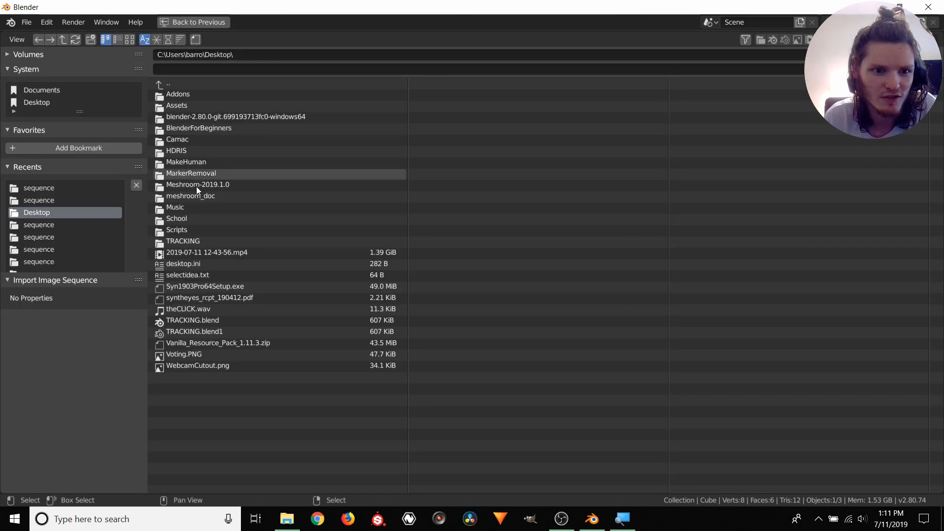
{"action": "left_click", "coordinate": [203, 241]}
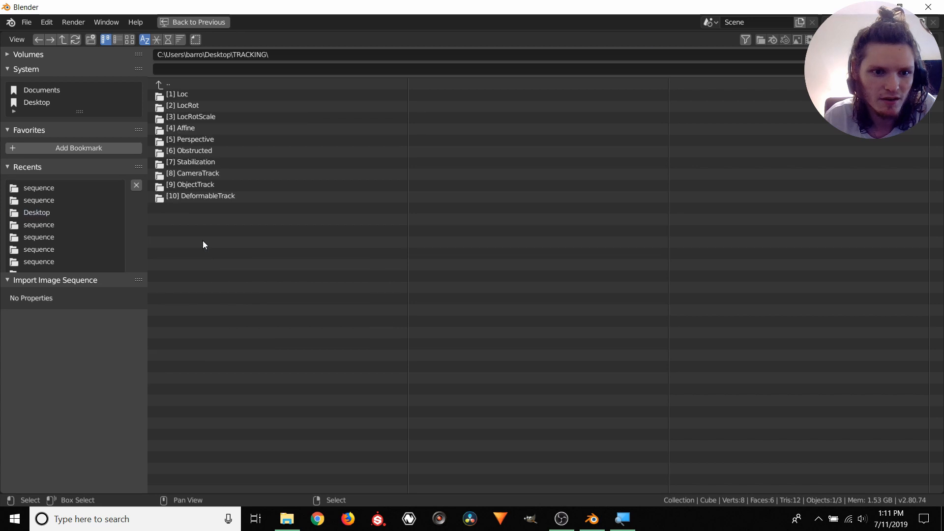
{"action": "left_click", "coordinate": [204, 164]}
{"action": "left_click", "coordinate": [181, 95]}
{"action": "key", "text": "a"}
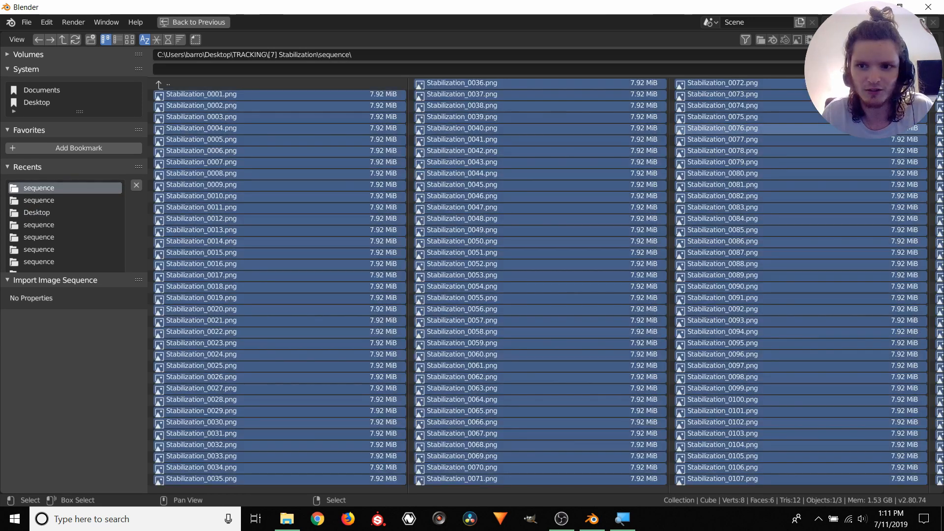
{"action": "left_click", "coordinate": [867, 54]}
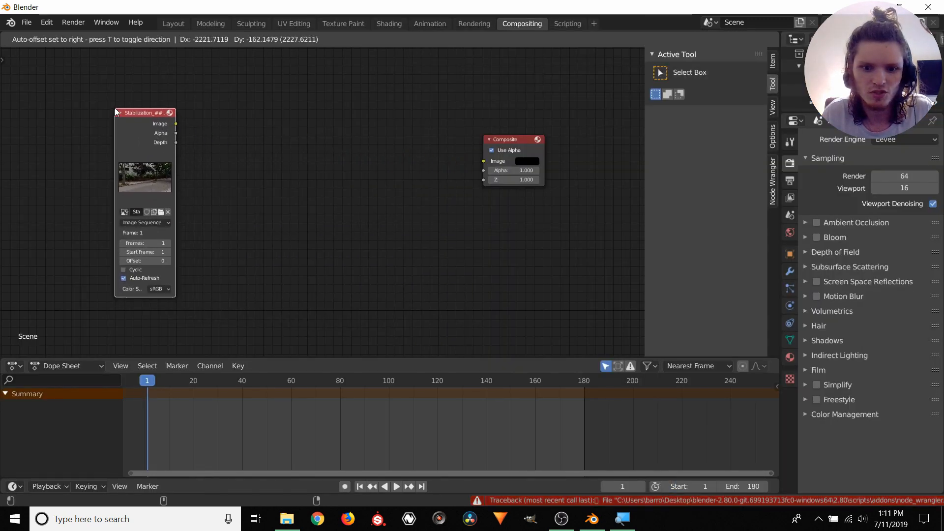
{"action": "left_click", "coordinate": [115, 109]}
{"action": "key", "text": "Delete"}
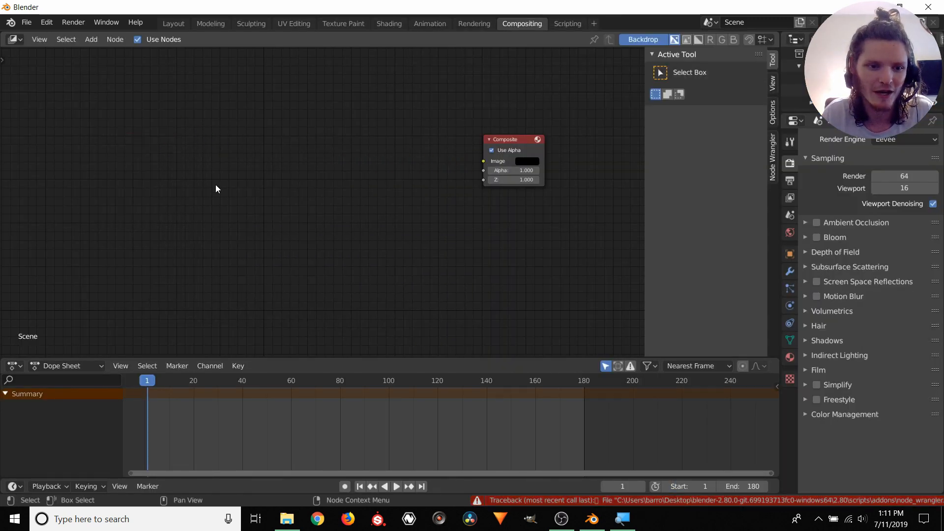
{"action": "key", "text": "ctrl+z"}
Set the image sequence node's Frames to 180
{"action": "middle_click_drag", "start_coordinate": [190, 211], "coordinate": [291, 179]}
{"action": "scroll", "coordinate": [288, 185], "scroll_direction": "up", "scroll_amount": 2}
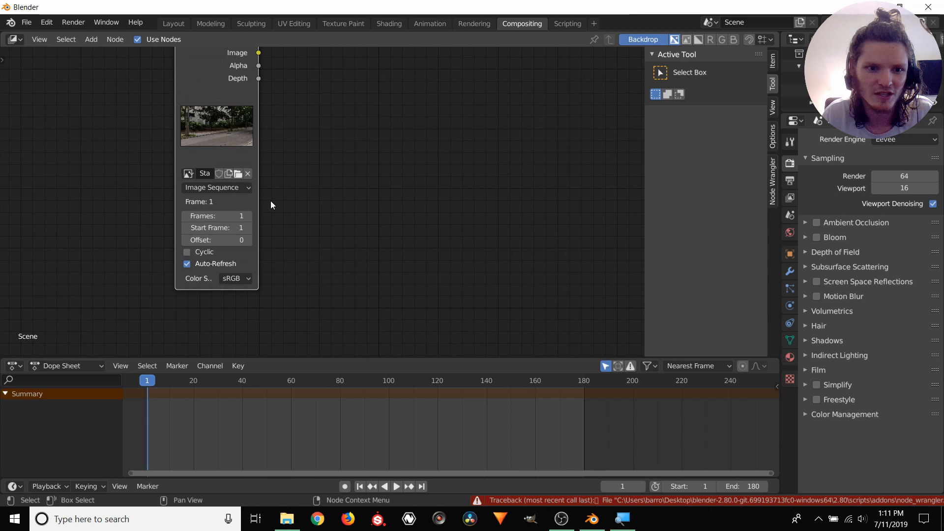
{"action": "left_click", "coordinate": [230, 216]}
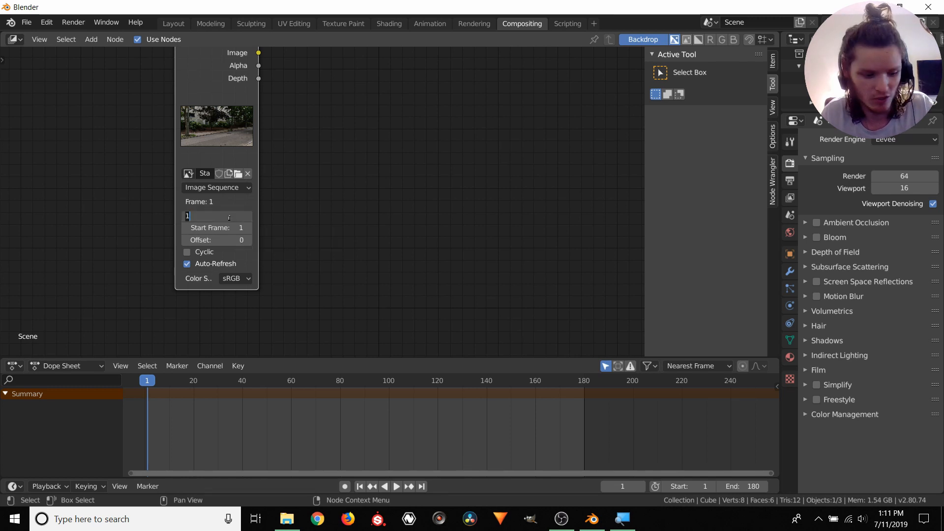
{"action": "key", "text": "Return"}
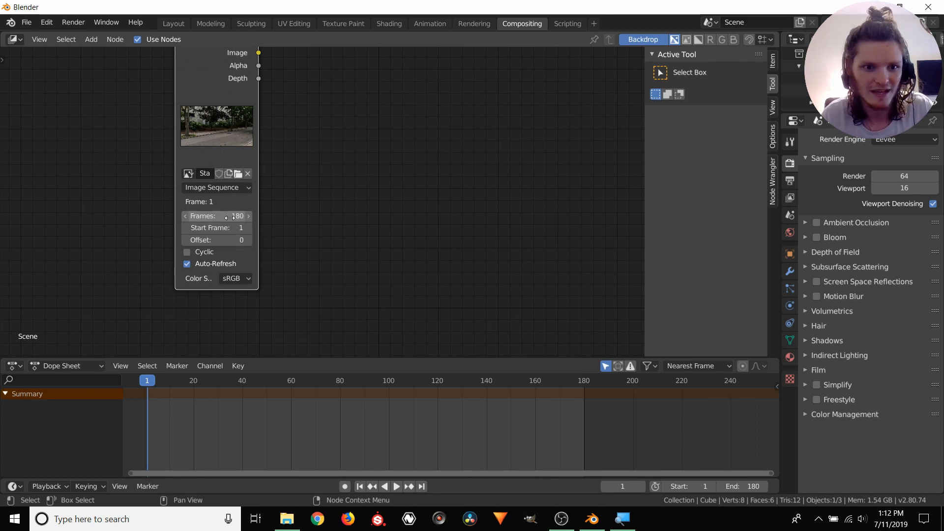
Enable Cyclic on the image sequence node and set its Offset to 74
{"action": "left_click", "coordinate": [191, 253]}
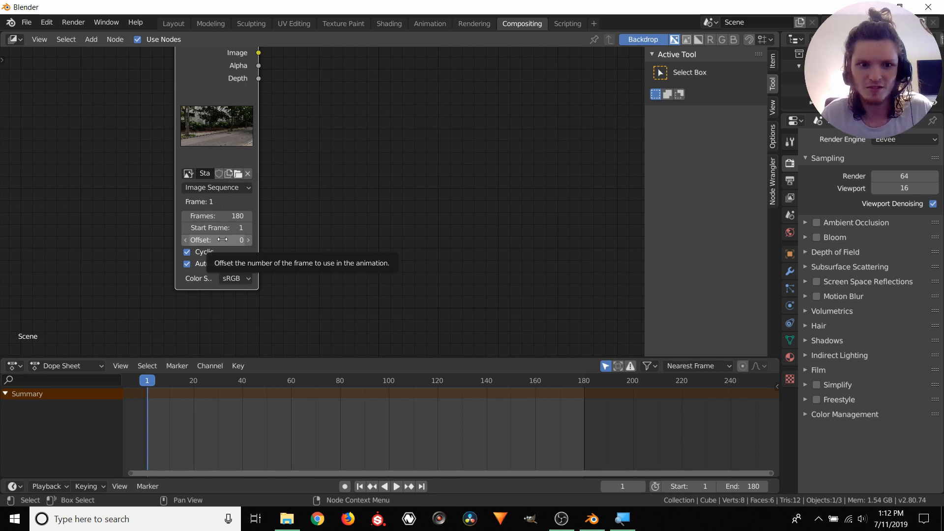
{"action": "left_click_drag", "start_coordinate": [223, 239], "coordinate": [266, 240]}
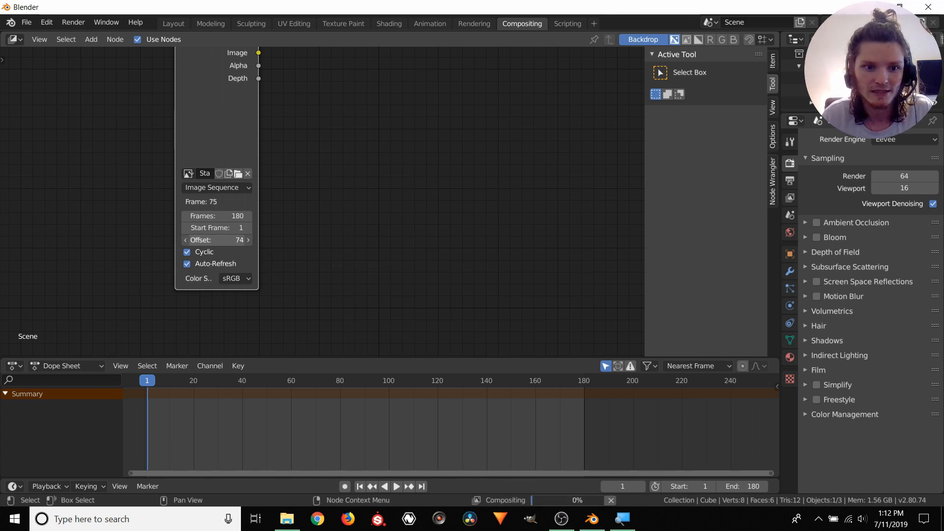
{"action": "scroll", "coordinate": [296, 241], "scroll_direction": "down", "scroll_amount": 4}
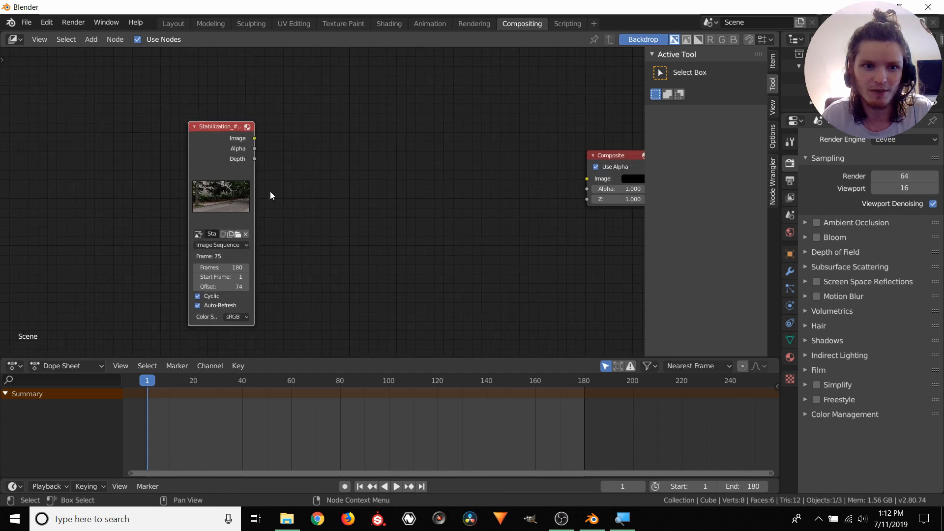
{"action": "middle_click_drag", "start_coordinate": [269, 151], "coordinate": [175, 156]}
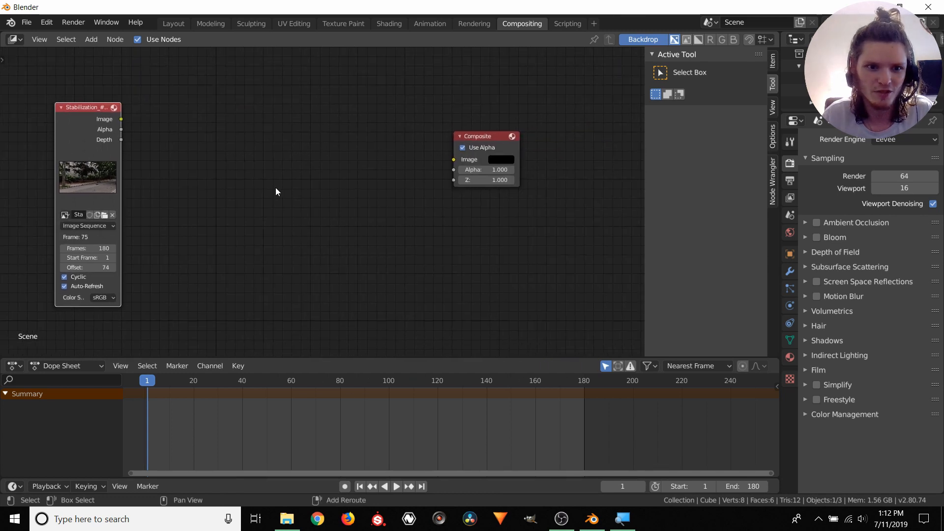
Add a Viewer node below and left of the Composite node and connect the image sequence's Image output to it
{"action": "key", "text": "shift+a"}
{"action": "left_click", "coordinate": [263, 169]}
{"action": "type", "text": "viewer"}
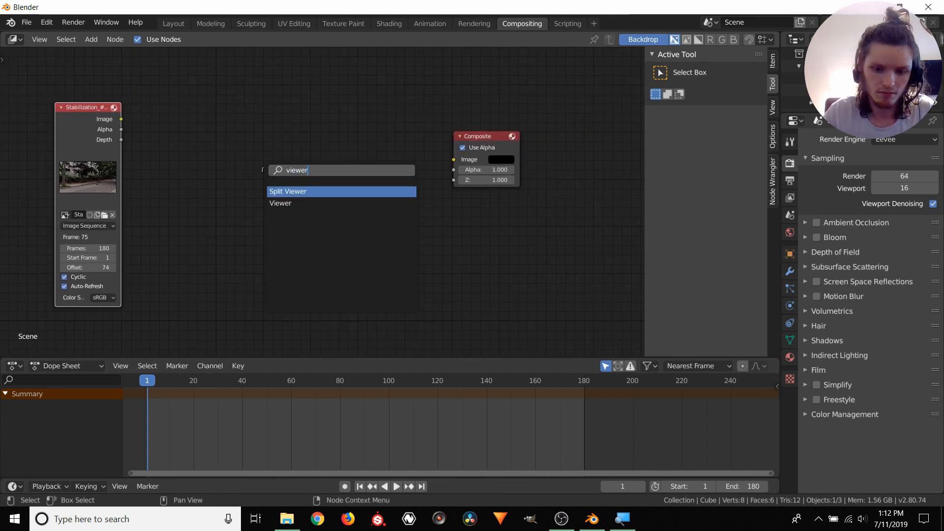
{"action": "key", "text": "Down"}
{"action": "key", "text": "Return"}
{"action": "left_click", "coordinate": [367, 213]}
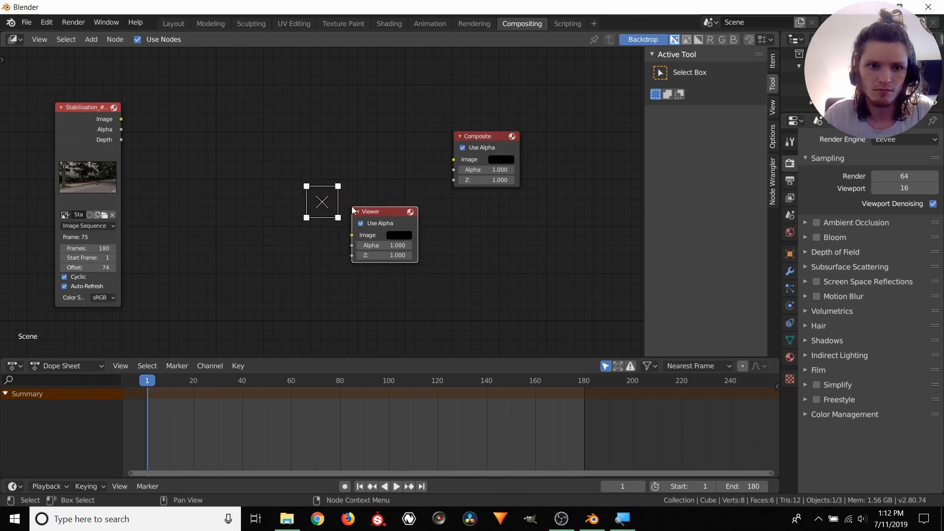
{"action": "left_click_drag", "start_coordinate": [121, 119], "coordinate": [352, 235]}
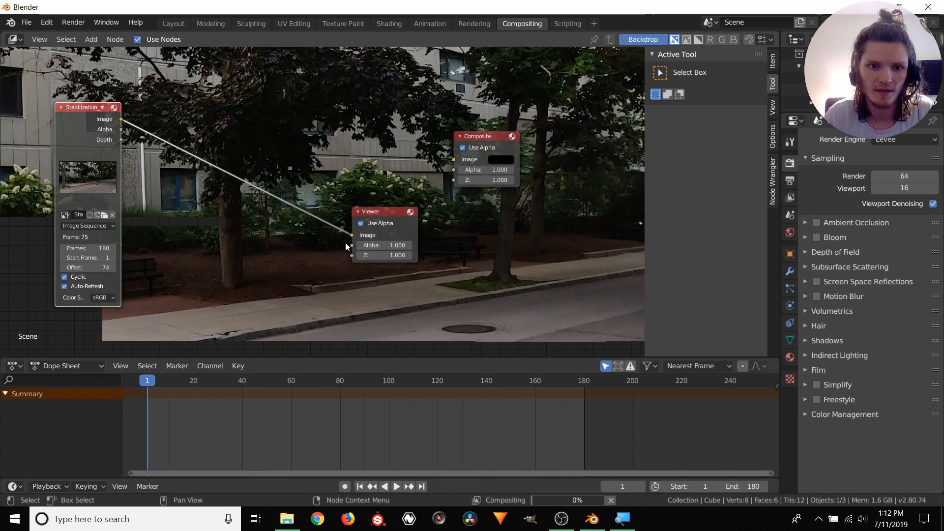
Shrink the backdrop image so the whole street frame fits inside the node editor
{"action": "middle_click_drag", "start_coordinate": [315, 209], "coordinate": [316, 209]}
{"action": "scroll", "coordinate": [317, 208], "scroll_direction": "down", "scroll_amount": 2}
{"action": "key", "text": "v"}
{"action": "key", "text": "v"}
{"action": "key", "text": "v"}
{"action": "key", "text": "v"}
{"action": "key", "text": "v"}
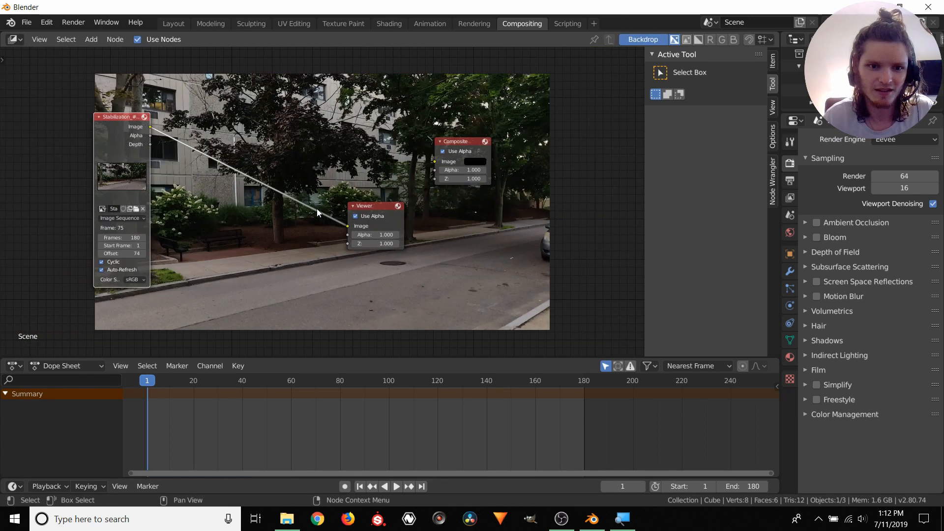
Step the previewed sequence forward four frames to frame 5
{"action": "key", "text": "Right"}
{"action": "key", "text": "Right"}
{"action": "key", "text": "Right"}
{"action": "key", "text": "Right"}
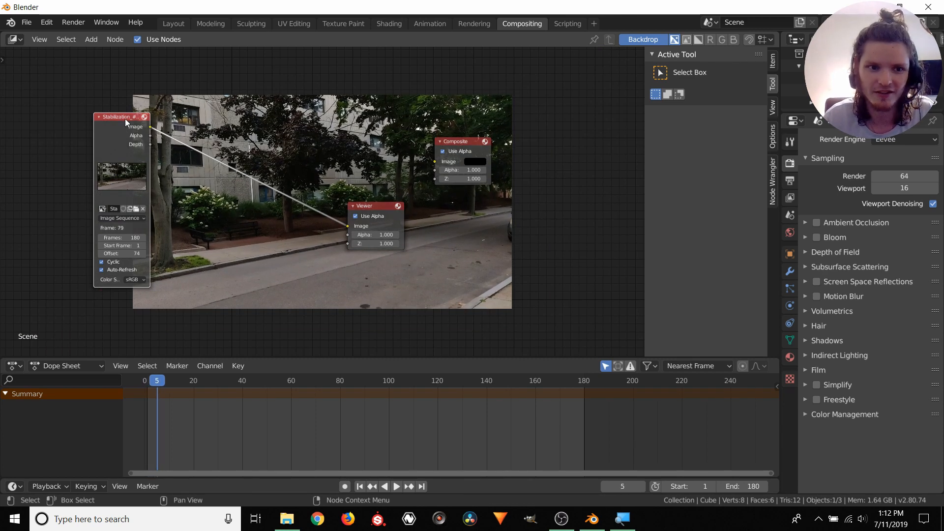
Delete the image sequence node and the Viewer node, leaving only the Composite node
{"action": "key", "text": "x"}
{"action": "key", "text": "x"}
{"action": "key", "text": "Home"}
Add an Image node to the left of the Composite node through the node search
{"action": "key", "text": "shift+a"}
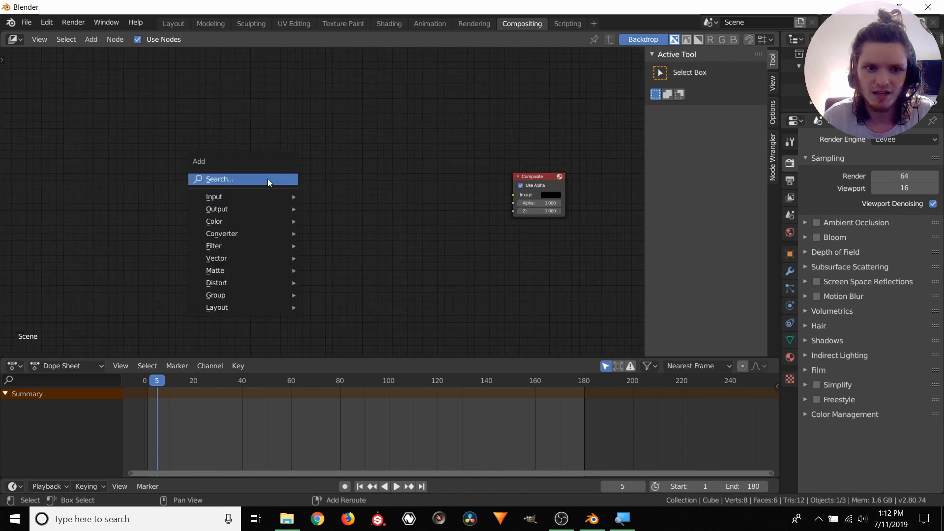
{"action": "left_click", "coordinate": [268, 179]}
{"action": "type", "text": "image"}
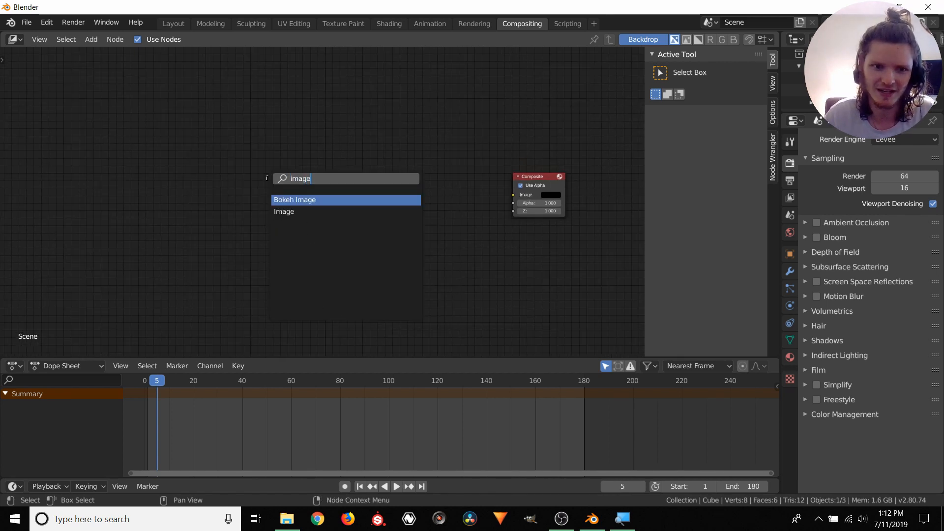
{"action": "key", "text": "Down"}
{"action": "key", "text": "Return"}
{"action": "left_click", "coordinate": [267, 178]}
{"action": "key", "text": "Home"}
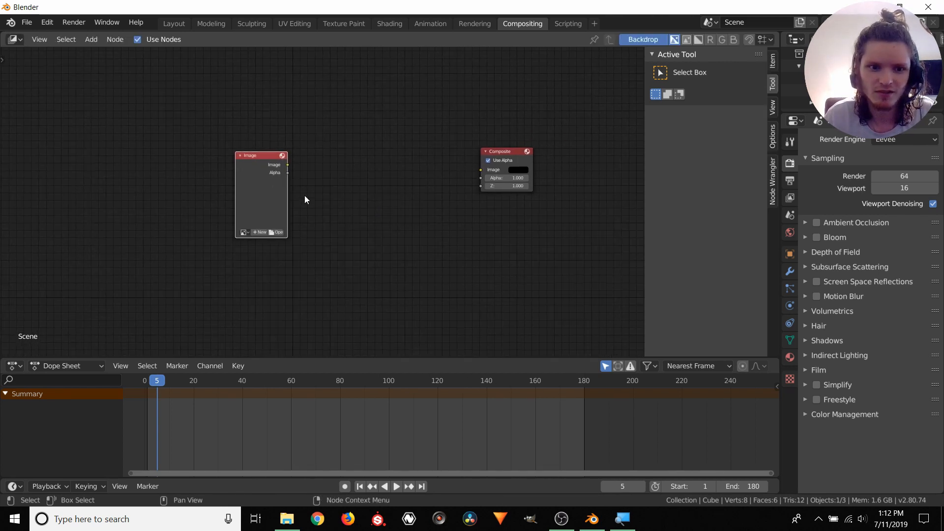
Assign the existing Stabilization_####.png sequence to the Image node and move the node farther left of the Composite node
{"action": "left_click", "coordinate": [206, 247]}
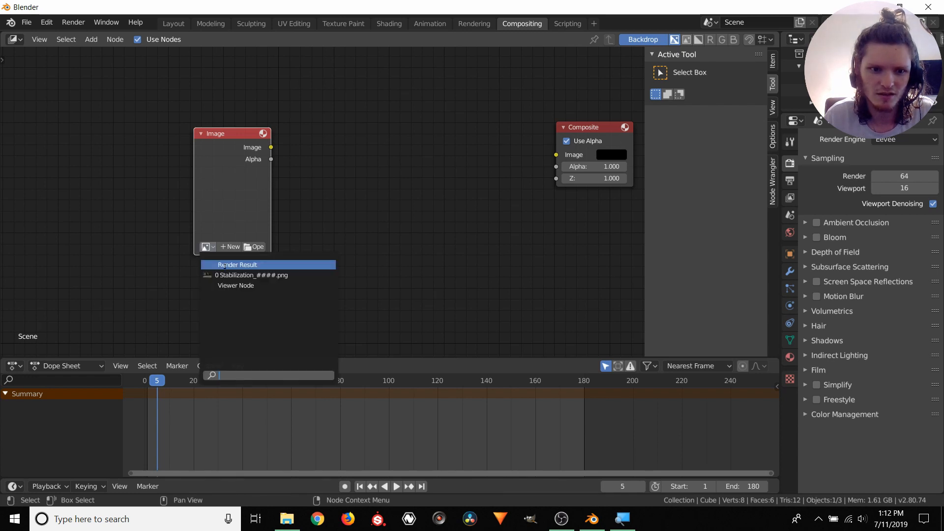
{"action": "left_click", "coordinate": [236, 275]}
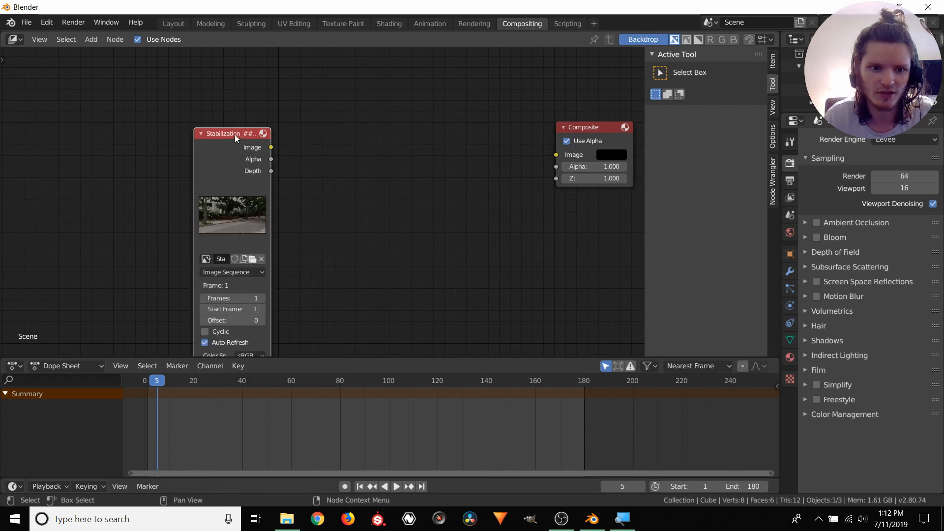
{"action": "left_click_drag", "start_coordinate": [235, 137], "coordinate": [141, 80]}
{"action": "middle_click_drag", "start_coordinate": [259, 98], "coordinate": [261, 128], "text": "ctrl"}
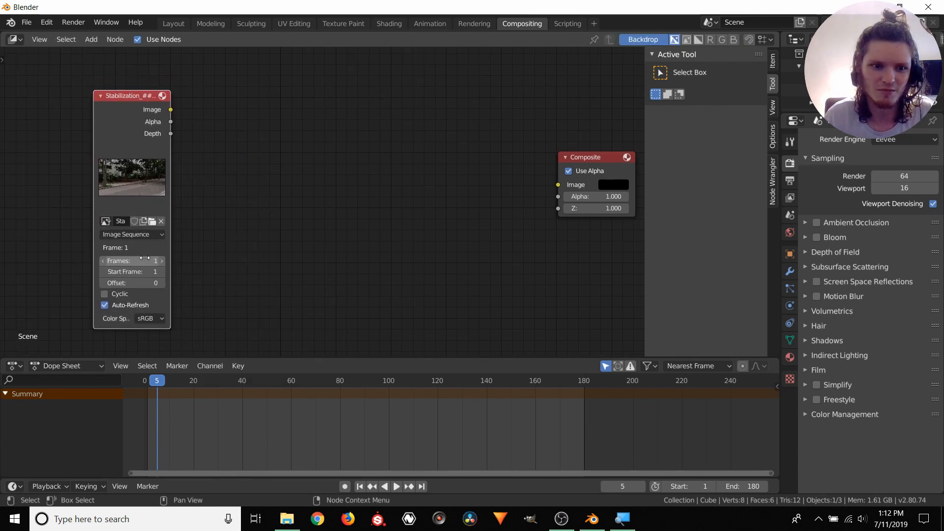
Set the Stabilization image sequence node's Frames to 180
{"action": "left_click", "coordinate": [144, 260]}
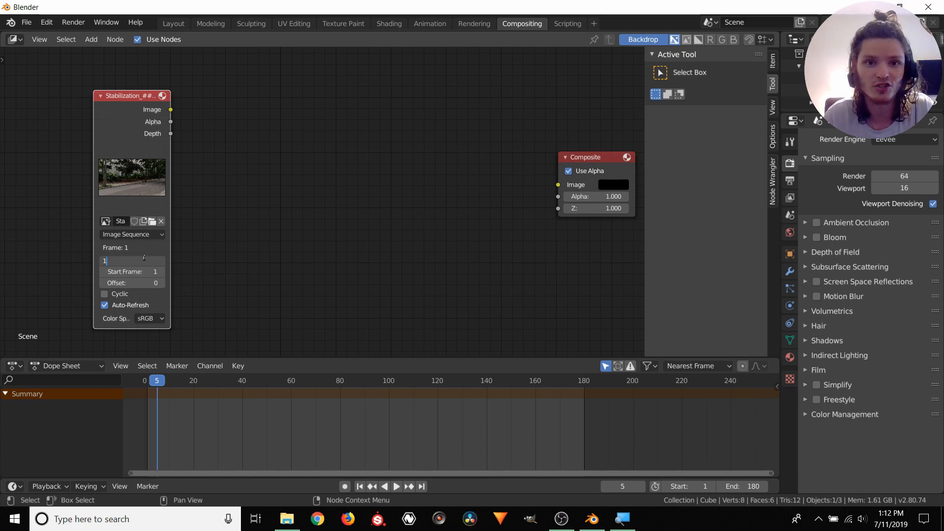
{"action": "type", "text": "80"}
{"action": "key", "text": "Return"}
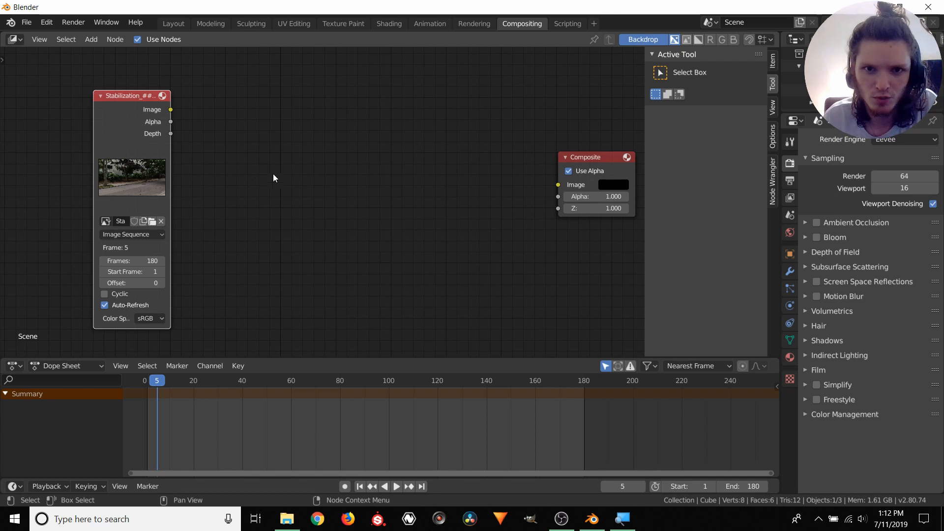
{"action": "middle_click_drag", "start_coordinate": [320, 139], "coordinate": [274, 150]}
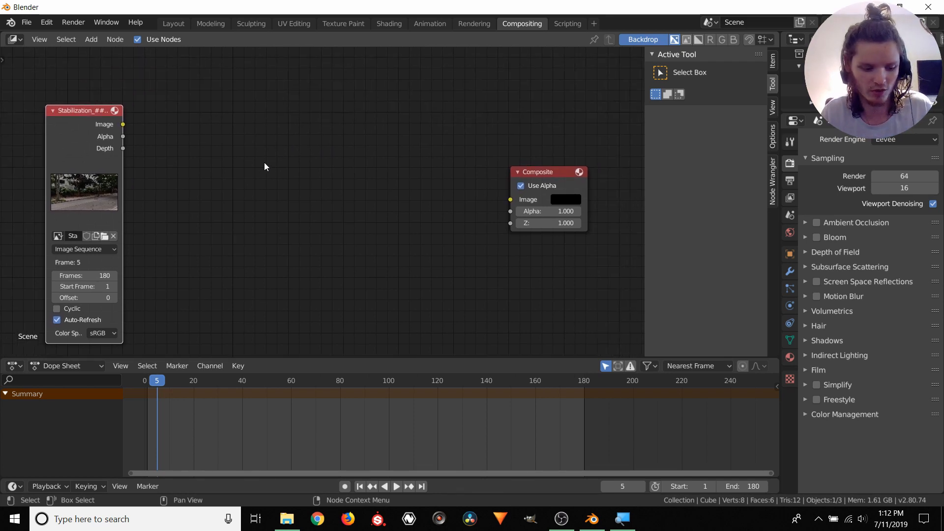
Try previewing the image sequence node through an automatically added Viewer node and undo it
{"action": "left_click", "coordinate": [94, 115], "text": "ctrl+shift"}
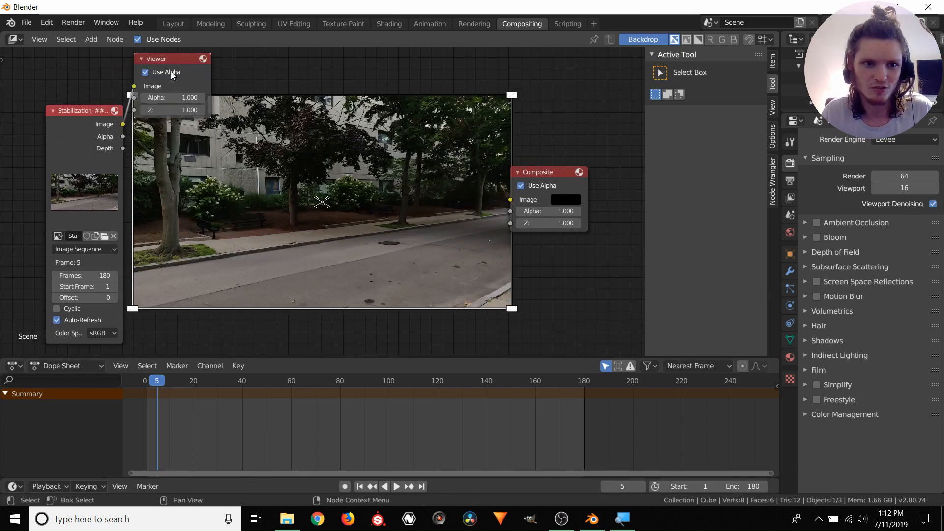
{"action": "key", "text": "ctrl+z"}
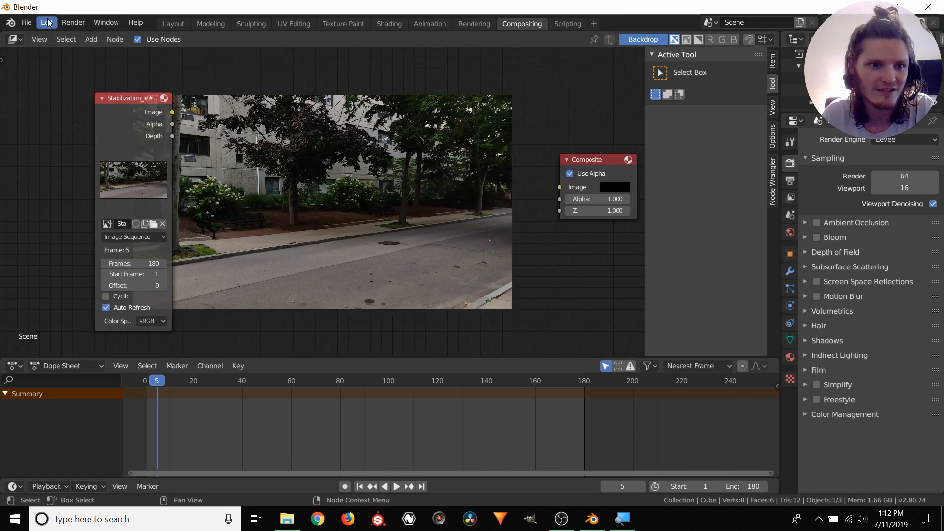
Search the add-on preferences for "node" to check the Node Wrangler add-on, and close the preferences
{"action": "left_click", "coordinate": [47, 22]}
{"action": "left_click", "coordinate": [96, 185]}
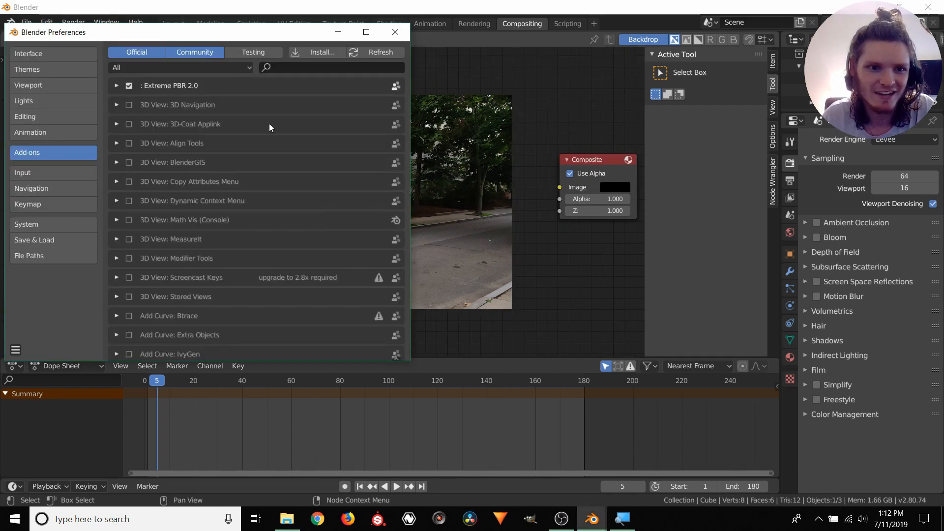
{"action": "left_click", "coordinate": [311, 66]}
{"action": "type", "text": "node"}
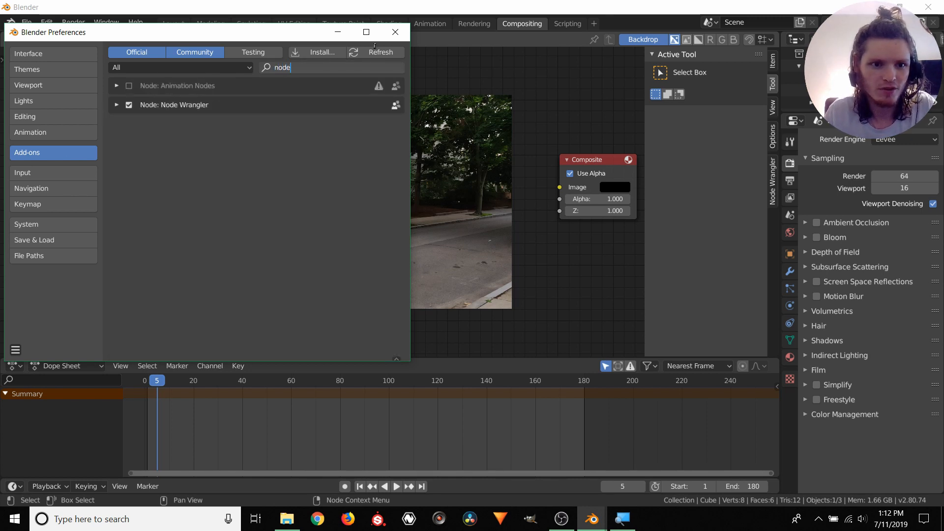
{"action": "left_click", "coordinate": [396, 32]}
Preview the image sequence node through a new linked Viewer node and place the Viewer below the Composite node
{"action": "left_click_drag", "start_coordinate": [74, 102], "coordinate": [103, 104]}
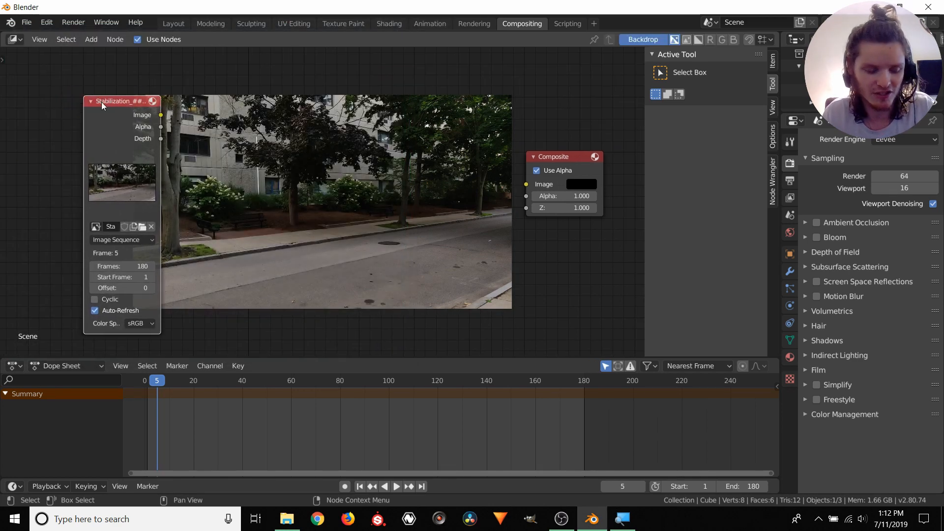
{"action": "left_click", "coordinate": [103, 104], "text": "ctrl+shift"}
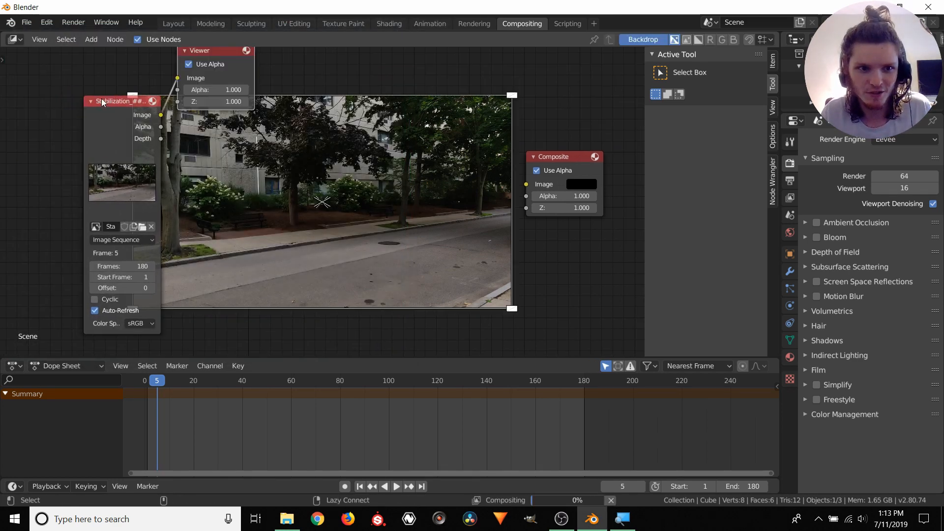
{"action": "left_click_drag", "start_coordinate": [210, 50], "coordinate": [563, 240]}
{"action": "middle_click_drag", "start_coordinate": [366, 201], "coordinate": [396, 172]}
{"action": "scroll", "coordinate": [396, 172], "scroll_direction": "down", "scroll_amount": 4}
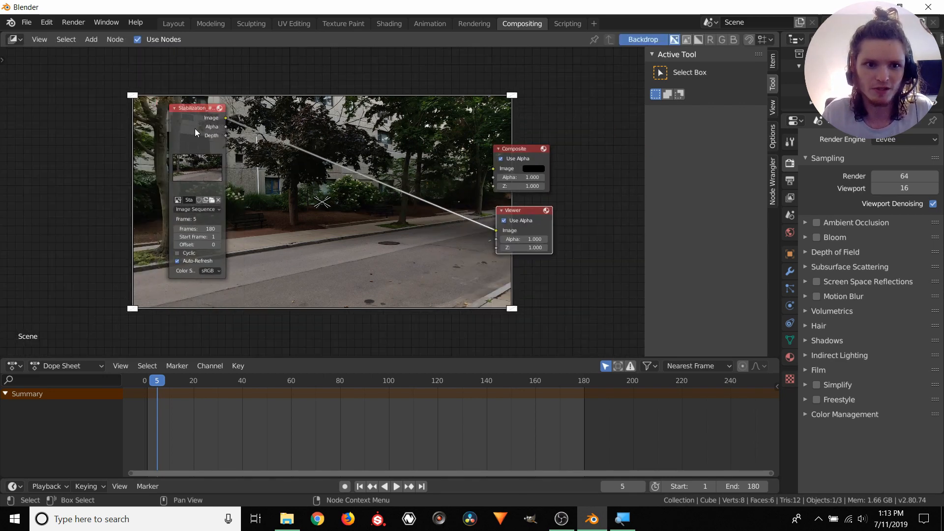
Try duplicating the image sequence node to its left, preview the copy in the Viewer, and delete the copy
{"action": "key", "text": "shift+d"}
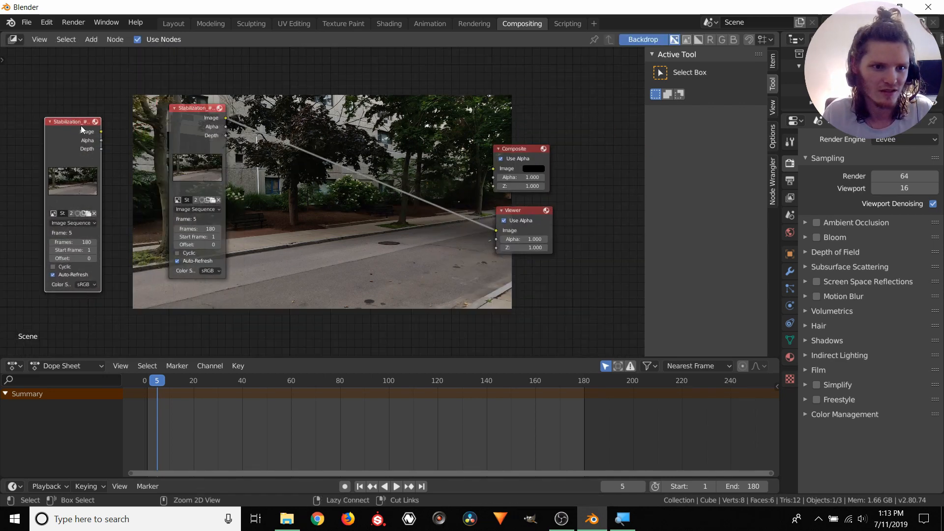
{"action": "left_click", "coordinate": [78, 125]}
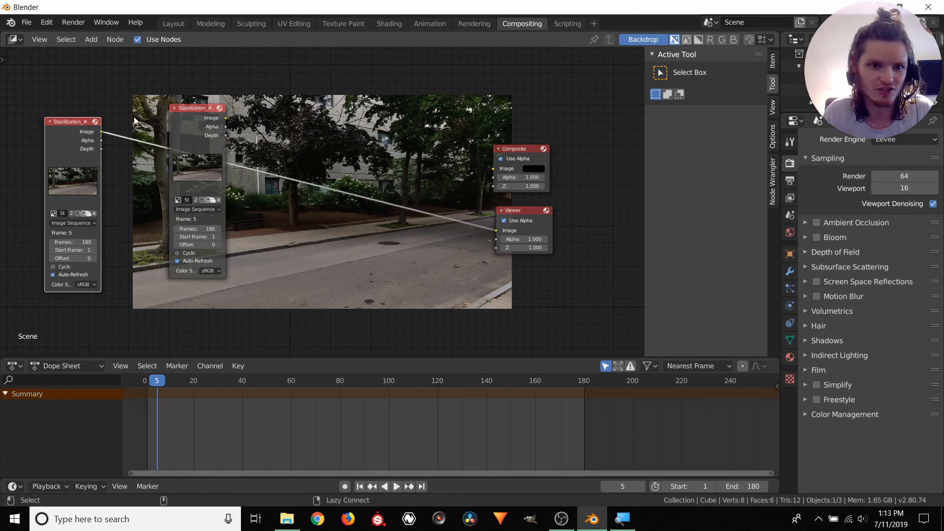
{"action": "left_click", "coordinate": [71, 121]}
{"action": "key", "text": "x"}
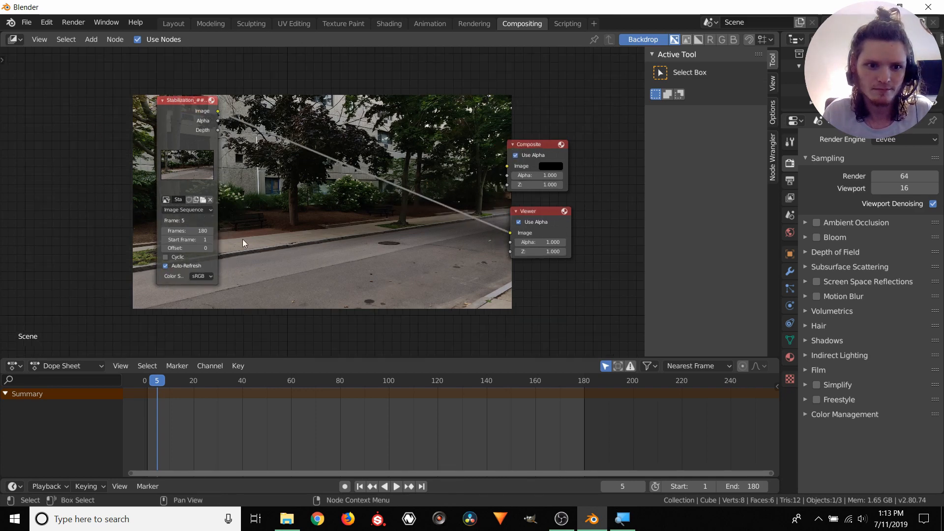
Step the previewed image sequence forward frame by frame to frame 20 and return to the first frame
{"action": "scroll", "coordinate": [243, 239], "scroll_direction": "up", "scroll_amount": 2}
{"action": "middle_click_drag", "start_coordinate": [272, 232], "coordinate": [229, 233]}
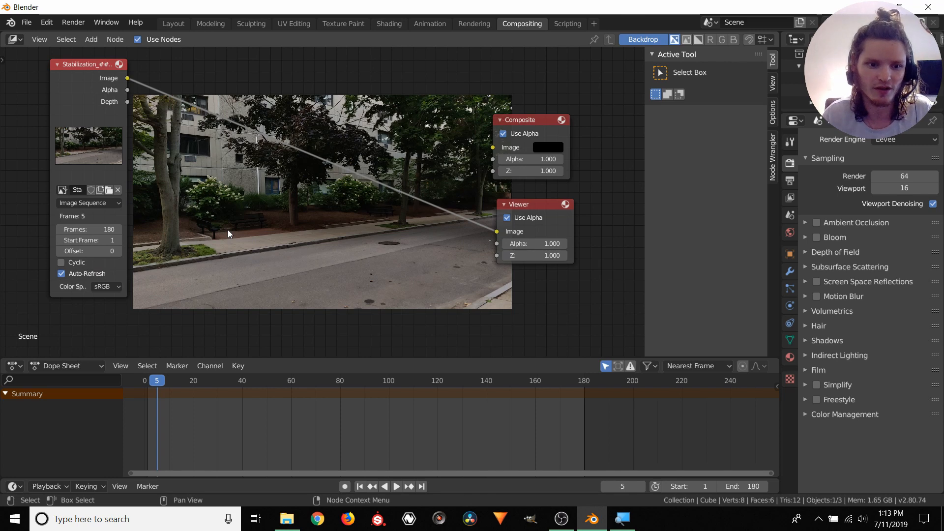
{"action": "key", "text": "Right"}
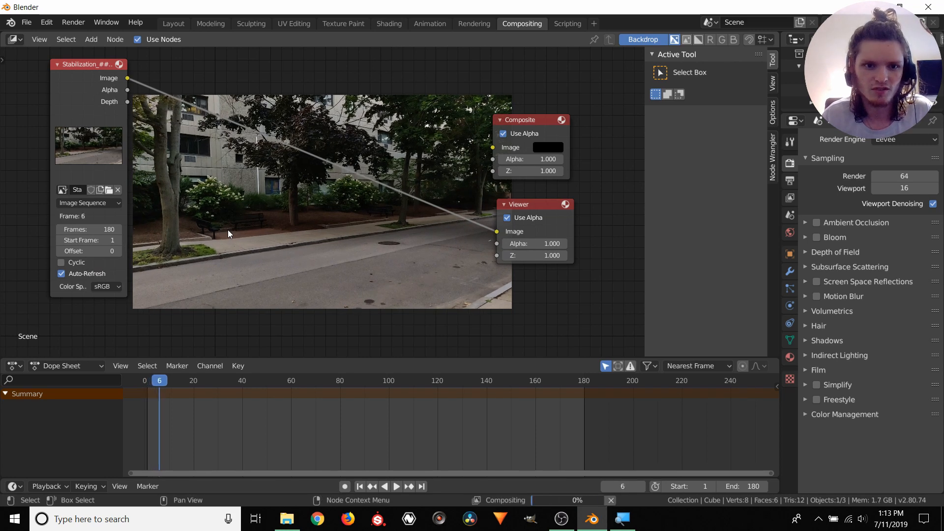
{"action": "key", "text": "shift+Left"}
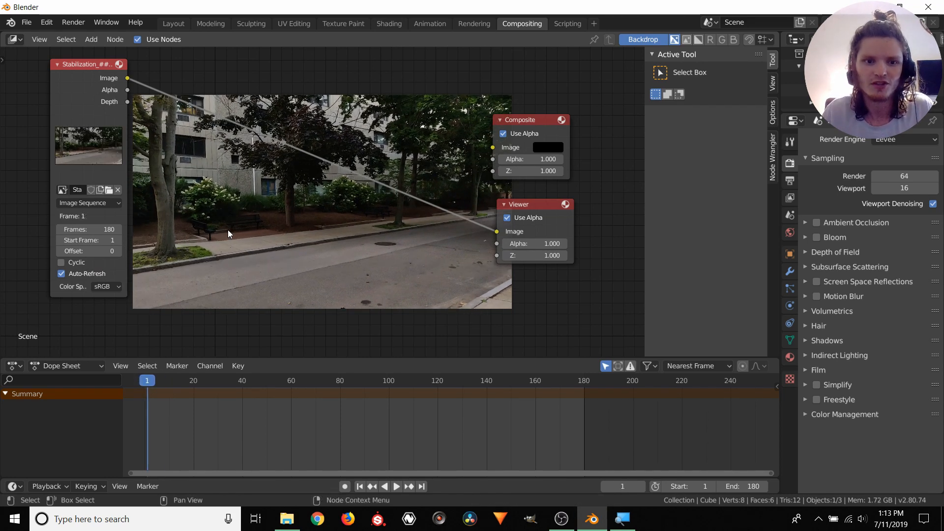
{"action": "key", "text": "Right"}
{"action": "key", "text": "Right"}
{"action": "key", "text": "Right"}
{"action": "key", "text": "Right"}
{"action": "key", "text": "Right"}
{"action": "key", "text": "Right"}
{"action": "key", "text": "Right"}
{"action": "key", "text": "Right"}
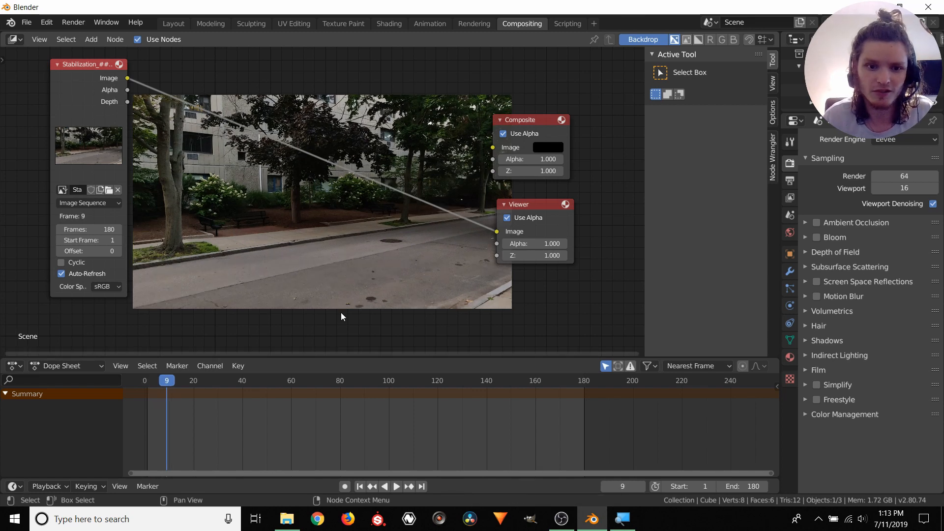
{"action": "key", "text": "Right"}
{"action": "key", "text": "Right"}
{"action": "key", "text": "Right"}
{"action": "key", "text": "Right"}
{"action": "key", "text": "Right"}
{"action": "key", "text": "Right"}
{"action": "key", "text": "Right"}
{"action": "key", "text": "Right"}
{"action": "key", "text": "Right"}
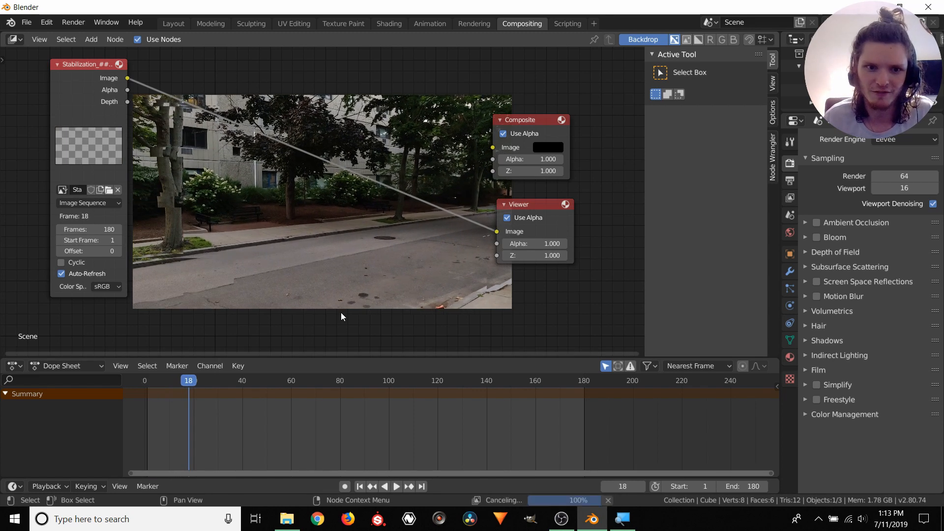
{"action": "key", "text": "Right"}
{"action": "key", "text": "Right"}
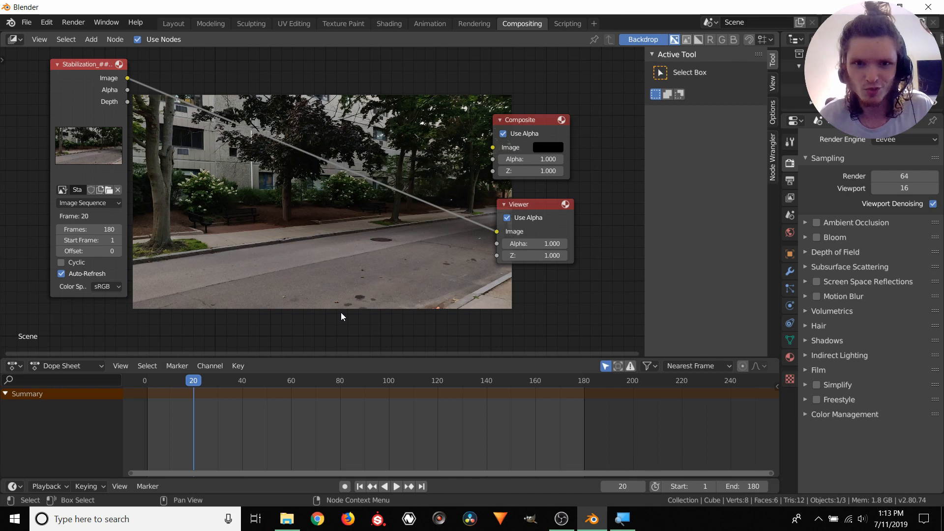
{"action": "key", "text": "shift+Left"}
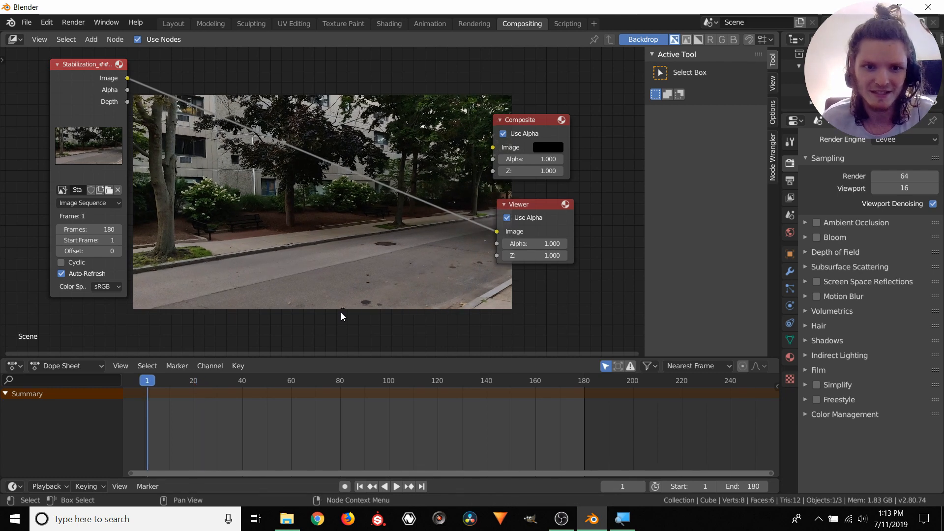
Play the image sequence in the compositor, and compare it with playback of the tracked, stabilized clip in the Layout workspace
{"action": "middle_click_drag", "start_coordinate": [231, 249], "coordinate": [314, 250]}
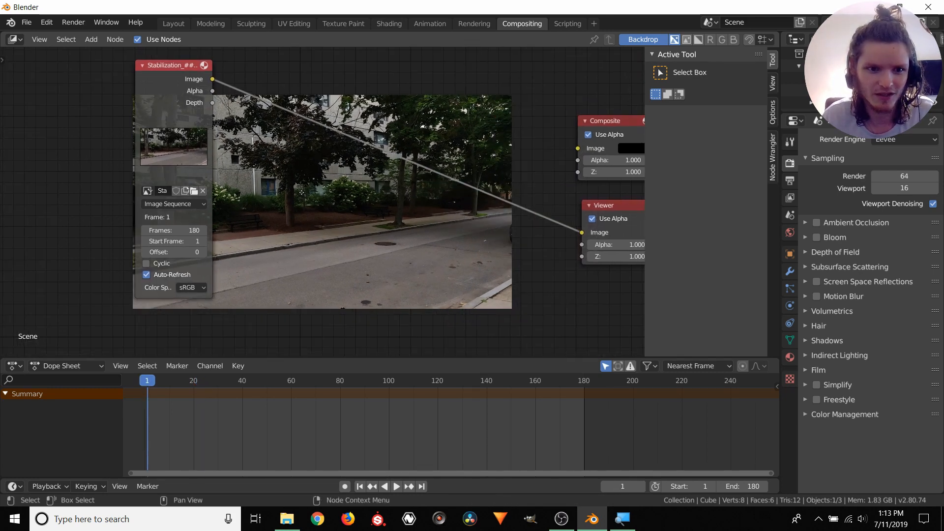
{"action": "middle_click_drag", "start_coordinate": [190, 178], "coordinate": [107, 194]}
{"action": "key", "text": "space"}
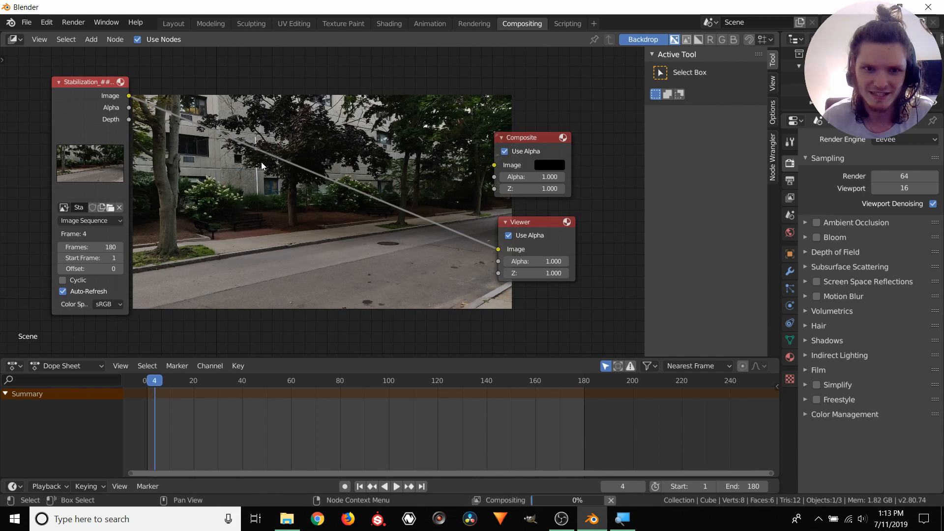
{"action": "left_click", "coordinate": [173, 23]}
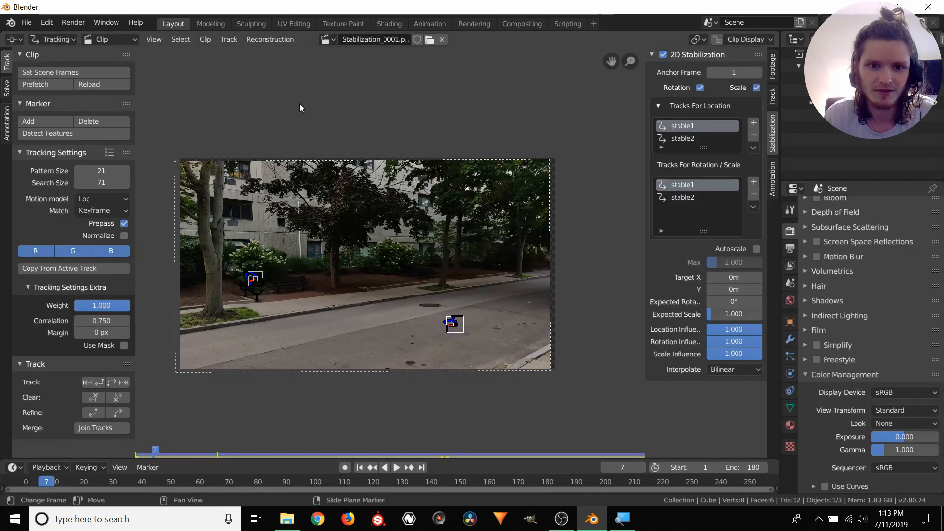
{"action": "key", "text": "space"}
{"action": "key", "text": "space"}
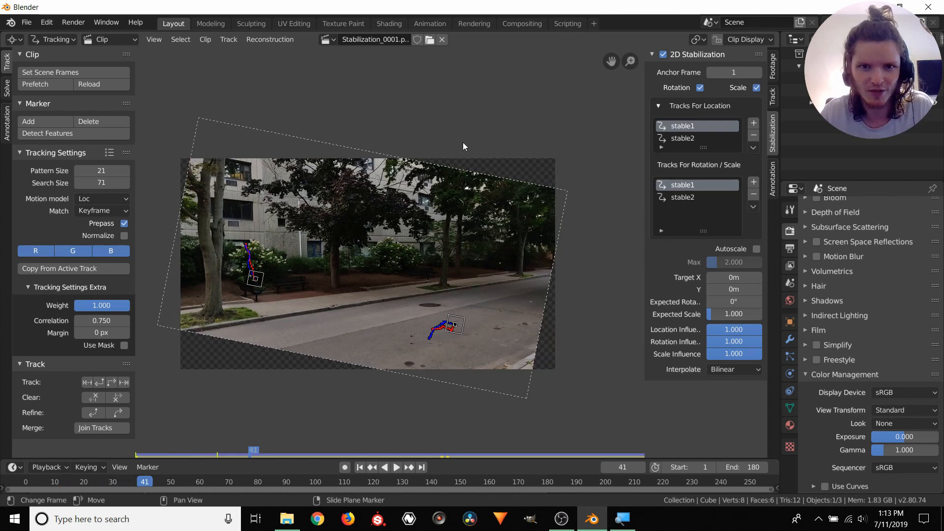
Return to the Compositing workspace and slightly reposition the image sequence node and the Viewer node
{"action": "left_click", "coordinate": [517, 23]}
{"action": "middle_click_drag", "start_coordinate": [400, 167], "coordinate": [403, 169]}
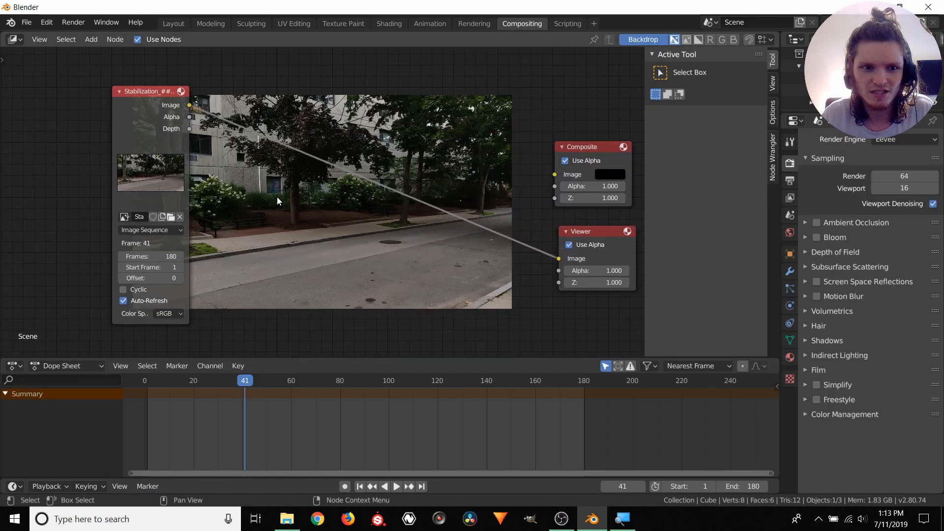
{"action": "middle_click_drag", "start_coordinate": [355, 232], "coordinate": [330, 222]}
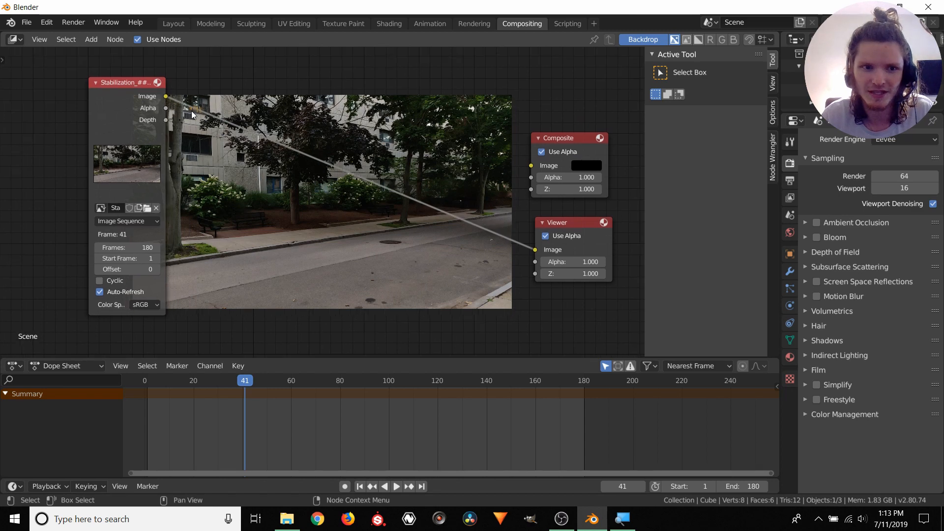
{"action": "left_click_drag", "start_coordinate": [132, 83], "coordinate": [143, 87]}
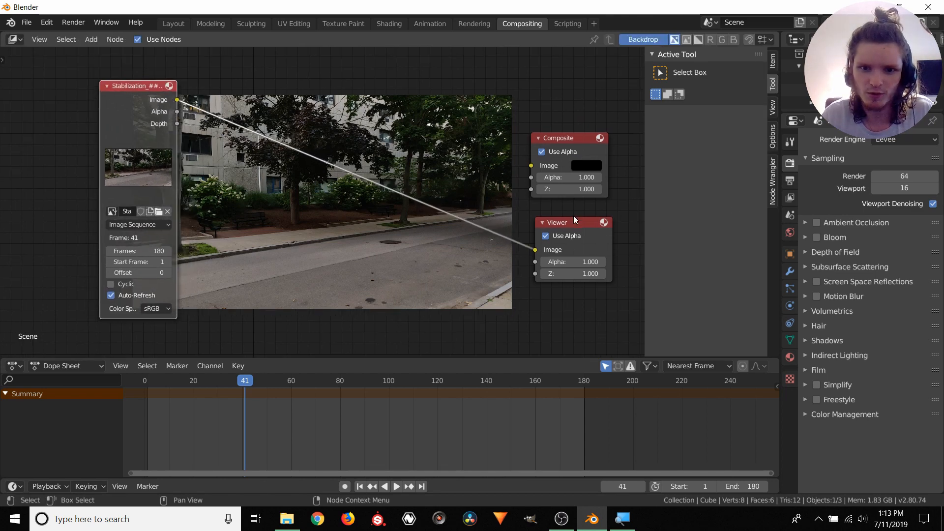
{"action": "mouse_move", "coordinate": [579, 222]}
{"action": "left_mouse_down"}
{"action": "mouse_move", "coordinate": [590, 218]}
{"action": "mouse_move", "coordinate": [592, 231]}
{"action": "left_mouse_up"}
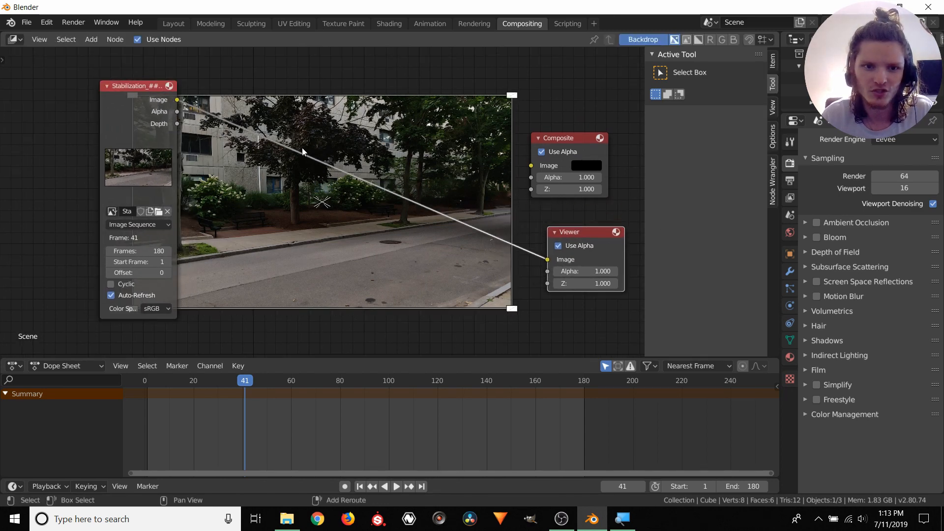
Insert a Stabilize 2D node into the link between the image sequence node and the Viewer
{"action": "key", "text": "shift+a"}
{"action": "left_click", "coordinate": [305, 138]}
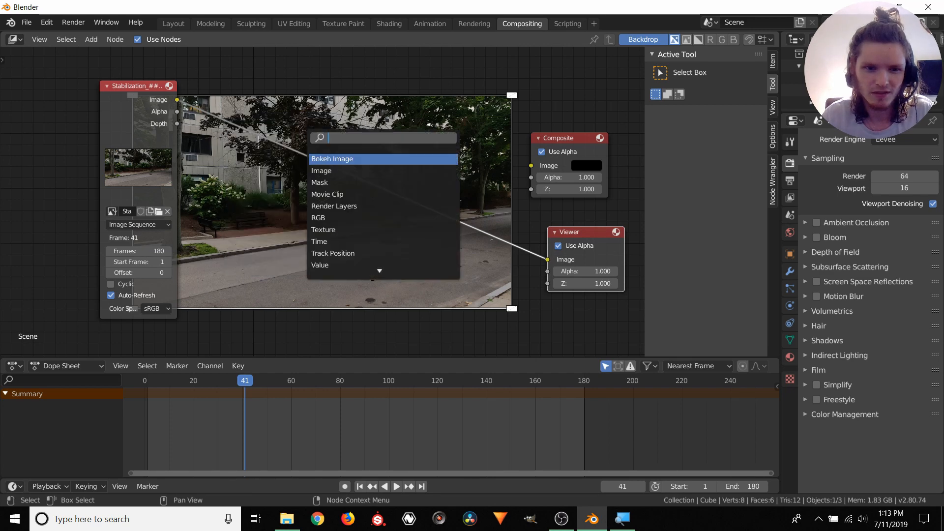
{"action": "type", "text": "stab"}
{"action": "key", "text": "Return"}
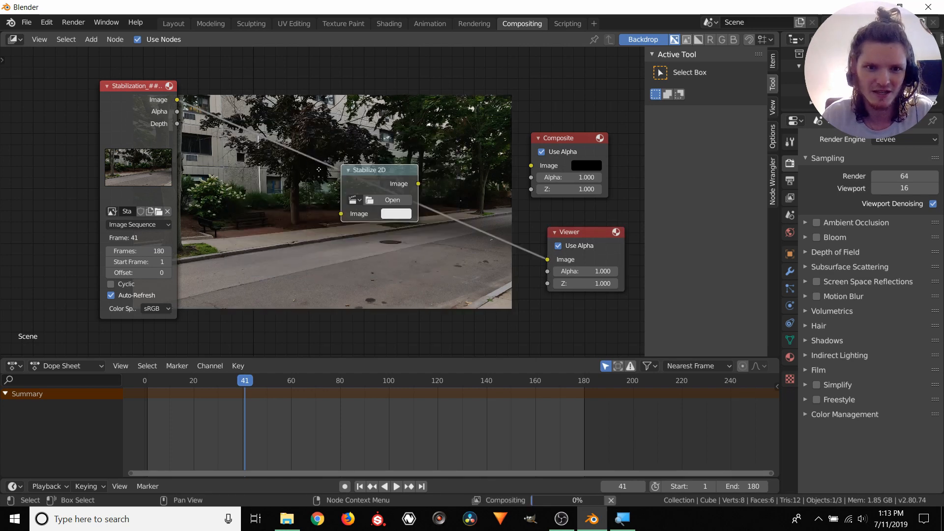
{"action": "left_click", "coordinate": [331, 154]}
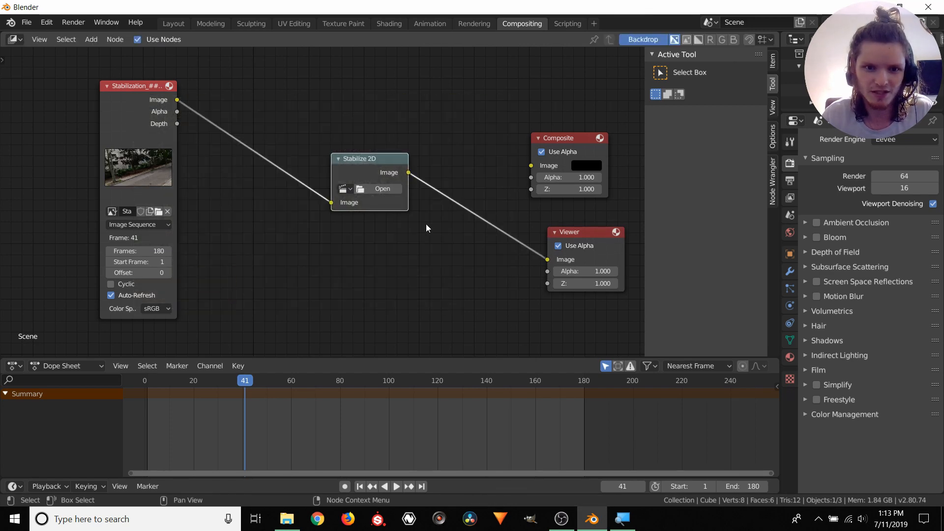
Assign the Stabilization_0001.png clip to the Stabilize 2D node and play the stabilized preview from the first frame
{"action": "middle_click_drag", "start_coordinate": [426, 228], "coordinate": [366, 225]}
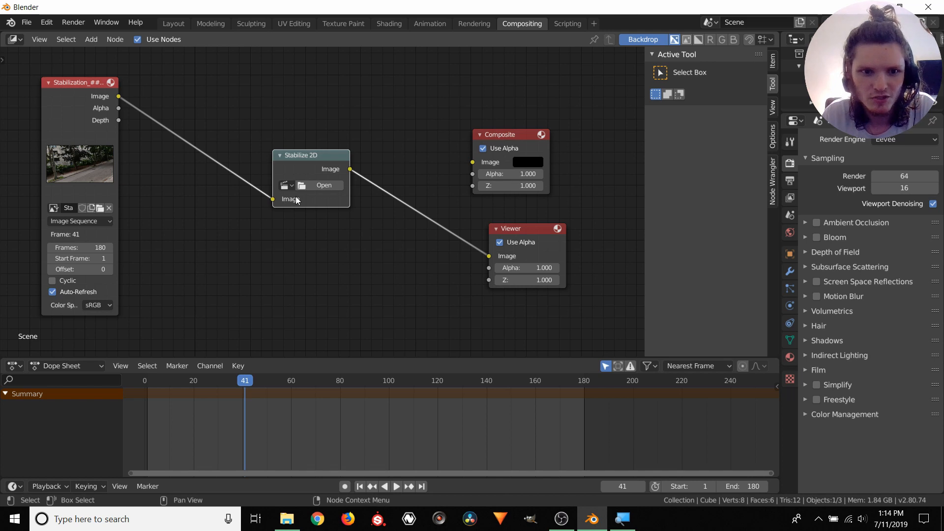
{"action": "left_click", "coordinate": [285, 186]}
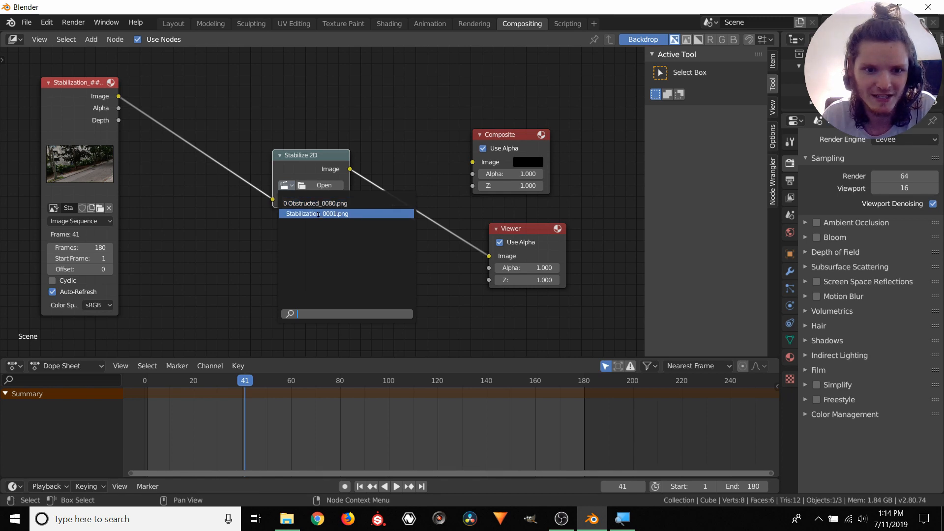
{"action": "left_click", "coordinate": [319, 214]}
{"action": "left_click_drag", "start_coordinate": [302, 162], "coordinate": [289, 149]}
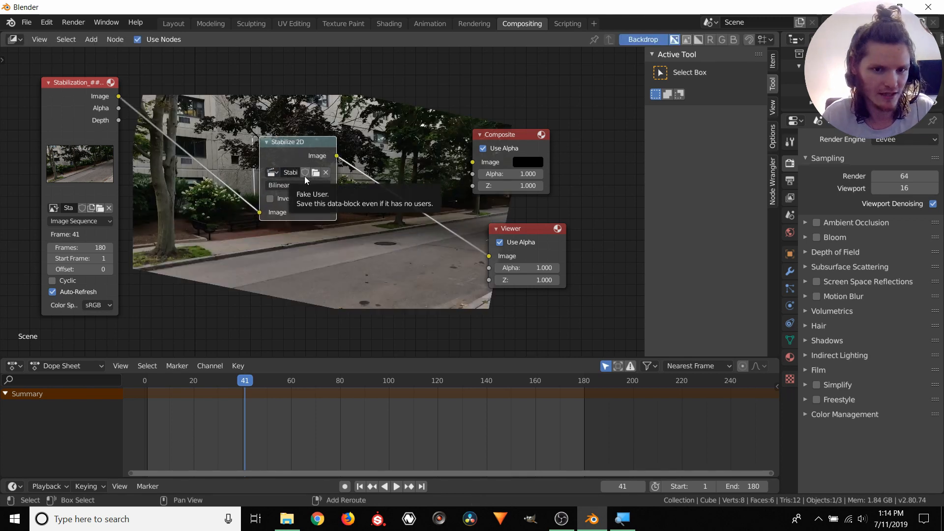
{"action": "key", "text": "shift+Left"}
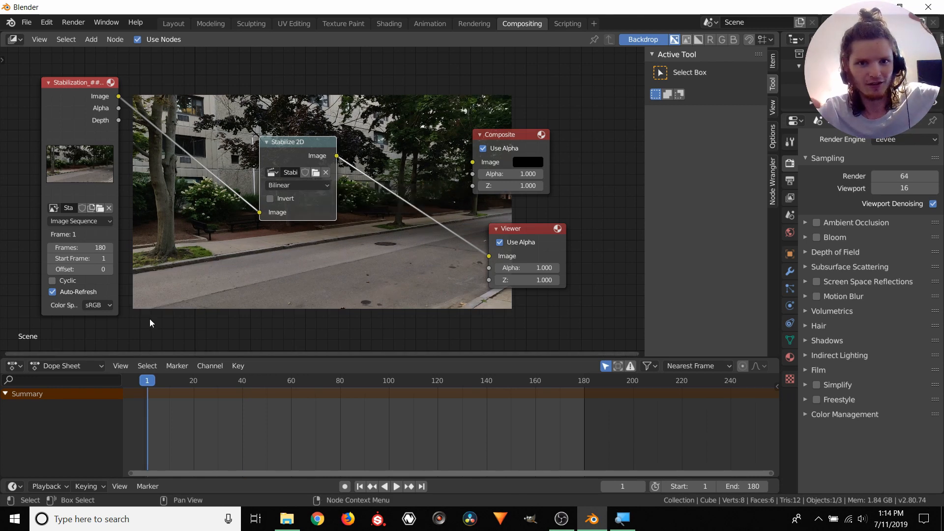
{"action": "key", "text": "space"}
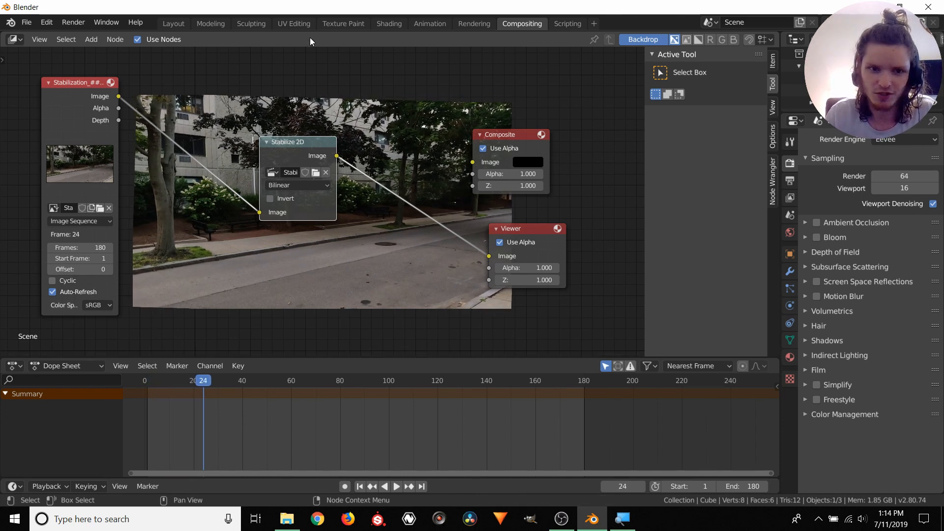
Move the image sequence and Stabilize 2D nodes away from the output nodes to make room between Stabilize 2D and the Viewer
{"action": "left_click_drag", "start_coordinate": [284, 144], "coordinate": [193, 176]}
{"action": "middle_click_drag", "start_coordinate": [212, 69], "coordinate": [295, 73]}
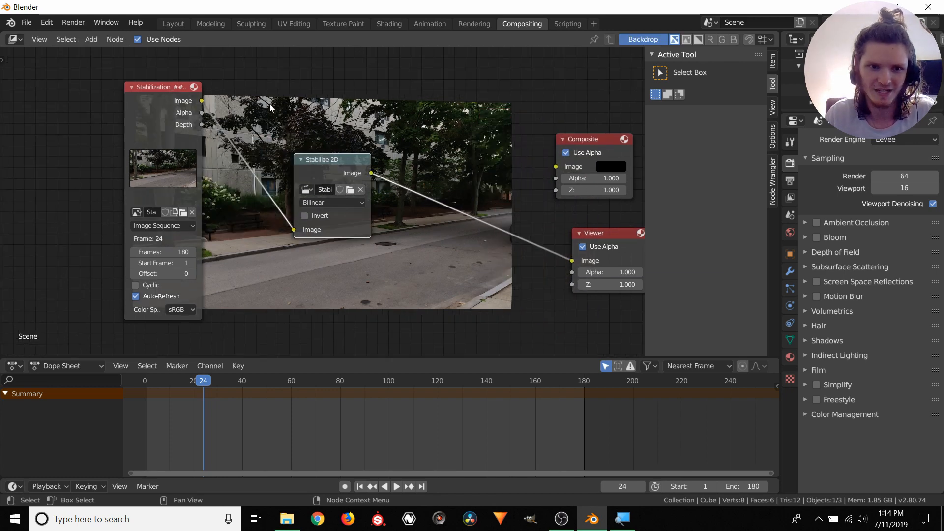
{"action": "scroll", "coordinate": [331, 245], "scroll_direction": "down", "scroll_amount": 2}
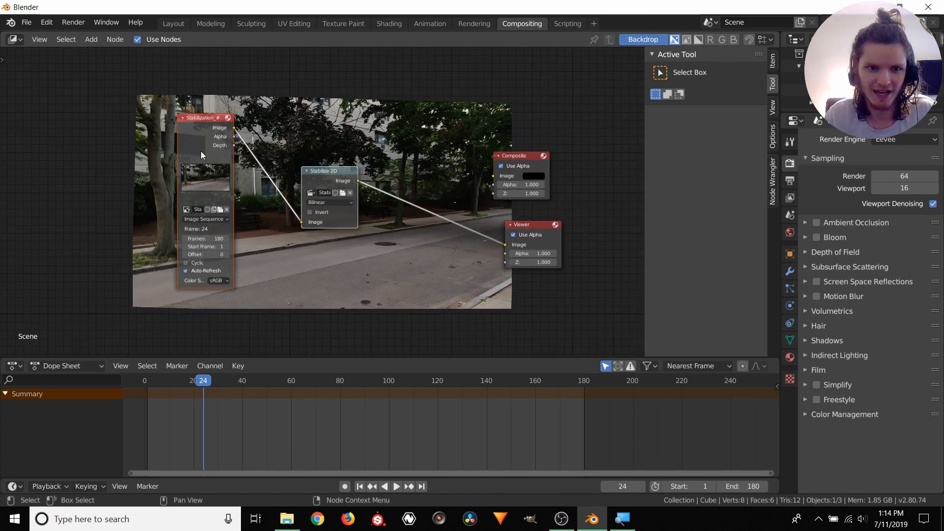
{"action": "key", "text": "g"}
{"action": "left_click", "coordinate": [185, 190]}
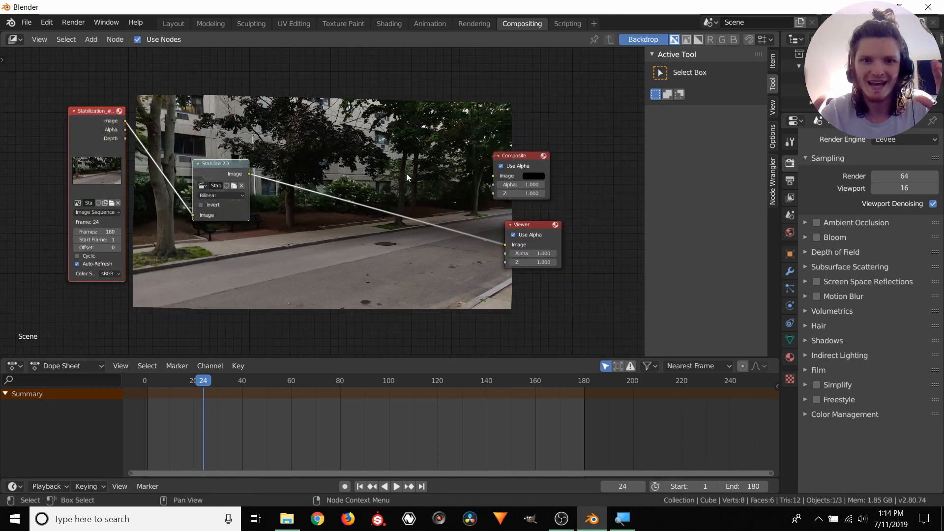
Insert an Alpha Over node into the link between the Stabilize 2D node and the Viewer
{"action": "key", "text": "shift+a"}
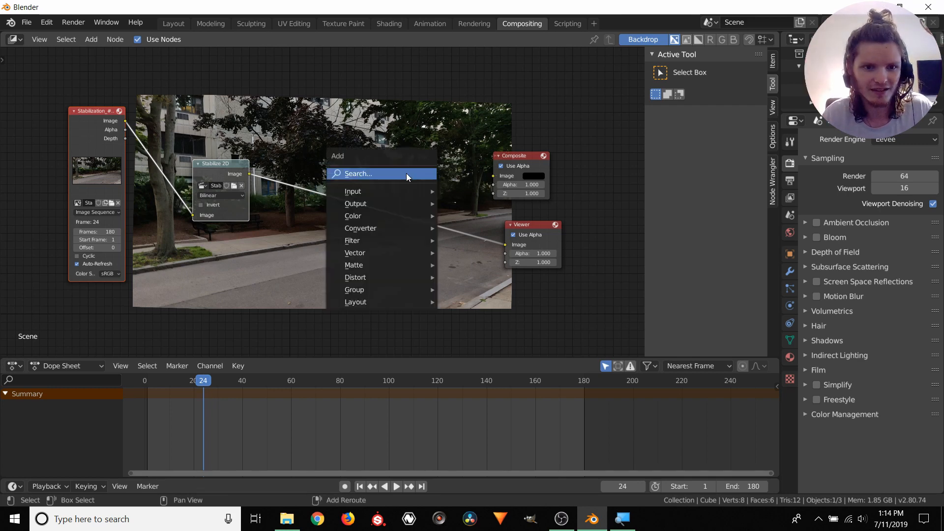
{"action": "left_click", "coordinate": [407, 173]}
{"action": "type", "text": "alpha"}
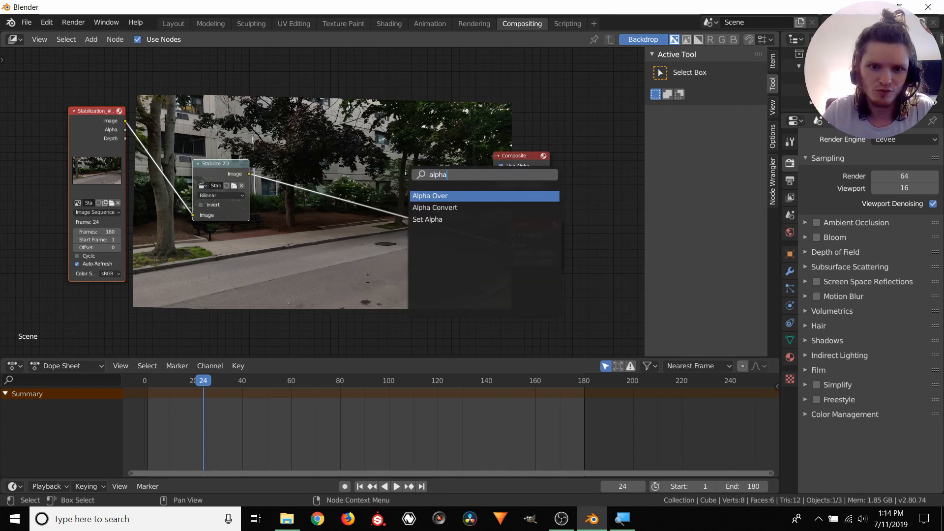
{"action": "key", "text": "Return"}
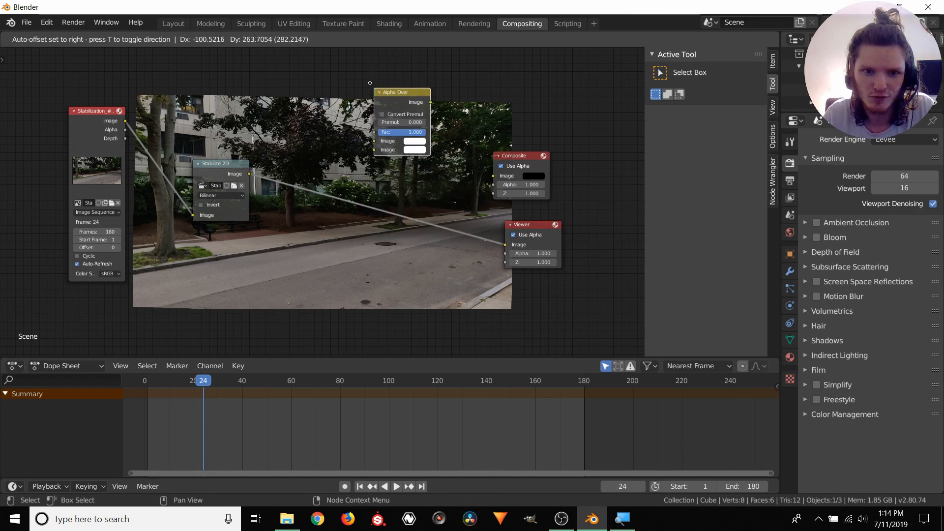
{"action": "left_click", "coordinate": [372, 155]}
Relink the Stabilize 2D output to Alpha Over's second Image input and set the first Image colour to red
{"action": "scroll", "coordinate": [376, 211], "scroll_direction": "up", "scroll_amount": 2}
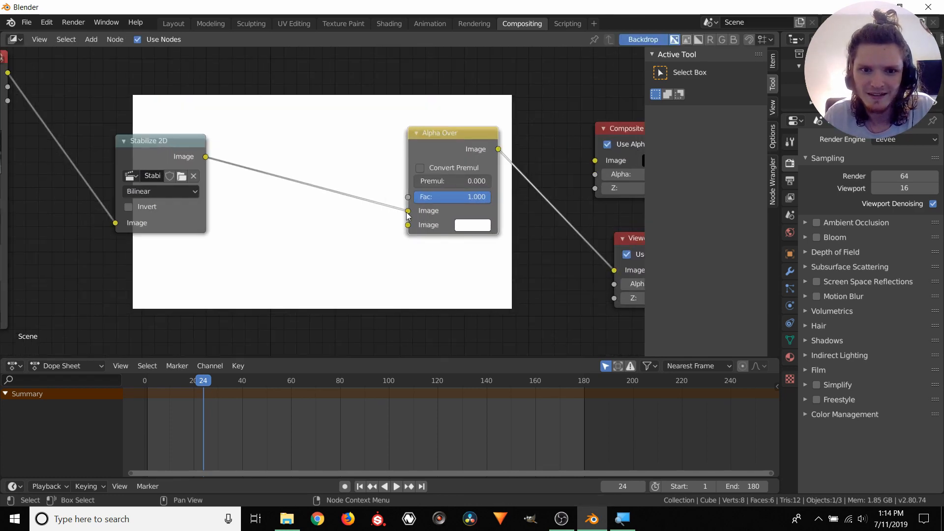
{"action": "left_click_drag", "start_coordinate": [408, 211], "coordinate": [408, 224]}
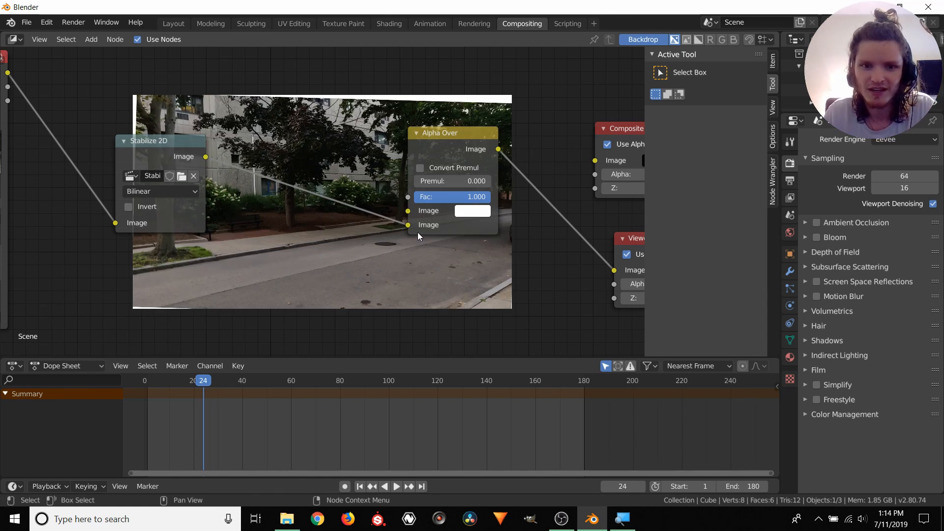
{"action": "left_click", "coordinate": [471, 215]}
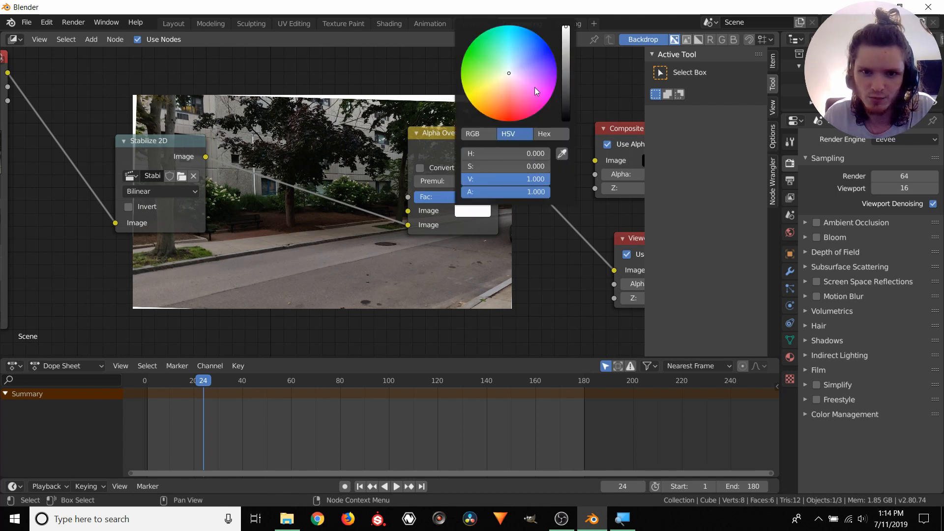
{"action": "left_click", "coordinate": [509, 119]}
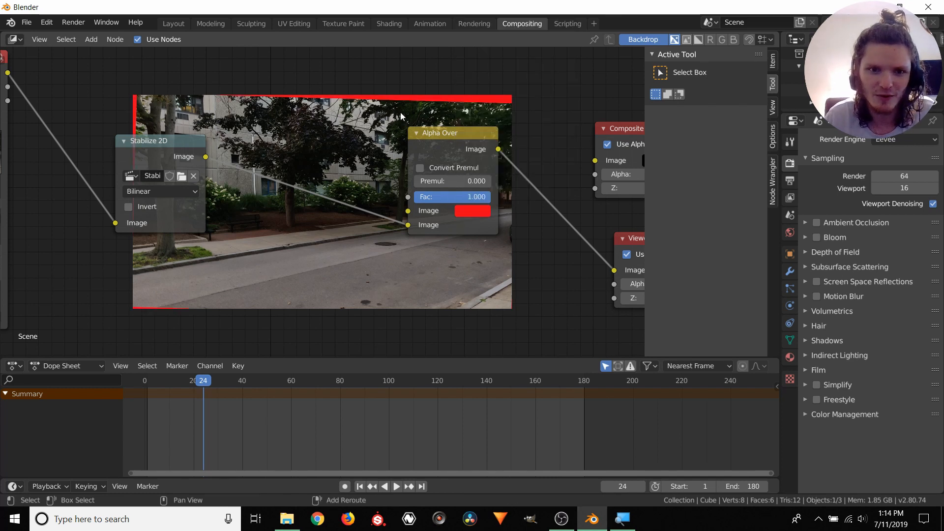
Step the stabilized preview frame by frame from frame 1 to frame 29 to examine the red border gaps
{"action": "key", "text": "shift+Left"}
{"action": "key", "text": "Right"}
{"action": "key", "text": "Right"}
{"action": "key", "text": "Right"}
{"action": "key", "text": "Right"}
{"action": "key", "text": "Right"}
{"action": "key", "text": "Right"}
{"action": "key", "text": "Right"}
{"action": "key", "text": "Right"}
{"action": "key", "text": "Right"}
{"action": "key", "text": "Right"}
{"action": "key", "text": "Right"}
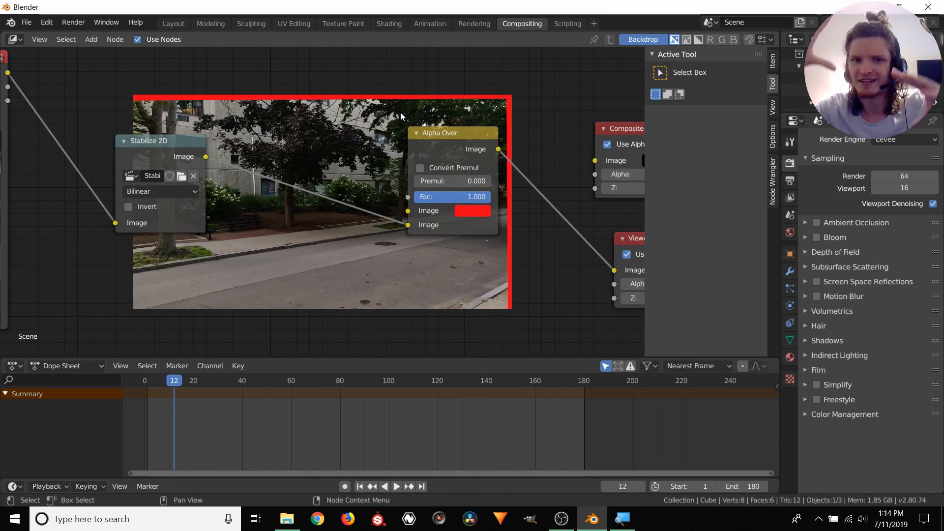
{"action": "key", "text": "Right"}
{"action": "key", "text": "Right"}
{"action": "key", "text": "Right"}
{"action": "key", "text": "Right"}
{"action": "key", "text": "Right"}
{"action": "key", "text": "Right"}
{"action": "key", "text": "Right"}
{"action": "key", "text": "Right"}
{"action": "key", "text": "Right"}
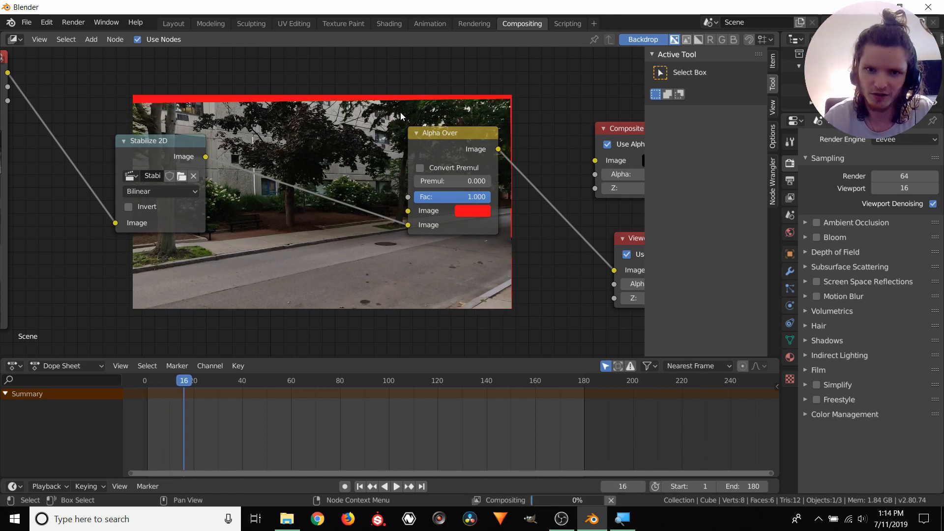
{"action": "key", "text": "Right"}
{"action": "key", "text": "Right"}
{"action": "key", "text": "Right"}
{"action": "key", "text": "Right"}
{"action": "key", "text": "Right"}
{"action": "key", "text": "Right"}
{"action": "key", "text": "Right"}
{"action": "key", "text": "Right"}
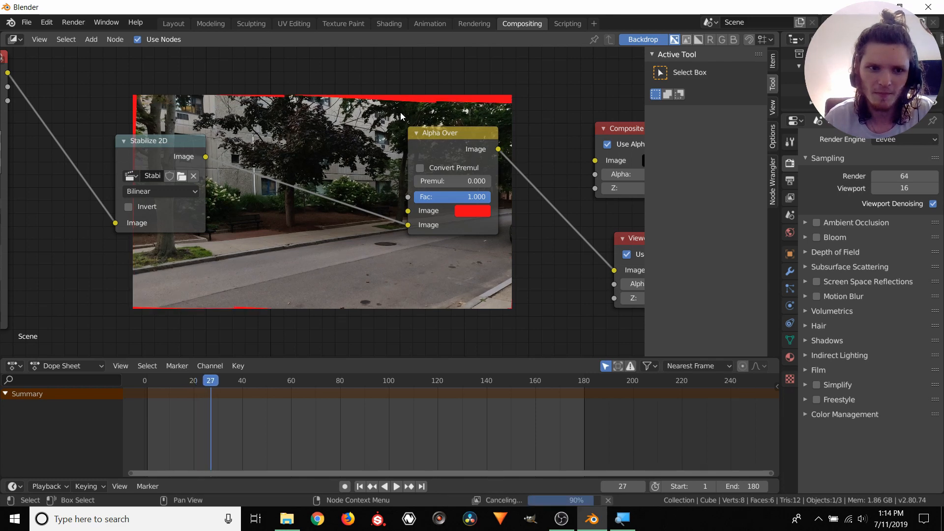
Try the Invert option on the Stabilize 2D node and turn it off again
{"action": "middle_click_drag", "start_coordinate": [136, 158], "coordinate": [227, 168]}
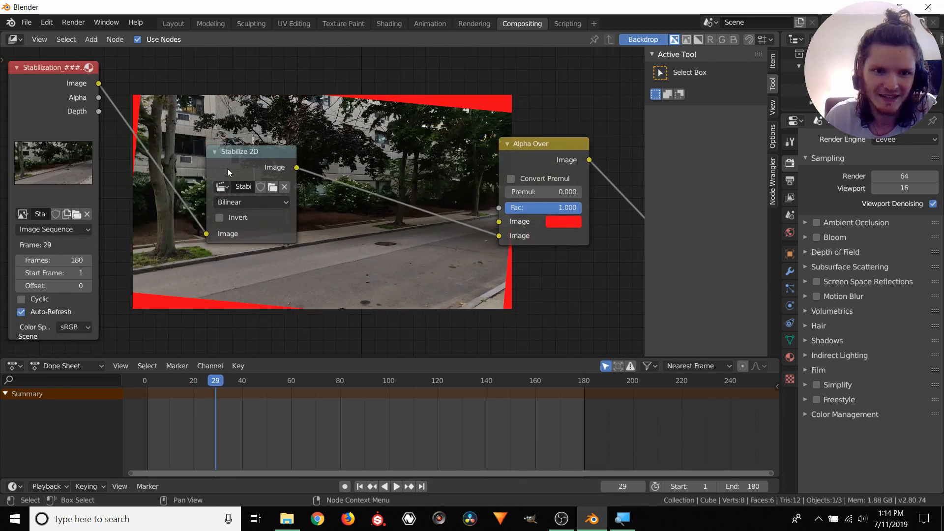
{"action": "left_click_drag", "start_coordinate": [242, 152], "coordinate": [236, 141]}
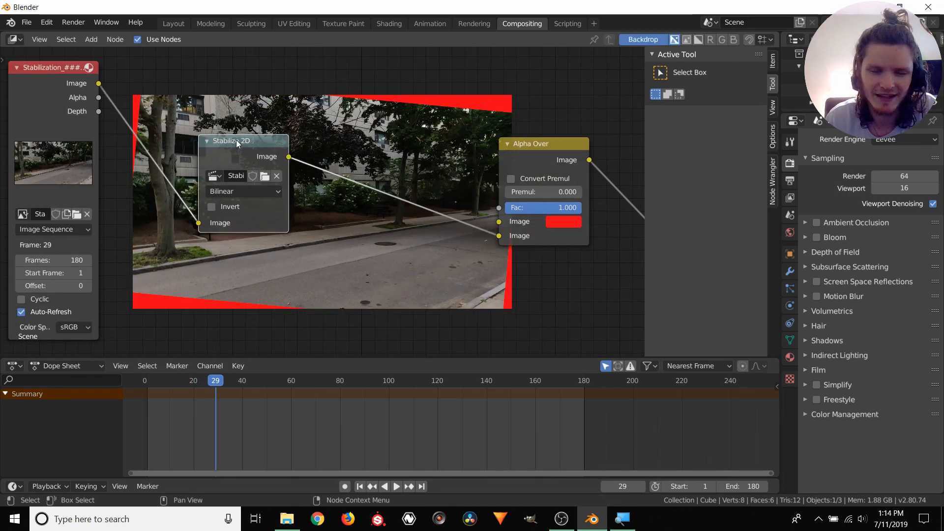
{"action": "left_click", "coordinate": [228, 207]}
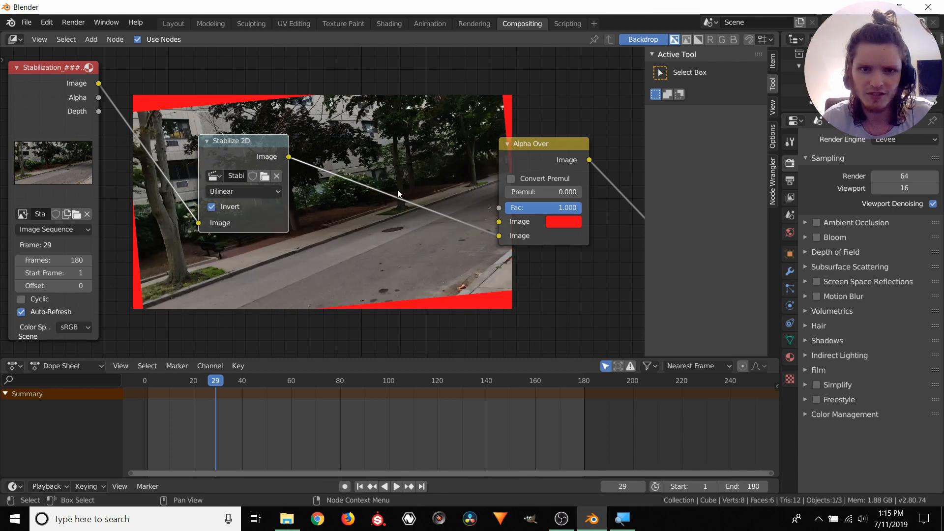
{"action": "left_click", "coordinate": [228, 207]}
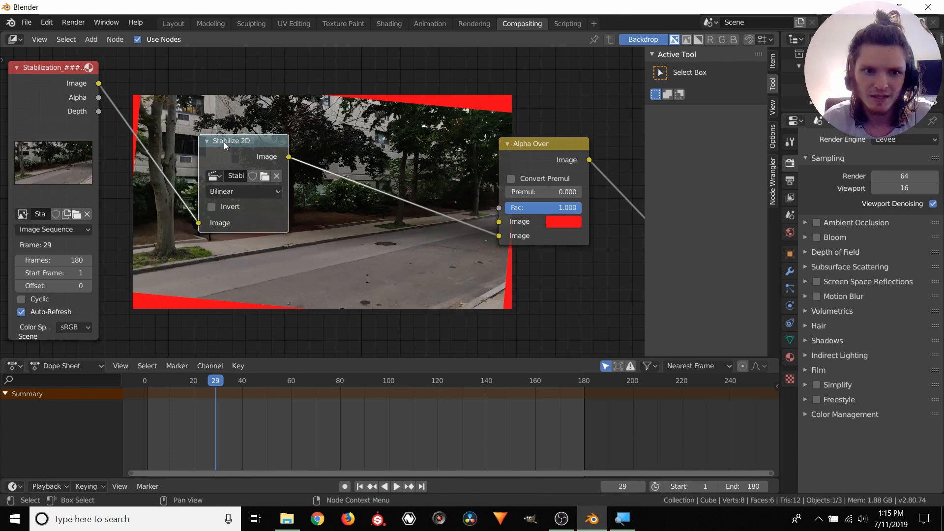
Duplicate the Stabilize 2D node and insert the copy into the link between the original and Alpha Over
{"action": "left_click_drag", "start_coordinate": [224, 143], "coordinate": [217, 143]}
{"action": "middle_click_drag", "start_coordinate": [415, 185], "coordinate": [375, 181]}
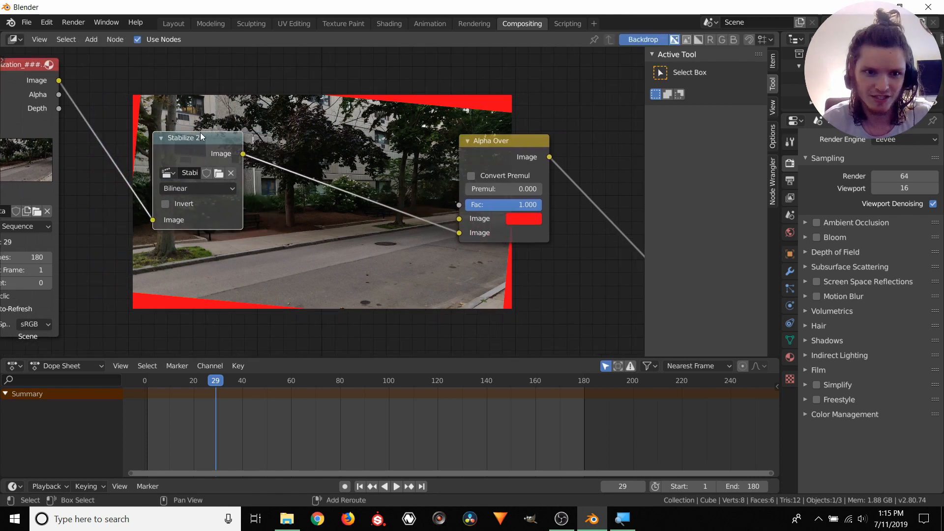
{"action": "key", "text": "shift+d"}
{"action": "left_click", "coordinate": [356, 156]}
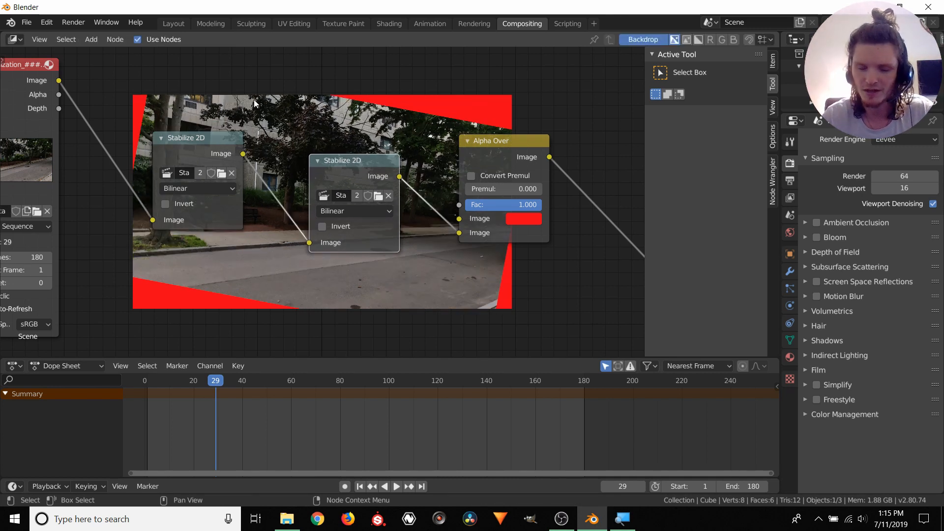
Enable Invert on the duplicated Stabilize 2D node and step the preview from frame 1 to frame 7
{"action": "left_click_drag", "start_coordinate": [202, 137], "coordinate": [206, 134]}
{"action": "left_click", "coordinate": [323, 226]}
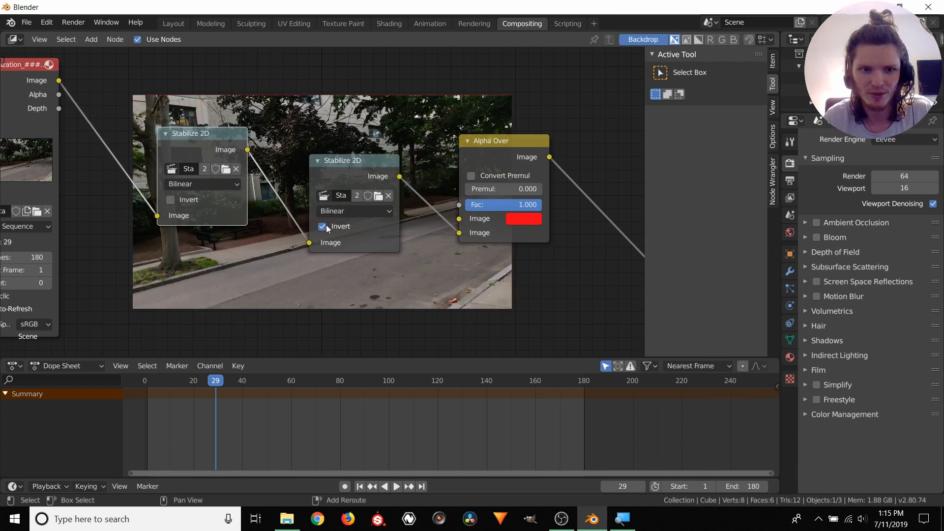
{"action": "key", "text": "shift+Left"}
{"action": "key", "text": "Right"}
{"action": "key", "text": "Right"}
{"action": "key", "text": "Right"}
{"action": "key", "text": "Right"}
{"action": "key", "text": "Right"}
{"action": "key", "text": "Right"}
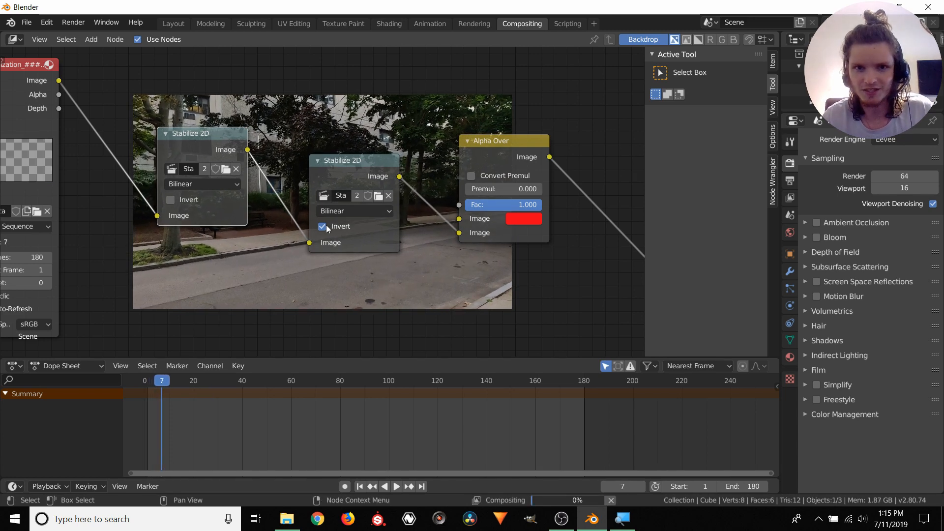
Review the chain from image sequence to Viewer, slightly repositioning the image sequence, both Stabilize 2D, Alpha Over and Viewer nodes
{"action": "middle_click_drag", "start_coordinate": [303, 115], "coordinate": [532, 128]}
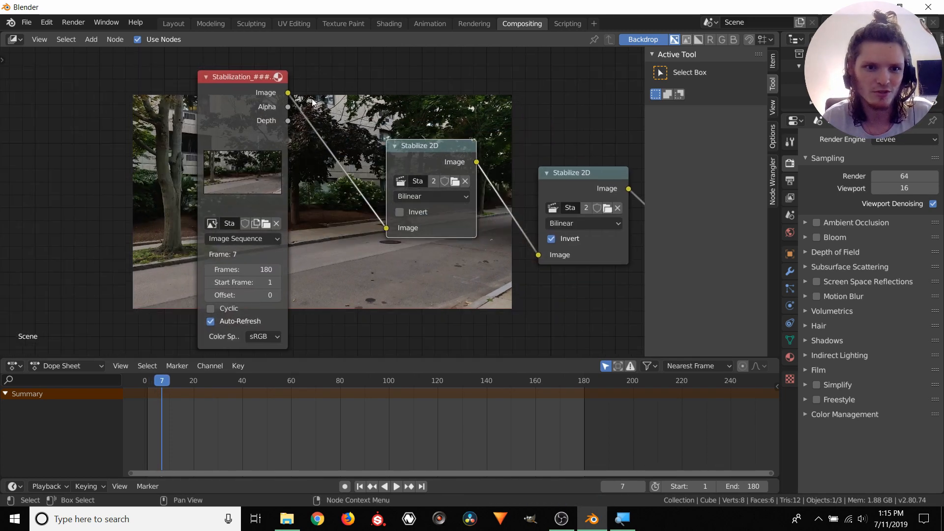
{"action": "mouse_move", "coordinate": [235, 78]}
{"action": "left_mouse_down"}
{"action": "mouse_move", "coordinate": [264, 79]}
{"action": "mouse_move", "coordinate": [219, 84]}
{"action": "left_mouse_up"}
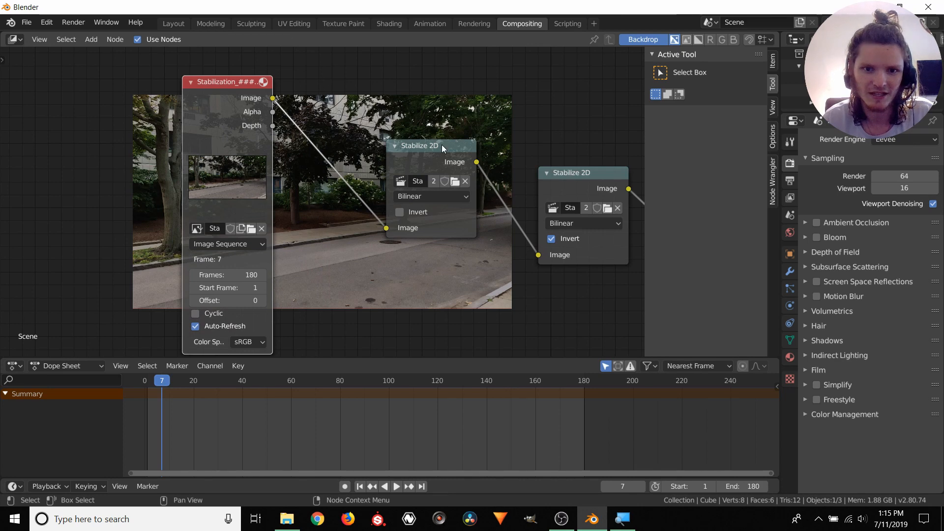
{"action": "left_click_drag", "start_coordinate": [442, 145], "coordinate": [428, 143]}
{"action": "middle_click_drag", "start_coordinate": [427, 143], "coordinate": [193, 176]}
{"action": "mouse_move", "coordinate": [317, 199]}
{"action": "left_mouse_down"}
{"action": "mouse_move", "coordinate": [302, 191]}
{"action": "mouse_move", "coordinate": [313, 194]}
{"action": "left_mouse_up"}
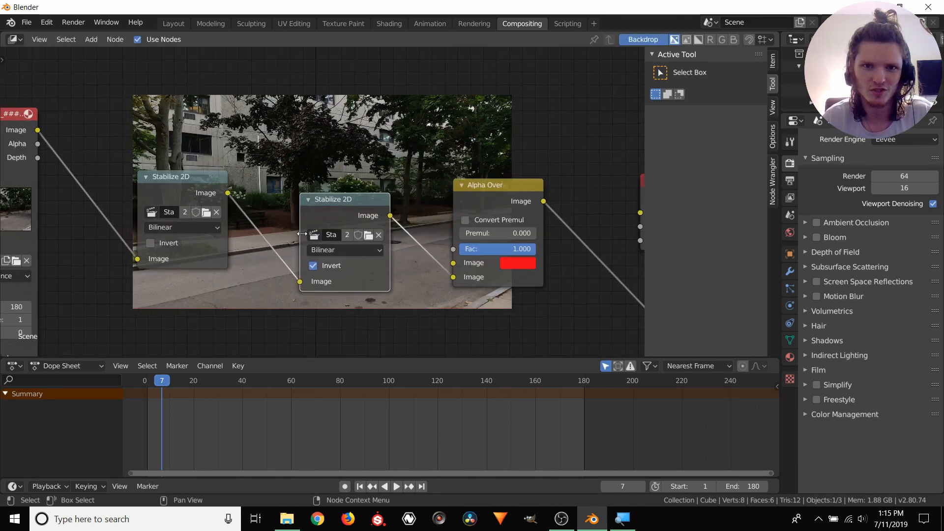
{"action": "middle_click_drag", "start_coordinate": [474, 212], "coordinate": [294, 174]}
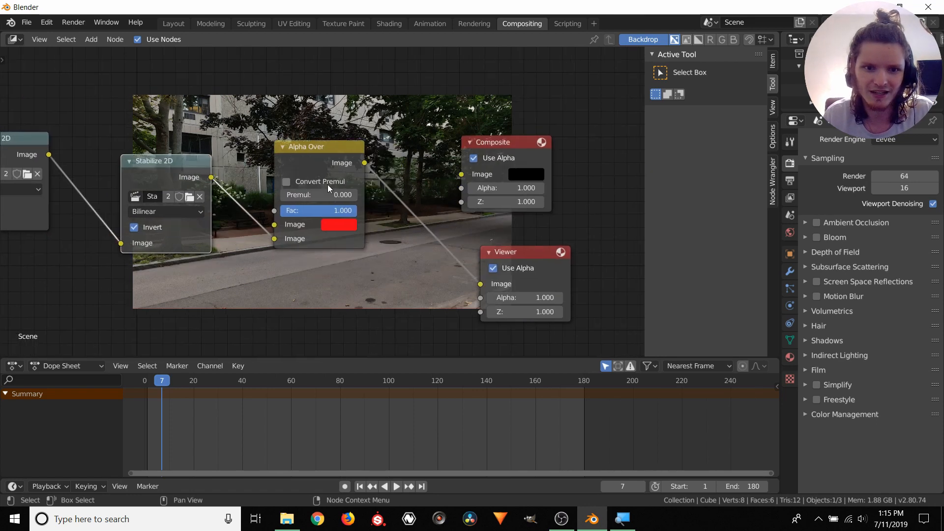
{"action": "left_click_drag", "start_coordinate": [312, 150], "coordinate": [310, 147]}
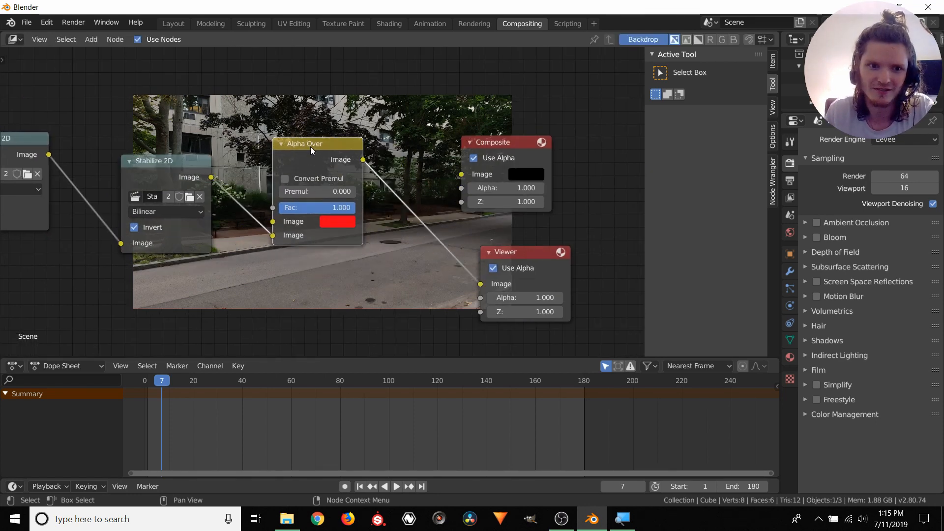
{"action": "middle_click_drag", "start_coordinate": [363, 172], "coordinate": [251, 179]}
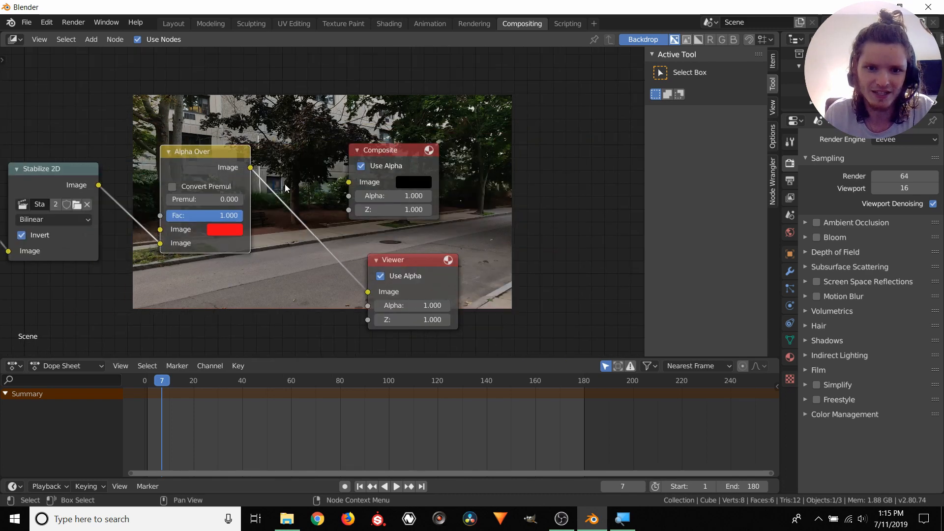
{"action": "left_click_drag", "start_coordinate": [423, 269], "coordinate": [417, 278]}
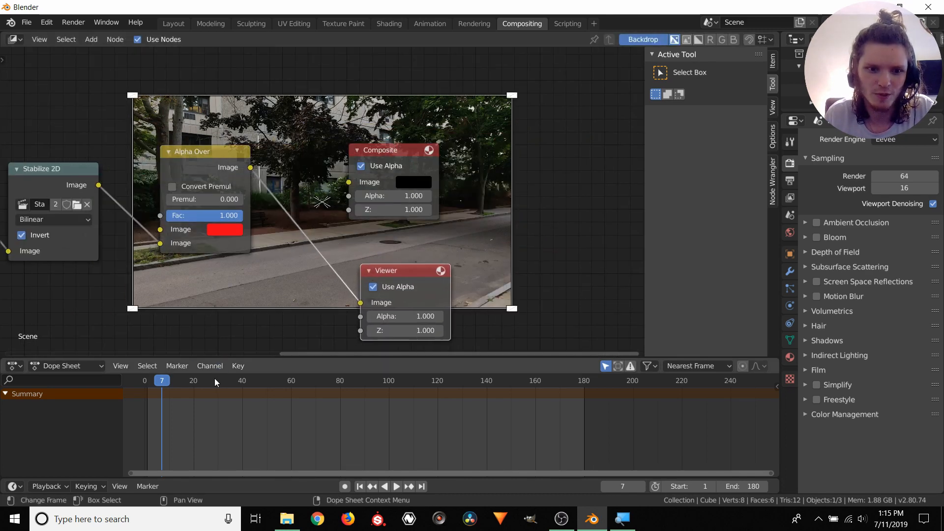
Delete the inverted Stabilize 2D copy, reconnect the original to Alpha Over's second Image input, and compare frames 1 and 81
{"action": "left_click_drag", "start_coordinate": [219, 380], "coordinate": [357, 383]}
{"action": "middle_click_drag", "start_coordinate": [147, 182], "coordinate": [457, 155]}
{"action": "left_click", "coordinate": [368, 137]}
{"action": "key", "text": "x"}
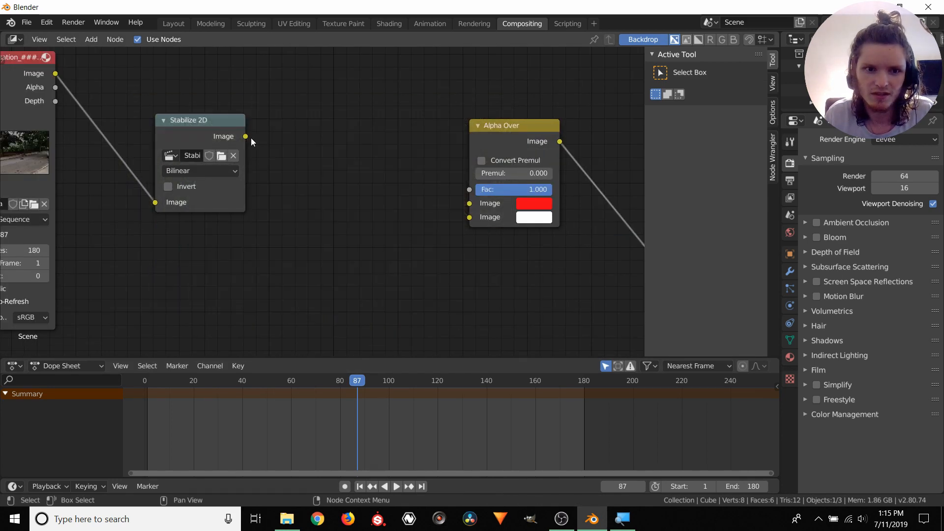
{"action": "left_click_drag", "start_coordinate": [248, 137], "coordinate": [477, 218]}
{"action": "middle_click_drag", "start_coordinate": [544, 208], "coordinate": [360, 207]}
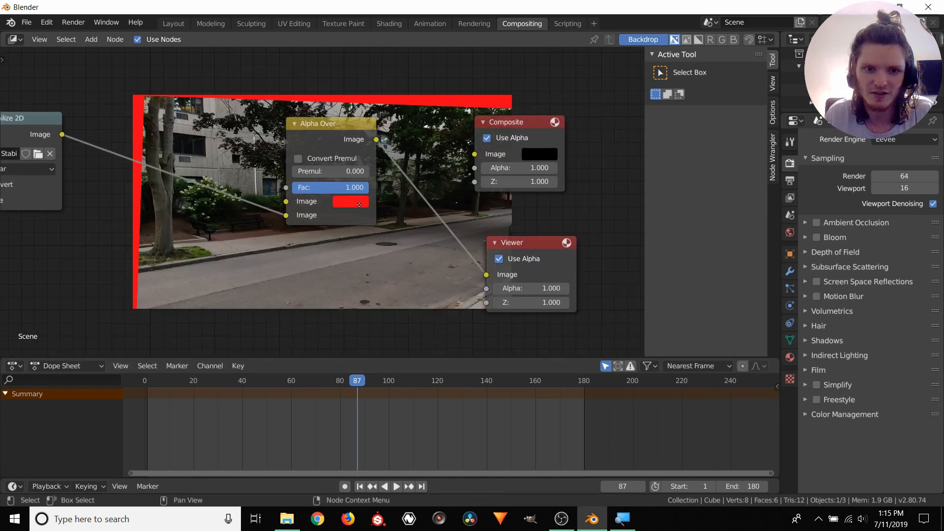
{"action": "key", "text": "shift+Left"}
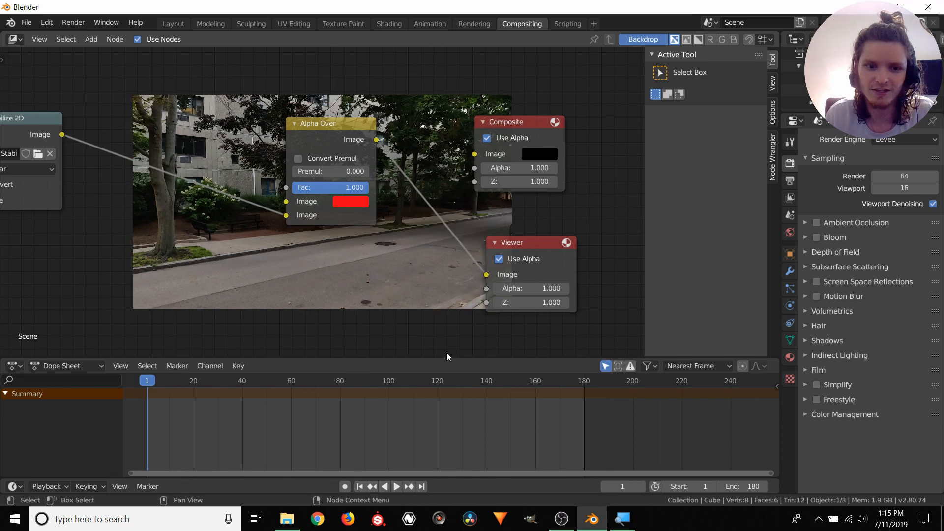
{"action": "left_click", "coordinate": [343, 382]}
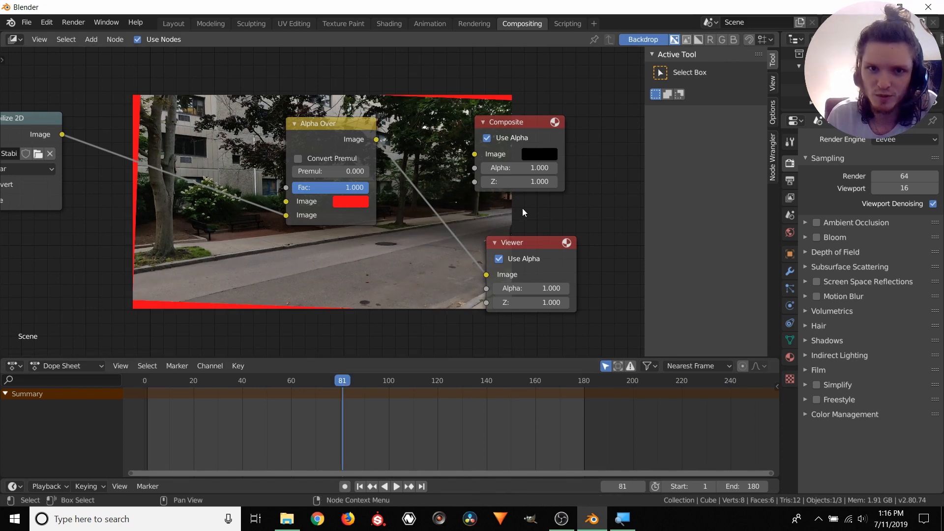
Link Alpha Over's Image output to the Composite node's Image input and return to frame 1
{"action": "middle_click_drag", "start_coordinate": [462, 150], "coordinate": [362, 196]}
{"action": "left_click_drag", "start_coordinate": [427, 164], "coordinate": [492, 94]}
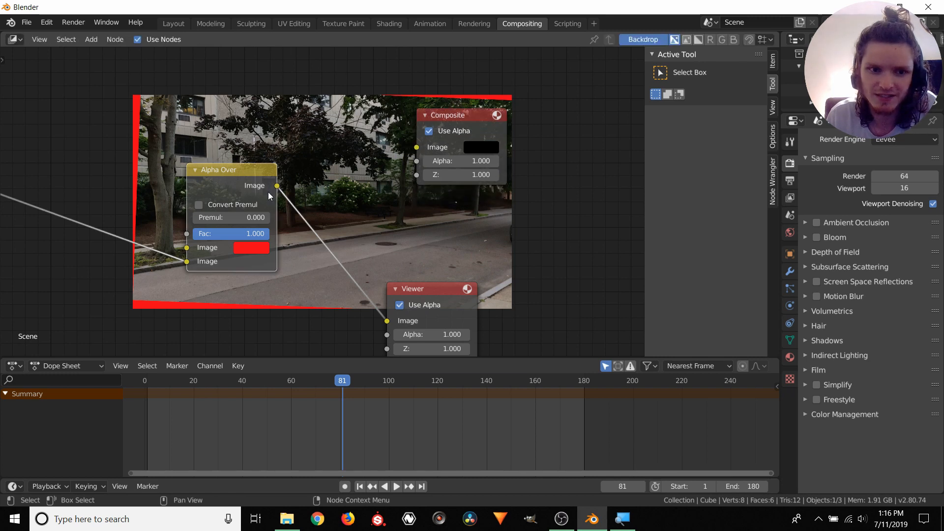
{"action": "left_click_drag", "start_coordinate": [277, 186], "coordinate": [431, 129]}
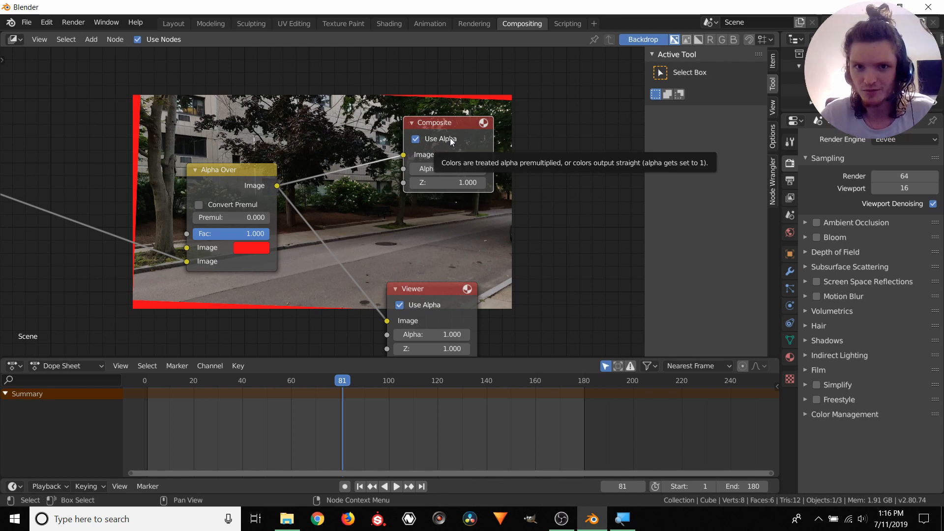
{"action": "key", "text": "shift+Left"}
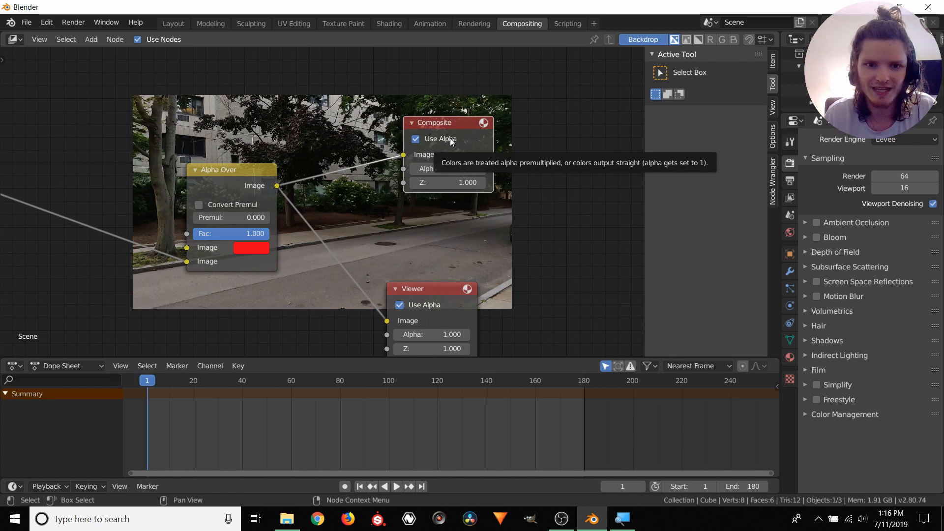
Save the Blender file on the Desktop as part2.blend
{"action": "middle_click_drag", "start_coordinate": [320, 177], "coordinate": [432, 185]}
{"action": "key", "text": "ctrl+s"}
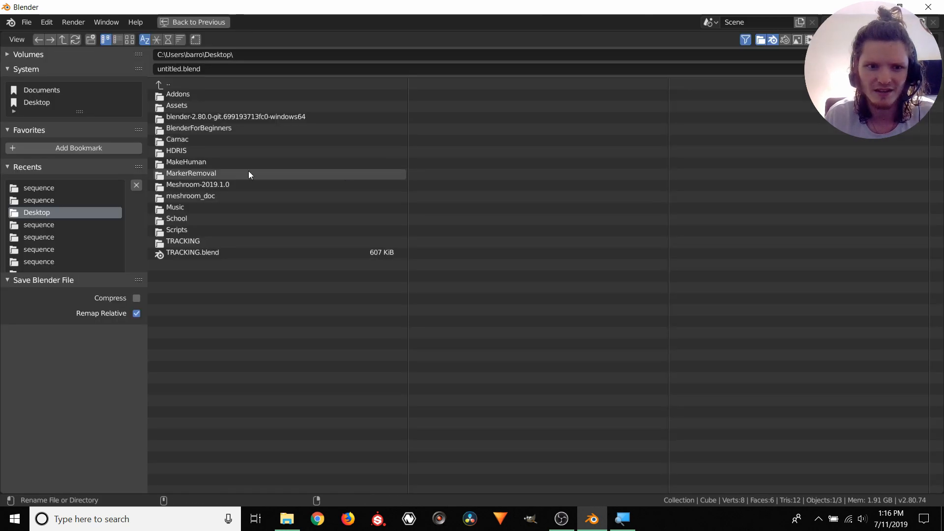
{"action": "left_click", "coordinate": [166, 68]}
{"action": "type", "text": "part2"}
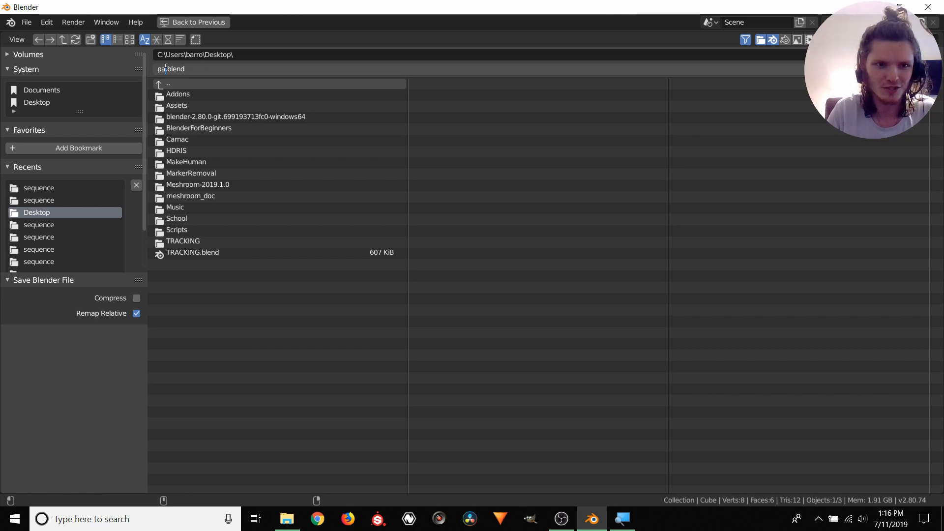
{"action": "key", "text": "Return"}
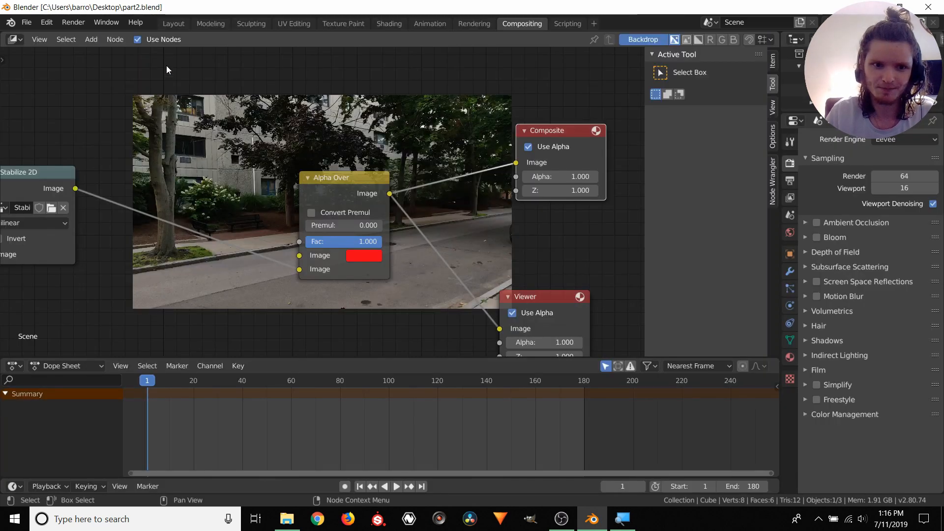
Go to frame 77 and set the render output file format to FFmpeg video
{"action": "middle_click_drag", "start_coordinate": [331, 211], "coordinate": [241, 188]}
{"action": "left_click", "coordinate": [334, 386]}
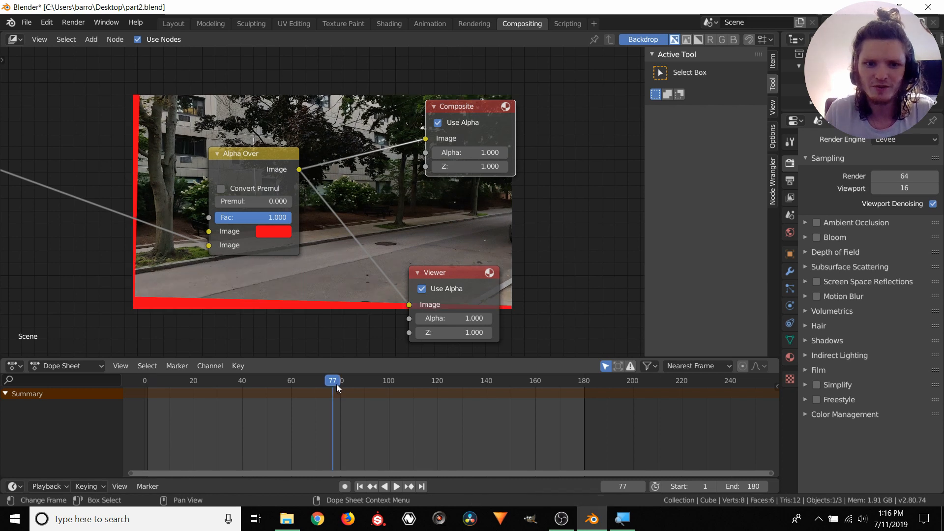
{"action": "left_click", "coordinate": [791, 179]}
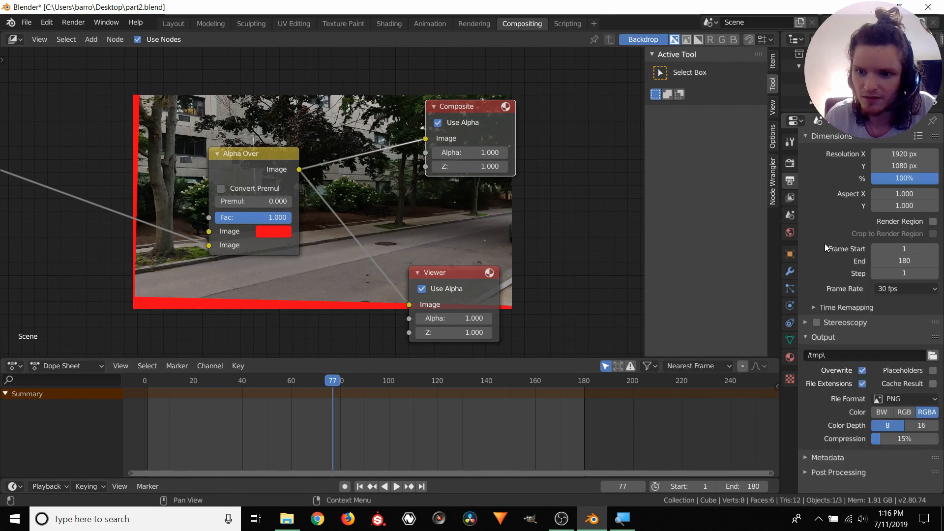
{"action": "left_click", "coordinate": [904, 400]}
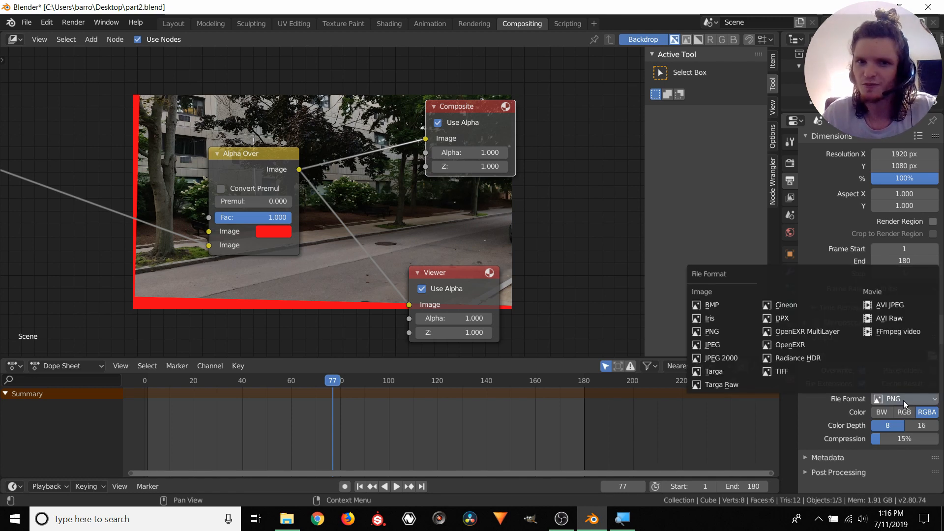
{"action": "left_click", "coordinate": [901, 332]}
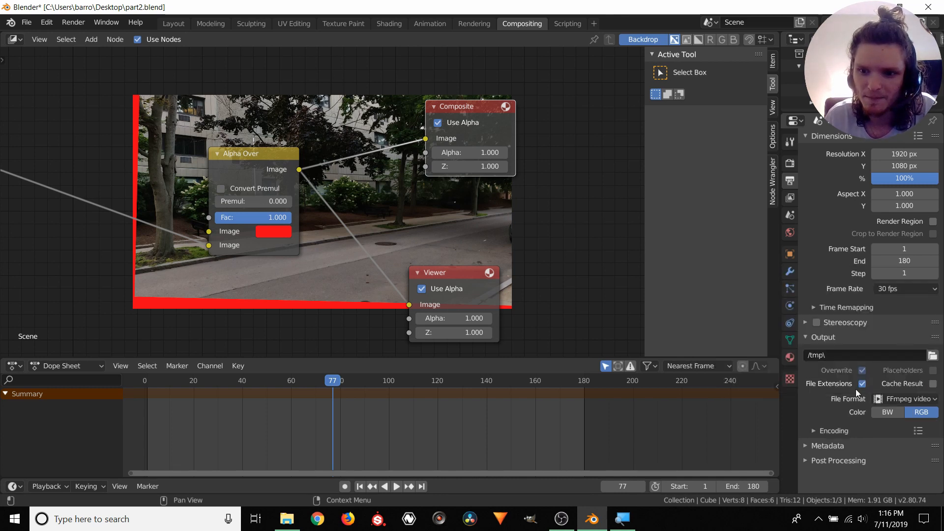
Set the video encoding container to MPEG-4 and the output quality to High quality
{"action": "left_click", "coordinate": [837, 431]}
{"action": "scroll", "coordinate": [840, 413], "scroll_direction": "down", "scroll_amount": 3}
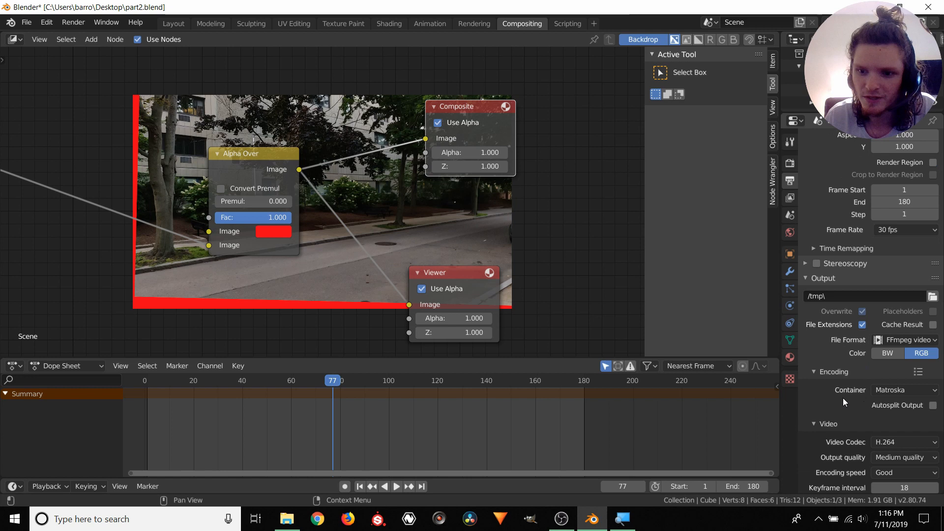
{"action": "left_click", "coordinate": [896, 389]}
{"action": "left_click", "coordinate": [890, 349]}
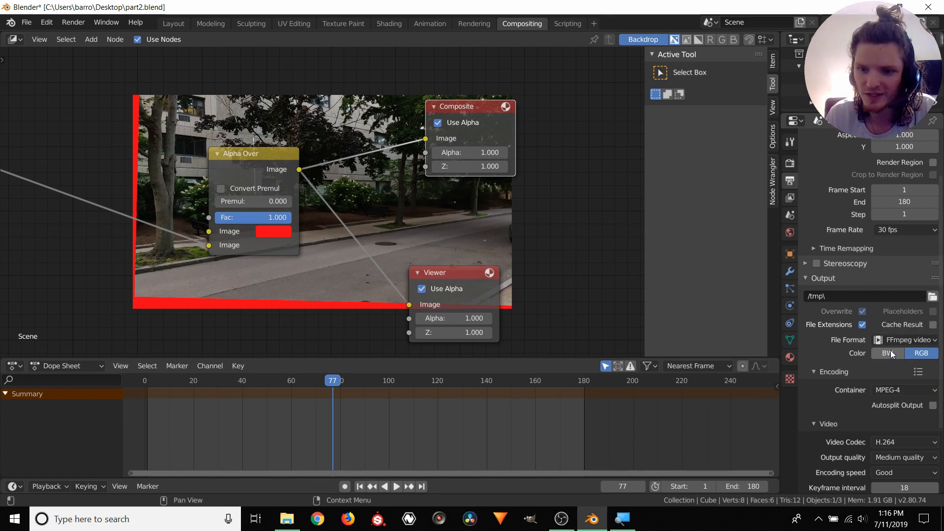
{"action": "scroll", "coordinate": [891, 351], "scroll_direction": "down", "scroll_amount": 4}
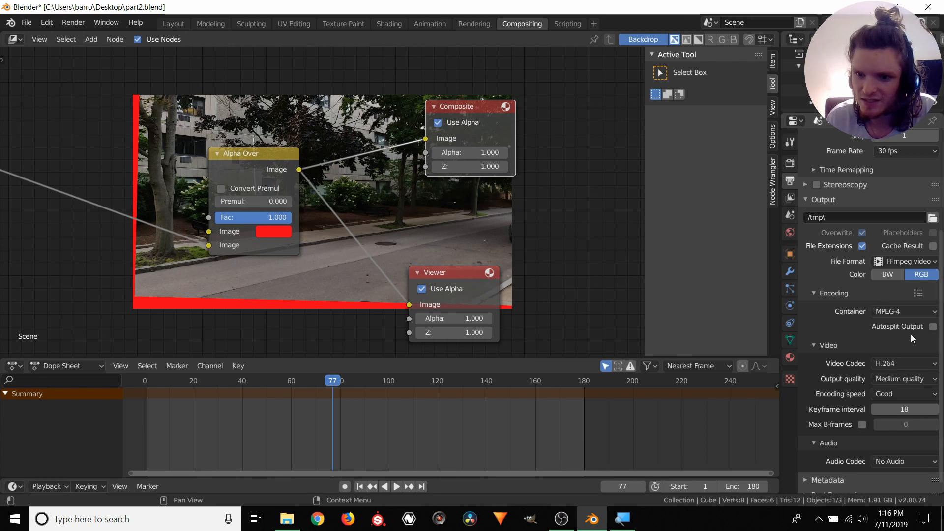
{"action": "left_click", "coordinate": [892, 376]}
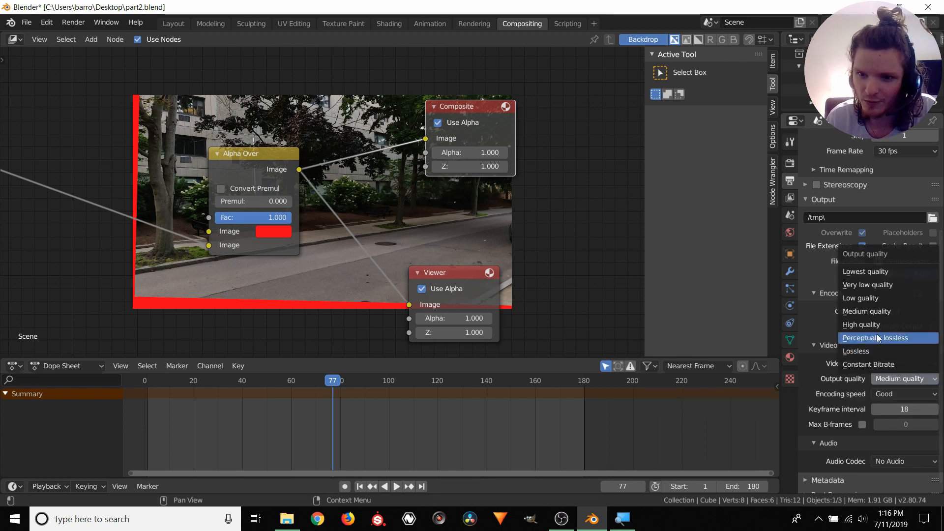
{"action": "left_click", "coordinate": [869, 325]}
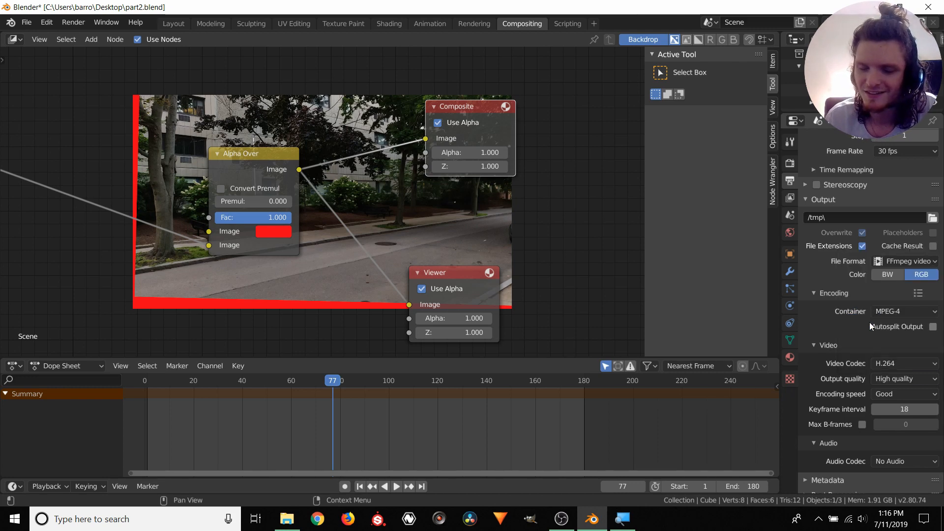
Set the render output path to the Desktop with the file name stable
{"action": "scroll", "coordinate": [869, 323], "scroll_direction": "up", "scroll_amount": 3}
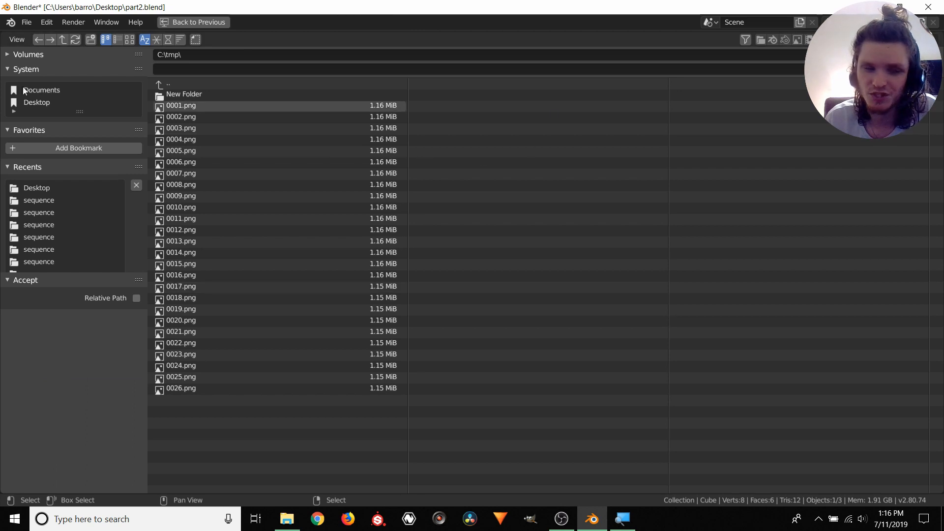
{"action": "left_click", "coordinate": [27, 104]}
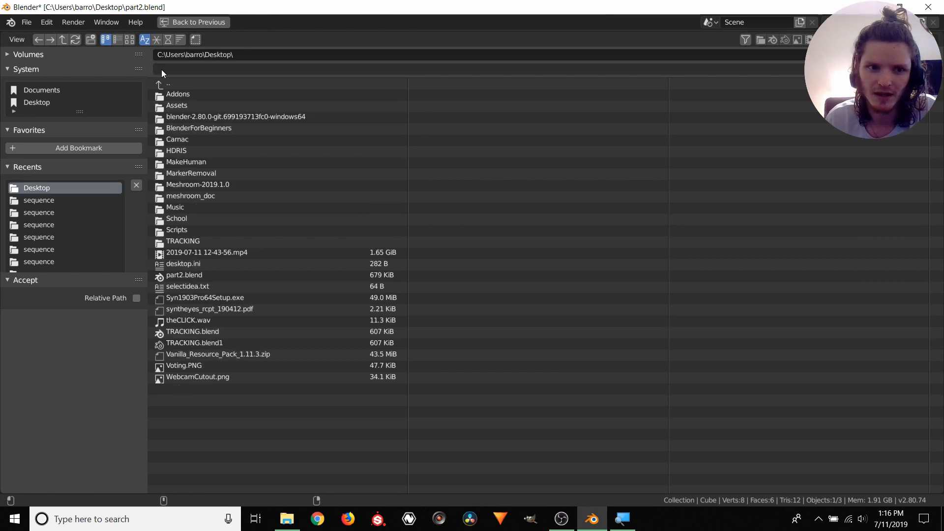
{"action": "left_click", "coordinate": [161, 69]}
{"action": "type", "text": "stable"}
{"action": "key", "text": "Return"}
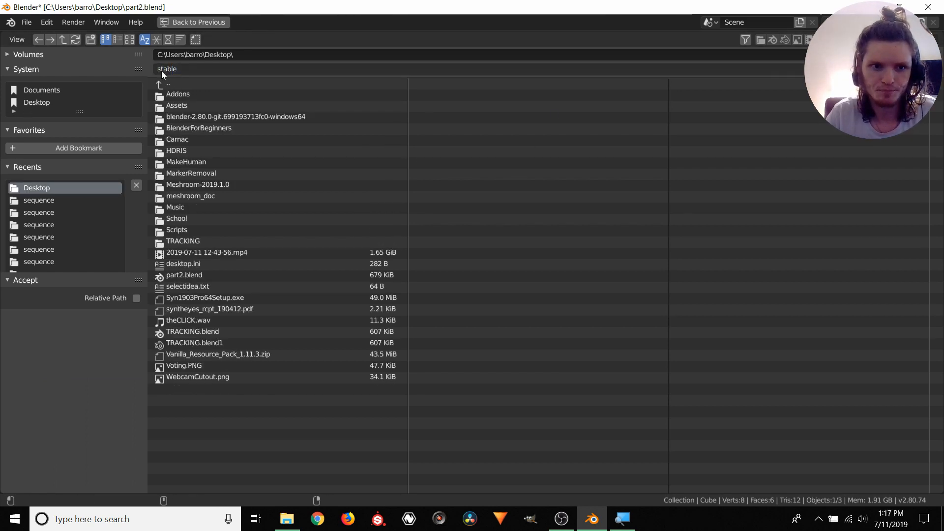
{"action": "scroll", "coordinate": [836, 299], "scroll_direction": "down", "scroll_amount": 3}
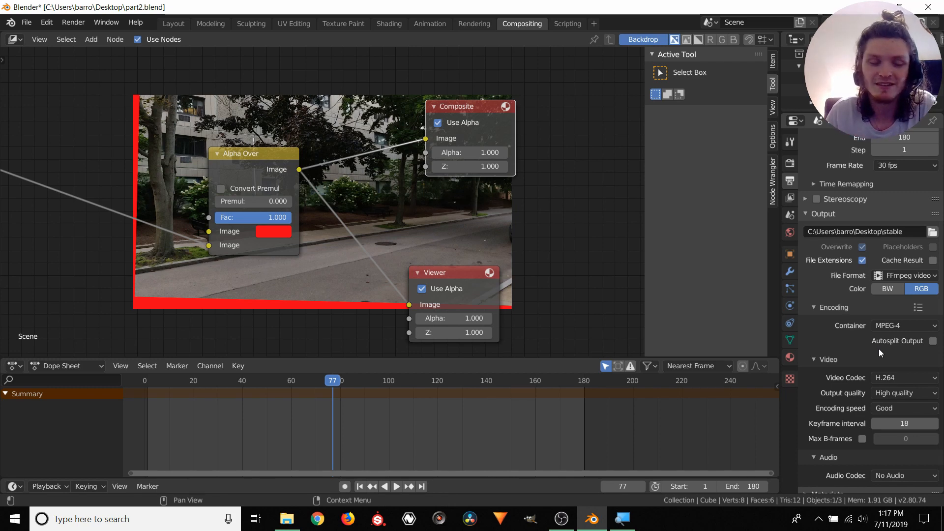
Move the Composite node farther from Alpha Over and shrink the backdrop preview
{"action": "middle_click_drag", "start_coordinate": [334, 272], "coordinate": [662, 233]}
{"action": "scroll", "coordinate": [485, 172], "scroll_direction": "down", "scroll_amount": 11}
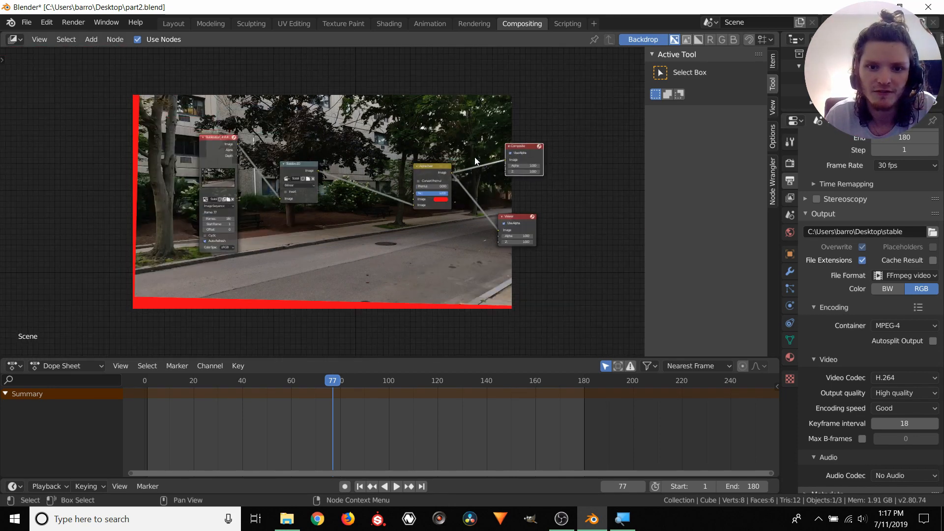
{"action": "left_click_drag", "start_coordinate": [534, 157], "coordinate": [563, 152]}
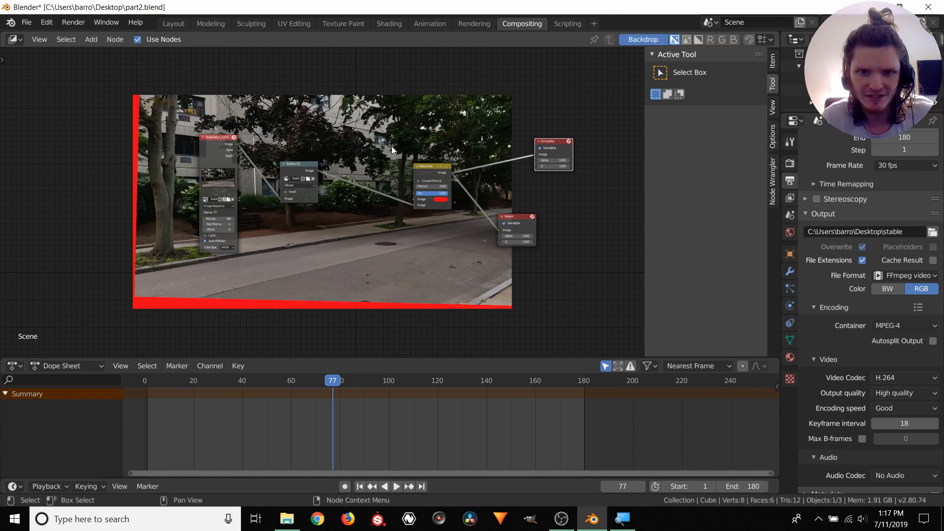
{"action": "key", "text": "v"}
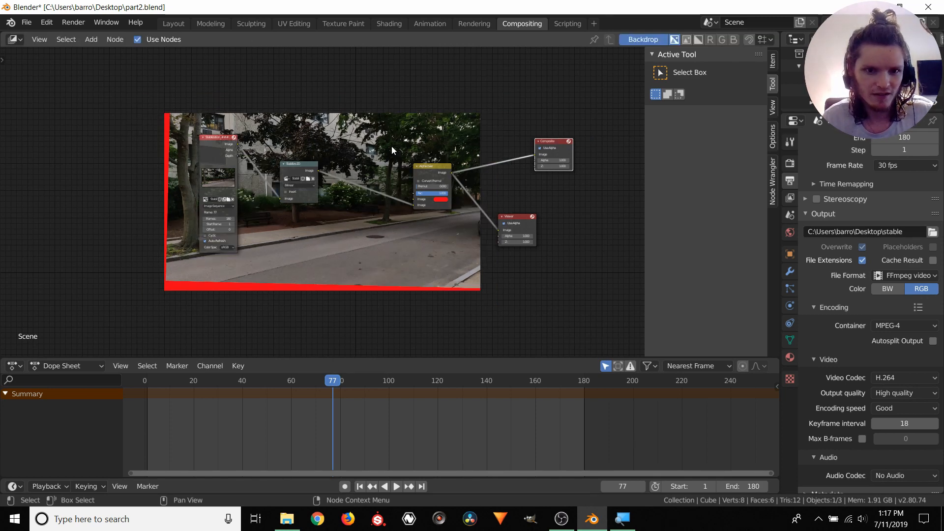
Enlarge the backdrop preview and move the Composite node slightly farther from Alpha Over
{"action": "key", "text": "v"}
{"action": "key", "text": "alt+v"}
{"action": "key", "text": "alt+v"}
{"action": "key", "text": "alt+v"}
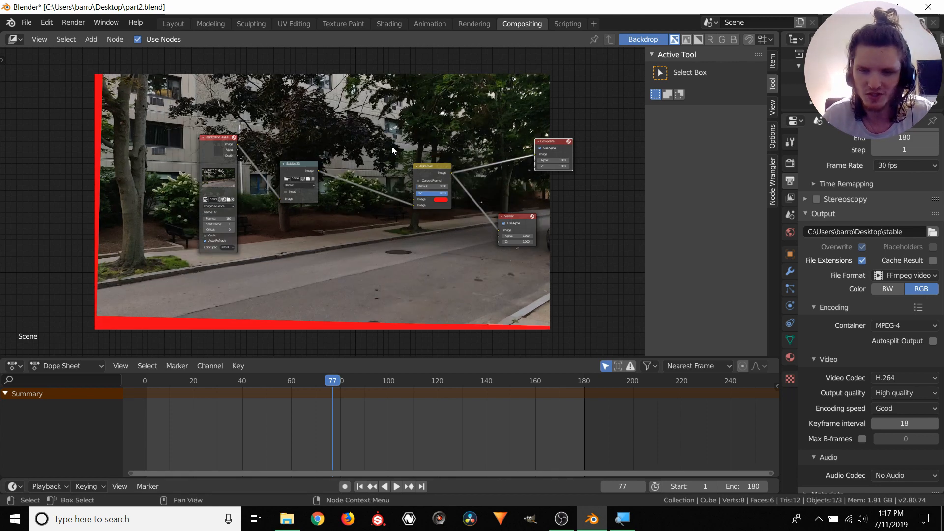
{"action": "middle_click_drag", "start_coordinate": [549, 128], "coordinate": [473, 146]}
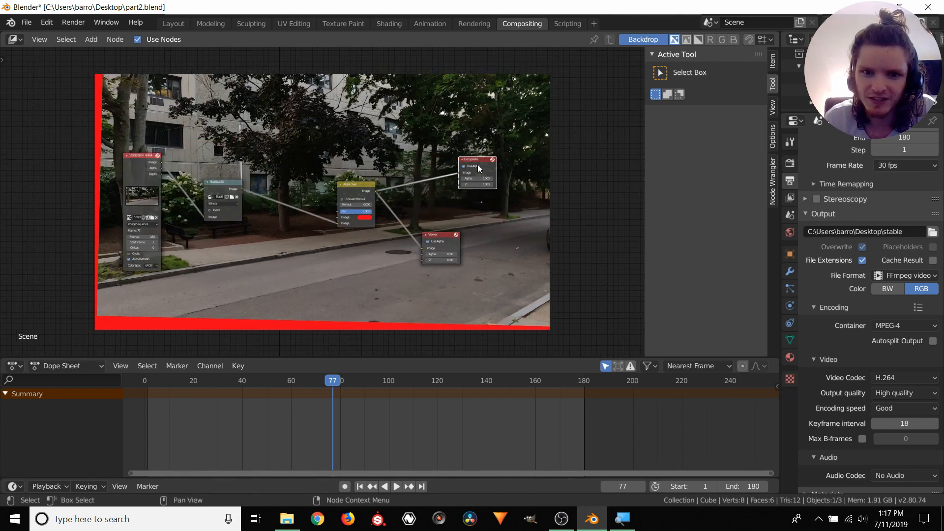
{"action": "mouse_move", "coordinate": [479, 169]}
{"action": "left_mouse_down"}
{"action": "mouse_move", "coordinate": [460, 170]}
{"action": "mouse_move", "coordinate": [488, 164]}
{"action": "left_mouse_up"}
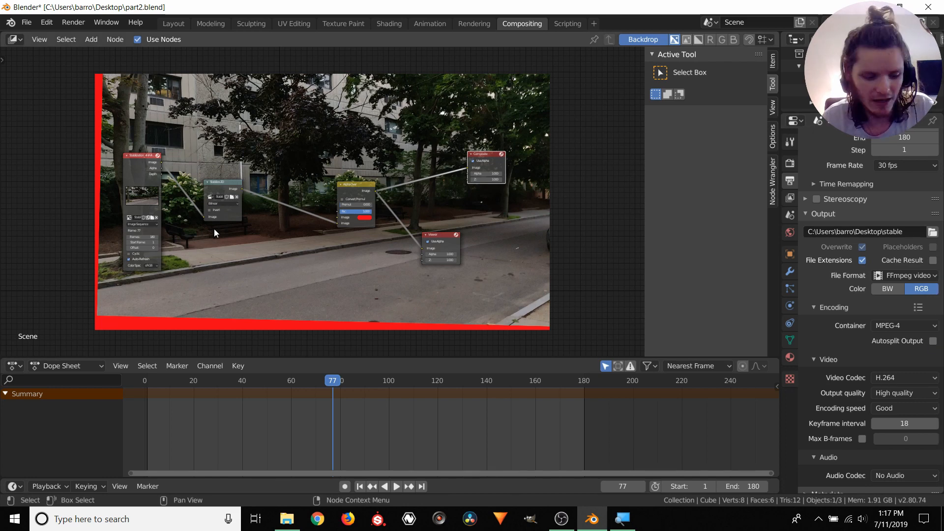
Save the project file and render the full animation to the stable video, closing the render window when it finishes
{"action": "key", "text": "ctrl+s"}
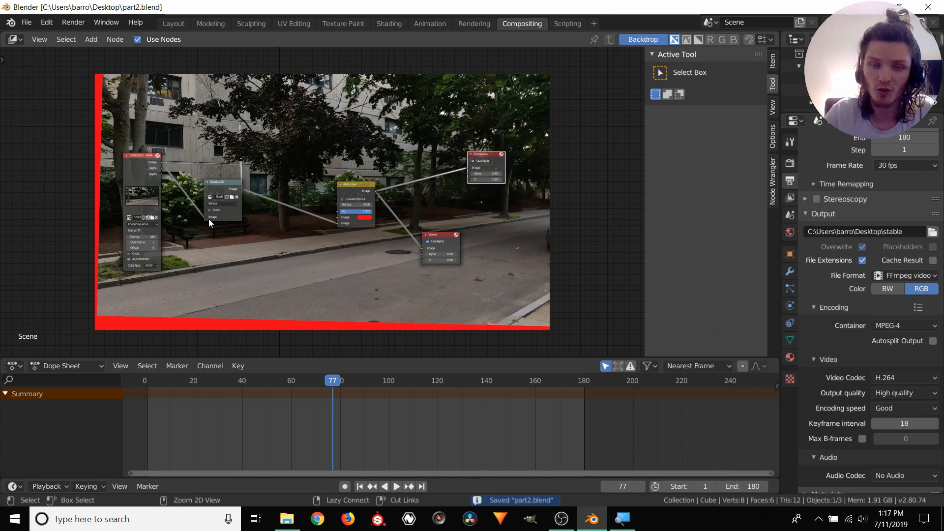
{"action": "key", "text": "ctrl+F12"}
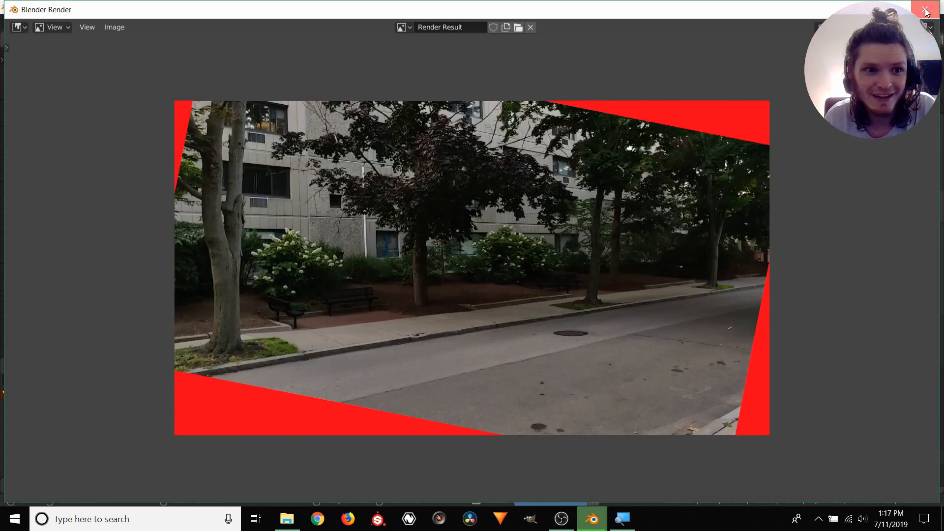
{"action": "key", "text": "Escape"}
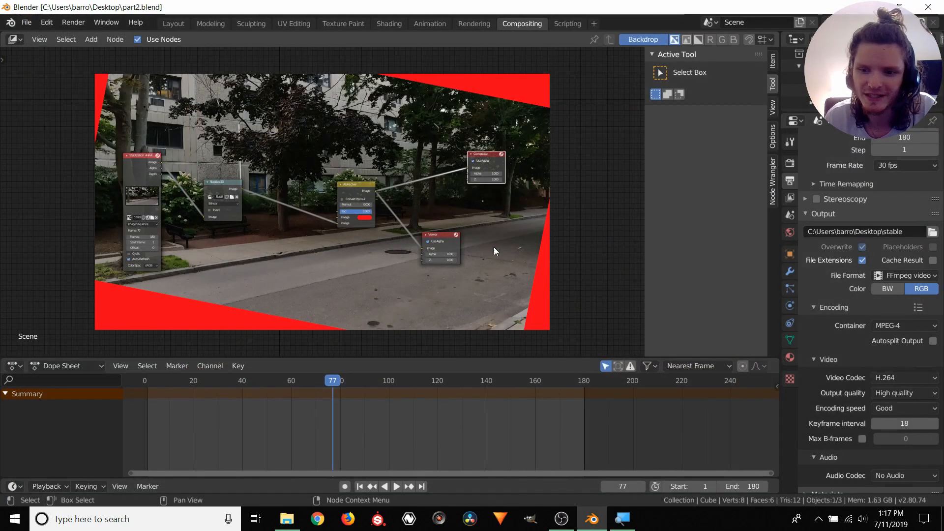
Play the rendered stable0001-0180 video from the Desktop to check the stabilization, and close the player
{"action": "key", "text": "super+d"}
{"action": "left_click", "coordinate": [73, 90]}
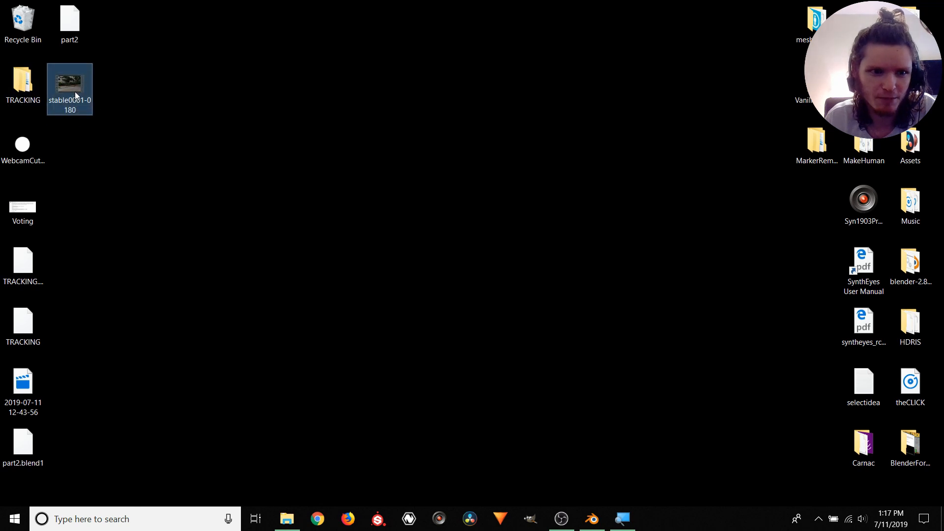
{"action": "double_click", "coordinate": [71, 95]}
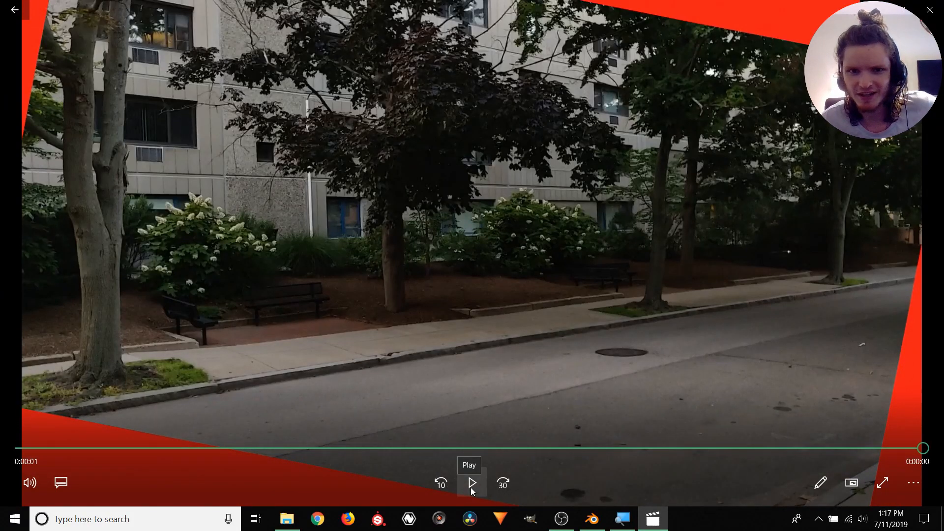
{"action": "left_click", "coordinate": [471, 488]}
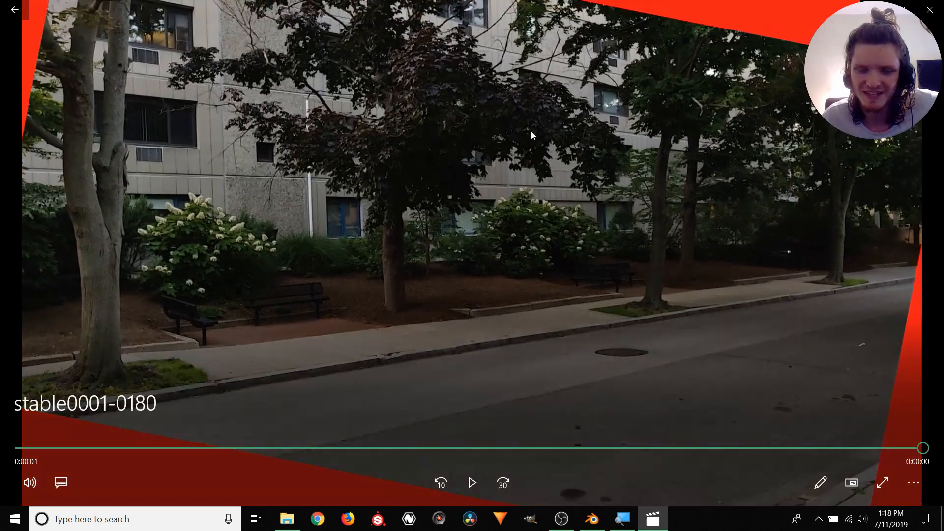
{"action": "left_click", "coordinate": [473, 486]}
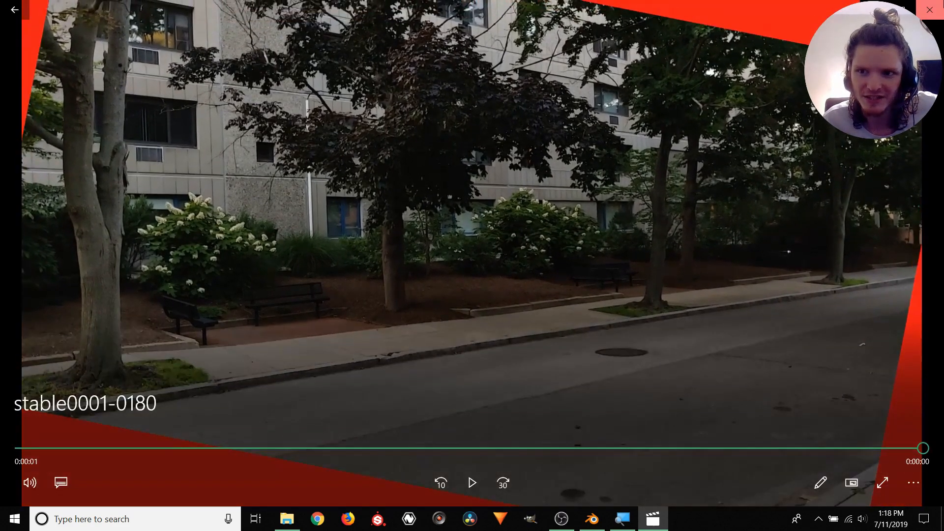
{"action": "left_click", "coordinate": [929, 9]}
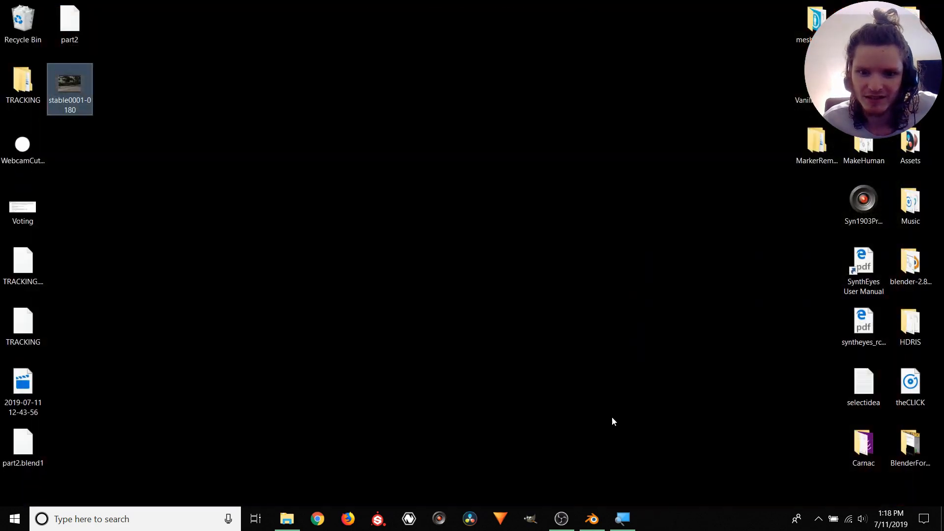
Switch back to Blender and return to the Layout workspace with the stabilization clip and its tracks
{"action": "left_click", "coordinate": [588, 522]}
{"action": "left_click", "coordinate": [173, 24]}
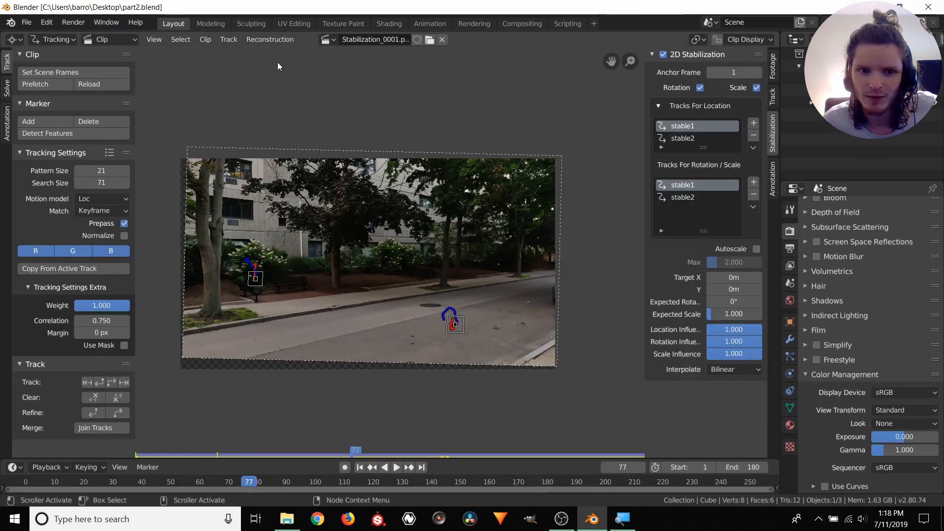
{"action": "middle_click_drag", "start_coordinate": [400, 219], "coordinate": [421, 208]}
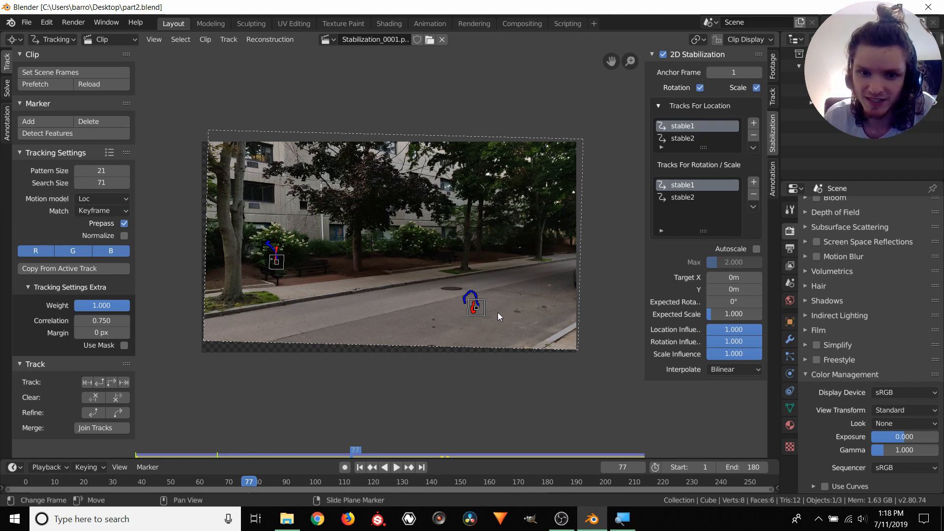
Remove stable1 from the tracks used for location stabilization and undo the removal
{"action": "left_click", "coordinate": [754, 136]}
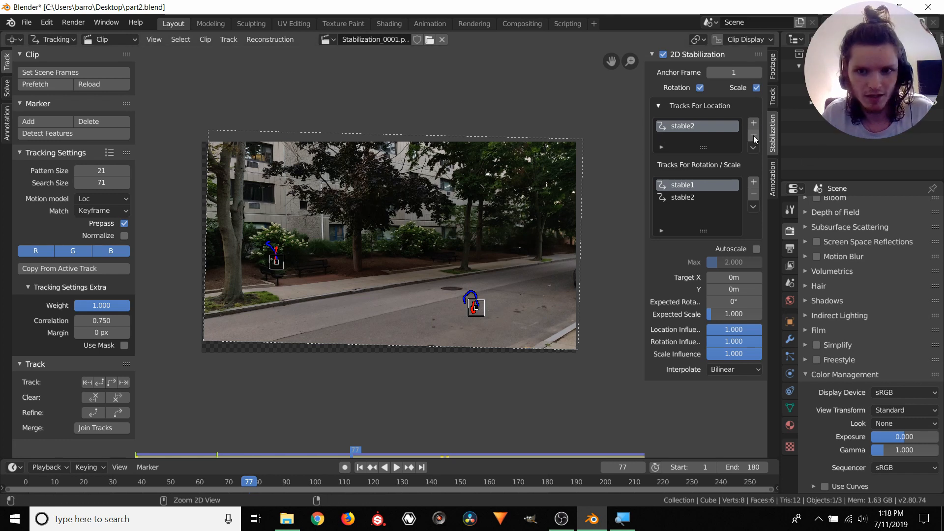
{"action": "key", "text": "ctrl+z"}
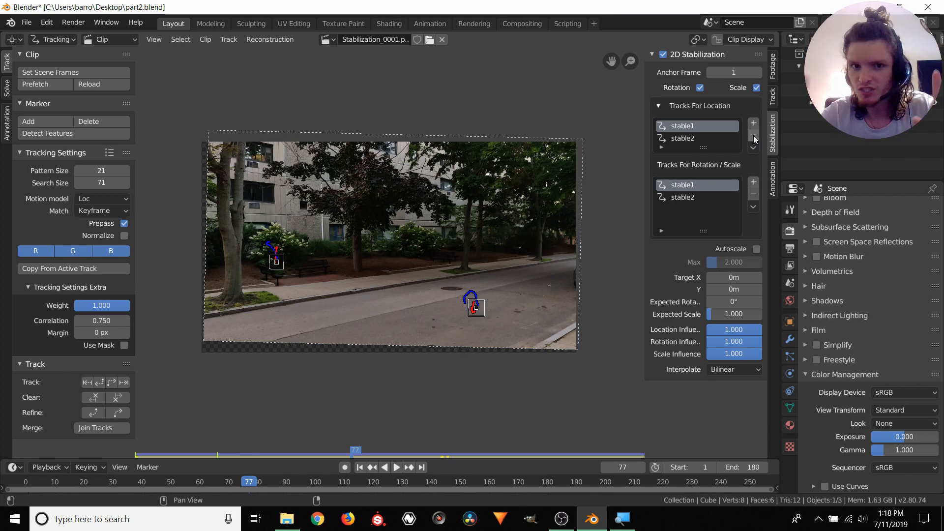
Turn off Show Stable for the clip and compare its frame 108 with the composited result
{"action": "left_click", "coordinate": [745, 42]}
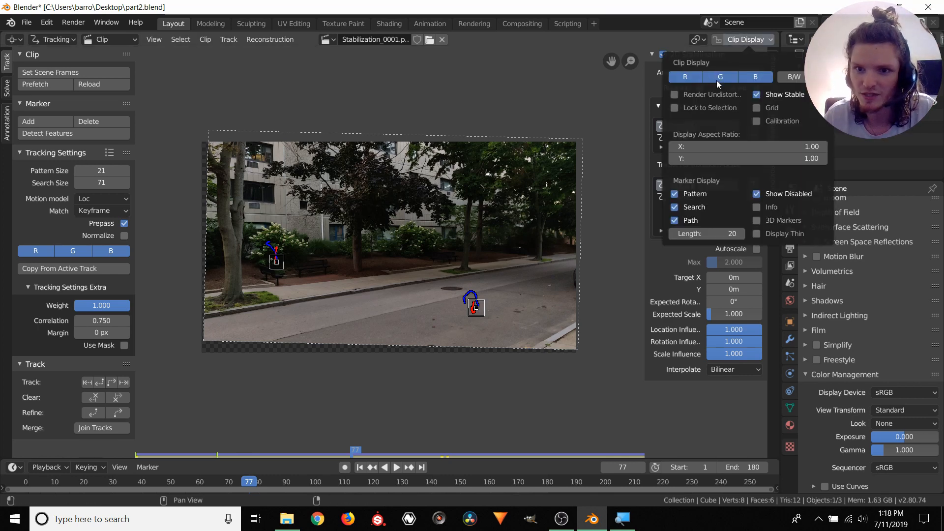
{"action": "left_click", "coordinate": [757, 93]}
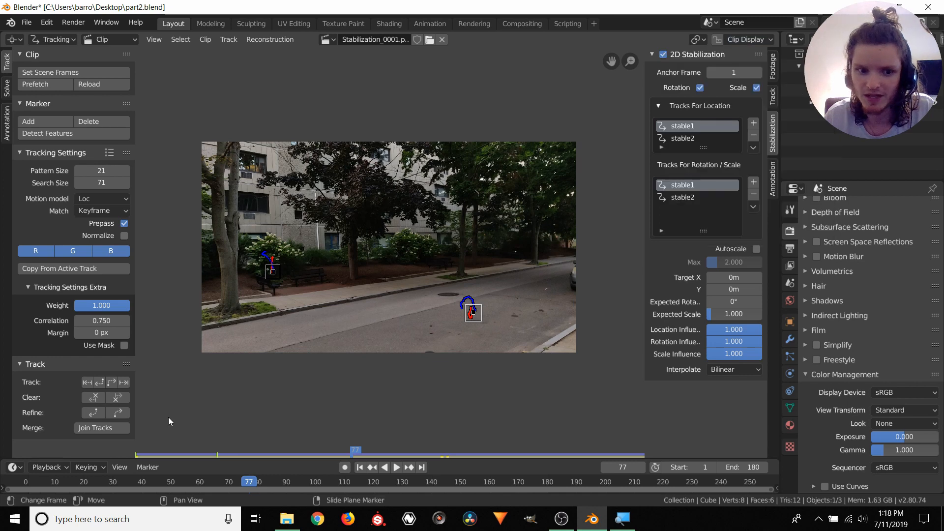
{"action": "left_click_drag", "start_coordinate": [251, 487], "coordinate": [339, 487]}
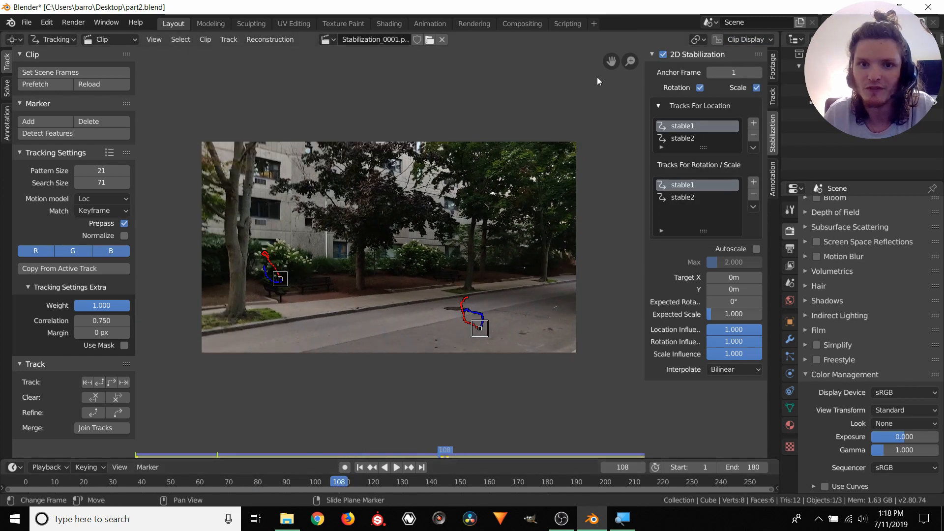
{"action": "left_click", "coordinate": [529, 22]}
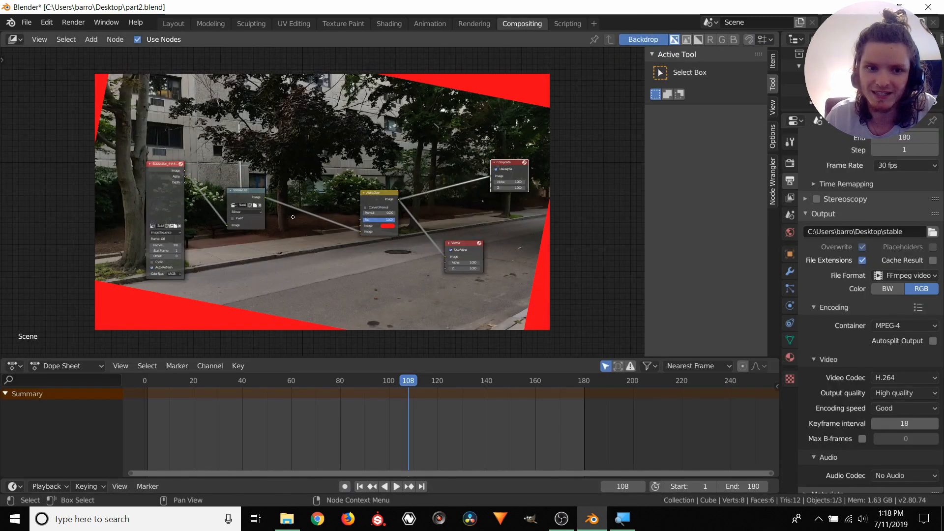
{"action": "left_click", "coordinate": [173, 24]}
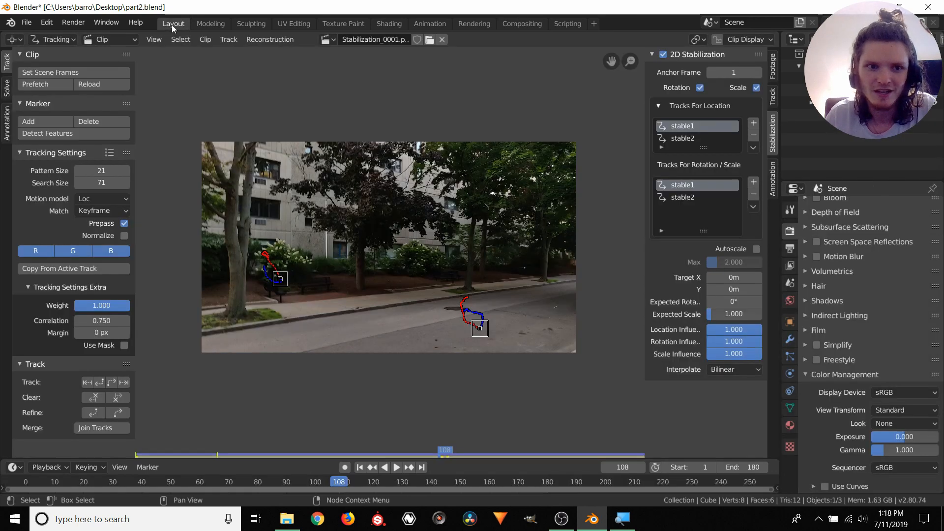
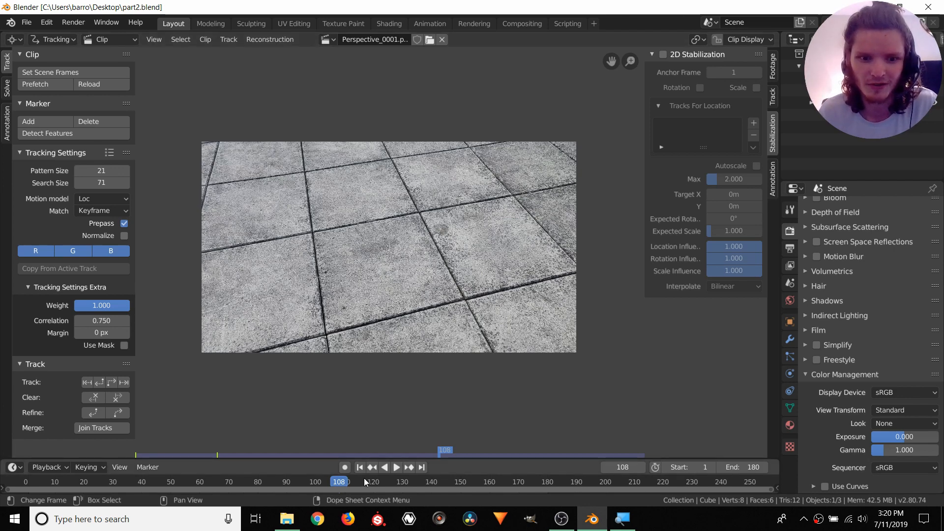
Play part of the Perspective clip and examine the concrete tiles up close
{"action": "key", "text": "space"}
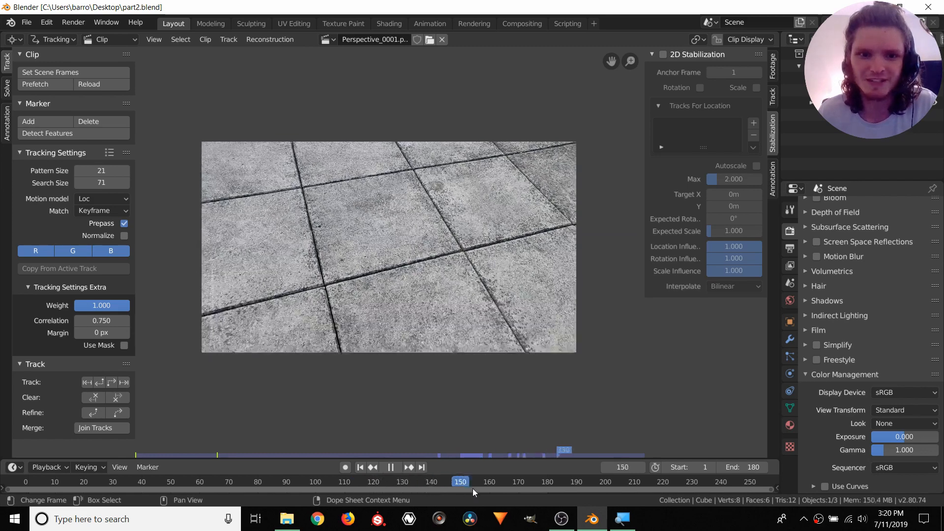
{"action": "key", "text": "Escape"}
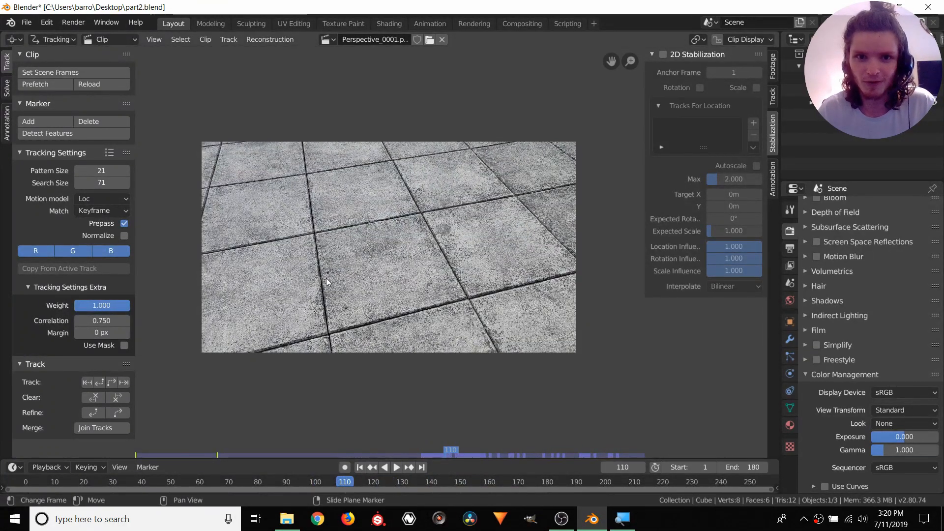
{"action": "scroll", "coordinate": [326, 278], "scroll_direction": "up", "scroll_amount": 4}
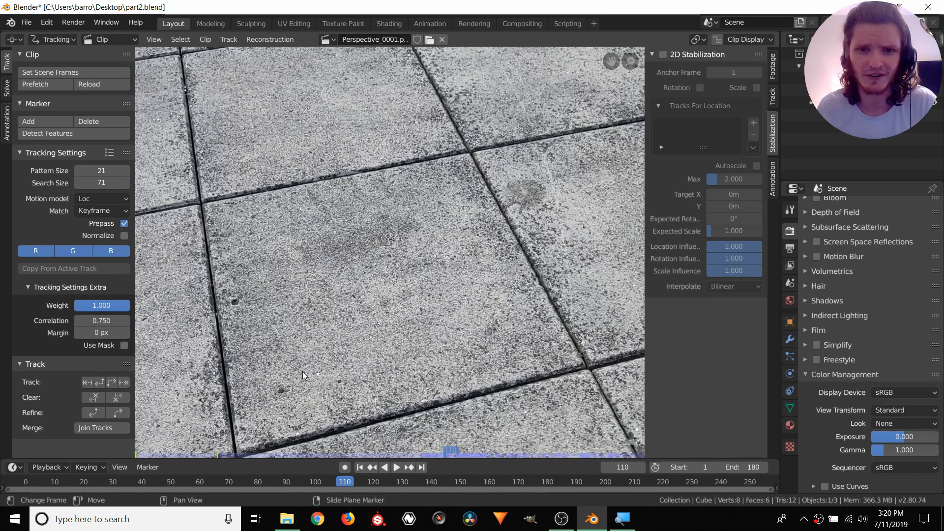
{"action": "middle_click_drag", "start_coordinate": [379, 305], "coordinate": [393, 281]}
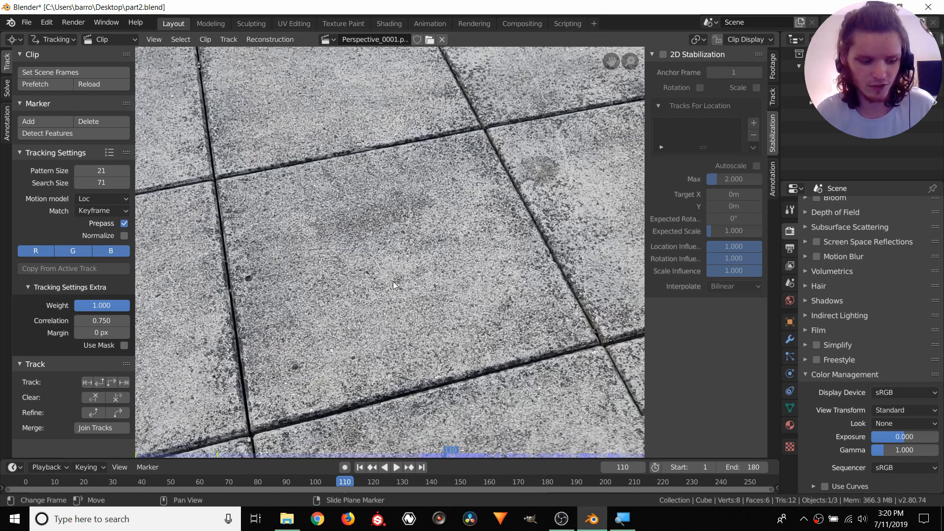
Return to frame 1, match the scene frame range to the Perspective clip and prefetch its frames
{"action": "key", "text": "shift+Left"}
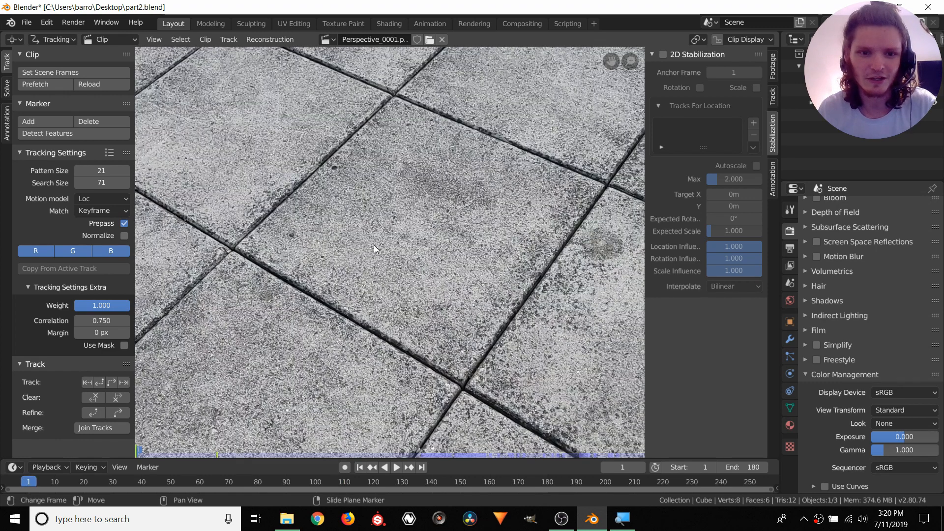
{"action": "key", "text": "Home"}
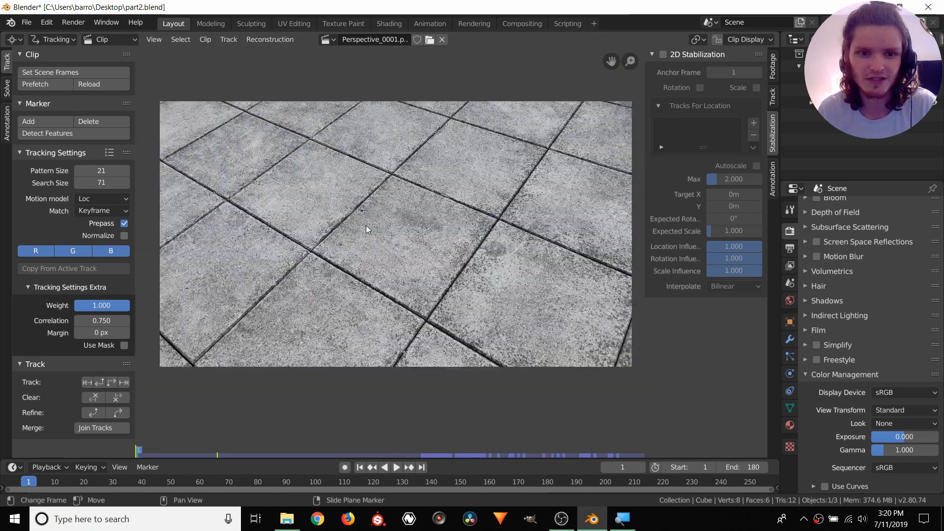
{"action": "left_click", "coordinate": [59, 72]}
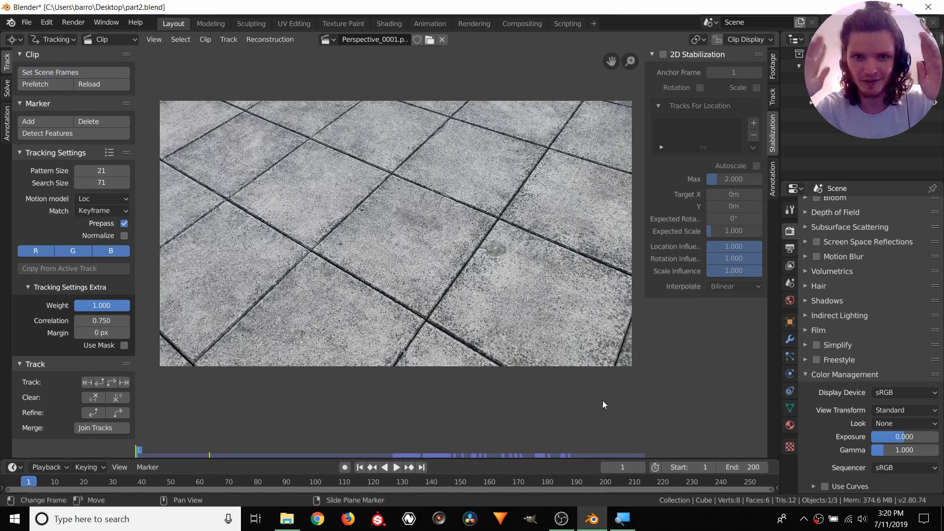
{"action": "left_click", "coordinate": [36, 85]}
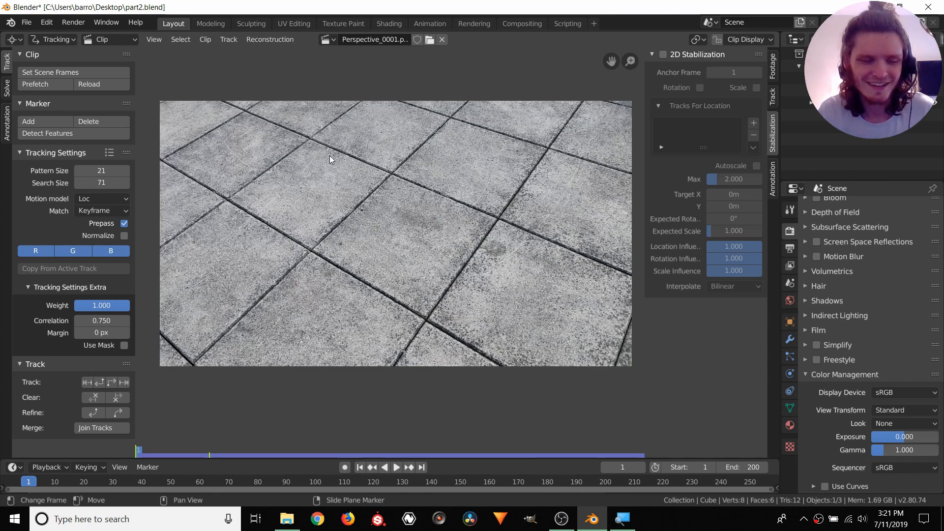
Set the tracking motion model to Affine, enable Normalize and set the correlation to 0.900
{"action": "middle_click_drag", "start_coordinate": [339, 207], "coordinate": [326, 201]}
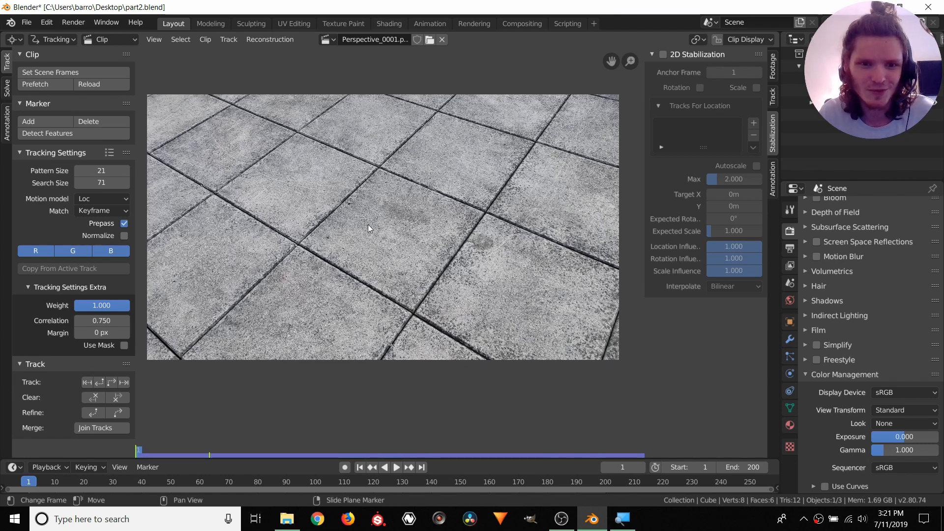
{"action": "left_click", "coordinate": [79, 199]}
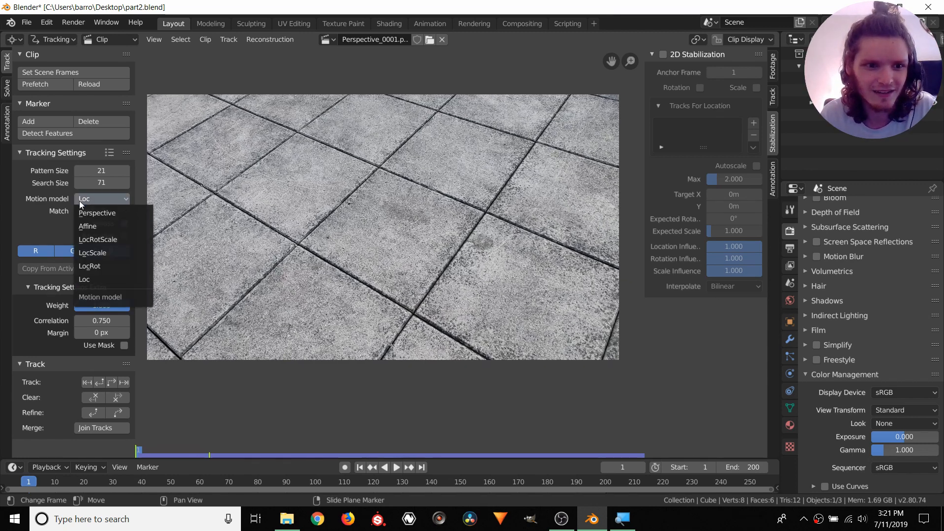
{"action": "left_click", "coordinate": [96, 224]}
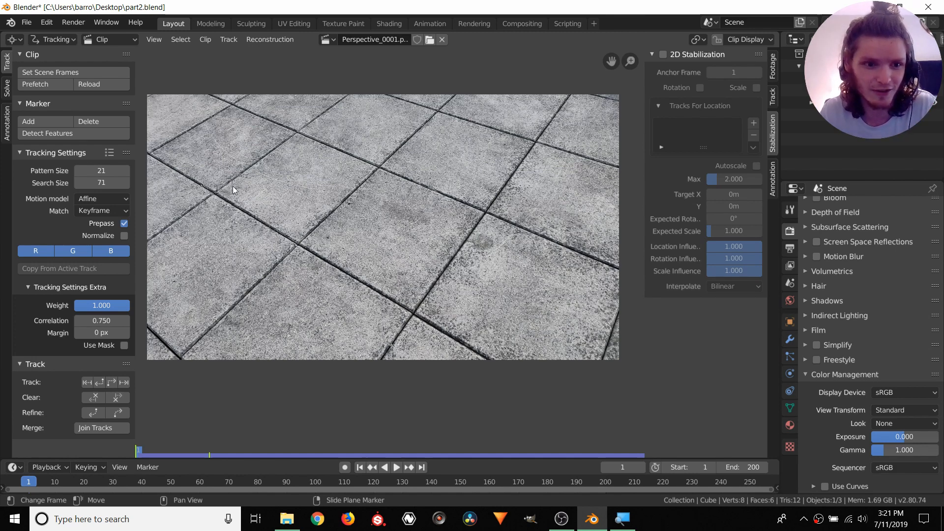
{"action": "left_click", "coordinate": [127, 235]}
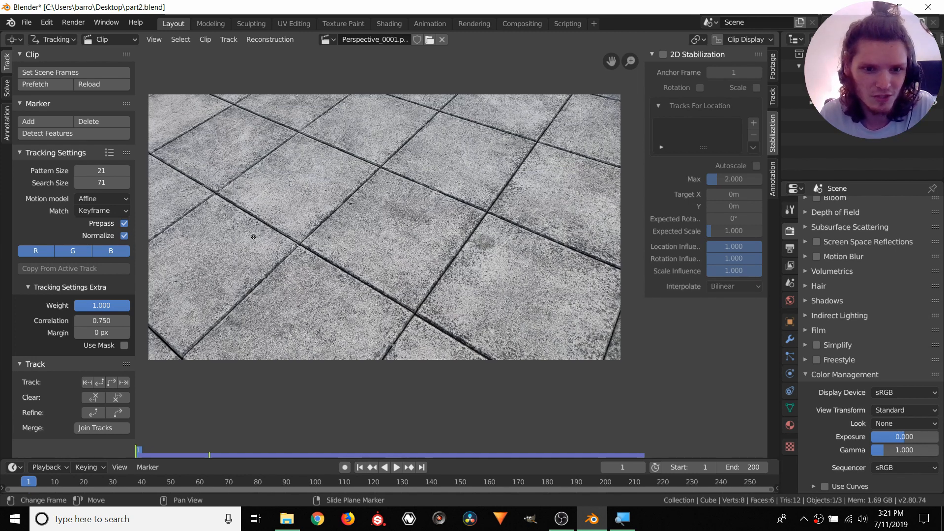
{"action": "middle_click_drag", "start_coordinate": [326, 224], "coordinate": [364, 238]}
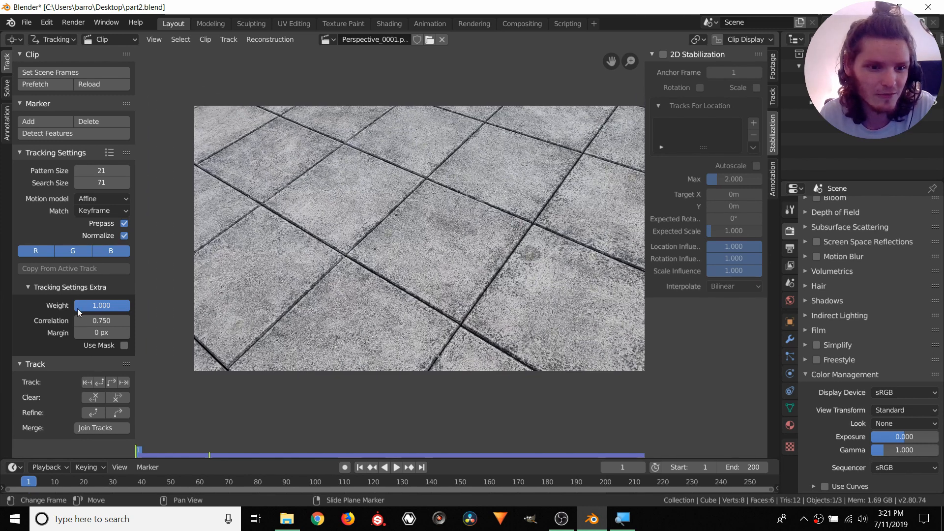
{"action": "mouse_move", "coordinate": [97, 321]}
{"action": "left_mouse_down"}
{"action": "mouse_move", "coordinate": [128, 321]}
{"action": "mouse_move", "coordinate": [92, 321]}
{"action": "left_mouse_up"}
{"action": "scroll", "coordinate": [334, 263], "scroll_direction": "up", "scroll_amount": 6}
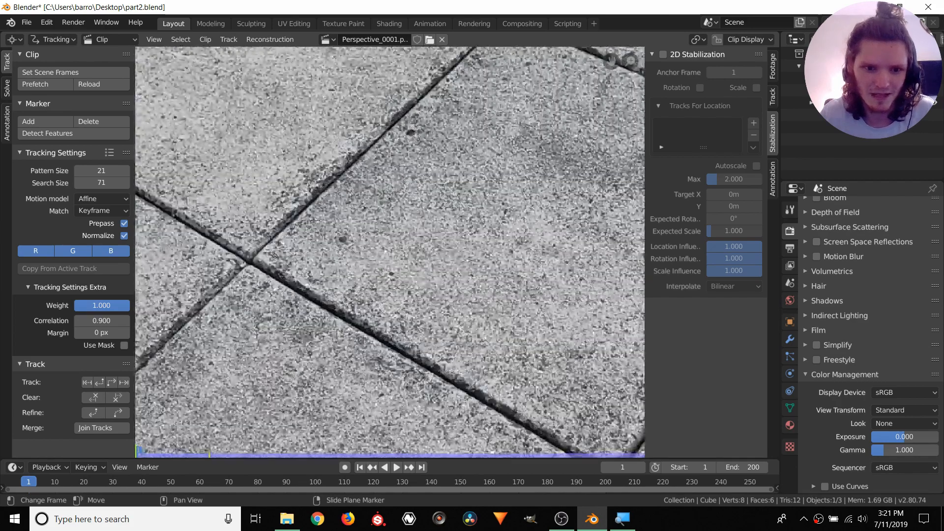
Add tracking markers on the four joint intersections at the corners of the central concrete tile on frame 1
{"action": "left_click", "coordinate": [340, 268], "text": "ctrl"}
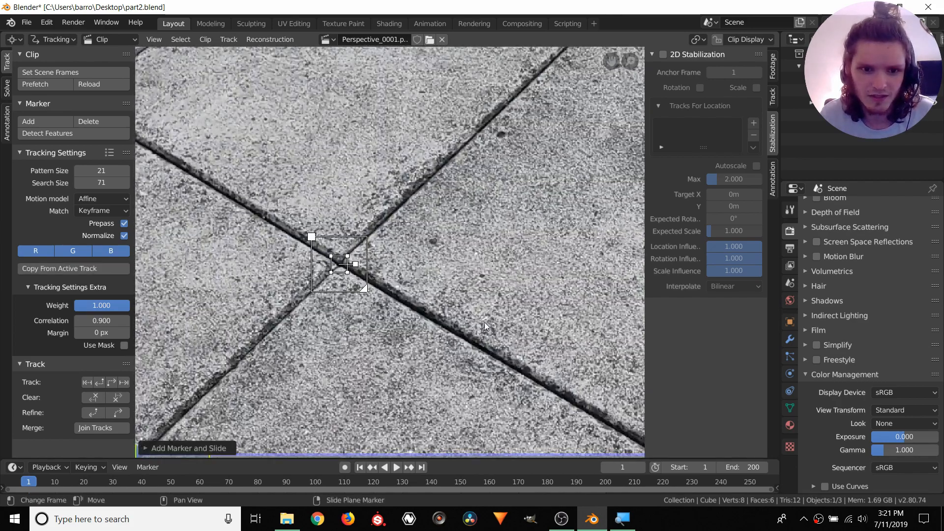
{"action": "scroll", "coordinate": [423, 319], "scroll_direction": "up", "scroll_amount": 3}
{"action": "left_click", "coordinate": [420, 329], "text": "ctrl"}
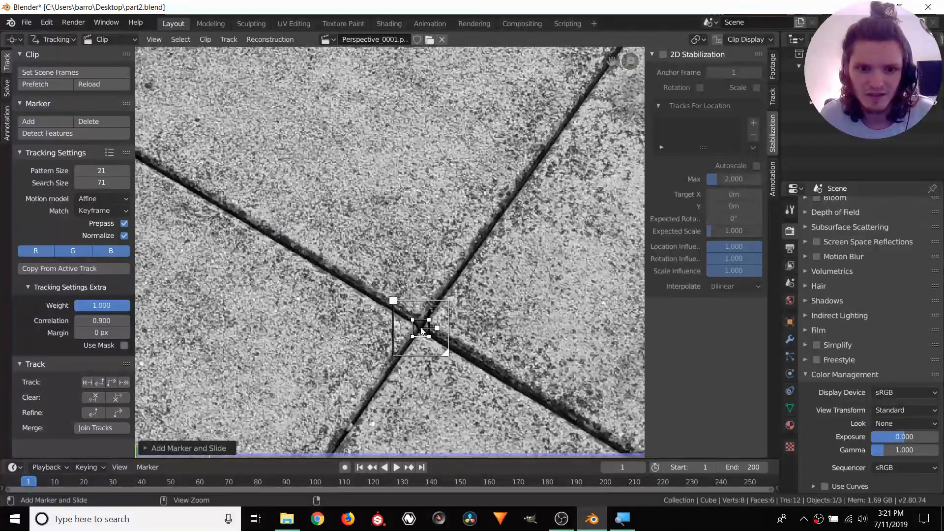
{"action": "middle_click_drag", "start_coordinate": [605, 106], "coordinate": [474, 282]}
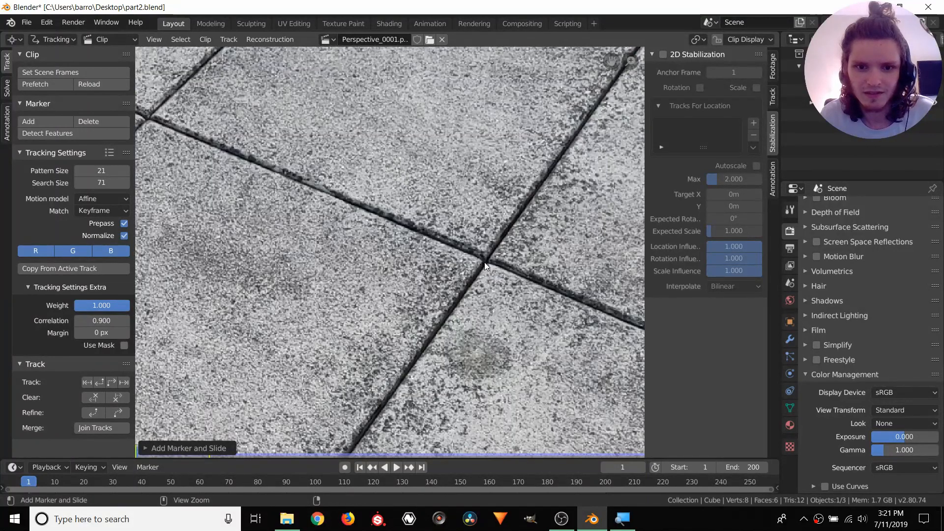
{"action": "left_click", "coordinate": [485, 261], "text": "ctrl"}
{"action": "middle_click_drag", "start_coordinate": [204, 173], "coordinate": [455, 289]}
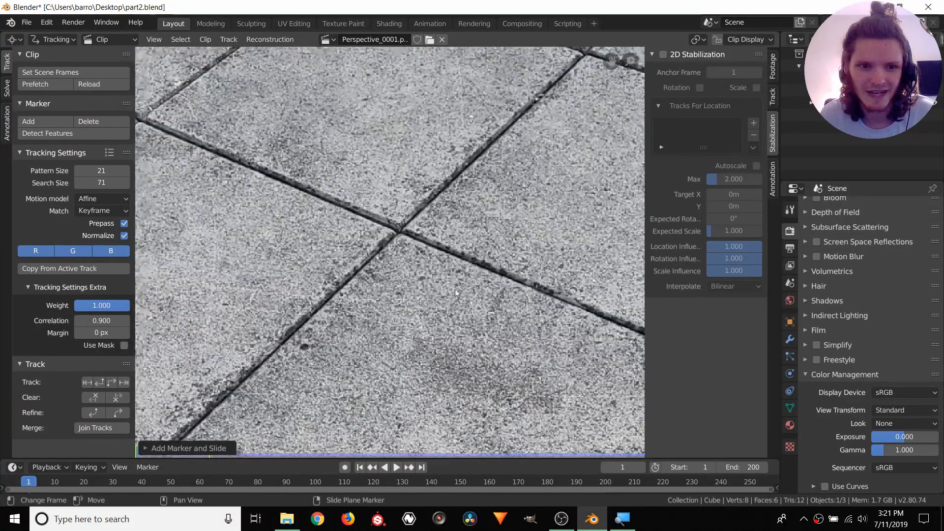
{"action": "left_click", "coordinate": [396, 231], "text": "ctrl"}
{"action": "scroll", "coordinate": [463, 302], "scroll_direction": "down", "scroll_amount": 4}
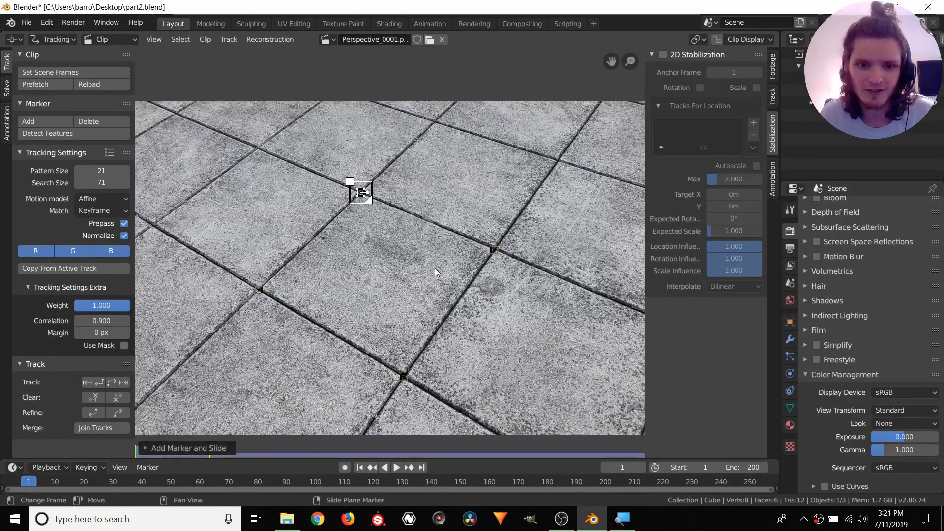
Scale all four markers up to about double size and track them forward through the clip
{"action": "key", "text": "a"}
{"action": "key", "text": "s"}
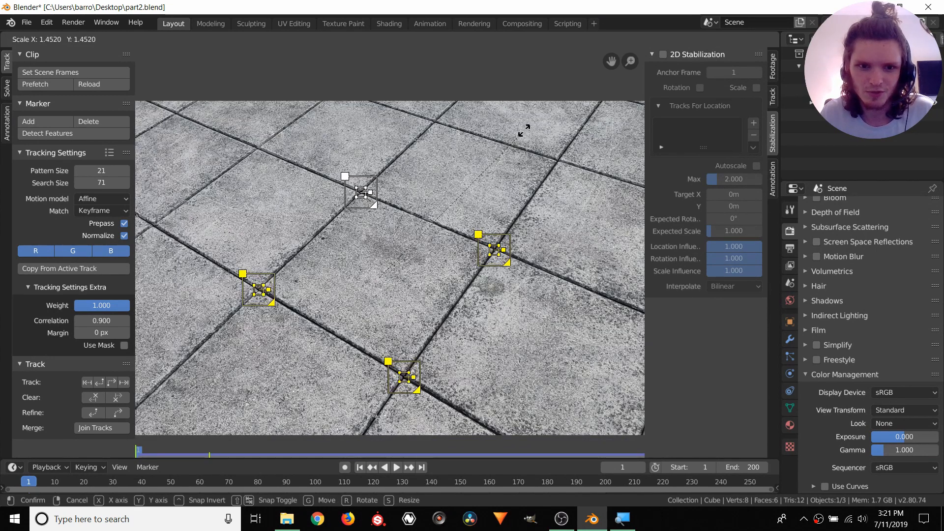
{"action": "left_click", "coordinate": [565, 74]}
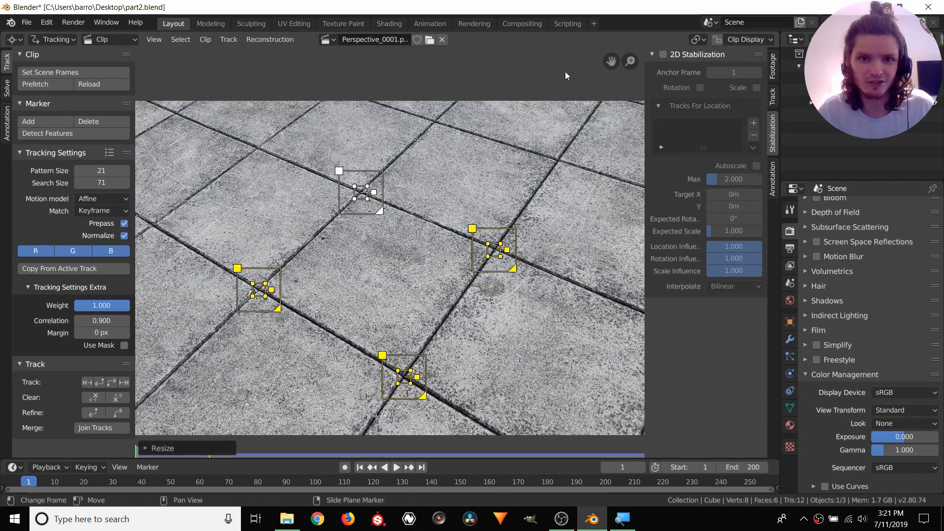
{"action": "key", "text": "ctrl+t"}
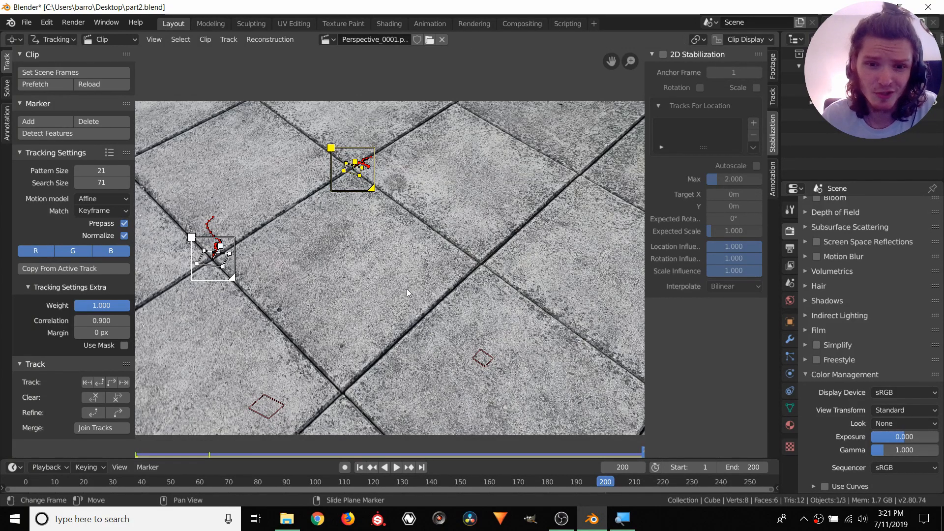
At frame 101, enlarge the tile's lost front-right marker and recentre it on its joint intersection, with the view locked to the selection
{"action": "left_click", "coordinate": [473, 367]}
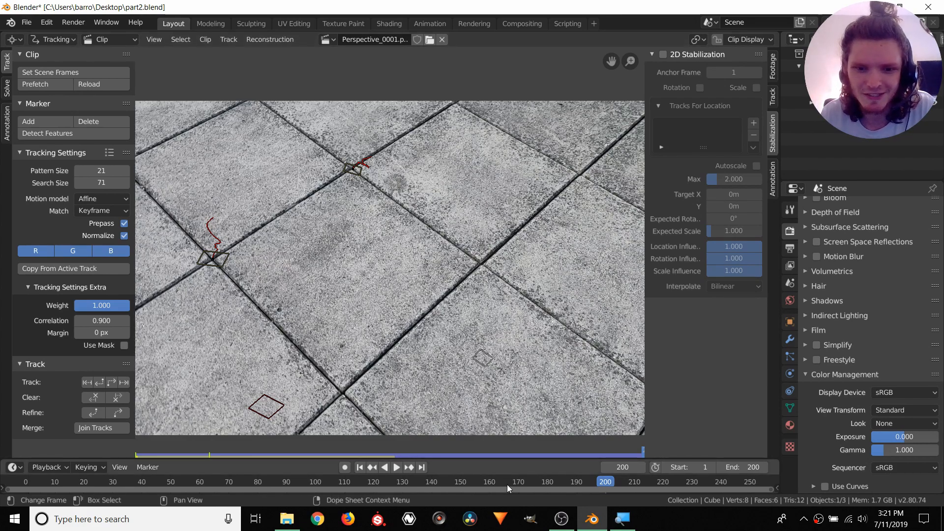
{"action": "left_click_drag", "start_coordinate": [507, 484], "coordinate": [335, 455]}
{"action": "key", "text": "space"}
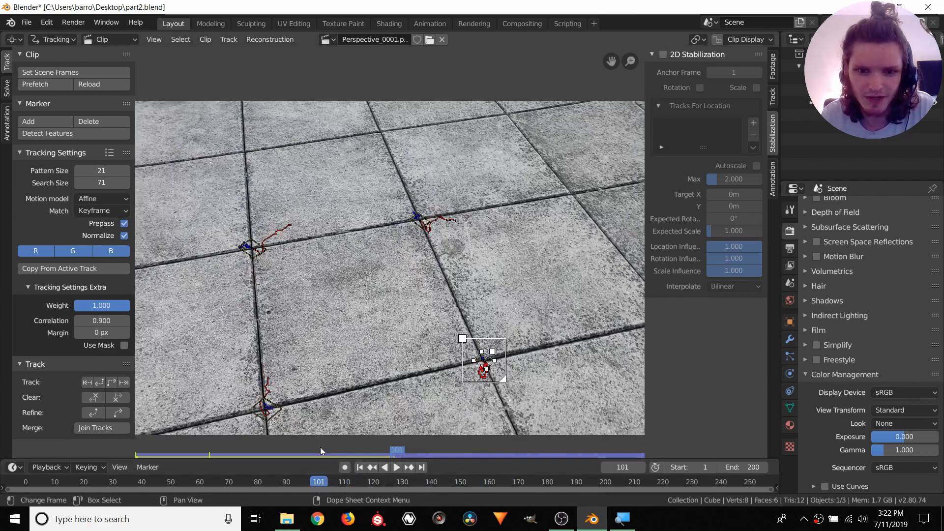
{"action": "key", "text": "l"}
{"action": "scroll", "coordinate": [475, 281], "scroll_direction": "up", "scroll_amount": 5}
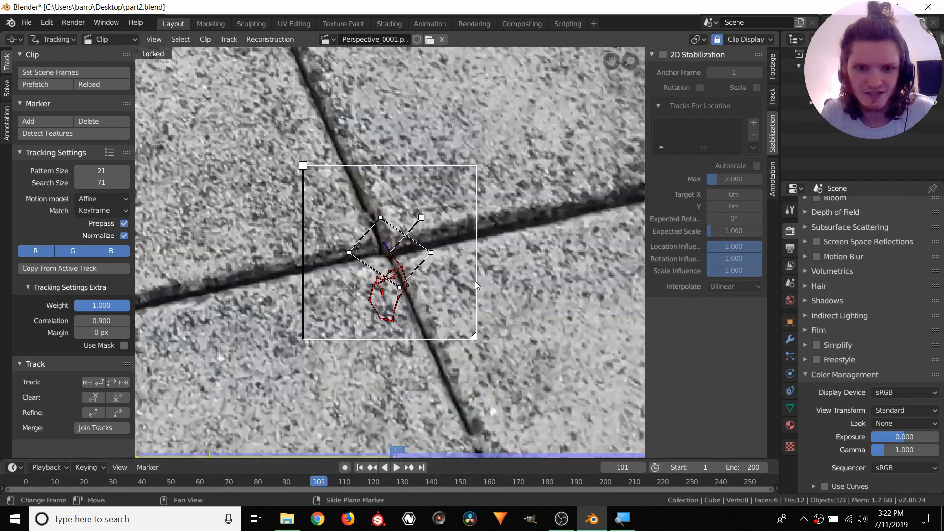
{"action": "key", "text": "s"}
{"action": "left_click", "coordinate": [425, 240]}
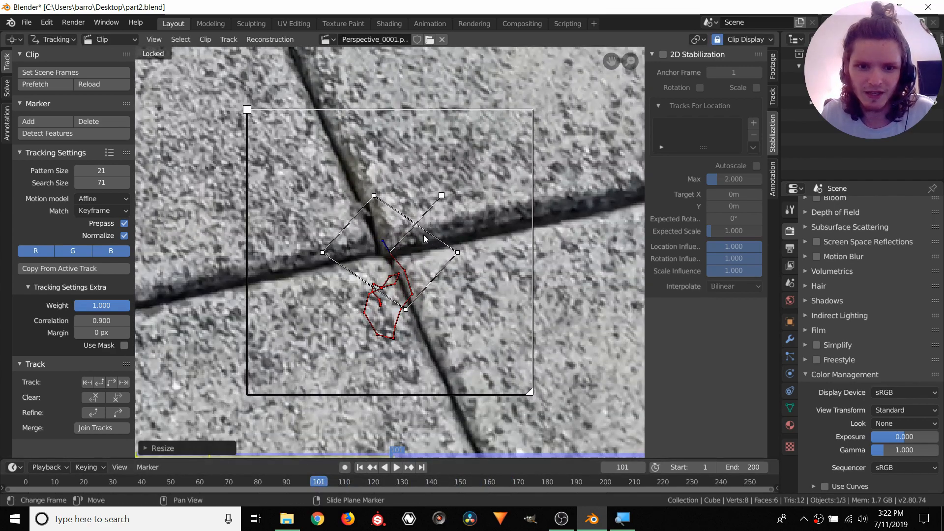
{"action": "key", "text": "g"}
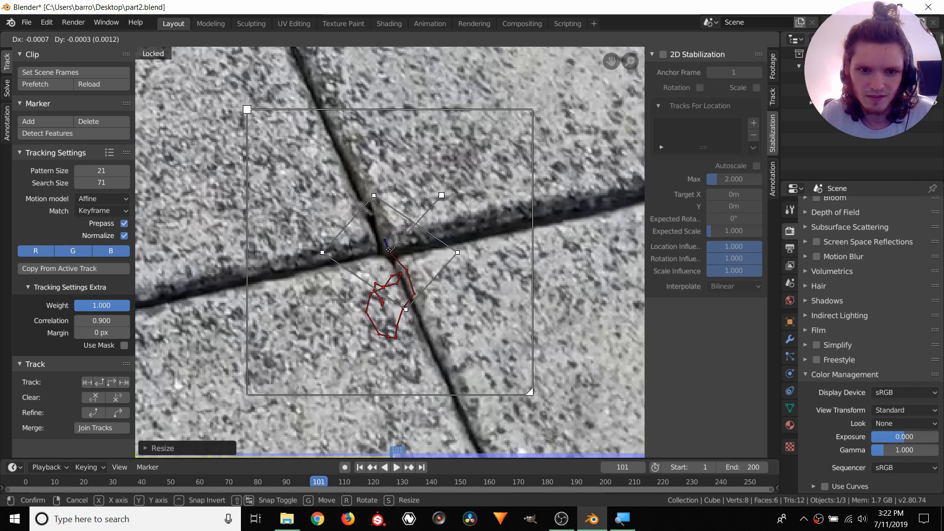
{"action": "left_click", "coordinate": [389, 251]}
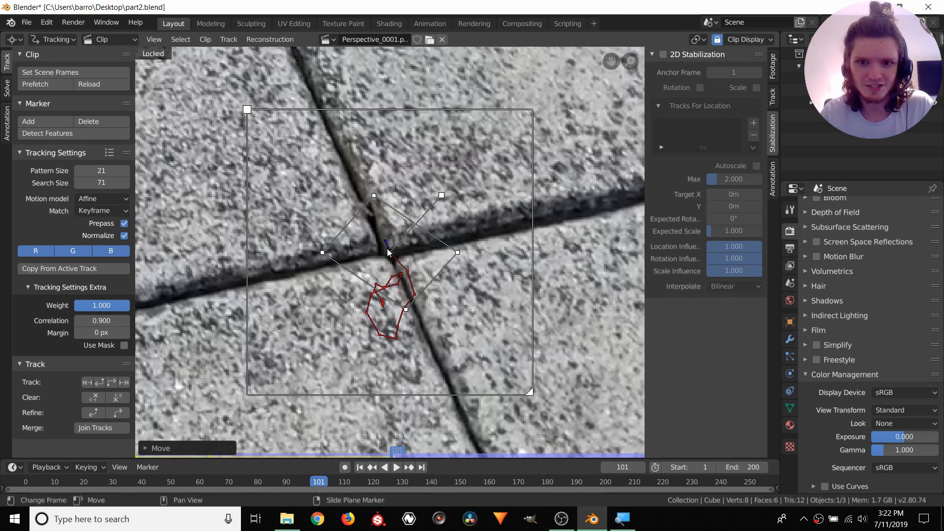
Track the enlarged front-right marker forward from frame 101 to frame 200, keeping Match on Keyframe
{"action": "left_click", "coordinate": [80, 210]}
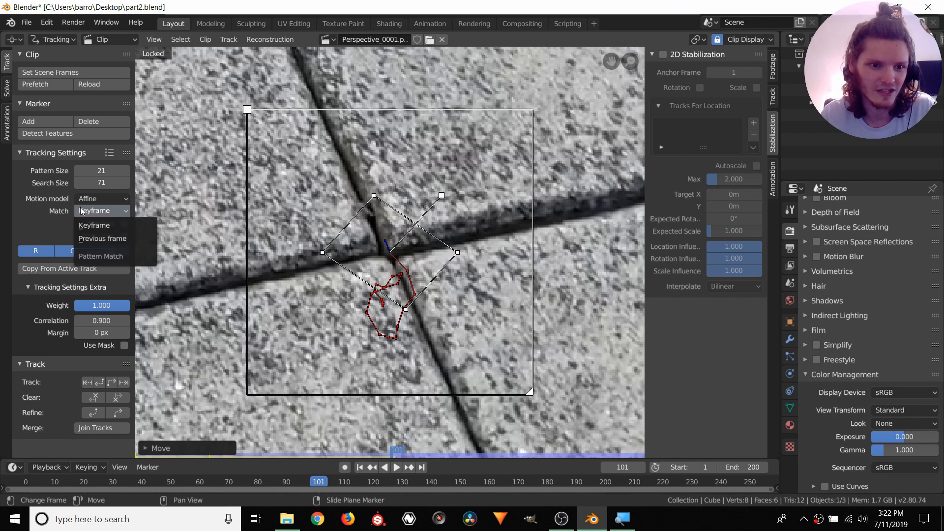
{"action": "middle_click_drag", "start_coordinate": [364, 208], "coordinate": [405, 216]}
{"action": "scroll", "coordinate": [406, 220], "scroll_direction": "down", "scroll_amount": 2}
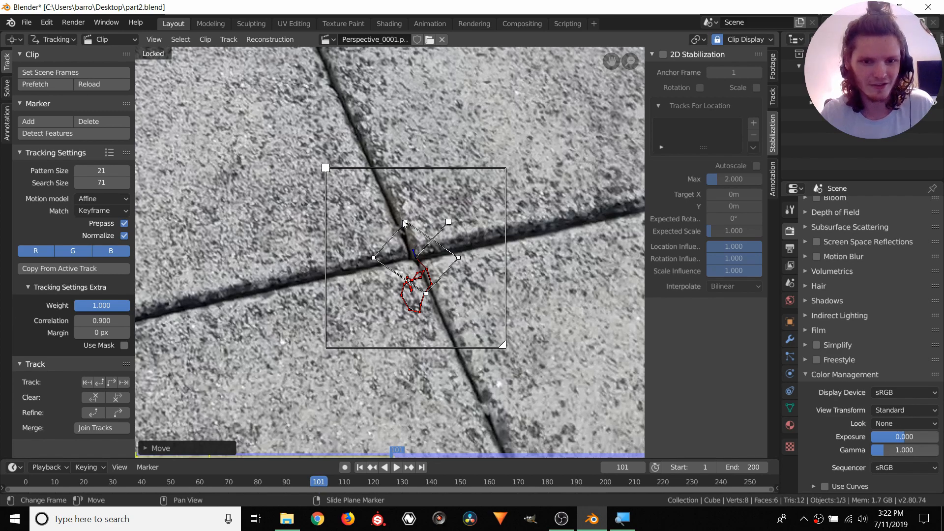
{"action": "key", "text": "ctrl+t"}
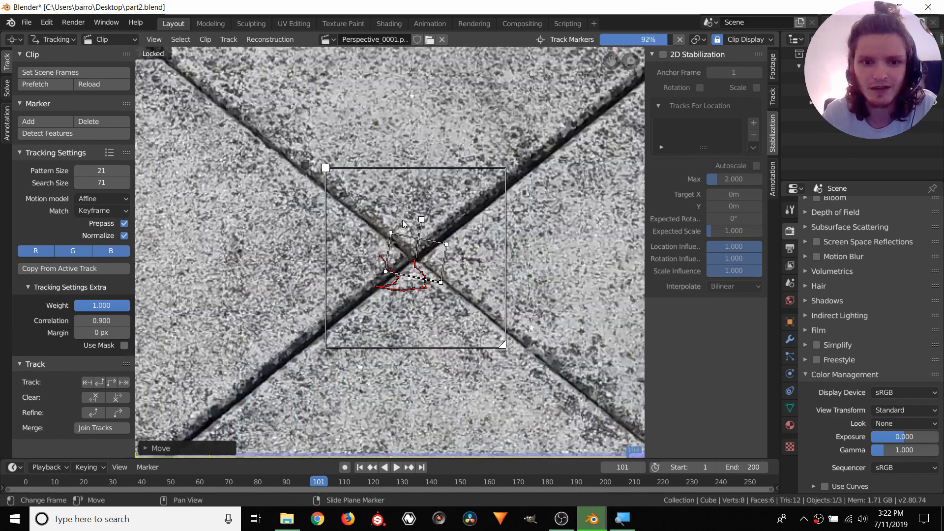
{"action": "scroll", "coordinate": [388, 262], "scroll_direction": "down", "scroll_amount": 3}
{"action": "mouse_move", "coordinate": [316, 286]}
{"action": "middle_mouse_down"}
{"action": "mouse_move", "coordinate": [429, 225]}
{"action": "mouse_move", "coordinate": [450, 196]}
{"action": "middle_mouse_up"}
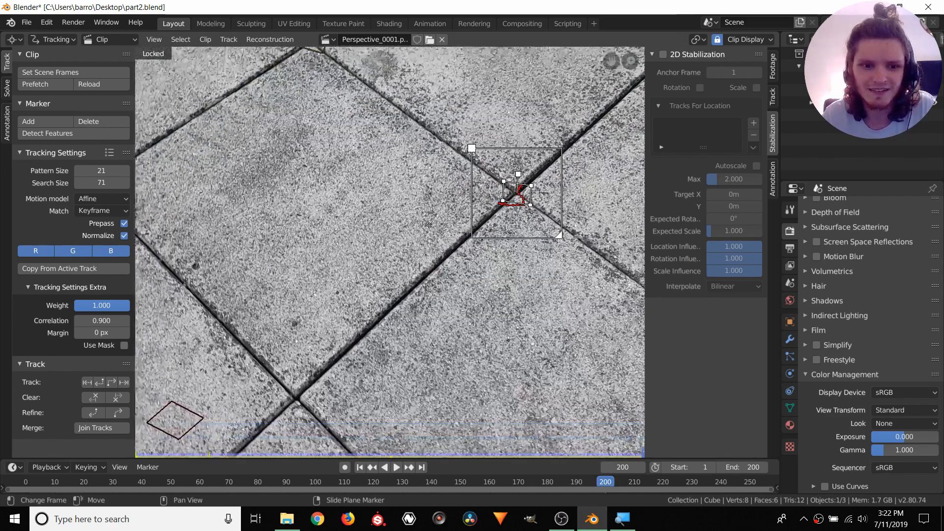
At frame 115, enlarge the other lost marker on the tile's near corner, keeping its search area close to the image edge
{"action": "left_click", "coordinate": [200, 376]}
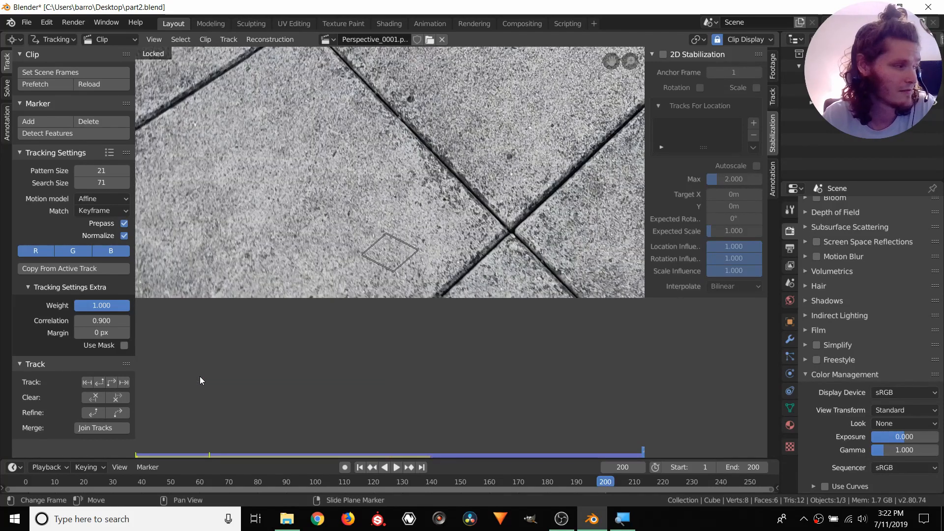
{"action": "middle_click_drag", "start_coordinate": [435, 288], "coordinate": [450, 346]}
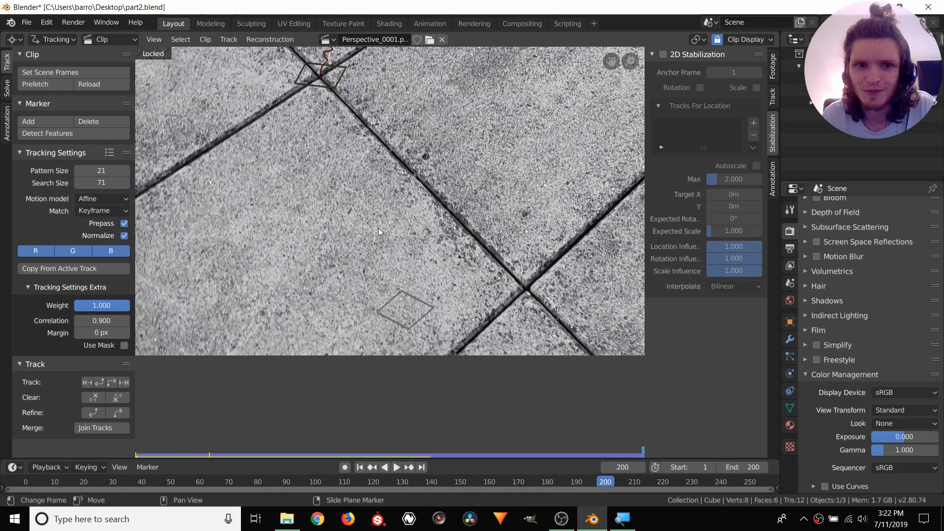
{"action": "middle_click_drag", "start_coordinate": [322, 179], "coordinate": [334, 274]}
{"action": "scroll", "coordinate": [399, 255], "scroll_direction": "down", "scroll_amount": 2}
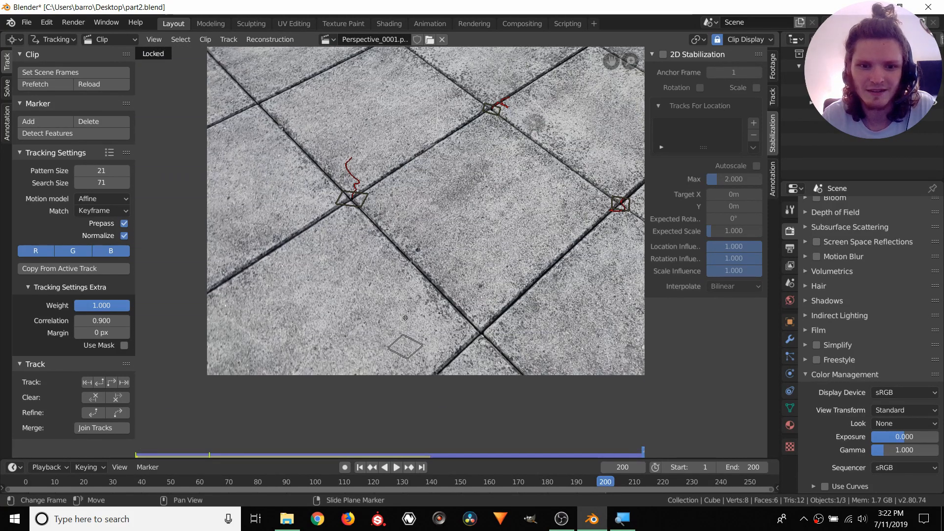
{"action": "key", "text": "shift+ctrl+space"}
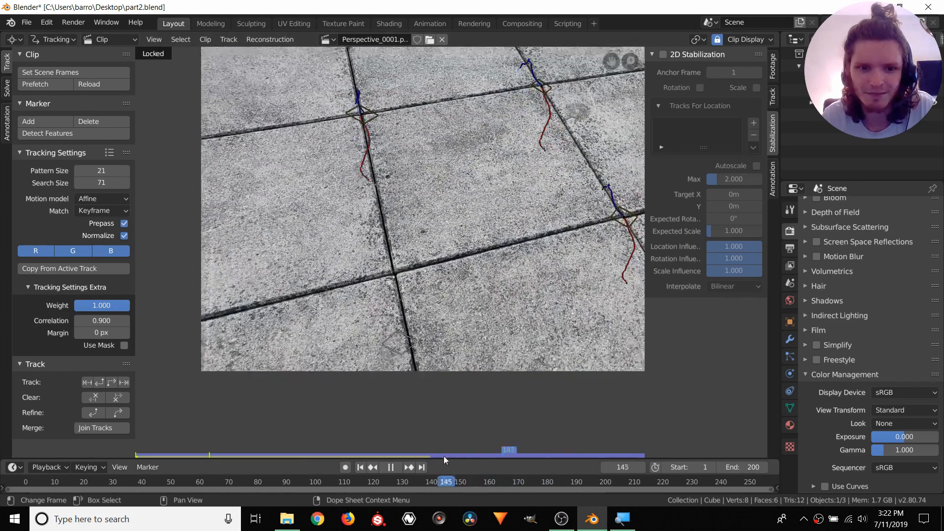
{"action": "left_click_drag", "start_coordinate": [380, 445], "coordinate": [361, 438]}
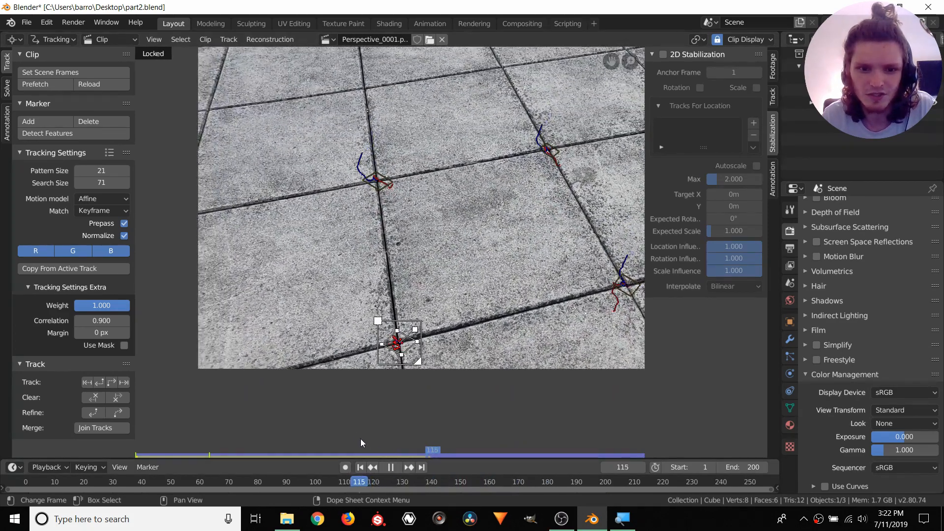
{"action": "scroll", "coordinate": [408, 358], "scroll_direction": "up", "scroll_amount": 2}
{"action": "mouse_move", "coordinate": [401, 372]}
{"action": "middle_mouse_down"}
{"action": "mouse_move", "coordinate": [408, 357]}
{"action": "mouse_move", "coordinate": [373, 276]}
{"action": "middle_mouse_up"}
{"action": "scroll", "coordinate": [409, 361], "scroll_direction": "up", "scroll_amount": 1}
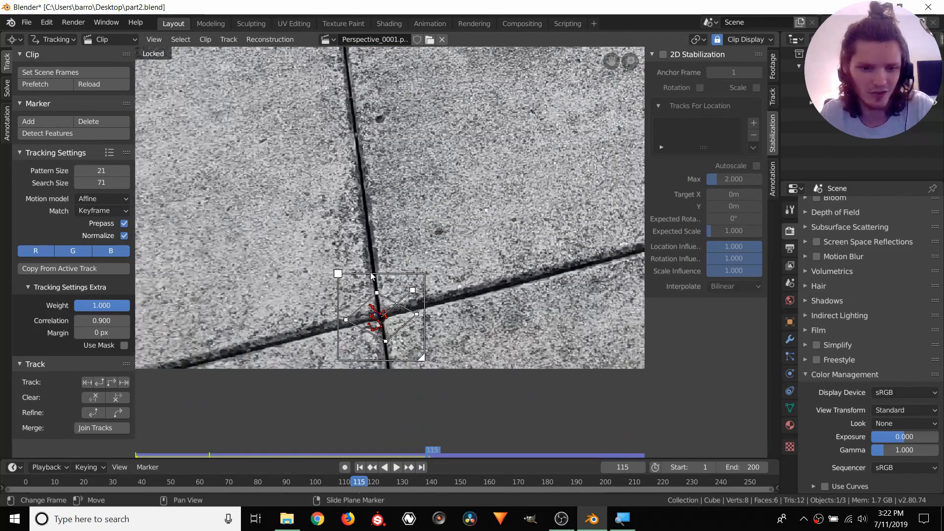
{"action": "scroll", "coordinate": [467, 306], "scroll_direction": "up", "scroll_amount": 2}
{"action": "middle_click_drag", "start_coordinate": [414, 309], "coordinate": [366, 220]}
{"action": "left_click_drag", "start_coordinate": [395, 334], "coordinate": [422, 360]}
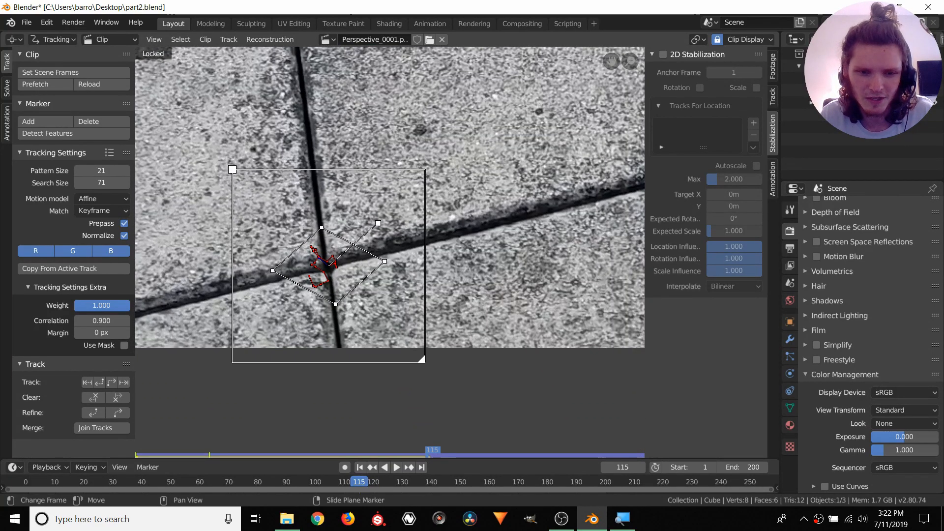
{"action": "key", "text": "s"}
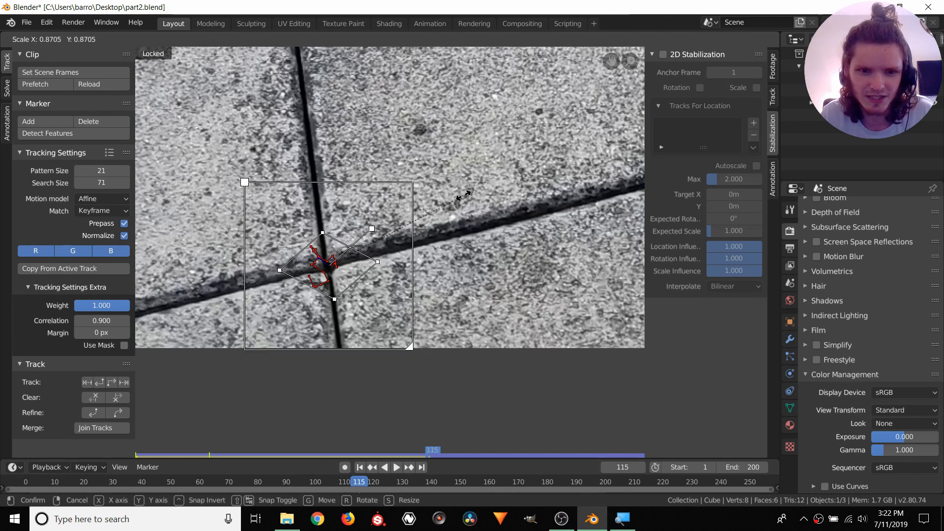
{"action": "left_click", "coordinate": [433, 226]}
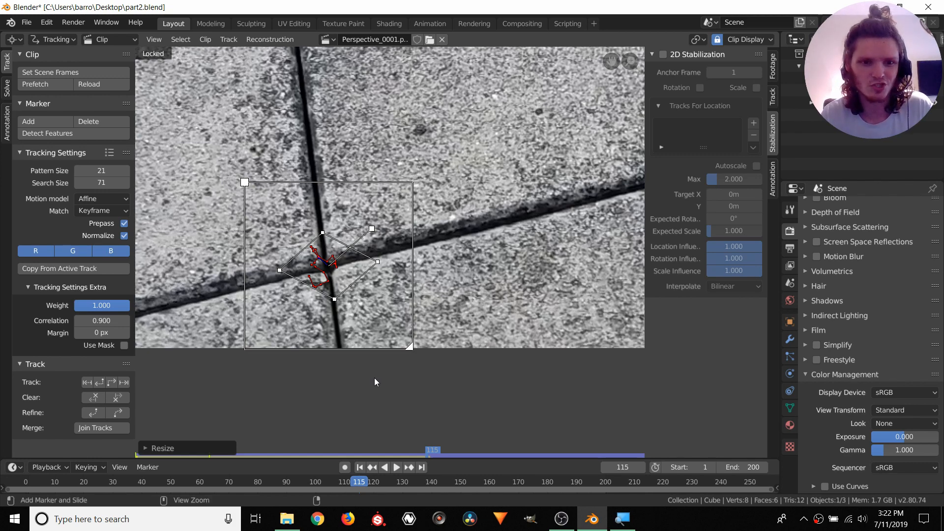
Track the near-corner marker forward from frame 115 to frame 200
{"action": "key", "text": "ctrl+t"}
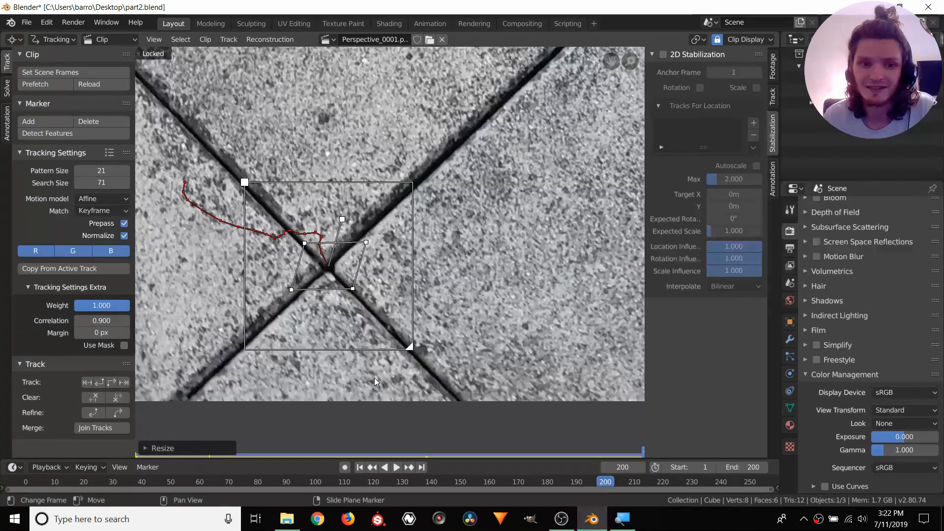
{"action": "scroll", "coordinate": [411, 300], "scroll_direction": "down", "scroll_amount": 4}
{"action": "scroll", "coordinate": [409, 285], "scroll_direction": "down", "scroll_amount": 1}
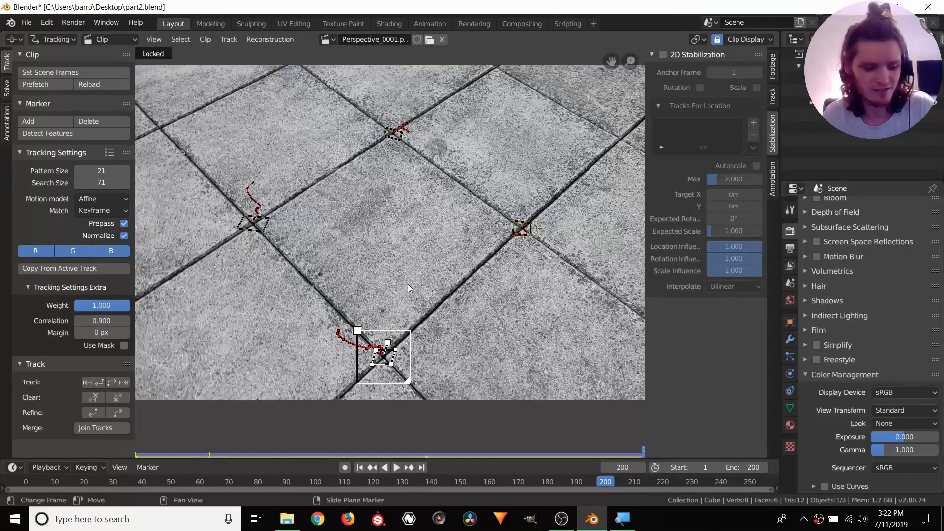
Lock all four tracks against changes and return to frame 1
{"action": "key", "text": "a"}
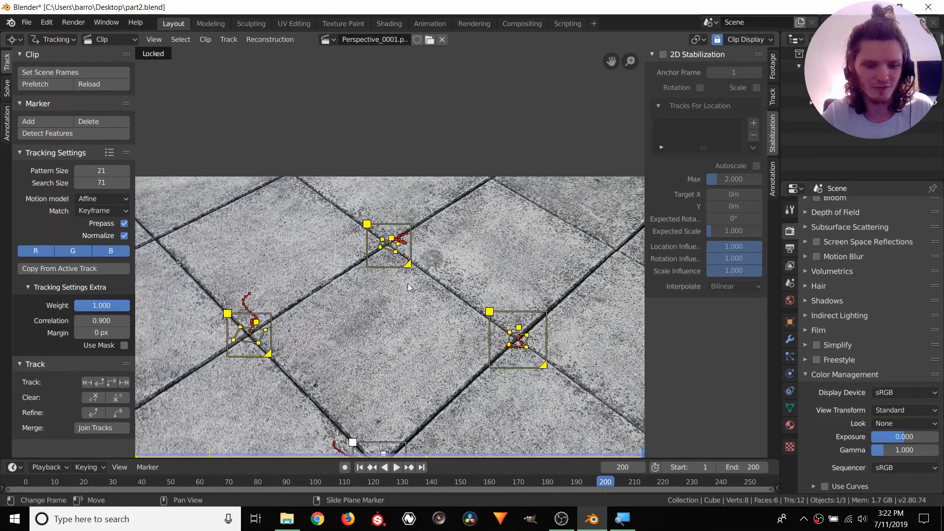
{"action": "key", "text": "ctrl+l"}
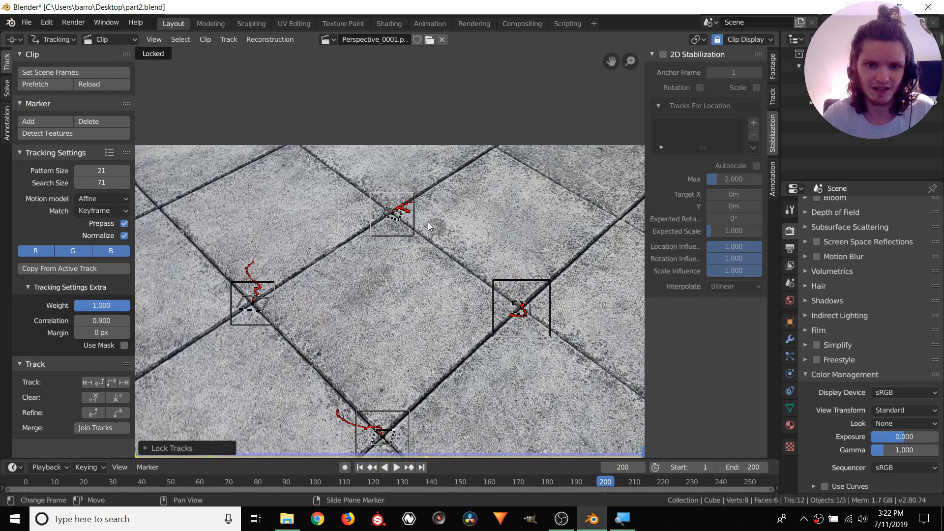
{"action": "key", "text": "shift+Left"}
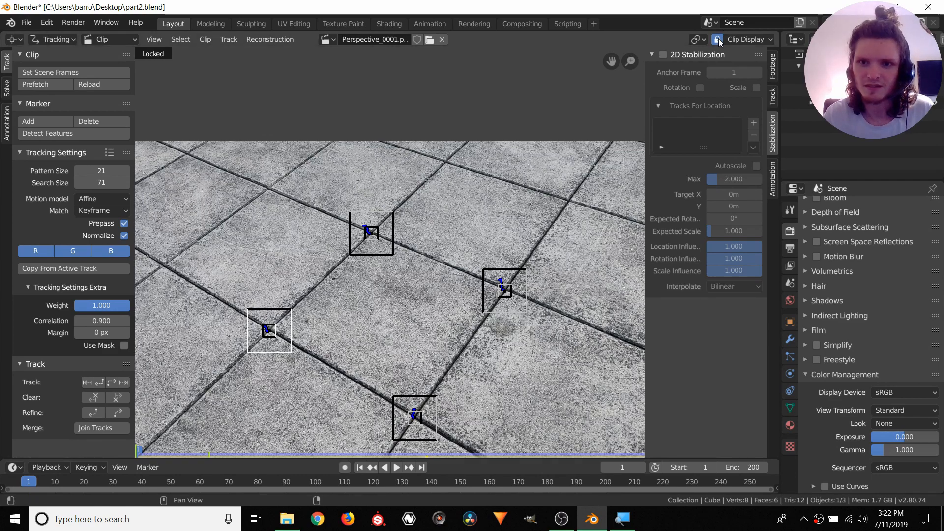
Turn off the view's lock to selection and play the whole clip to check the four corner tracks
{"action": "key", "text": "l"}
{"action": "middle_click_drag", "start_coordinate": [454, 205], "coordinate": [474, 128]}
{"action": "key", "text": "Home"}
{"action": "key", "text": "space"}
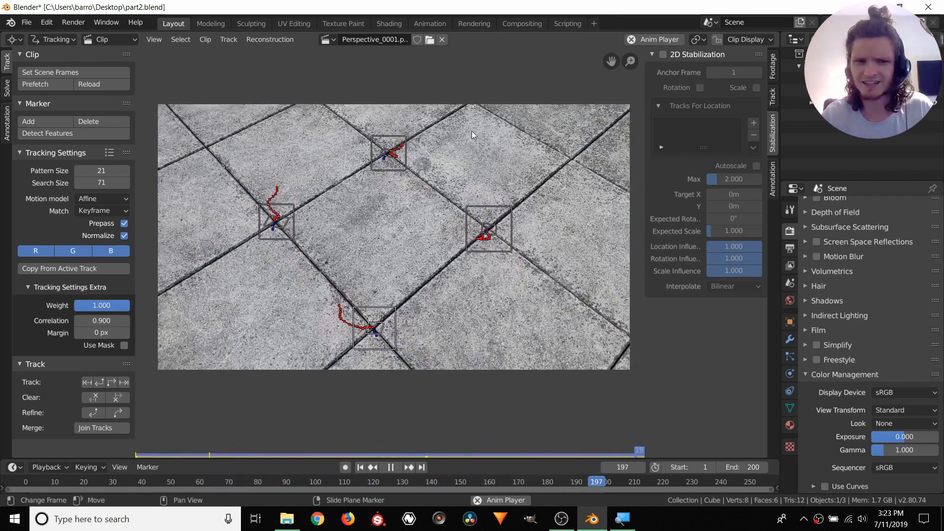
{"action": "key", "text": "Escape"}
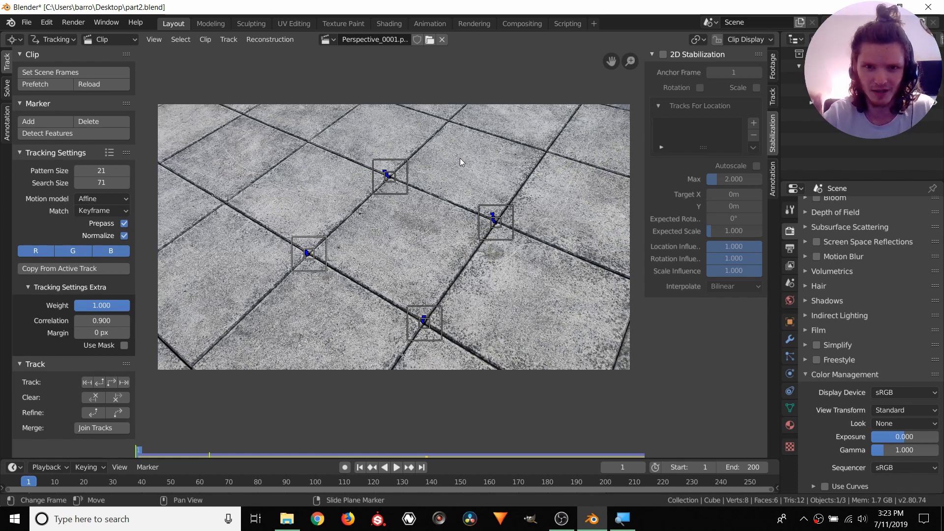
Try to create a plane track with fewer than four corner tracks selected
{"action": "left_click", "coordinate": [7, 89]}
{"action": "left_click", "coordinate": [56, 58]}
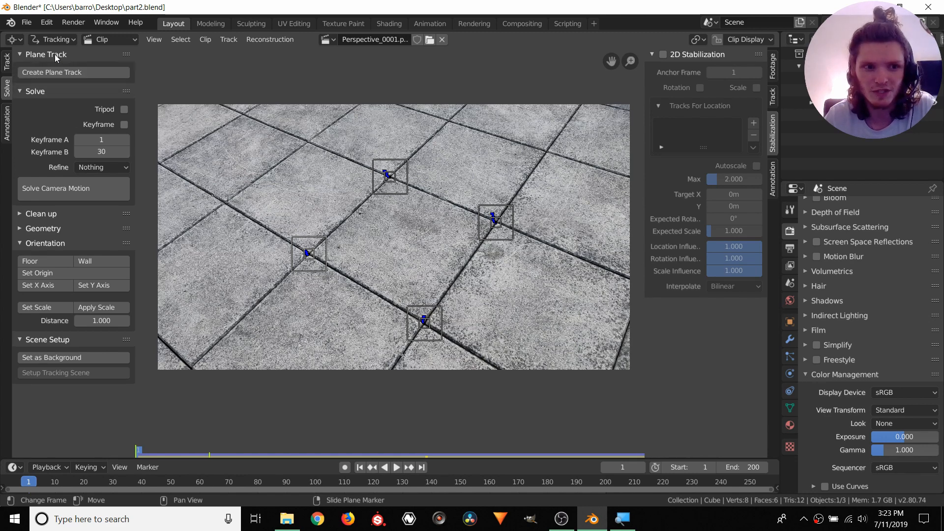
{"action": "left_click", "coordinate": [412, 252]}
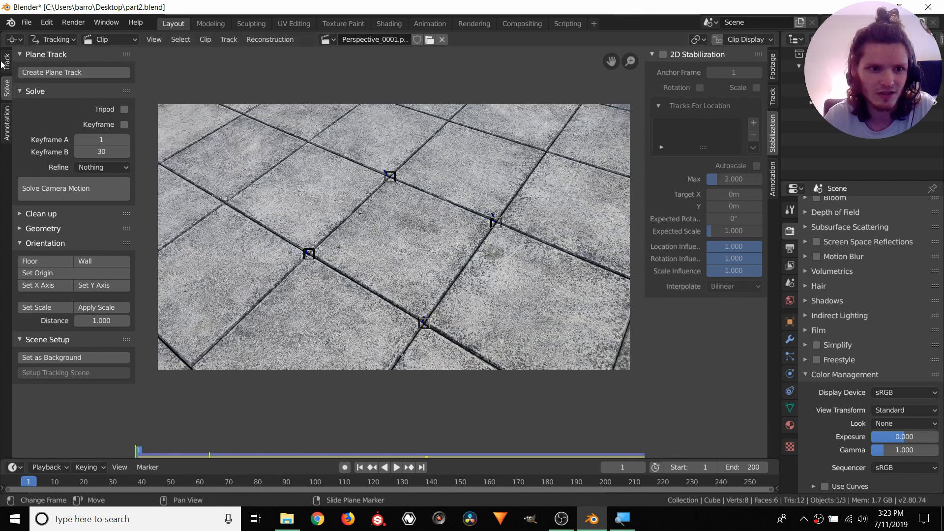
{"action": "left_click", "coordinate": [59, 73]}
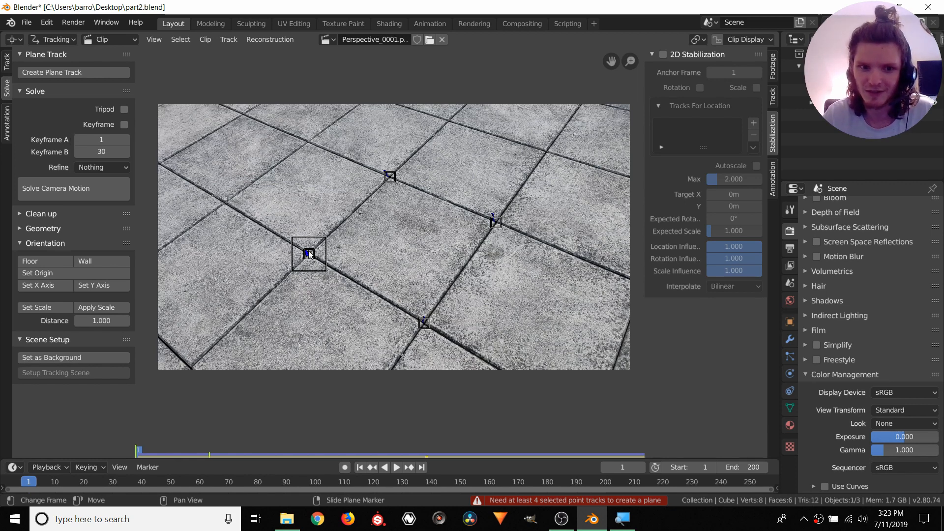
{"action": "left_click", "coordinate": [424, 323], "text": "shift"}
{"action": "left_click", "coordinate": [91, 76]}
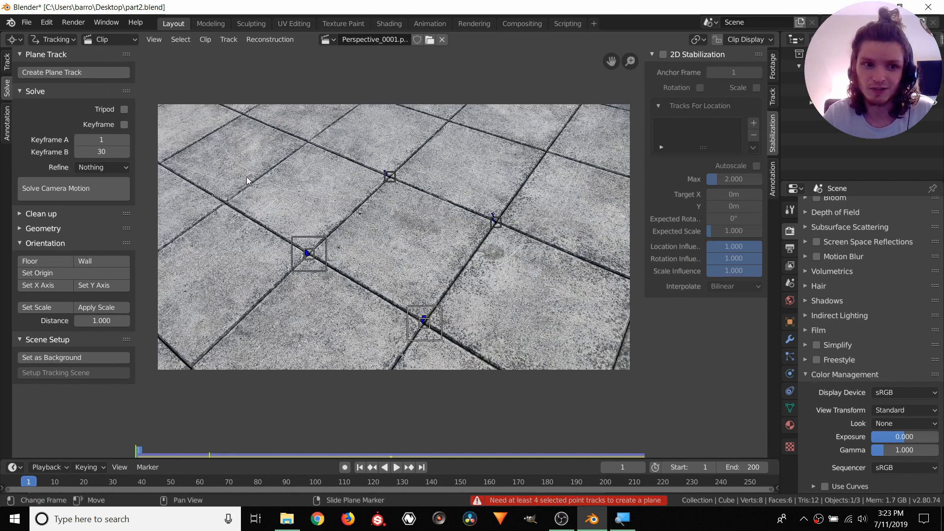
Select all four corner tracks and create a plane track from them
{"action": "key", "text": "a"}
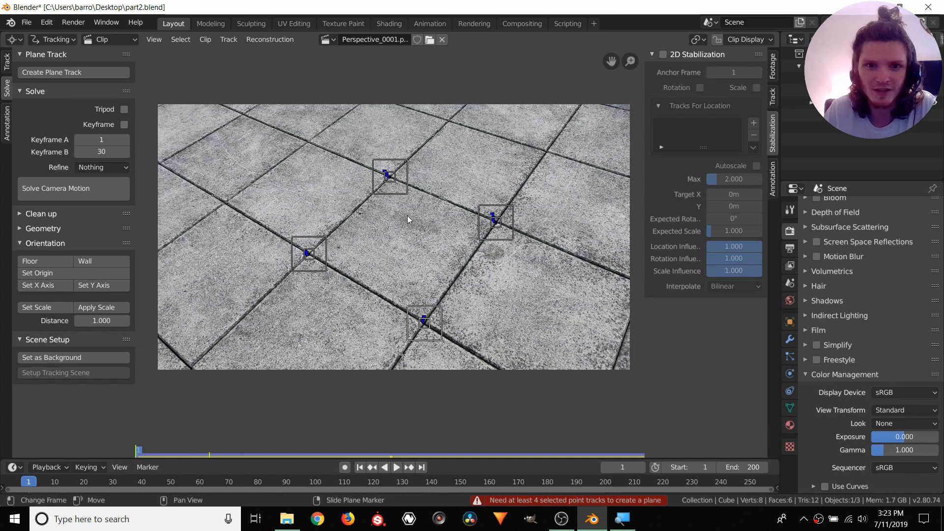
{"action": "left_click", "coordinate": [49, 72]}
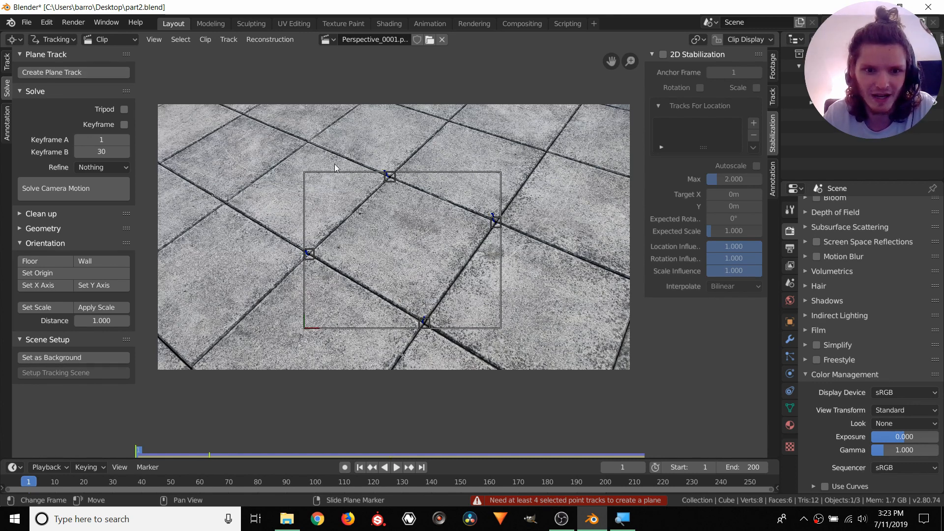
{"action": "scroll", "coordinate": [515, 271], "scroll_direction": "up", "scroll_amount": 1}
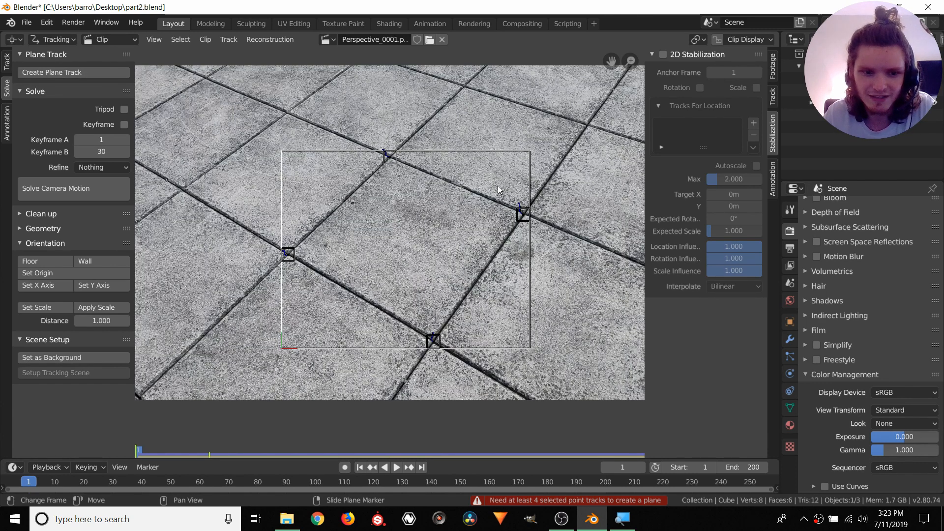
Play the clip to check how the new plane track follows the footage, and return to frame 1
{"action": "key", "text": "space"}
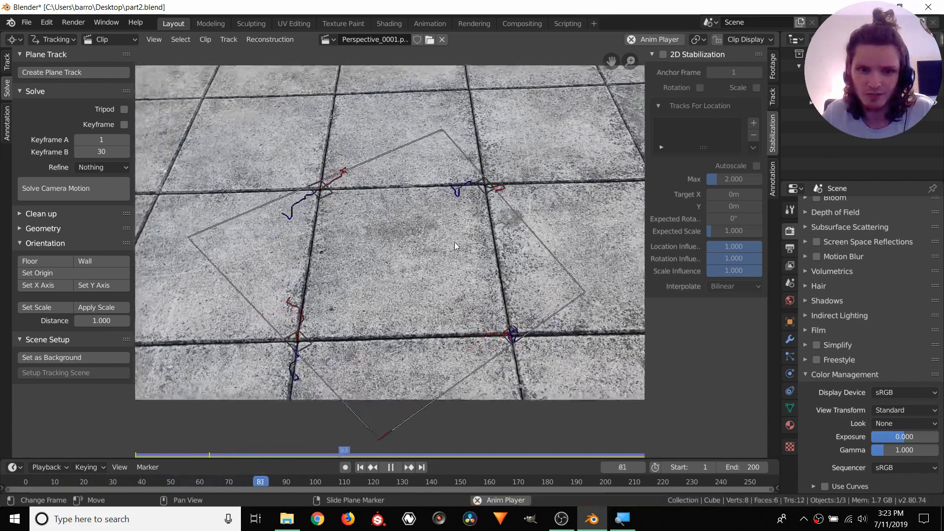
{"action": "key", "text": "space"}
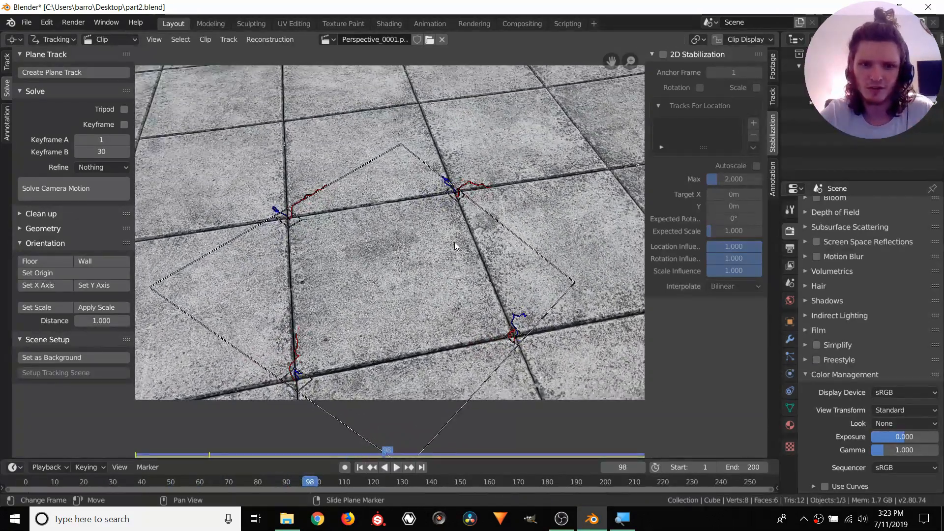
{"action": "key", "text": "space"}
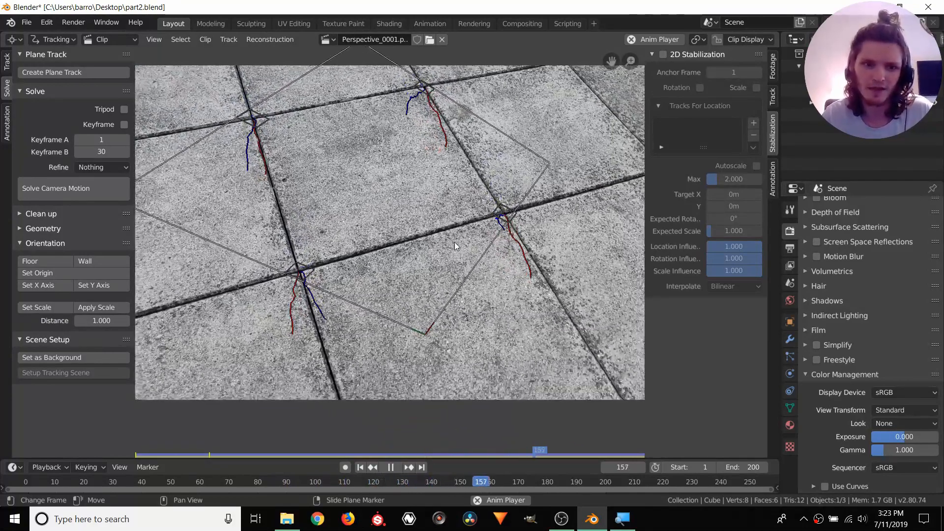
{"action": "key", "text": "space"}
{"action": "key", "text": "shift+Left"}
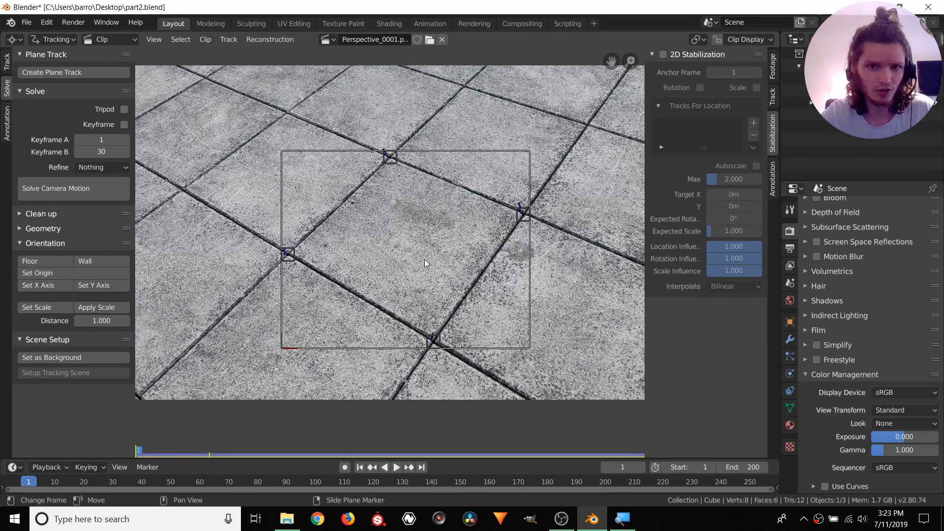
Try moving the whole plane track over the tile at frame 1
{"action": "scroll", "coordinate": [424, 259], "scroll_direction": "up", "scroll_amount": 2}
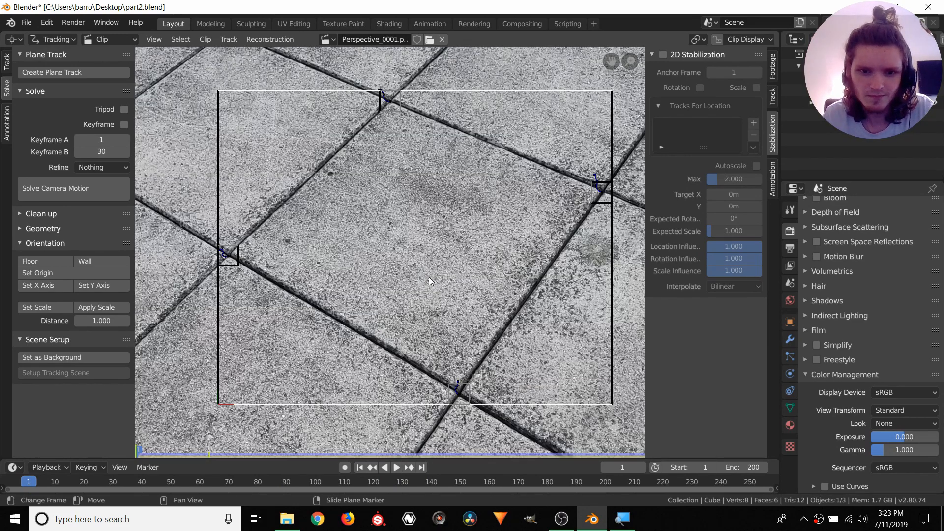
{"action": "middle_click_drag", "start_coordinate": [502, 295], "coordinate": [396, 259]}
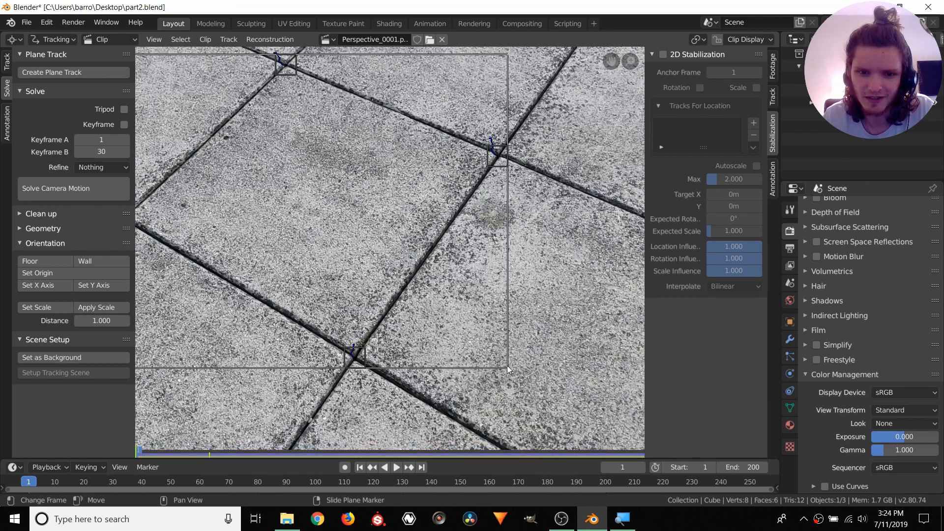
{"action": "left_click_drag", "start_coordinate": [508, 368], "coordinate": [489, 324]}
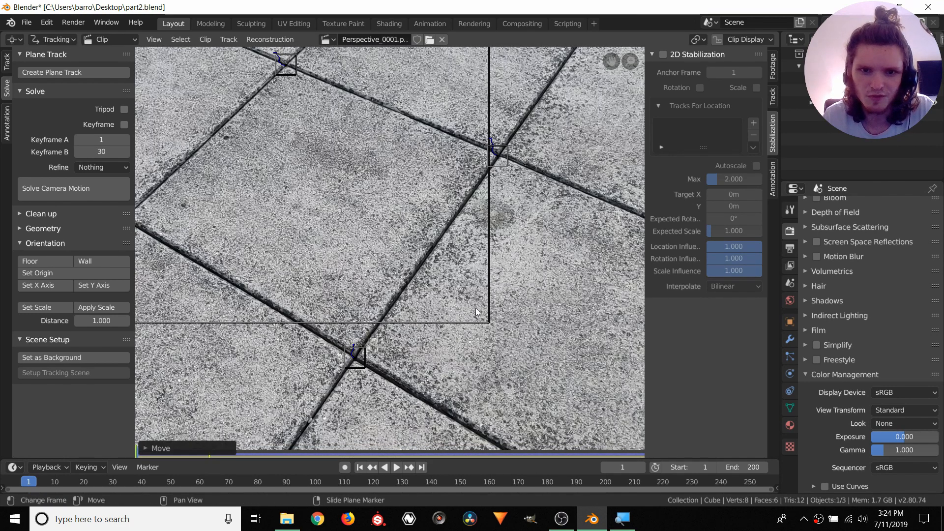
{"action": "scroll", "coordinate": [476, 308], "scroll_direction": "down", "scroll_amount": 3}
{"action": "middle_click_drag", "start_coordinate": [422, 275], "coordinate": [431, 281]}
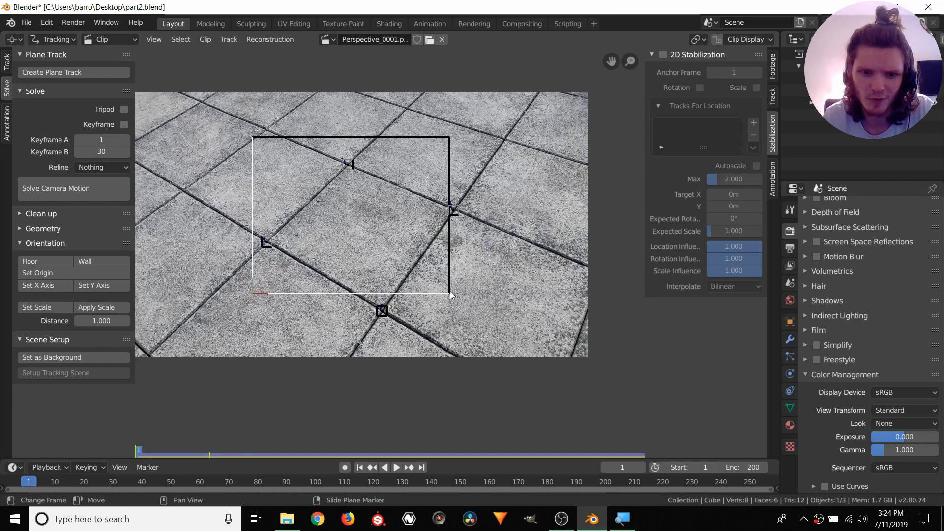
{"action": "left_click_drag", "start_coordinate": [450, 291], "coordinate": [438, 303]}
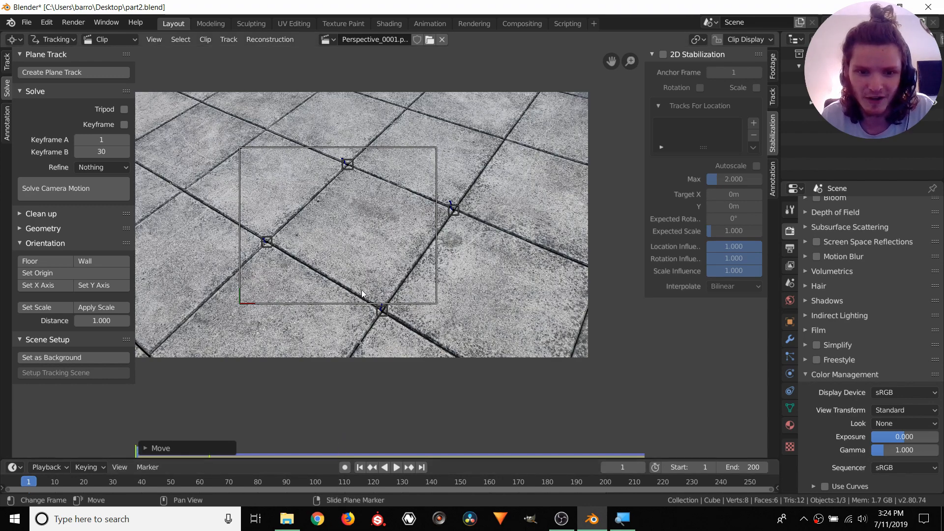
Place the plane track's two lower corners on the tile's near and left corner markers
{"action": "scroll", "coordinate": [376, 314], "scroll_direction": "up", "scroll_amount": 3}
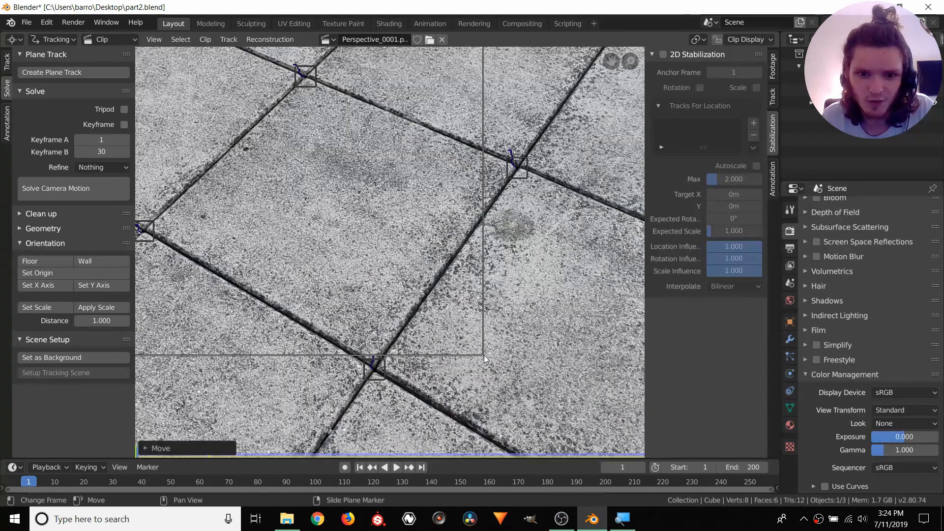
{"action": "mouse_move", "coordinate": [483, 354]}
{"action": "left_mouse_down"}
{"action": "mouse_move", "coordinate": [378, 355]}
{"action": "mouse_move", "coordinate": [399, 354]}
{"action": "mouse_move", "coordinate": [370, 363]}
{"action": "mouse_move", "coordinate": [376, 358]}
{"action": "mouse_move", "coordinate": [354, 346]}
{"action": "mouse_move", "coordinate": [374, 368]}
{"action": "left_mouse_up"}
{"action": "middle_click_drag", "start_coordinate": [343, 140], "coordinate": [491, 147]}
{"action": "left_click_drag", "start_coordinate": [241, 362], "coordinate": [292, 236]}
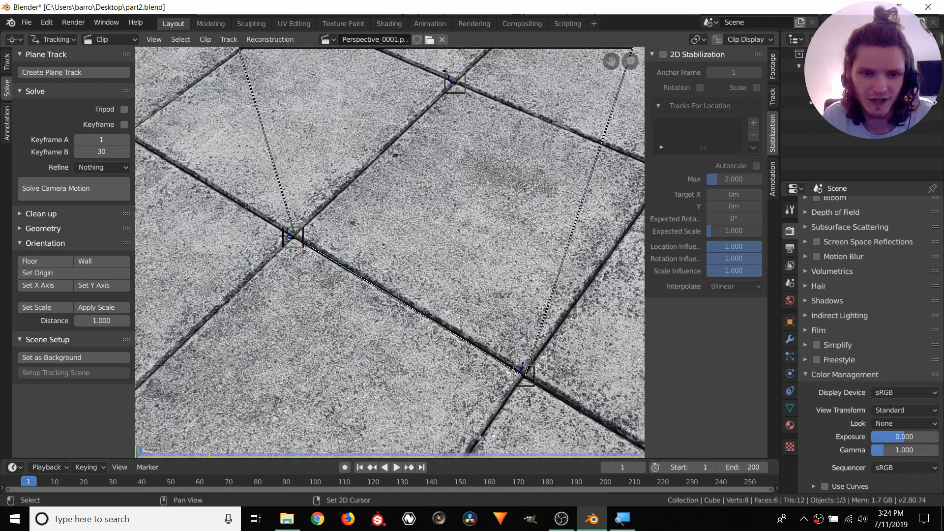
{"action": "middle_click_drag", "start_coordinate": [436, 149], "coordinate": [306, 258]}
{"action": "key", "text": "f"}
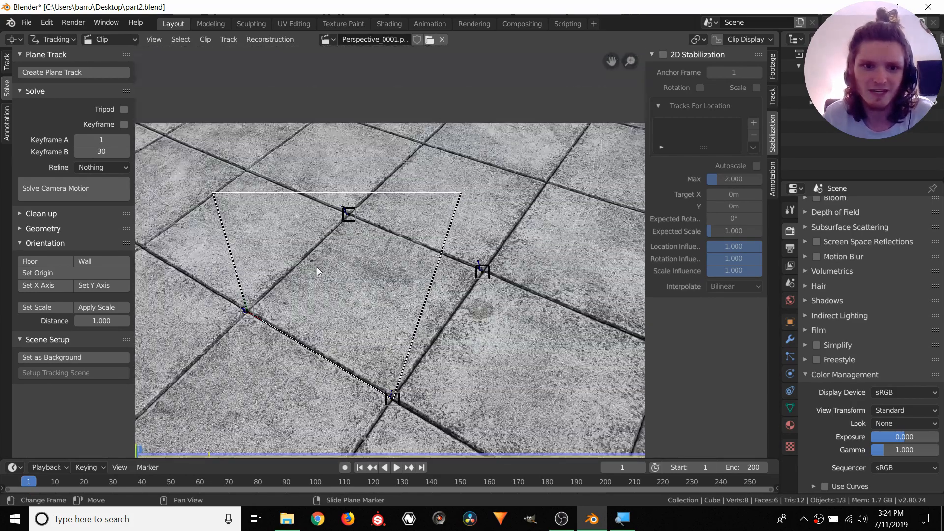
Play the clip with two plane corners aligned to check their motion, and return to frame 1
{"action": "key", "text": "space"}
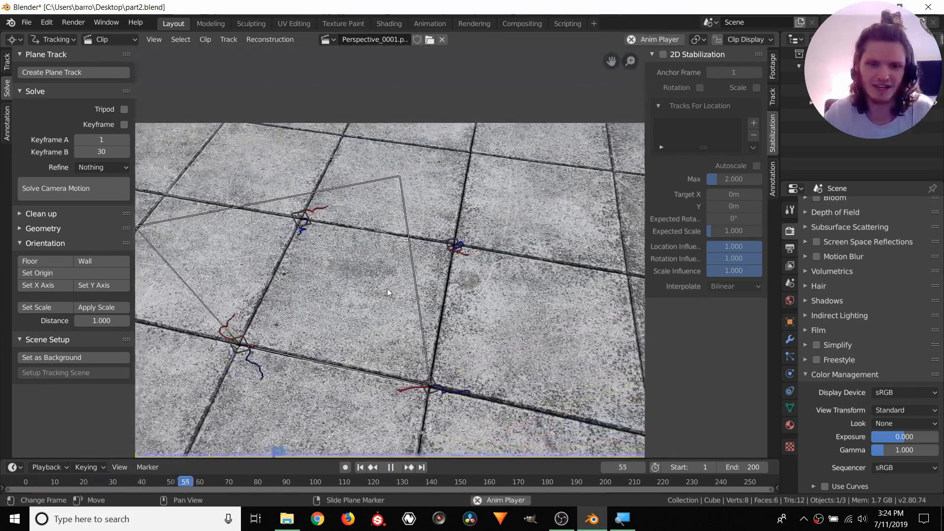
{"action": "key", "text": "space"}
{"action": "key", "text": "shift+Left"}
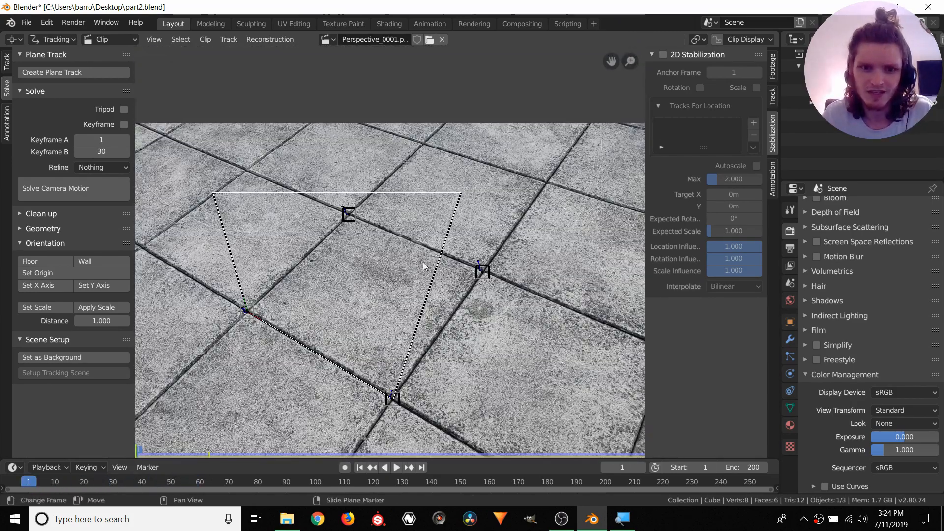
Place the plane track's two upper corners on the tile's right and far corner markers
{"action": "scroll", "coordinate": [424, 263], "scroll_direction": "up", "scroll_amount": 2}
{"action": "middle_click_drag", "start_coordinate": [500, 154], "coordinate": [431, 195]}
{"action": "left_click_drag", "start_coordinate": [433, 194], "coordinate": [465, 318]}
{"action": "middle_click_drag", "start_coordinate": [288, 262], "coordinate": [489, 295]}
{"action": "left_click_drag", "start_coordinate": [239, 226], "coordinate": [455, 259]}
Play the clip with the footage shown and muted to check the plane outline, and unmute the footage
{"action": "key", "text": "space"}
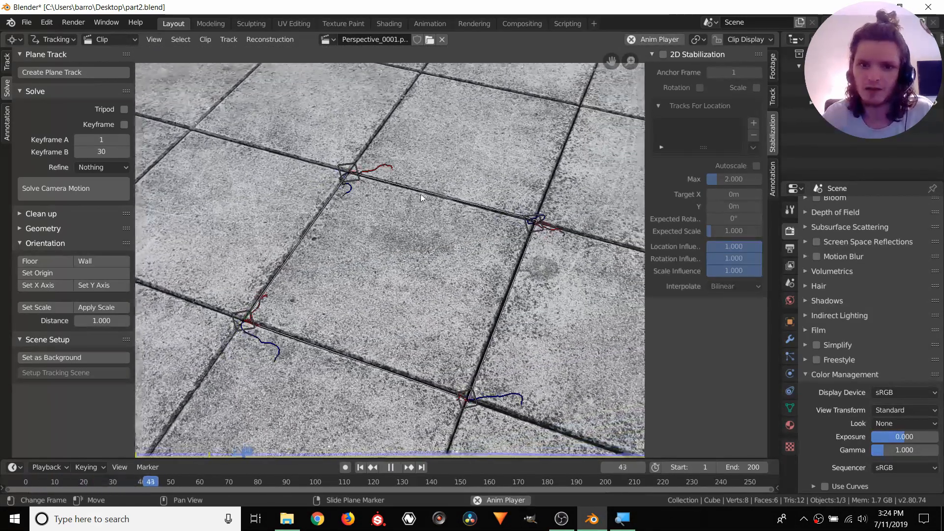
{"action": "key", "text": "space"}
{"action": "left_click", "coordinate": [735, 40]}
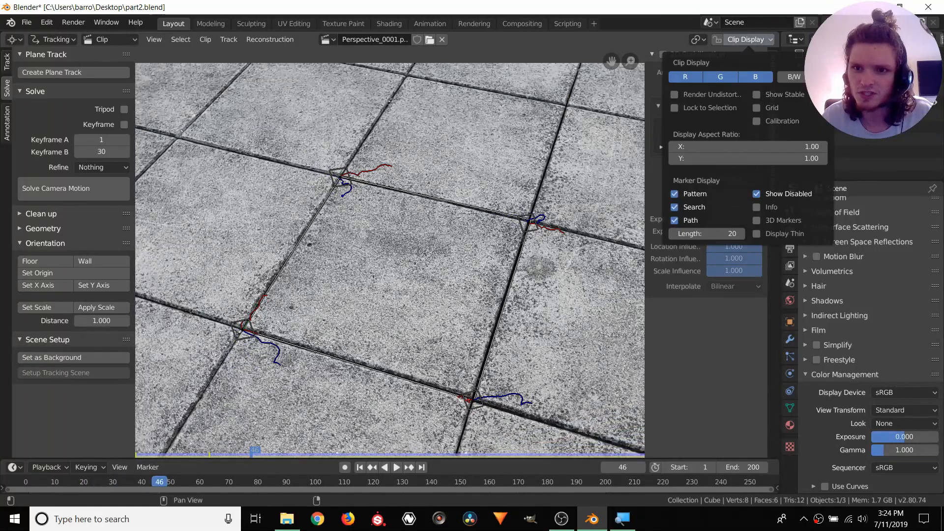
{"action": "left_click", "coordinate": [820, 76]}
{"action": "key", "text": "space"}
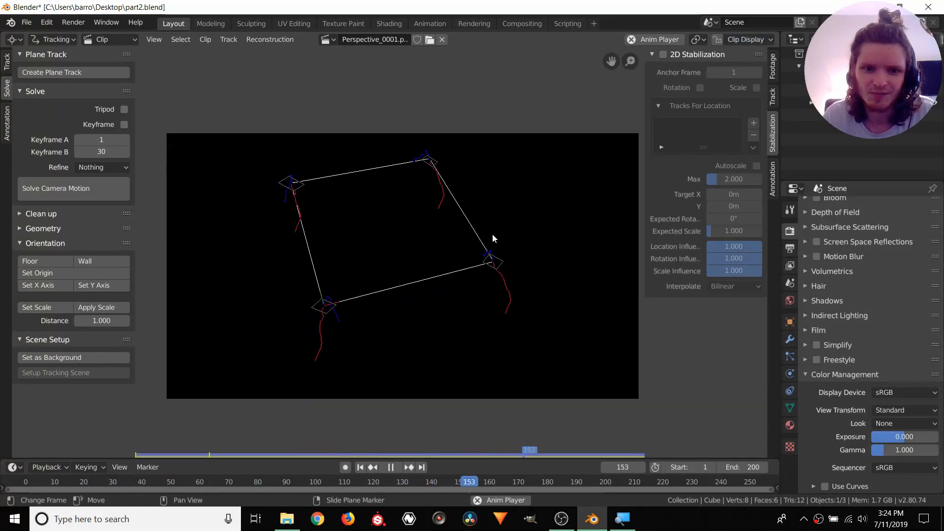
{"action": "key", "text": "space"}
{"action": "left_click", "coordinate": [764, 40]}
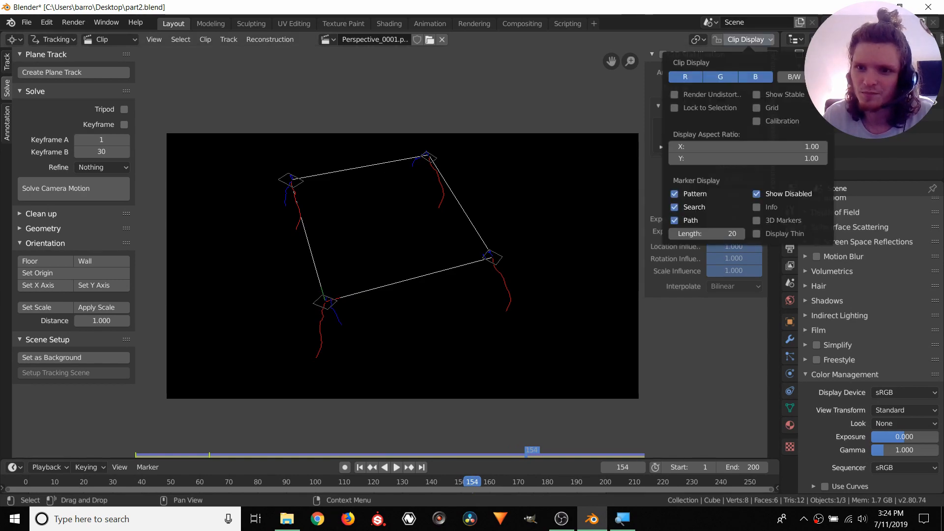
{"action": "left_click", "coordinate": [821, 77]}
Examine the plane track's alignment at the tile's corners up close at frame 169, and replay the clip to check its motion
{"action": "key", "text": "space"}
{"action": "key", "text": "space"}
{"action": "scroll", "coordinate": [258, 344], "scroll_direction": "up", "scroll_amount": 6}
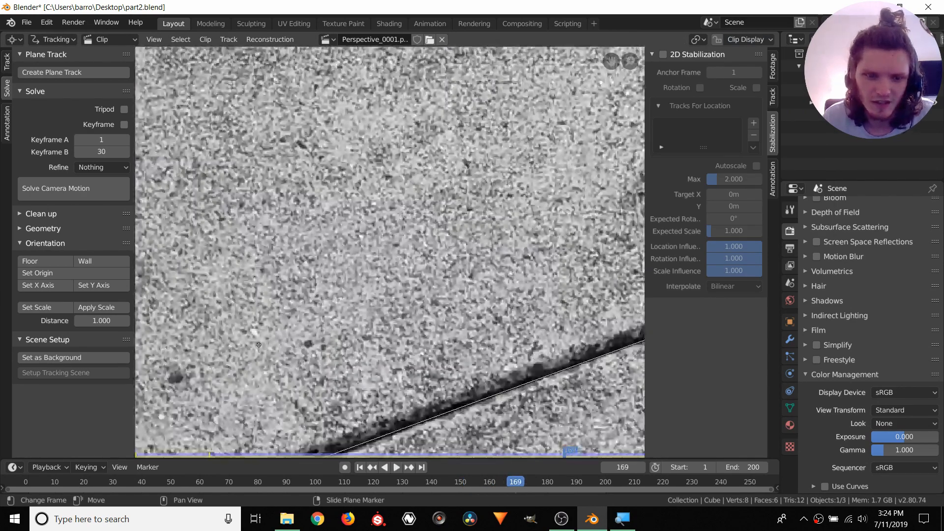
{"action": "scroll", "coordinate": [358, 299], "scroll_direction": "down", "scroll_amount": 4}
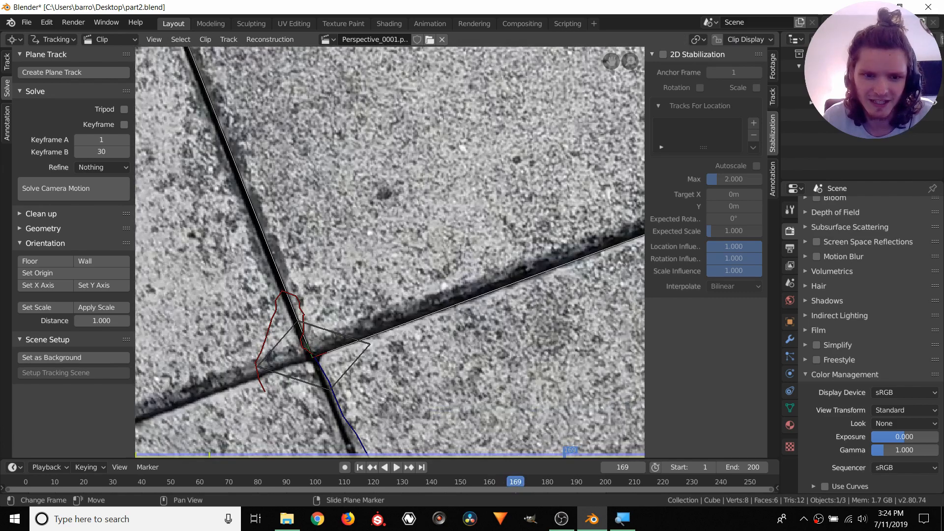
{"action": "middle_click_drag", "start_coordinate": [565, 172], "coordinate": [206, 275]}
{"action": "middle_click_drag", "start_coordinate": [634, 206], "coordinate": [367, 252]}
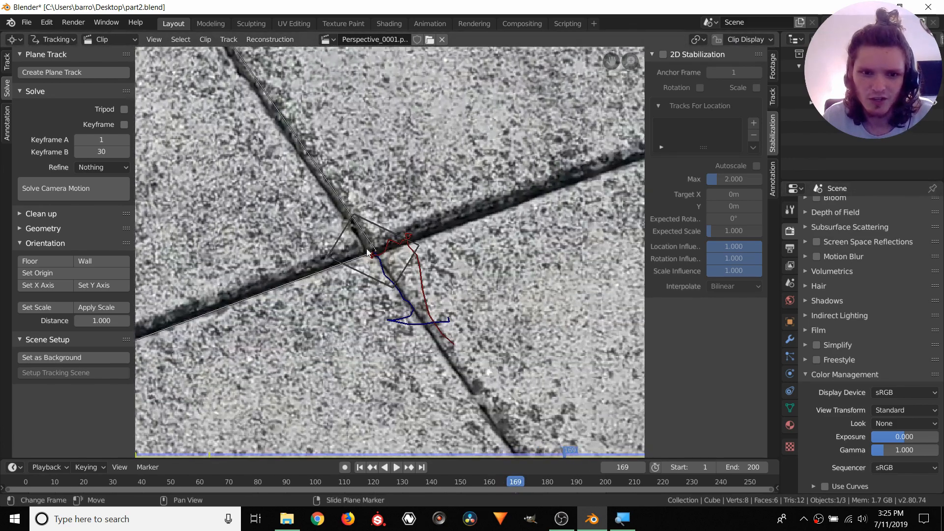
{"action": "scroll", "coordinate": [514, 221], "scroll_direction": "down", "scroll_amount": 5}
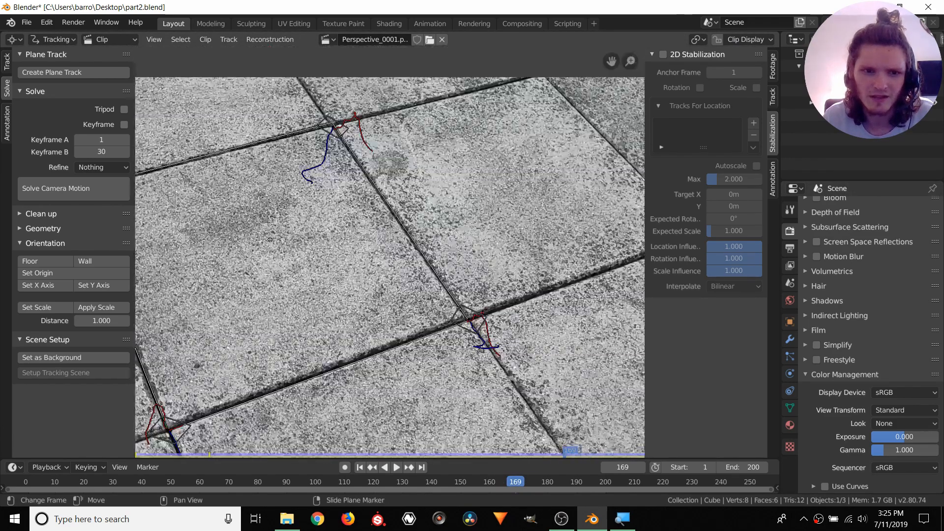
{"action": "scroll", "coordinate": [515, 220], "scroll_direction": "up", "scroll_amount": 5}
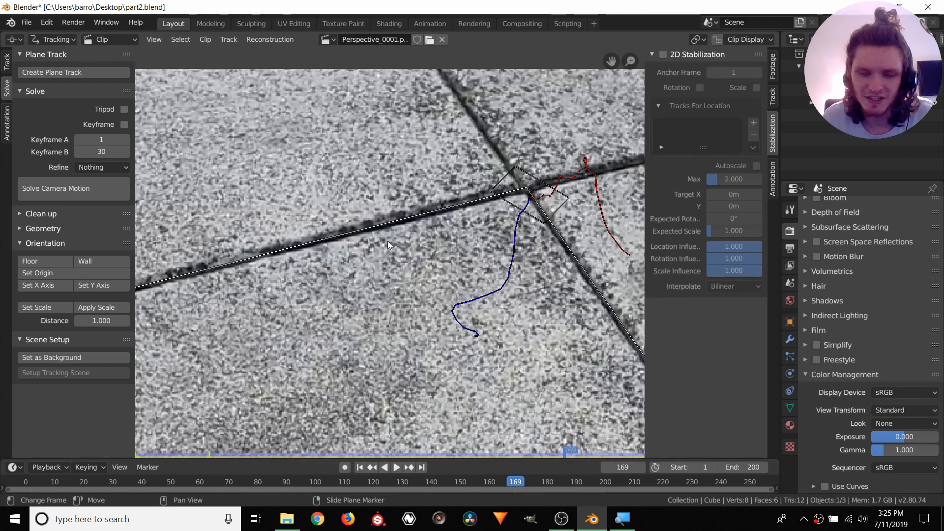
{"action": "scroll", "coordinate": [301, 277], "scroll_direction": "up", "scroll_amount": 3}
{"action": "scroll", "coordinate": [301, 277], "scroll_direction": "down", "scroll_amount": 3}
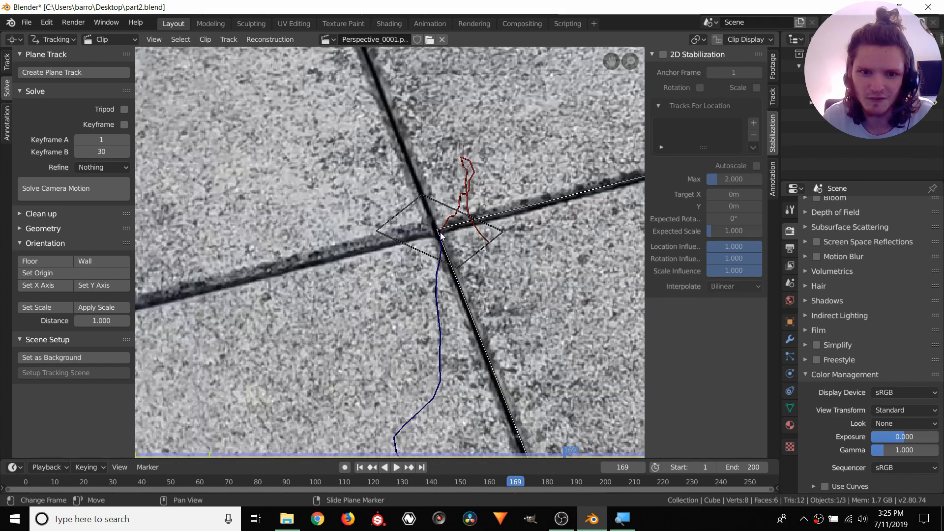
{"action": "scroll", "coordinate": [398, 249], "scroll_direction": "down", "scroll_amount": 6}
{"action": "middle_click_drag", "start_coordinate": [464, 256], "coordinate": [356, 217]}
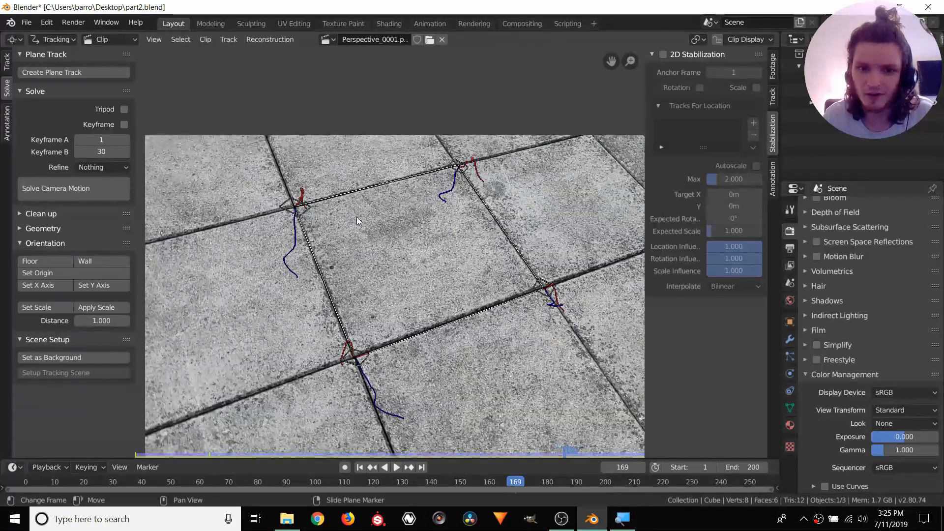
{"action": "key", "text": "space"}
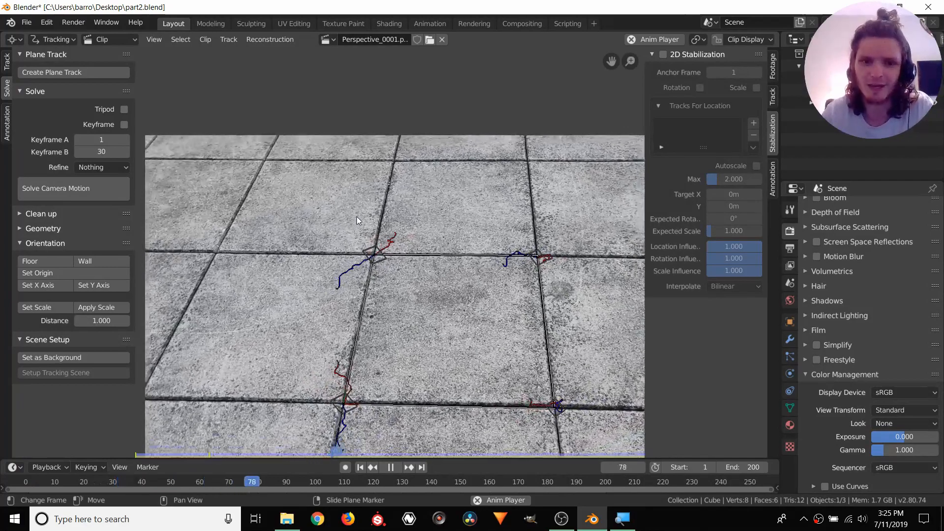
{"action": "key", "text": "space"}
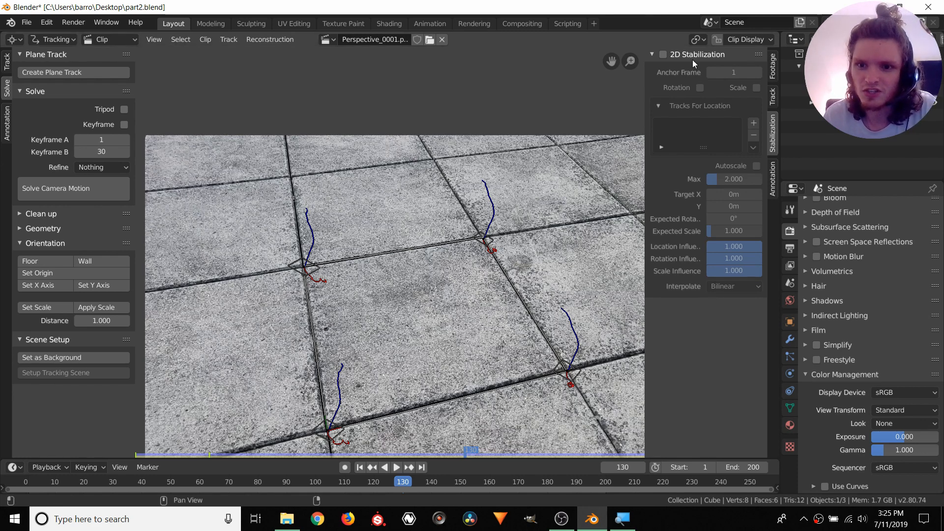
Rename the plane track as tile
{"action": "left_click", "coordinate": [773, 99]}
{"action": "left_click", "coordinate": [676, 106]}
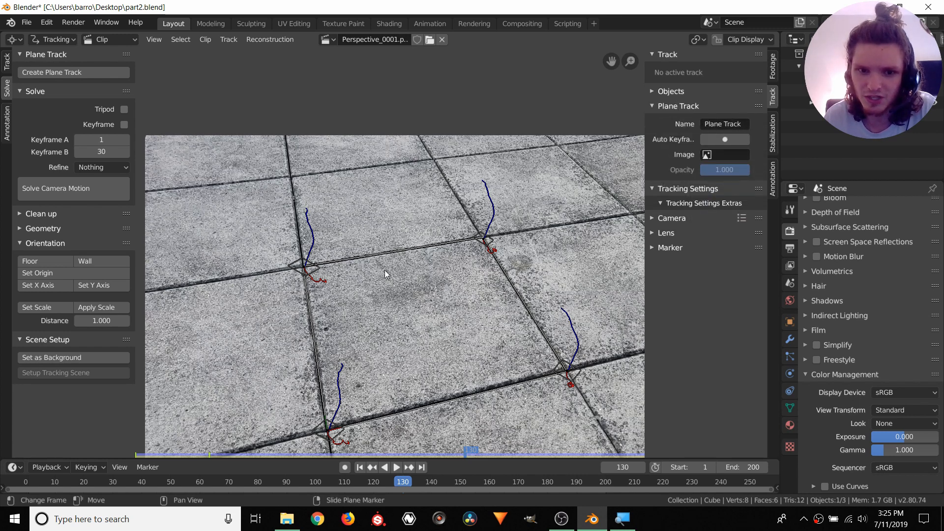
{"action": "left_click", "coordinate": [746, 126]}
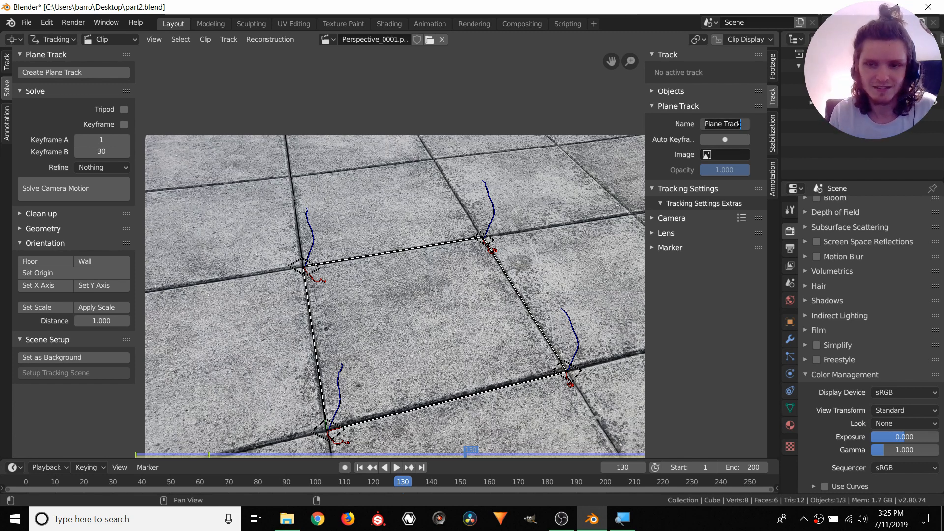
{"action": "type", "text": "tile"}
{"action": "key", "text": "Return"}
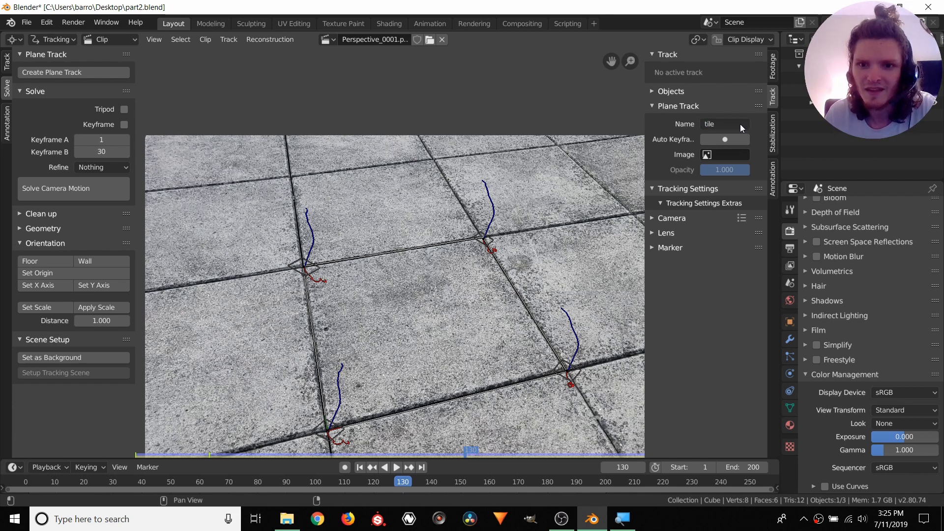
Widen the Properties area, switch it to the Image Editor, and load Voting.PNG from the Desktop
{"action": "left_click", "coordinate": [726, 155]}
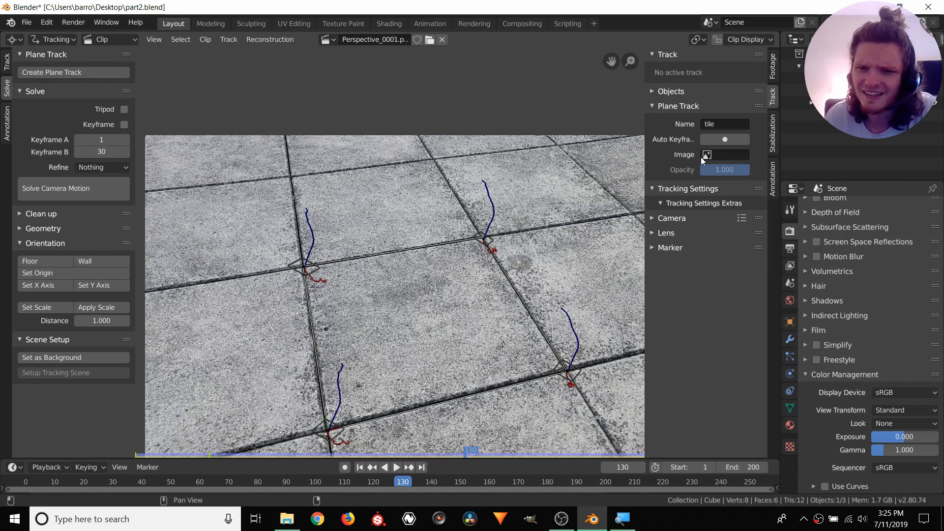
{"action": "left_click", "coordinate": [730, 155]}
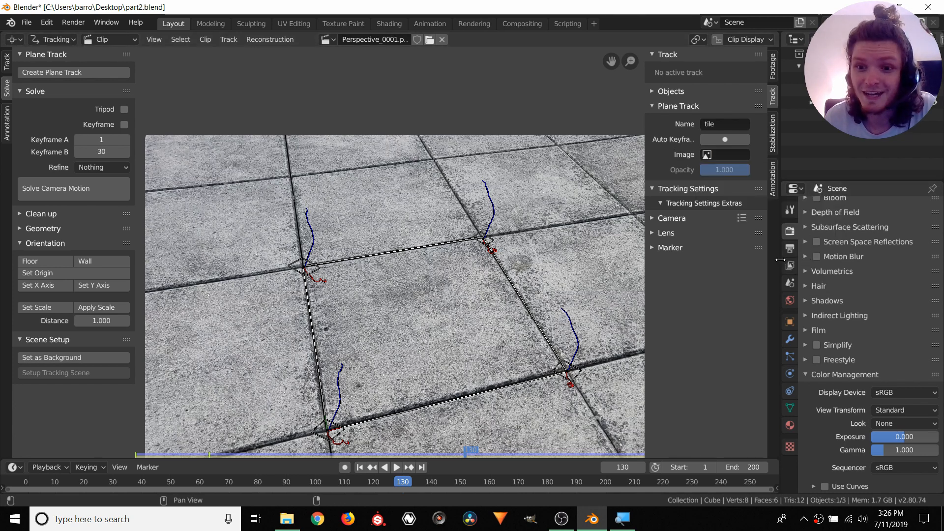
{"action": "left_click_drag", "start_coordinate": [781, 240], "coordinate": [703, 239]}
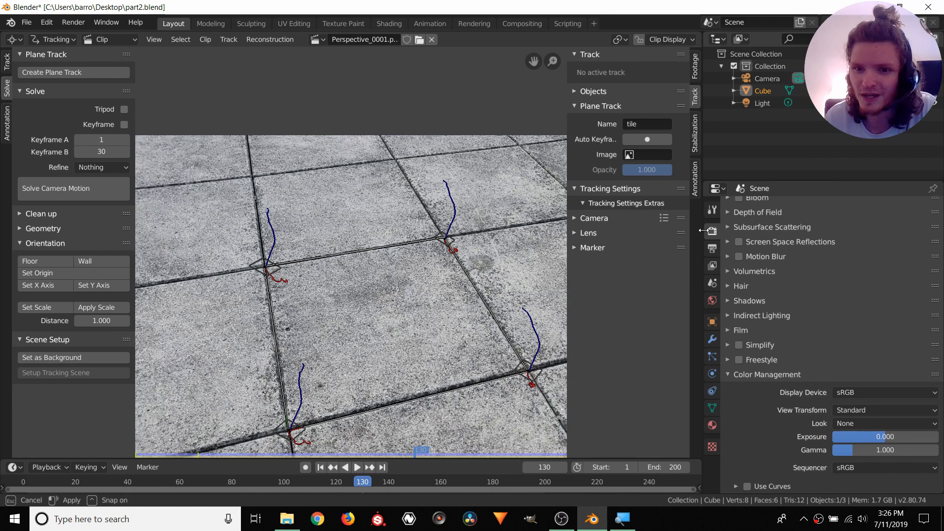
{"action": "left_click", "coordinate": [723, 189]}
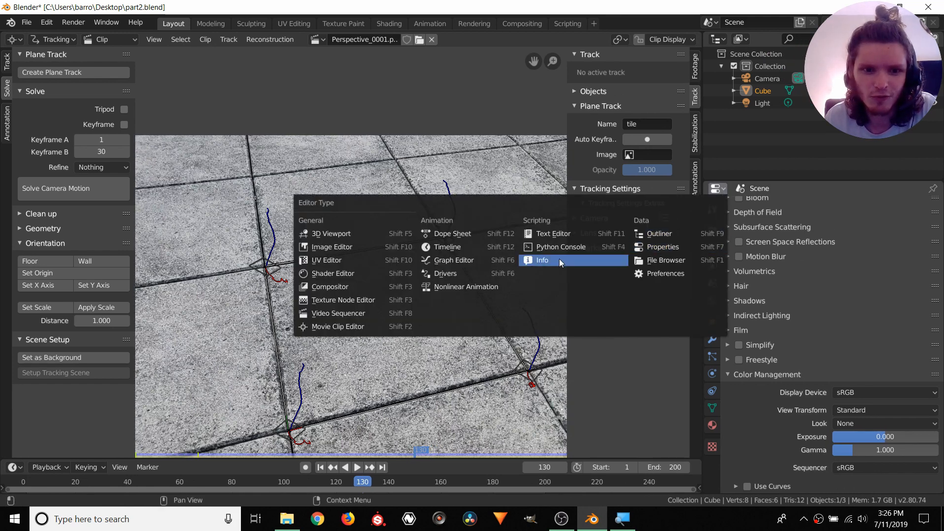
{"action": "left_click", "coordinate": [362, 243]}
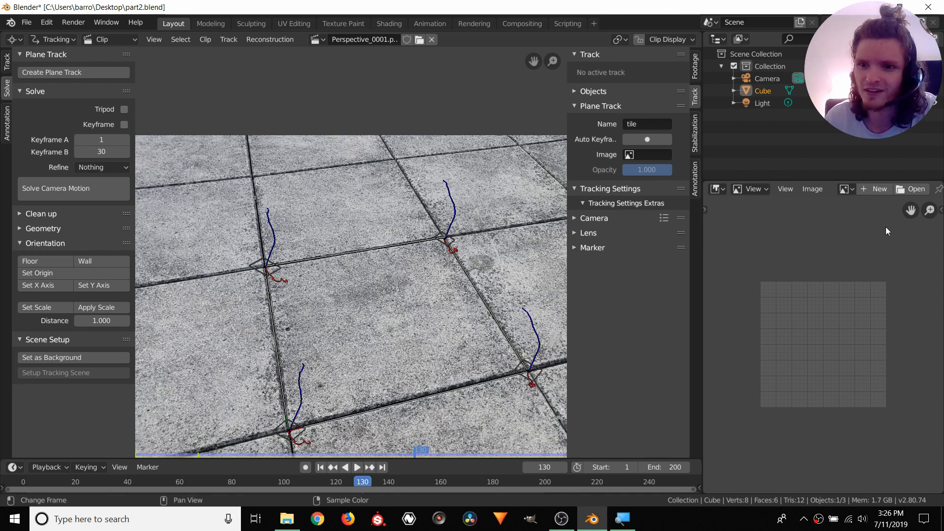
{"action": "left_click", "coordinate": [913, 188]}
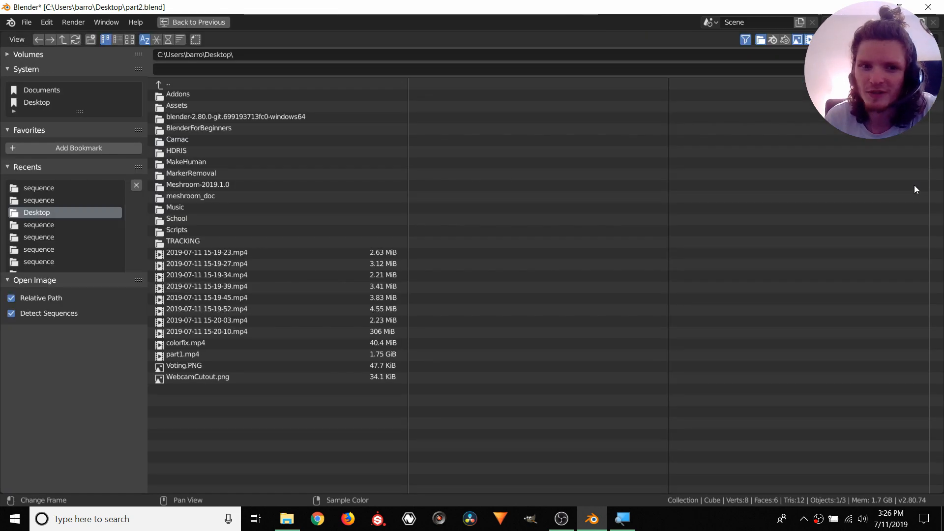
{"action": "double_click", "coordinate": [196, 365]}
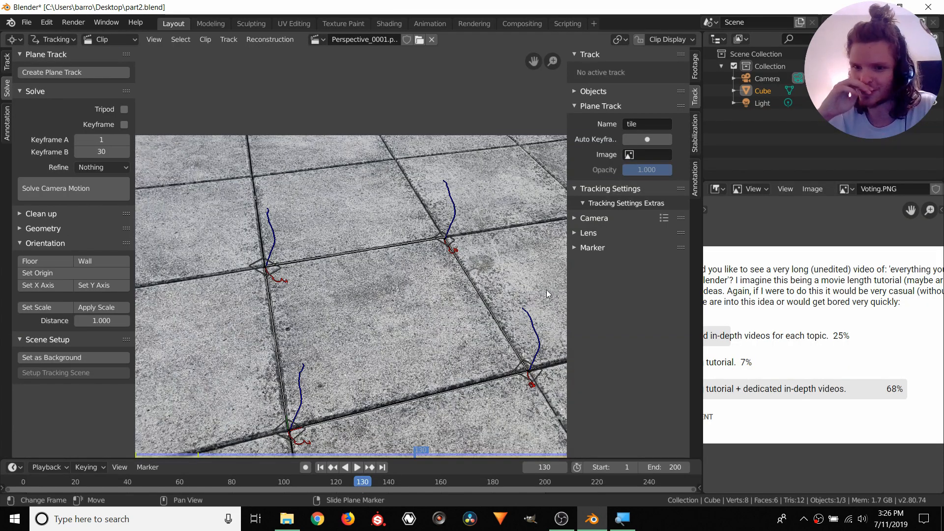
{"action": "middle_click_drag", "start_coordinate": [777, 370], "coordinate": [842, 378]}
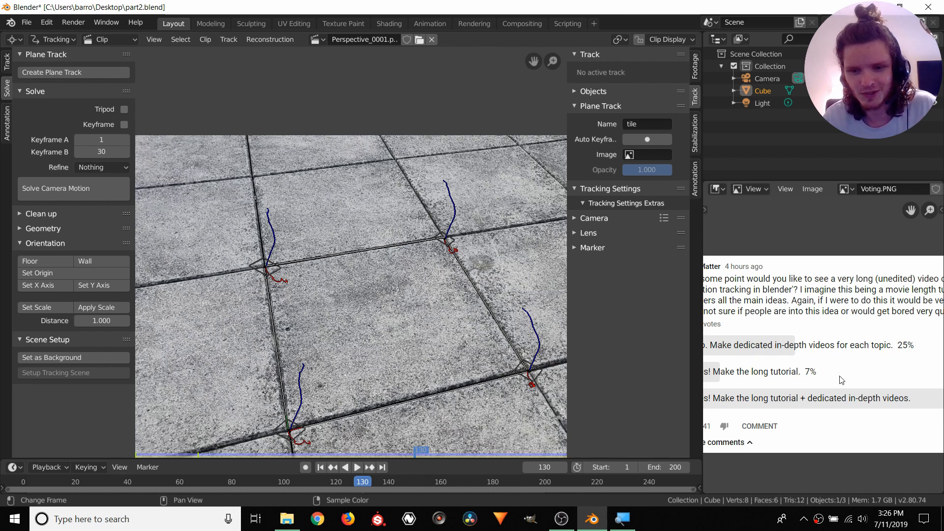
{"action": "middle_click_drag", "start_coordinate": [842, 381], "coordinate": [858, 373]}
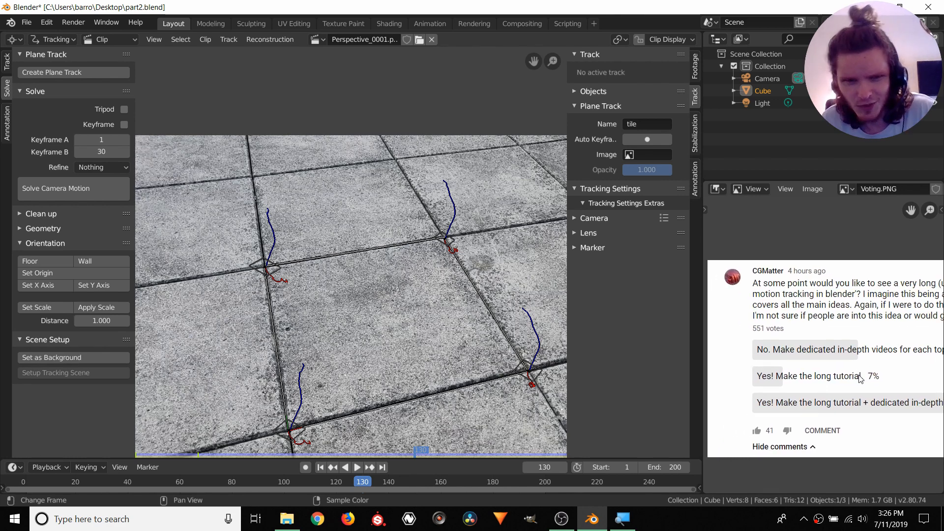
{"action": "scroll", "coordinate": [858, 373], "scroll_direction": "down", "scroll_amount": 2}
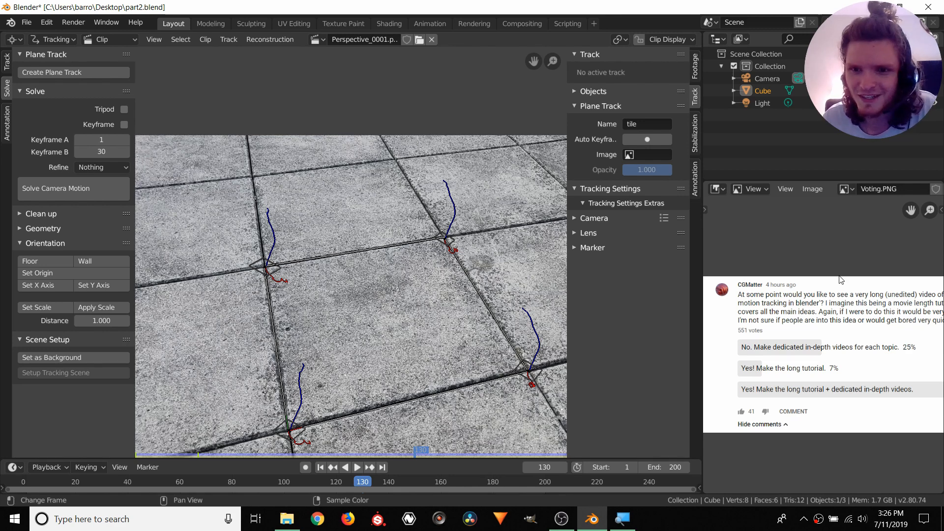
Switch the Image Editor area back to the Properties editor and narrow it
{"action": "left_click", "coordinate": [716, 190]}
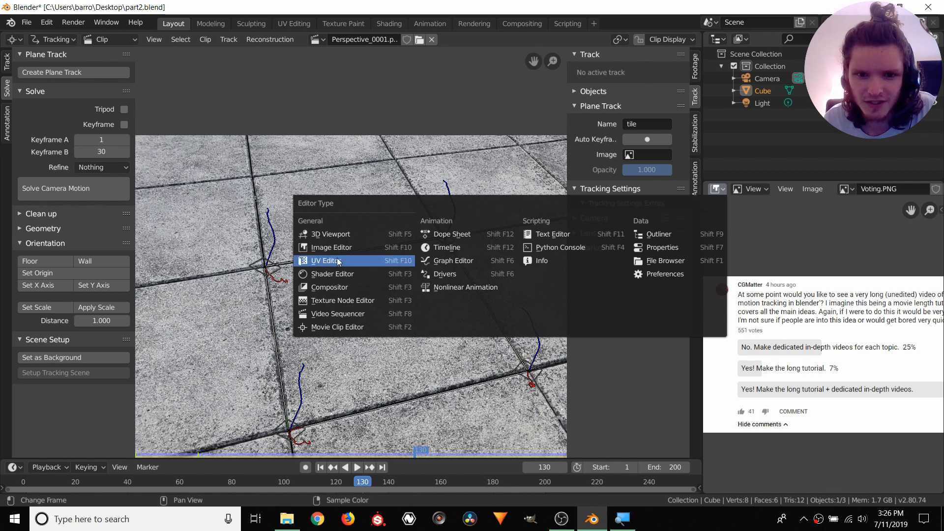
{"action": "left_click", "coordinate": [660, 247]}
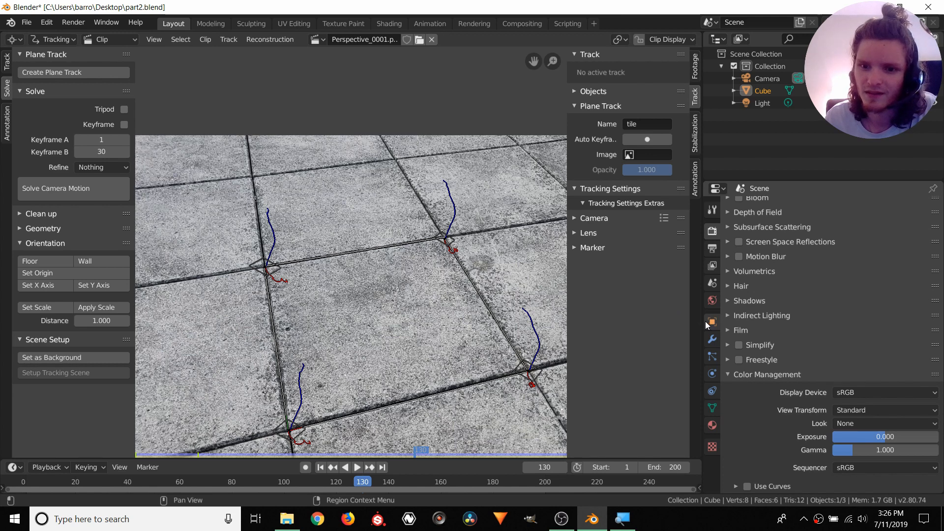
{"action": "left_click_drag", "start_coordinate": [704, 323], "coordinate": [764, 322]}
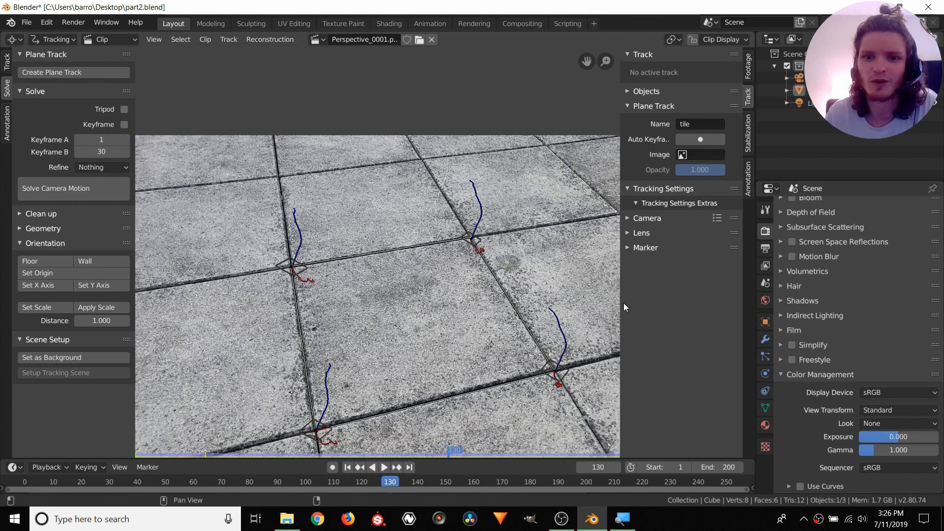
Assign Voting.PNG as the plane track's image, play the clip to check how it follows the tile, and return to frame 1
{"action": "left_click", "coordinate": [705, 153]}
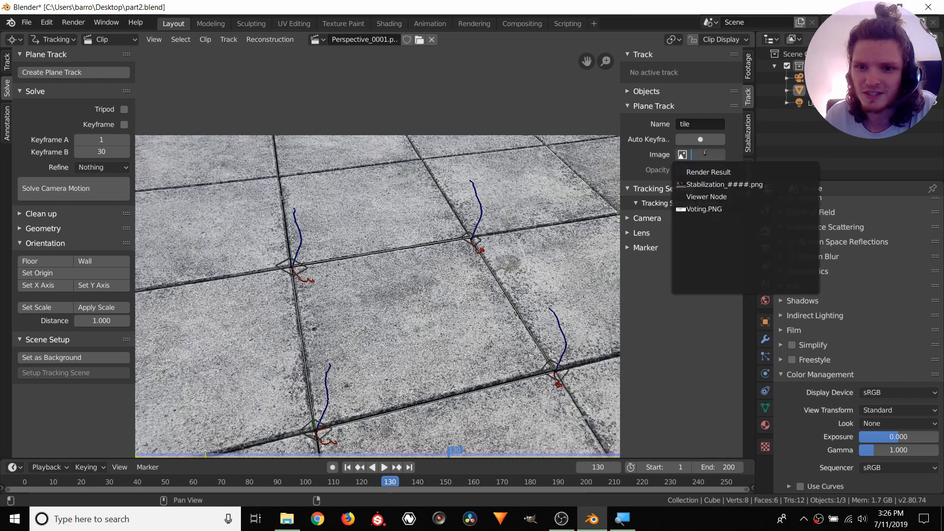
{"action": "left_click", "coordinate": [705, 209]}
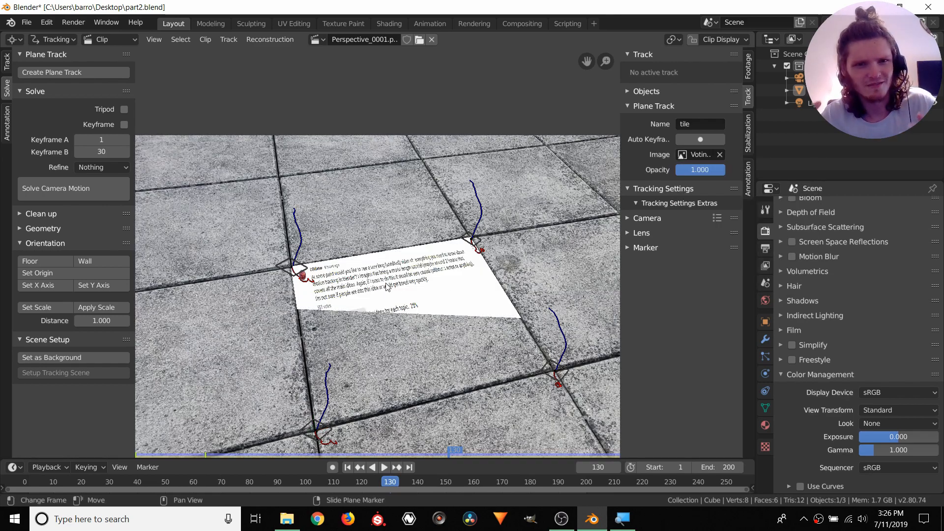
{"action": "key", "text": "space"}
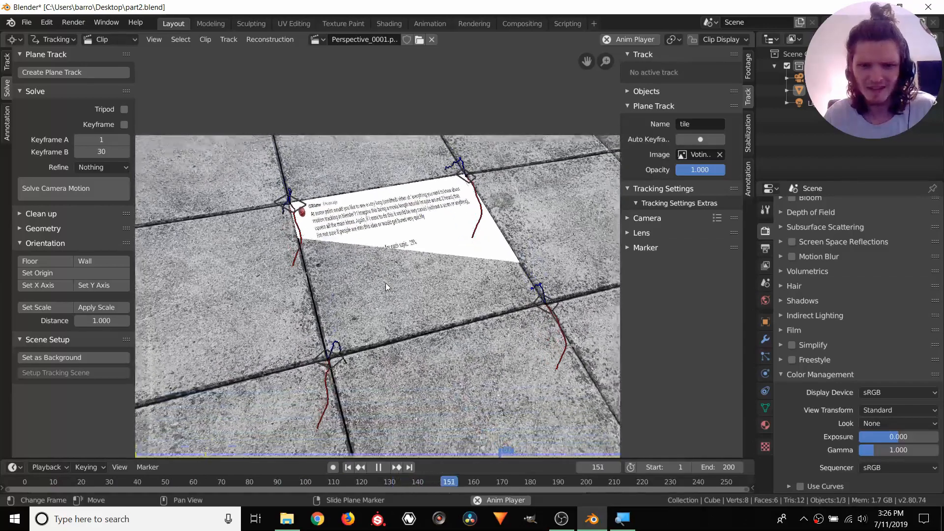
{"action": "key", "text": "space"}
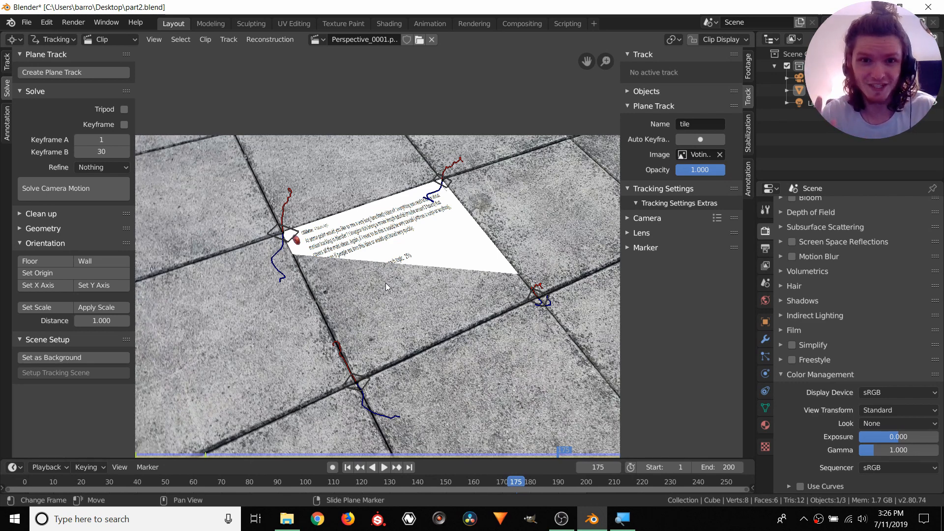
{"action": "key", "text": "shift+Left"}
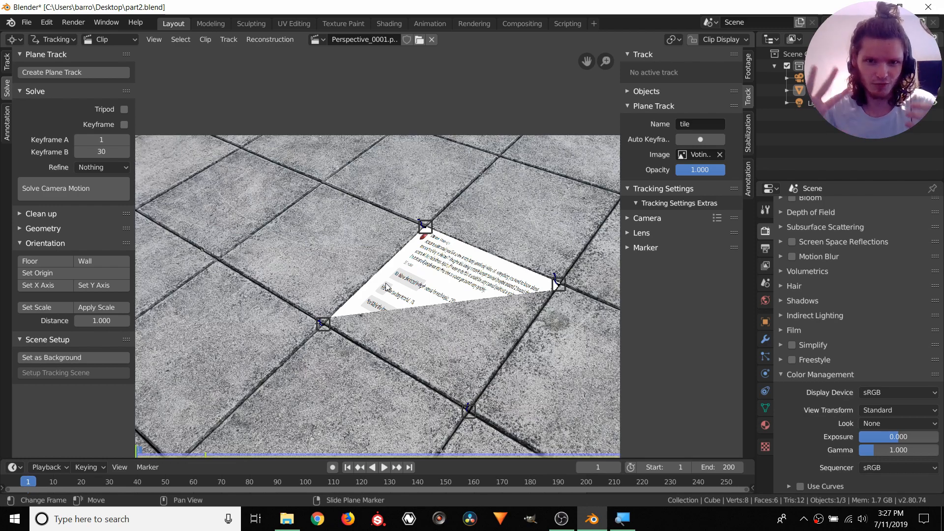
{"action": "key", "text": "space"}
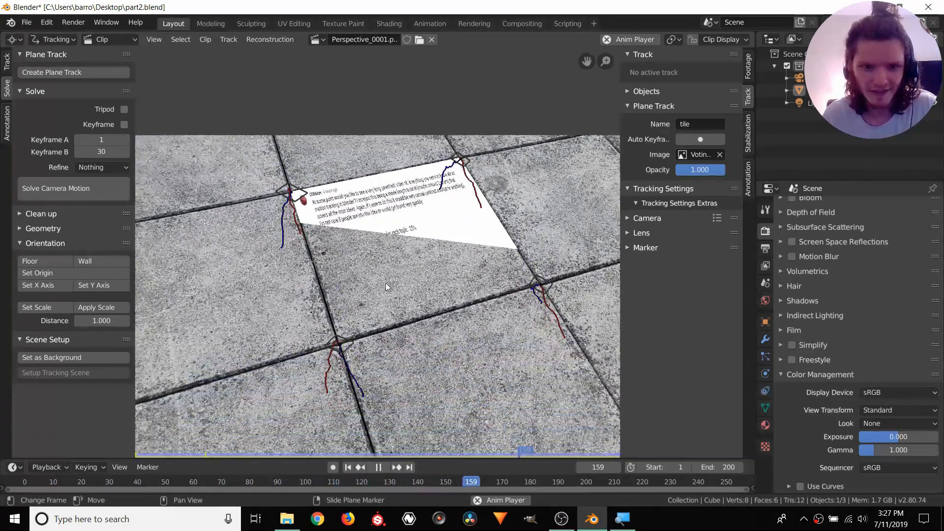
{"action": "key", "text": "space"}
{"action": "key", "text": "shift+Left"}
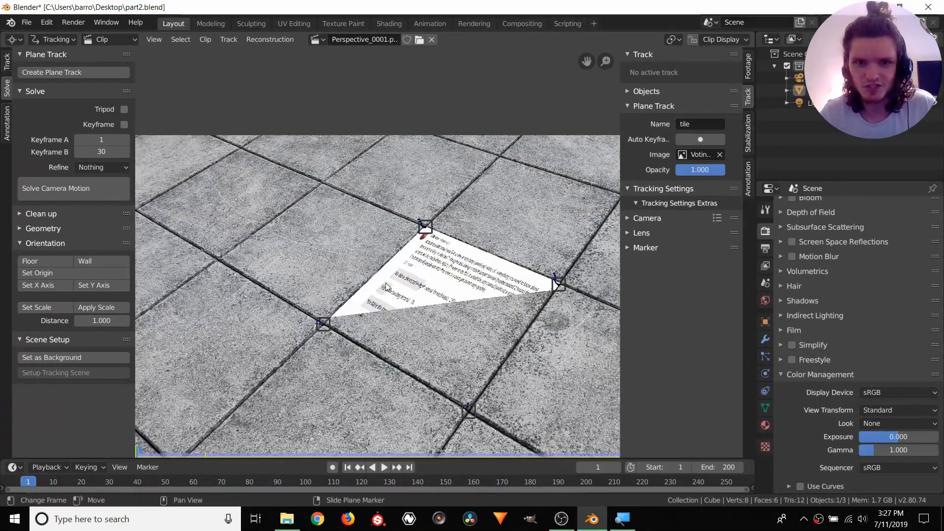
Remove the Voting.PNG image from the plane track
{"action": "mouse_move", "coordinate": [713, 170]}
{"action": "left_mouse_down"}
{"action": "mouse_move", "coordinate": [681, 170]}
{"action": "mouse_move", "coordinate": [727, 174]}
{"action": "left_mouse_up"}
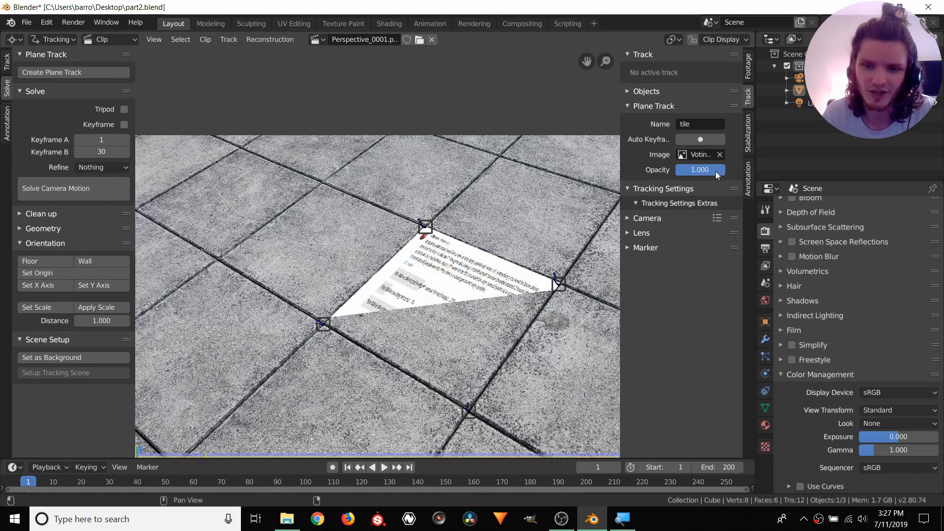
{"action": "left_click", "coordinate": [720, 154]}
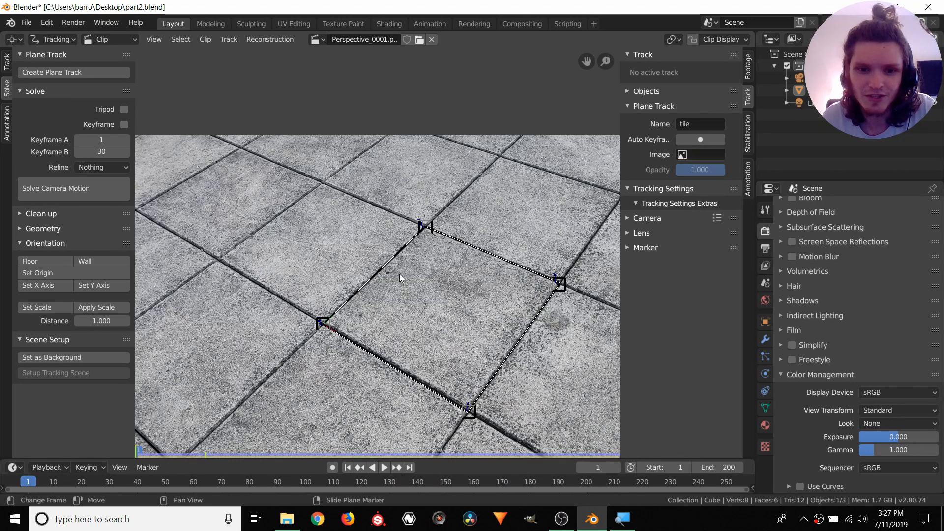
{"action": "middle_click_drag", "start_coordinate": [399, 274], "coordinate": [387, 271]}
{"action": "middle_click_drag", "start_coordinate": [503, 251], "coordinate": [457, 229]}
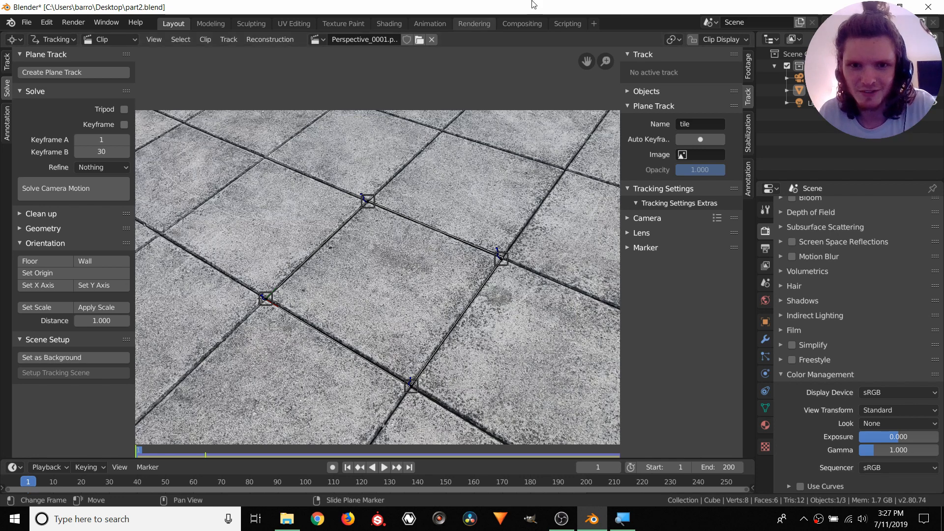
In the Compositing workspace, delete the Stabilize 2D and Alpha Over nodes and place the Viewer node just below the Composite node
{"action": "left_click", "coordinate": [519, 24]}
{"action": "scroll", "coordinate": [338, 185], "scroll_direction": "up", "scroll_amount": 3}
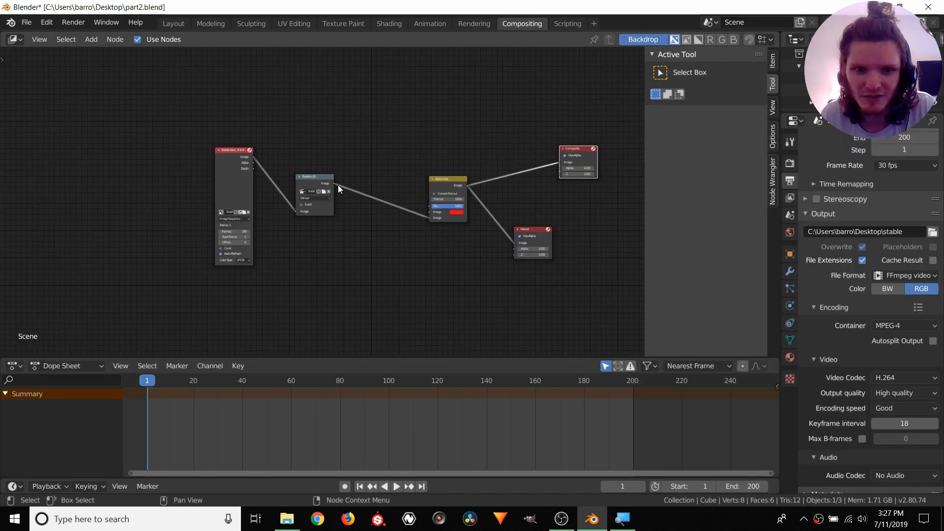
{"action": "middle_click_drag", "start_coordinate": [420, 177], "coordinate": [289, 173]}
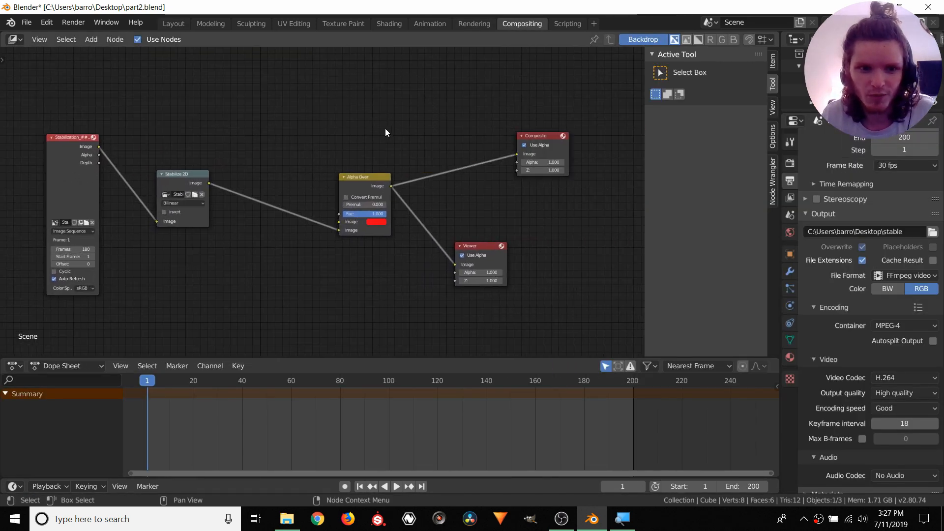
{"action": "left_click_drag", "start_coordinate": [385, 129], "coordinate": [164, 223]}
{"action": "key", "text": "x"}
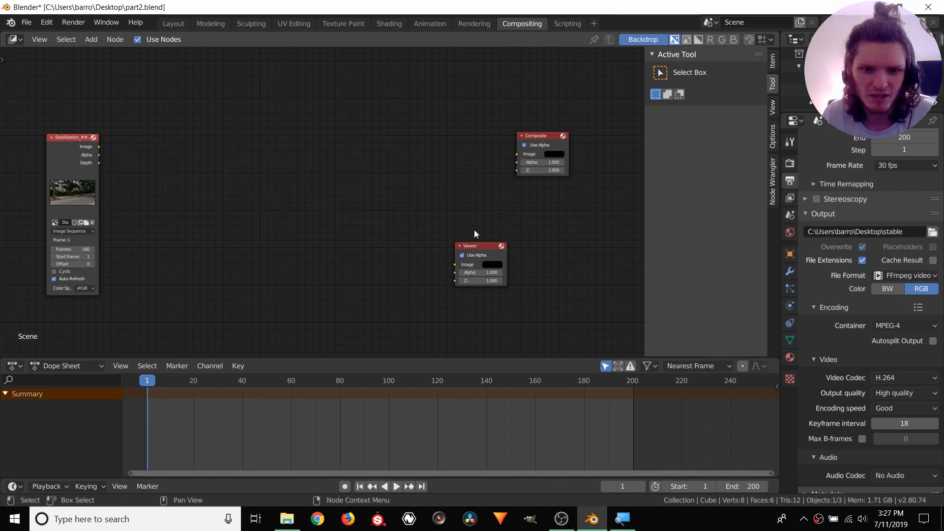
{"action": "left_click_drag", "start_coordinate": [476, 248], "coordinate": [526, 198]}
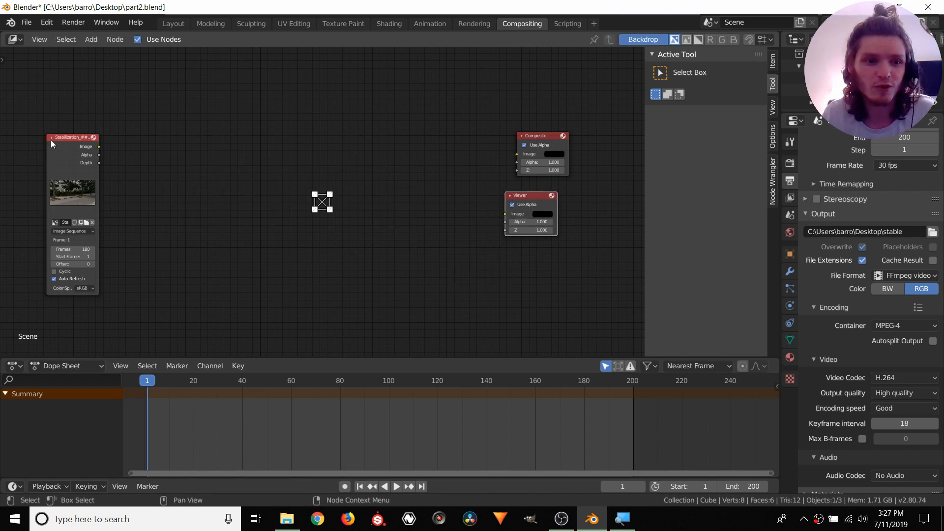
Connect the Stabilization image node to the Viewer and move the image node closer to it
{"action": "left_click", "coordinate": [70, 137], "text": "ctrl+shift"}
{"action": "left_click_drag", "start_coordinate": [73, 138], "coordinate": [152, 129]}
{"action": "scroll", "coordinate": [195, 181], "scroll_direction": "up", "scroll_amount": 3}
{"action": "middle_click_drag", "start_coordinate": [148, 208], "coordinate": [234, 187]}
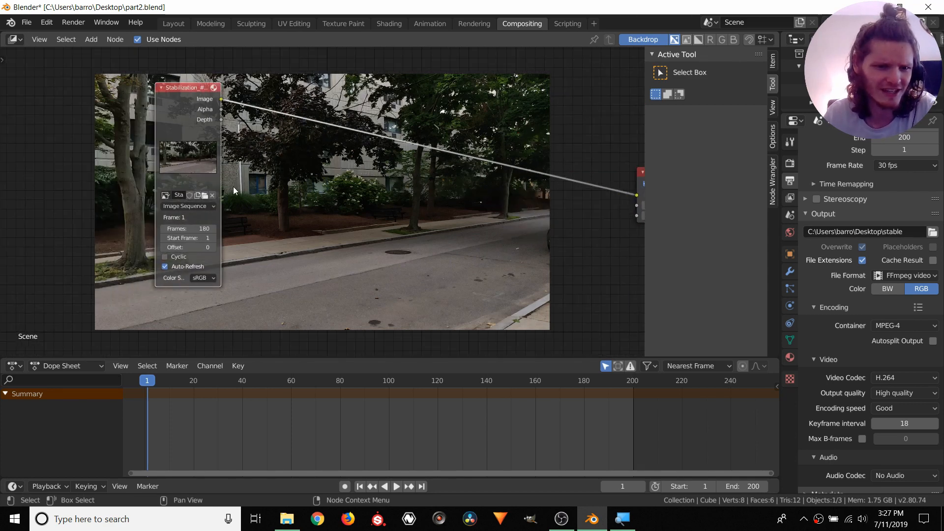
Replace the image node's Stabilization footage with all frames of the PNG sequence in the [5] Perspective folder
{"action": "left_click", "coordinate": [205, 193]}
{"action": "left_click", "coordinate": [160, 85]}
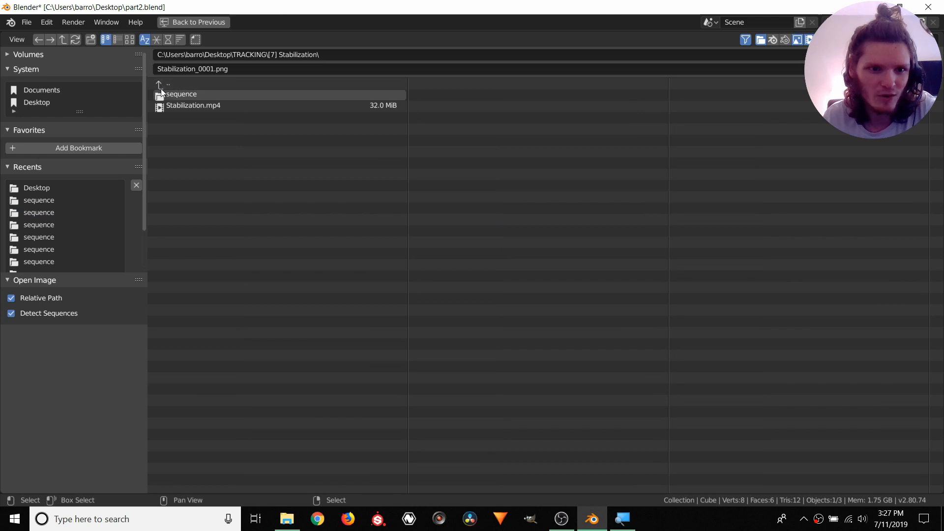
{"action": "left_click", "coordinate": [161, 87]}
{"action": "left_click", "coordinate": [191, 143]}
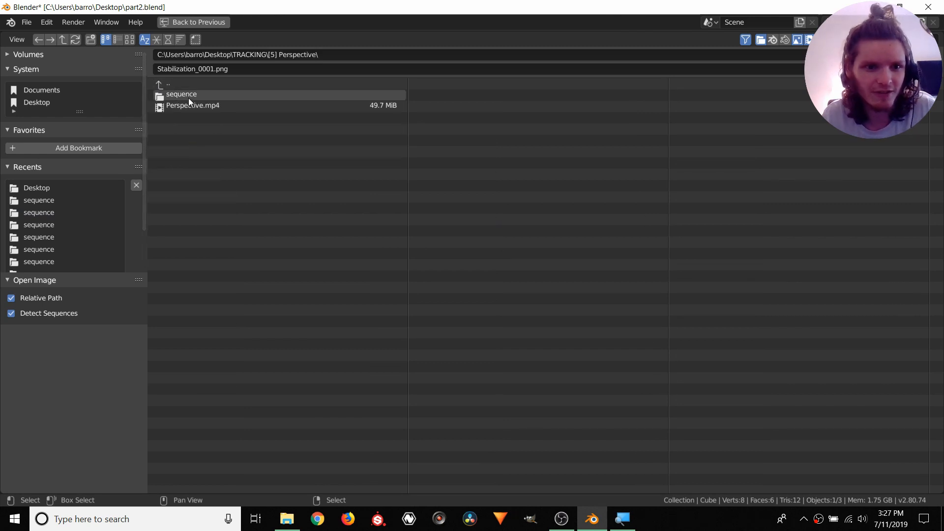
{"action": "left_click", "coordinate": [188, 96]}
{"action": "key", "text": "a"}
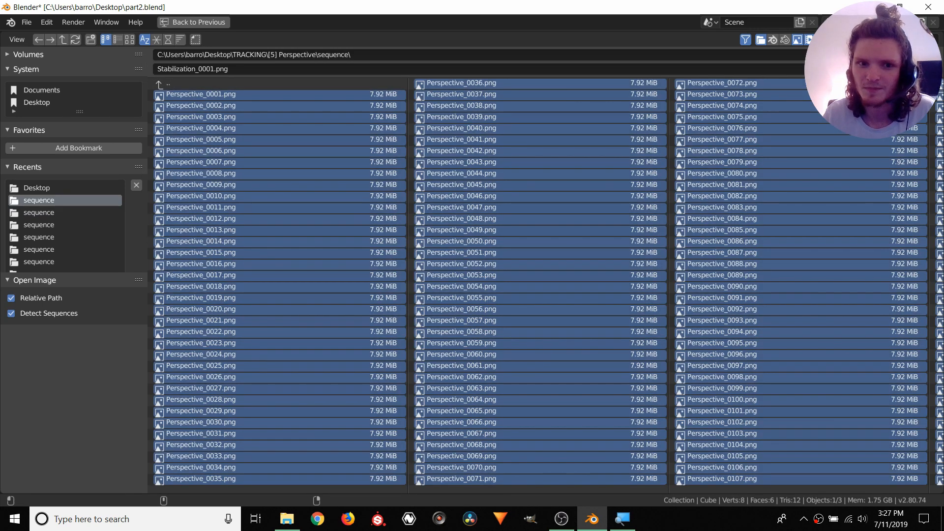
{"action": "key", "text": "Return"}
{"action": "key", "text": "Home"}
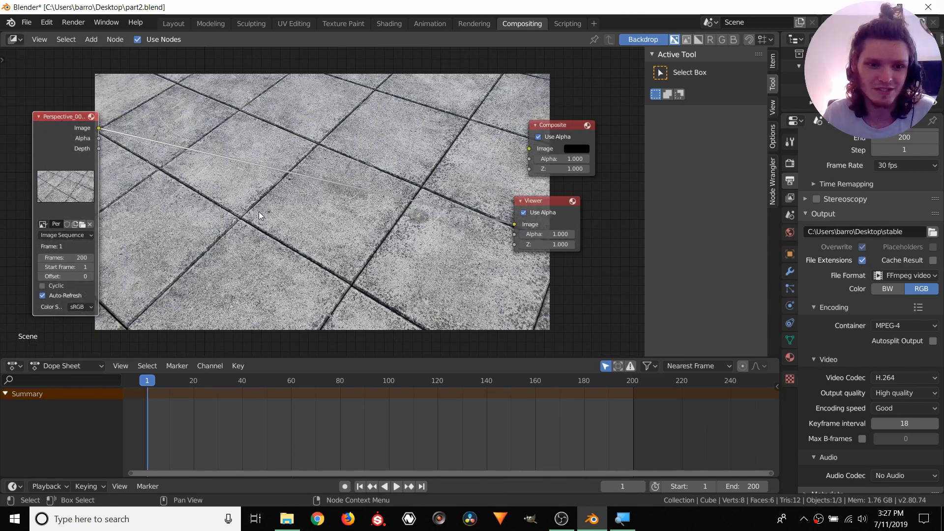
Briefly preview the footage playback and insert a Plane Track Deform node on the link between the Perspective image node and the Viewer
{"action": "key", "text": "space"}
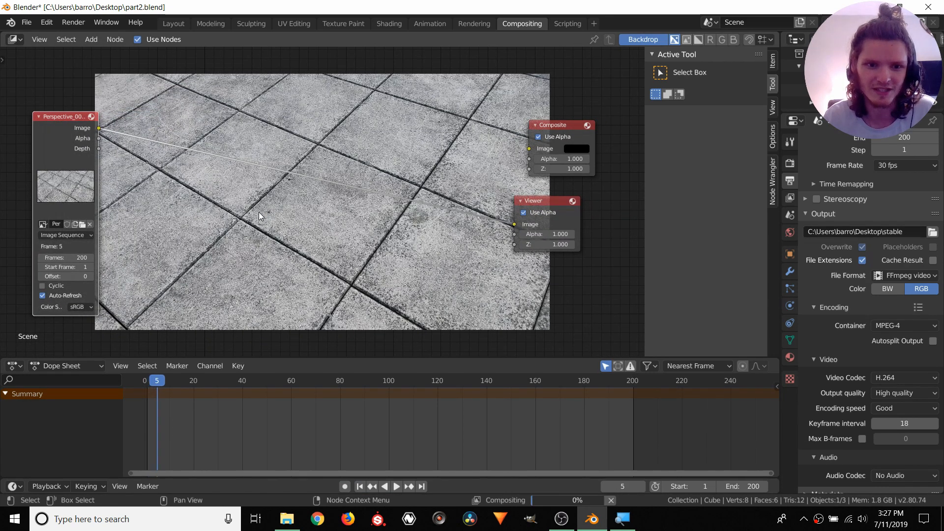
{"action": "key", "text": "Escape"}
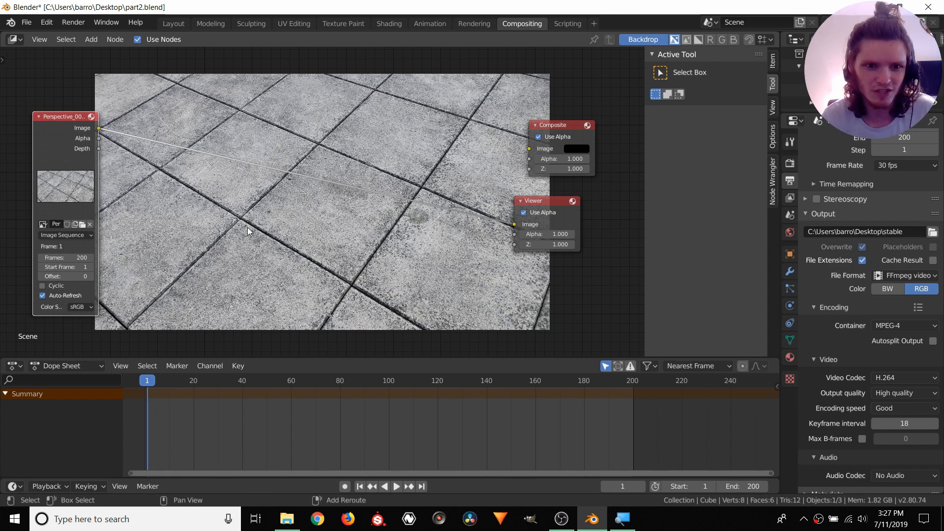
{"action": "key", "text": "shift+a"}
{"action": "left_click", "coordinate": [247, 227]}
{"action": "type", "text": "plane"}
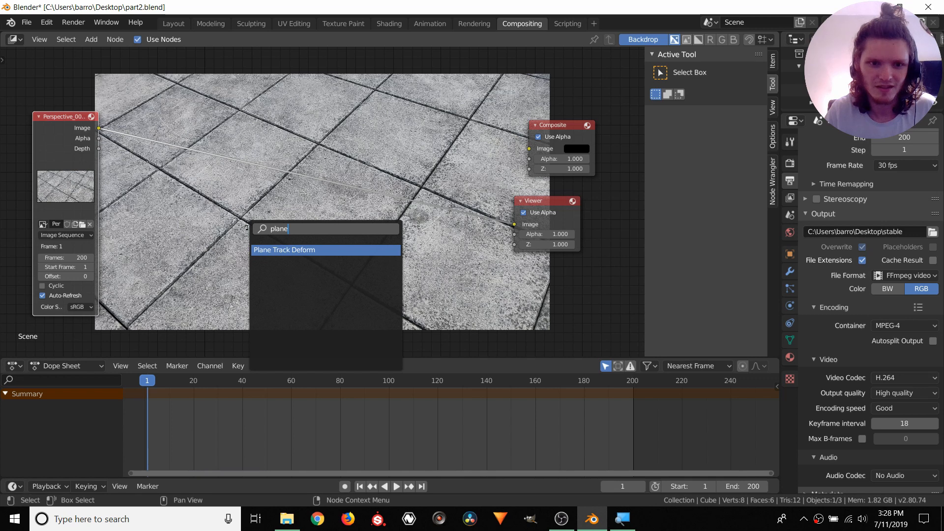
{"action": "key", "text": "Return"}
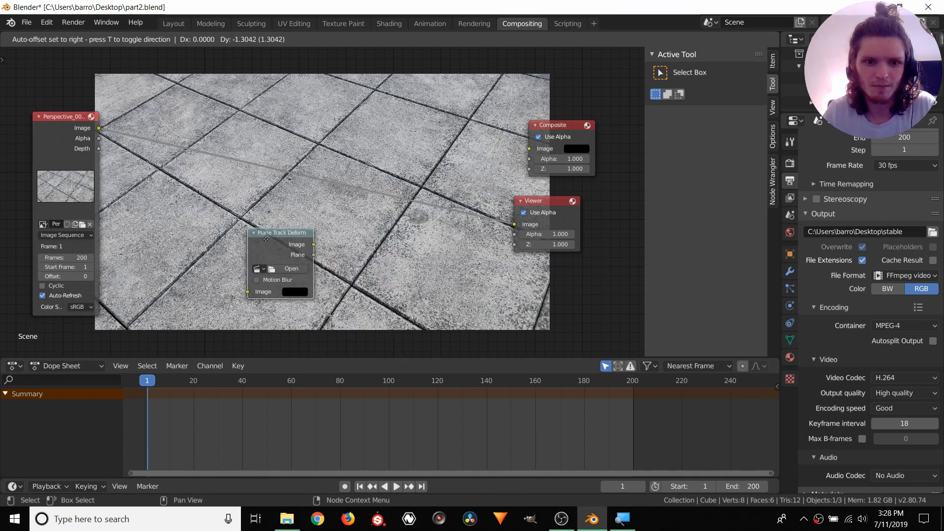
{"action": "left_click", "coordinate": [331, 200]}
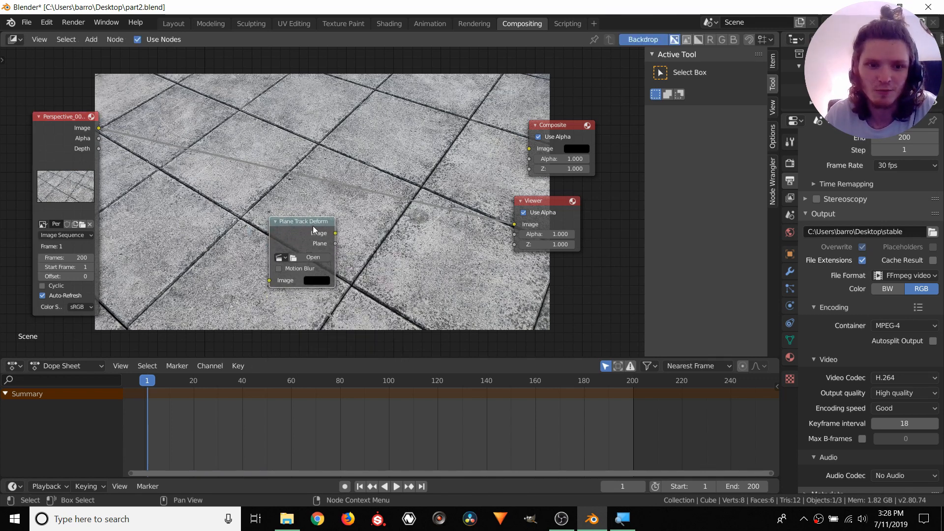
{"action": "left_click_drag", "start_coordinate": [313, 229], "coordinate": [329, 174]}
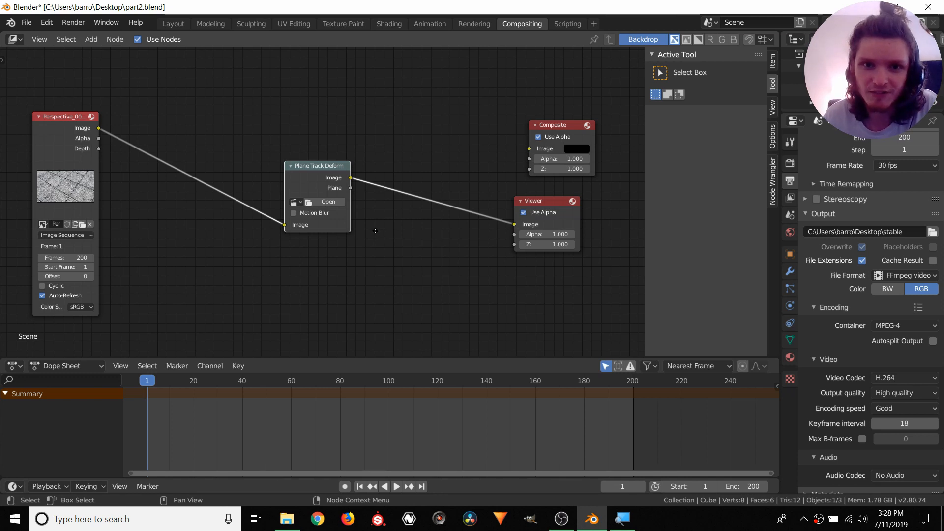
Set the Plane Track Deform node's clip to Perspective_0001.png, its tracking object to Camera and its plane track to tile
{"action": "middle_click_drag", "start_coordinate": [377, 232], "coordinate": [447, 216]}
{"action": "scroll", "coordinate": [436, 229], "scroll_direction": "up", "scroll_amount": 3}
{"action": "left_click", "coordinate": [378, 182]}
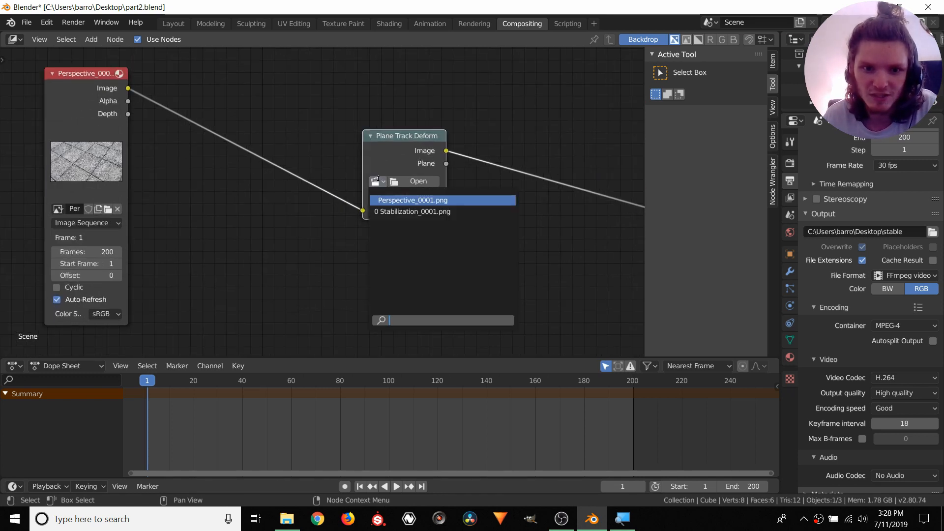
{"action": "left_click", "coordinate": [391, 201]}
{"action": "left_click", "coordinate": [393, 197]}
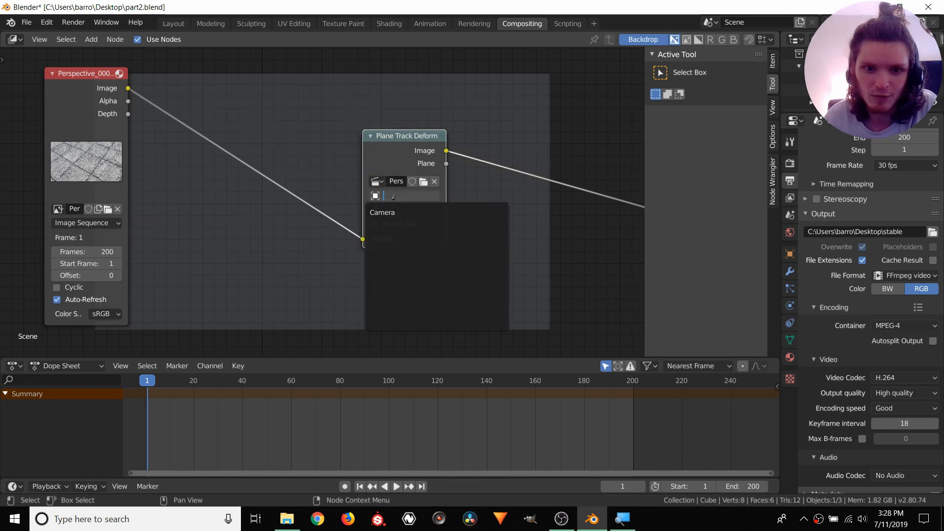
{"action": "left_click", "coordinate": [391, 215]}
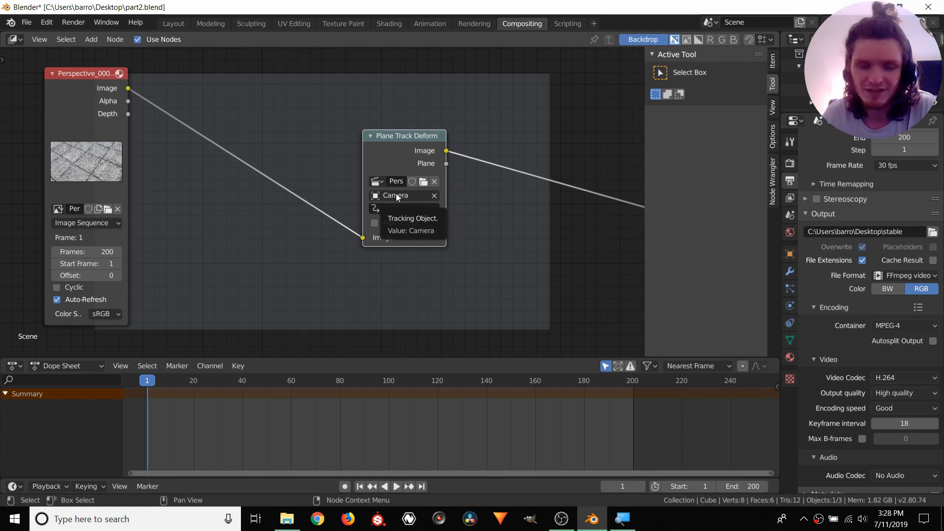
{"action": "left_click", "coordinate": [401, 209]}
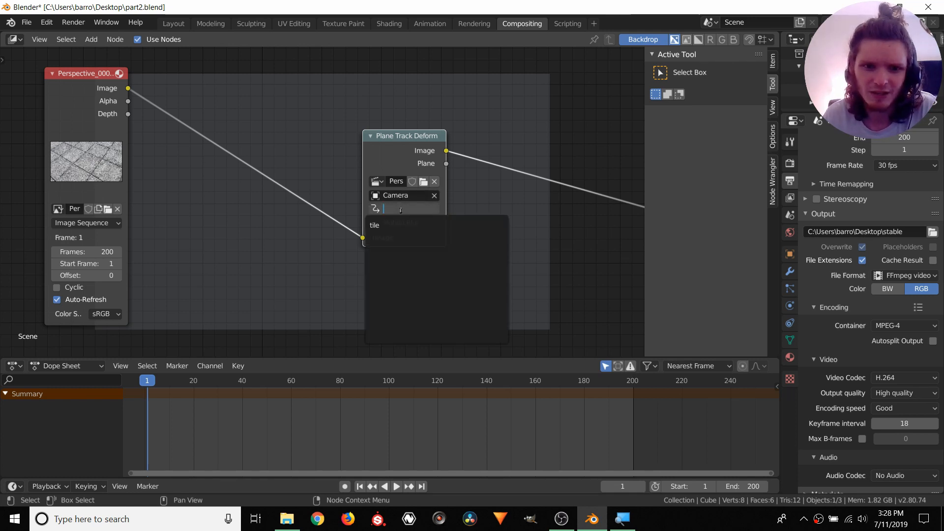
{"action": "left_click", "coordinate": [379, 226]}
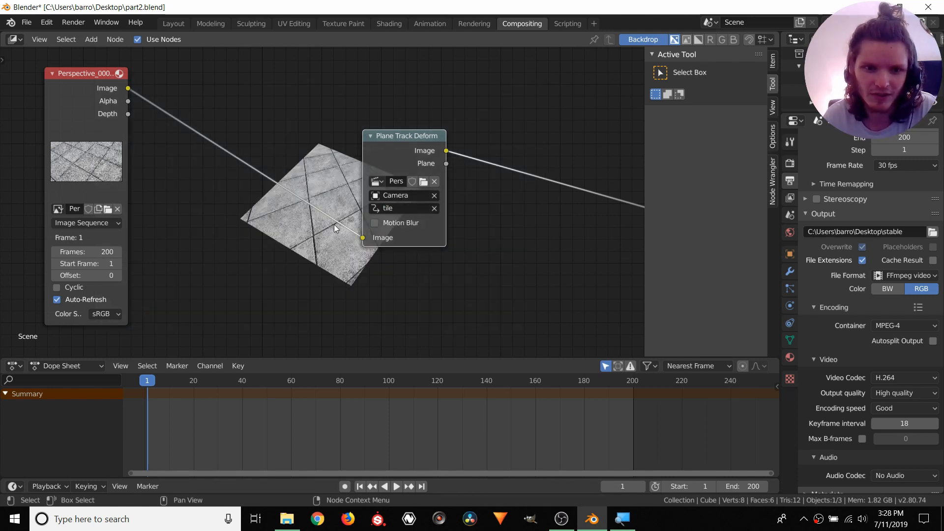
{"action": "middle_click_drag", "start_coordinate": [312, 235], "coordinate": [367, 236]}
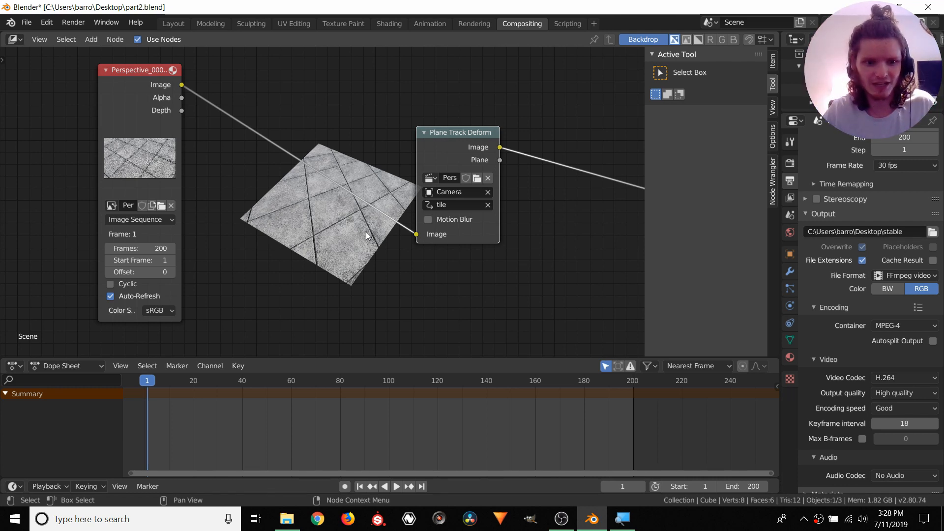
Play part of the animation and advance frame by frame to frame 18 to check the deformed plane's motion
{"action": "key", "text": "space"}
{"action": "key", "text": "space"}
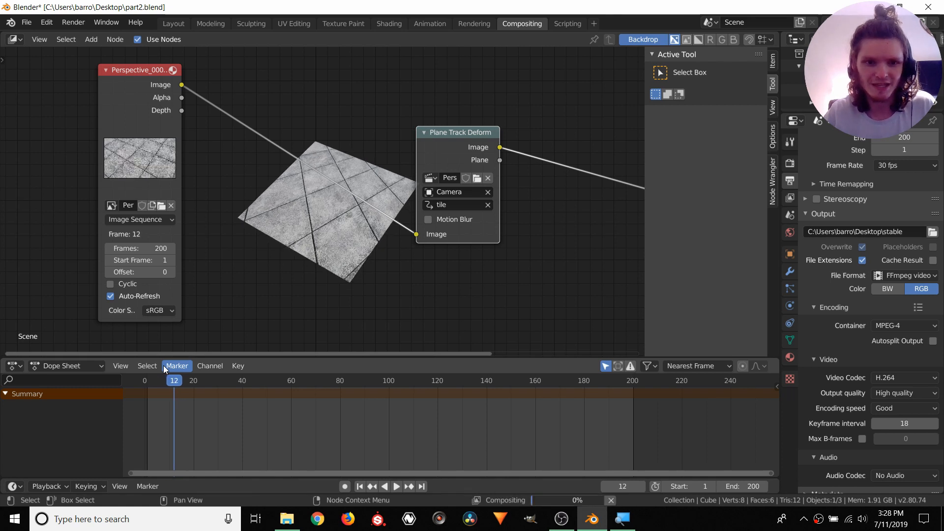
{"action": "key", "text": "Right"}
{"action": "key", "text": "Right"}
{"action": "key", "text": "Right"}
{"action": "key", "text": "Right"}
{"action": "key", "text": "Right"}
{"action": "key", "text": "Right"}
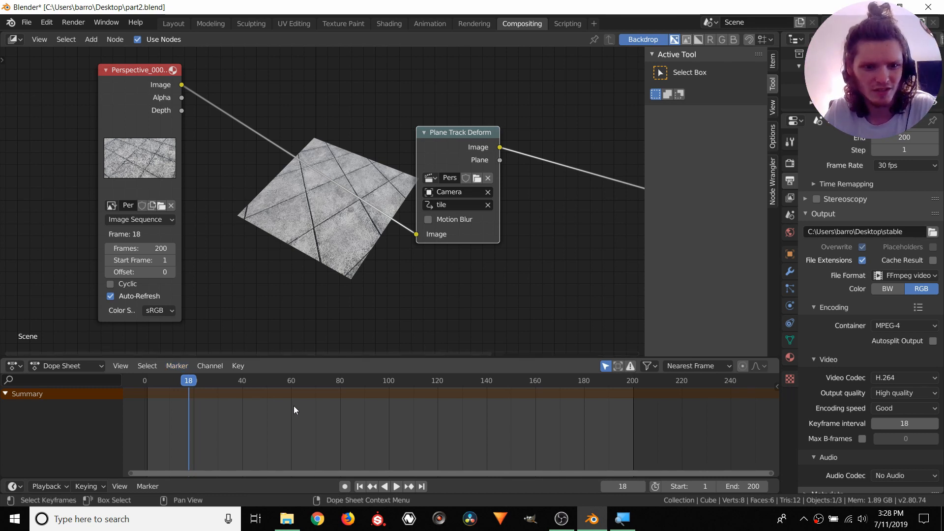
Go to frame 55 and enable Motion Blur on the Plane Track Deform node
{"action": "left_click", "coordinate": [279, 380]}
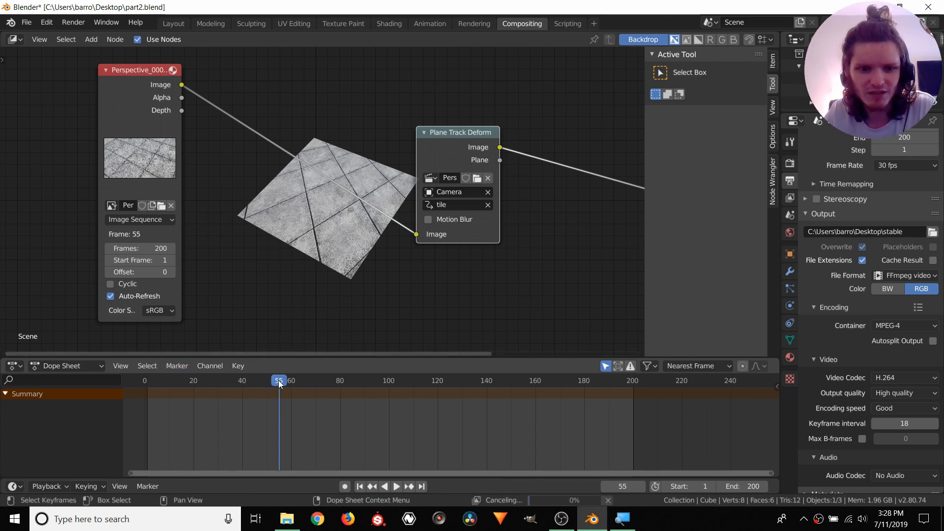
{"action": "left_click", "coordinate": [427, 220]}
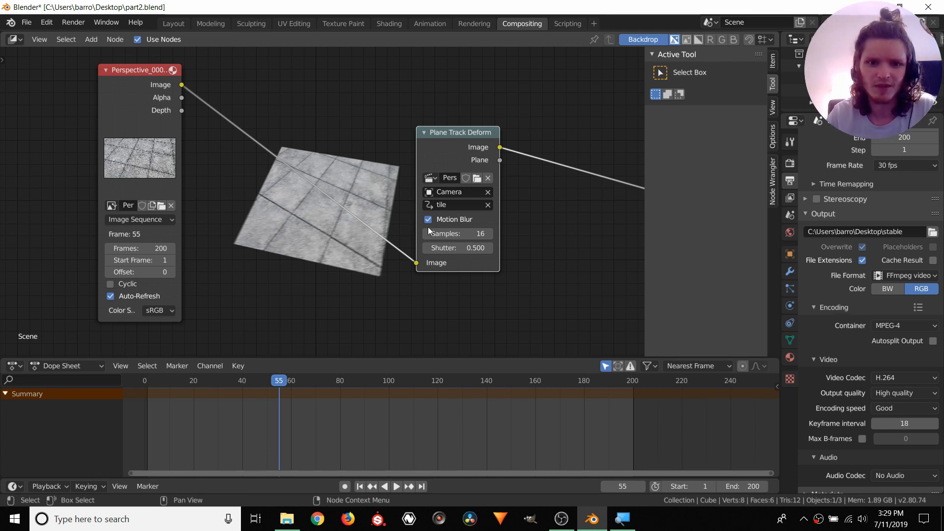
Disconnect the Plane Track Deform node from the Perspective image sequence and the Viewer, moving it to make room for more nodes
{"action": "left_click_drag", "start_coordinate": [416, 262], "coordinate": [328, 229]}
{"action": "left_click_drag", "start_coordinate": [479, 134], "coordinate": [282, 154]}
{"action": "scroll", "coordinate": [377, 181], "scroll_direction": "down", "scroll_amount": 1}
{"action": "middle_click_drag", "start_coordinate": [377, 181], "coordinate": [317, 179]}
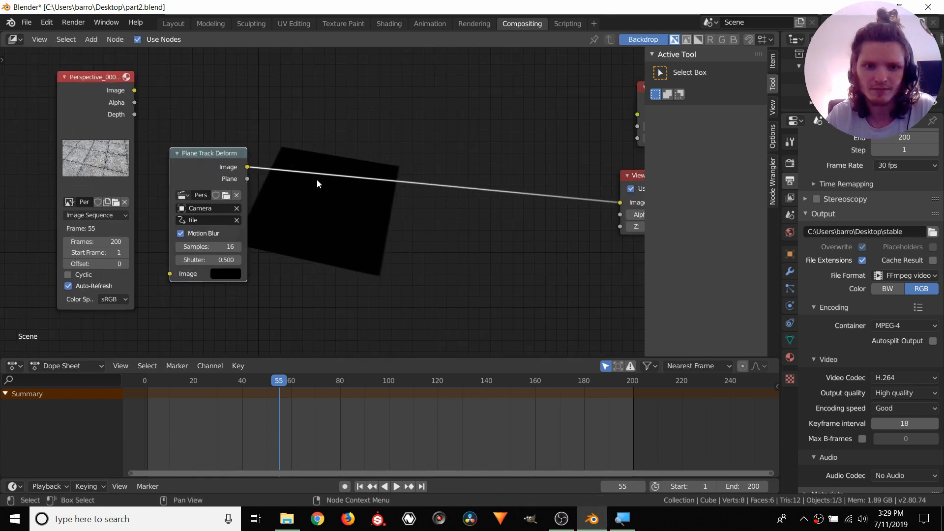
{"action": "scroll", "coordinate": [317, 184], "scroll_direction": "down", "scroll_amount": 2}
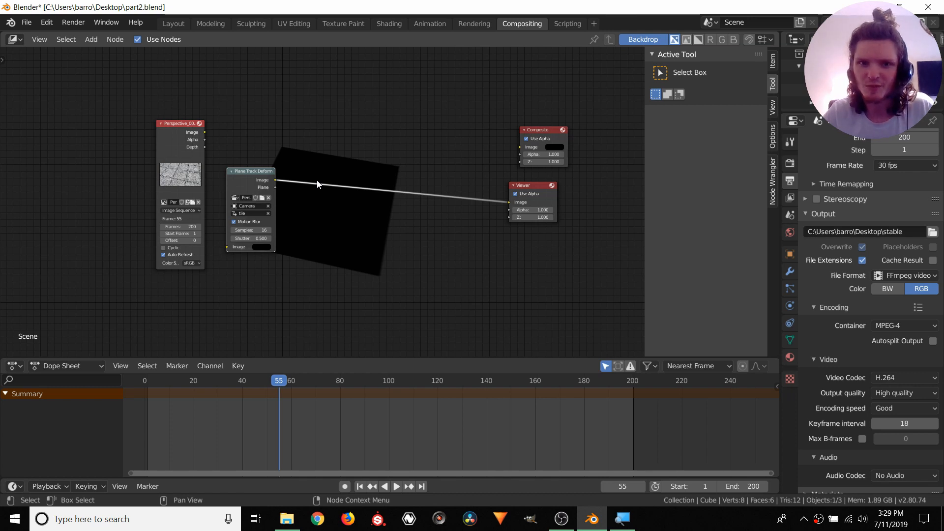
{"action": "left_click_drag", "start_coordinate": [261, 172], "coordinate": [302, 209]}
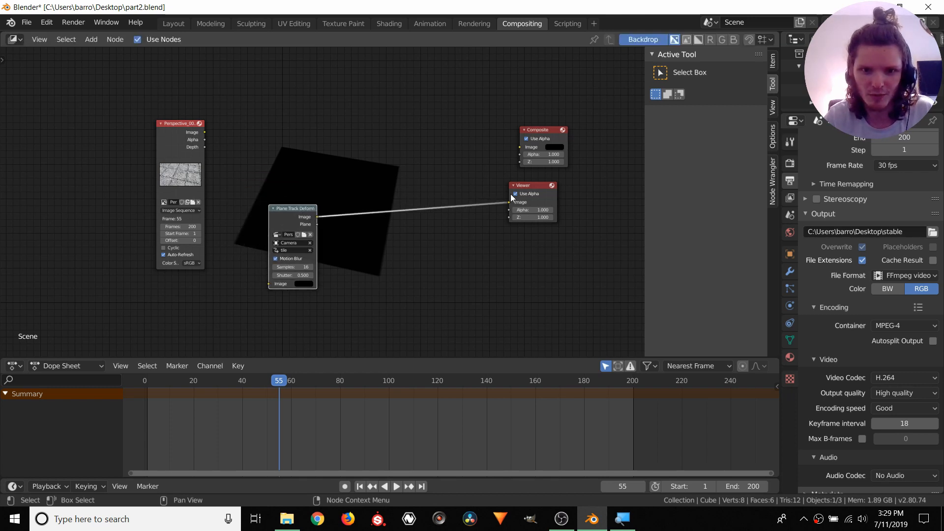
{"action": "left_click_drag", "start_coordinate": [509, 198], "coordinate": [411, 215]}
Add an Alpha Over node and connect the Perspective image sequence to its first Image input
{"action": "key", "text": "shift+a"}
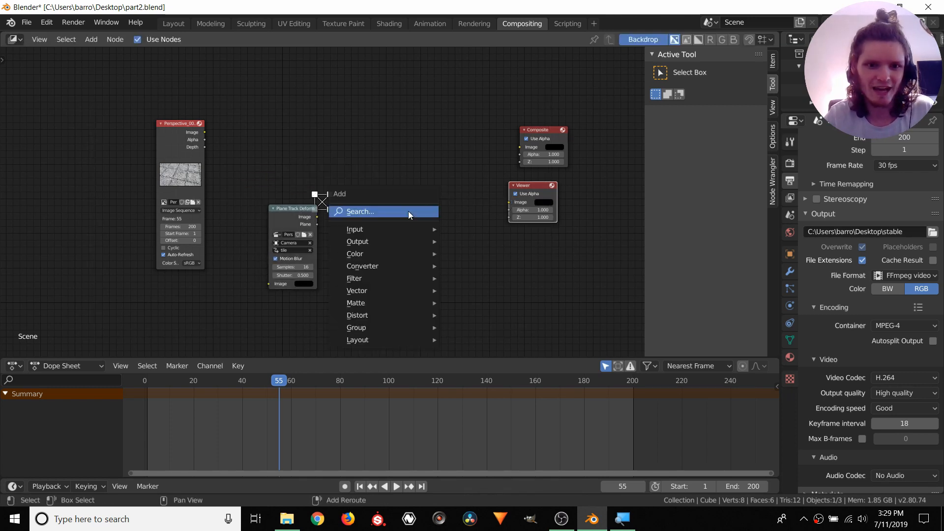
{"action": "left_click", "coordinate": [409, 211]}
{"action": "type", "text": "alpha"}
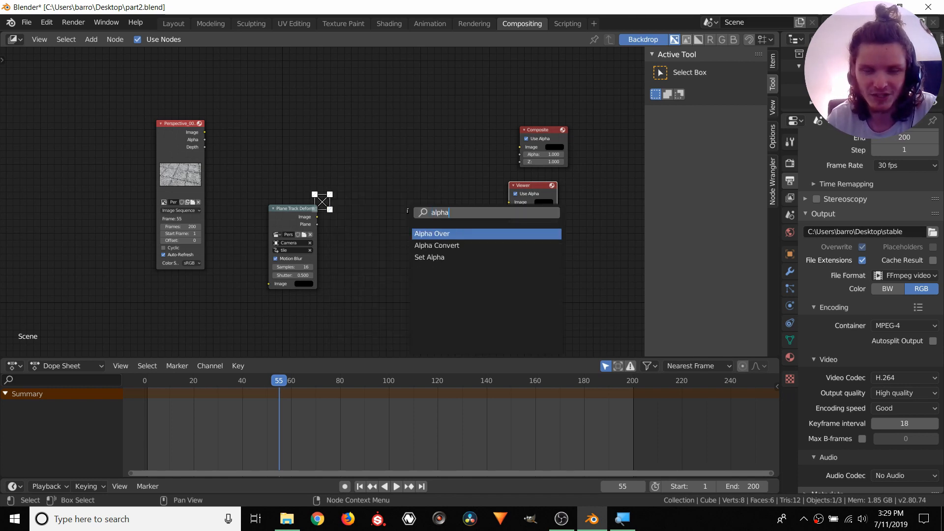
{"action": "key", "text": "Return"}
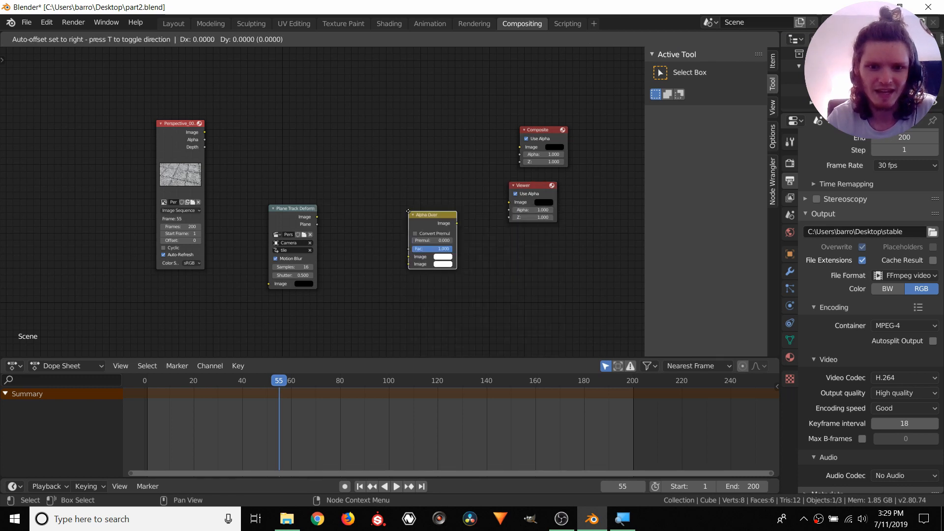
{"action": "left_click", "coordinate": [364, 128]}
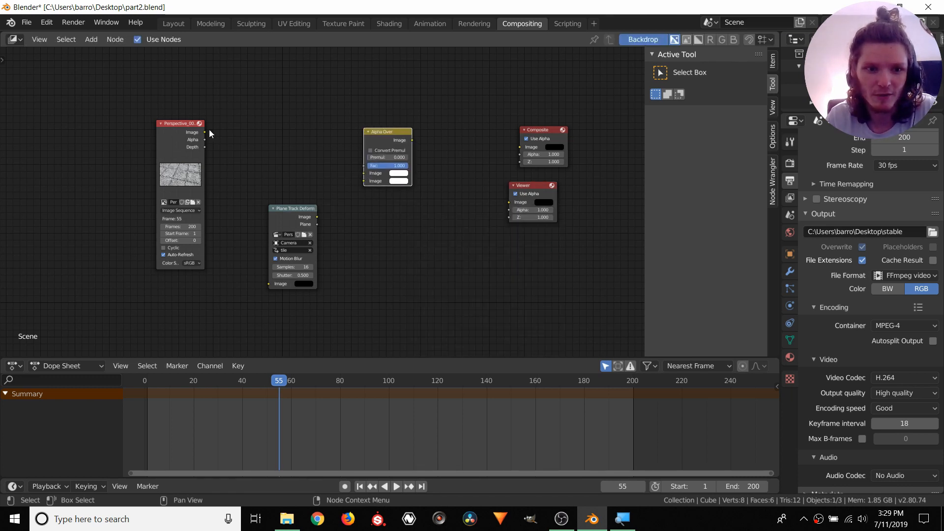
{"action": "left_click_drag", "start_coordinate": [206, 131], "coordinate": [366, 171]}
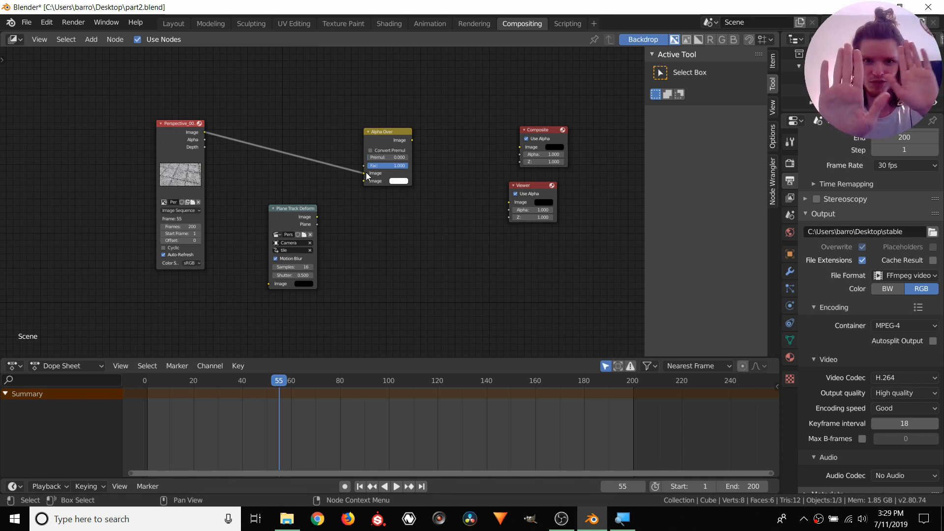
Move the Plane Track Deform node down and add an Image node that uses Voting.PNG
{"action": "left_click", "coordinate": [286, 208]}
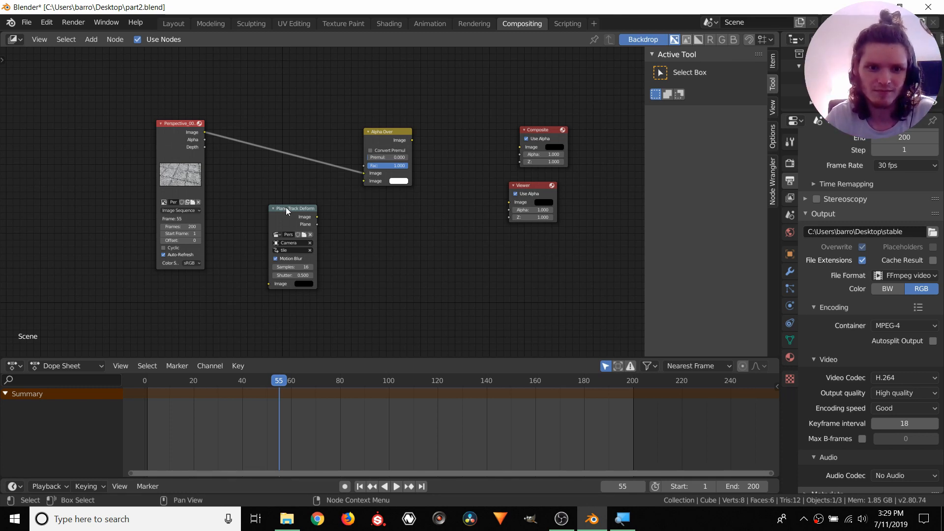
{"action": "left_click_drag", "start_coordinate": [285, 208], "coordinate": [285, 242]}
{"action": "key", "text": "shift+a"}
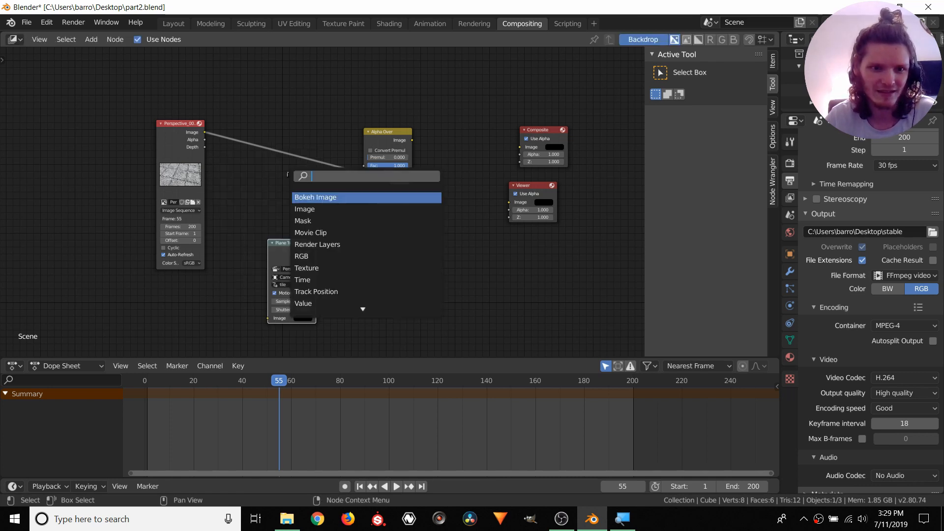
{"action": "type", "text": "image"}
{"action": "key", "text": "Down"}
{"action": "key", "text": "Return"}
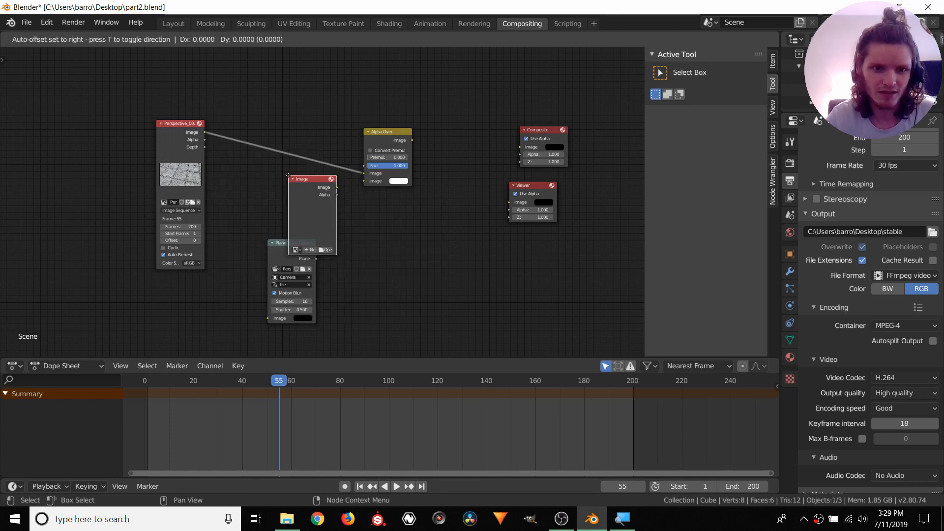
{"action": "left_click", "coordinate": [207, 206]}
{"action": "scroll", "coordinate": [219, 273], "scroll_direction": "up", "scroll_amount": 3}
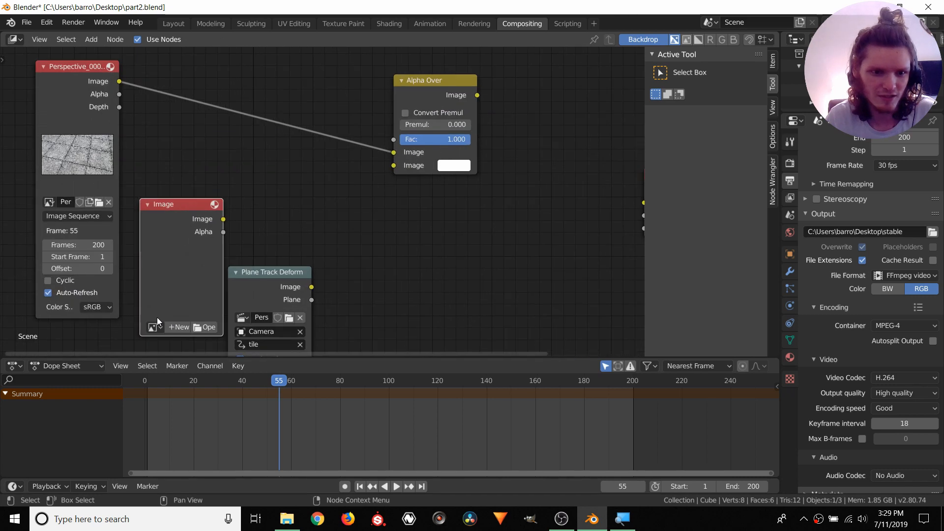
{"action": "left_click", "coordinate": [160, 326]}
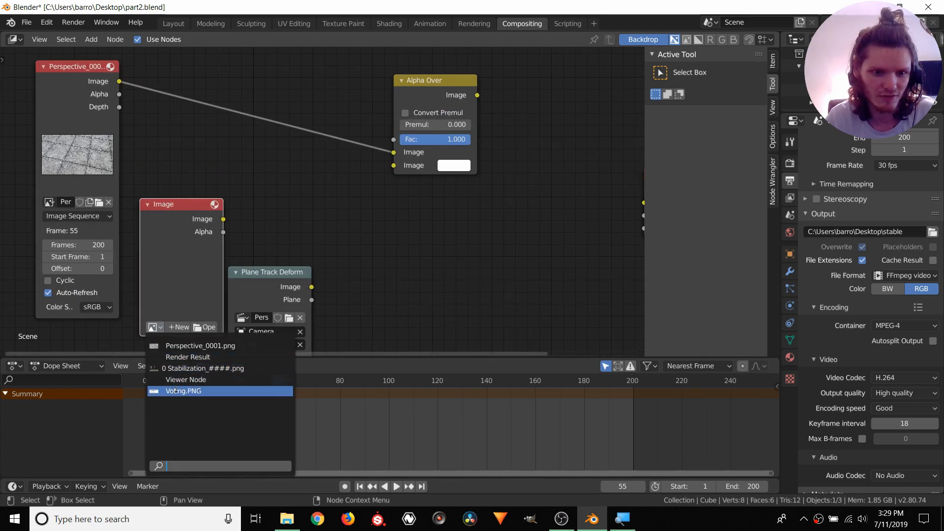
{"action": "left_click", "coordinate": [192, 449]}
Connect Voting.PNG to Alpha Over's second Image input and preview the Alpha Over result in the Viewer up to frame 67
{"action": "middle_click_drag", "start_coordinate": [335, 172], "coordinate": [287, 167]}
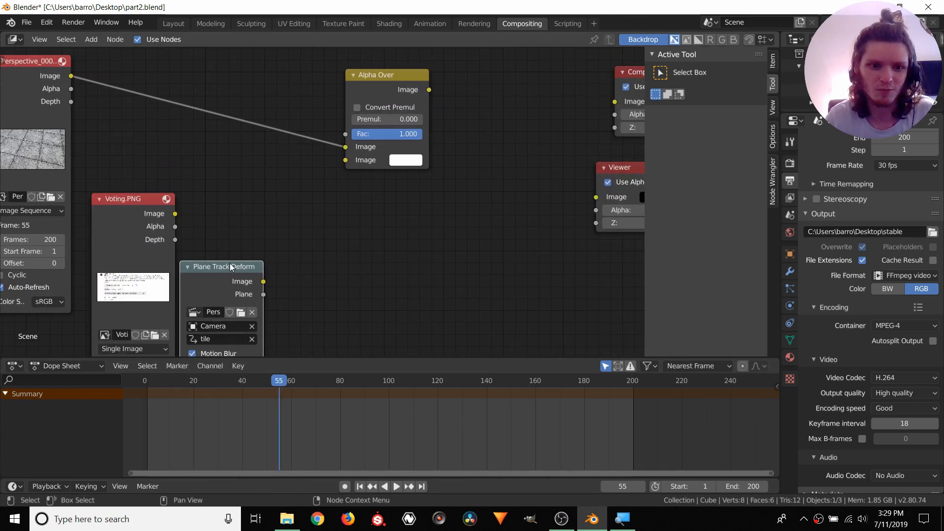
{"action": "left_click_drag", "start_coordinate": [249, 268], "coordinate": [356, 268]}
{"action": "left_click_drag", "start_coordinate": [175, 213], "coordinate": [346, 160]}
{"action": "middle_click_drag", "start_coordinate": [475, 118], "coordinate": [363, 150]}
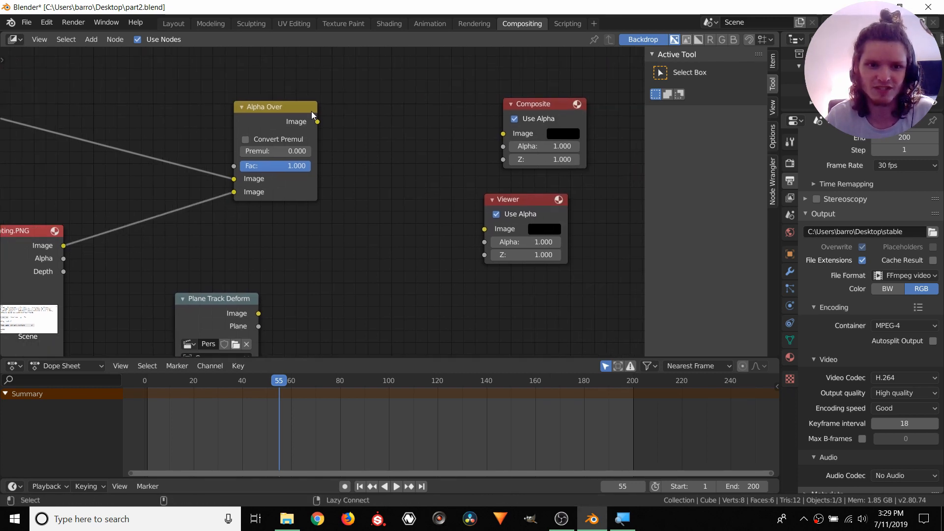
{"action": "left_click", "coordinate": [268, 113], "text": "ctrl+shift"}
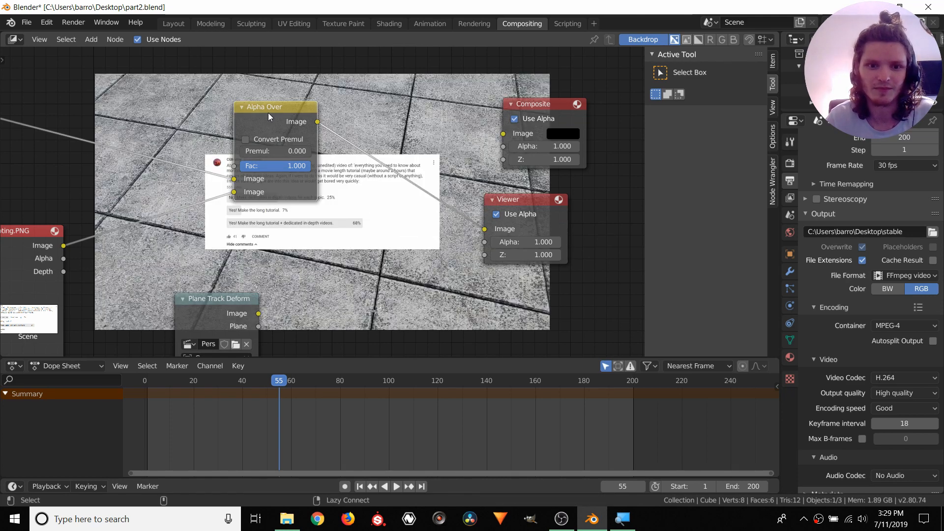
{"action": "key", "text": "space"}
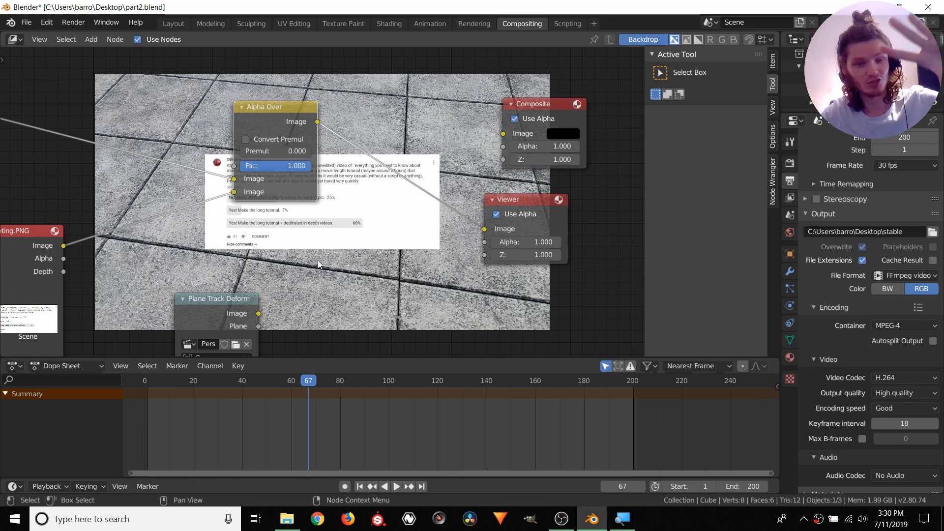
Insert the Plane Track Deform node into the link between Voting.PNG and Alpha Over
{"action": "middle_click_drag", "start_coordinate": [161, 262], "coordinate": [335, 226]}
{"action": "left_click_drag", "start_coordinate": [375, 267], "coordinate": [372, 254]}
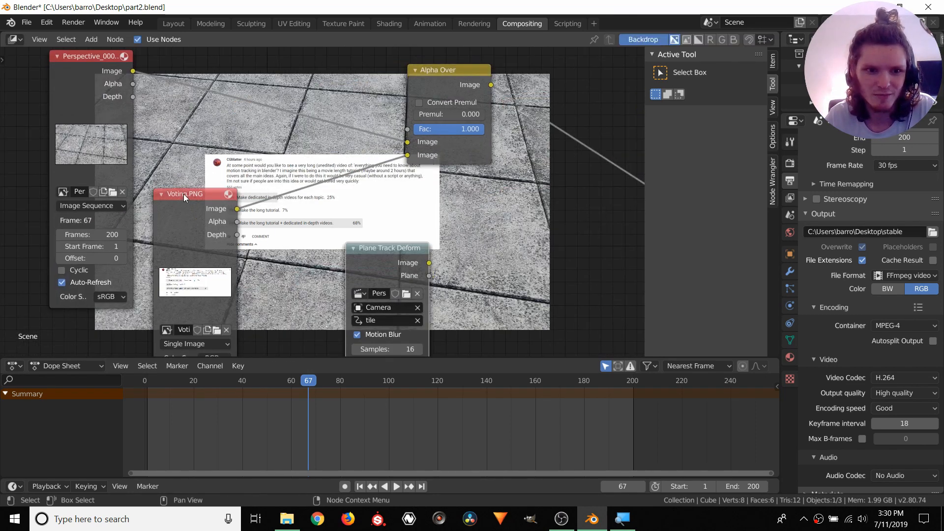
{"action": "left_click_drag", "start_coordinate": [184, 194], "coordinate": [197, 189]}
{"action": "left_click_drag", "start_coordinate": [402, 246], "coordinate": [364, 162]}
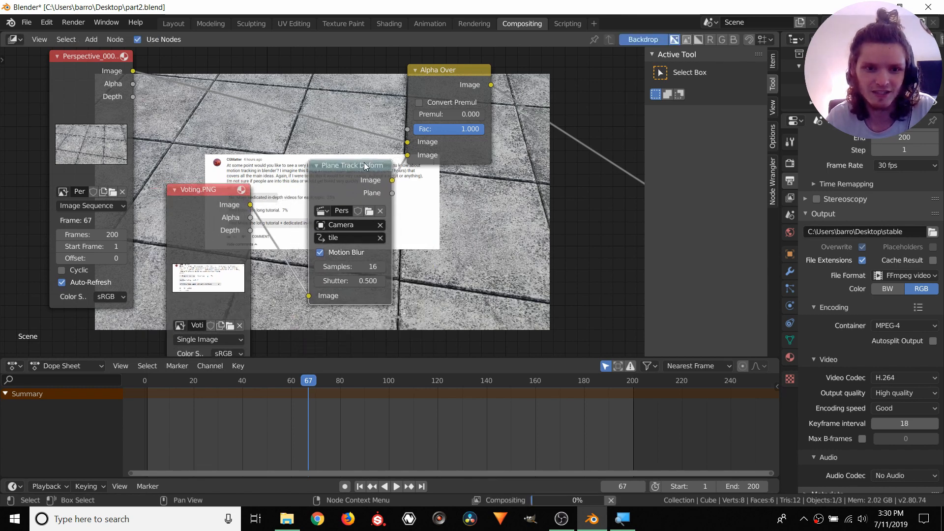
{"action": "middle_click_drag", "start_coordinate": [427, 194], "coordinate": [272, 192]}
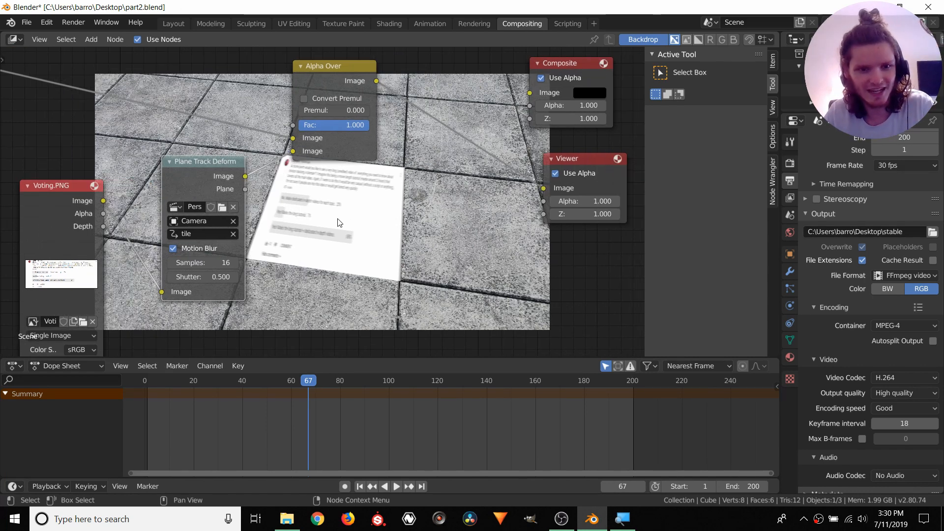
Compare the tracked image with Motion Blur off and on, enlarging the backdrop for a closer look
{"action": "left_click", "coordinate": [173, 251]}
{"action": "left_click", "coordinate": [173, 249]}
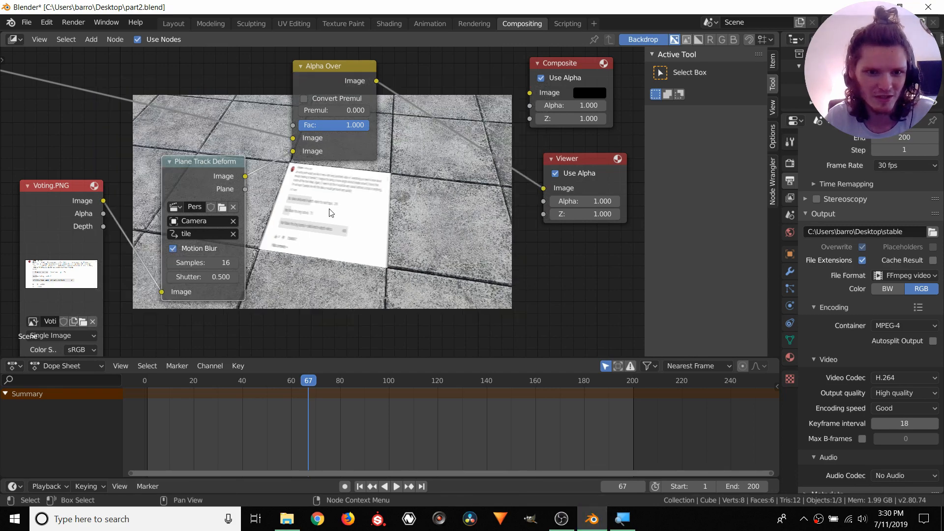
{"action": "key", "text": "v"}
{"action": "key", "text": "v"}
{"action": "key", "text": "v"}
{"action": "key", "text": "v"}
{"action": "key", "text": "v"}
{"action": "key", "text": "v"}
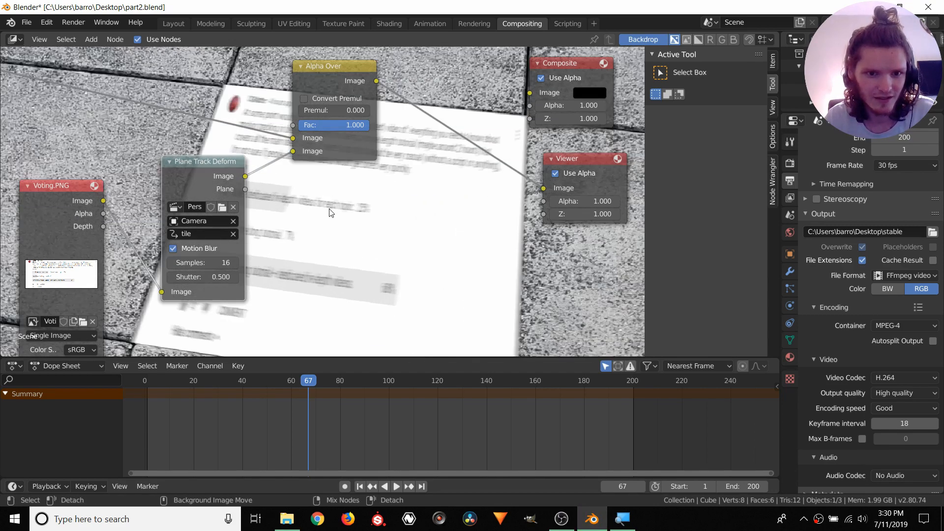
{"action": "left_click", "coordinate": [175, 247]}
{"action": "left_click", "coordinate": [175, 248]}
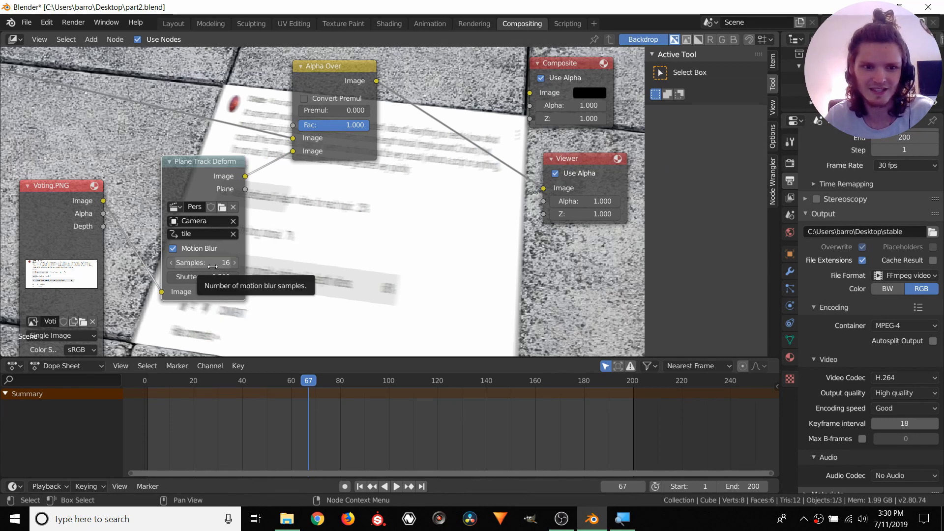
Try motion blur sample counts of 1 and 2 on the Plane Track Deform node, and return Samples to 16
{"action": "left_click", "coordinate": [212, 267]}
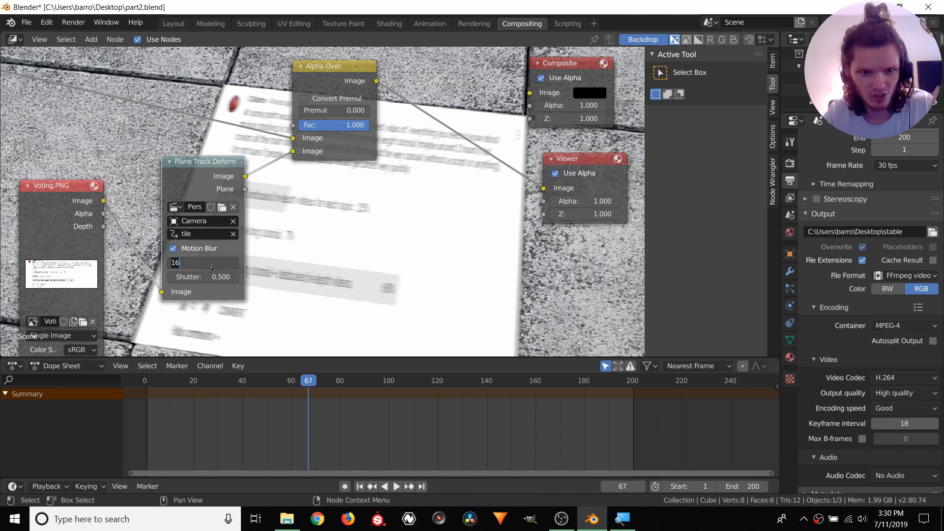
{"action": "key", "text": "BackSpace"}
{"action": "key", "text": "Return"}
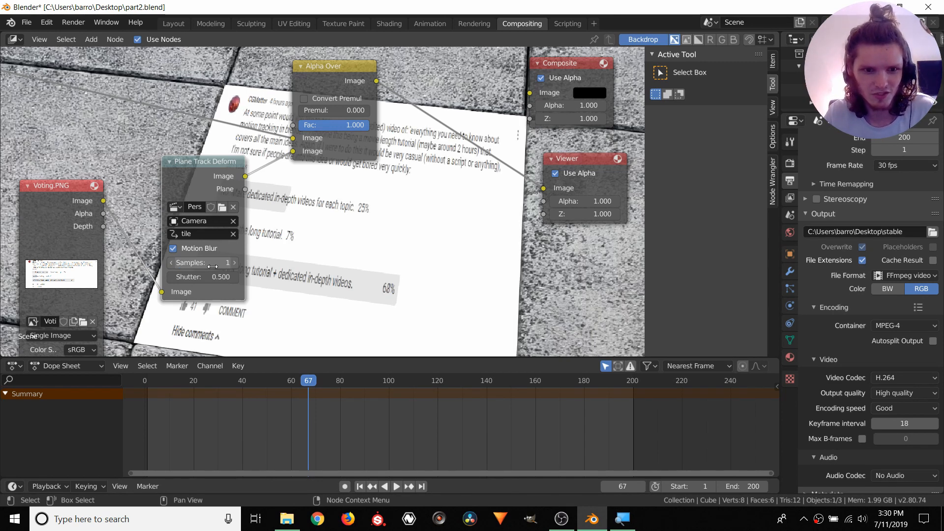
{"action": "left_click", "coordinate": [212, 267]}
{"action": "type", "text": "2"}
{"action": "key", "text": "Return"}
{"action": "left_click", "coordinate": [212, 267]}
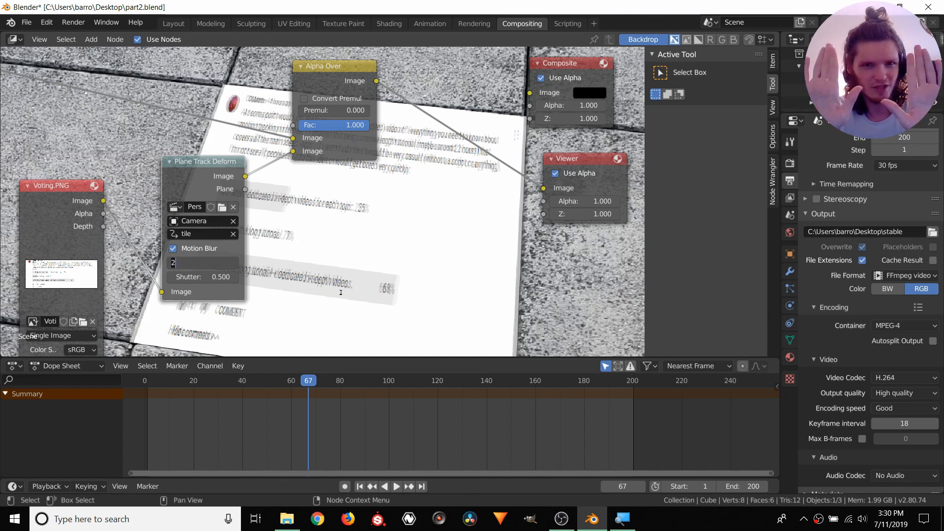
{"action": "type", "text": "16"}
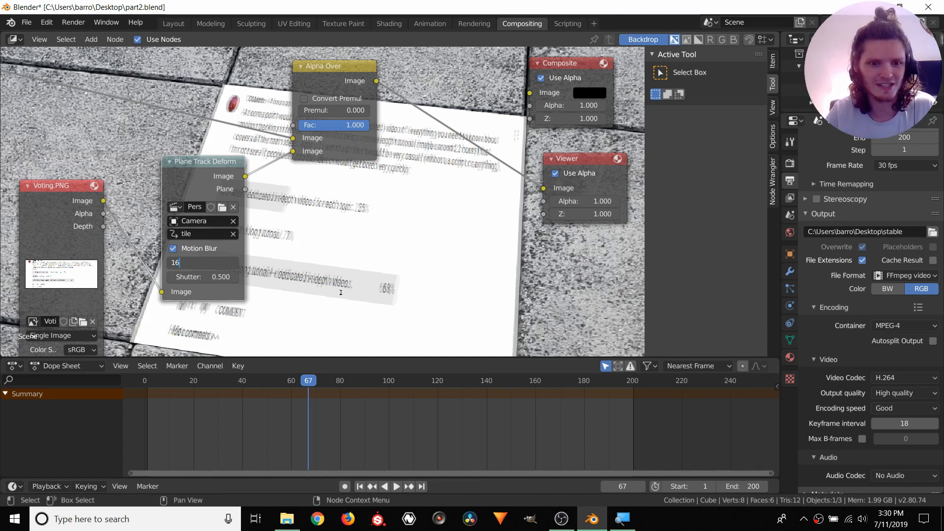
{"action": "key", "text": "Return"}
Try Shutter values of 1 and 0 on the Plane Track Deform node, and set Shutter to 0.1
{"action": "double_click", "coordinate": [195, 277]}
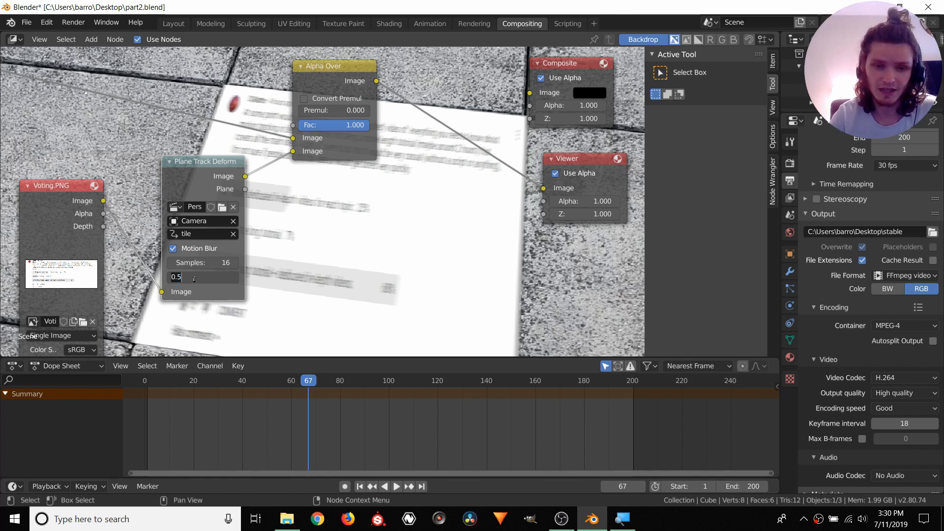
{"action": "type", "text": "1"}
{"action": "key", "text": "Return"}
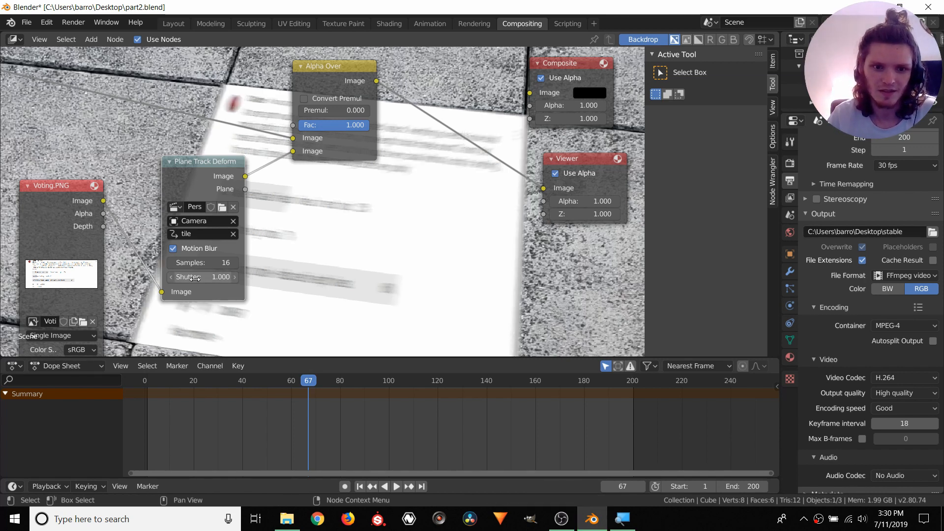
{"action": "left_click", "coordinate": [180, 278]}
{"action": "type", "text": "0"}
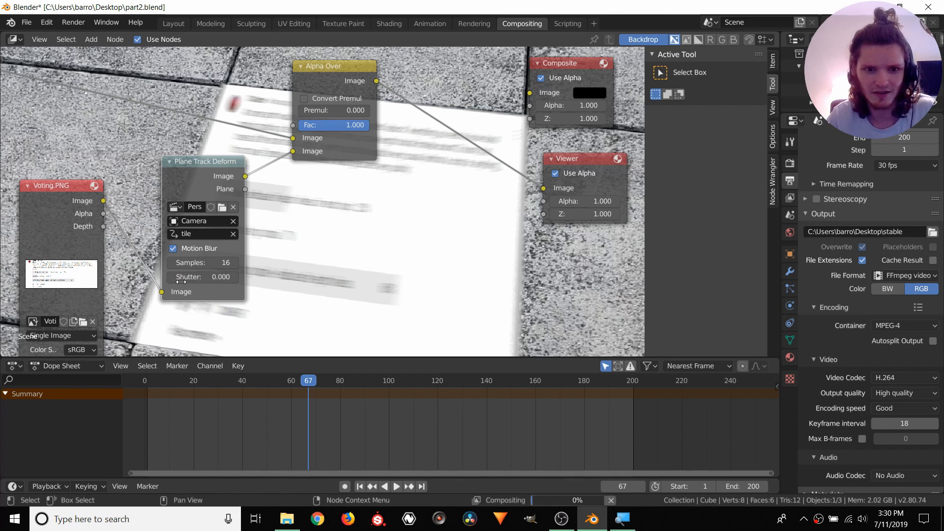
{"action": "key", "text": "Return"}
{"action": "left_click", "coordinate": [181, 278]}
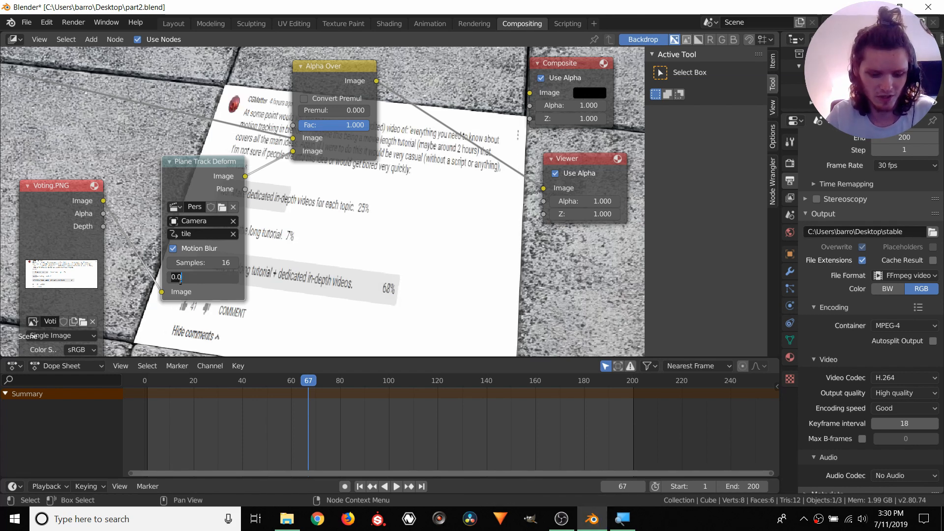
{"action": "type", "text": "0.1"}
{"action": "key", "text": "Return"}
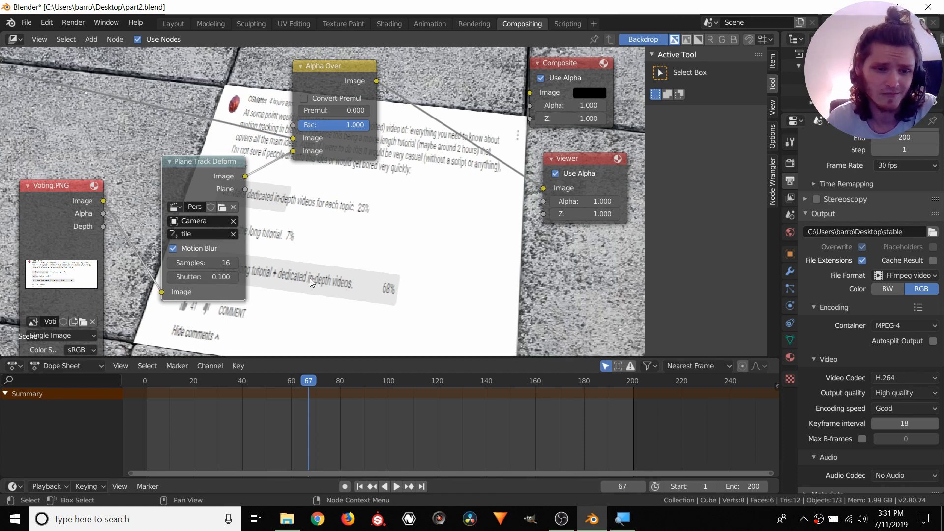
Shrink the backdrop and check the tracked image on the tile at frames 93, 155 and 61
{"action": "middle_click_drag", "start_coordinate": [312, 283], "coordinate": [324, 233]}
{"action": "key", "text": "alt+v"}
{"action": "key", "text": "alt+v"}
{"action": "key", "text": "alt+v"}
{"action": "key", "text": "alt+v"}
{"action": "key", "text": "v"}
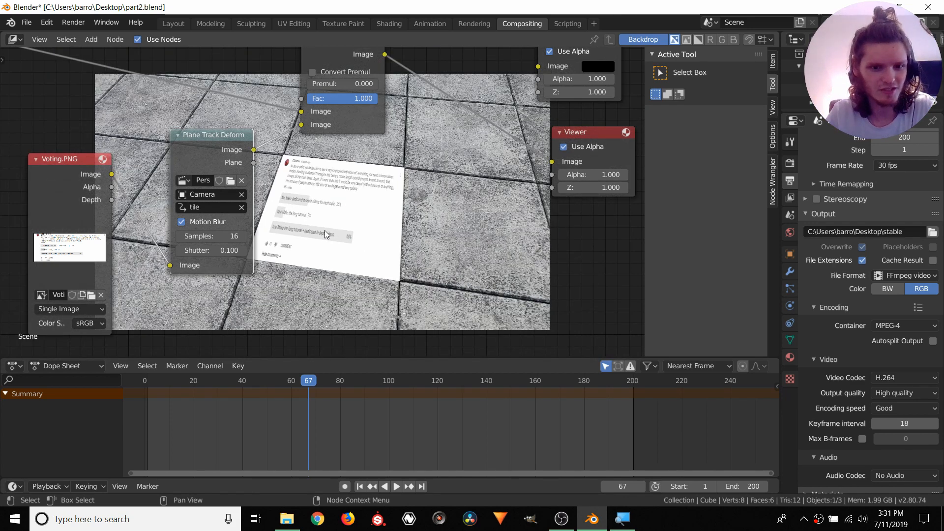
{"action": "left_click", "coordinate": [372, 383]}
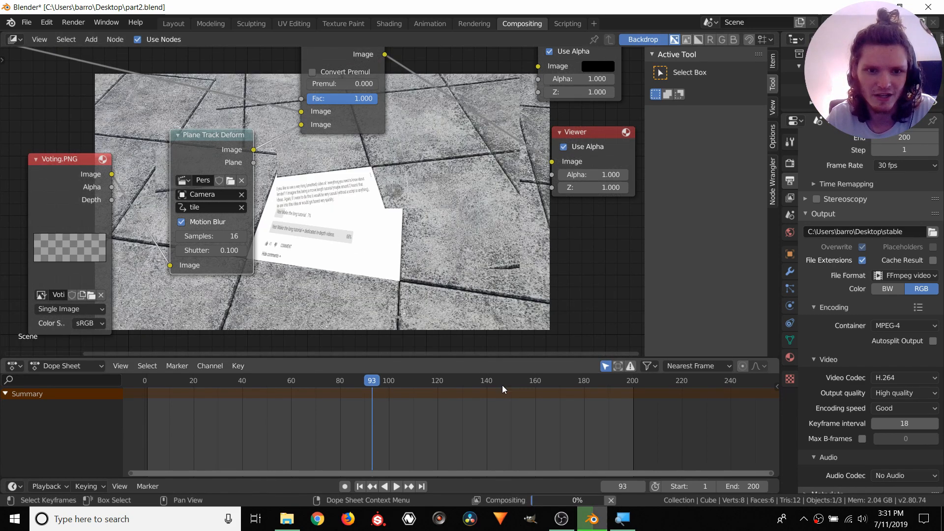
{"action": "left_click", "coordinate": [522, 386]}
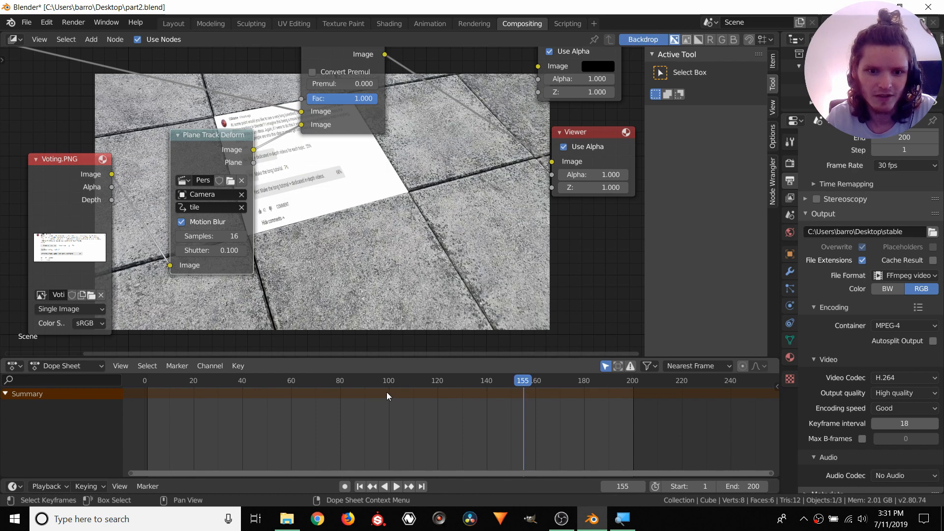
{"action": "left_click", "coordinate": [375, 385]}
{"action": "left_click", "coordinate": [294, 386]}
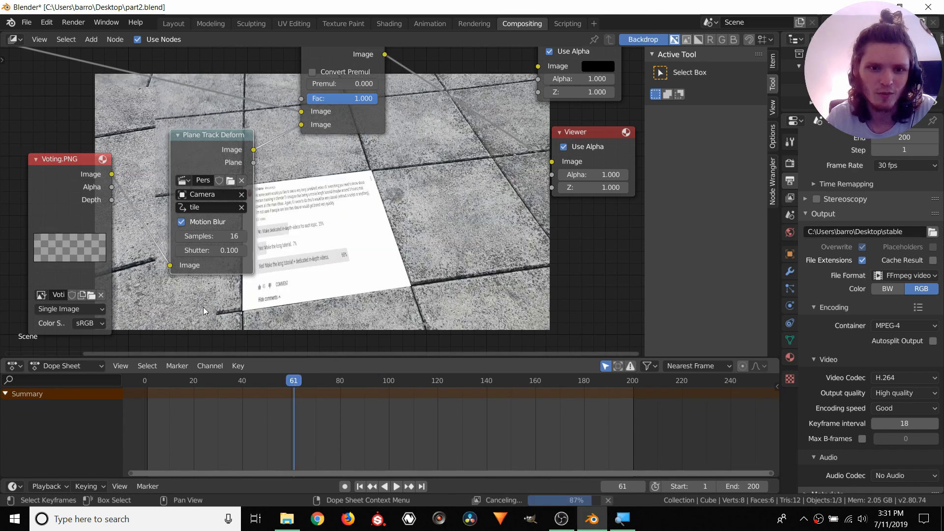
Delete the Voting.PNG node and connect the Perspective image sequence's Image output to Plane Track Deform's Image input
{"action": "middle_click_drag", "start_coordinate": [401, 222], "coordinate": [426, 276]}
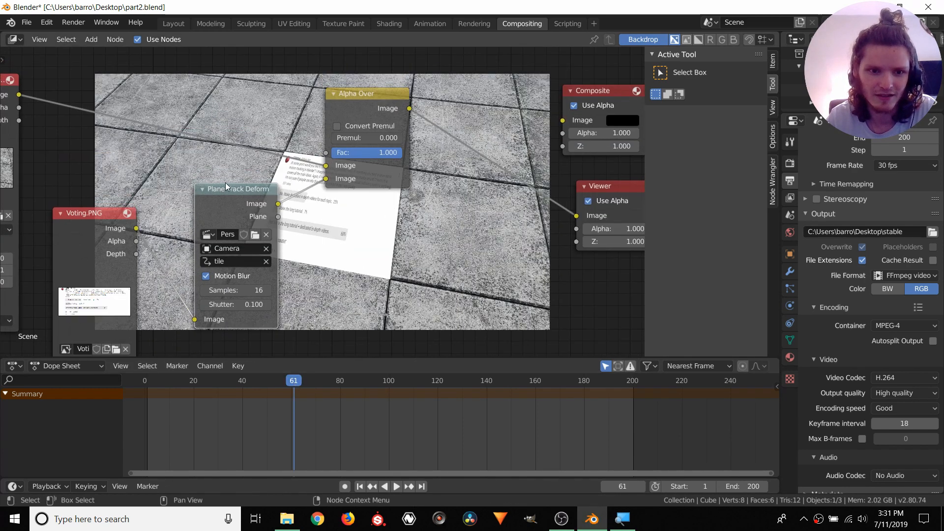
{"action": "middle_click_drag", "start_coordinate": [149, 285], "coordinate": [316, 294]}
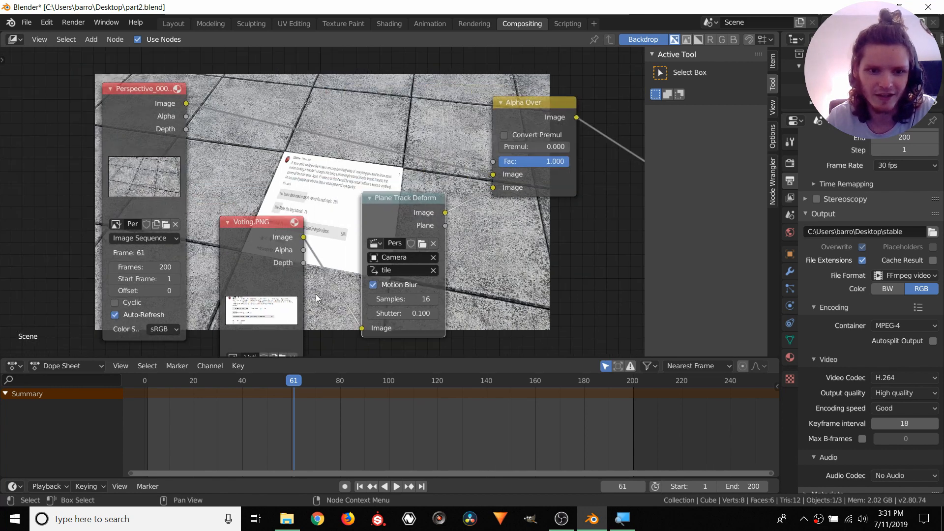
{"action": "left_click", "coordinate": [241, 222]}
{"action": "key", "text": "x"}
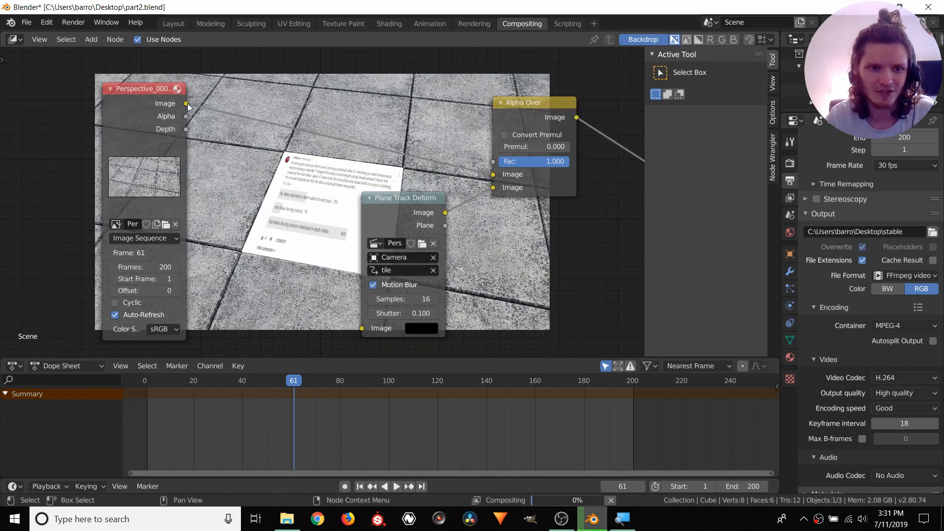
{"action": "left_click_drag", "start_coordinate": [186, 104], "coordinate": [362, 328]}
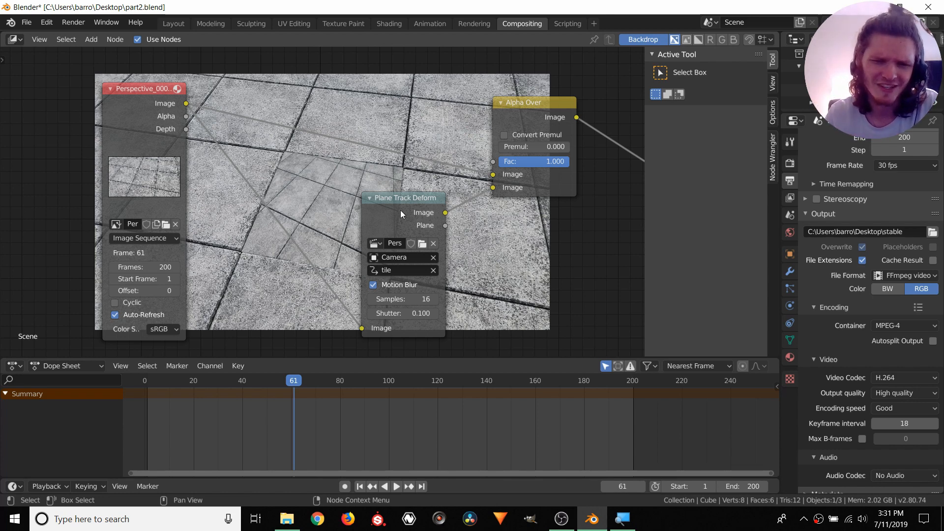
Move the Plane Track Deform node clear of Alpha Over and disconnect it from Alpha Over's second Image input
{"action": "middle_click_drag", "start_coordinate": [468, 246], "coordinate": [331, 253]}
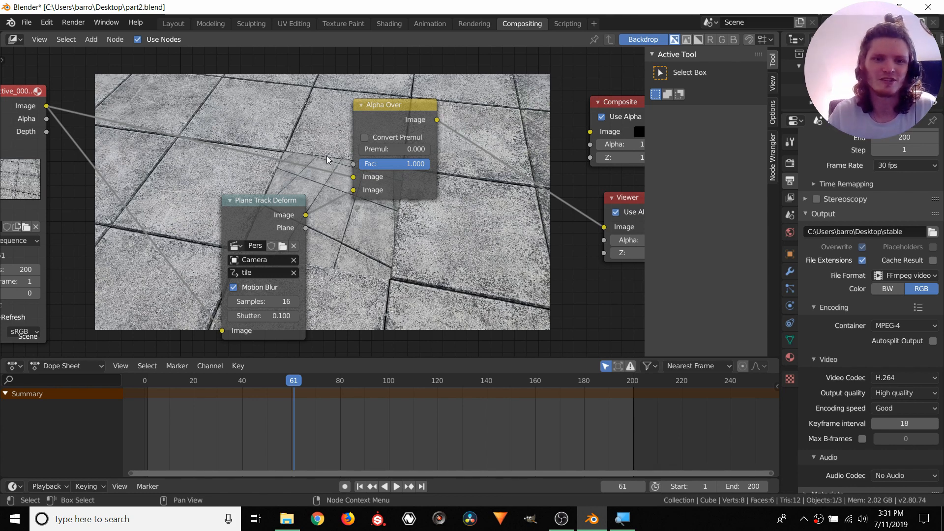
{"action": "left_click_drag", "start_coordinate": [276, 207], "coordinate": [223, 225]}
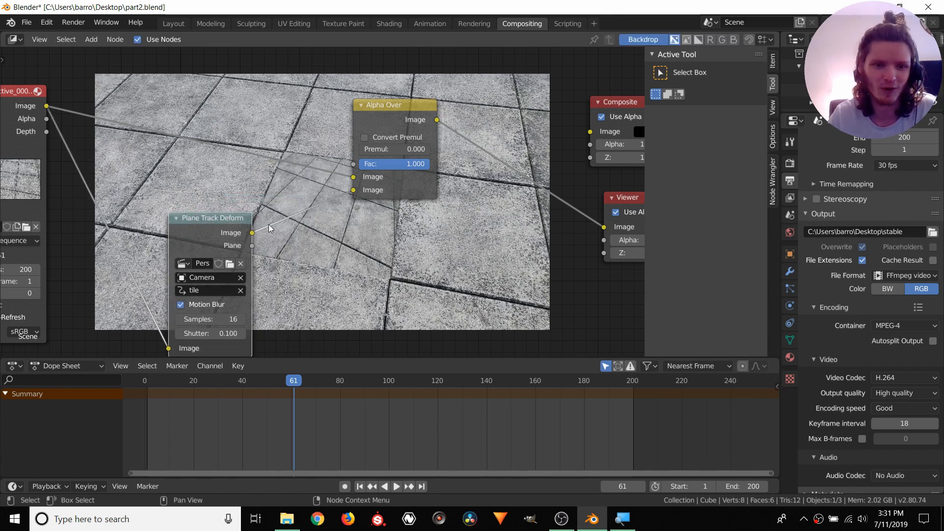
{"action": "left_click_drag", "start_coordinate": [353, 189], "coordinate": [331, 210]}
{"action": "left_click_drag", "start_coordinate": [236, 218], "coordinate": [244, 228]}
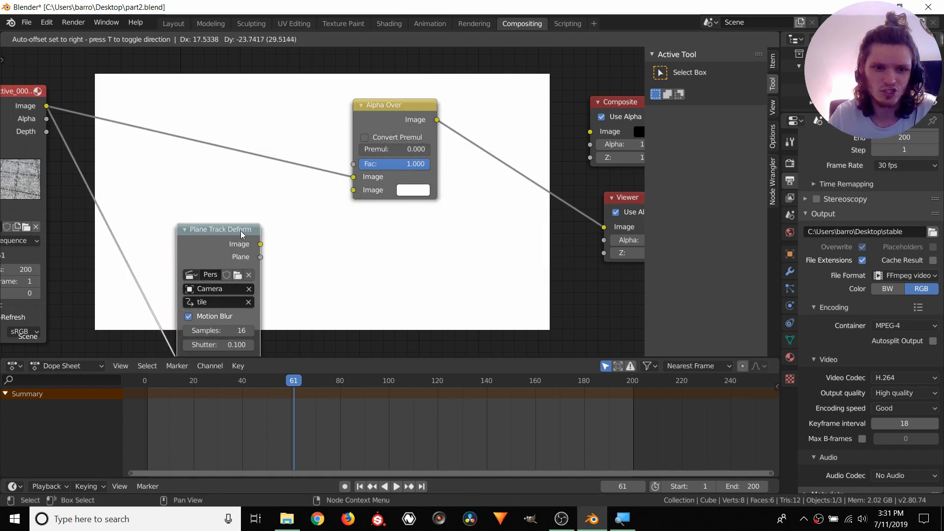
Preview Plane Track Deform's Image output and its Plane output in the Viewer
{"action": "middle_click_drag", "start_coordinate": [264, 229], "coordinate": [246, 206]}
{"action": "left_click", "coordinate": [229, 211], "text": "ctrl+shift"}
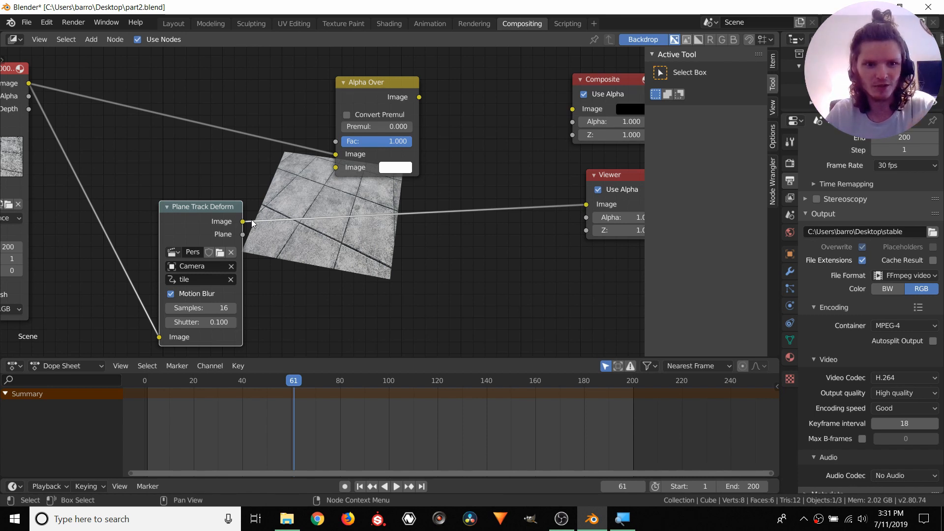
{"action": "left_click", "coordinate": [219, 209], "text": "ctrl+shift"}
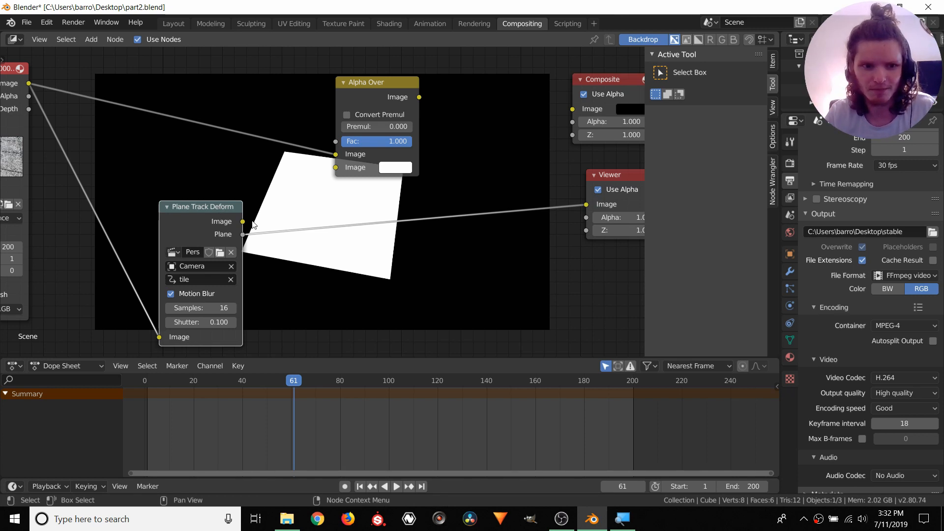
Set Alpha Over's second Image colour to blue and connect Plane Track Deform's Plane output to its Fac input, previewing Alpha Over
{"action": "middle_click_drag", "start_coordinate": [189, 209], "coordinate": [302, 235]}
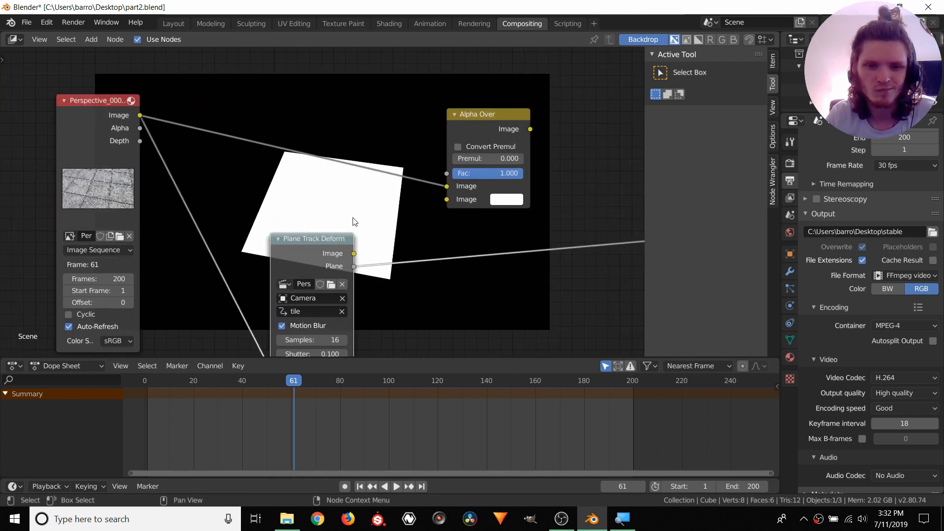
{"action": "left_click", "coordinate": [511, 198]}
{"action": "left_click", "coordinate": [512, 199]}
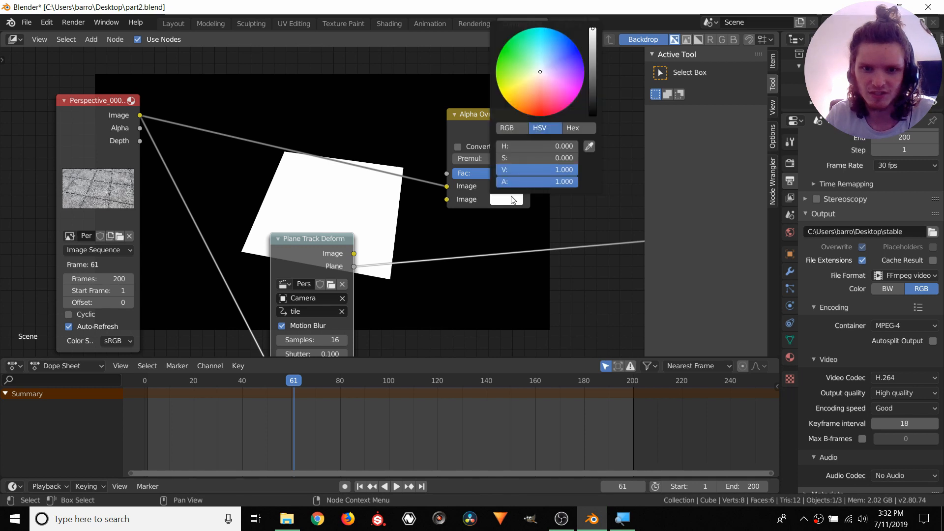
{"action": "left_click_drag", "start_coordinate": [570, 58], "coordinate": [578, 49]}
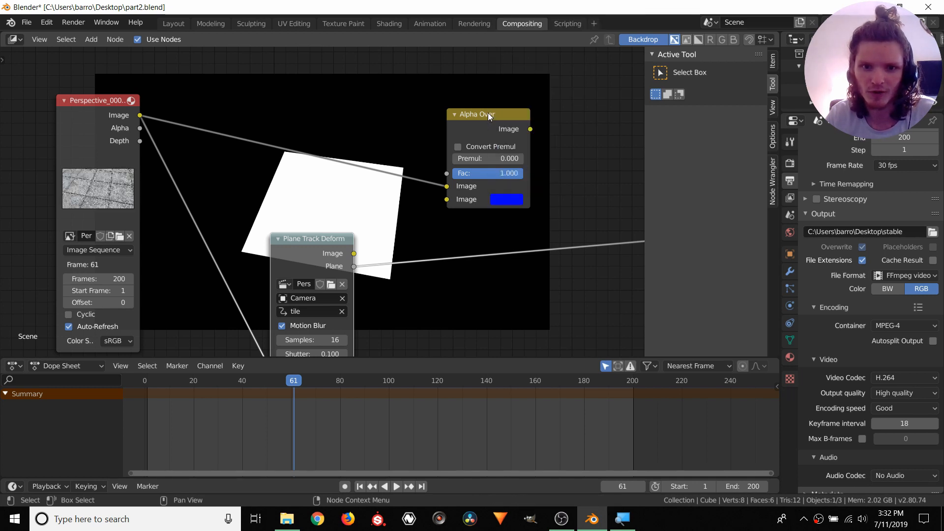
{"action": "left_click", "coordinate": [488, 112], "text": "ctrl+shift"}
{"action": "middle_click_drag", "start_coordinate": [489, 168], "coordinate": [446, 176]}
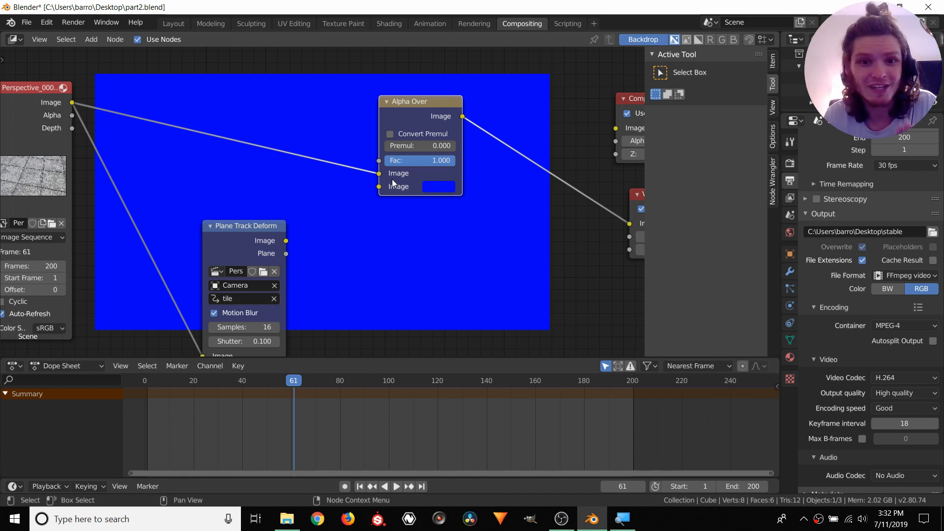
{"action": "left_click_drag", "start_coordinate": [252, 240], "coordinate": [379, 160]}
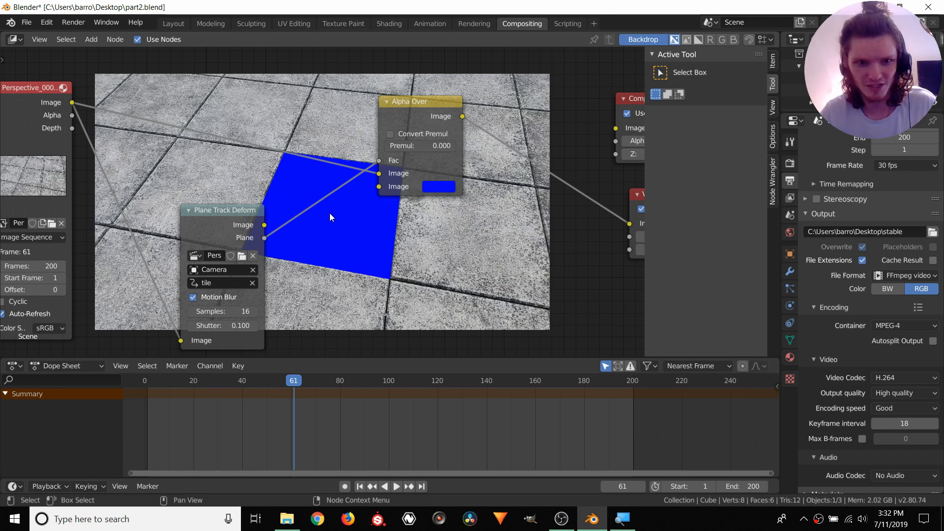
Preview the Plane mask with Shutter set to 1, enlarging the backdrop to inspect its edges
{"action": "left_click", "coordinate": [235, 209], "text": "ctrl+shift"}
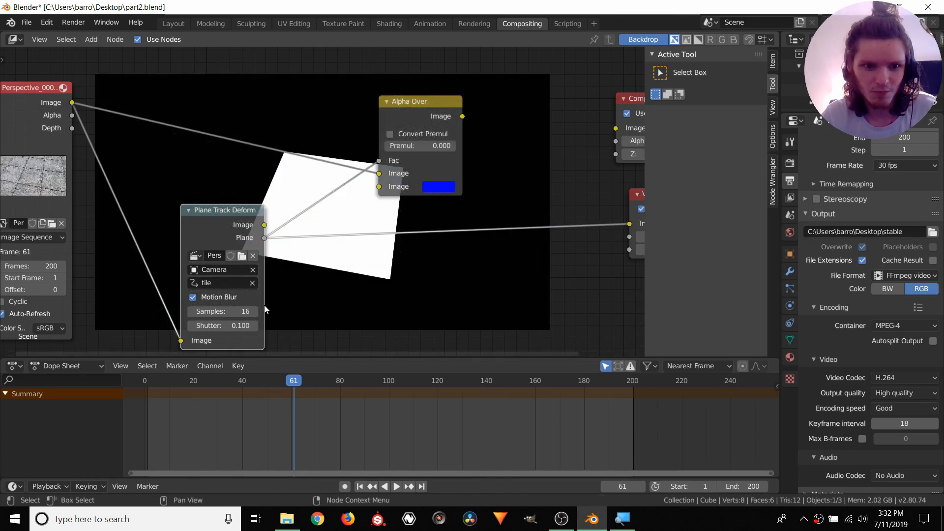
{"action": "left_click", "coordinate": [223, 325]}
{"action": "type", "text": "1"}
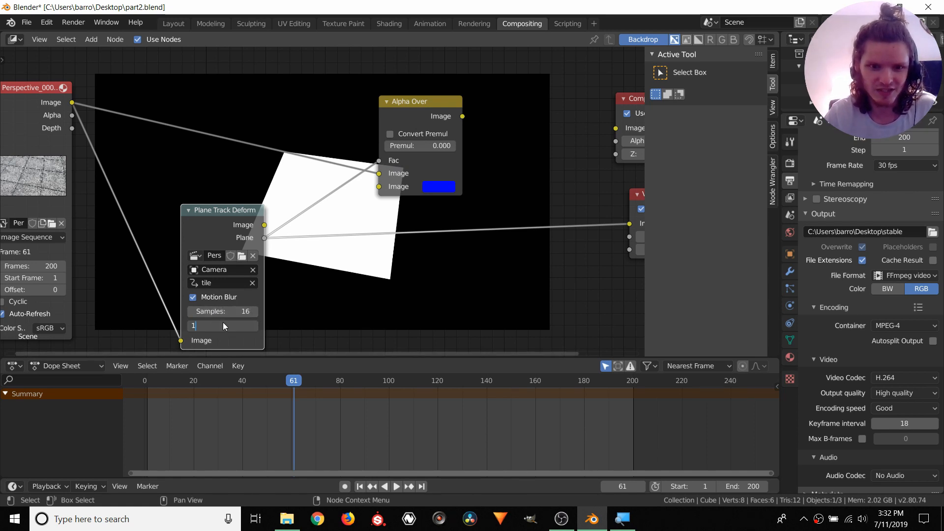
{"action": "key", "text": "Return"}
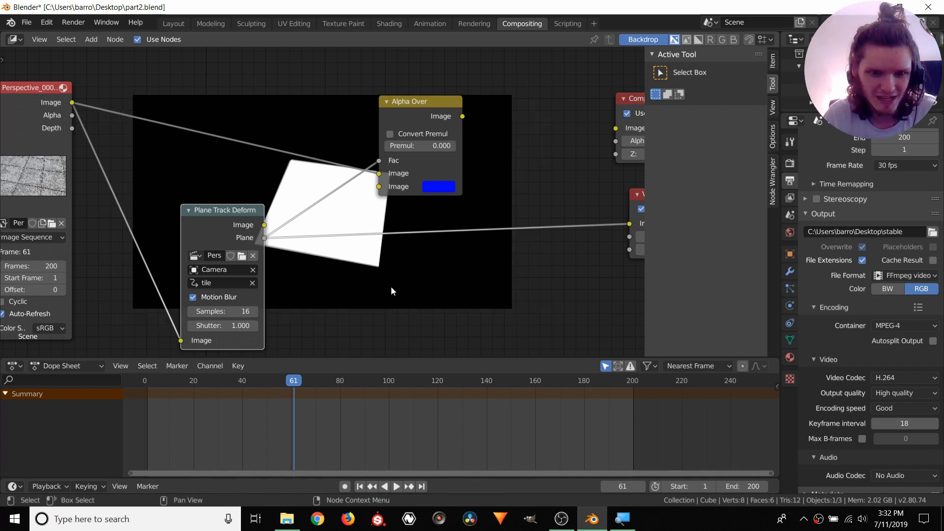
{"action": "key", "text": "alt+v"}
{"action": "key", "text": "alt+v"}
{"action": "key", "text": "alt+v"}
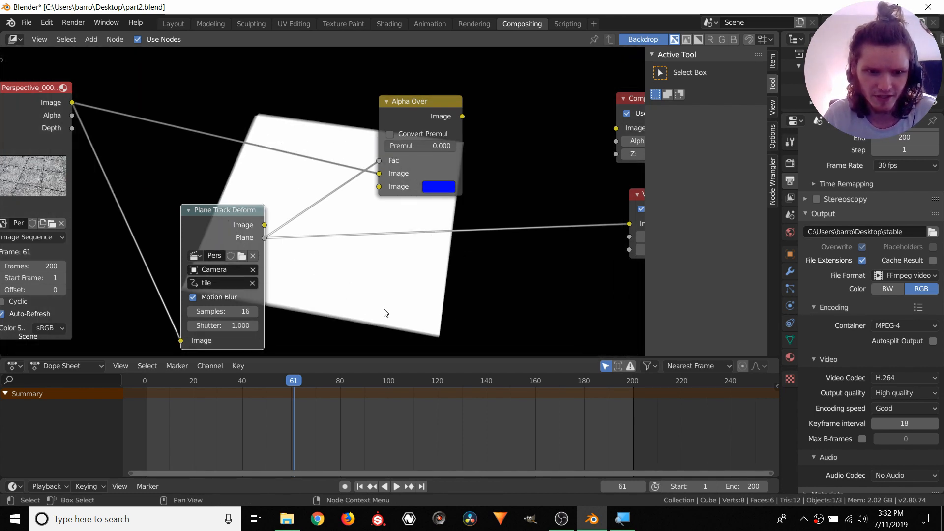
Compare the Plane mask's edges with Shutter at 0 and at 1
{"action": "left_click", "coordinate": [245, 322]}
{"action": "type", "text": "0"}
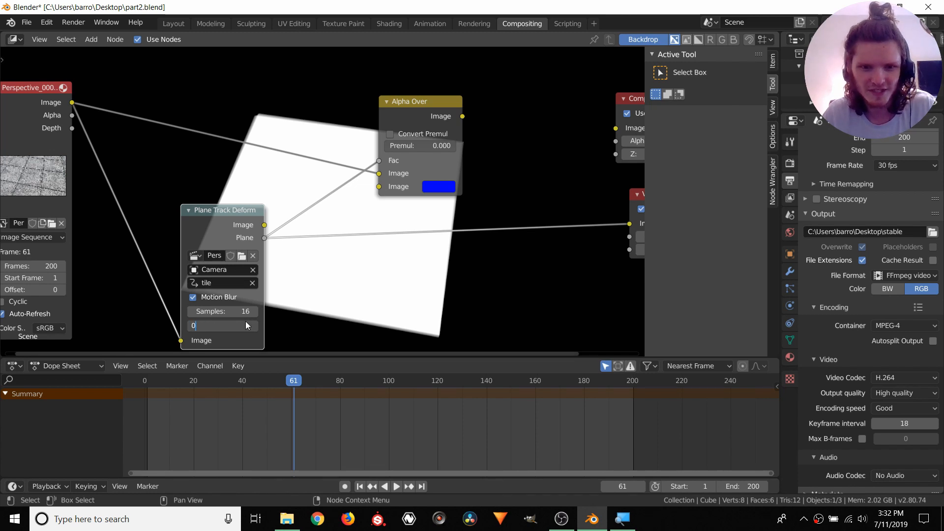
{"action": "key", "text": "Return"}
{"action": "left_click", "coordinate": [245, 321]}
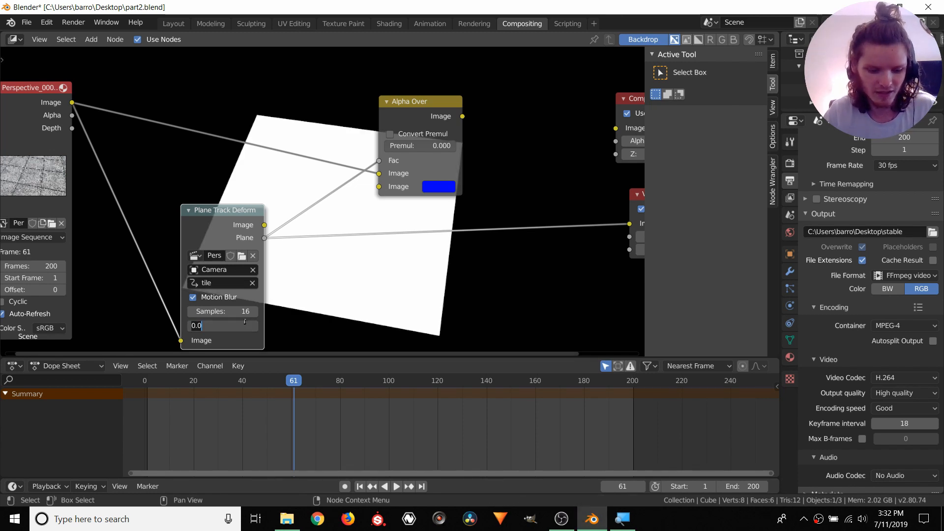
{"action": "type", "text": "1"}
{"action": "key", "text": "Return"}
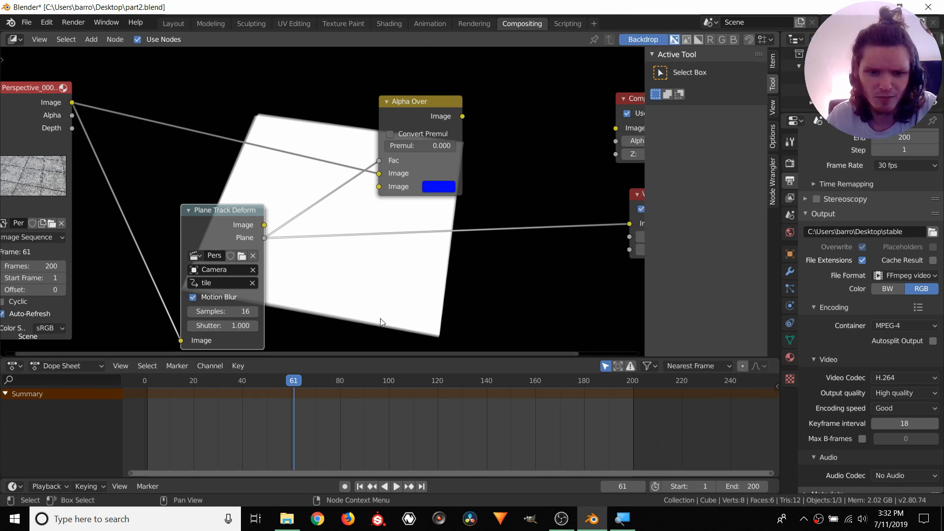
Preview Alpha Over in the Viewer with Plane Track Deform's Shutter set to 0, checking the blue tile at frames 102 and 135
{"action": "left_click_drag", "start_coordinate": [628, 224], "coordinate": [441, 146]}
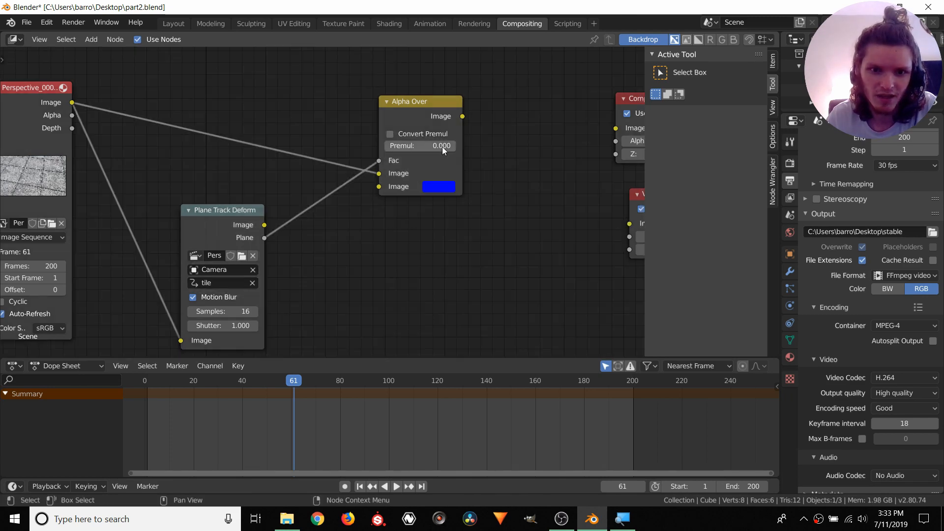
{"action": "left_click", "coordinate": [441, 98], "text": "ctrl+shift"}
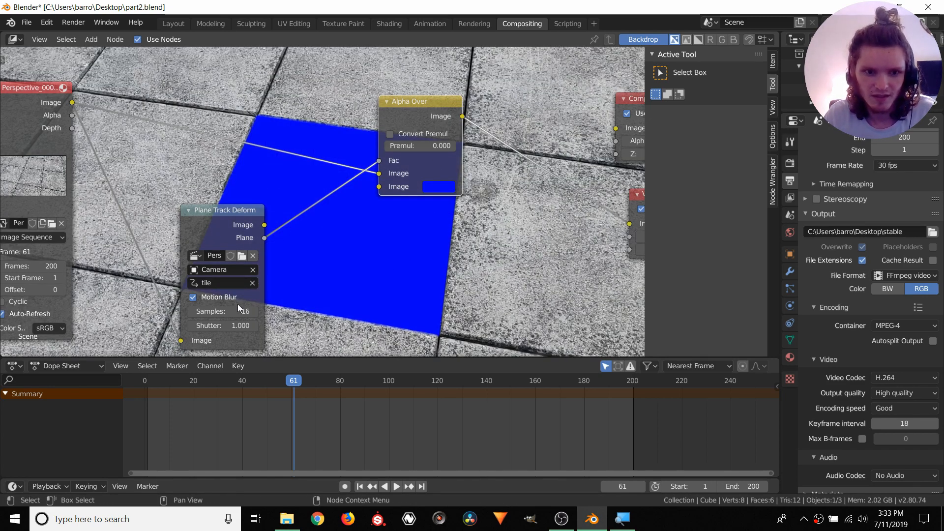
{"action": "left_click", "coordinate": [240, 328]}
{"action": "type", "text": "0"}
{"action": "key", "text": "Return"}
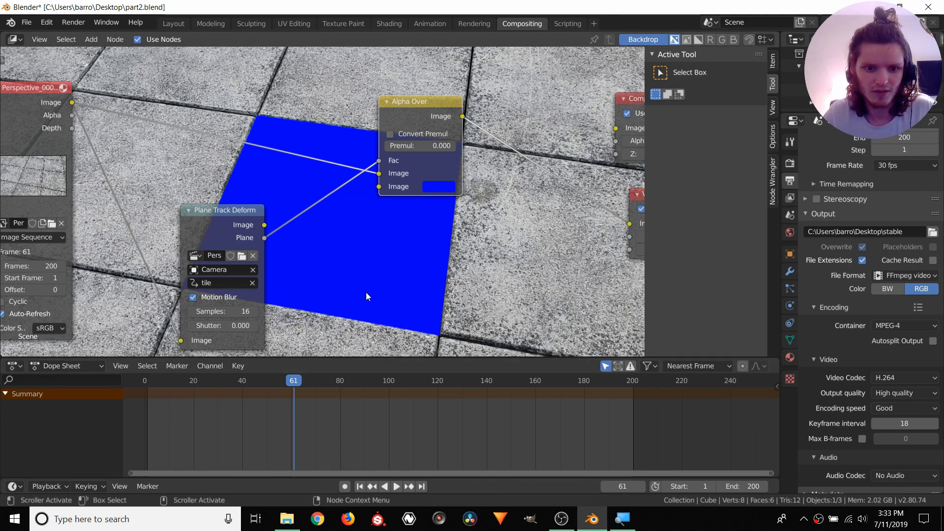
{"action": "left_click", "coordinate": [394, 383]}
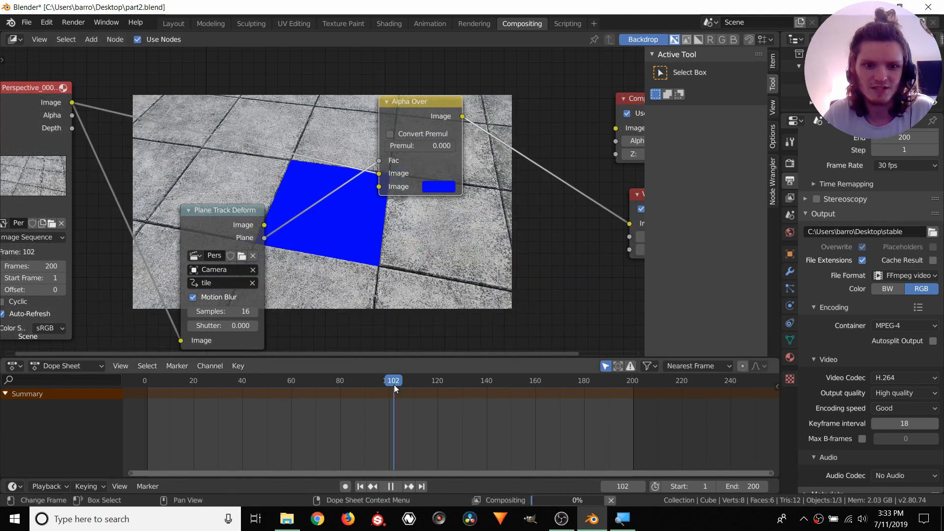
{"action": "left_click", "coordinate": [473, 382]}
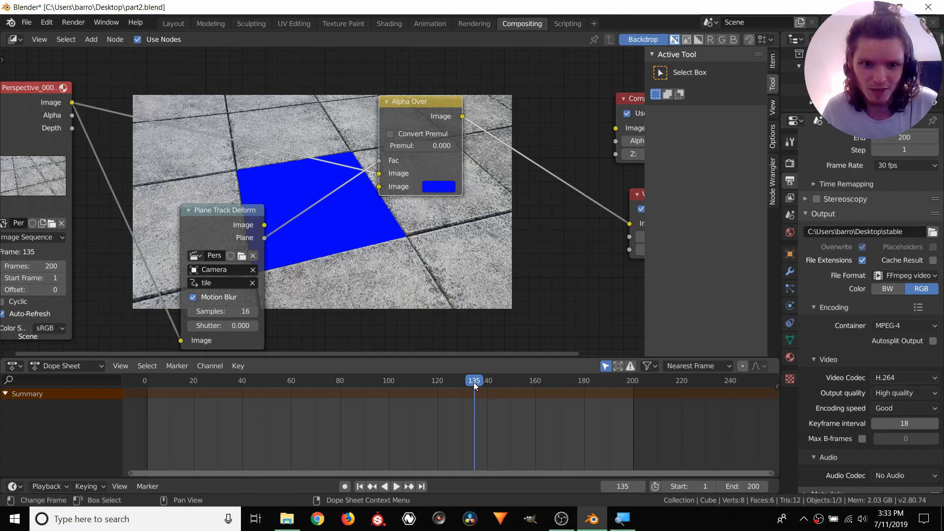
Check the blue tile in the Alpha Over preview at frames 155, 112 and 71
{"action": "left_click", "coordinate": [523, 380]}
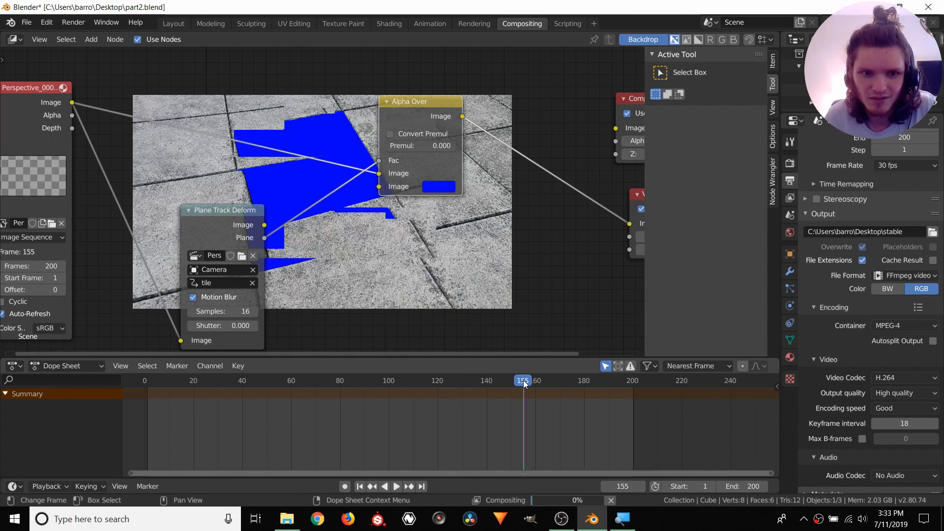
{"action": "left_click", "coordinate": [571, 378]}
{"action": "left_click", "coordinate": [418, 381]}
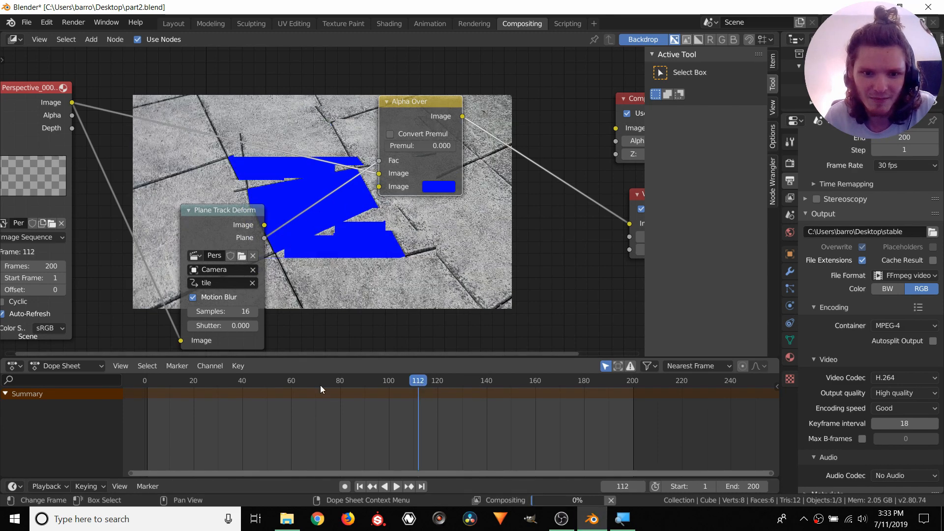
{"action": "left_click", "coordinate": [318, 380]}
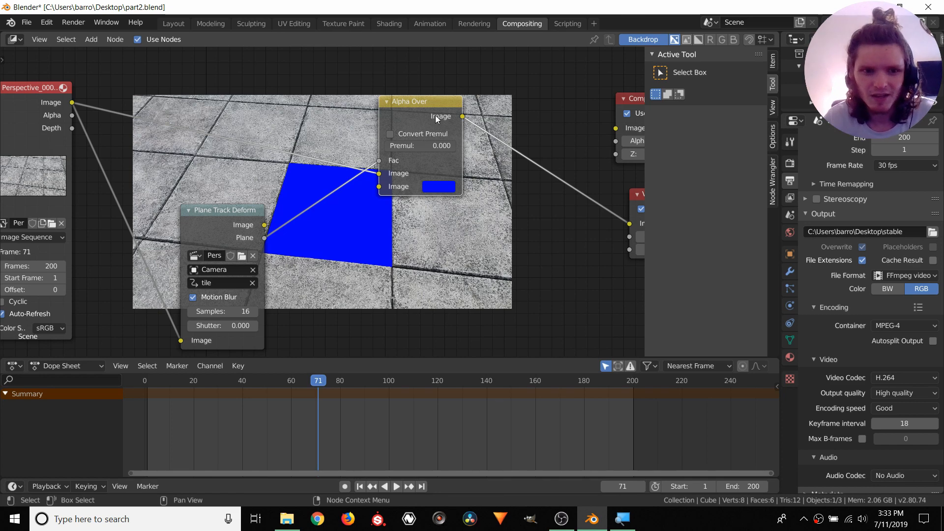
Insert a Dilate/Erode node between Plane Track Deform's Plane output and Alpha Over's Fac input, and preview its mask in the Viewer
{"action": "middle_click_drag", "start_coordinate": [230, 211], "coordinate": [173, 228]}
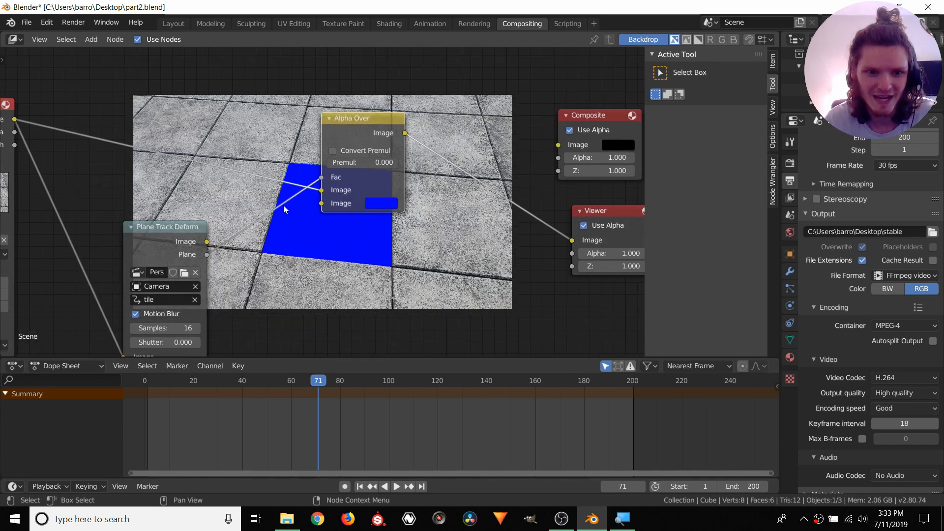
{"action": "key", "text": "shift+a"}
{"action": "left_click", "coordinate": [308, 269]}
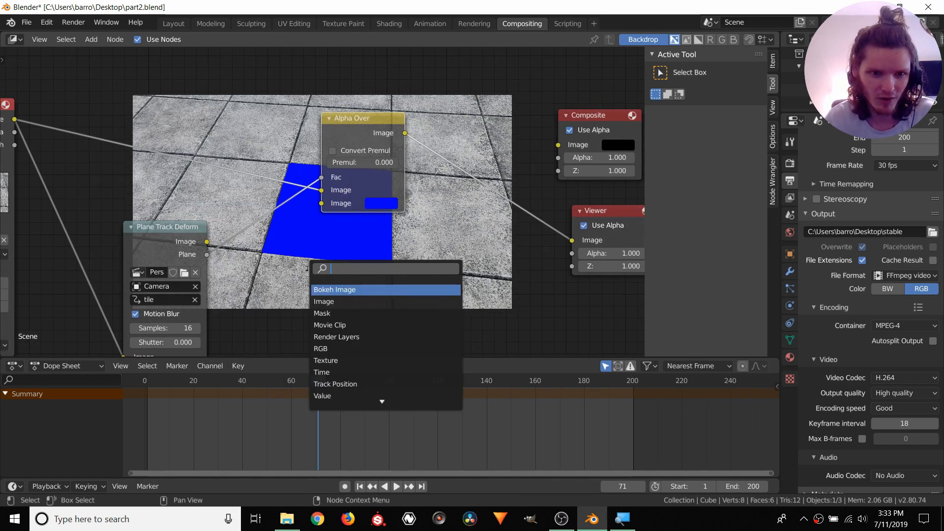
{"action": "type", "text": "dil"}
{"action": "key", "text": "Return"}
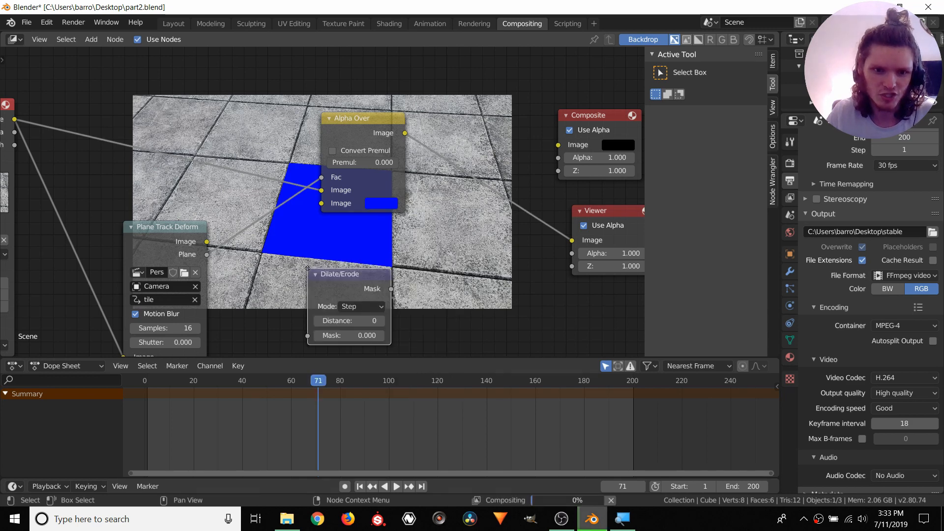
{"action": "left_click", "coordinate": [227, 284]}
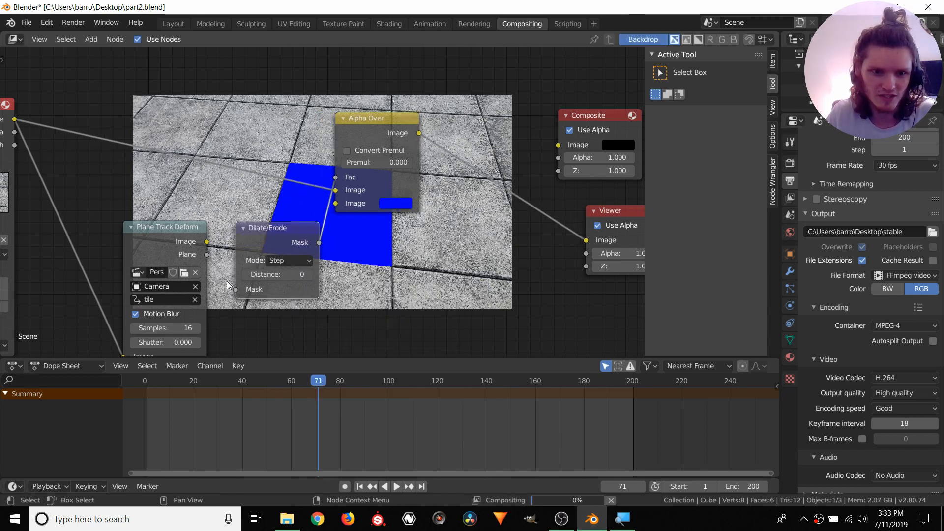
{"action": "left_click", "coordinate": [270, 229], "text": "ctrl+shift"}
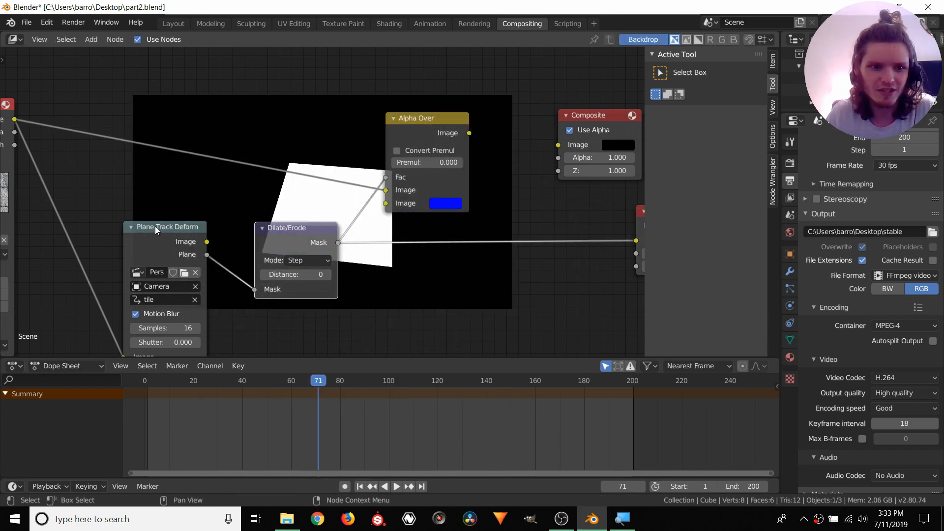
Expand the tile mask by setting Dilate/Erode's Distance first to 10 and finally to 50
{"action": "middle_click_drag", "start_coordinate": [155, 227], "coordinate": [189, 209]}
{"action": "mouse_move", "coordinate": [187, 211]}
{"action": "left_mouse_down"}
{"action": "mouse_move", "coordinate": [182, 203]}
{"action": "mouse_move", "coordinate": [189, 208]}
{"action": "left_mouse_up"}
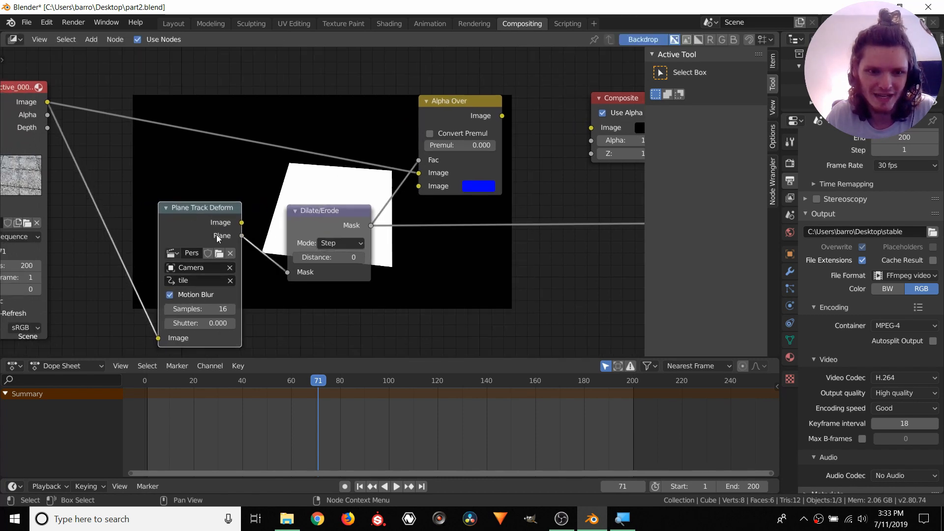
{"action": "left_click", "coordinate": [328, 212]}
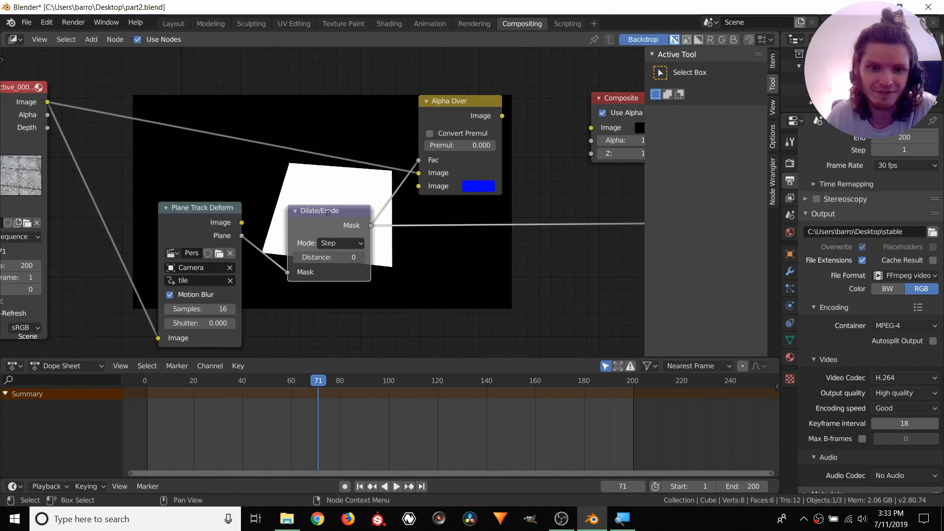
{"action": "left_click_drag", "start_coordinate": [328, 212], "coordinate": [346, 228]}
{"action": "middle_click_drag", "start_coordinate": [435, 262], "coordinate": [287, 240]}
{"action": "left_click", "coordinate": [204, 249]}
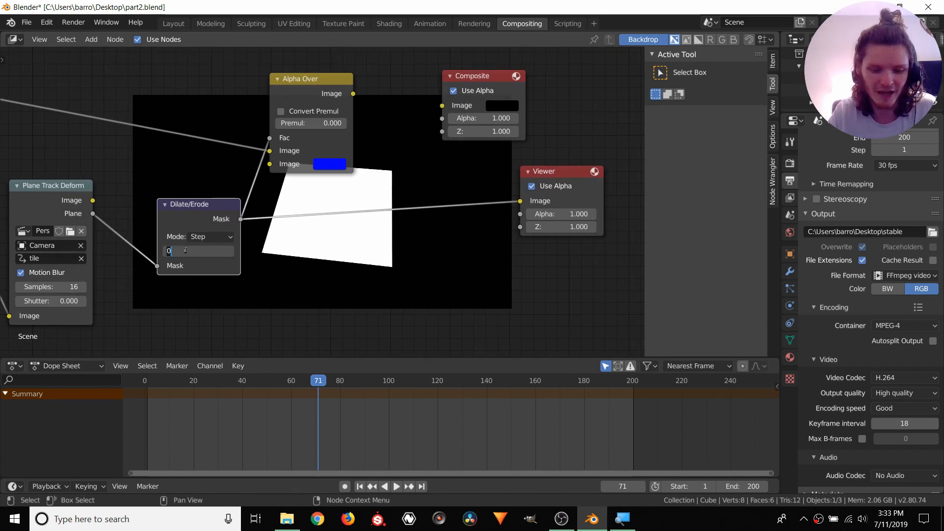
{"action": "type", "text": "10"}
{"action": "key", "text": "Return"}
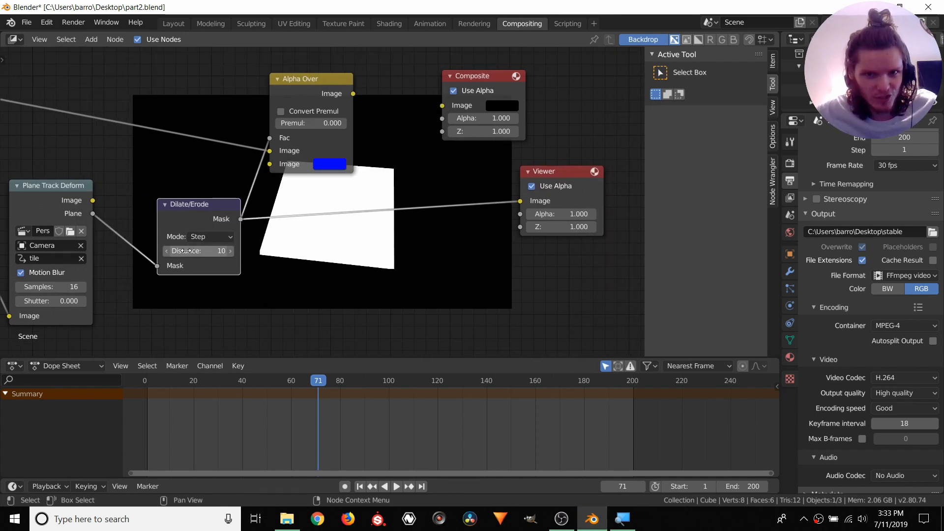
{"action": "left_click", "coordinate": [185, 251]}
{"action": "type", "text": "50"}
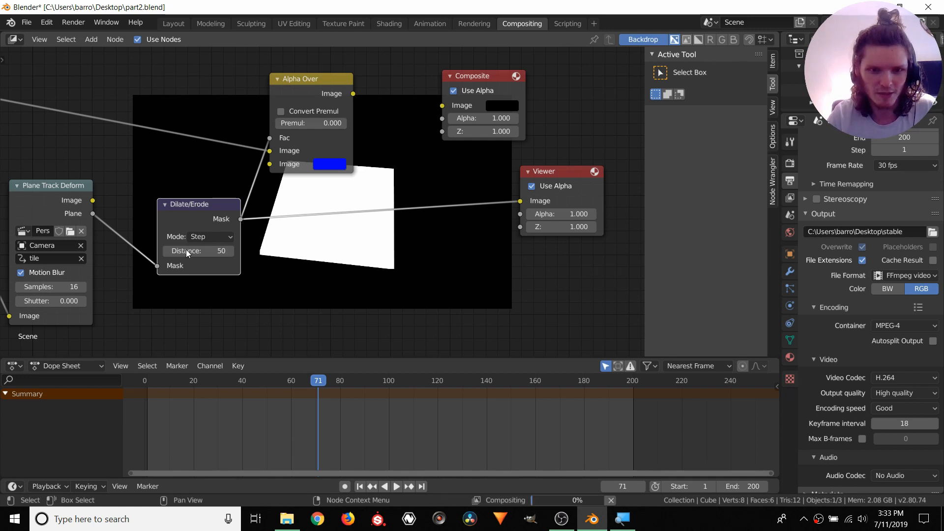
{"action": "key", "text": "Return"}
Shrink the tile mask by setting Dilate/Erode's Distance to -20
{"action": "left_click", "coordinate": [186, 250]}
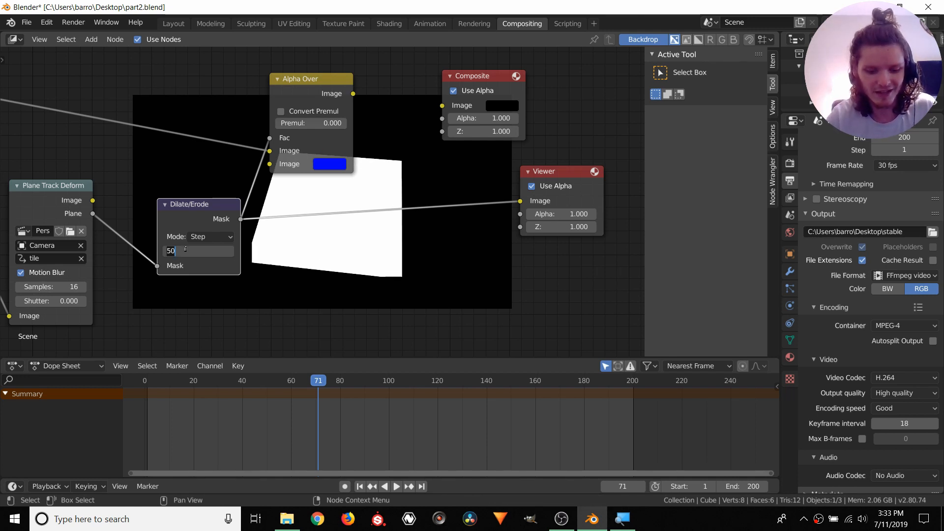
{"action": "type", "text": "-20"}
{"action": "key", "text": "Return"}
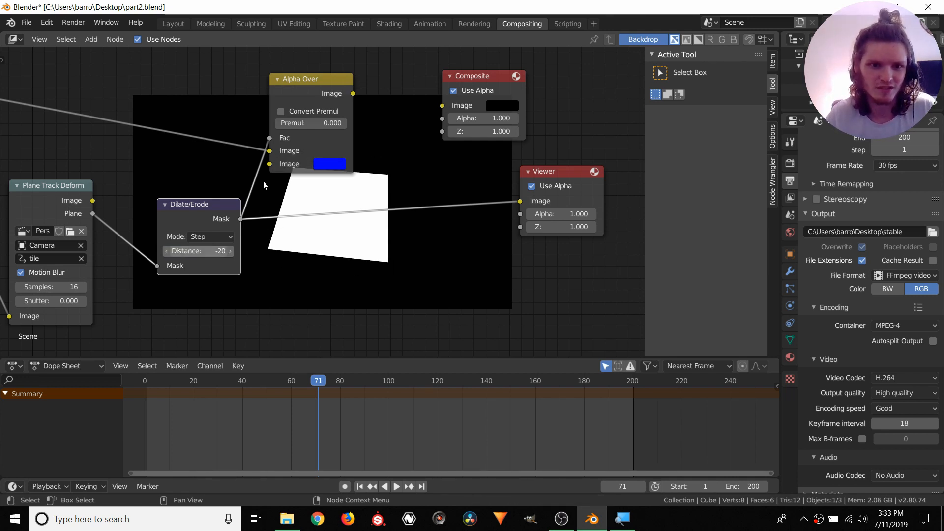
{"action": "left_click_drag", "start_coordinate": [228, 209], "coordinate": [220, 208]}
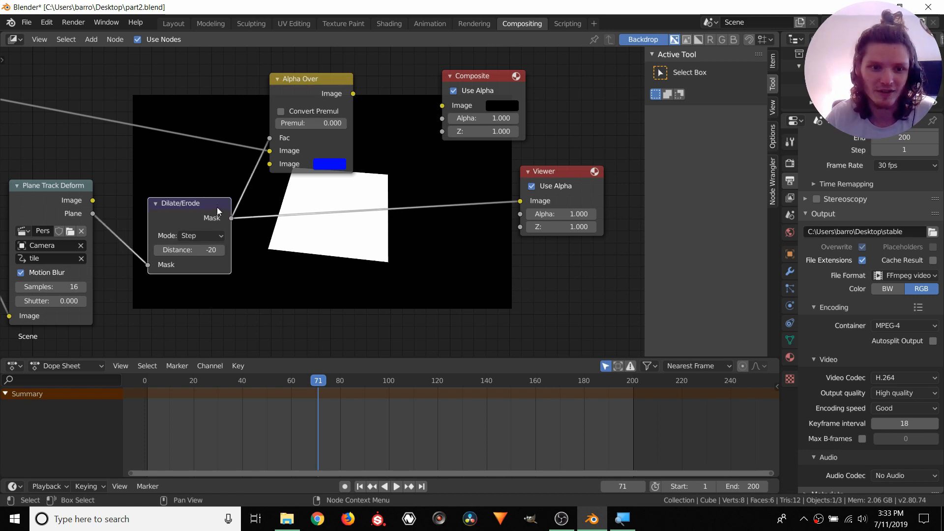
Preview Alpha Over in the Viewer and set Dilate/Erode's Distance to -40
{"action": "left_click", "coordinate": [320, 84], "text": "ctrl+shift"}
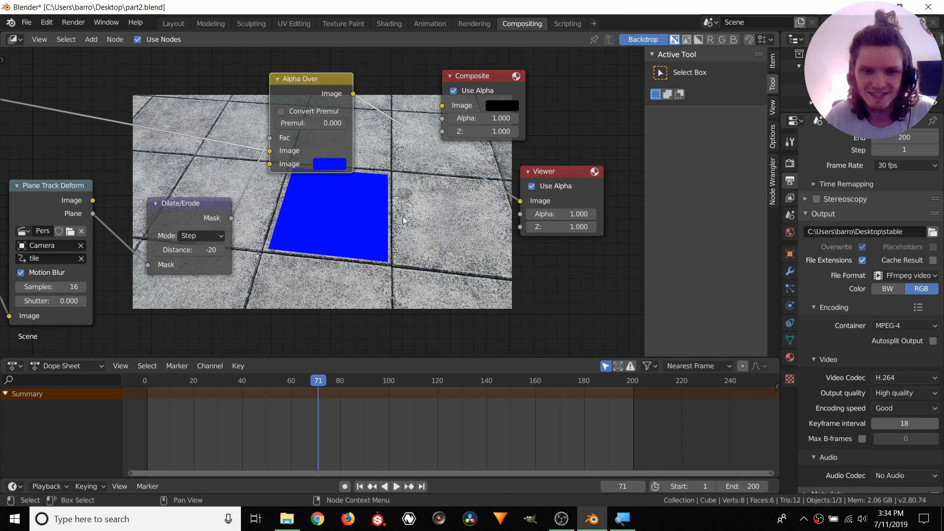
{"action": "left_click", "coordinate": [190, 249]}
{"action": "type", "text": "-40"}
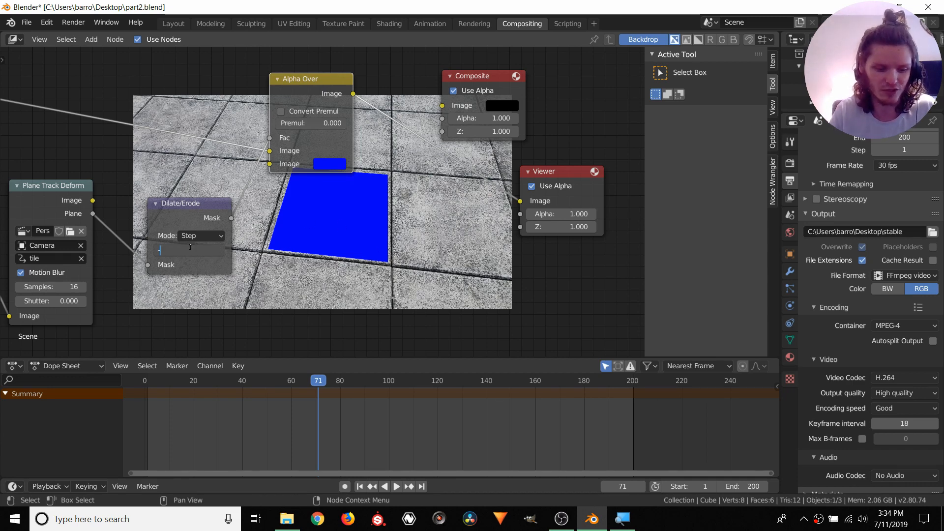
{"action": "key", "text": "Return"}
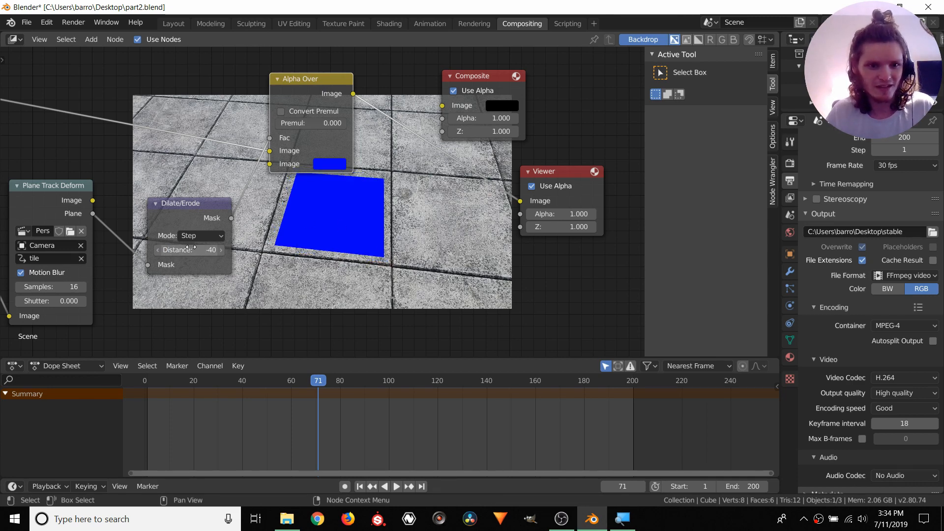
Check the eroded blue tile against the footage at frames 90 and 123
{"action": "left_click", "coordinate": [190, 249]}
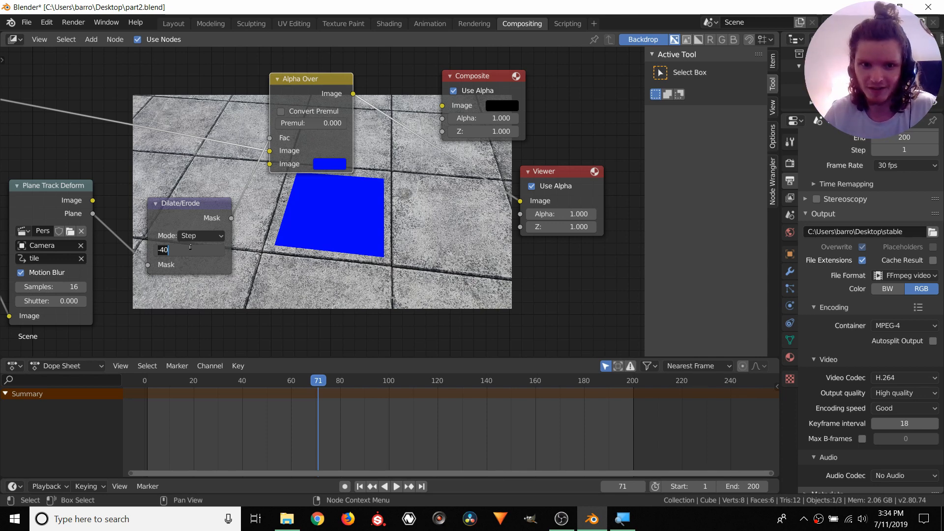
{"action": "key", "text": "Return"}
{"action": "left_click", "coordinate": [364, 382]}
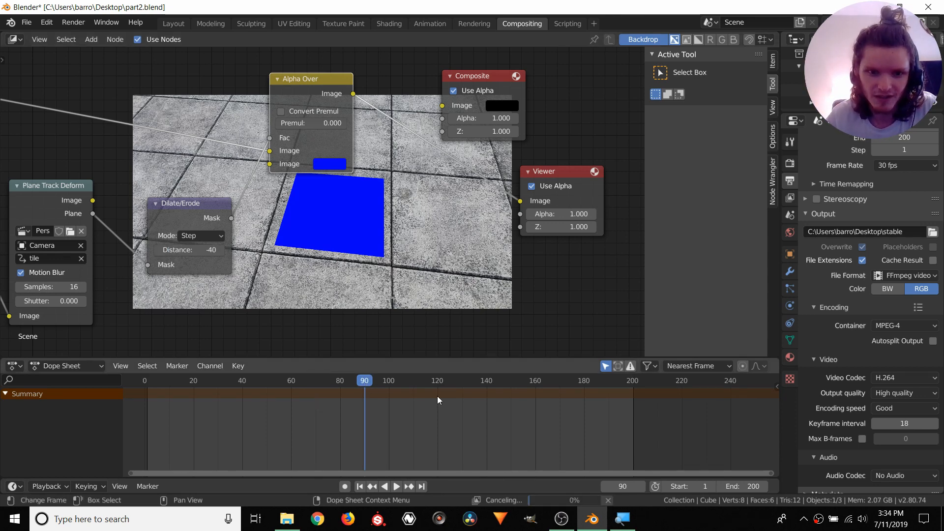
{"action": "left_click", "coordinate": [444, 385]}
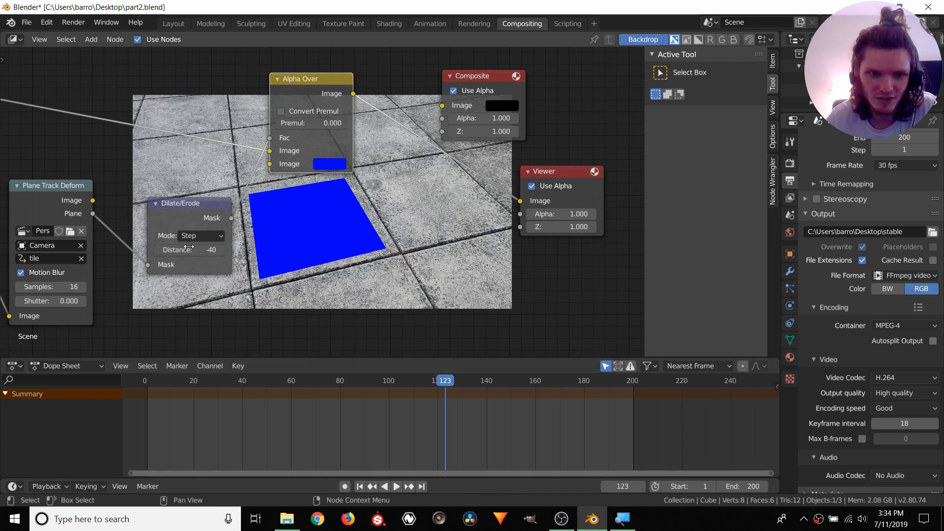
Set Dilate/Erode's Distance to 50 and inspect the corners of the enlarged blue tile
{"action": "left_click", "coordinate": [192, 249]}
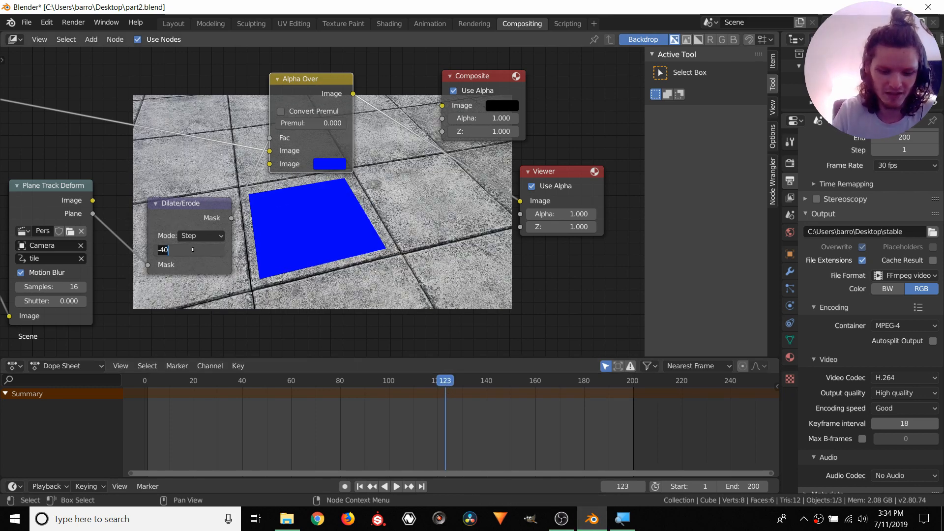
{"action": "type", "text": "50"}
{"action": "key", "text": "Return"}
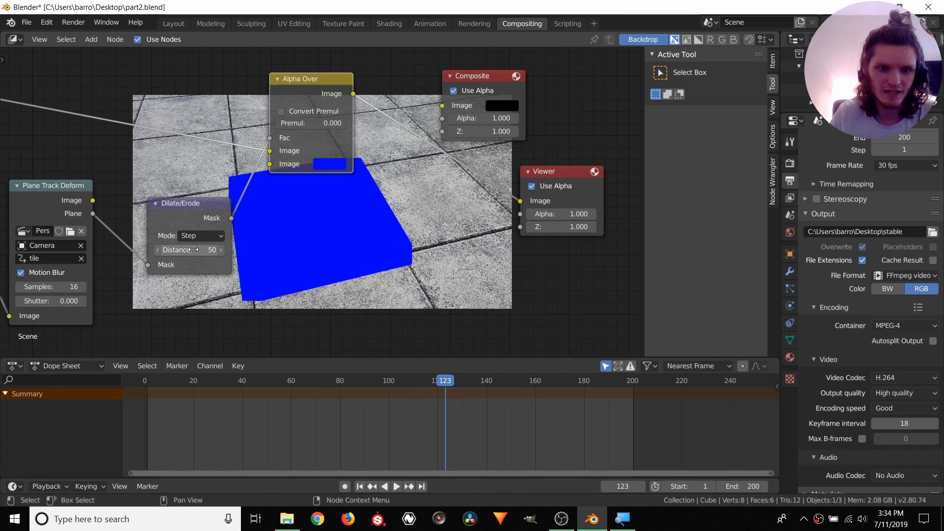
{"action": "scroll", "coordinate": [423, 271], "scroll_direction": "up", "scroll_amount": 1}
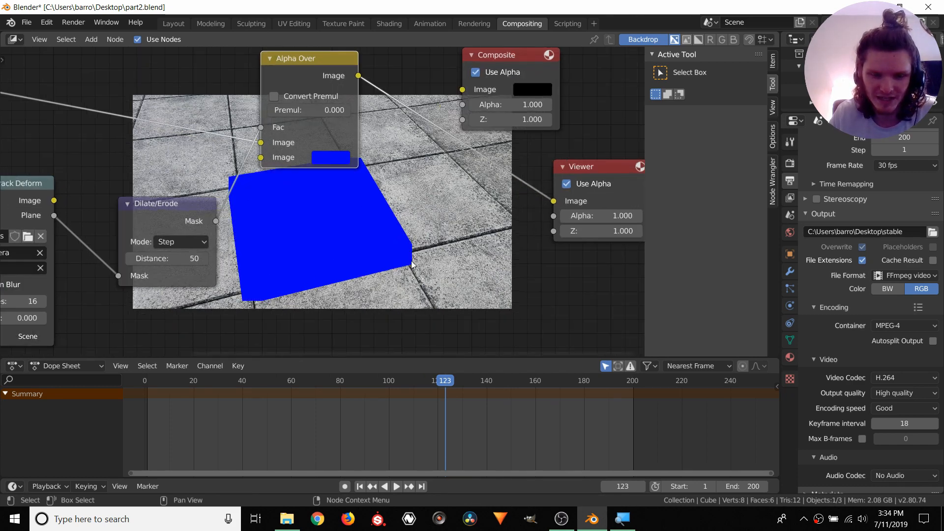
{"action": "middle_click_drag", "start_coordinate": [337, 279], "coordinate": [356, 283]}
{"action": "middle_click_drag", "start_coordinate": [348, 349], "coordinate": [310, 341]}
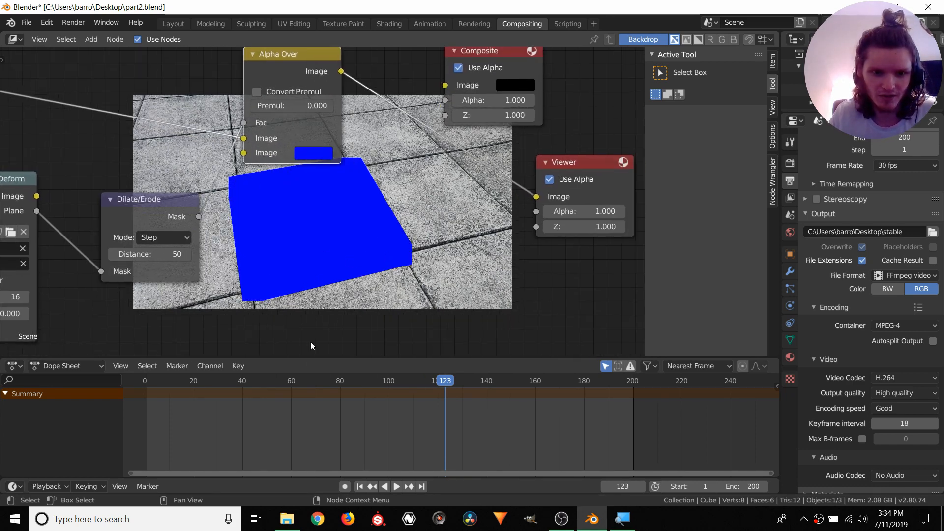
Check the dilated blue tile across the timeline, including frames 64, 87, 135 and 155
{"action": "left_click", "coordinate": [301, 380]}
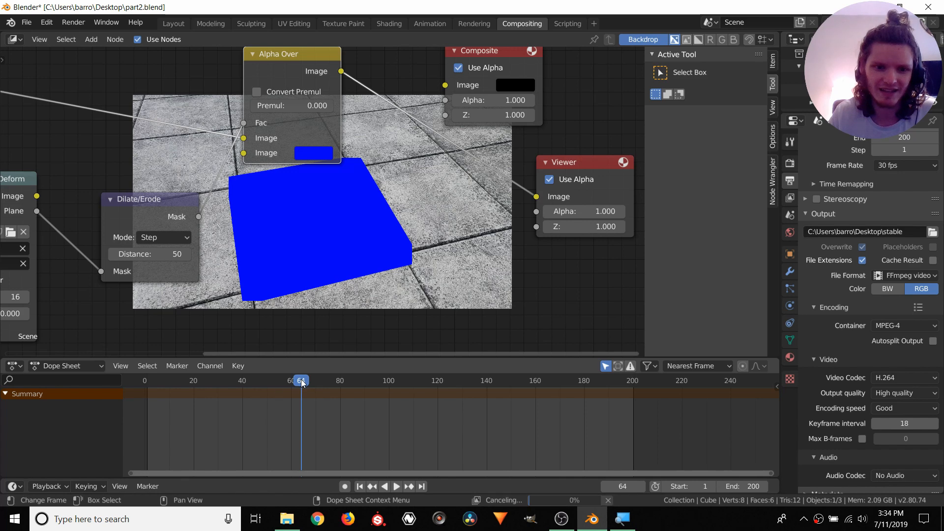
{"action": "left_click", "coordinate": [215, 381]}
{"action": "left_click", "coordinate": [358, 382]}
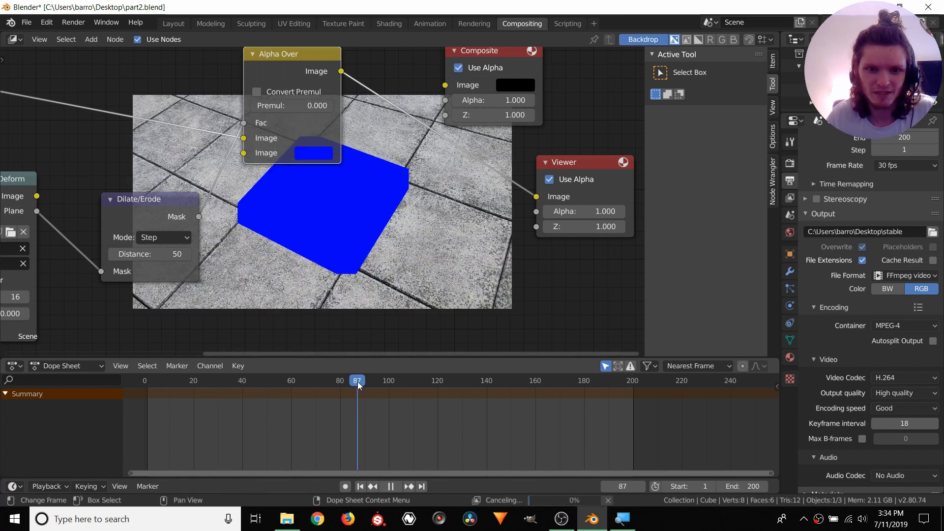
{"action": "left_click", "coordinate": [474, 381]}
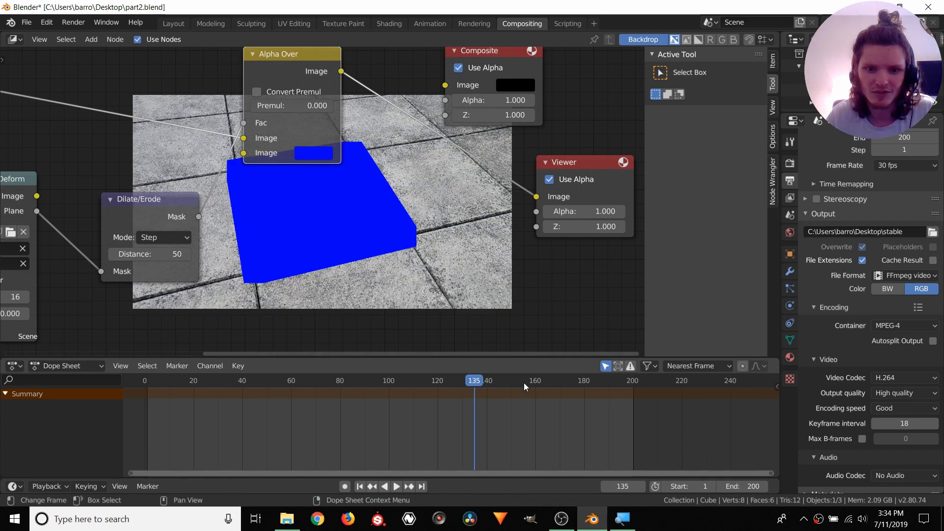
{"action": "left_click", "coordinate": [522, 381]}
Delete the Dilate/Erode, Alpha Over and Plane Track Deform nodes, and preview the Perspective image sequence in the Viewer
{"action": "middle_click_drag", "start_coordinate": [216, 239], "coordinate": [348, 240]}
{"action": "key", "text": "x"}
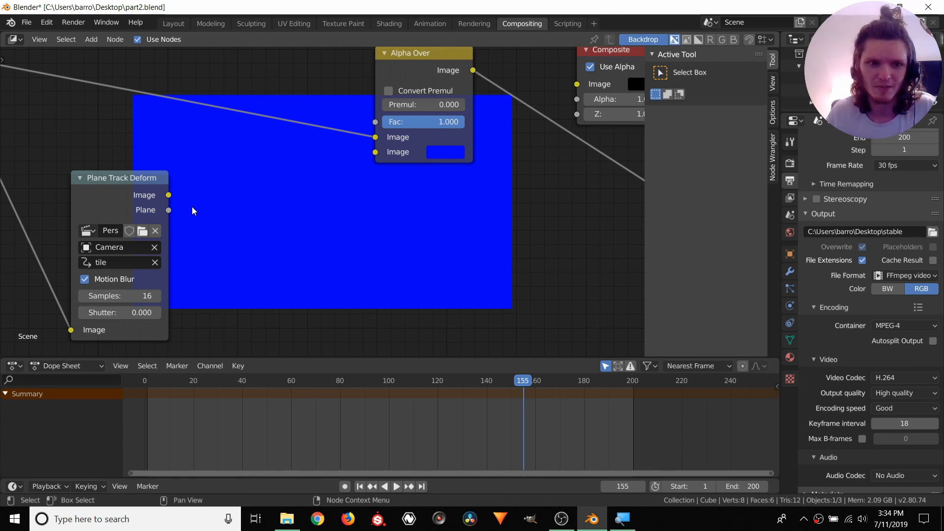
{"action": "scroll", "coordinate": [191, 206], "scroll_direction": "down", "scroll_amount": 5}
{"action": "left_click", "coordinate": [385, 163]}
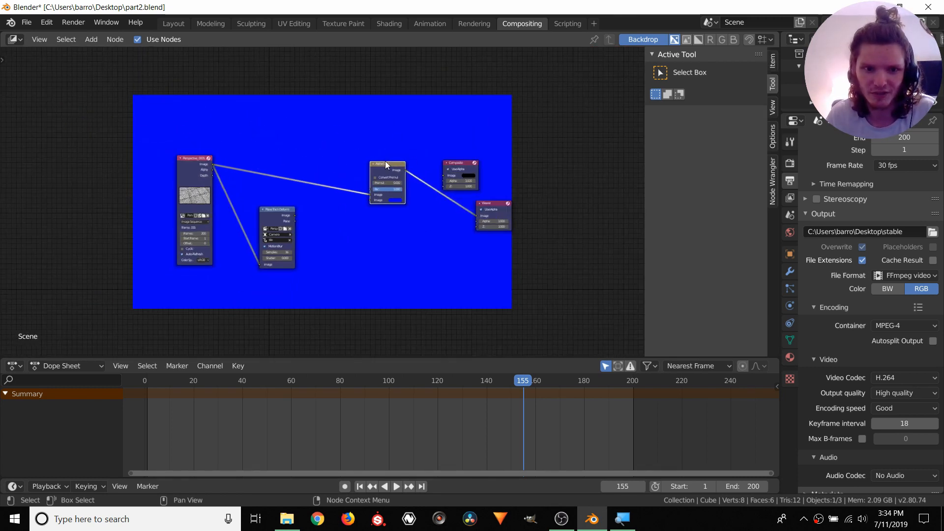
{"action": "key", "text": "x"}
{"action": "left_click", "coordinate": [276, 211]}
{"action": "key", "text": "x"}
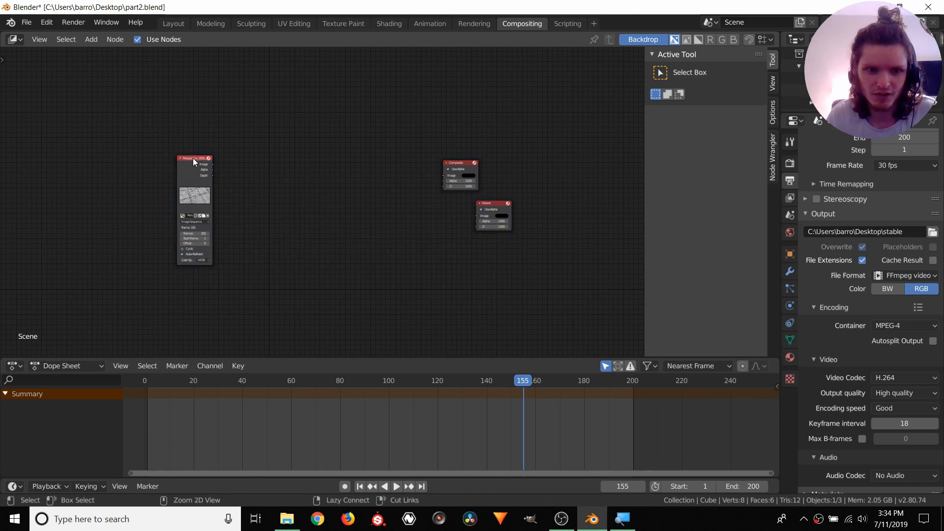
{"action": "left_click", "coordinate": [194, 159], "text": "ctrl+shift"}
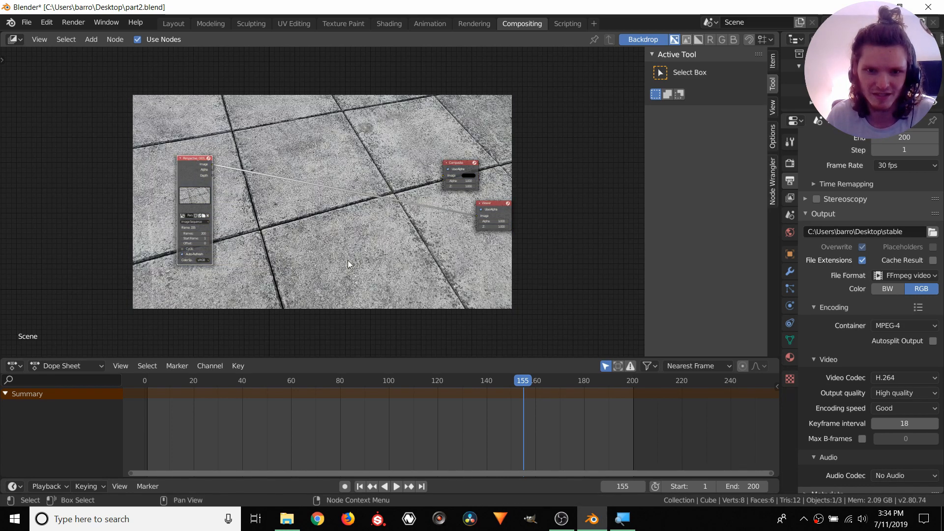
Switch to the Layout workspace and view the tracked tile in the clip
{"action": "left_click", "coordinate": [173, 26]}
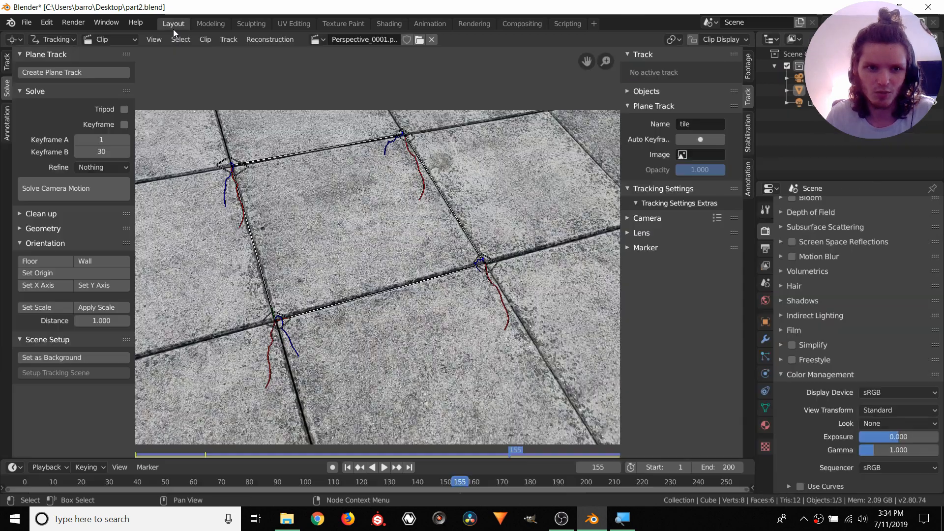
{"action": "mouse_move", "coordinate": [371, 194]}
{"action": "middle_mouse_down"}
{"action": "mouse_move", "coordinate": [387, 202]}
{"action": "mouse_move", "coordinate": [377, 199]}
{"action": "middle_mouse_up"}
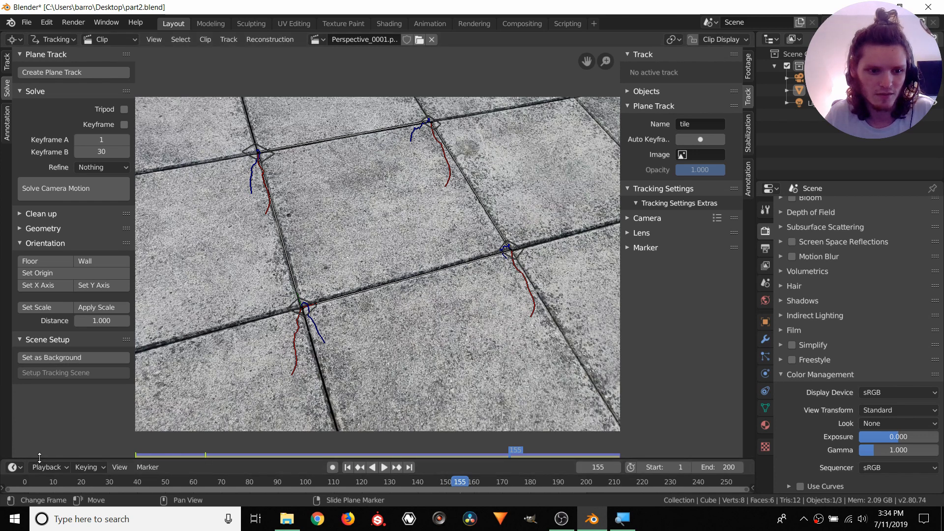
Enlarge the timeline area, change it to a 3D Viewport showing the cube, and fit the tracked clip in its editor
{"action": "left_click_drag", "start_coordinate": [41, 460], "coordinate": [54, 227]}
{"action": "left_click", "coordinate": [12, 235]}
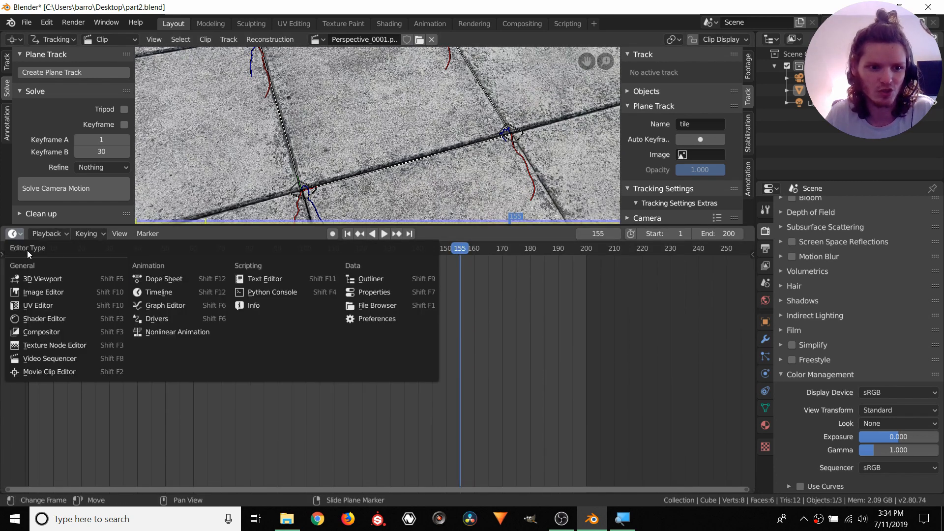
{"action": "left_click", "coordinate": [40, 279]}
{"action": "middle_click_drag", "start_coordinate": [358, 438], "coordinate": [355, 331]}
{"action": "scroll", "coordinate": [356, 329], "scroll_direction": "down", "scroll_amount": 5}
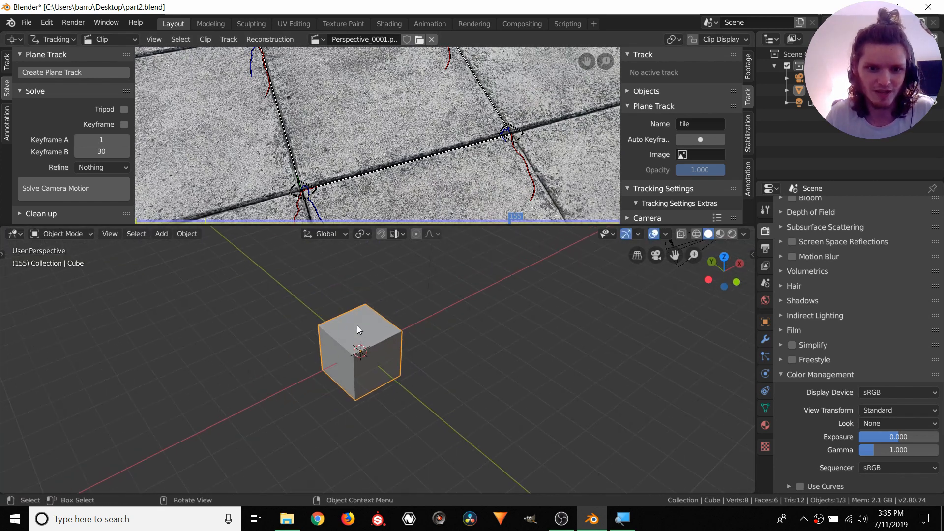
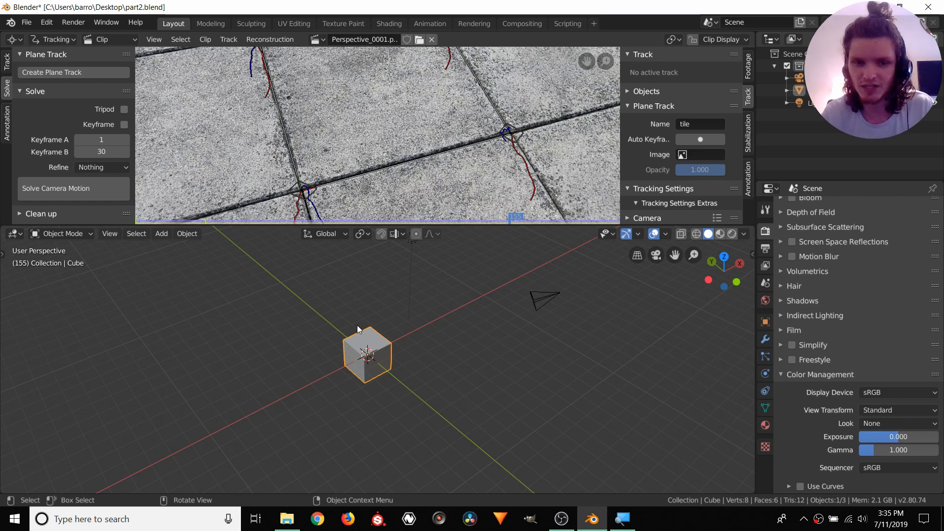
{"action": "key", "text": "f"}
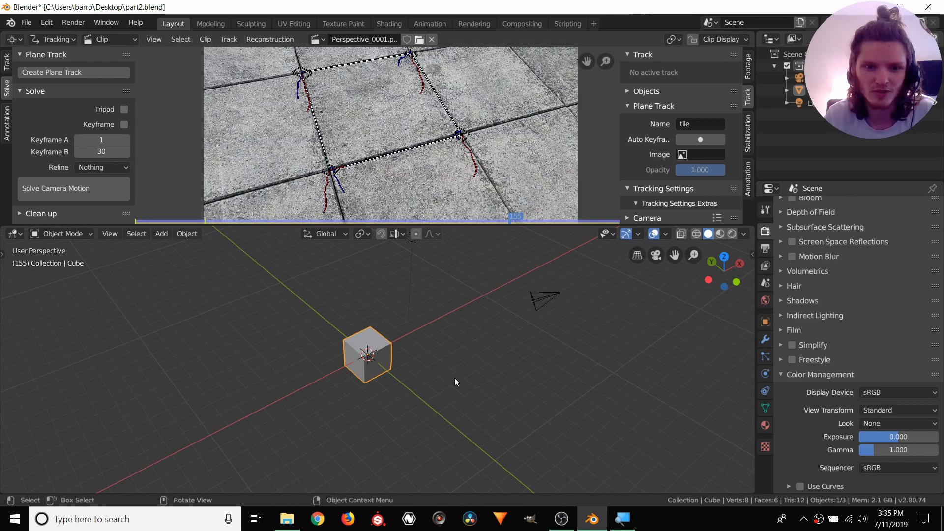
Delete the default cube and light from the 3D scene, keeping the camera
{"action": "scroll", "coordinate": [443, 369], "scroll_direction": "down", "scroll_amount": 3}
{"action": "left_click_drag", "start_coordinate": [328, 380], "coordinate": [409, 268]}
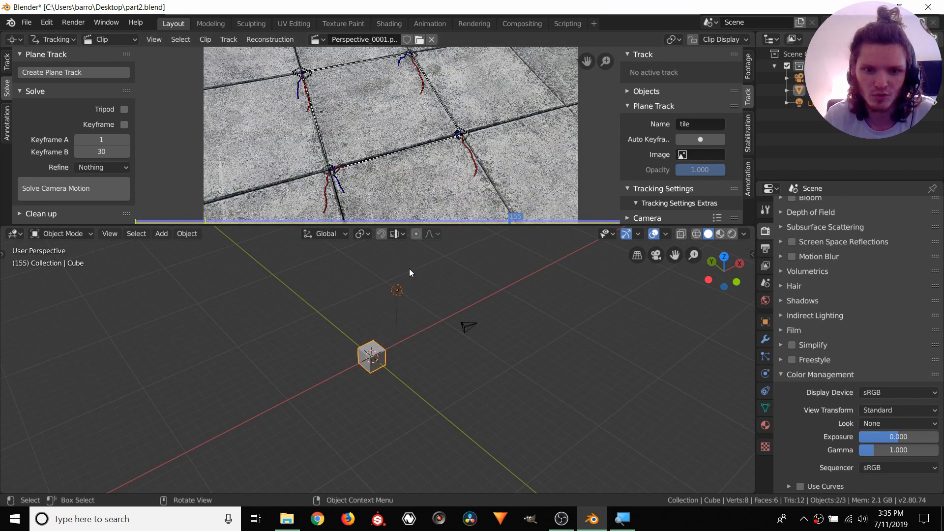
{"action": "key", "text": "x"}
{"action": "left_click", "coordinate": [391, 292]}
Set the camera's X, Y and Z location to 0 m
{"action": "left_click", "coordinate": [470, 329]}
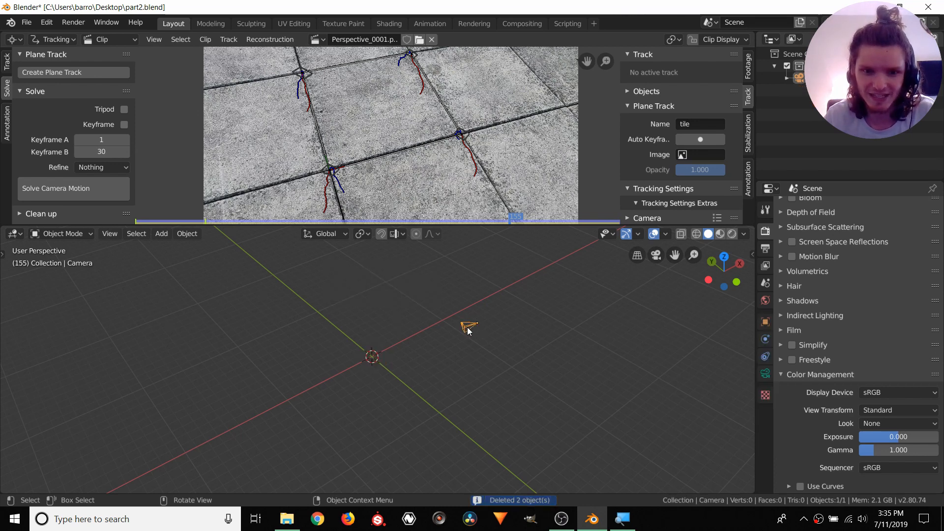
{"action": "key", "text": "n"}
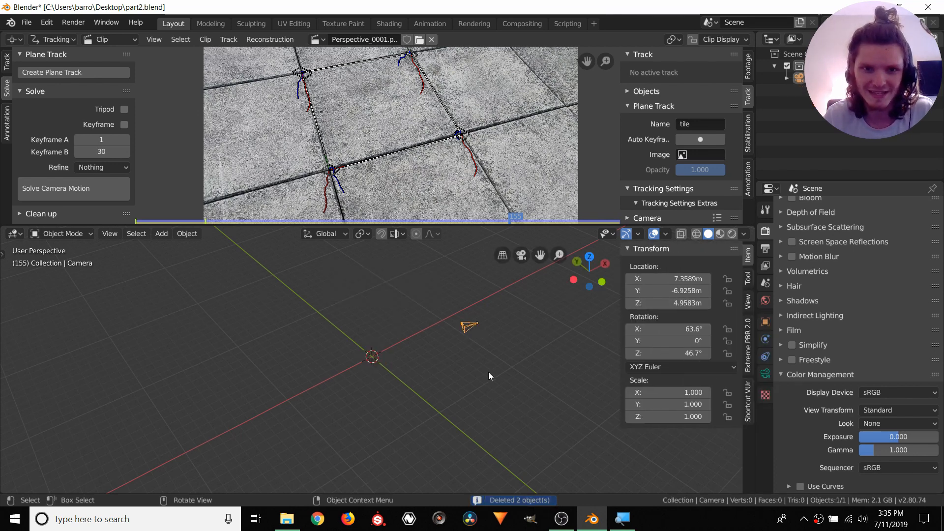
{"action": "left_click", "coordinate": [671, 276]}
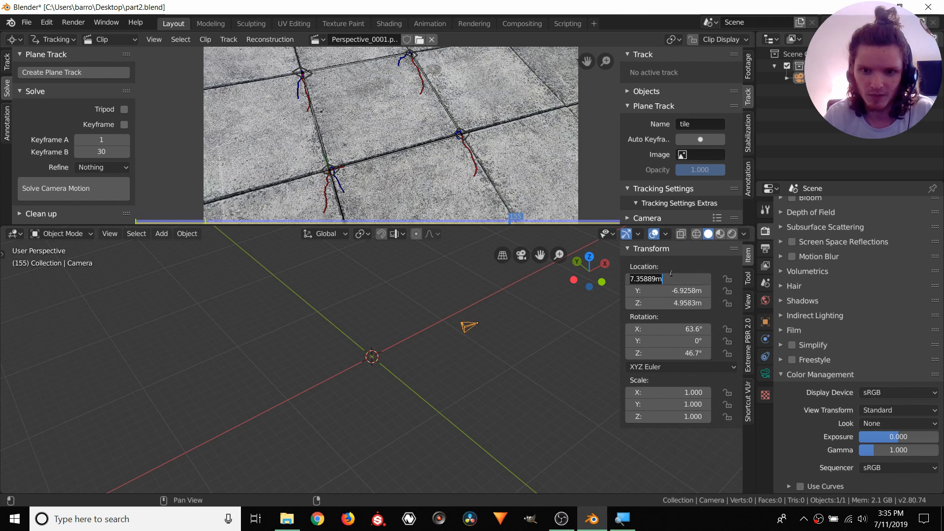
{"action": "type", "text": "0"}
{"action": "key", "text": "Tab"}
{"action": "type", "text": "0"}
{"action": "key", "text": "Tab"}
{"action": "type", "text": "0"}
{"action": "key", "text": "Tab"}
Set the camera's X and Z rotation to 0° so that it points straight down
{"action": "type", "text": "0"}
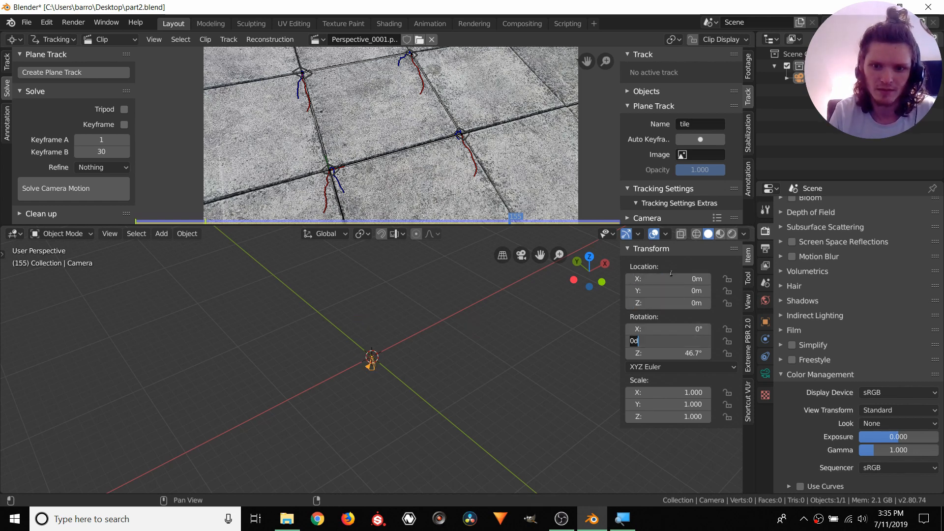
{"action": "key", "text": "Tab"}
{"action": "key", "text": "Tab"}
{"action": "type", "text": "0"}
{"action": "key", "text": "Return"}
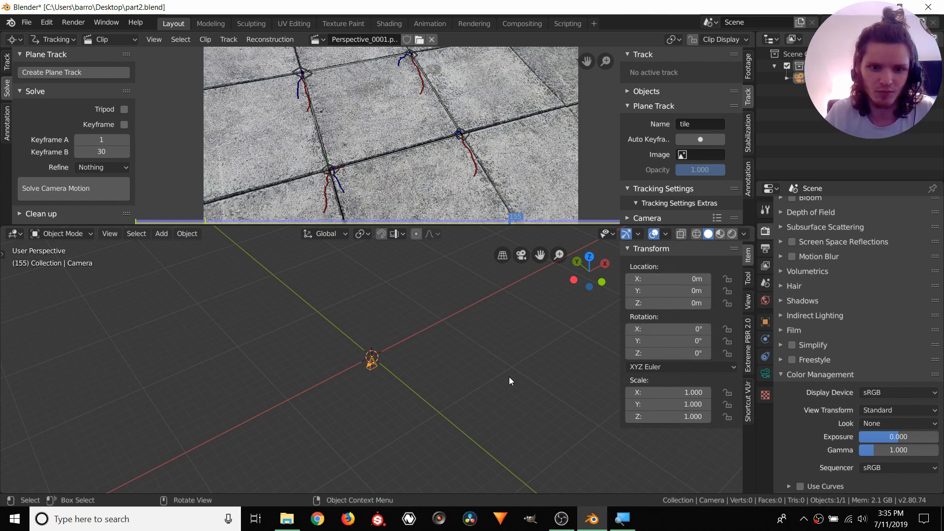
Move the camera straight up along the Z axis to a height of about 9.72 m
{"action": "key", "text": "g"}
{"action": "key", "text": "z"}
{"action": "left_click", "coordinate": [508, 270]}
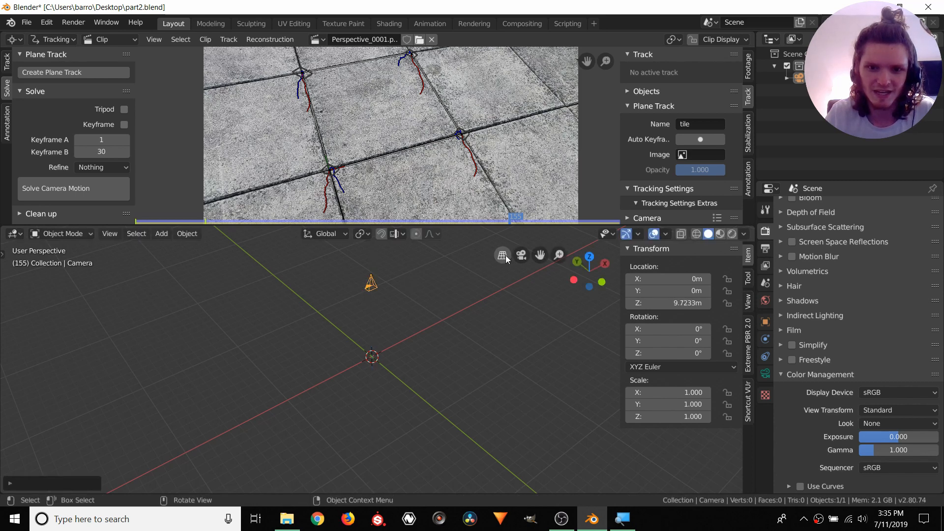
{"action": "left_click", "coordinate": [521, 255]}
{"action": "left_click", "coordinate": [520, 255]}
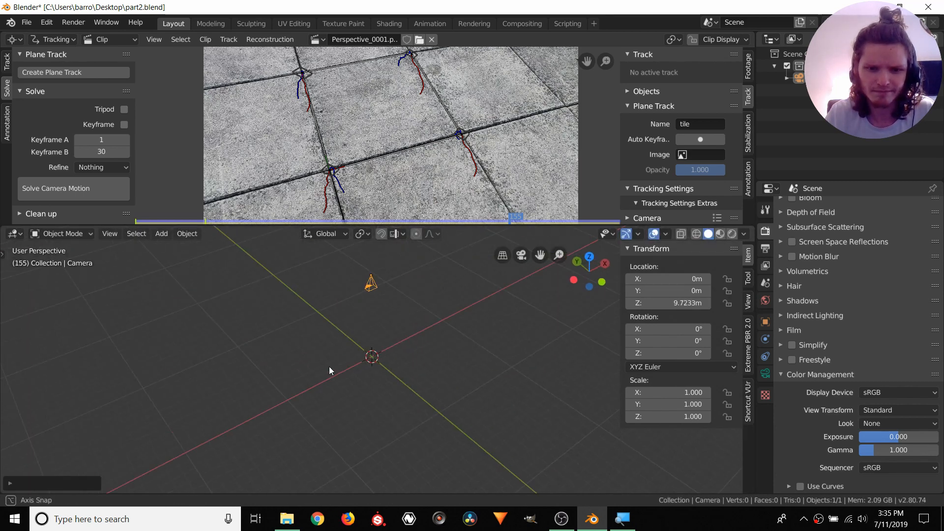
{"action": "middle_click_drag", "start_coordinate": [329, 367], "coordinate": [341, 358]}
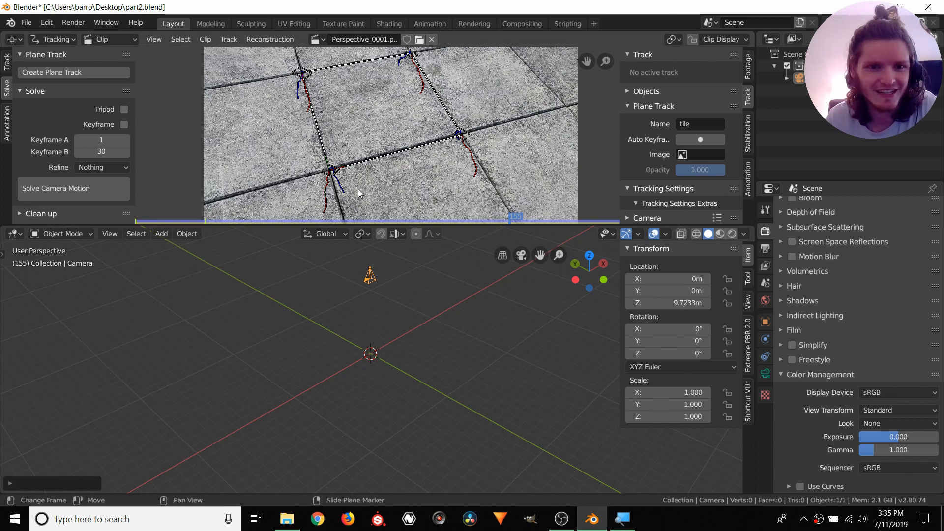
Select the four tile-corner tracks in the clip and link an empty to each of them
{"action": "left_click", "coordinate": [375, 113]}
{"action": "left_click", "coordinate": [277, 42]}
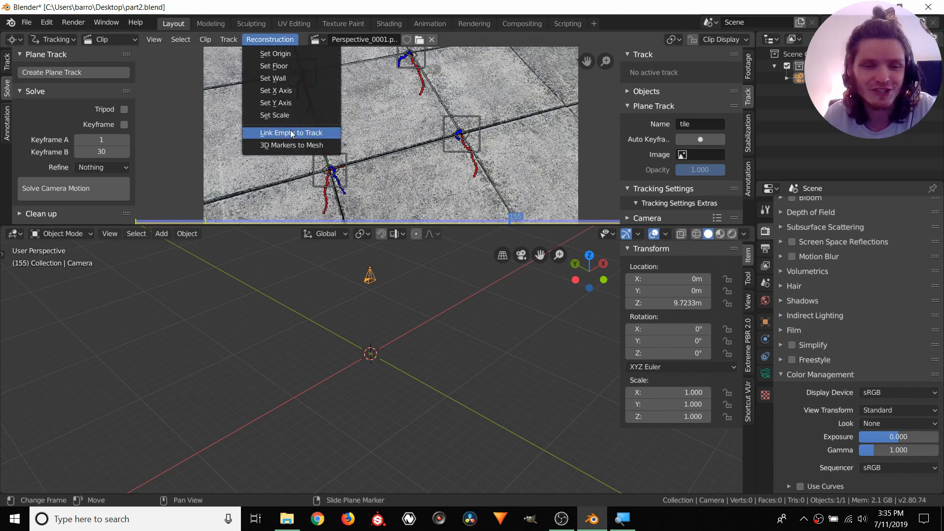
{"action": "left_click", "coordinate": [293, 135]}
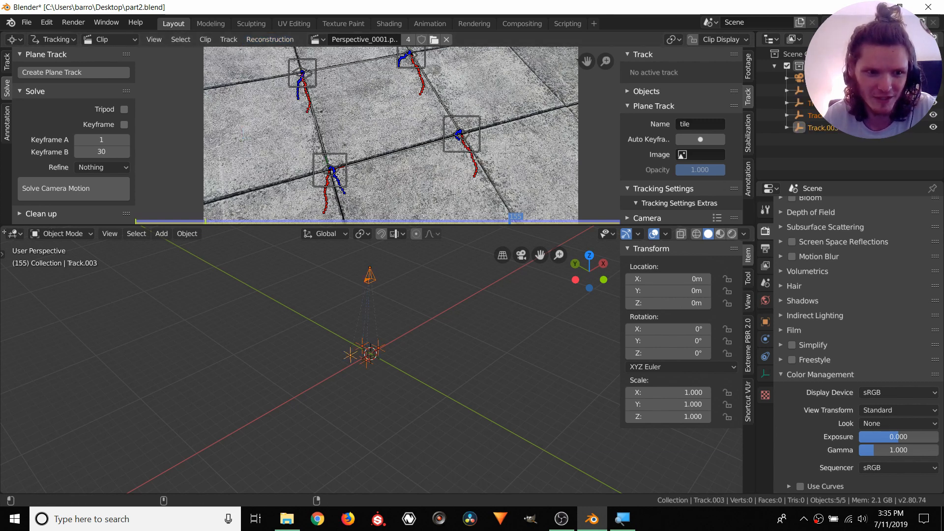
Expand the 3D Viewport over the clip editor and play the linked empties' motion through the camera
{"action": "left_click_drag", "start_coordinate": [3, 228], "coordinate": [475, 178]}
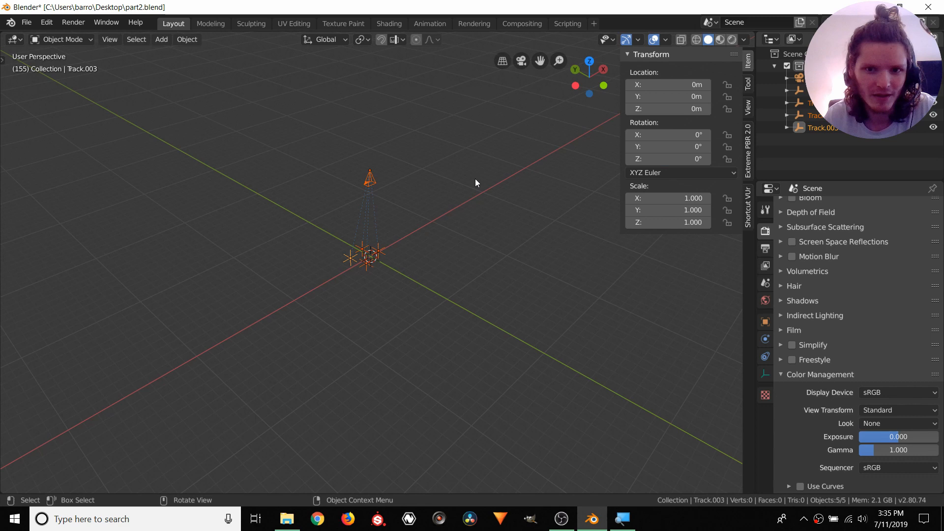
{"action": "left_click", "coordinate": [521, 66]}
{"action": "key", "text": "space"}
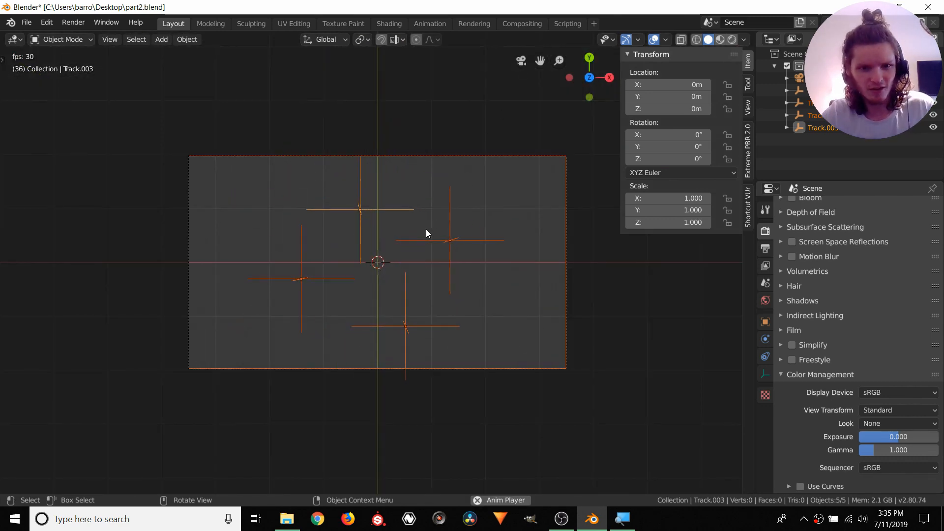
{"action": "key", "text": "space"}
Scale down the four track empties together in the camera view
{"action": "left_click_drag", "start_coordinate": [483, 187], "coordinate": [255, 347]}
{"action": "key", "text": "s"}
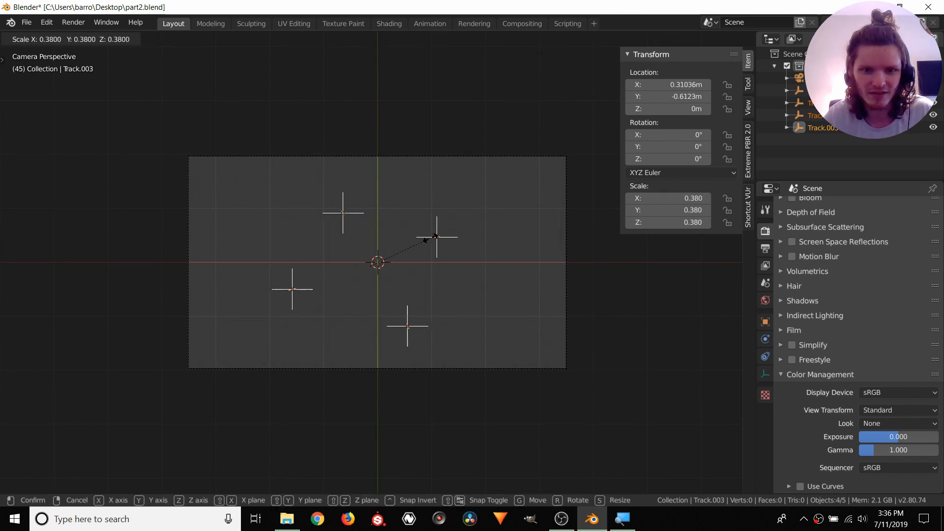
{"action": "left_click", "coordinate": [422, 238]}
Enable Background Images for the camera and add the Perspective_0001.png movie clip as the background source
{"action": "left_click", "coordinate": [568, 288]}
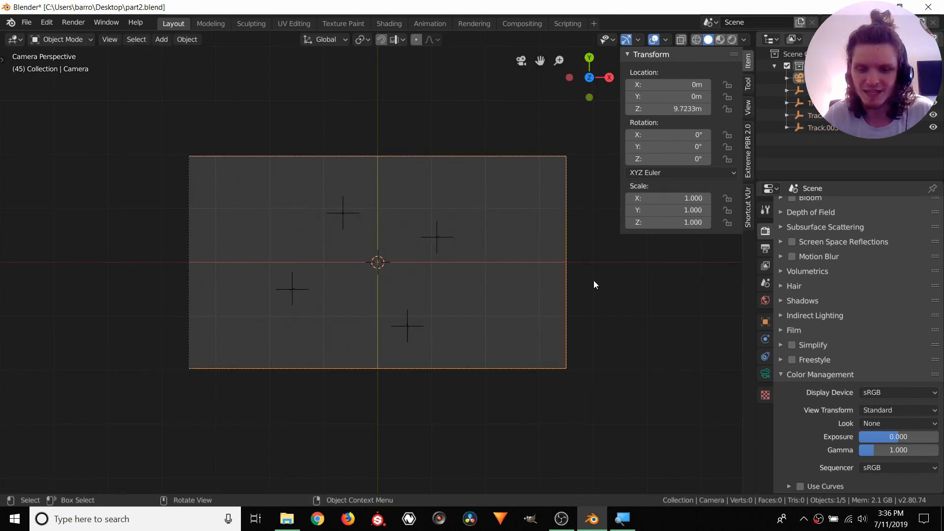
{"action": "left_click", "coordinate": [766, 373]}
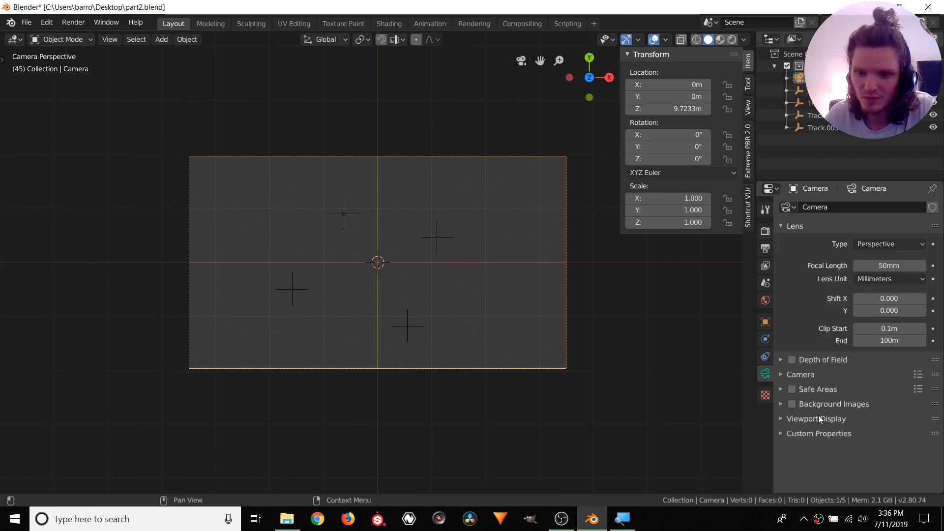
{"action": "left_click", "coordinate": [792, 403]}
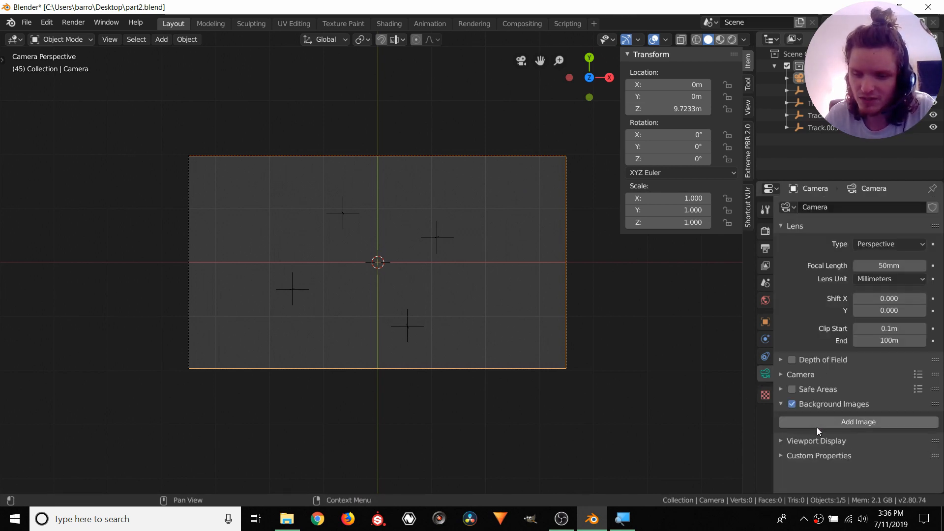
{"action": "left_click", "coordinate": [858, 421]}
{"action": "left_click", "coordinate": [916, 457]}
{"action": "scroll", "coordinate": [791, 442], "scroll_direction": "down", "scroll_amount": 3}
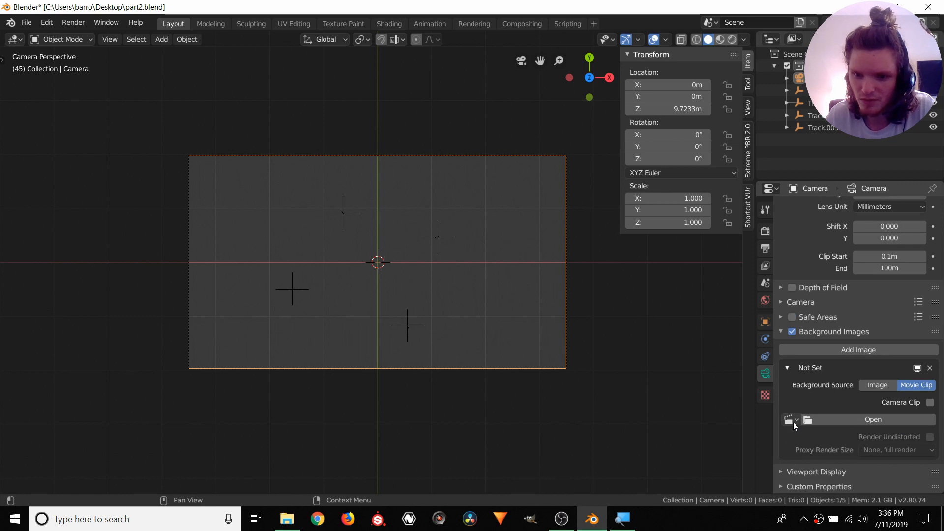
{"action": "left_click", "coordinate": [792, 421]}
{"action": "left_click", "coordinate": [691, 296]}
{"action": "scroll", "coordinate": [325, 253], "scroll_direction": "up", "scroll_amount": 1}
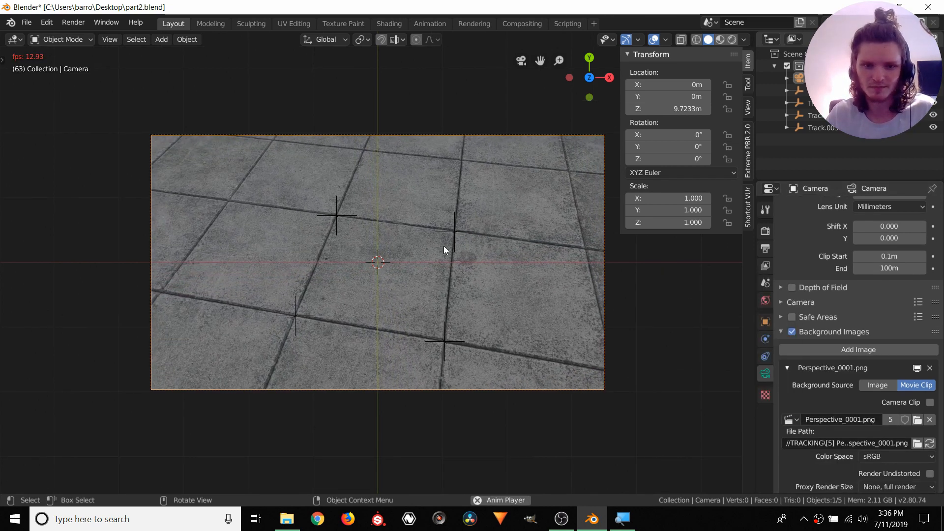
Play the background clip with the empties selected to check how they follow the tile's corners
{"action": "left_click_drag", "start_coordinate": [483, 344], "coordinate": [270, 165]}
{"action": "key", "text": "space"}
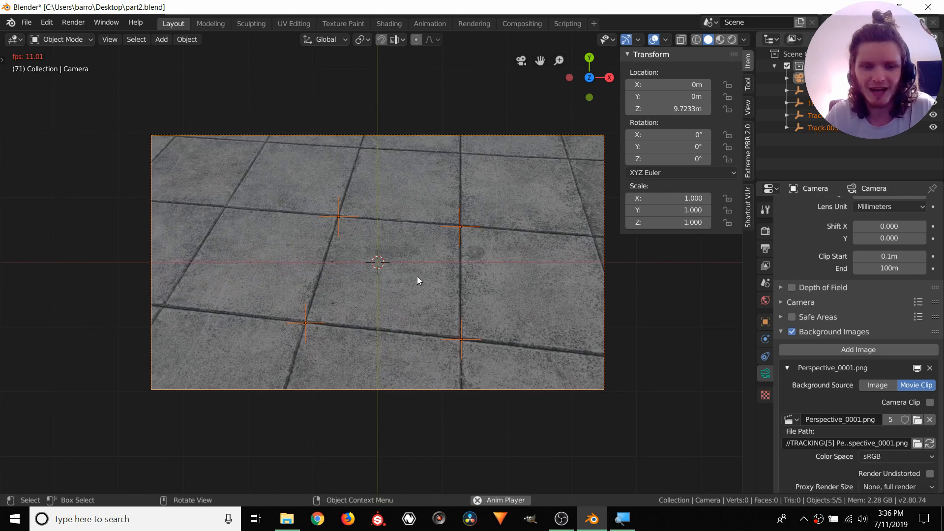
{"action": "key", "text": "space"}
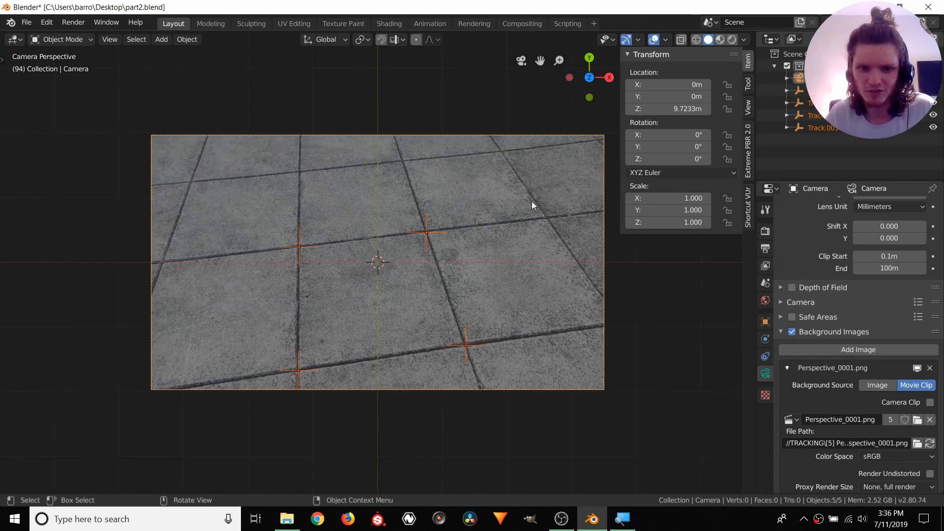
Try scaling the empties while the camera is also selected, and undo the scaling
{"action": "key", "text": "s"}
{"action": "left_click", "coordinate": [482, 228]}
{"action": "key", "text": "ctrl+z"}
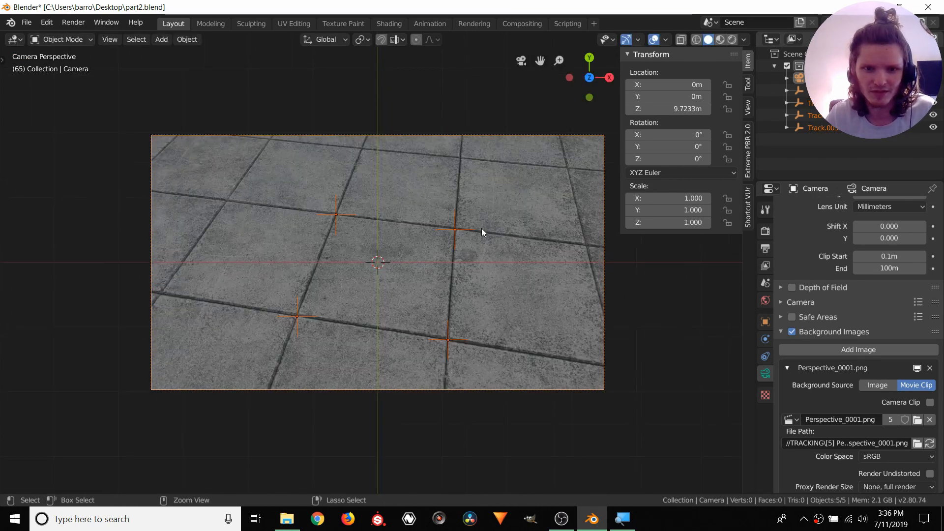
Select only the four track empties, without the camera, and scale them down further in the camera view
{"action": "left_click", "coordinate": [604, 253]}
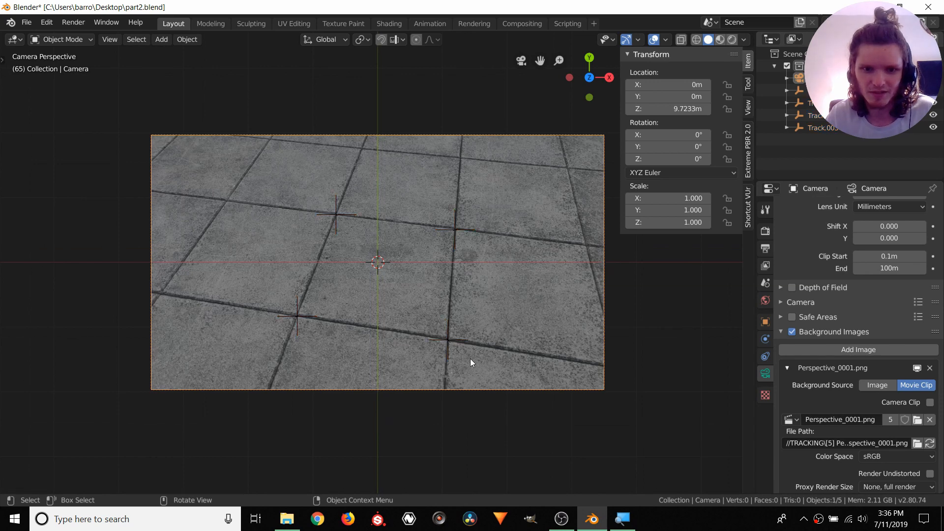
{"action": "left_click", "coordinate": [477, 347]}
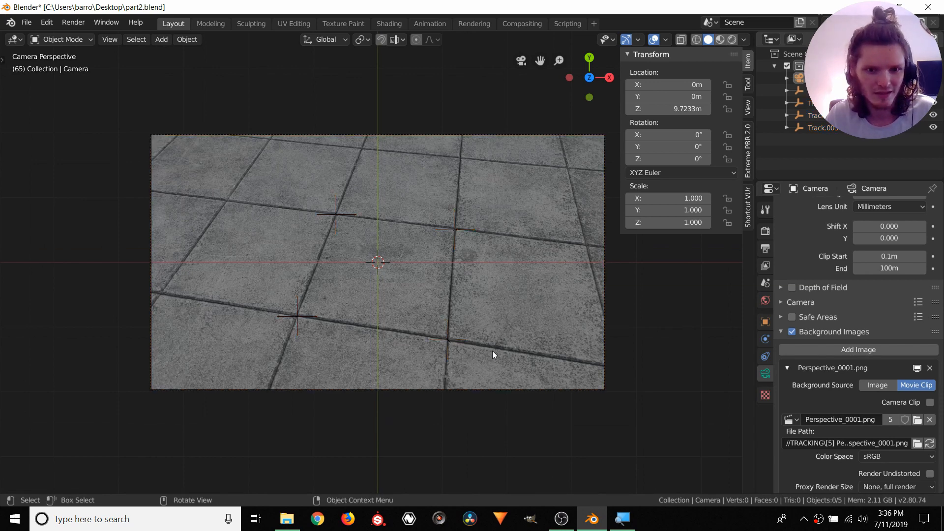
{"action": "key", "text": "b"}
{"action": "left_click_drag", "start_coordinate": [493, 351], "coordinate": [255, 156]}
{"action": "middle_click_drag", "start_coordinate": [506, 197], "coordinate": [506, 303]}
{"action": "left_click_drag", "start_coordinate": [541, 351], "coordinate": [236, 167]}
{"action": "scroll", "coordinate": [249, 211], "scroll_direction": "down", "scroll_amount": 5}
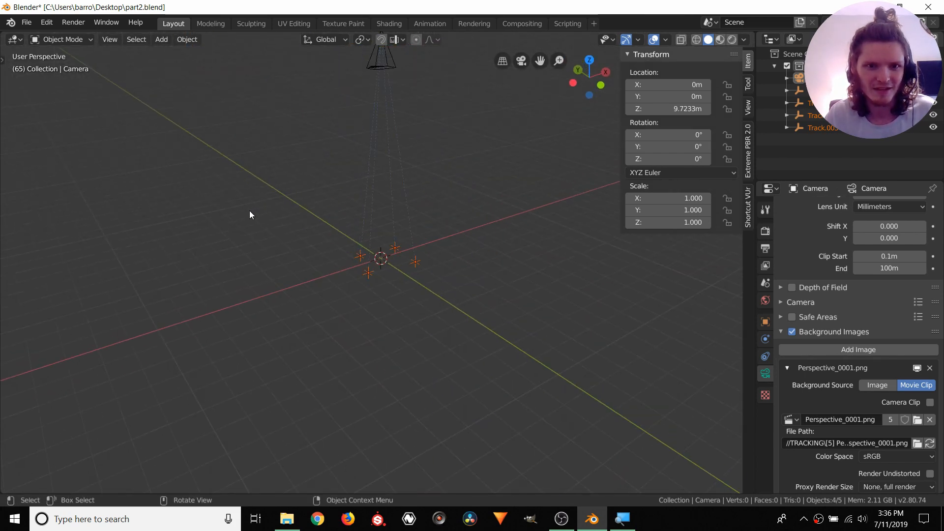
{"action": "left_click", "coordinate": [521, 60]}
{"action": "key", "text": "s"}
{"action": "left_click", "coordinate": [480, 223]}
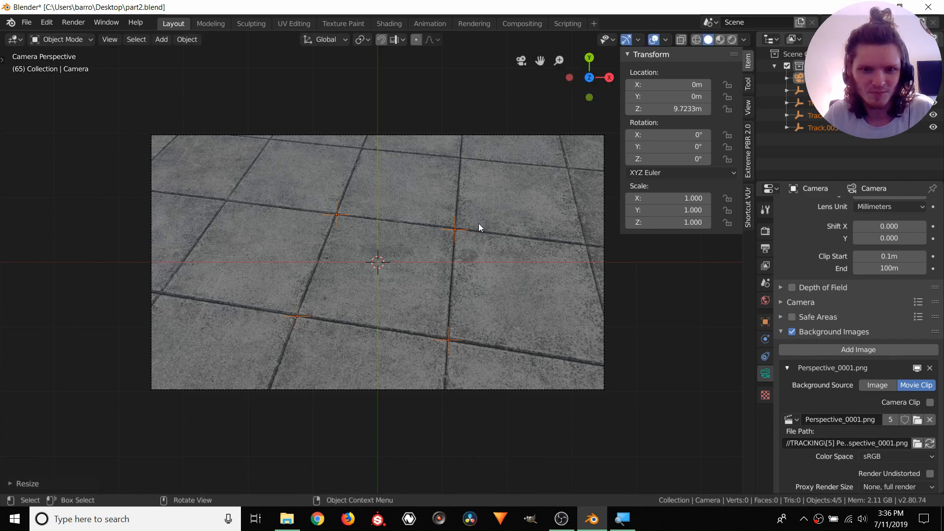
Play the clip to check the resized empties against the tile's corners, and return to frame 1
{"action": "key", "text": "space"}
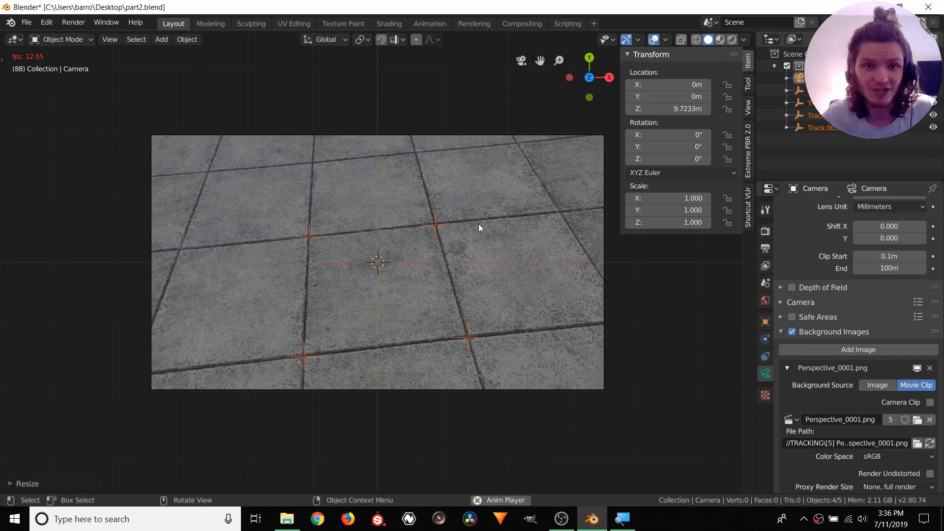
{"action": "key", "text": "space"}
{"action": "key", "text": "shift+Left"}
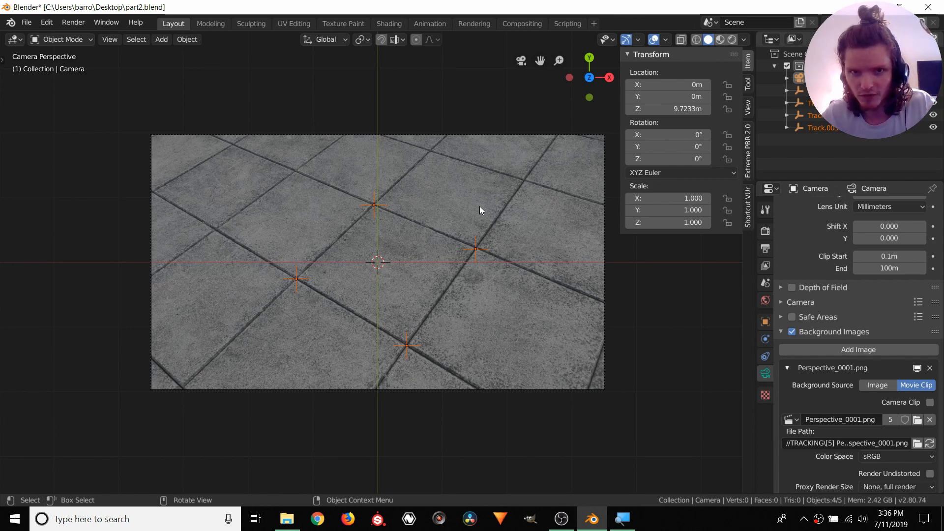
Add a mesh plane at the scene origin, between the four track empties
{"action": "key", "text": "shift+a"}
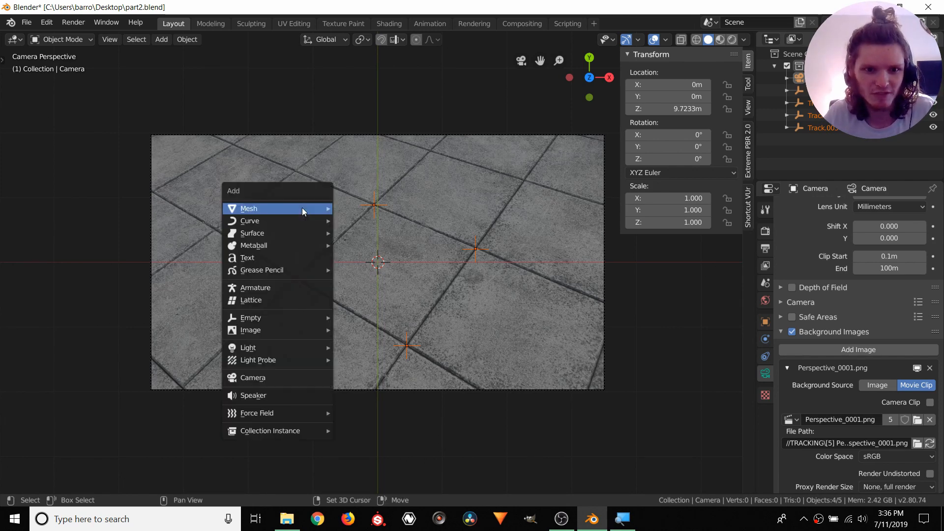
{"action": "mouse_move", "coordinate": [302, 208]}
{"action": "left_click", "coordinate": [357, 211]}
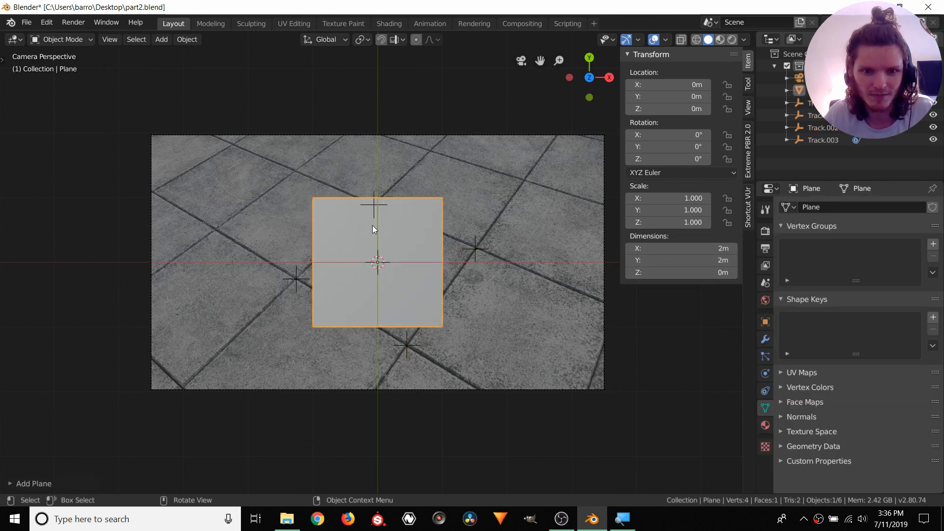
{"action": "scroll", "coordinate": [445, 255], "scroll_direction": "up", "scroll_amount": 2}
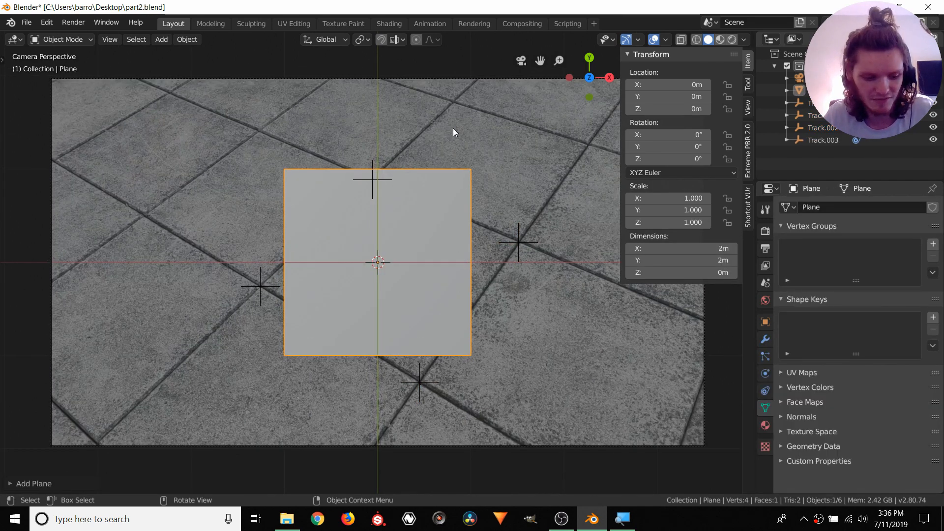
Rotate the plane to about -31.8° on Z, scale it to about 0.6 and position it inside the tile between the four empties
{"action": "key", "text": "r"}
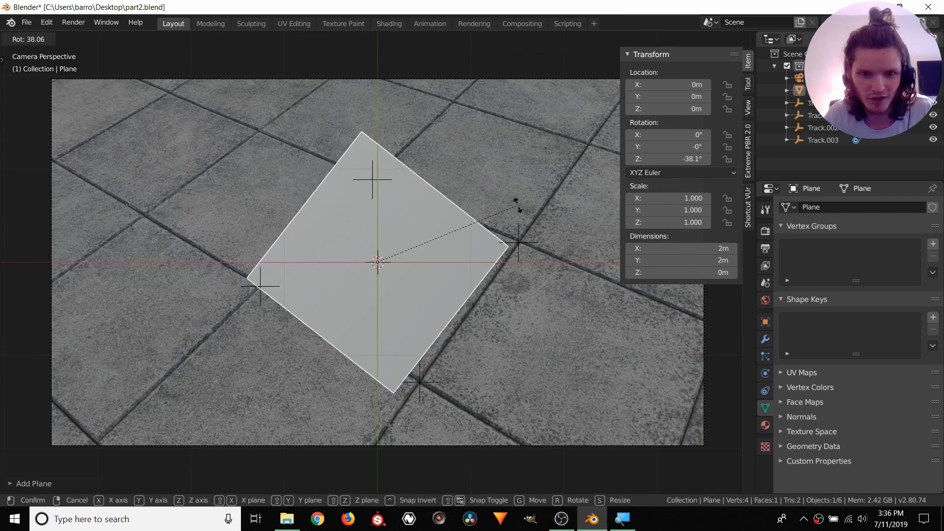
{"action": "left_click", "coordinate": [511, 193]}
{"action": "key", "text": "s"}
{"action": "left_click", "coordinate": [455, 217]}
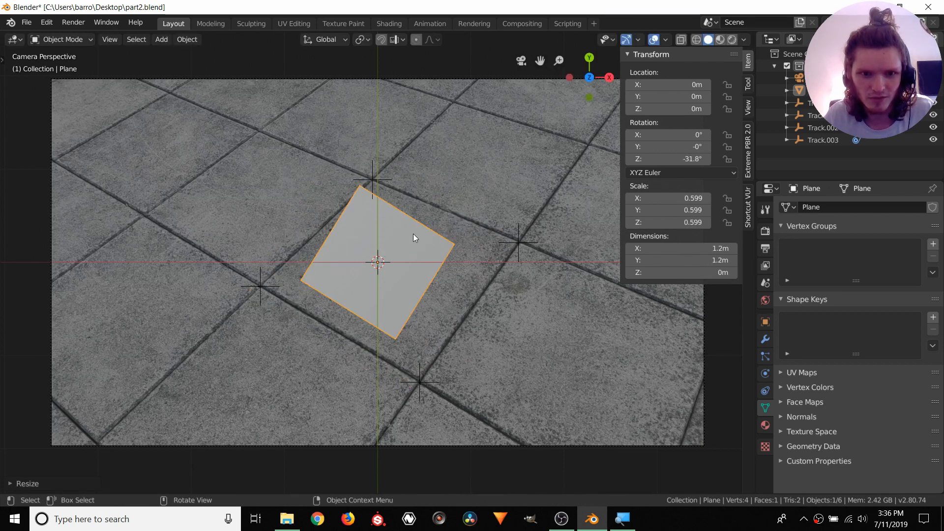
{"action": "key", "text": "g"}
{"action": "left_click", "coordinate": [394, 245]}
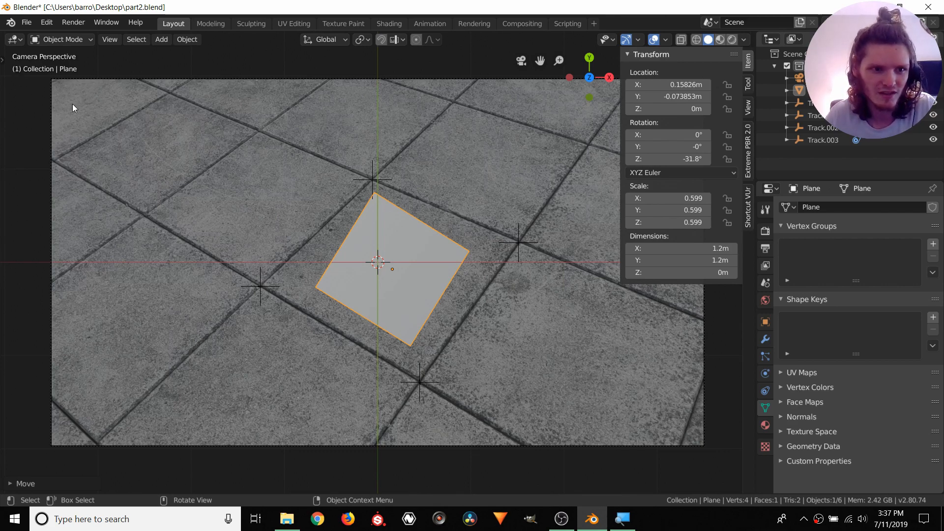
{"action": "key", "text": "shift+Right"}
{"action": "key", "text": "shift+Left"}
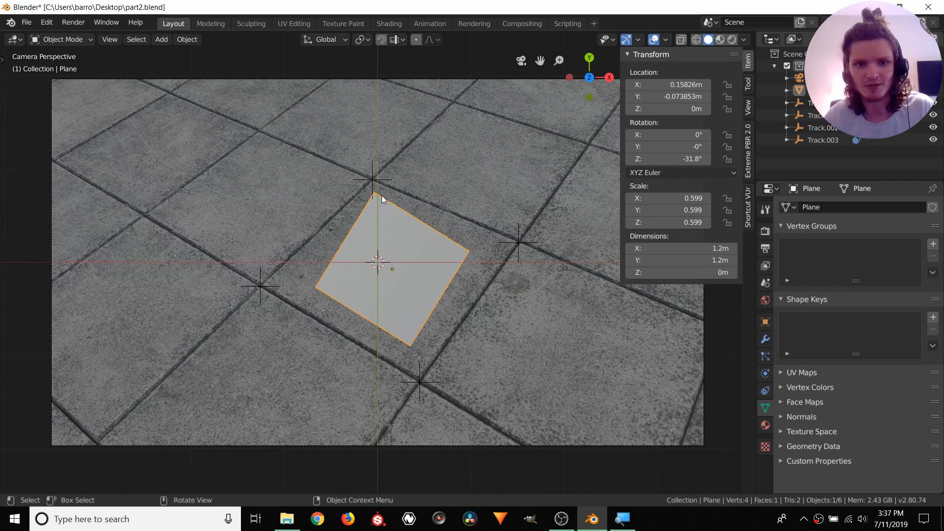
Snap the 3D cursor to the track empty at the tile's upper corner
{"action": "left_click", "coordinate": [373, 181]}
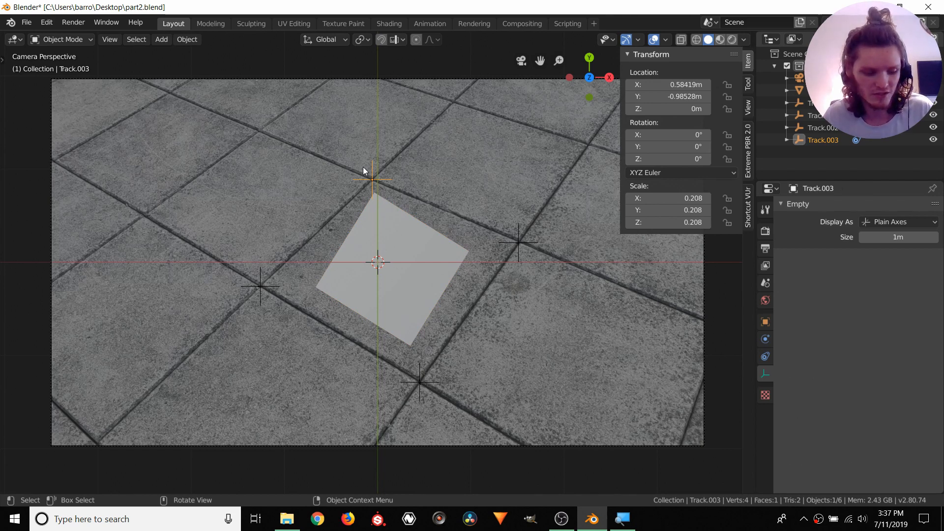
{"action": "key", "text": "shift+s"}
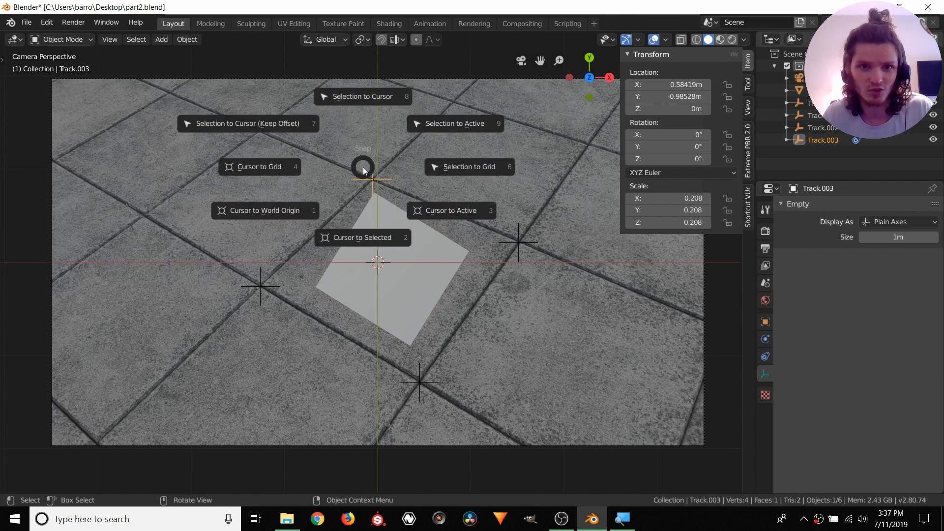
{"action": "left_click", "coordinate": [376, 229]}
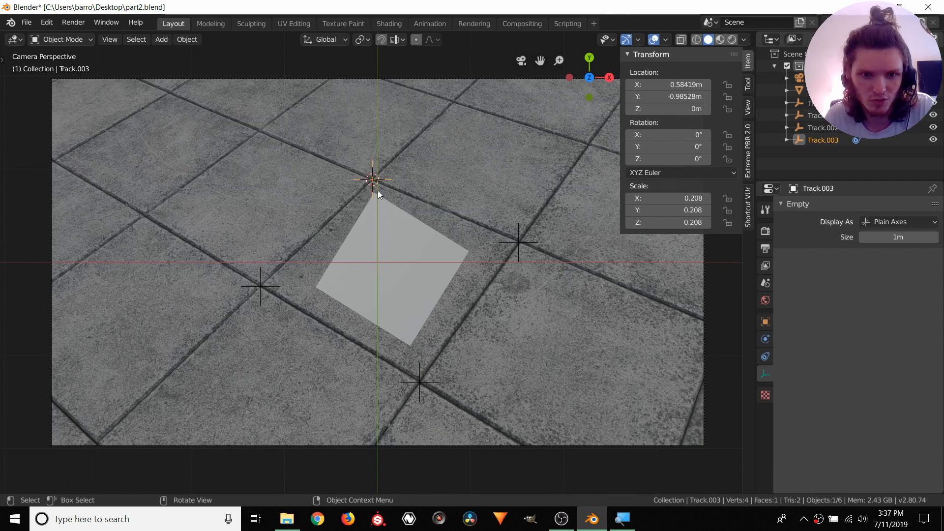
Edit the plane's mesh and snap its upper corner vertex to the 3D cursor, returning to Object Mode
{"action": "left_click", "coordinate": [405, 235]}
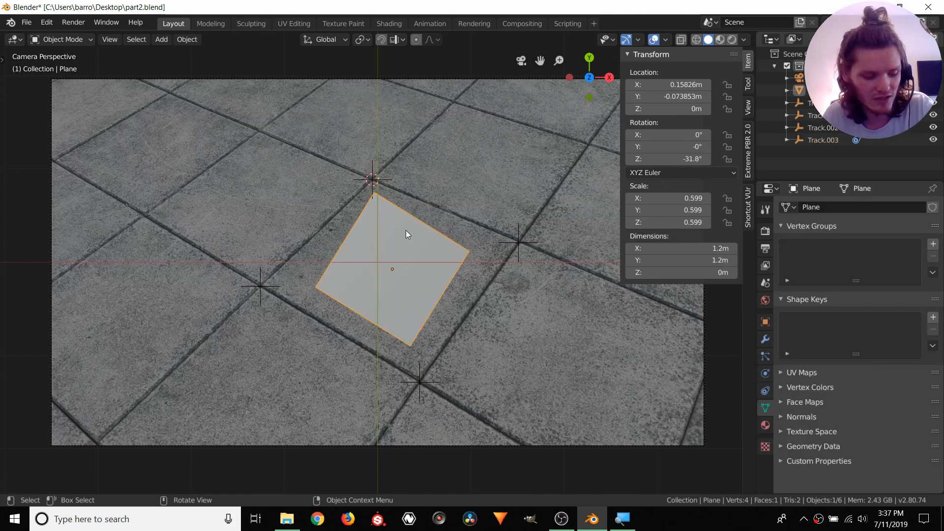
{"action": "key", "text": "Tab"}
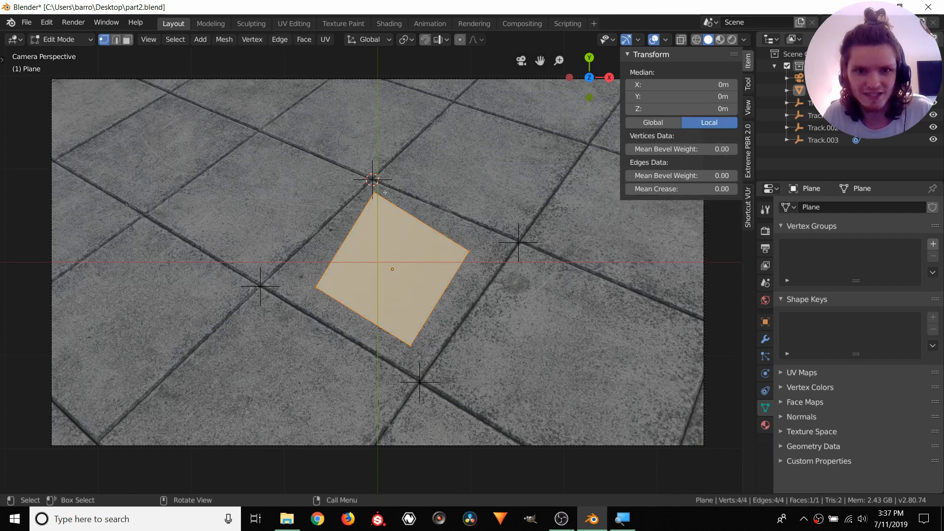
{"action": "left_click", "coordinate": [374, 191]}
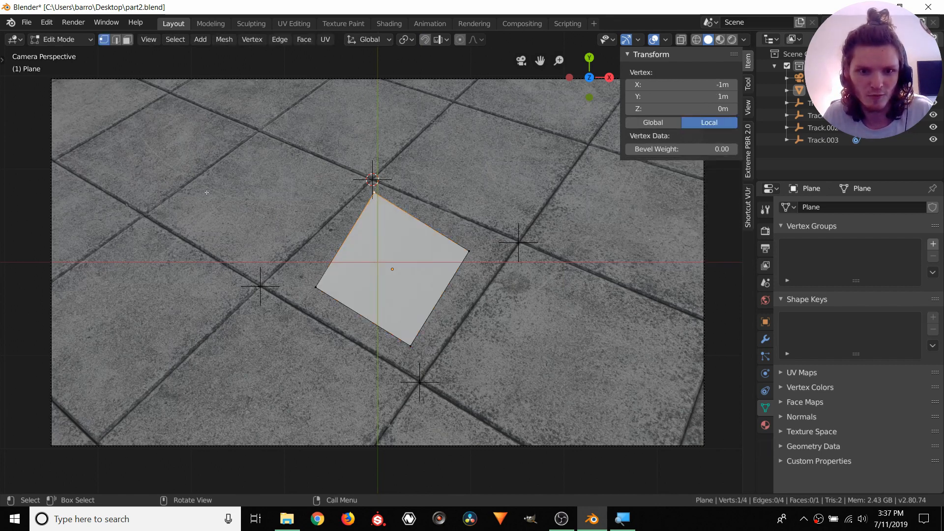
{"action": "key", "text": "shift+s"}
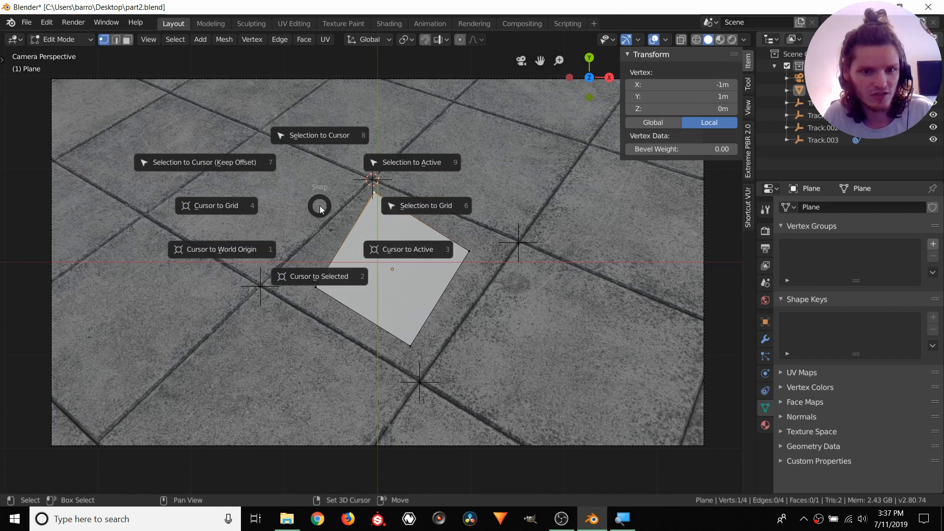
{"action": "left_click", "coordinate": [317, 140]}
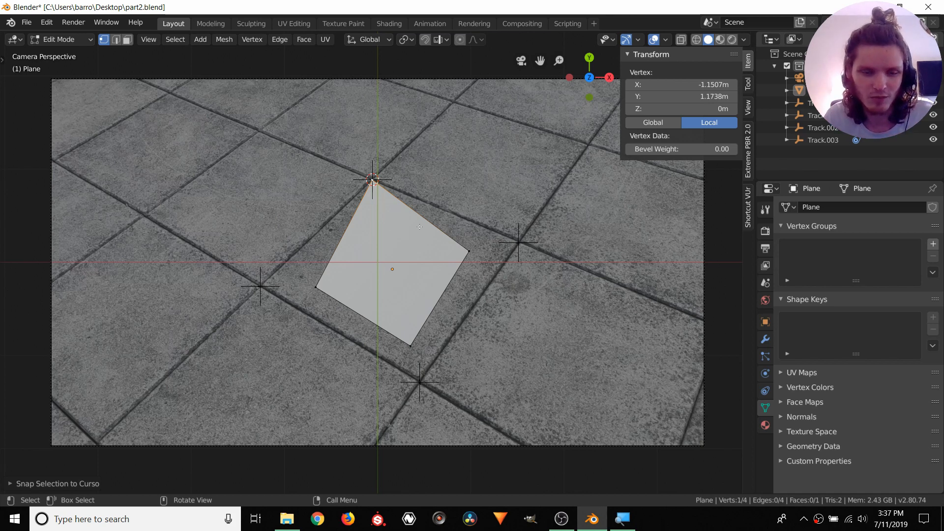
{"action": "key", "text": "Tab"}
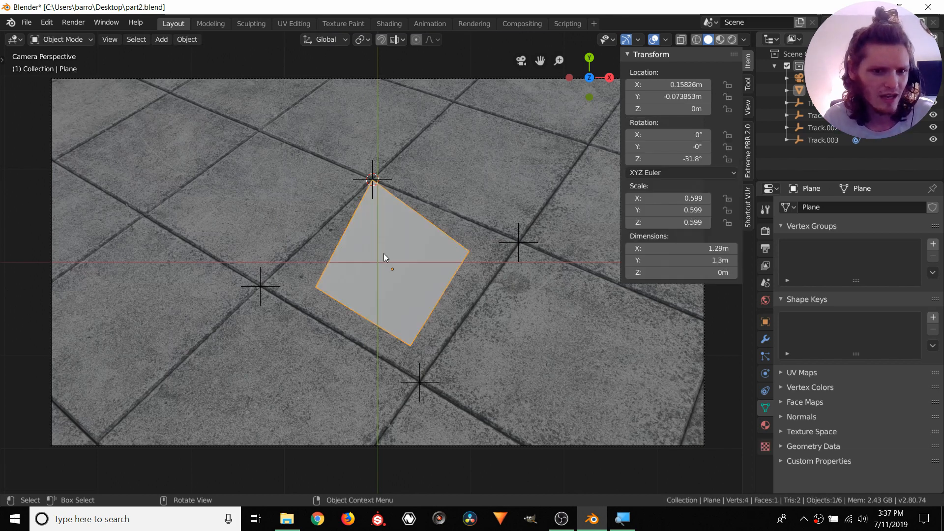
Enable snapping with Vertex as the snap target, keeping the plane selected
{"action": "left_click", "coordinate": [262, 287]}
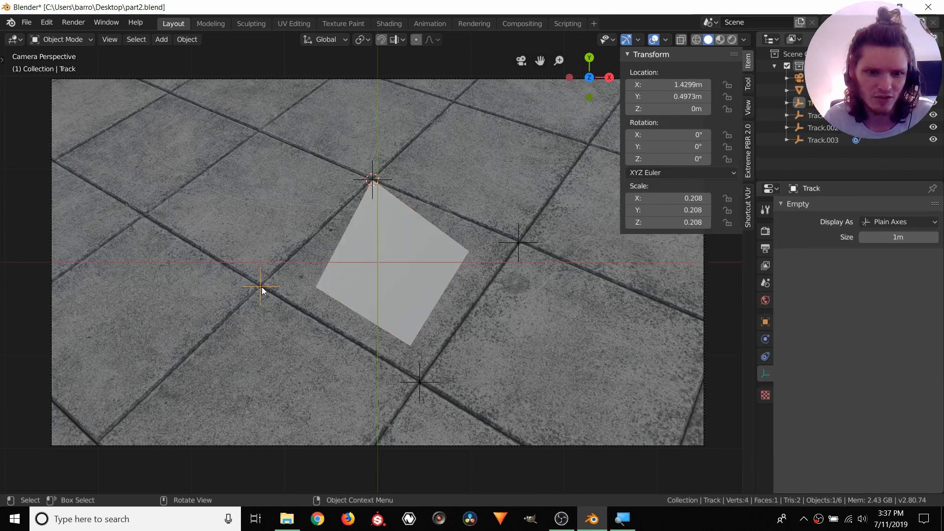
{"action": "left_click", "coordinate": [340, 291]}
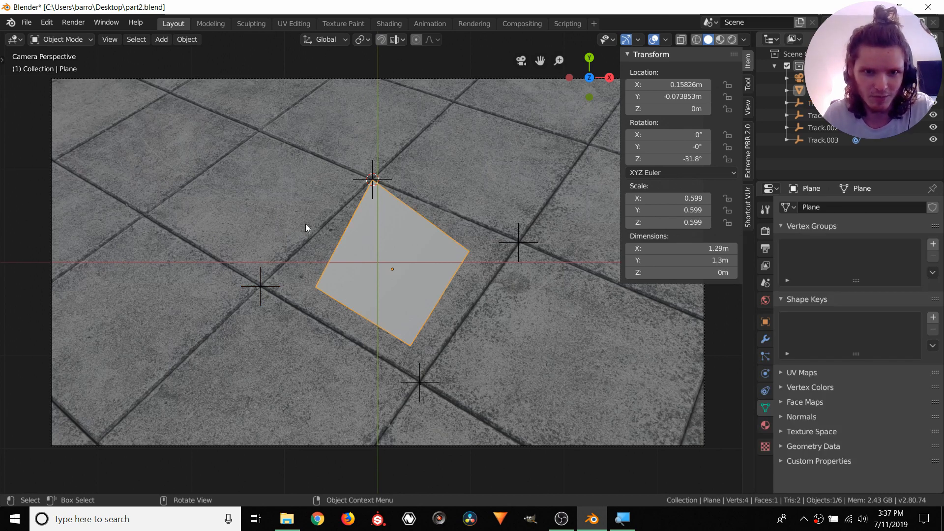
{"action": "left_click", "coordinate": [381, 40]}
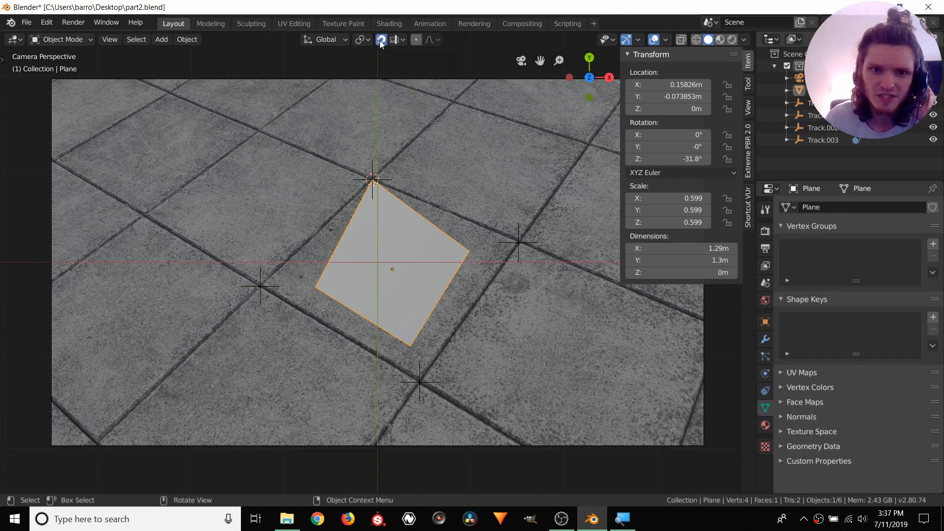
{"action": "left_click", "coordinate": [397, 39]}
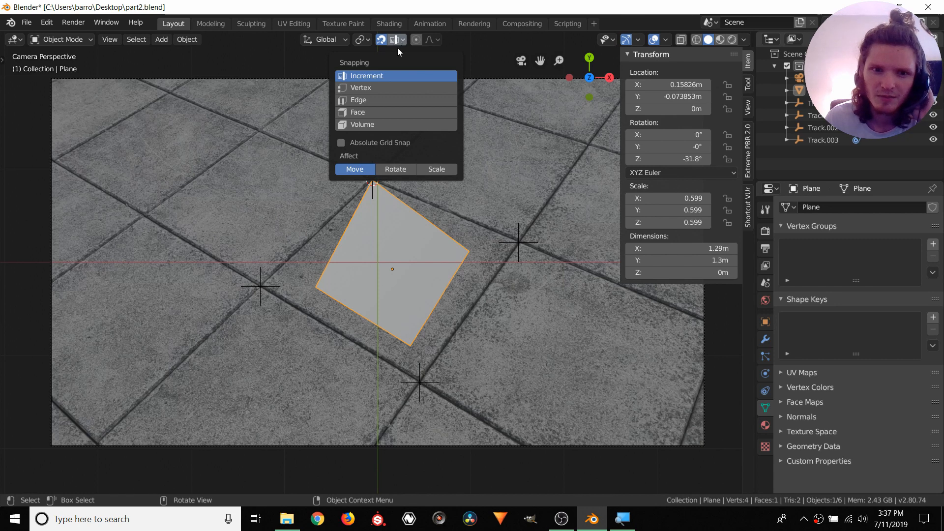
{"action": "left_click", "coordinate": [376, 87]}
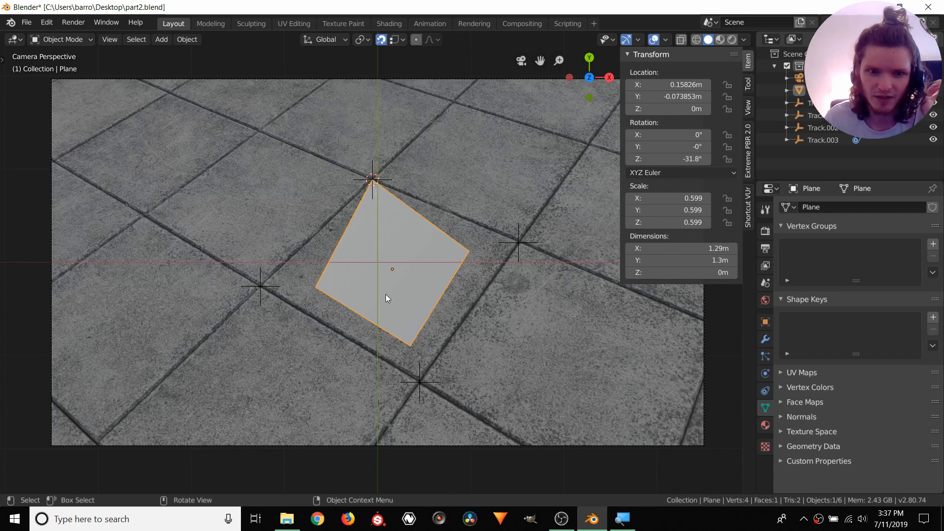
In Edit Mode, move the plane's left corner vertex so it snaps onto the tile's left track empty
{"action": "key", "text": "Tab"}
{"action": "left_click", "coordinate": [317, 282]}
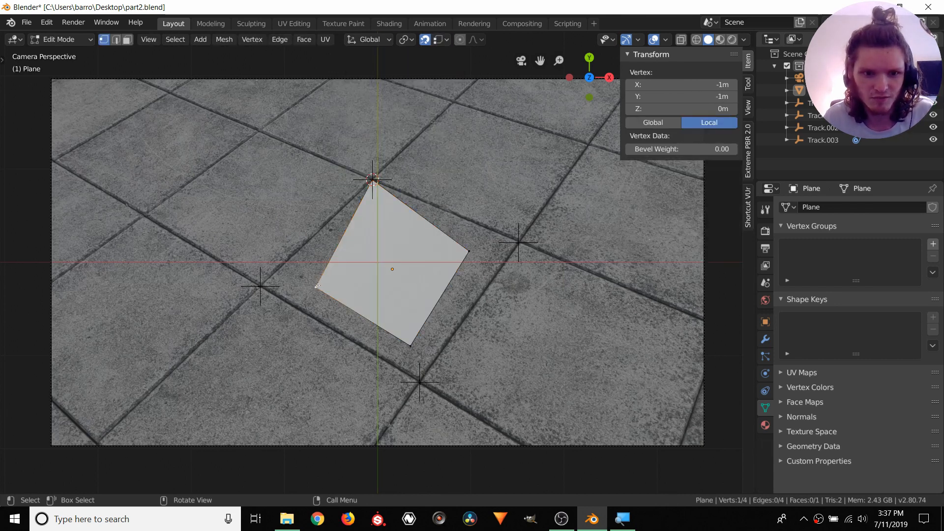
{"action": "key", "text": "g"}
{"action": "left_click", "coordinate": [265, 286]}
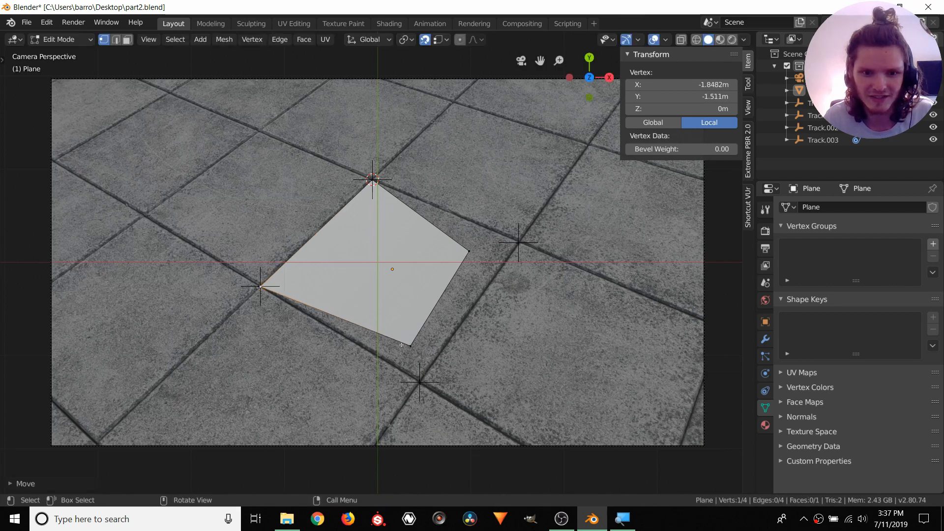
Snap the plane's lower and right corner vertices onto their matching track empties and return to Object Mode
{"action": "left_click", "coordinate": [404, 287]}
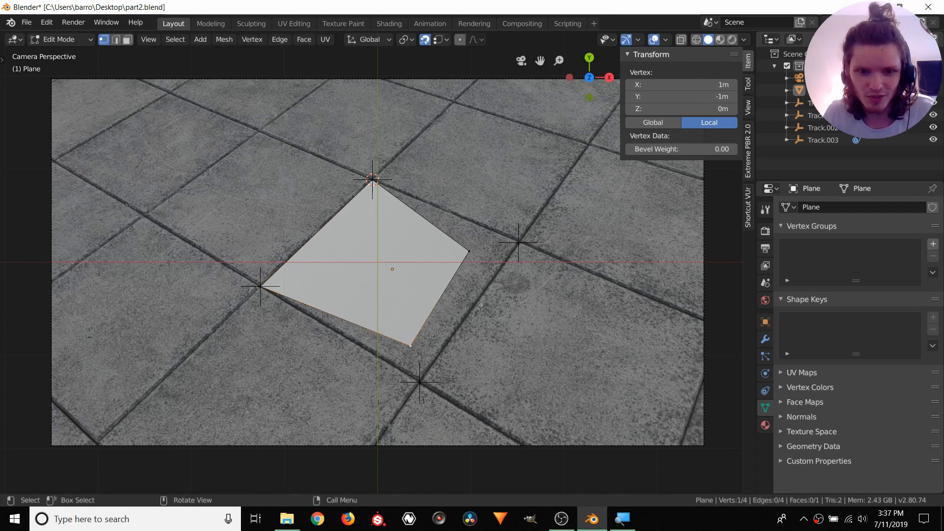
{"action": "key", "text": "g"}
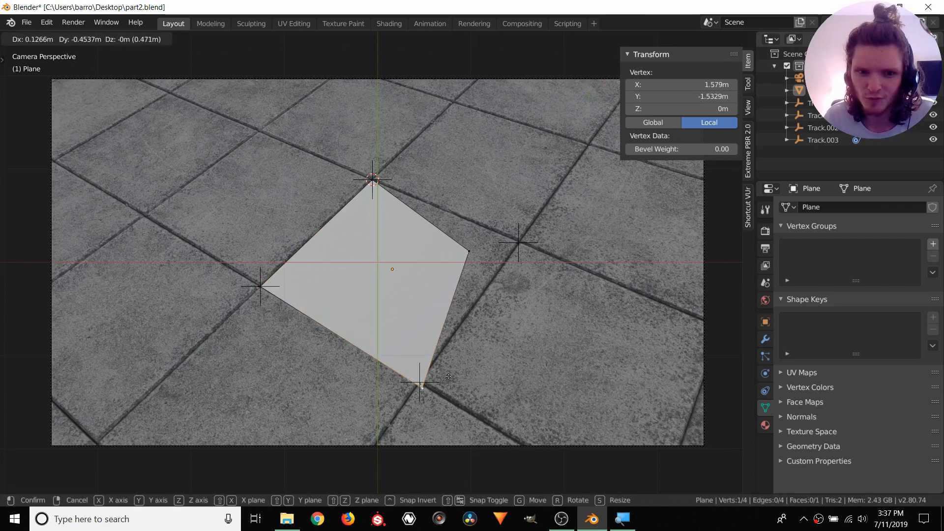
{"action": "left_click", "coordinate": [442, 370]}
{"action": "left_click", "coordinate": [469, 251]}
{"action": "key", "text": "g"}
{"action": "left_click", "coordinate": [473, 249]}
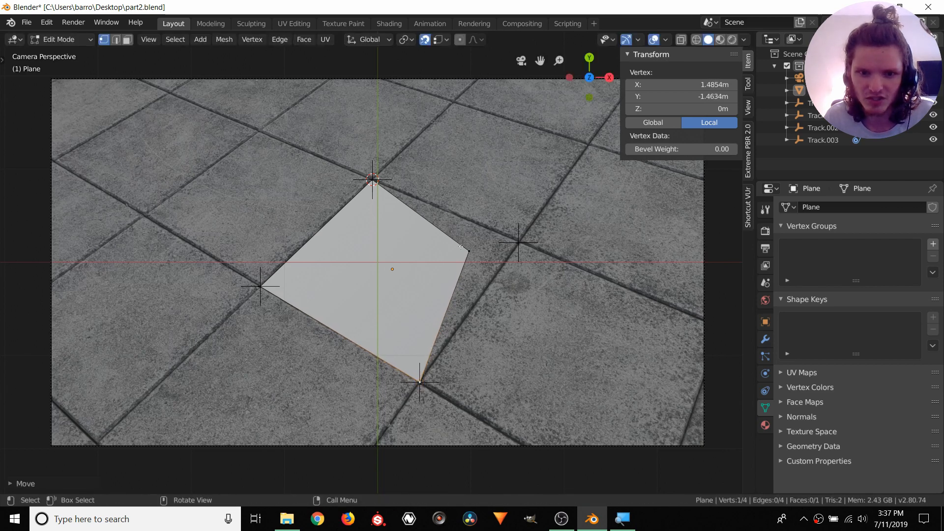
{"action": "key", "text": "g"}
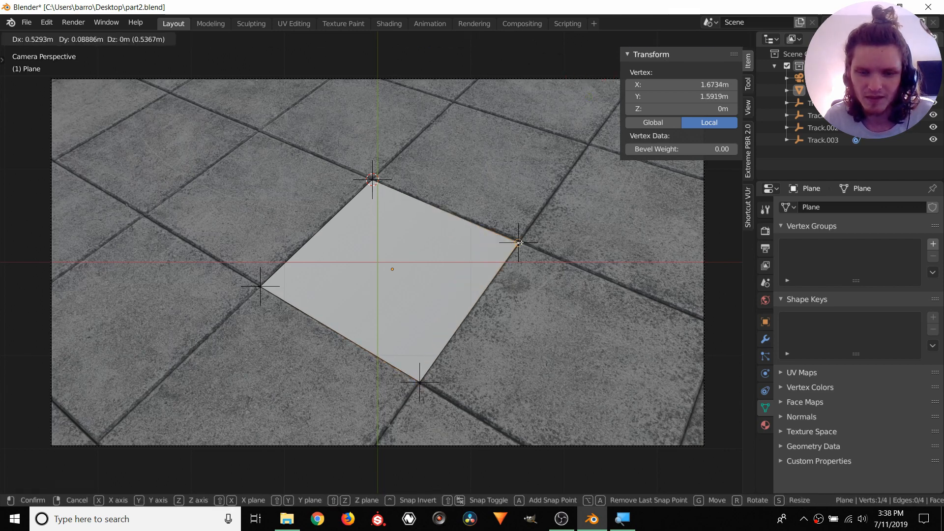
{"action": "left_click", "coordinate": [438, 238]}
{"action": "key", "text": "Tab"}
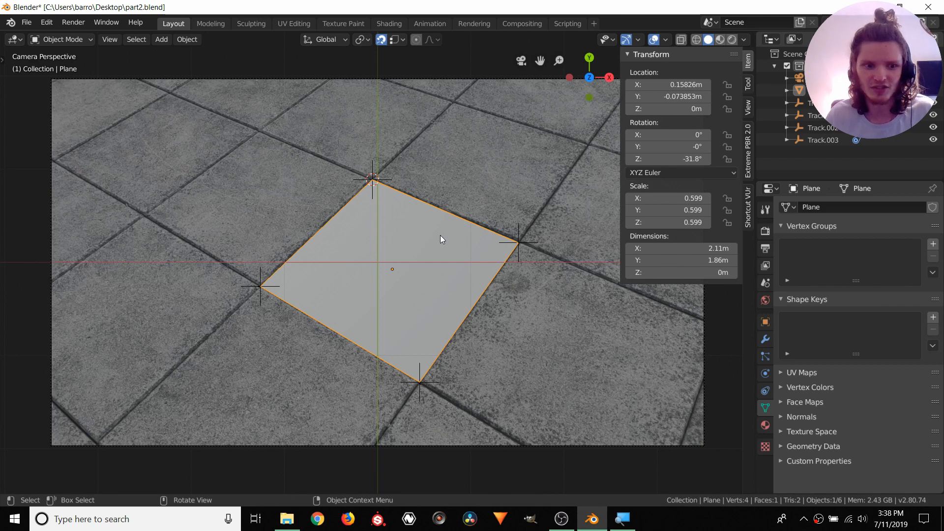
Play the clip to check whether the plane's corners follow the track empties, and return to frame 1
{"action": "key", "text": "space"}
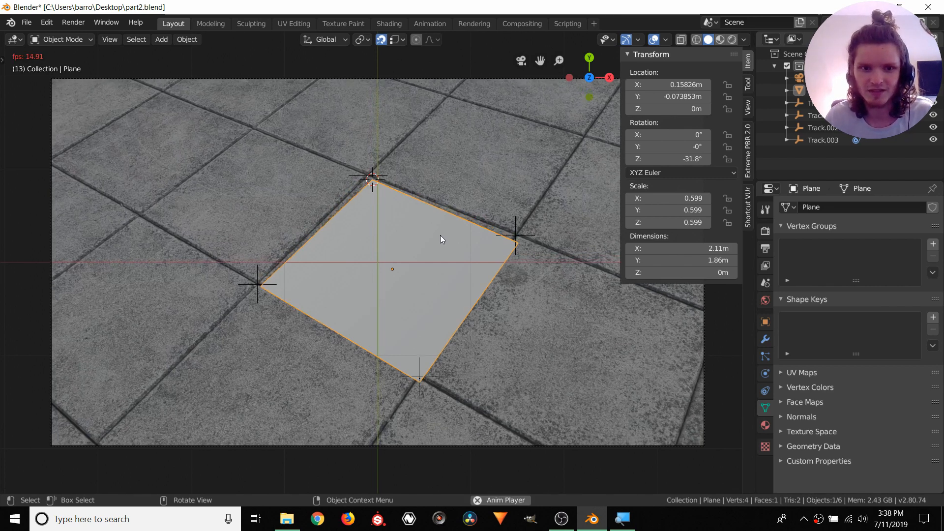
{"action": "key", "text": "space"}
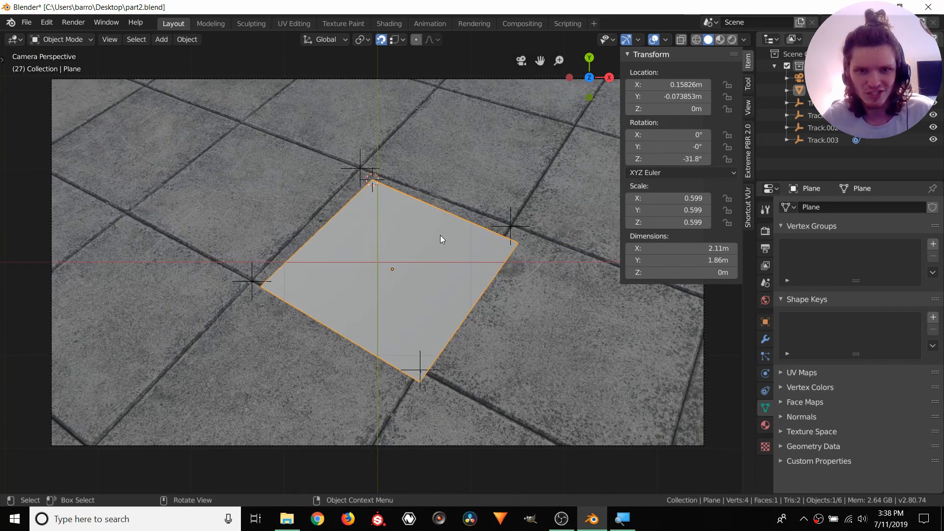
{"action": "key", "text": "shift+Left"}
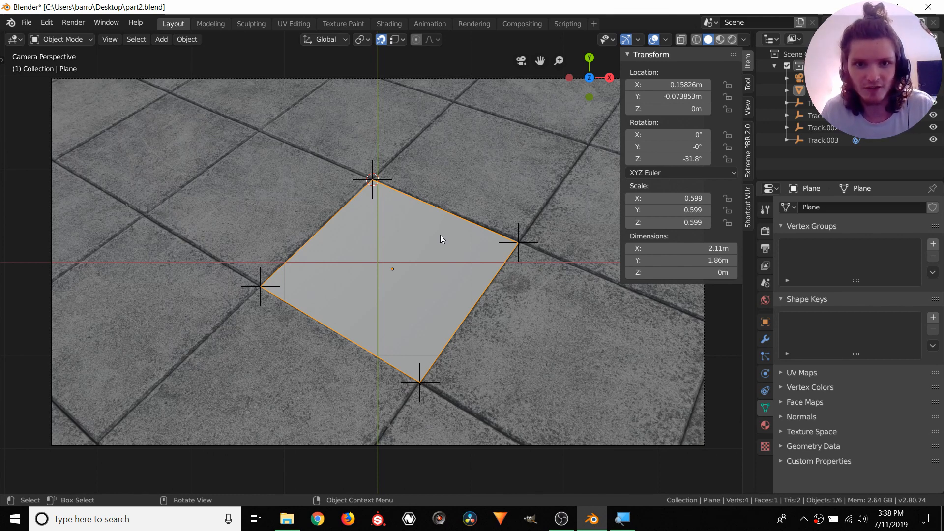
Inspect the plane, track empties and camera from outside the camera view, and go back to the camera view
{"action": "middle_click_drag", "start_coordinate": [411, 229], "coordinate": [432, 264]}
{"action": "middle_click_drag", "start_coordinate": [426, 237], "coordinate": [407, 299]}
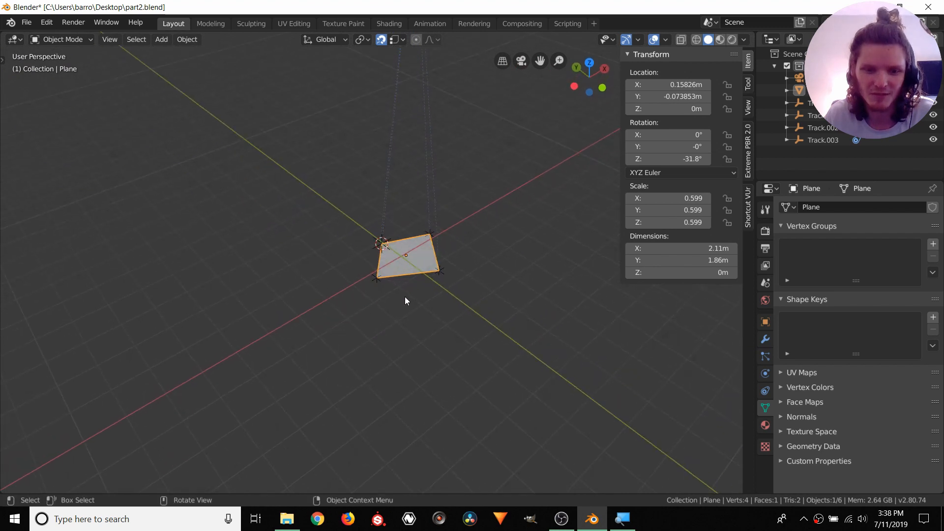
{"action": "scroll", "coordinate": [411, 276], "scroll_direction": "down", "scroll_amount": 4}
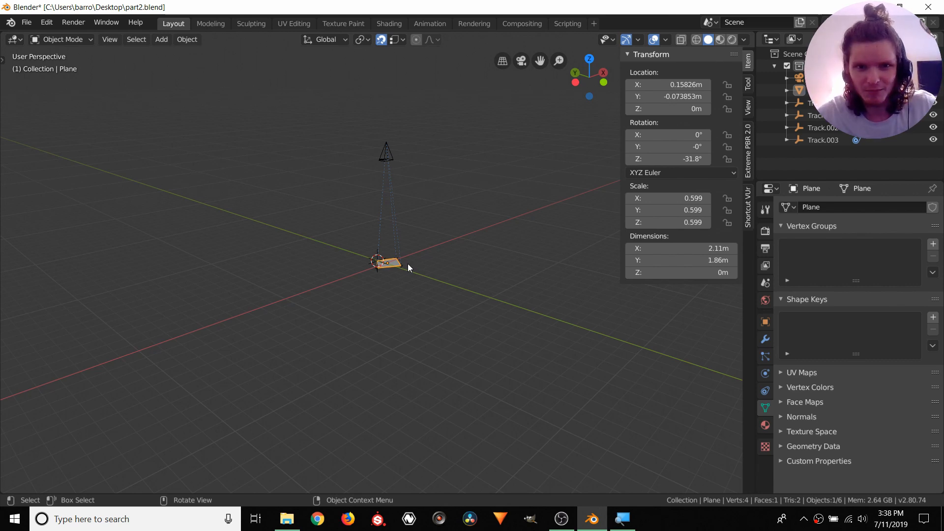
{"action": "left_click", "coordinate": [525, 61]}
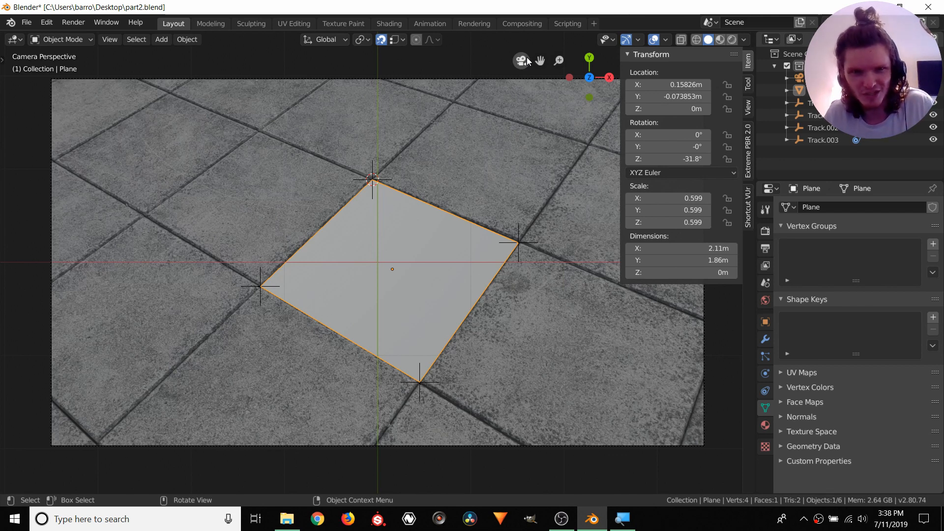
Outside the camera view, enter Edit Mode on the plane and select its left corner vertex at the track empty
{"action": "middle_click_drag", "start_coordinate": [349, 184], "coordinate": [390, 181]}
{"action": "scroll", "coordinate": [391, 207], "scroll_direction": "up", "scroll_amount": 4}
{"action": "middle_click_drag", "start_coordinate": [360, 266], "coordinate": [340, 229]}
{"action": "scroll", "coordinate": [310, 304], "scroll_direction": "up", "scroll_amount": 2}
{"action": "key", "text": "Tab"}
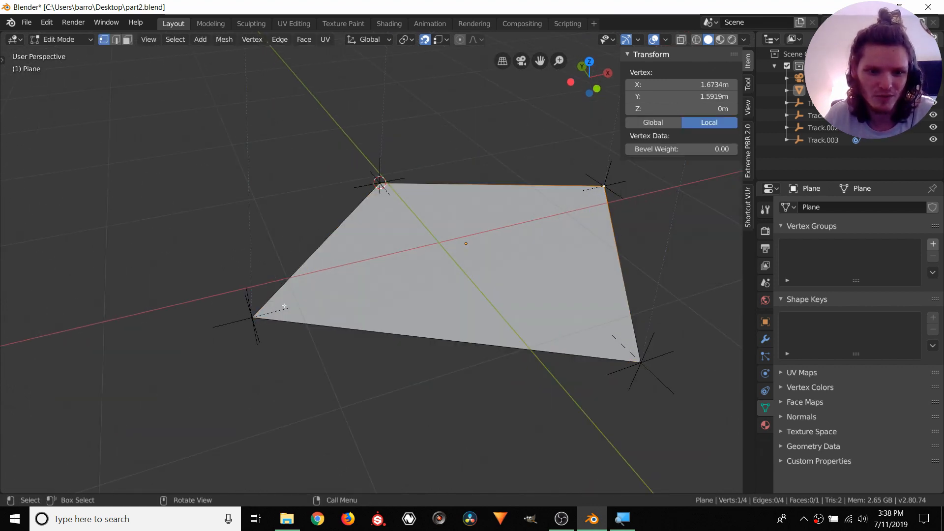
{"action": "left_click", "coordinate": [257, 316]}
{"action": "middle_click_drag", "start_coordinate": [246, 300], "coordinate": [354, 283], "text": "shift"}
{"action": "scroll", "coordinate": [370, 300], "scroll_direction": "up", "scroll_amount": 1}
{"action": "scroll", "coordinate": [370, 300], "scroll_direction": "up", "scroll_amount": 1}
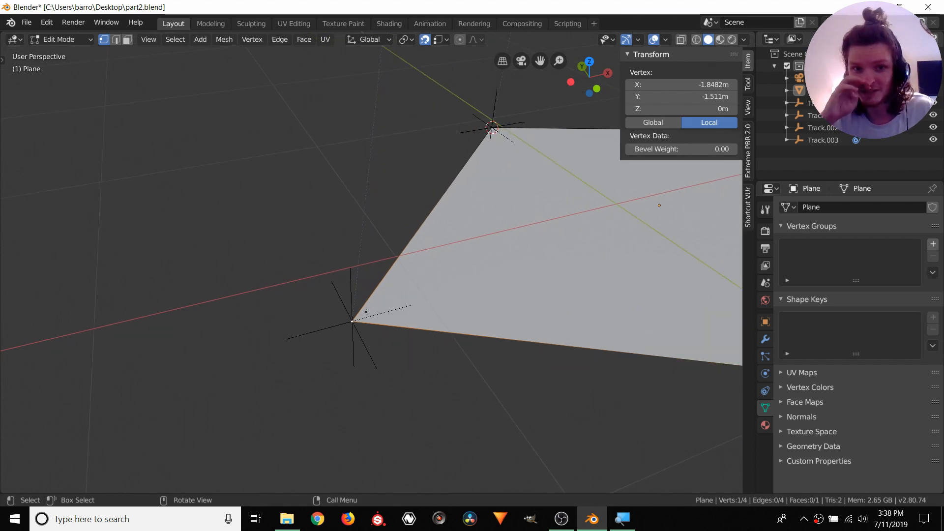
Try adding the track empty at that corner to the vertex selection, and undo the attempt
{"action": "left_click", "coordinate": [330, 325], "text": "ctrl"}
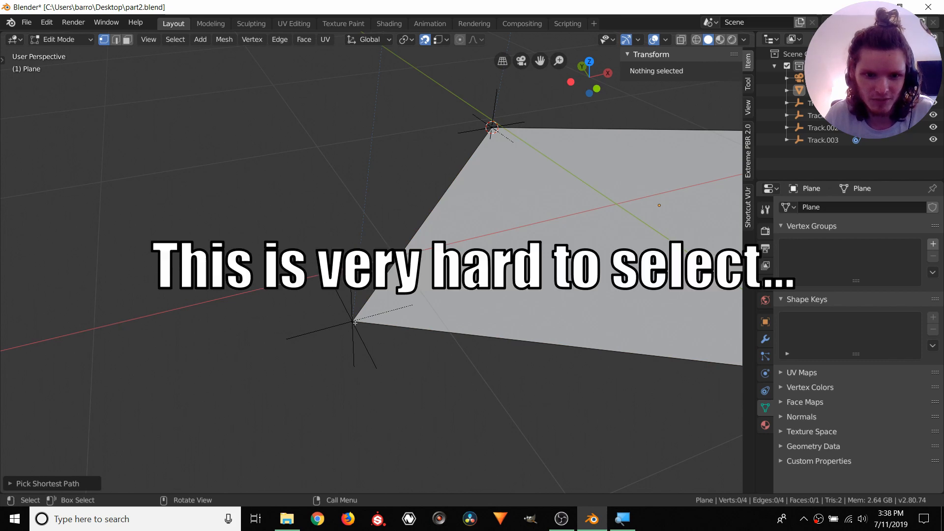
{"action": "key", "text": "ctrl+z"}
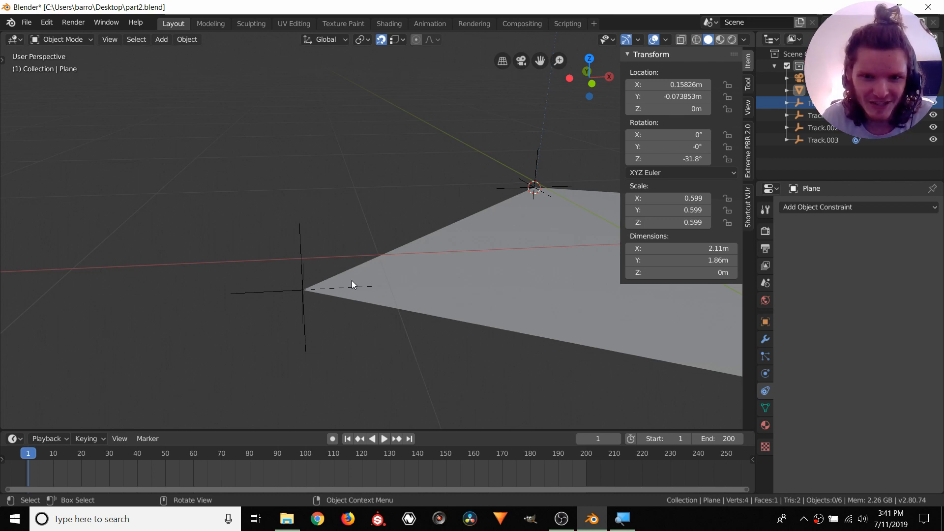
In Edit Mode on the plane, hook its left corner vertex to the track empty at that corner with Hook to Selected Object
{"action": "scroll", "coordinate": [344, 290], "scroll_direction": "up", "scroll_amount": 3}
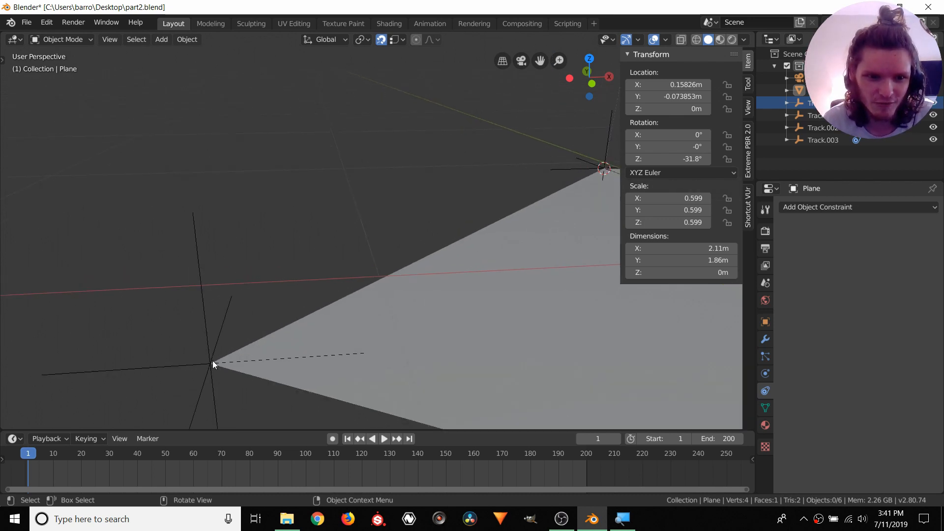
{"action": "left_click", "coordinate": [286, 366]}
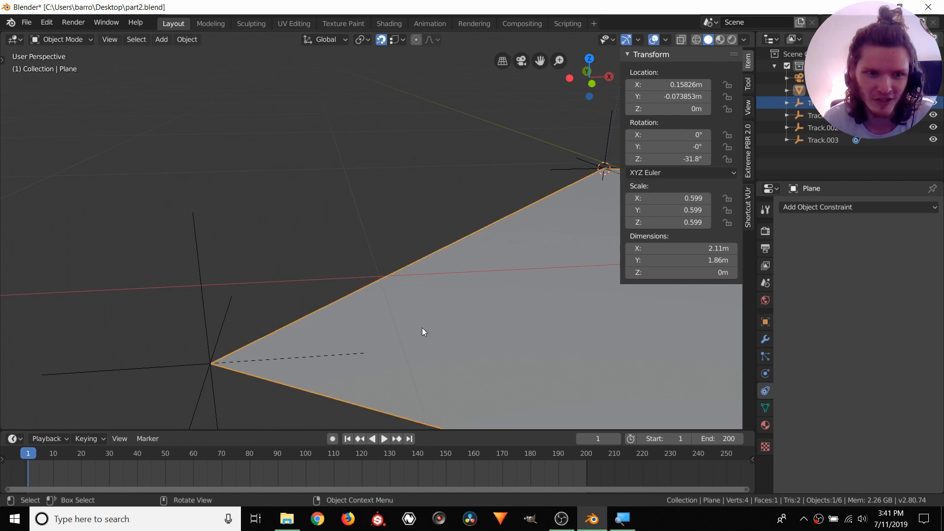
{"action": "key", "text": "Tab"}
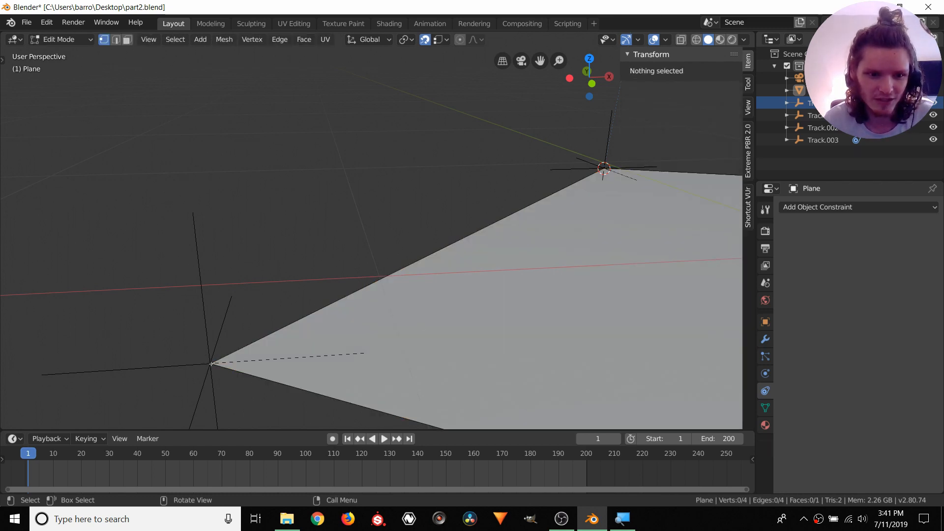
{"action": "left_click", "coordinate": [209, 363]}
{"action": "middle_click_drag", "start_coordinate": [191, 354], "coordinate": [180, 285], "text": "shift"}
{"action": "scroll", "coordinate": [285, 267], "scroll_direction": "up", "scroll_amount": 2}
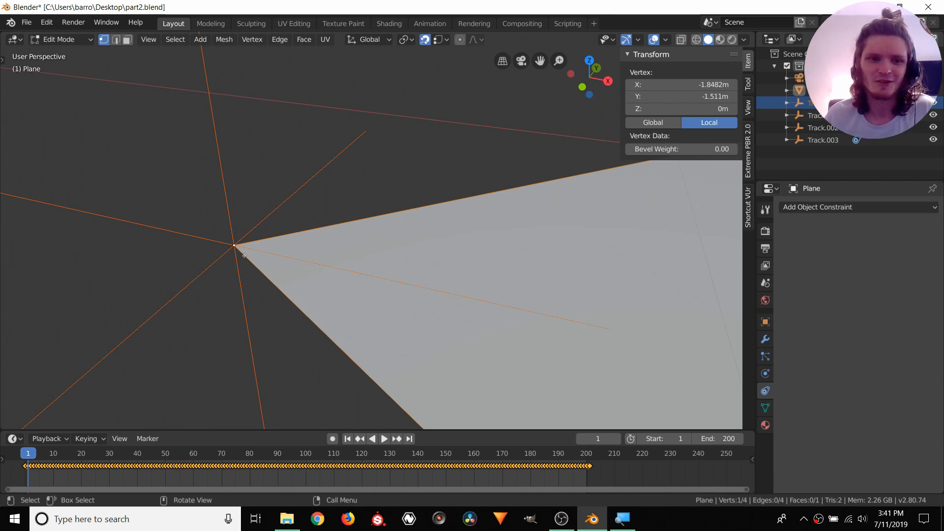
{"action": "middle_click_drag", "start_coordinate": [242, 206], "coordinate": [389, 238]}
{"action": "key", "text": "ctrl+h"}
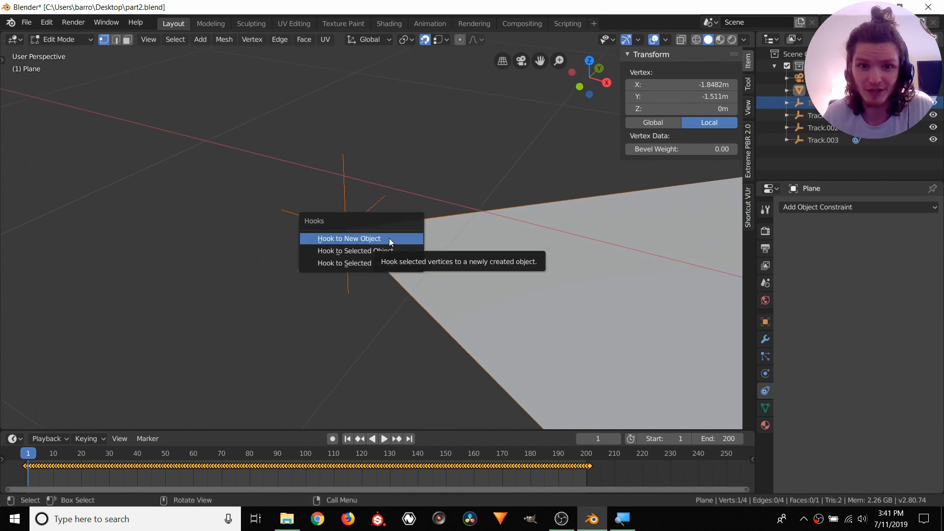
{"action": "left_click", "coordinate": [359, 246]}
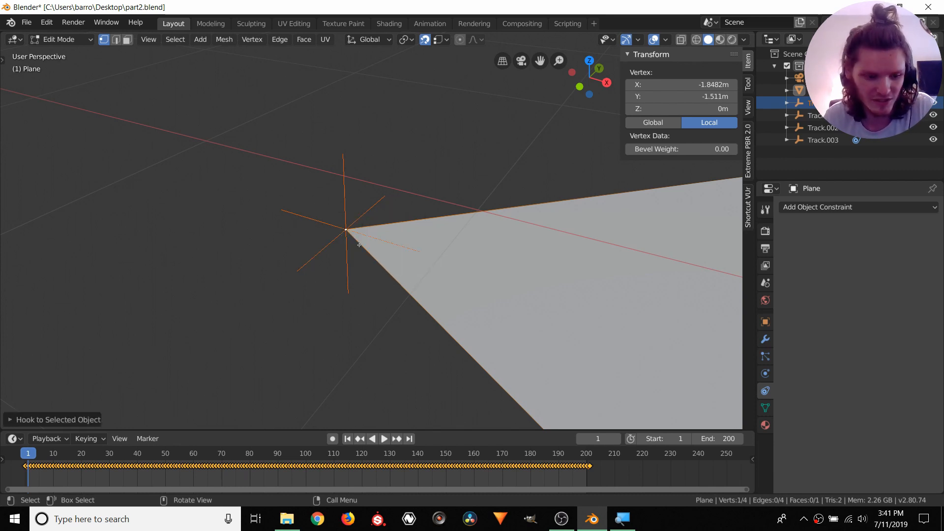
Leave Edit Mode, play the animation to check whether the hooked corner follows its empty, and return to frame 1
{"action": "key", "text": "Tab"}
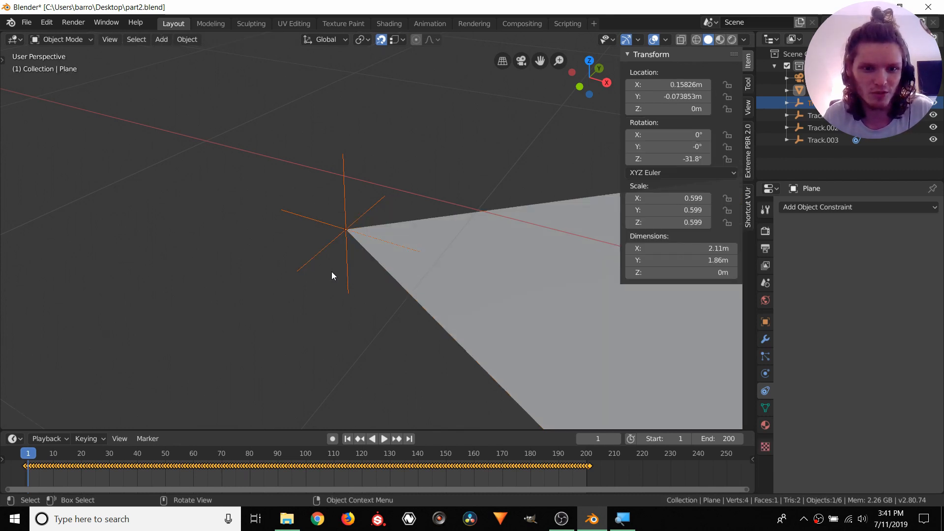
{"action": "key", "text": "space"}
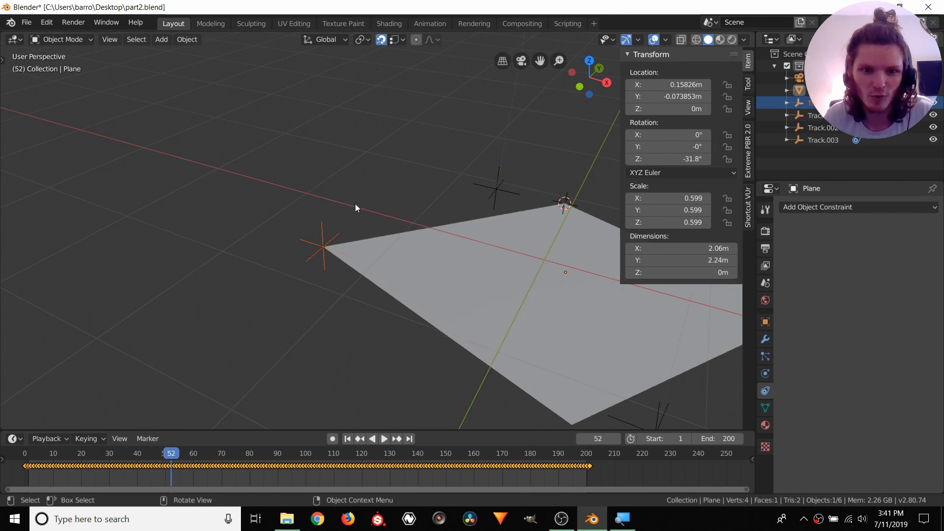
{"action": "key", "text": "space"}
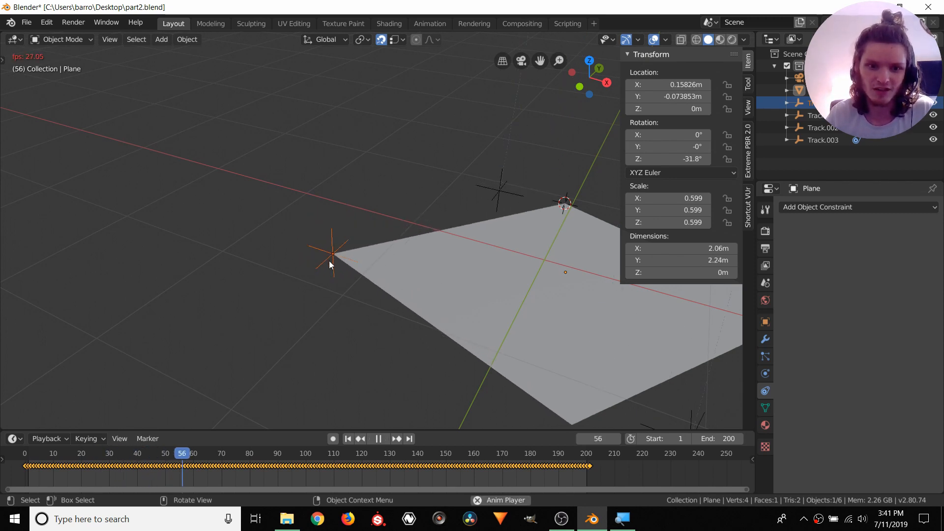
{"action": "key", "text": "space"}
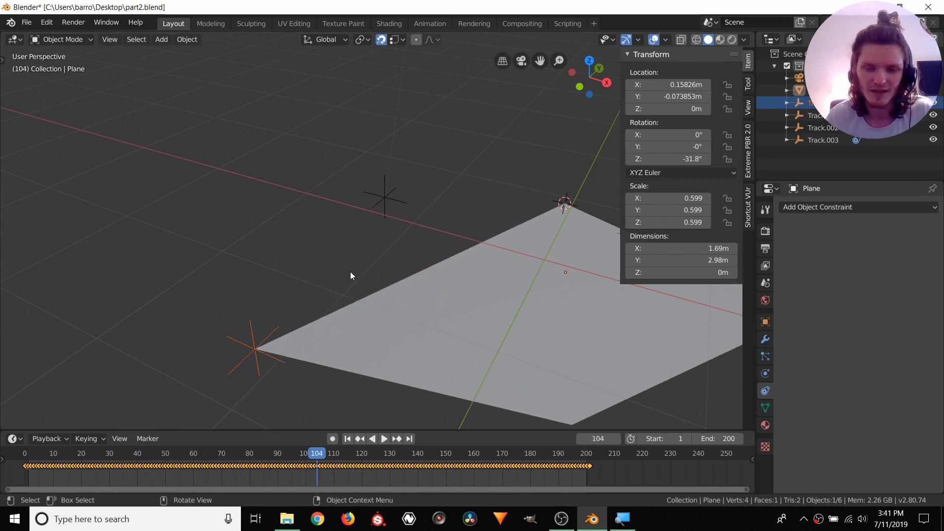
{"action": "key", "text": "shift+Left"}
{"action": "middle_click_drag", "start_coordinate": [455, 259], "coordinate": [373, 253]}
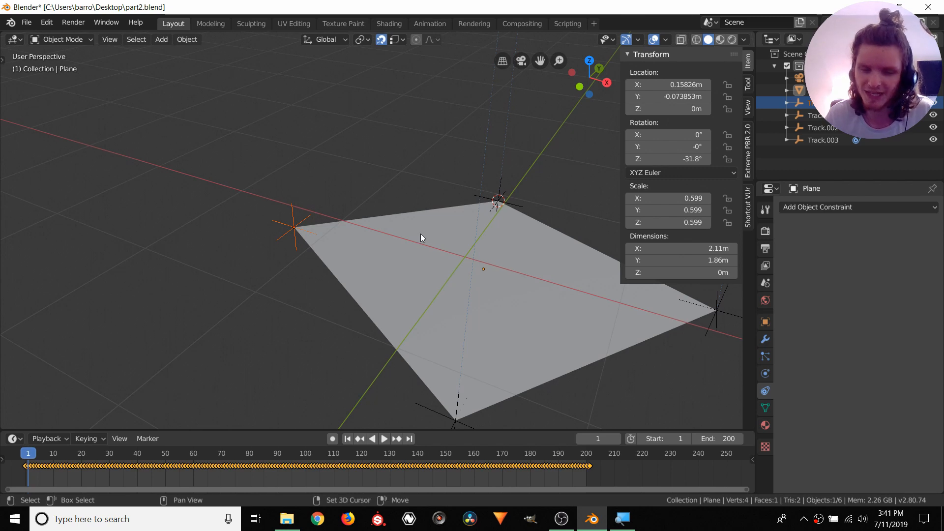
In Edit Mode, hook the plane's corner vertex at the 3D cursor to the Track.003 empty with Hook to Selected Object
{"action": "middle_click_drag", "start_coordinate": [421, 234], "coordinate": [308, 228]}
{"action": "left_click", "coordinate": [387, 237]}
{"action": "key", "text": "Tab"}
{"action": "middle_click_drag", "start_coordinate": [387, 237], "coordinate": [494, 263]}
{"action": "scroll", "coordinate": [402, 206], "scroll_direction": "up", "scroll_amount": 5}
{"action": "left_click", "coordinate": [401, 172]}
{"action": "middle_click_drag", "start_coordinate": [465, 101], "coordinate": [215, 270]}
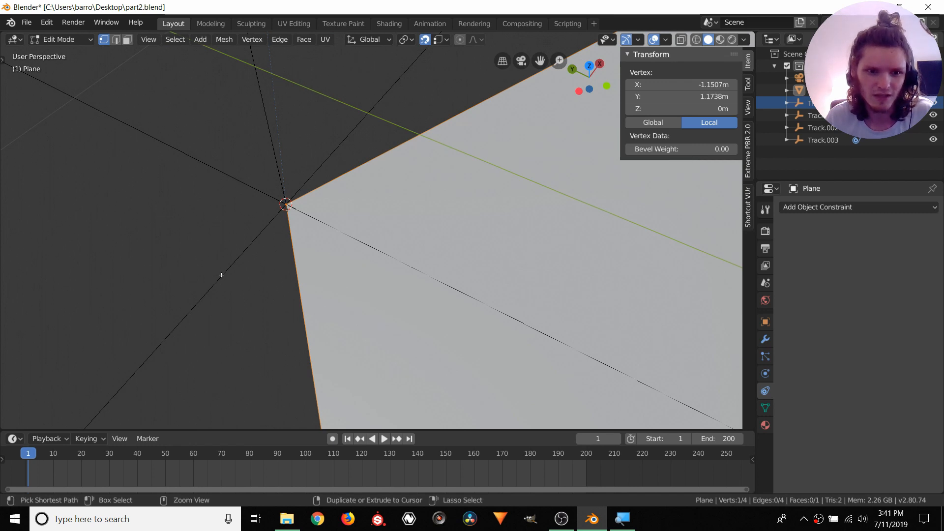
{"action": "left_click", "coordinate": [221, 274], "text": "ctrl"}
{"action": "scroll", "coordinate": [221, 275], "scroll_direction": "down", "scroll_amount": 6}
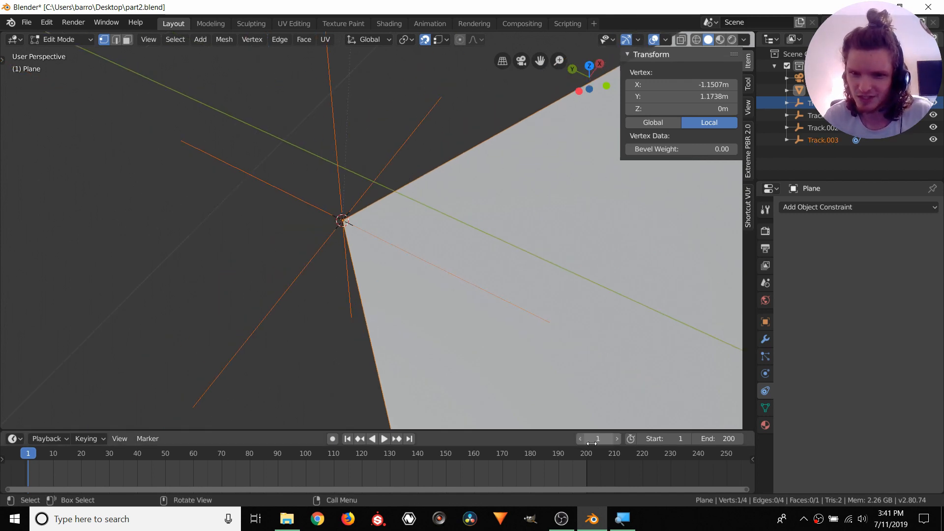
{"action": "left_click_drag", "start_coordinate": [529, 431], "coordinate": [531, 432]}
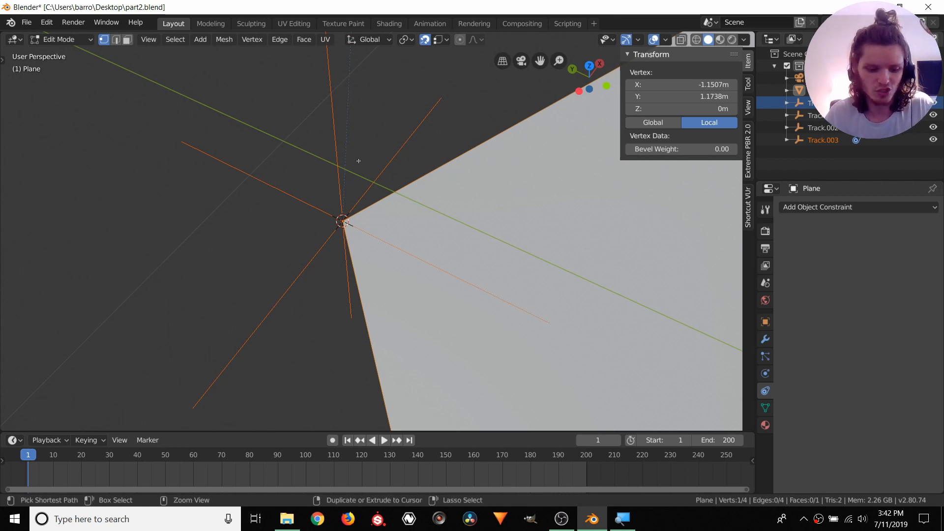
{"action": "key", "text": "ctrl+h"}
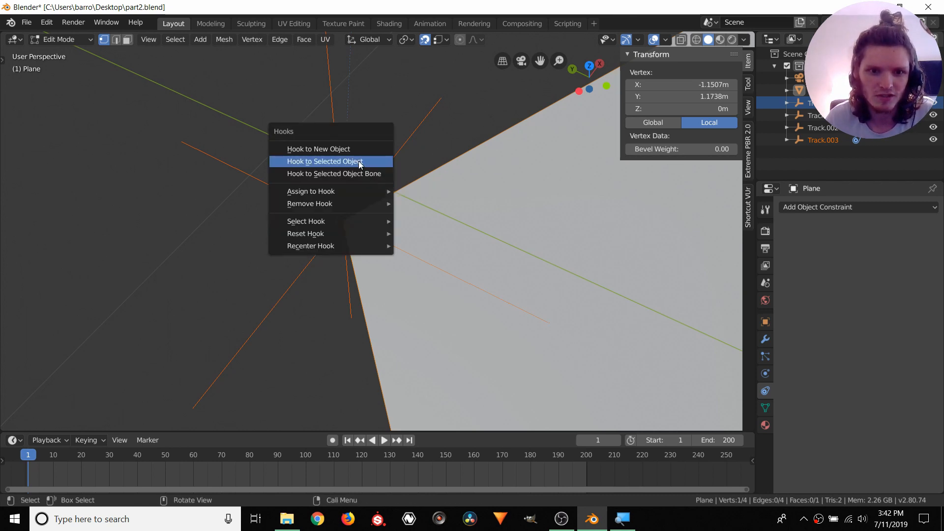
{"action": "left_click", "coordinate": [361, 164]}
In Object Mode, scrub to frame 32, convert the Track.003 empty's Follow Track constraint to F-Curve, and return to frame 1
{"action": "key", "text": "Tab"}
{"action": "left_click_drag", "start_coordinate": [41, 467], "coordinate": [115, 463]}
{"action": "left_click", "coordinate": [205, 312]}
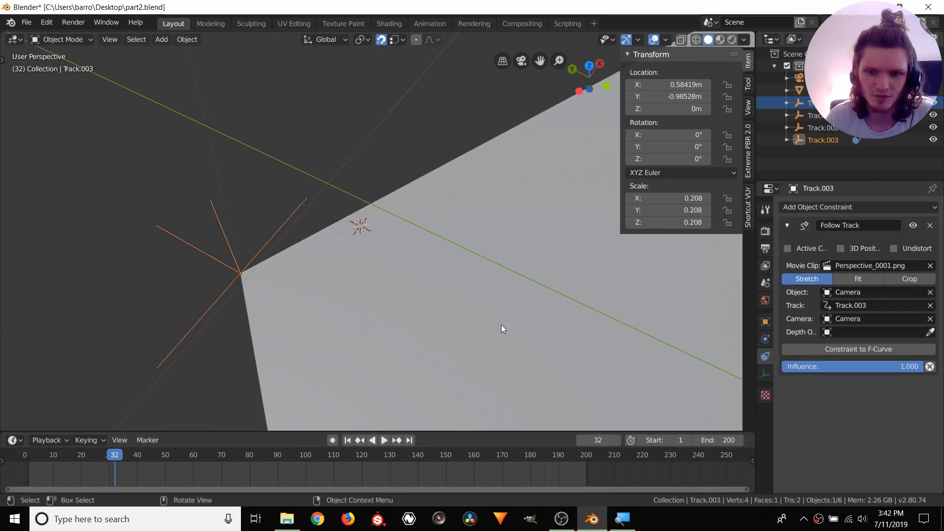
{"action": "left_click", "coordinate": [855, 350]}
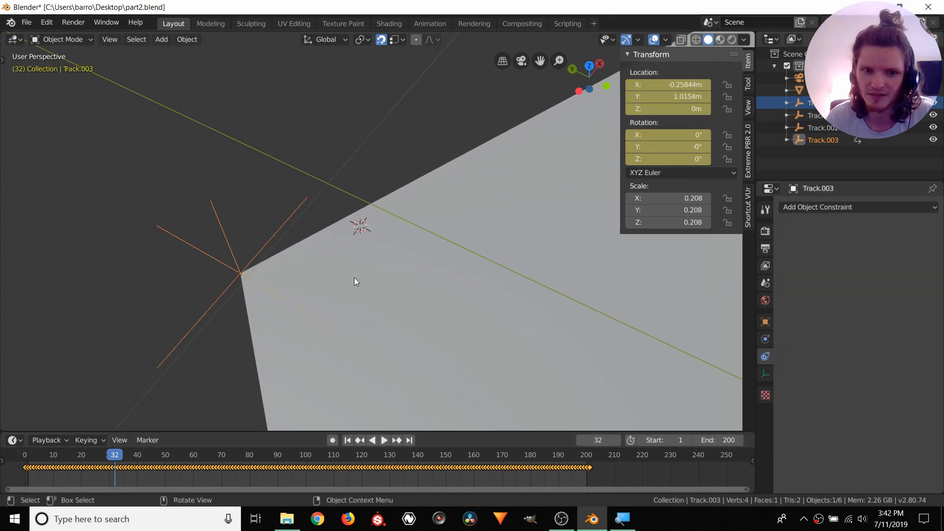
{"action": "scroll", "coordinate": [354, 278], "scroll_direction": "down", "scroll_amount": 10}
{"action": "middle_click_drag", "start_coordinate": [415, 271], "coordinate": [402, 250]}
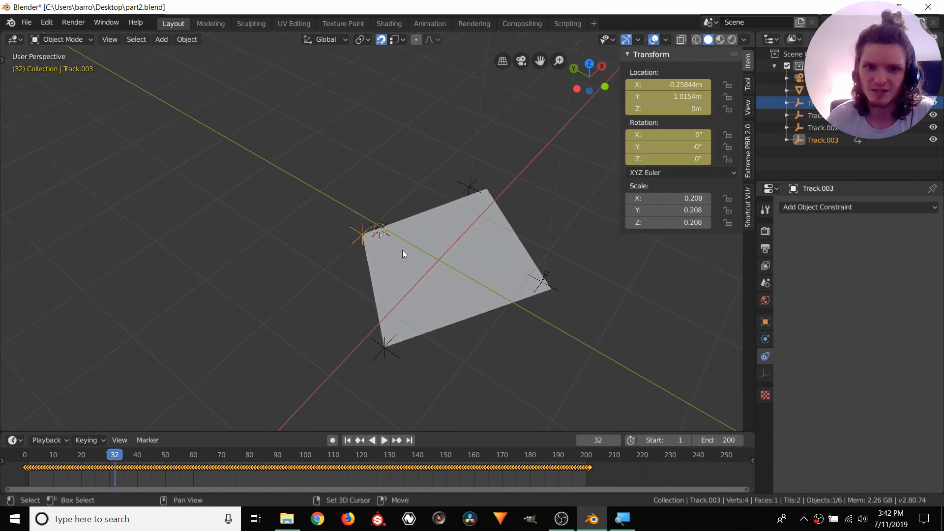
{"action": "key", "text": "shift+Left"}
Move the camera above the plane to test which track empties still depend on it, and undo the move
{"action": "scroll", "coordinate": [411, 230], "scroll_direction": "down", "scroll_amount": 5}
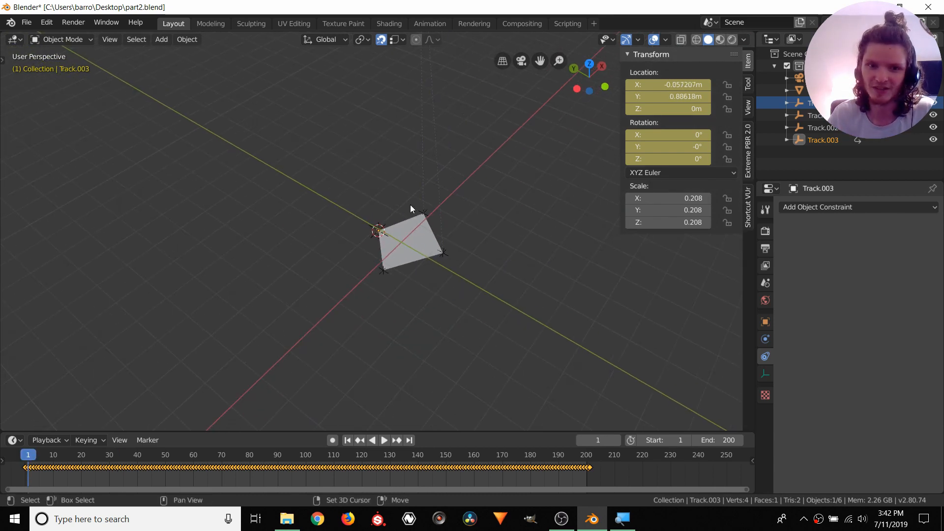
{"action": "middle_click_drag", "start_coordinate": [411, 207], "coordinate": [416, 291], "text": "shift"}
{"action": "scroll", "coordinate": [414, 166], "scroll_direction": "down", "scroll_amount": 2}
{"action": "left_click", "coordinate": [402, 164]}
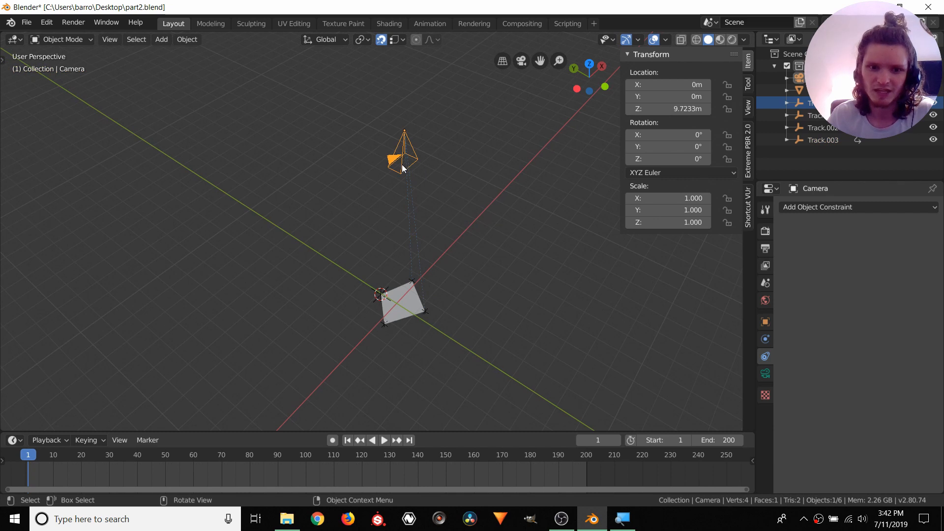
{"action": "key", "text": "g"}
{"action": "left_click", "coordinate": [421, 147]}
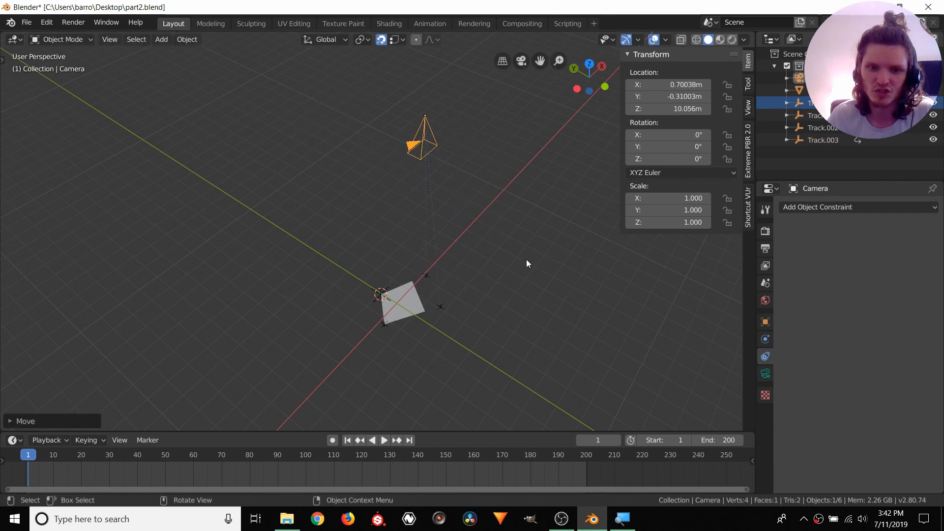
{"action": "key", "text": "ctrl+z"}
{"action": "scroll", "coordinate": [423, 305], "scroll_direction": "up", "scroll_amount": 4}
{"action": "middle_click_drag", "start_coordinate": [429, 323], "coordinate": [392, 209], "text": "shift"}
{"action": "scroll", "coordinate": [388, 166], "scroll_direction": "up", "scroll_amount": 5}
{"action": "middle_click_drag", "start_coordinate": [388, 166], "coordinate": [386, 260], "text": "shift"}
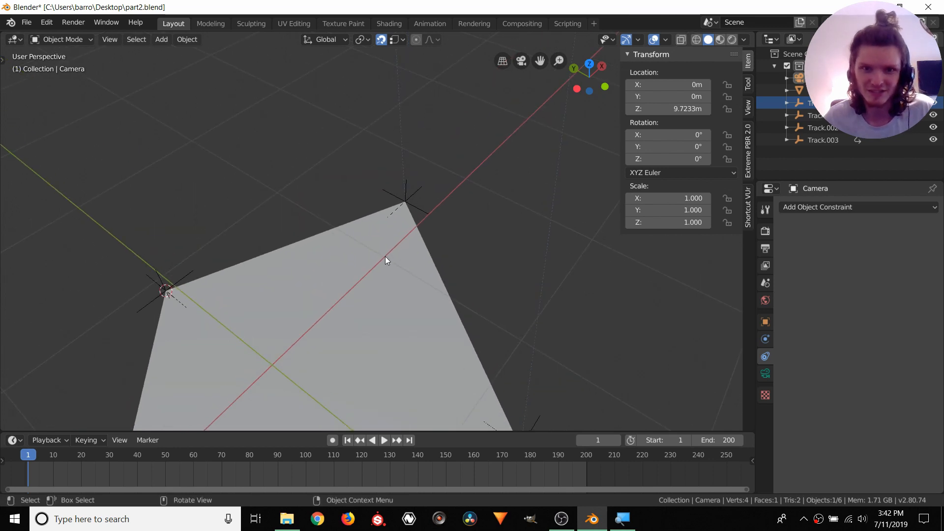
{"action": "scroll", "coordinate": [386, 260], "scroll_direction": "down", "scroll_amount": 6}
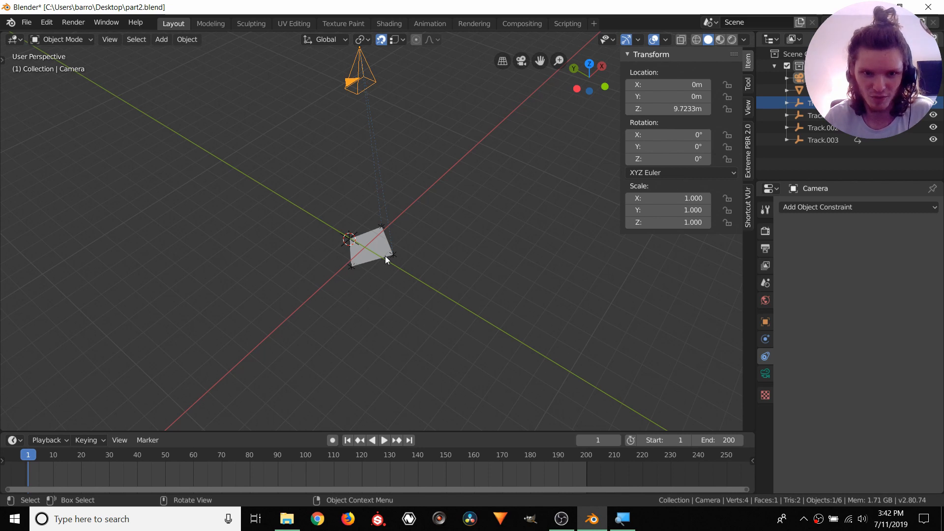
In Edit Mode on the plane, hook its far corner vertex to the Track.002 empty with Hook to Selected Object
{"action": "scroll", "coordinate": [386, 260], "scroll_direction": "up", "scroll_amount": 8}
{"action": "left_click", "coordinate": [424, 192]}
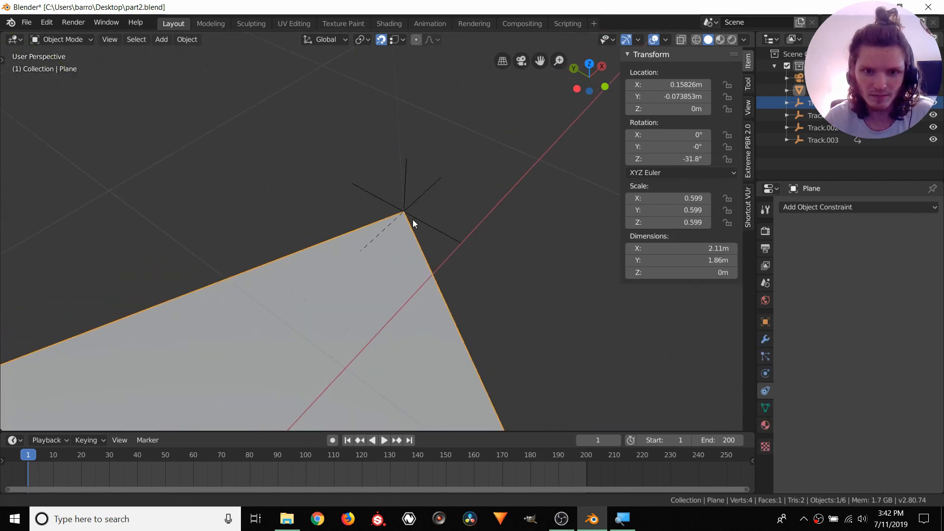
{"action": "middle_click_drag", "start_coordinate": [413, 224], "coordinate": [408, 233], "text": "shift"}
{"action": "scroll", "coordinate": [391, 295], "scroll_direction": "up", "scroll_amount": 4}
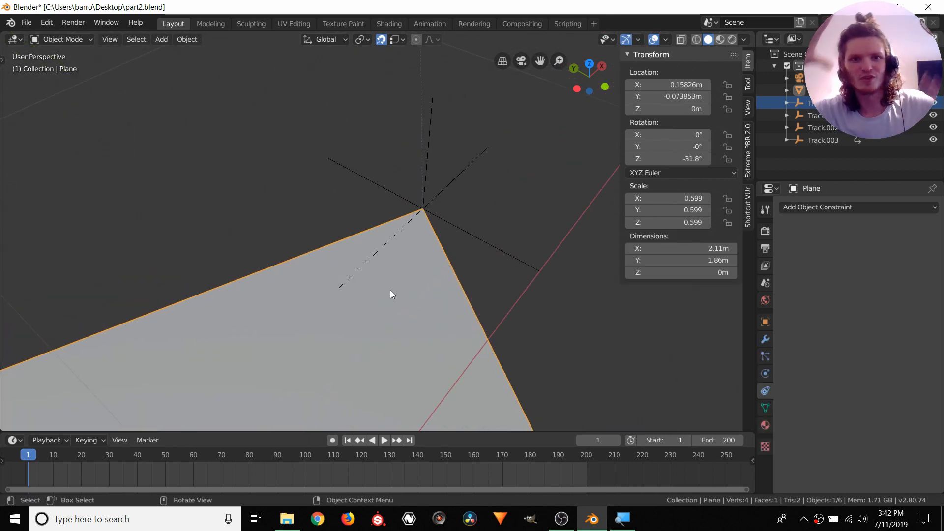
{"action": "key", "text": "Tab"}
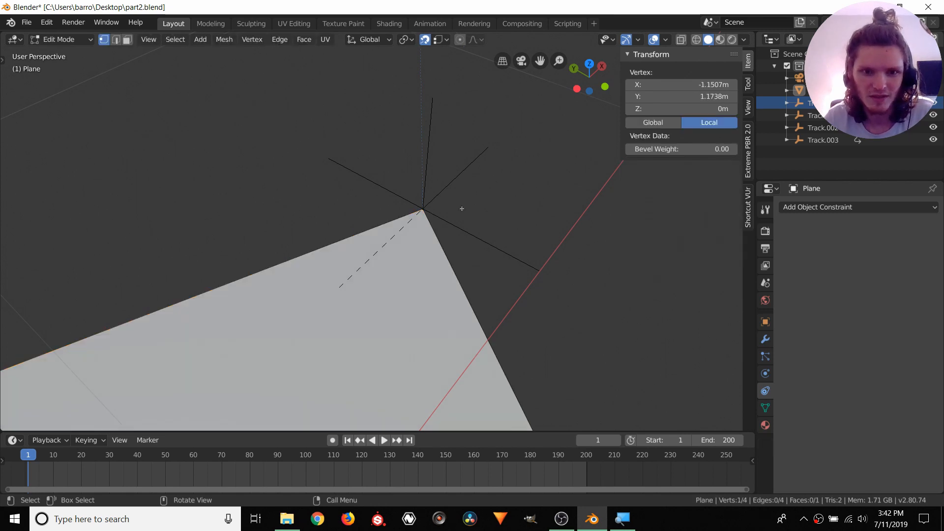
{"action": "left_click_drag", "start_coordinate": [456, 242], "coordinate": [412, 197]}
{"action": "left_click", "coordinate": [439, 194], "text": "ctrl"}
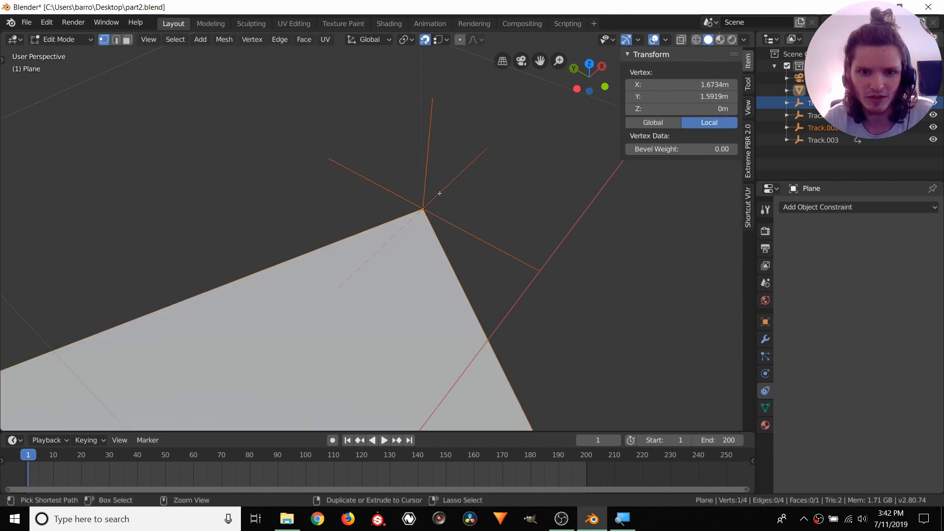
{"action": "key", "text": "ctrl+h"}
{"action": "left_click", "coordinate": [441, 197]}
Leave Edit Mode and play the animation to frame 38 to check whether the hooked corners follow their empties
{"action": "scroll", "coordinate": [432, 222], "scroll_direction": "down", "scroll_amount": 5}
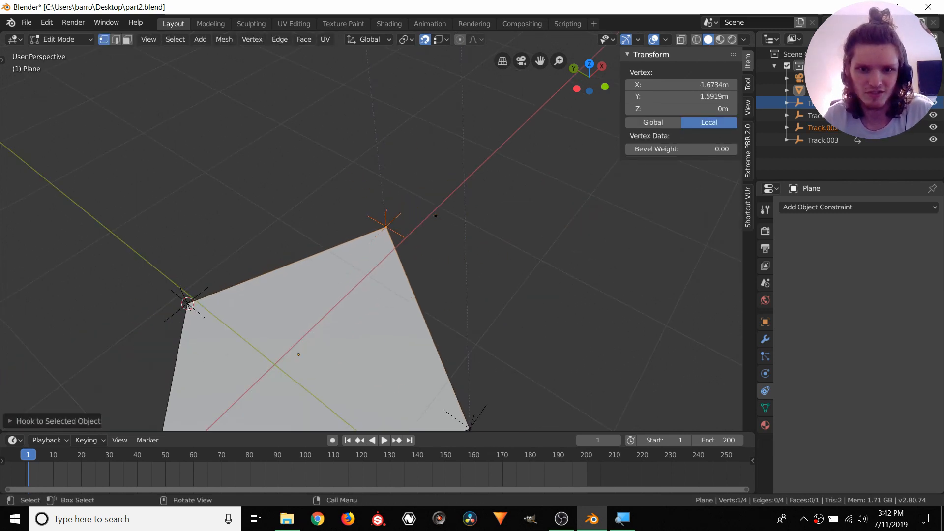
{"action": "middle_click_drag", "start_coordinate": [433, 222], "coordinate": [424, 249]}
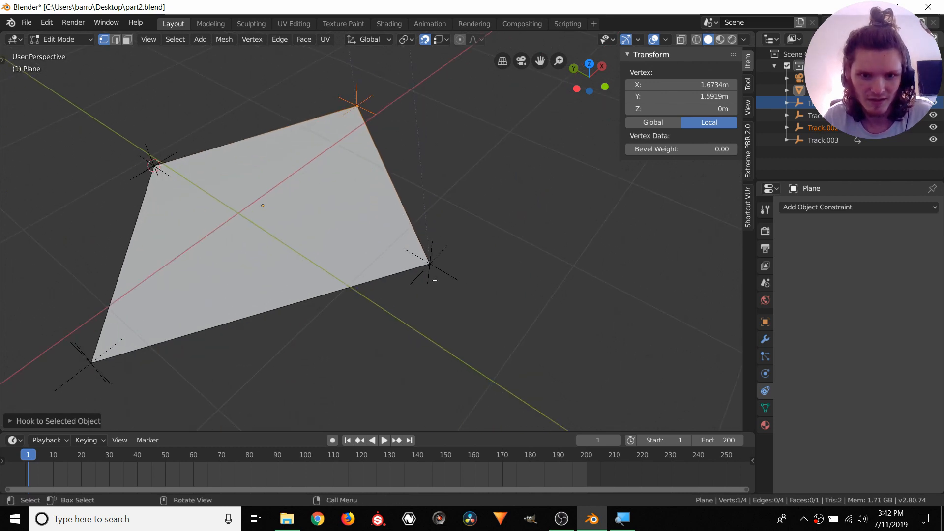
{"action": "key", "text": "Tab"}
{"action": "key", "text": "space"}
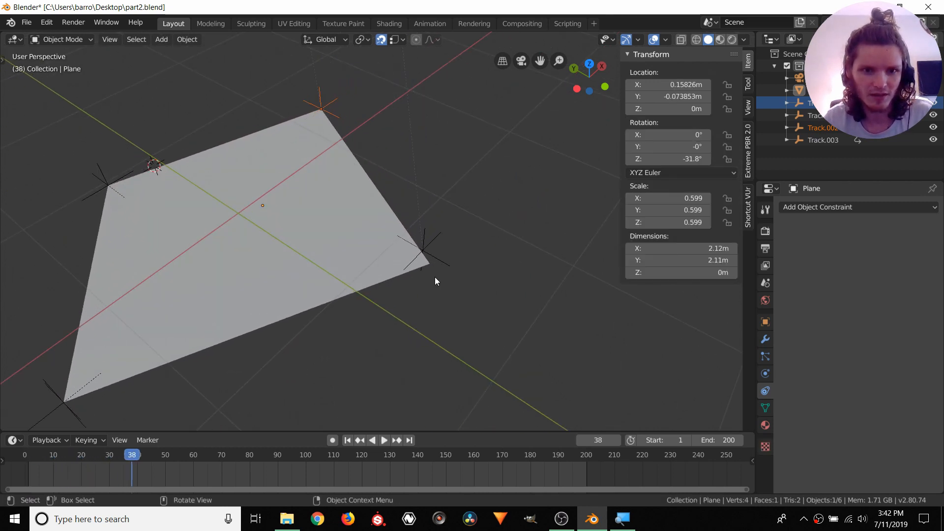
{"action": "key", "text": "Escape"}
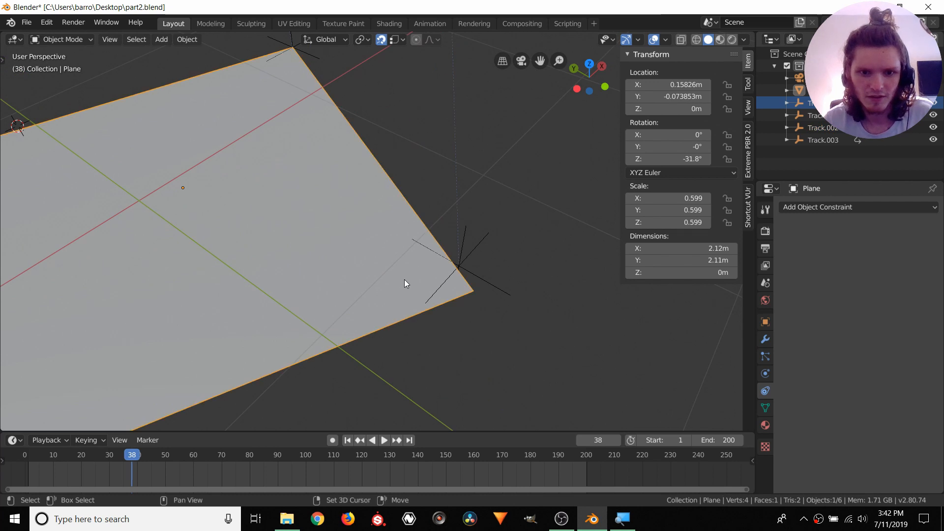
At frame 1, in Edit Mode on the plane, hook its remaining corner vertex to the Track.001 empty with Hook to Selected Object
{"action": "left_click", "coordinate": [404, 279]}
{"action": "scroll", "coordinate": [404, 279], "scroll_direction": "up", "scroll_amount": 5}
{"action": "middle_click_drag", "start_coordinate": [549, 322], "coordinate": [343, 208], "text": "shift"}
{"action": "key", "text": "Tab"}
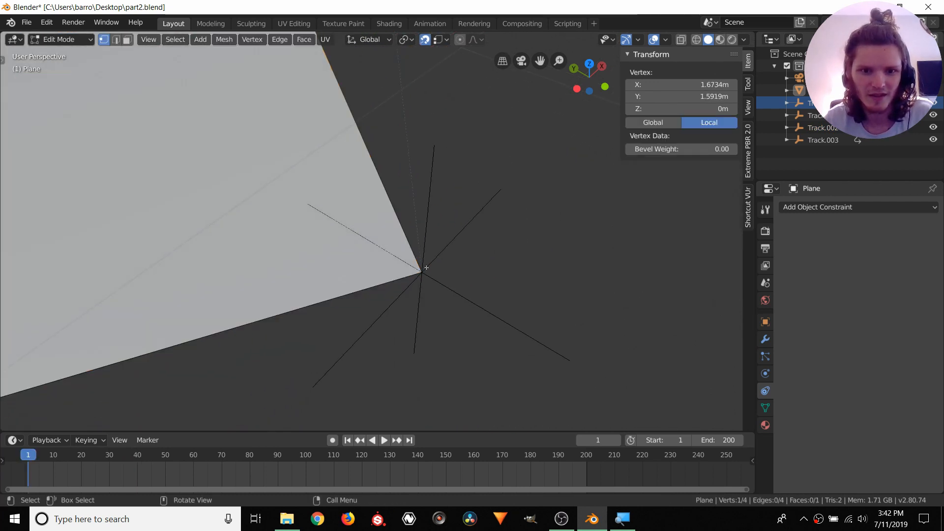
{"action": "left_click", "coordinate": [416, 273]}
{"action": "left_click", "coordinate": [434, 259], "text": "ctrl"}
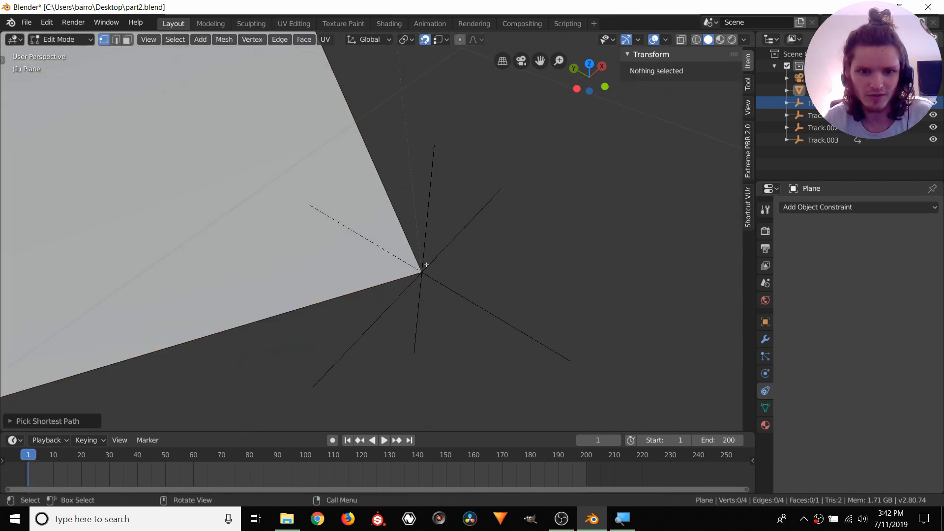
{"action": "left_click", "coordinate": [422, 274]}
{"action": "scroll", "coordinate": [423, 274], "scroll_direction": "up", "scroll_amount": 4}
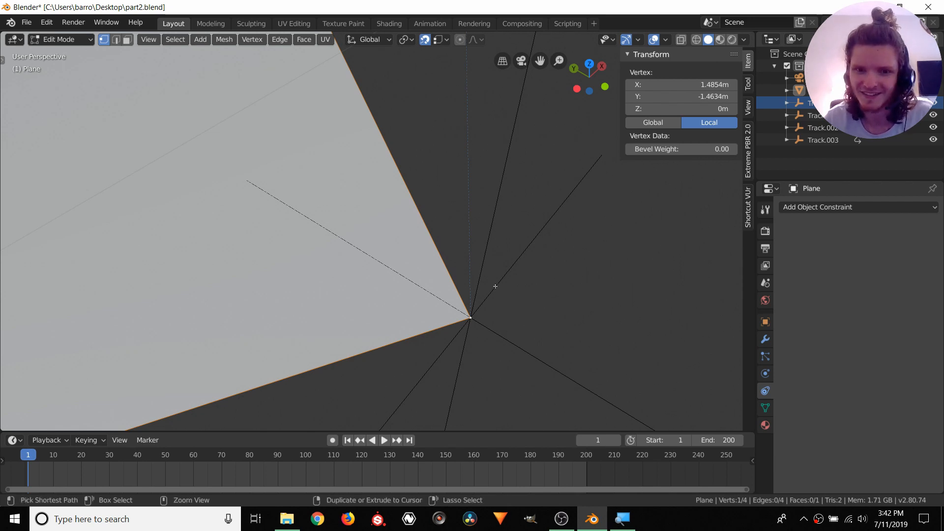
{"action": "left_click", "coordinate": [495, 286], "text": "ctrl"}
{"action": "key", "text": "ctrl+h"}
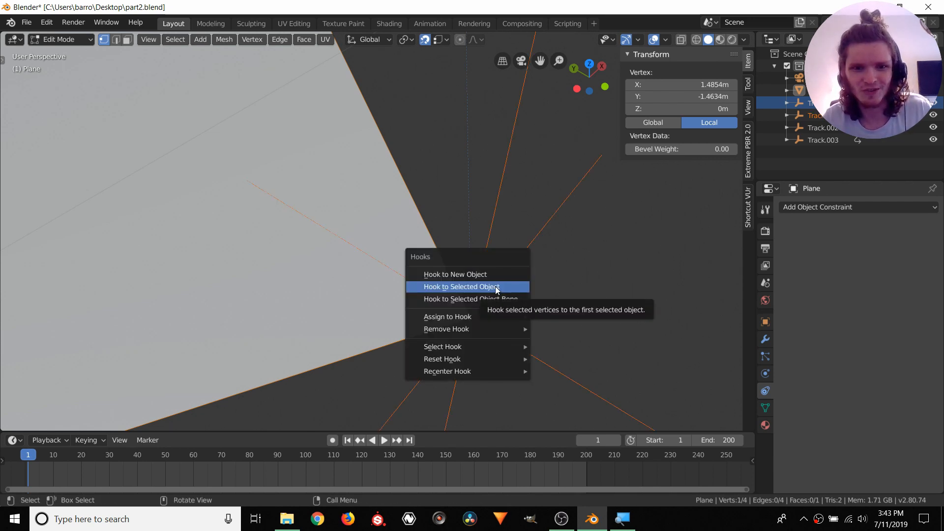
{"action": "left_click", "coordinate": [495, 286]}
{"action": "scroll", "coordinate": [468, 226], "scroll_direction": "down", "scroll_amount": 2}
Return to Object Mode and play the animation to frame 28 to check all four hooked corners of the plane
{"action": "key", "text": "Tab"}
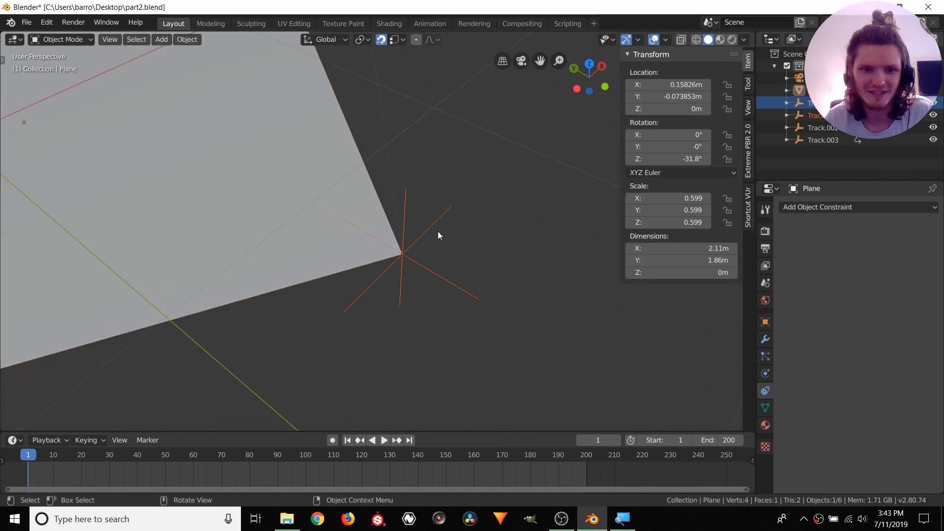
{"action": "scroll", "coordinate": [391, 234], "scroll_direction": "down", "scroll_amount": 5}
{"action": "key", "text": "space"}
{"action": "scroll", "coordinate": [384, 234], "scroll_direction": "down", "scroll_amount": 3}
{"action": "key", "text": "space"}
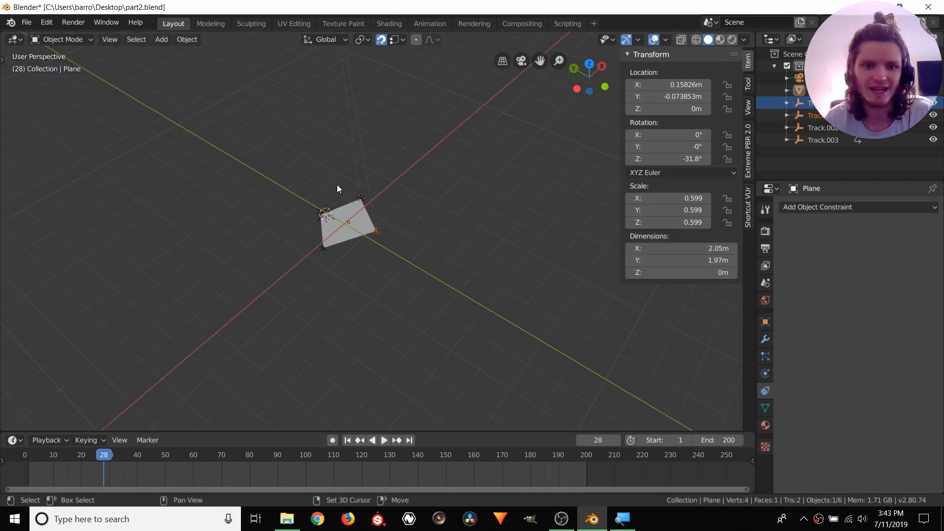
Move the camera to see which track empties still depend on it, and undo the move
{"action": "middle_click_drag", "start_coordinate": [337, 184], "coordinate": [393, 285]}
{"action": "left_click", "coordinate": [411, 151]}
{"action": "key", "text": "g"}
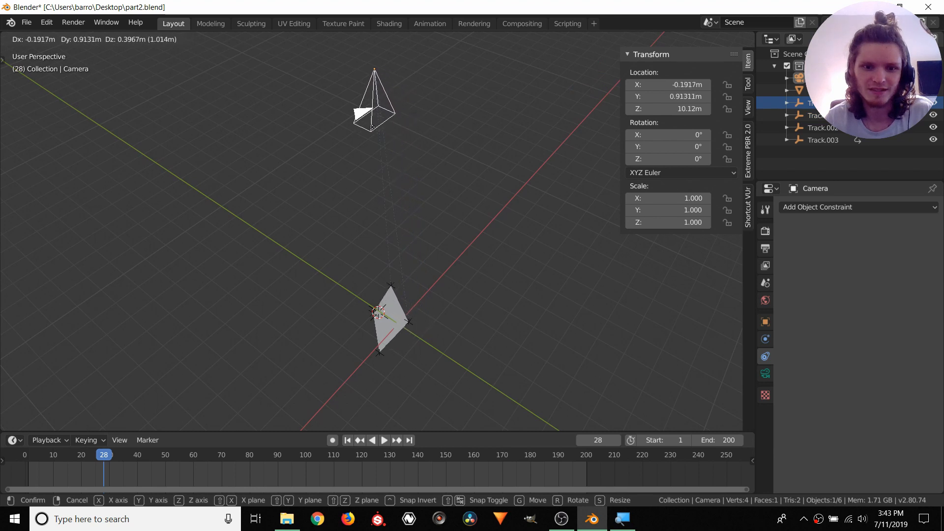
{"action": "left_click", "coordinate": [442, 153]}
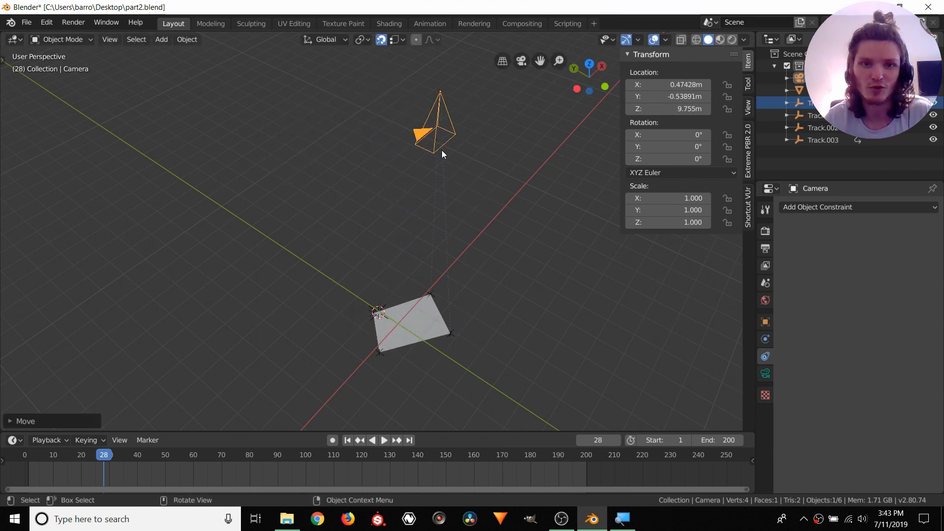
{"action": "key", "text": "ctrl+z"}
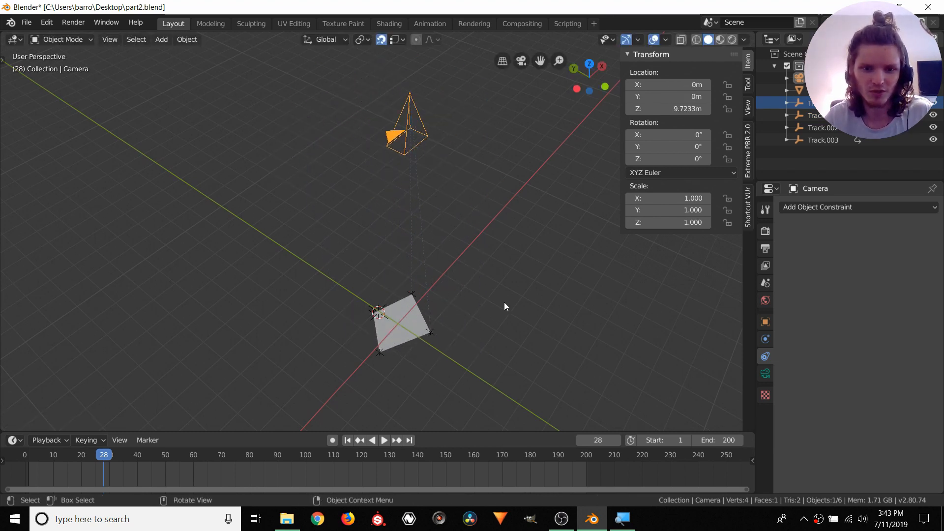
Convert the Follow Track constraints of the Track.001 and Track.002 empties to F-Curve
{"action": "left_click", "coordinate": [432, 333]}
{"action": "scroll", "coordinate": [438, 340], "scroll_direction": "up", "scroll_amount": 4}
{"action": "middle_click_drag", "start_coordinate": [447, 345], "coordinate": [416, 281], "text": "shift"}
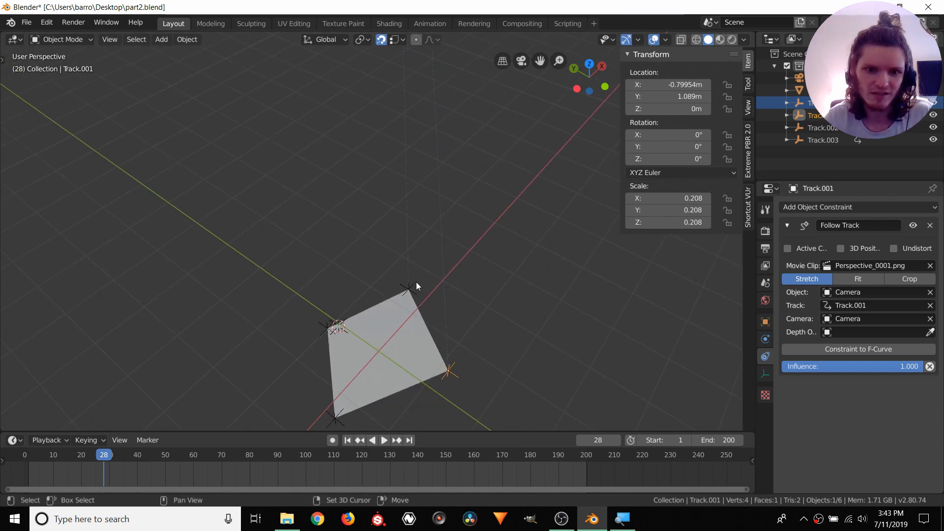
{"action": "left_click", "coordinate": [414, 284], "text": "shift"}
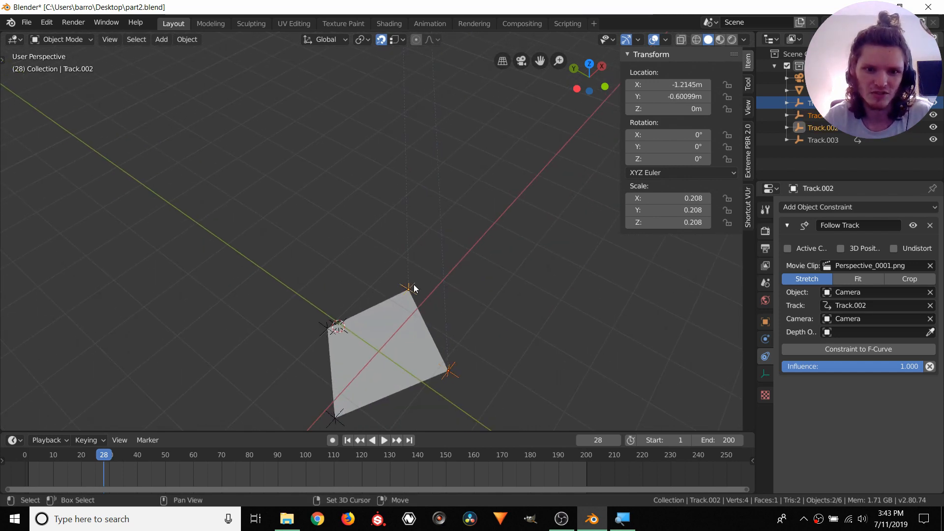
{"action": "left_click", "coordinate": [842, 350]}
{"action": "left_click", "coordinate": [451, 369]}
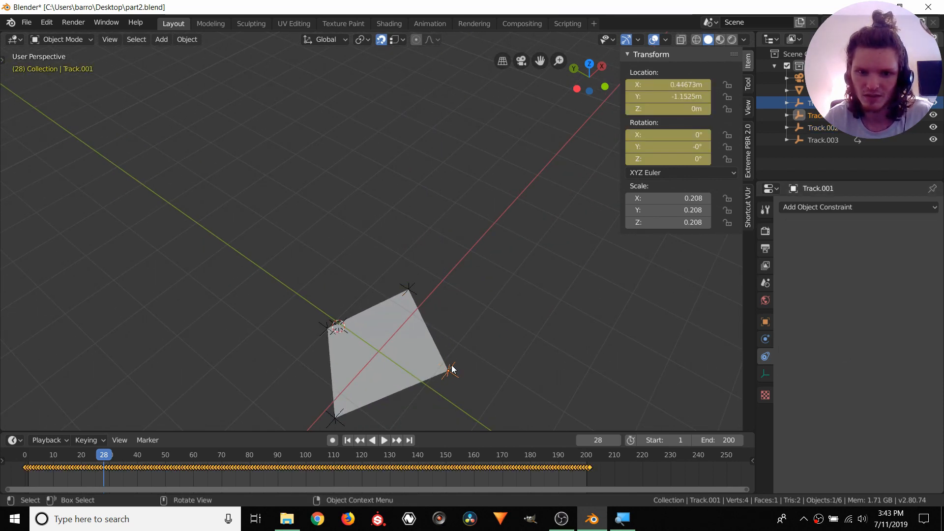
{"action": "left_click", "coordinate": [411, 288]}
Play the animation to frame 53, move the camera to test the plane's independence from it, and undo the move
{"action": "key", "text": "space"}
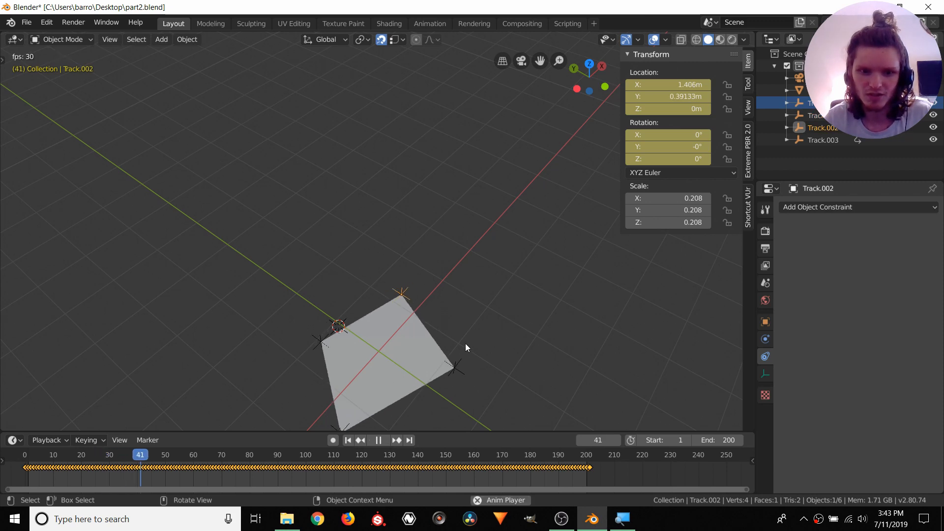
{"action": "key", "text": "space"}
{"action": "scroll", "coordinate": [423, 273], "scroll_direction": "down", "scroll_amount": 5}
{"action": "left_click", "coordinate": [377, 143]}
{"action": "key", "text": "g"}
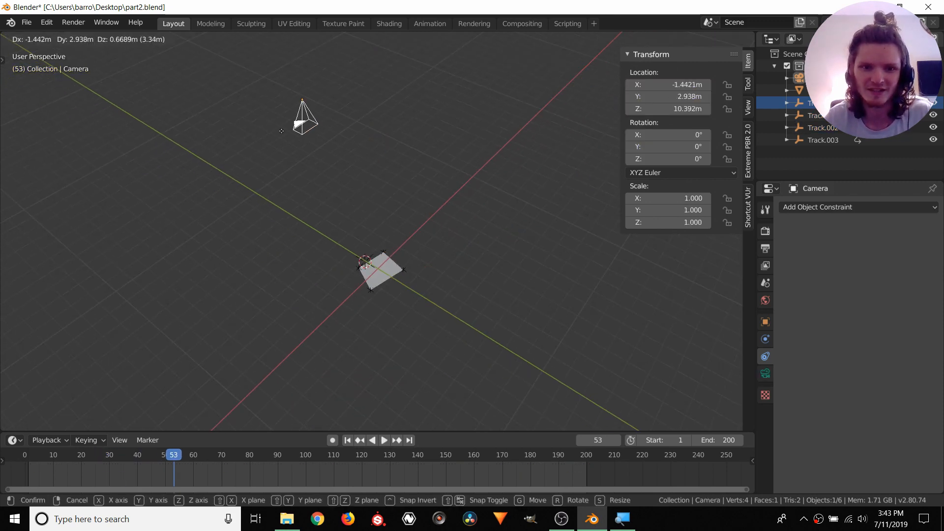
{"action": "left_click", "coordinate": [363, 124]}
{"action": "key", "text": "ctrl+z"}
Look through the camera and play the animation from the start to frame 141, checking the plane against the footage's tile
{"action": "left_click", "coordinate": [520, 61]}
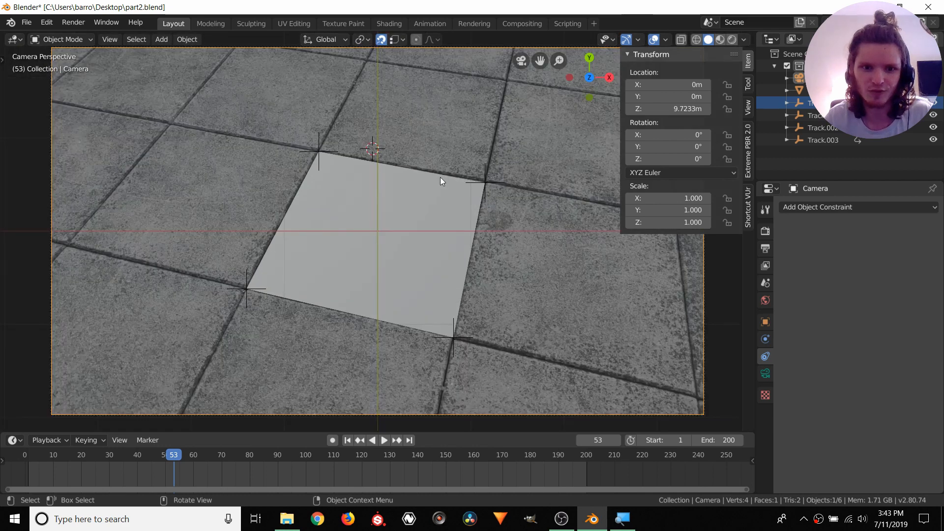
{"action": "key", "text": "shift+Left"}
{"action": "key", "text": "space"}
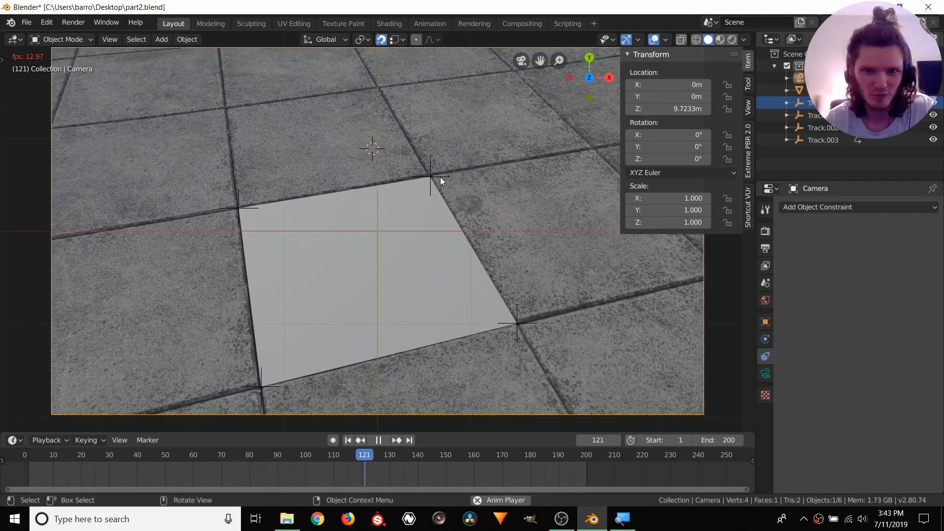
{"action": "key", "text": "space"}
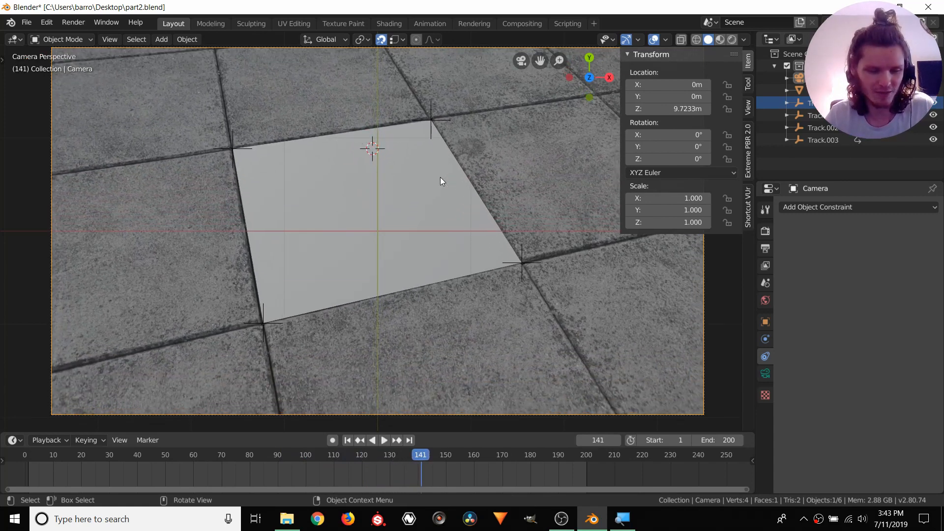
Select the plane and assign the existing Material to it in the Shading workspace
{"action": "left_click", "coordinate": [373, 178]}
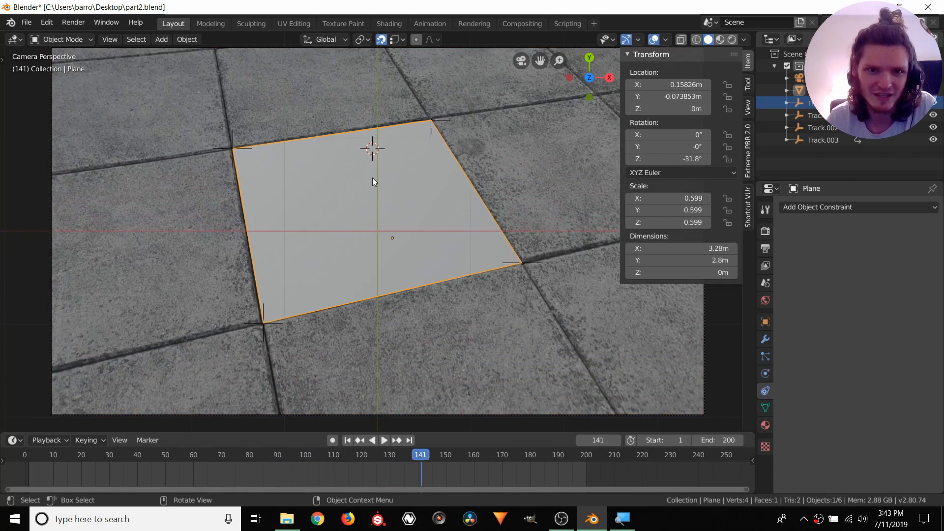
{"action": "left_click", "coordinate": [381, 23]}
{"action": "left_click", "coordinate": [436, 302]}
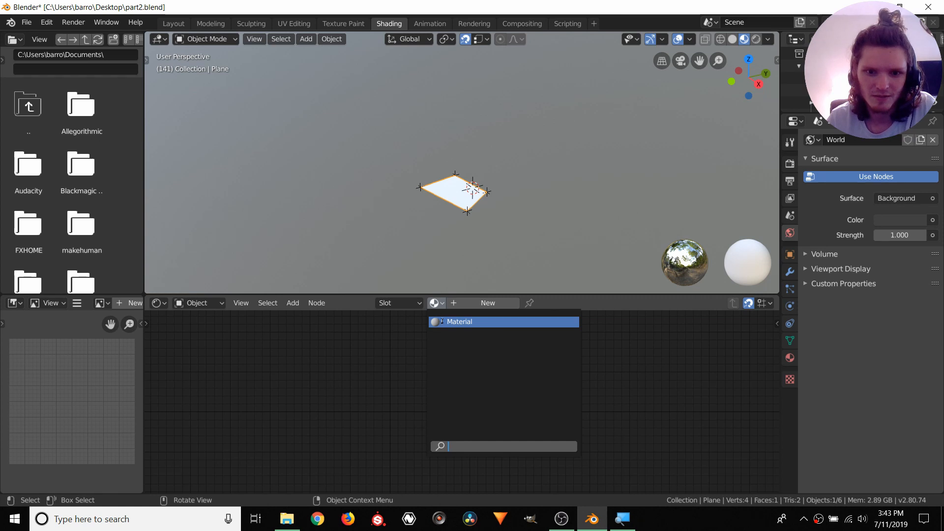
{"action": "left_click", "coordinate": [442, 321]}
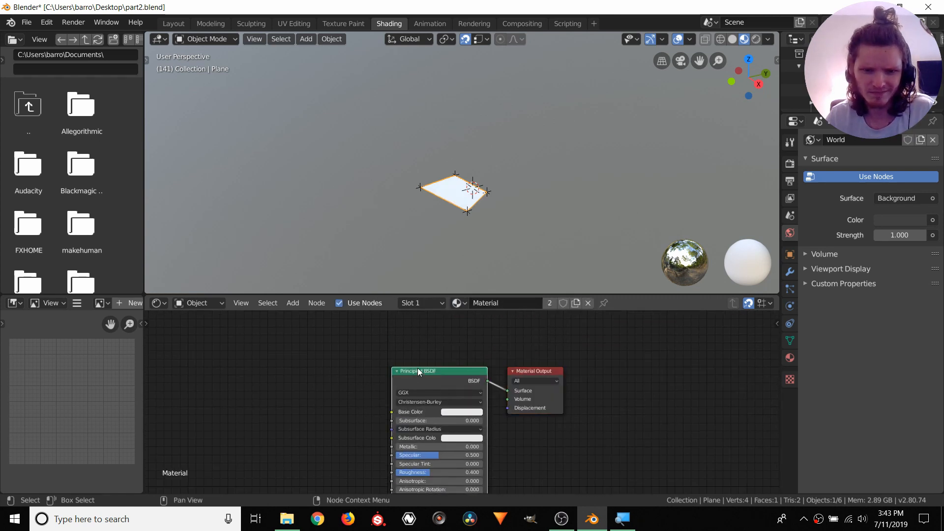
Replace the material's Principled BSDF with an Image Texture node using Voting.PNG, connecting its Color to the Material Output's Surface
{"action": "key", "text": "x"}
{"action": "middle_click_drag", "start_coordinate": [455, 209], "coordinate": [461, 213]}
{"action": "key", "text": "shift+a"}
{"action": "left_click", "coordinate": [352, 365]}
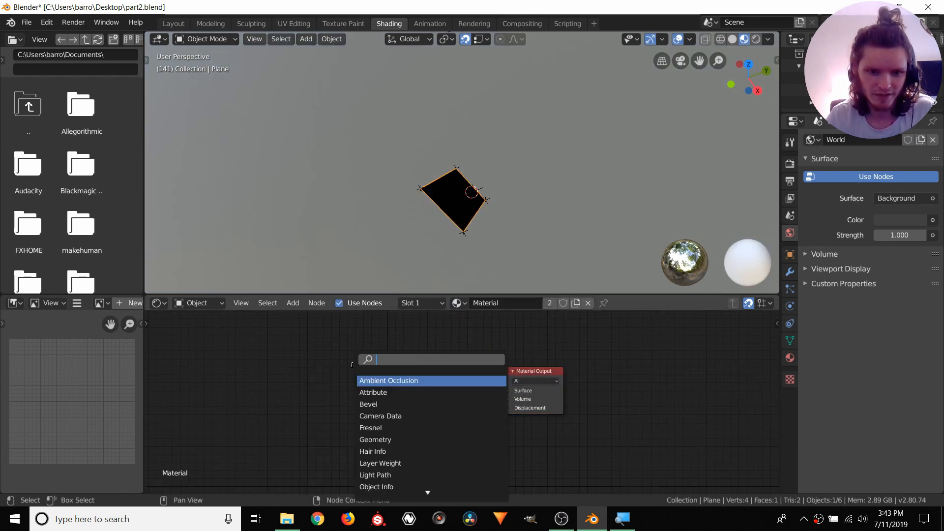
{"action": "type", "text": "image"}
{"action": "key", "text": "Return"}
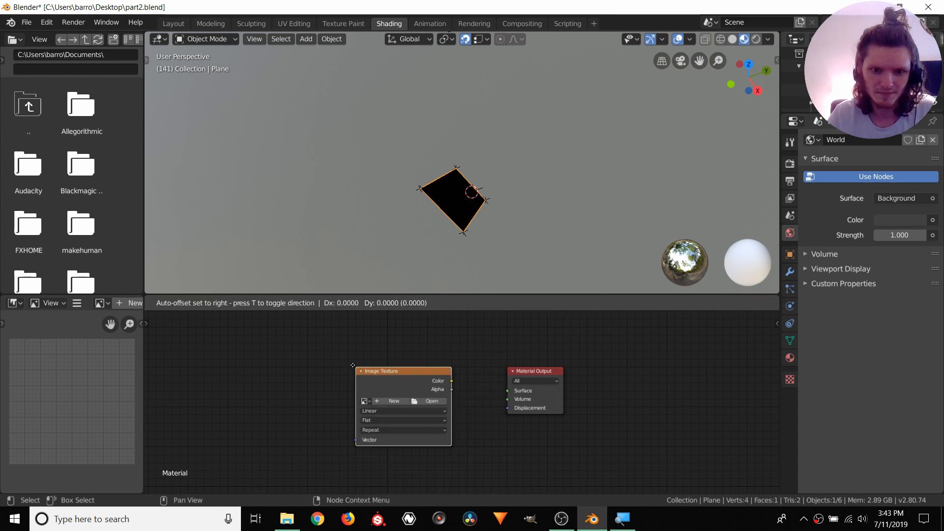
{"action": "left_click", "coordinate": [364, 385]}
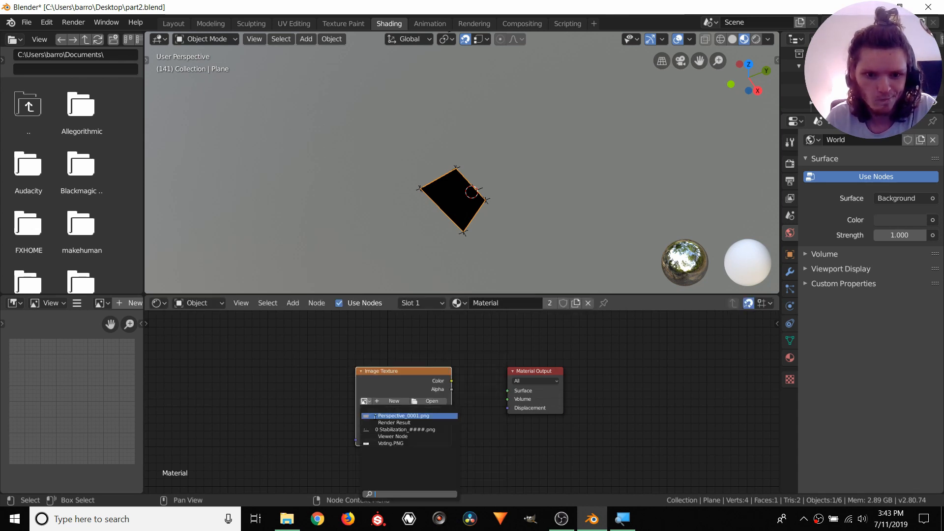
{"action": "left_click", "coordinate": [391, 443]}
{"action": "left_click_drag", "start_coordinate": [451, 380], "coordinate": [508, 390]}
Play the animation in the Layout workspace's rendered view up to frame 173, examining the textured plane's deformation from several angles
{"action": "scroll", "coordinate": [456, 219], "scroll_direction": "up", "scroll_amount": 5}
{"action": "middle_click_drag", "start_coordinate": [455, 218], "coordinate": [463, 240]}
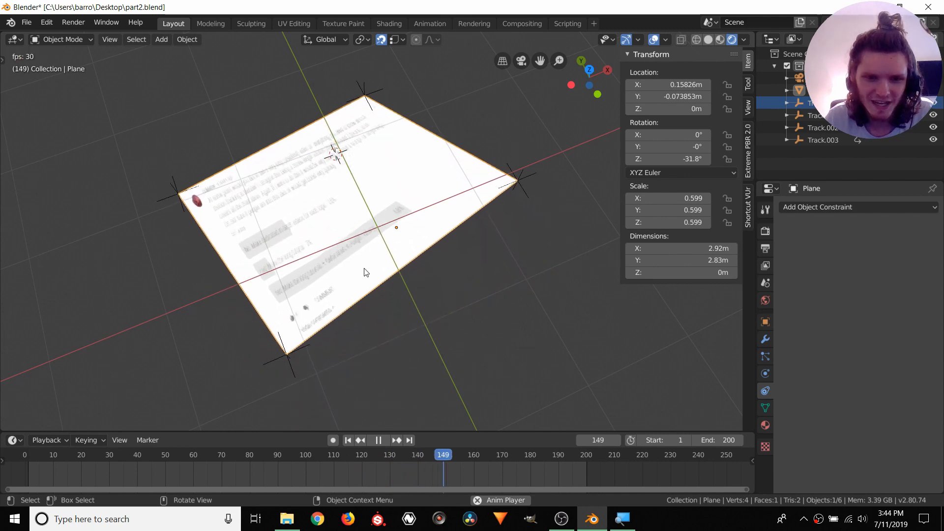
{"action": "middle_click_drag", "start_coordinate": [364, 282], "coordinate": [385, 276]}
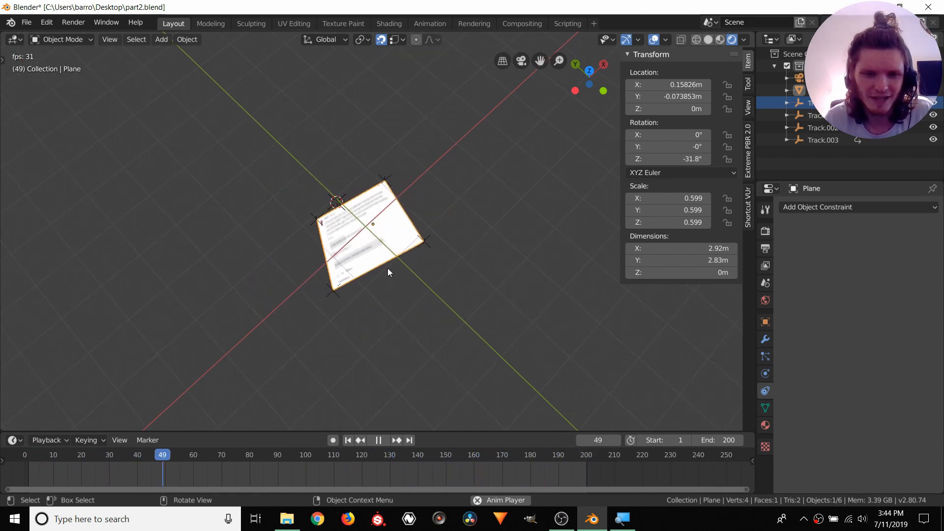
{"action": "middle_click_drag", "start_coordinate": [388, 265], "coordinate": [406, 231]}
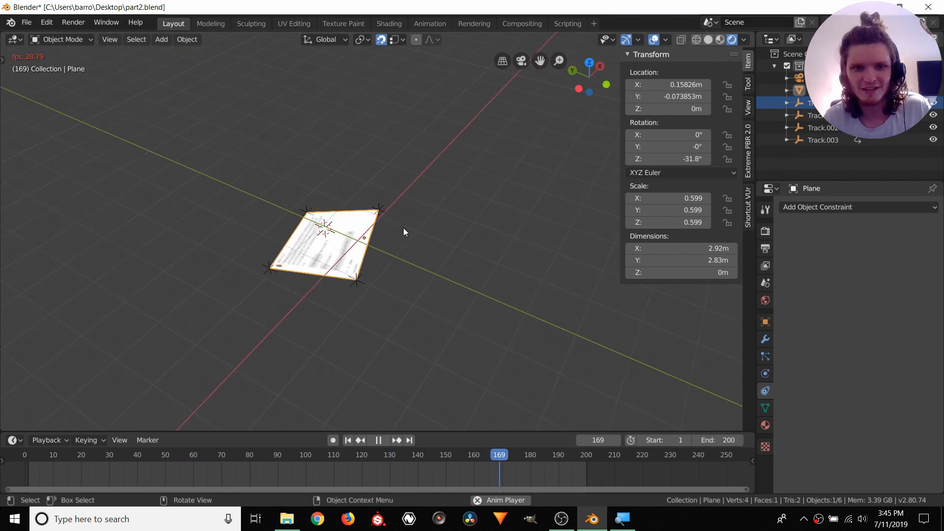
{"action": "key", "text": "space"}
{"action": "scroll", "coordinate": [404, 228], "scroll_direction": "down", "scroll_amount": 3}
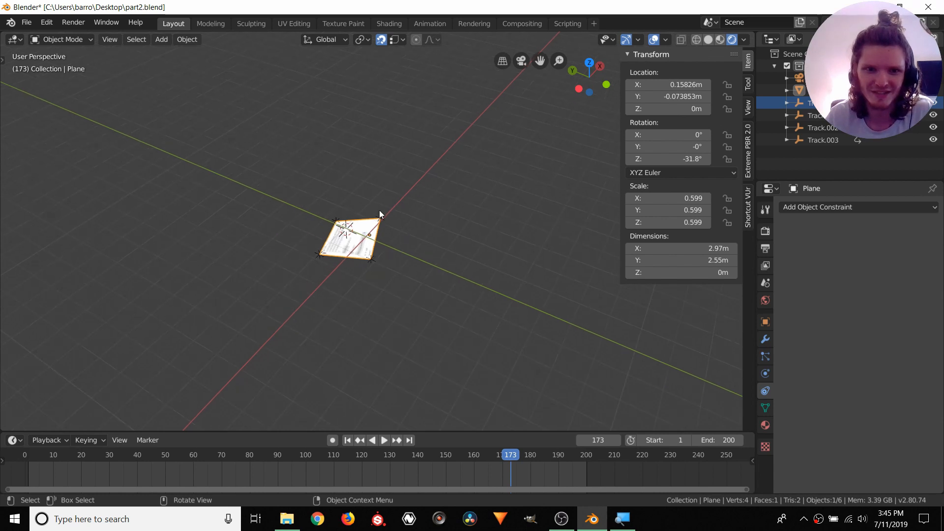
Delete the plane and its four track empties, keeping only the camera
{"action": "middle_click_drag", "start_coordinate": [379, 211], "coordinate": [374, 216]}
{"action": "left_click_drag", "start_coordinate": [439, 305], "coordinate": [178, 142]}
{"action": "key", "text": "x"}
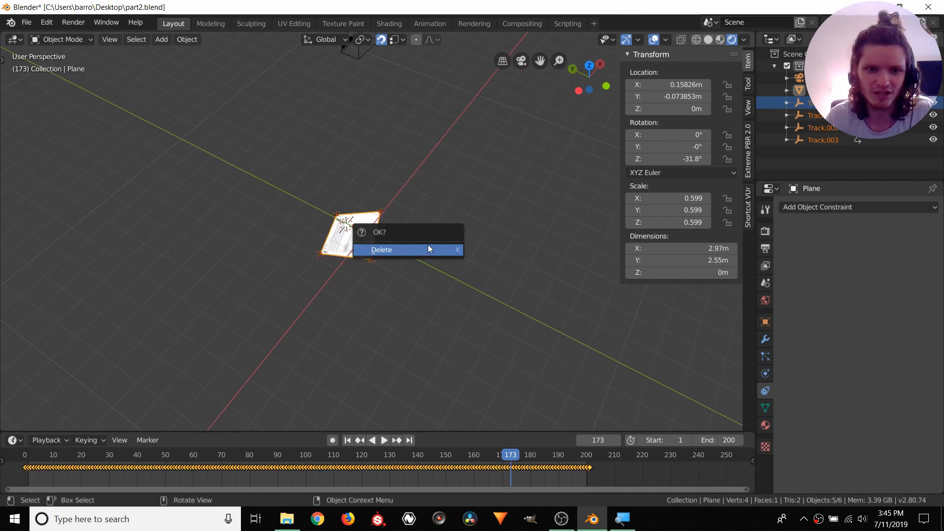
{"action": "left_click", "coordinate": [428, 244]}
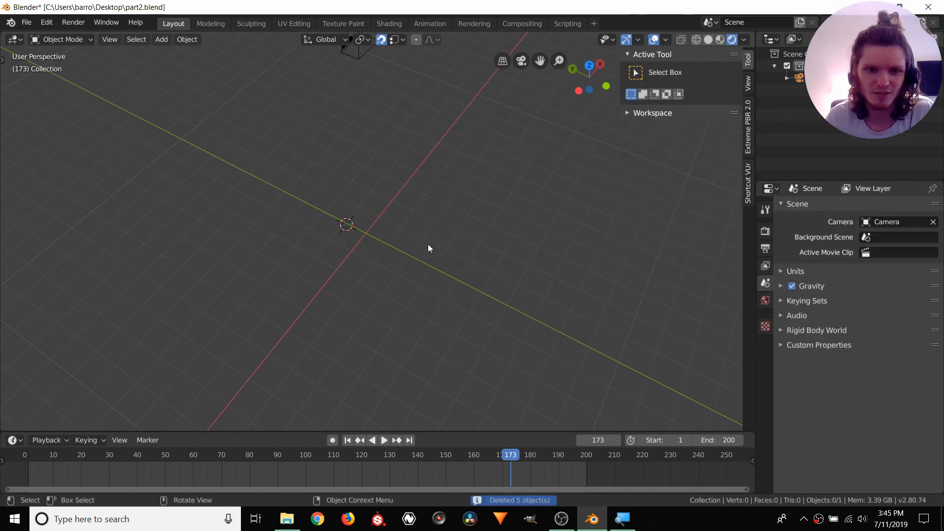
Switch the 3D viewport to the Movie Clip Editor, load the Perspective_0001.png clip and fit the footage in view
{"action": "left_click", "coordinate": [22, 37]}
{"action": "left_click", "coordinate": [72, 181]}
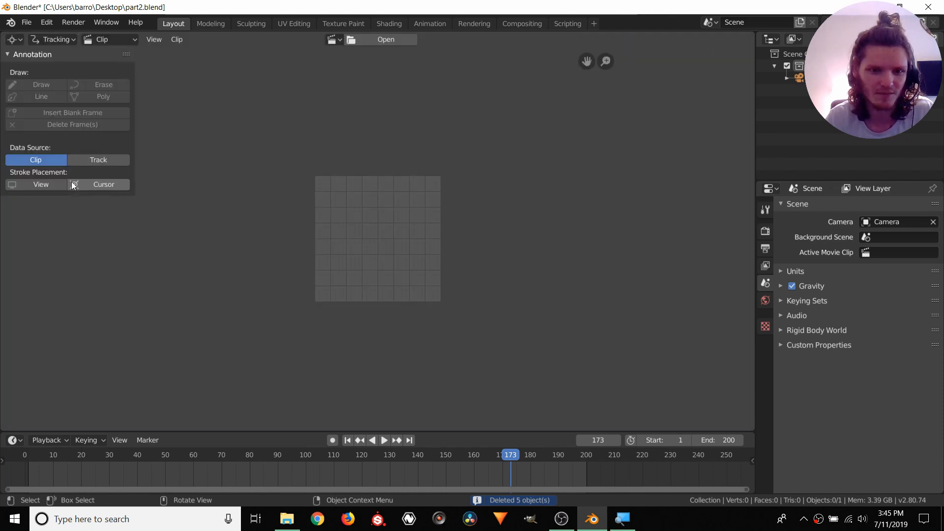
{"action": "left_click", "coordinate": [333, 39]}
{"action": "left_click", "coordinate": [347, 63]}
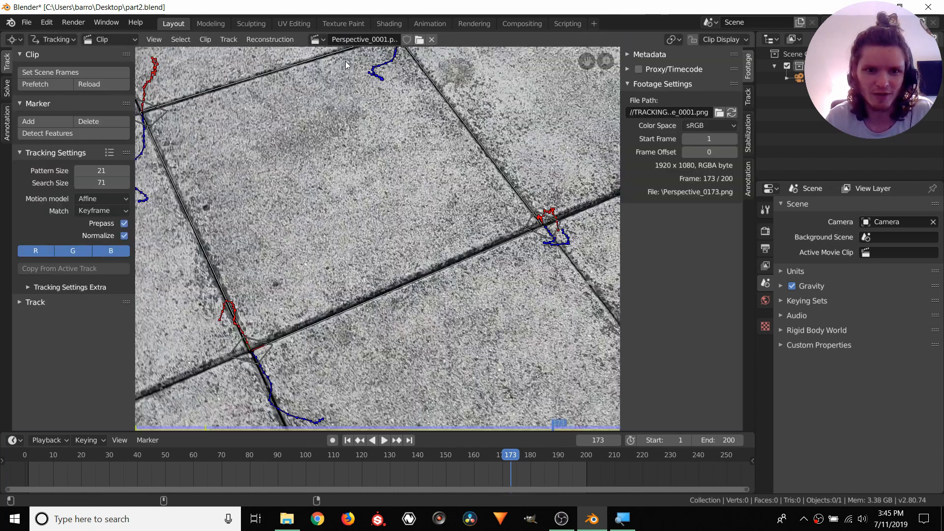
{"action": "key", "text": "Home"}
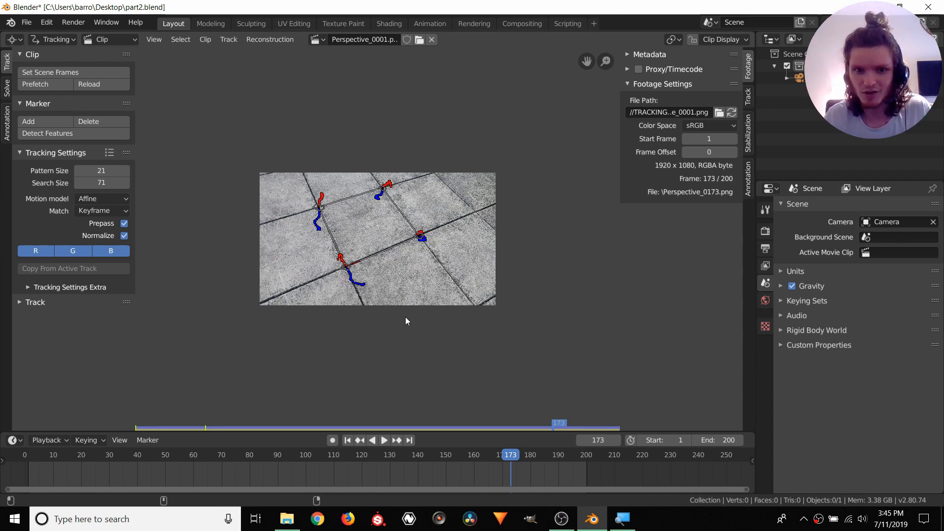
{"action": "scroll", "coordinate": [426, 255], "scroll_direction": "up", "scroll_amount": 3}
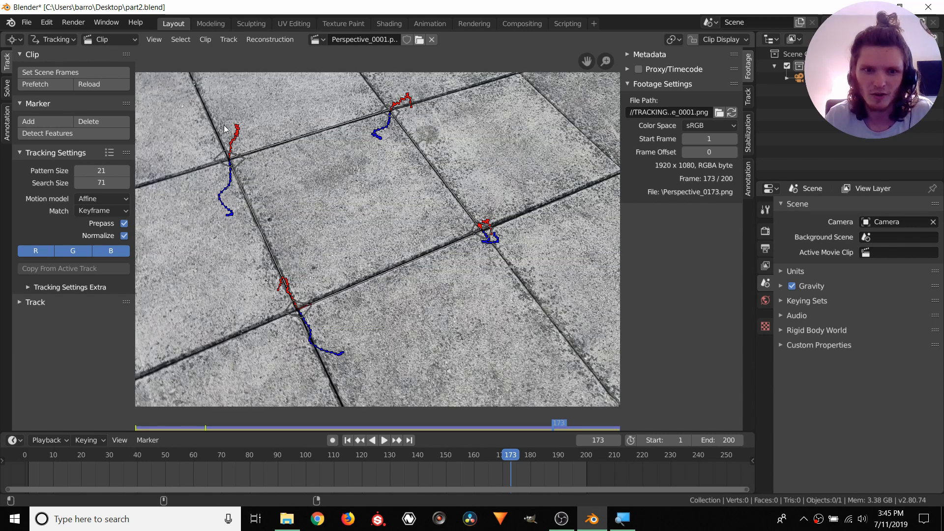
Rename the track at the tile corner nearest the image's right side to masktrack
{"action": "left_click", "coordinate": [492, 228]}
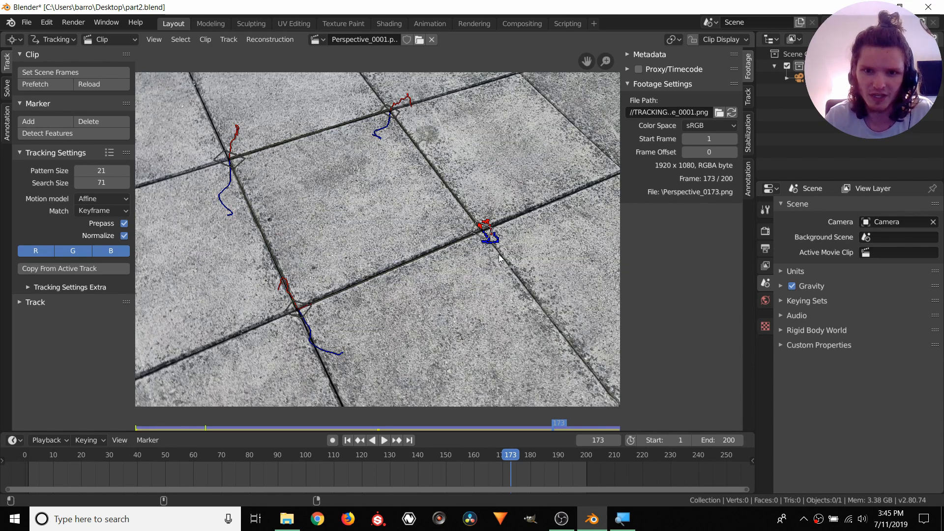
{"action": "left_click", "coordinate": [748, 96]}
{"action": "left_click", "coordinate": [675, 73]}
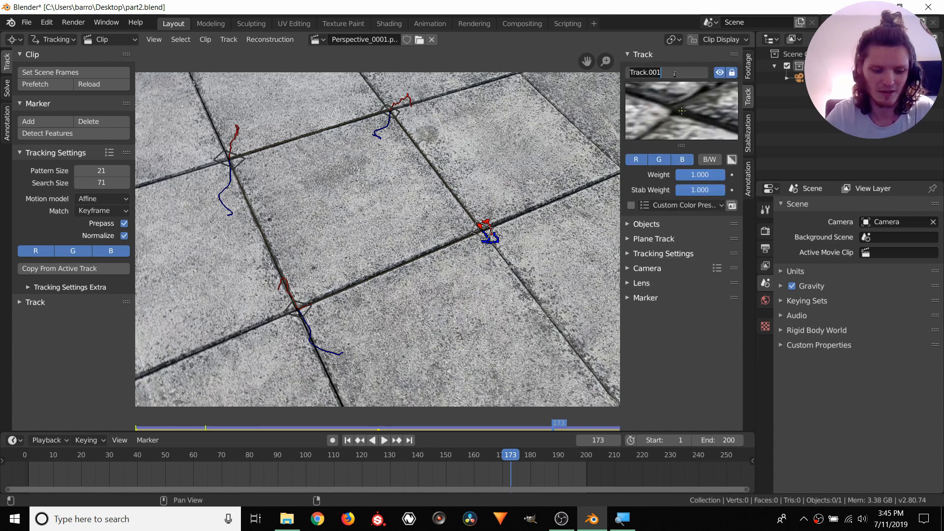
{"action": "type", "text": "masktrack"}
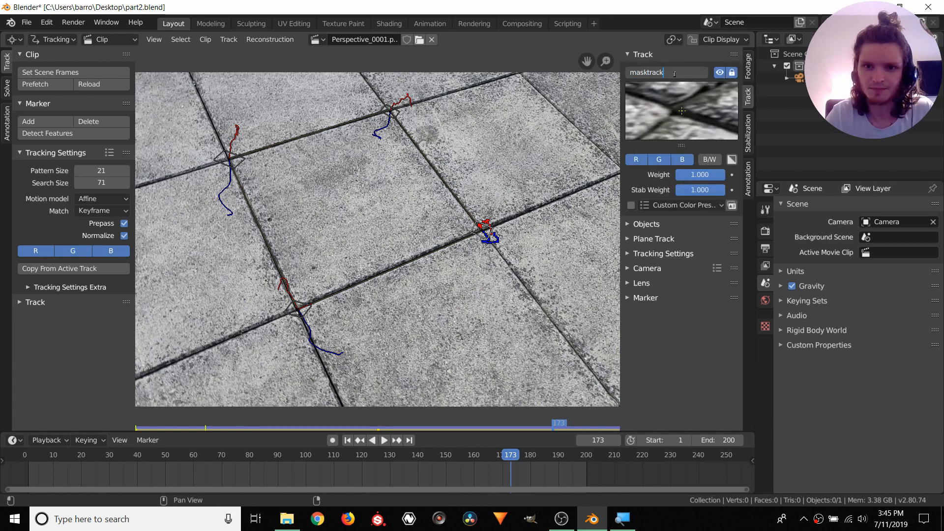
{"action": "key", "text": "Return"}
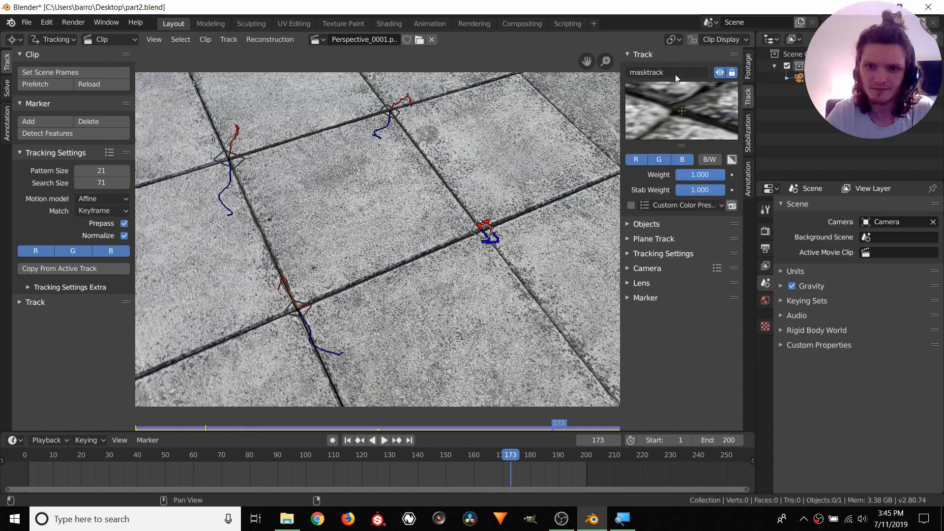
Change the clip editor to Mask mode and create a new mask for the footage
{"action": "left_click", "coordinate": [71, 42]}
{"action": "left_click", "coordinate": [69, 69]}
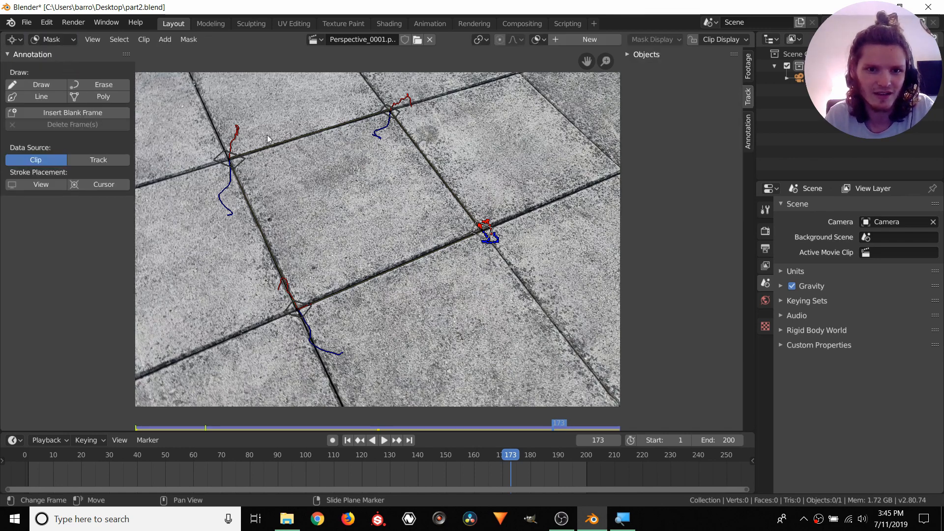
{"action": "left_click", "coordinate": [578, 39]}
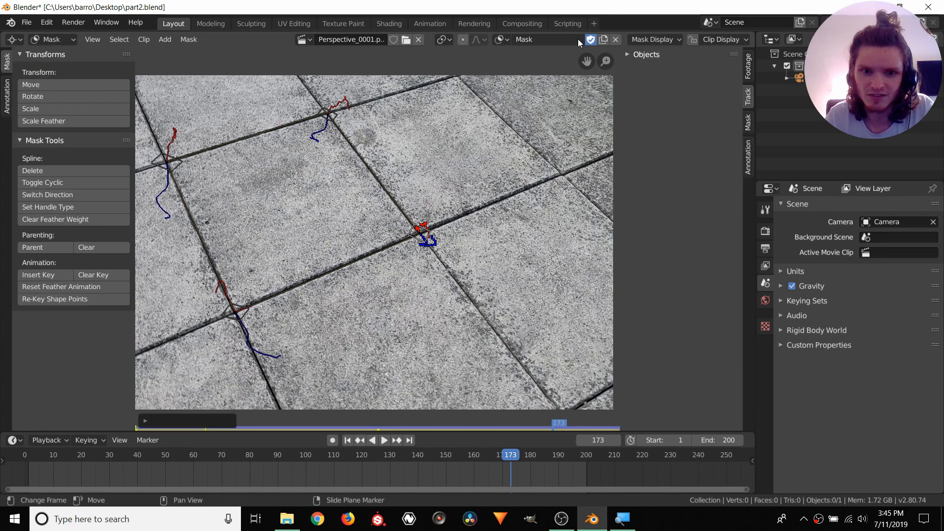
Draw a six-point mask spline around the masktrack tile corner and make it cyclic
{"action": "scroll", "coordinate": [453, 262], "scroll_direction": "up", "scroll_amount": 3}
{"action": "middle_click_drag", "start_coordinate": [502, 212], "coordinate": [415, 219]}
{"action": "left_click", "coordinate": [462, 285], "text": "ctrl"}
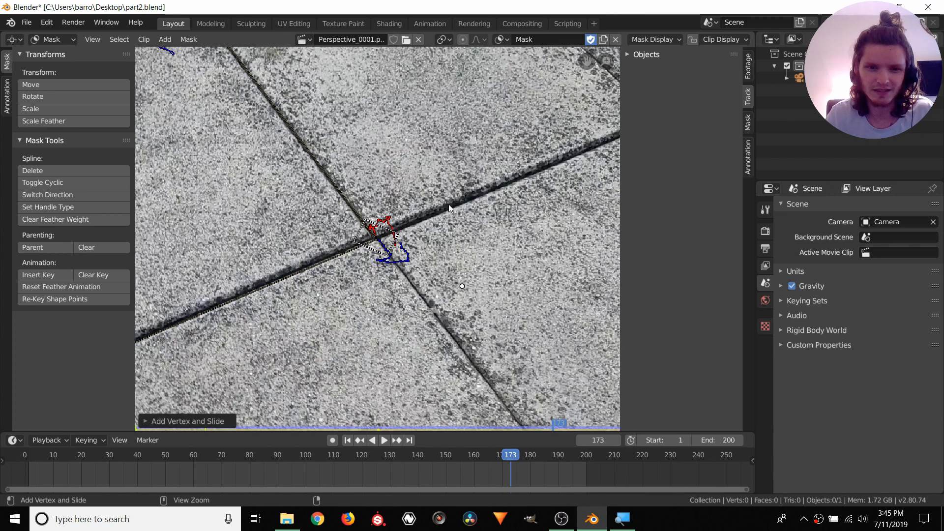
{"action": "left_click", "coordinate": [438, 175], "text": "ctrl"}
{"action": "left_click", "coordinate": [314, 138], "text": "ctrl"}
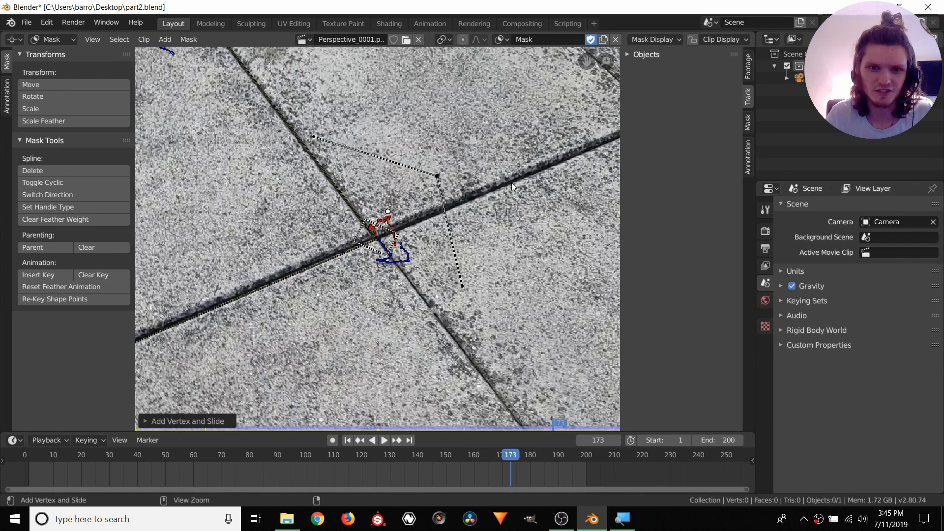
{"action": "left_click", "coordinate": [223, 208], "text": "ctrl"}
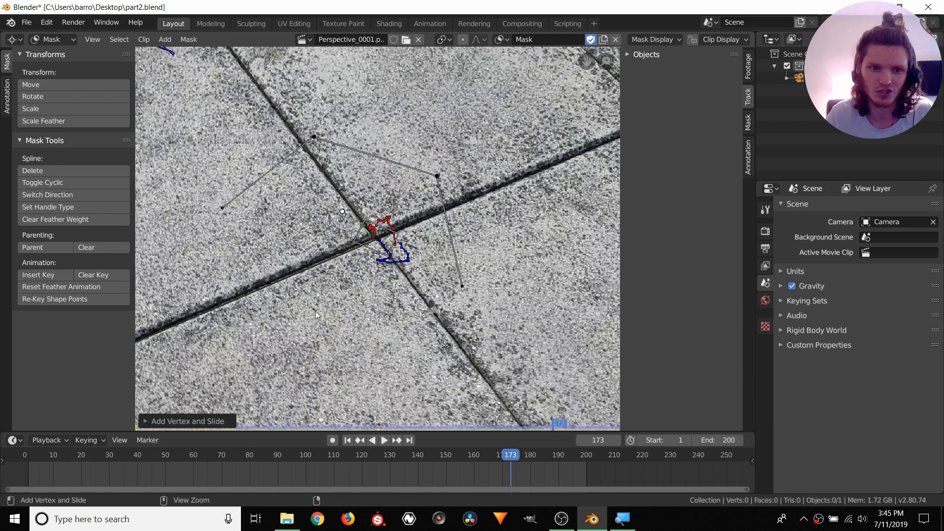
{"action": "left_click_drag", "start_coordinate": [295, 324], "coordinate": [394, 348], "text": "ctrl"}
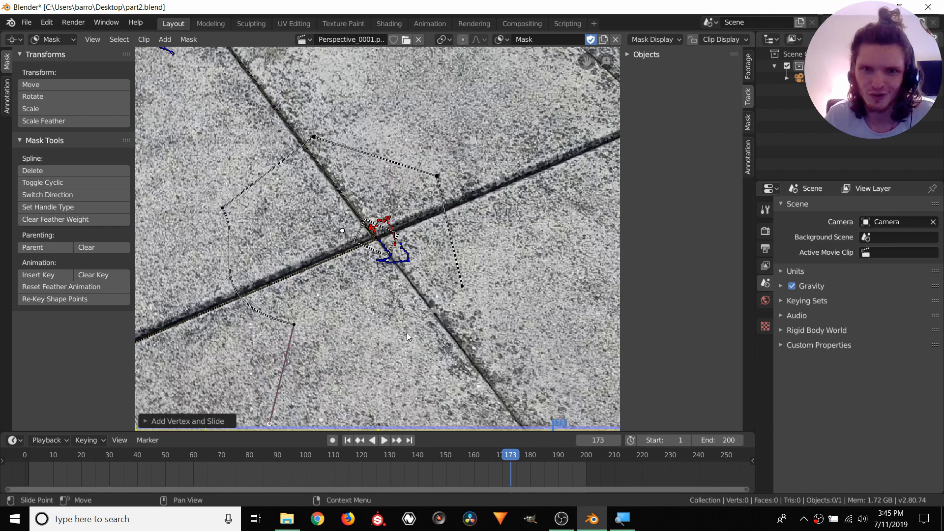
{"action": "left_click_drag", "start_coordinate": [450, 304], "coordinate": [526, 315], "text": "ctrl"}
{"action": "left_click", "coordinate": [748, 122]}
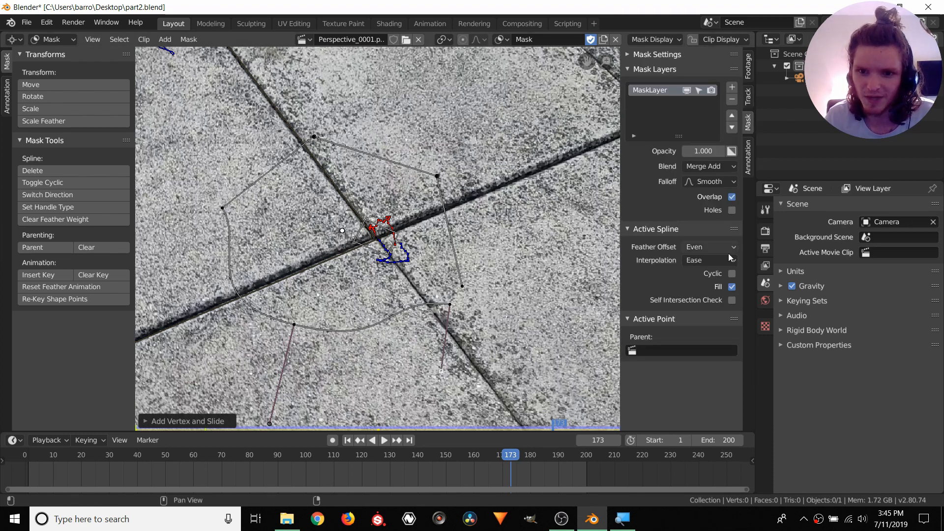
{"action": "left_click", "coordinate": [732, 274]}
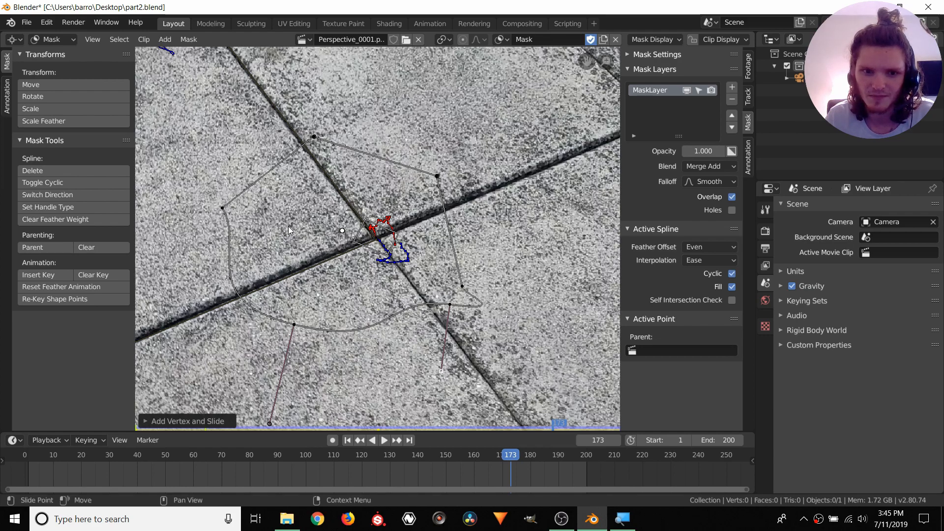
Select all mask points, play the clip and return to frame 171, checking the mask against the moving footage
{"action": "key", "text": "a"}
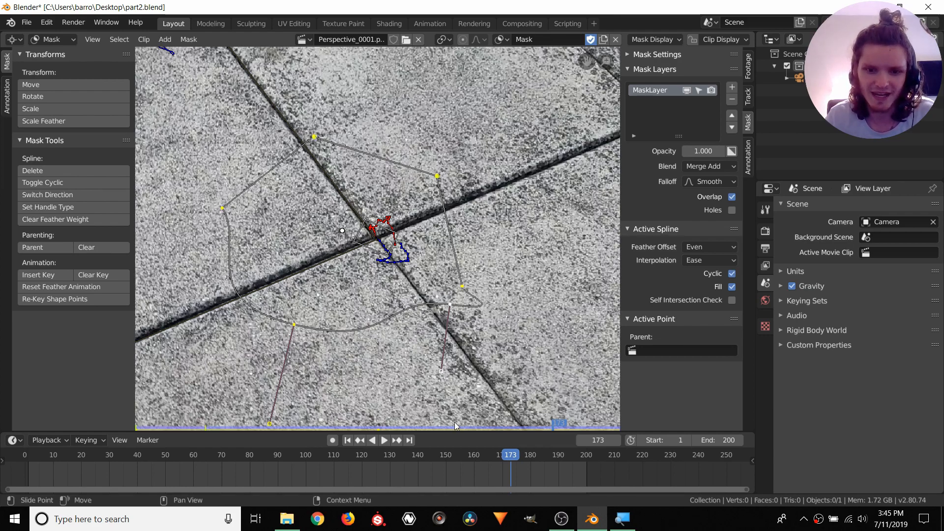
{"action": "key", "text": "space"}
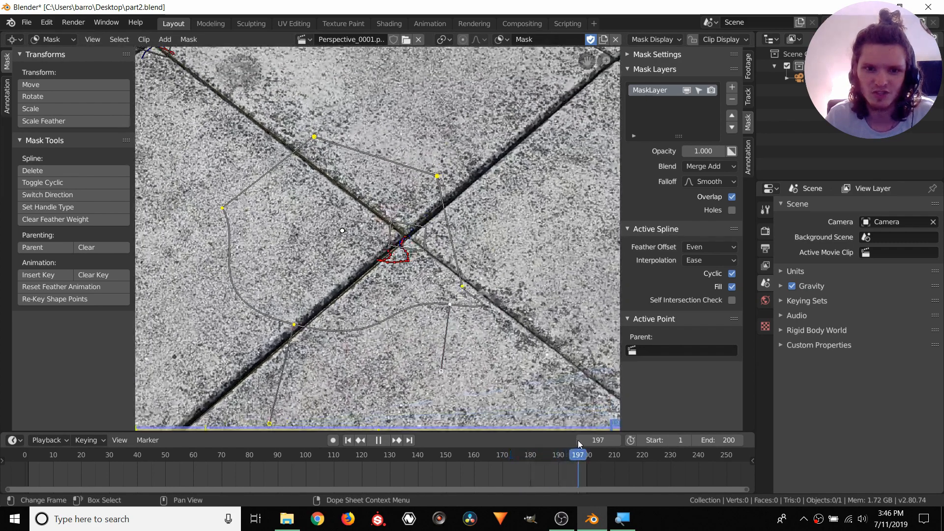
{"action": "key", "text": "space"}
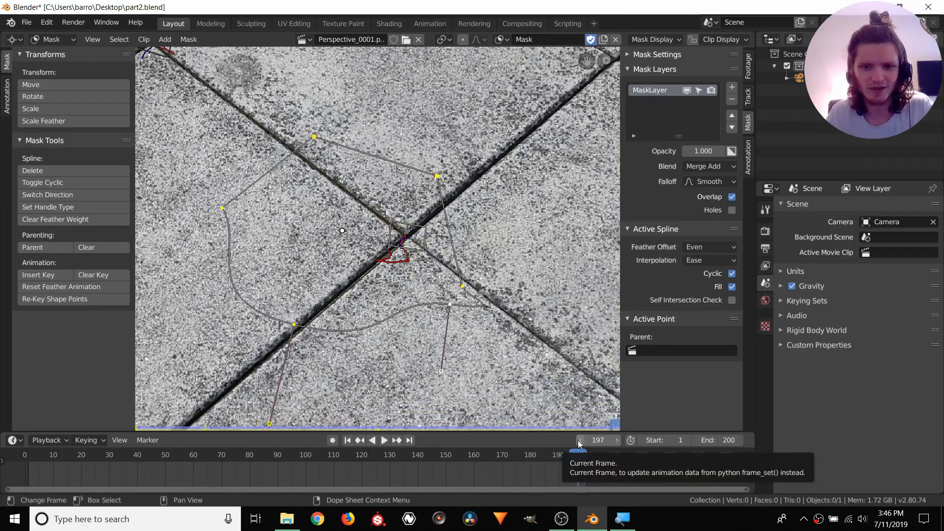
{"action": "left_click_drag", "start_coordinate": [585, 456], "coordinate": [508, 420]}
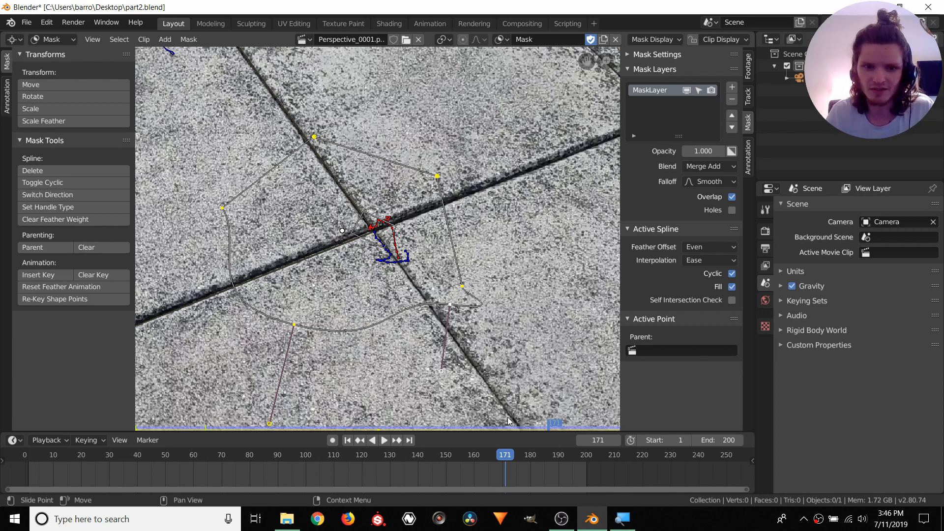
Parent only the mask's upper-right point to the Perspective_0001.png clip, with Camera as the object and masktrack as the track
{"action": "scroll", "coordinate": [456, 321], "scroll_direction": "up", "scroll_amount": 1}
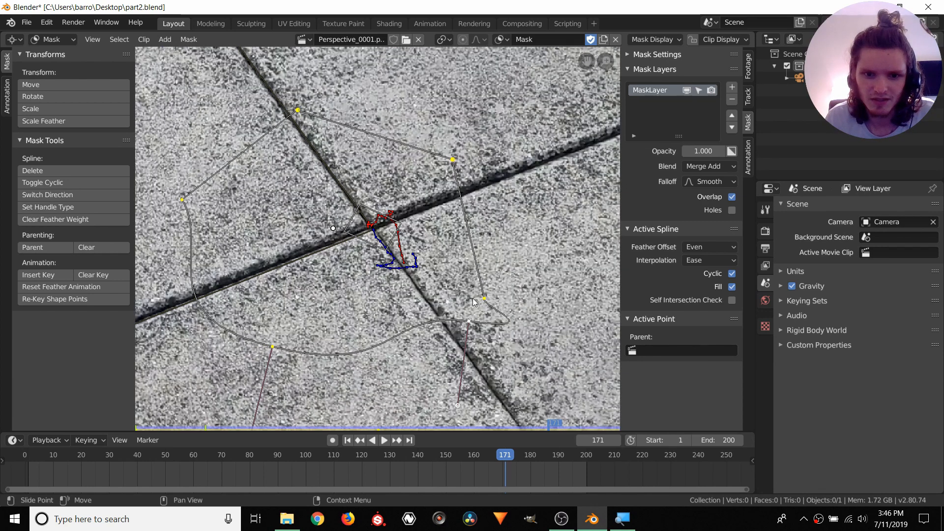
{"action": "key", "text": "alt+a"}
{"action": "left_click", "coordinate": [452, 161]}
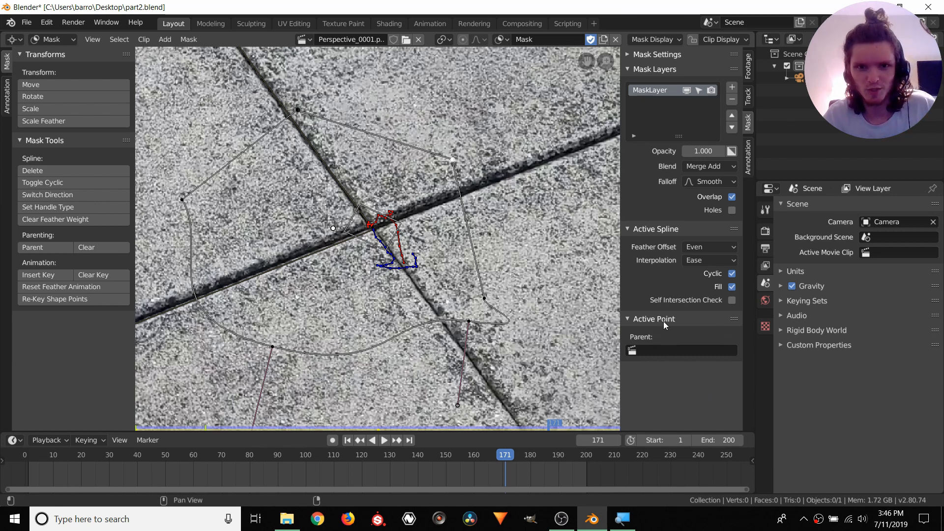
{"action": "left_click", "coordinate": [663, 347]}
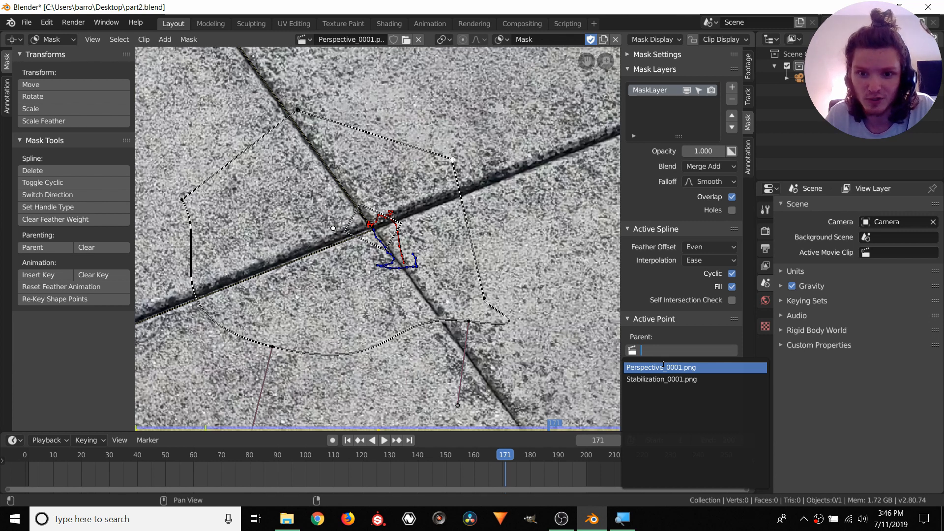
{"action": "left_click", "coordinate": [663, 367]}
{"action": "left_click", "coordinate": [704, 376]}
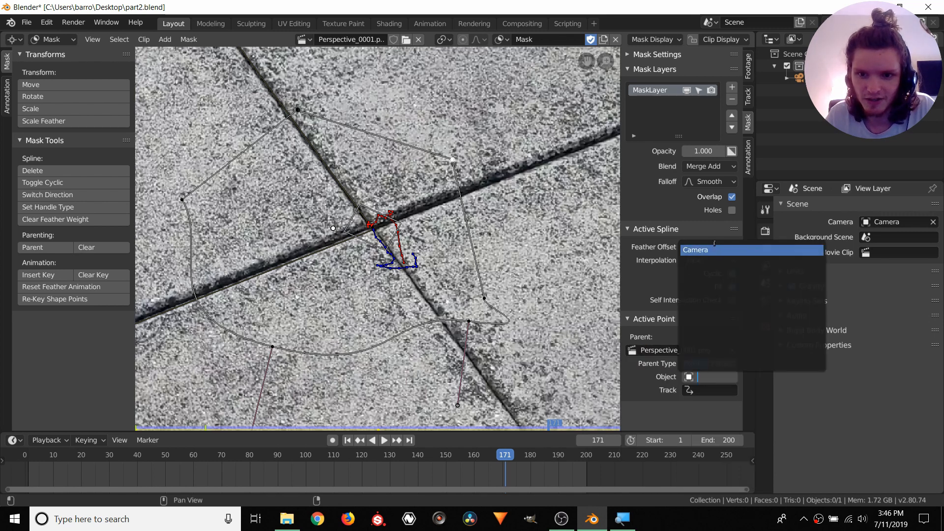
{"action": "left_click", "coordinate": [711, 250]}
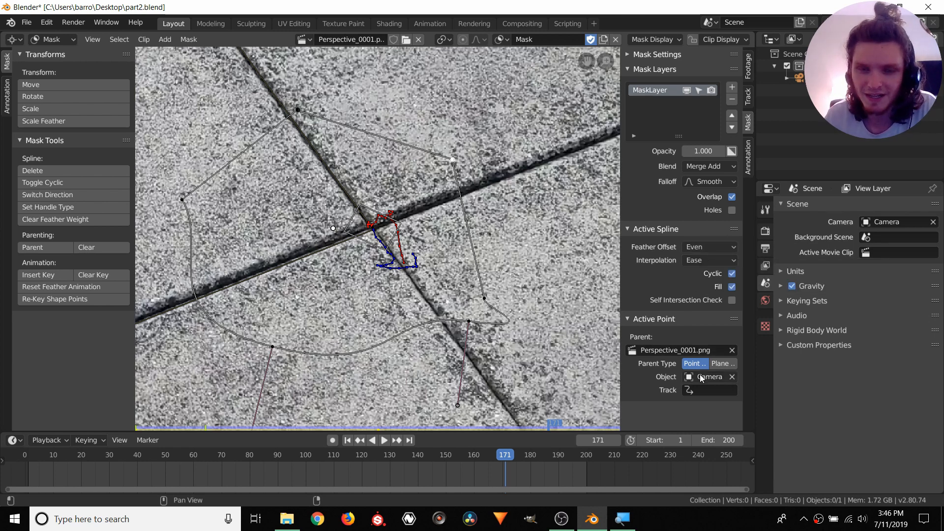
{"action": "left_click", "coordinate": [705, 389]}
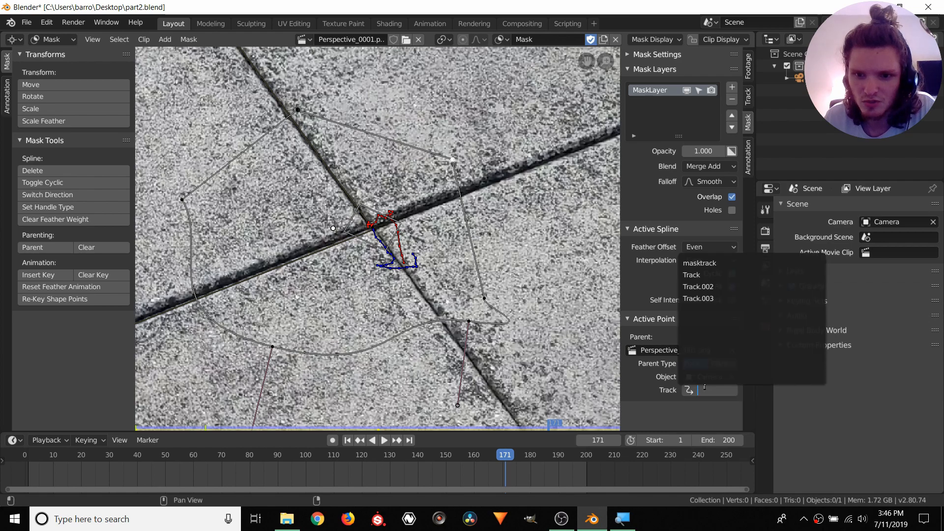
{"action": "left_click", "coordinate": [701, 263]}
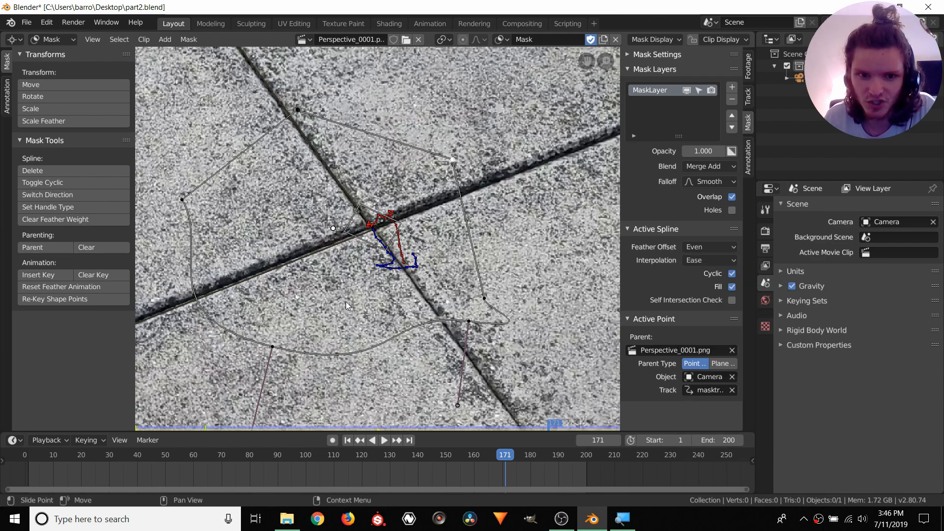
Play and scrub the clip, ending on frame 173, to examine how the parented point moves relative to the other points
{"action": "scroll", "coordinate": [347, 302], "scroll_direction": "down", "scroll_amount": 4}
{"action": "key", "text": "space"}
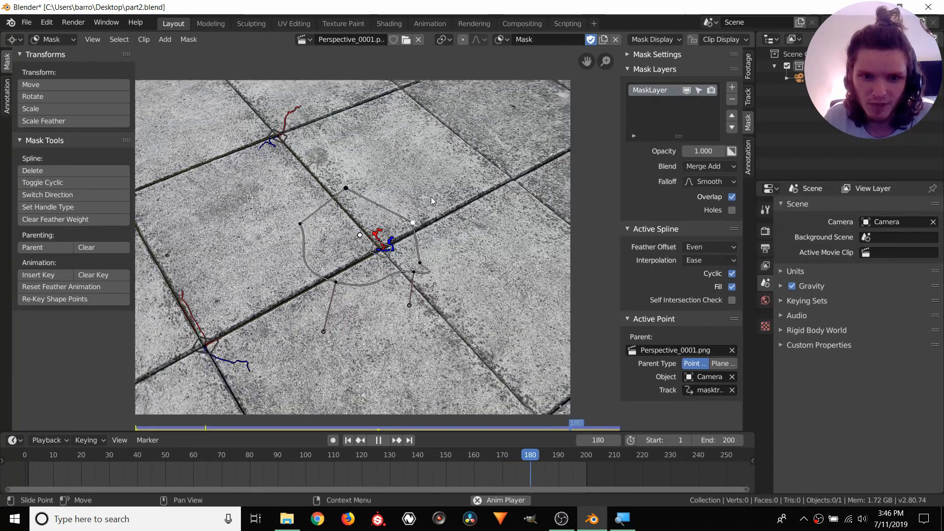
{"action": "left_click_drag", "start_coordinate": [556, 453], "coordinate": [496, 445]}
{"action": "key", "text": "space"}
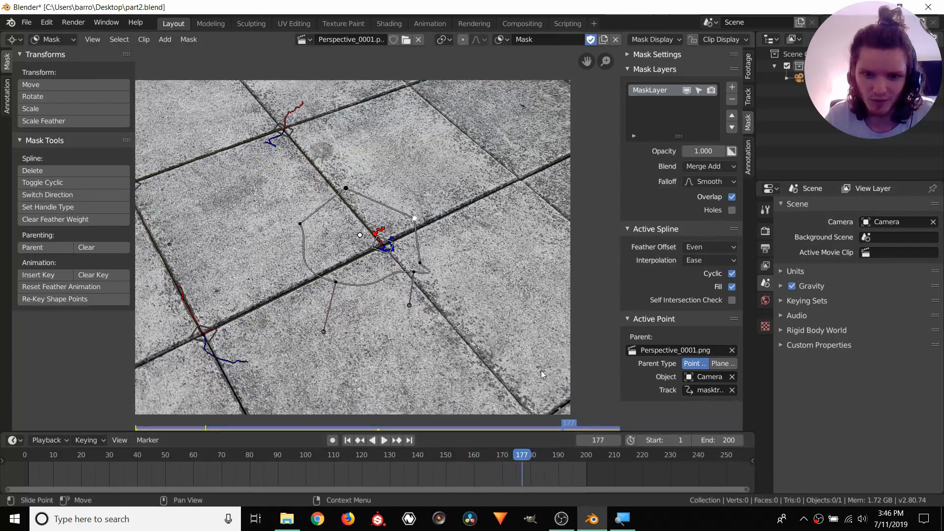
{"action": "key", "text": "Left"}
{"action": "key", "text": "Left"}
{"action": "key", "text": "Left"}
{"action": "key", "text": "Left"}
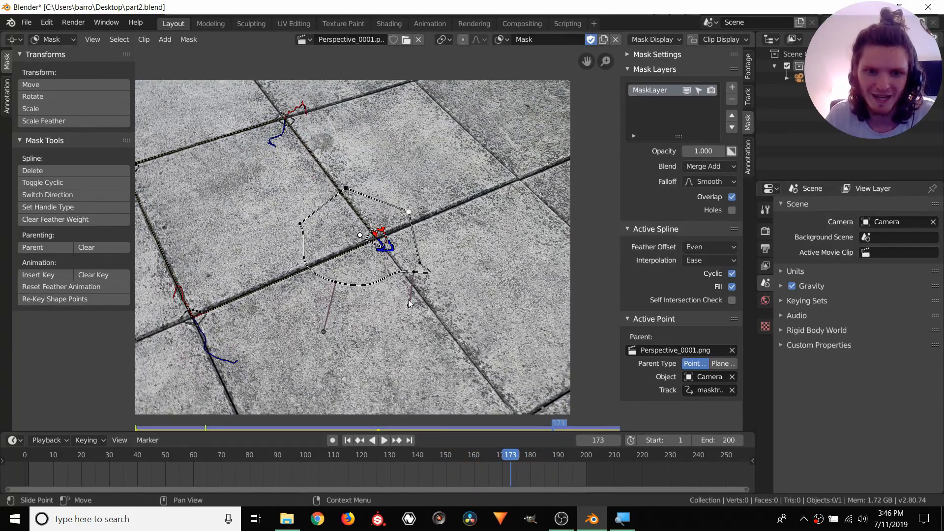
Select every point of the mask spline and parent them all to masktrack at frame 173
{"action": "scroll", "coordinate": [376, 270], "scroll_direction": "up", "scroll_amount": 2}
{"action": "key", "text": "a"}
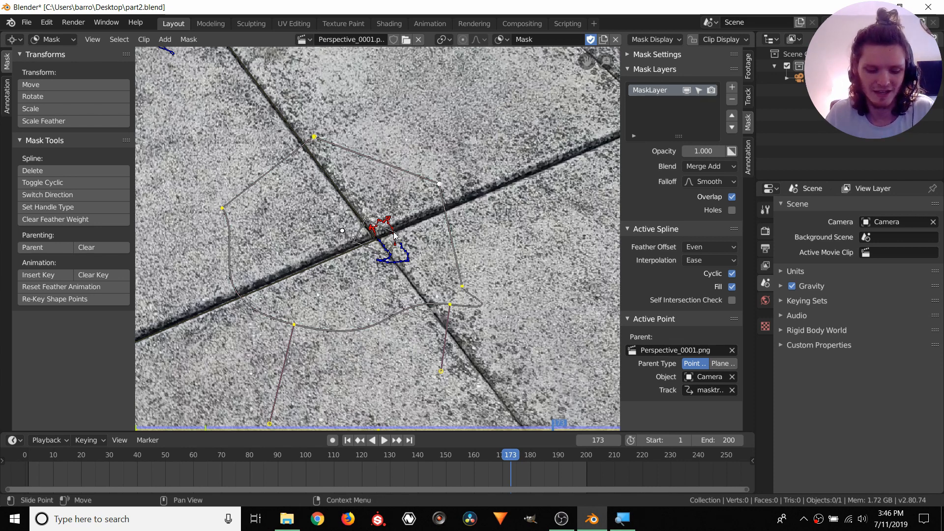
{"action": "key", "text": "ctrl+z"}
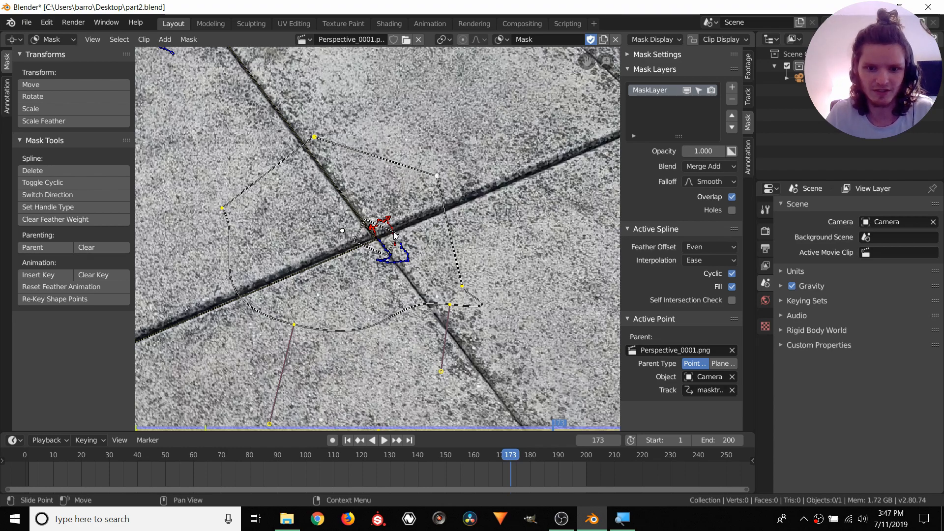
Play and scrub the clip, ending on frame 158, to check how the whole mask follows the track
{"action": "key", "text": "space"}
{"action": "left_click", "coordinate": [570, 459]}
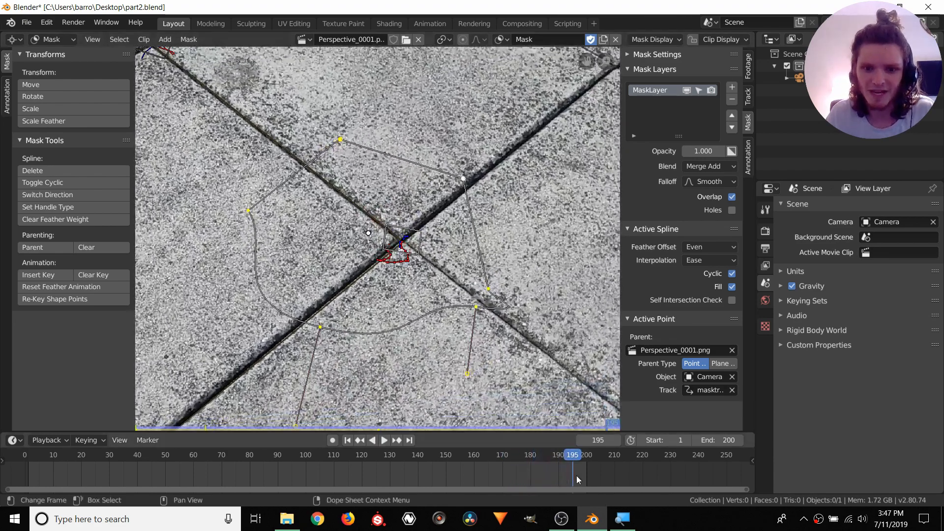
{"action": "left_click_drag", "start_coordinate": [569, 459], "coordinate": [412, 440]}
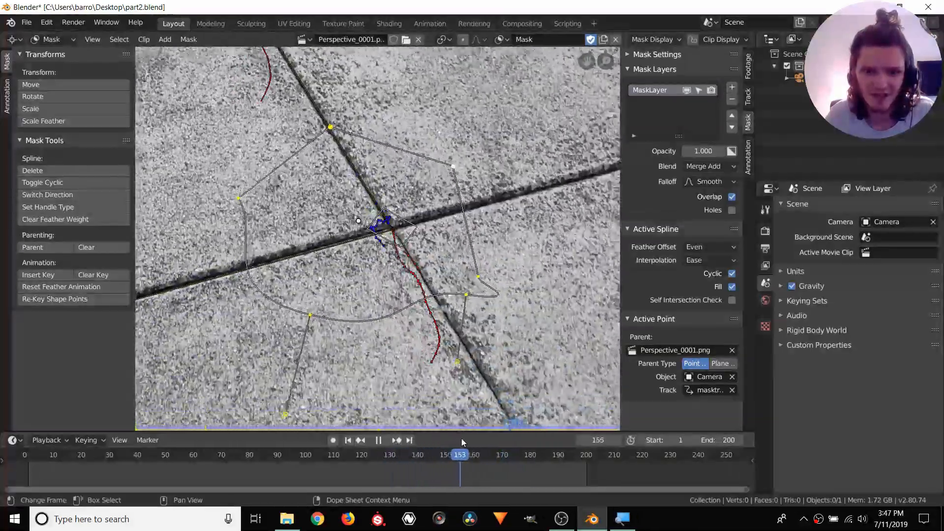
{"action": "key", "text": "space"}
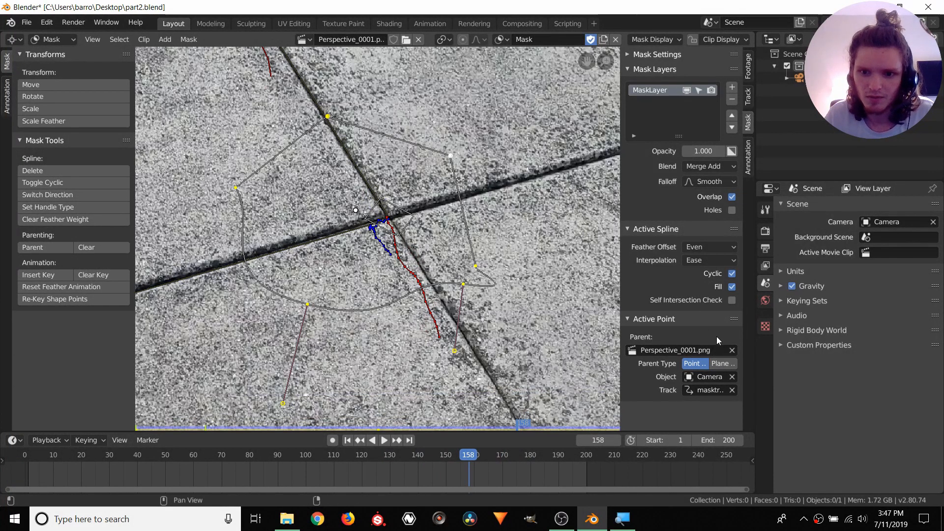
Clear the active point's parent clip and delete all points of the mask spline
{"action": "left_click", "coordinate": [731, 350]}
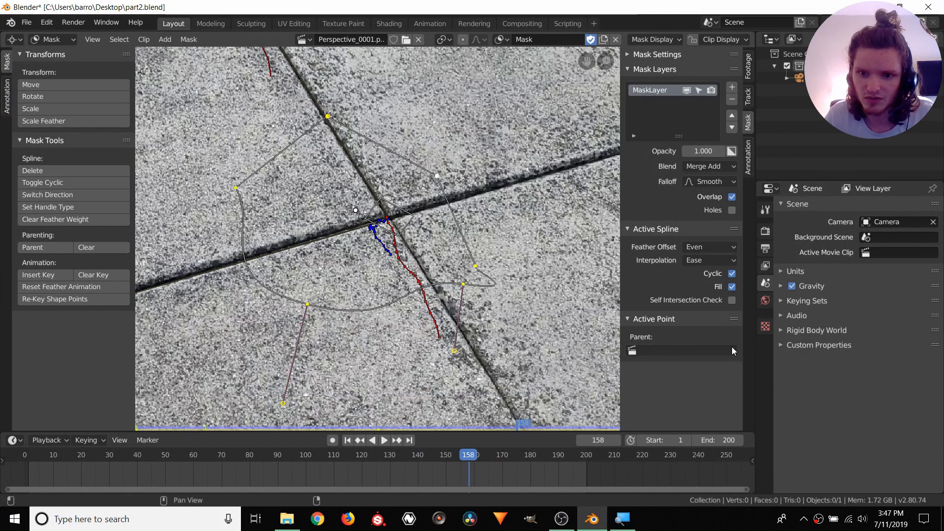
{"action": "left_click", "coordinate": [306, 304]}
{"action": "scroll", "coordinate": [407, 271], "scroll_direction": "down", "scroll_amount": 3}
{"action": "key", "text": "a"}
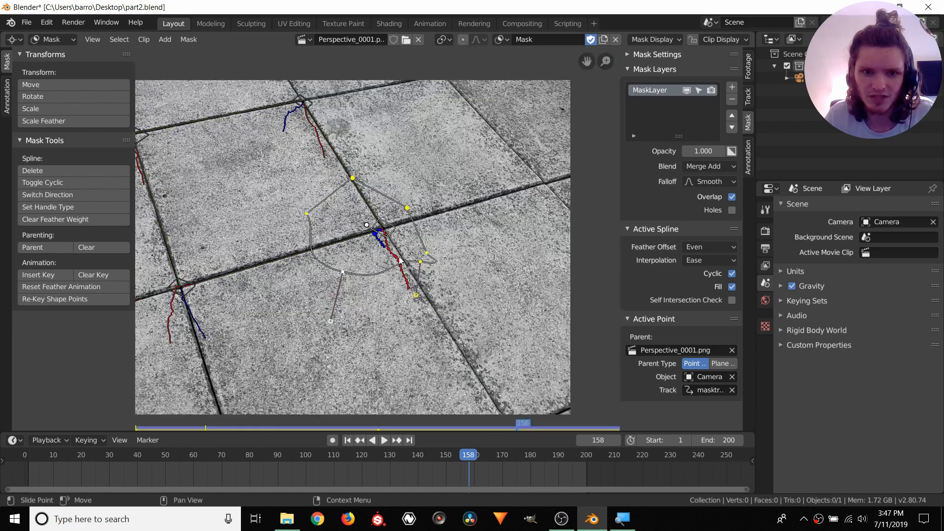
{"action": "key", "text": "x"}
{"action": "left_click", "coordinate": [393, 254]}
Add a square primitive to the empty mask layer
{"action": "scroll", "coordinate": [417, 249], "scroll_direction": "up", "scroll_amount": 4}
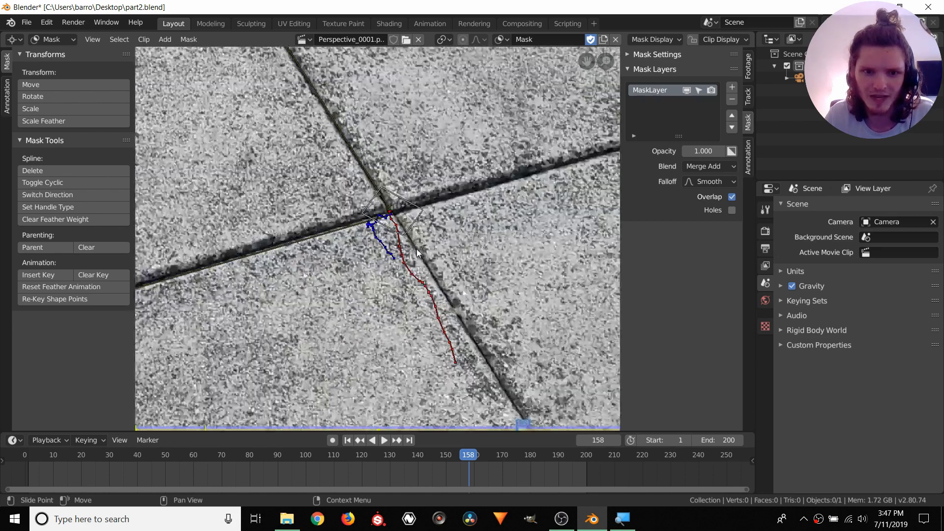
{"action": "left_click", "coordinate": [189, 39]}
{"action": "mouse_move", "coordinate": [165, 39]}
{"action": "left_click", "coordinate": [167, 66]}
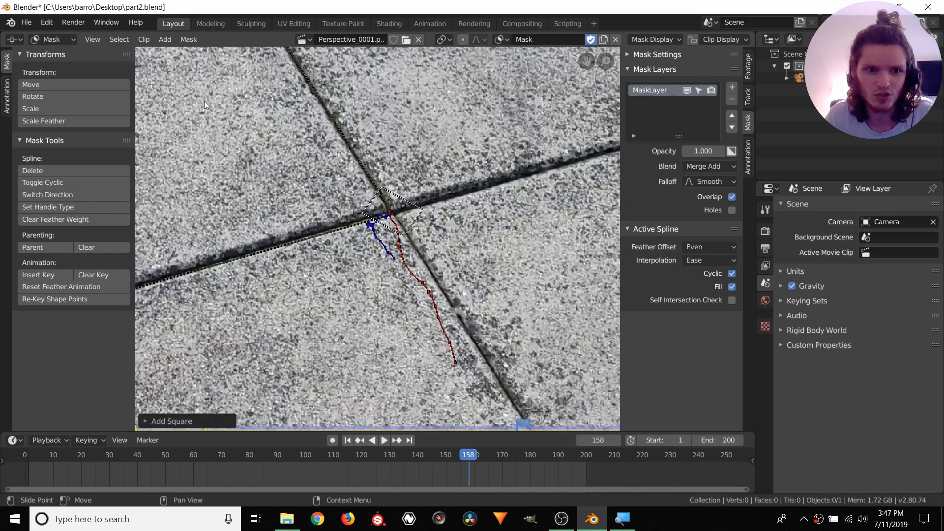
Move the mask square onto the tile between the four tracked corners and scale it up to roughly cover the tile
{"action": "scroll", "coordinate": [205, 101], "scroll_direction": "down", "scroll_amount": 5}
{"action": "key", "text": "g"}
{"action": "left_click", "coordinate": [346, 240]}
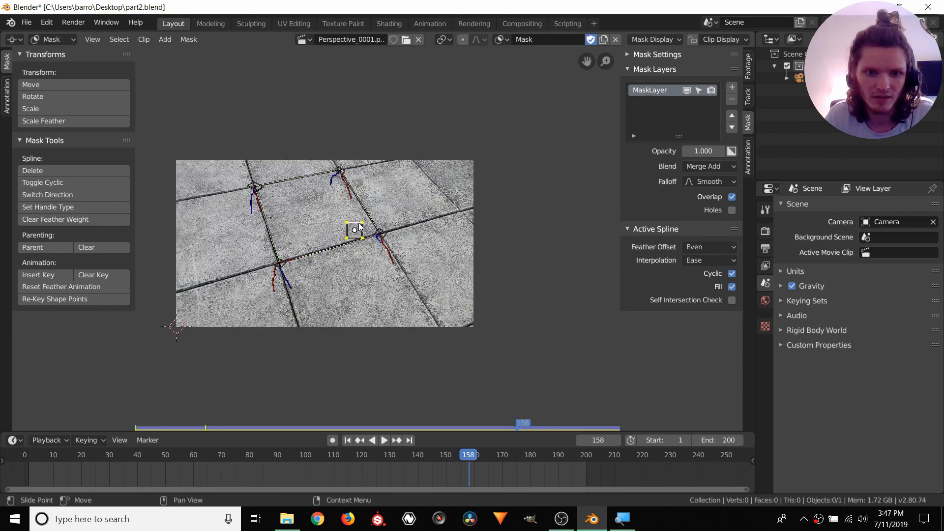
{"action": "key", "text": "s"}
{"action": "left_click", "coordinate": [394, 198]}
{"action": "key", "text": "g"}
{"action": "left_click", "coordinate": [369, 190]}
{"action": "scroll", "coordinate": [350, 234], "scroll_direction": "up", "scroll_amount": 2}
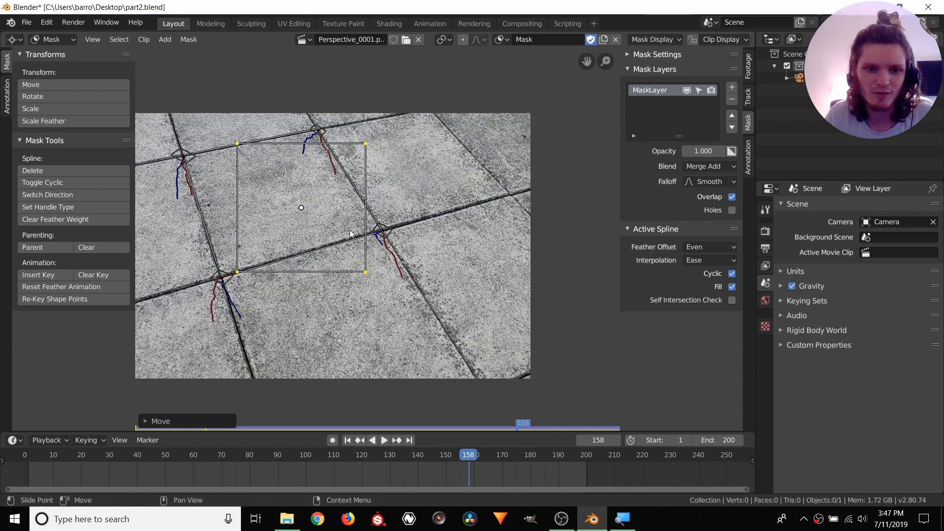
{"action": "middle_click_drag", "start_coordinate": [273, 225], "coordinate": [312, 231]}
{"action": "scroll", "coordinate": [323, 232], "scroll_direction": "up", "scroll_amount": 3}
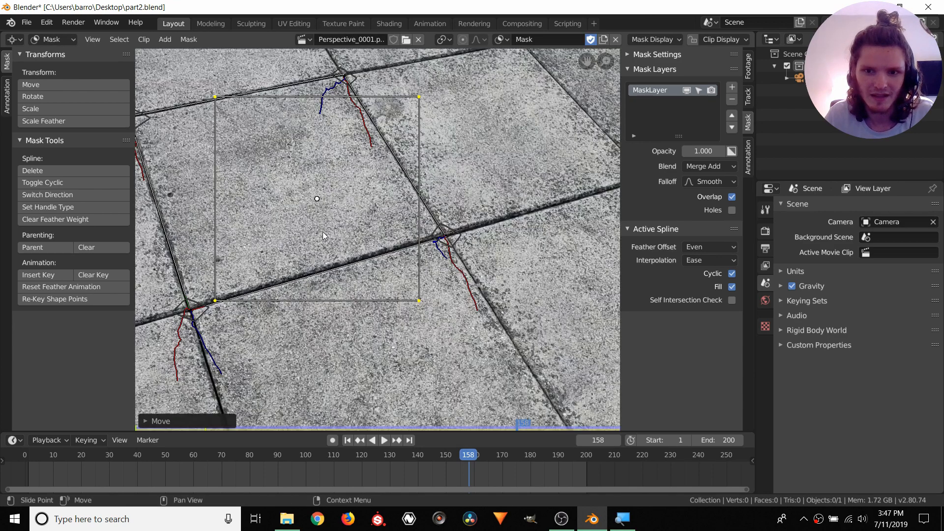
{"action": "middle_click_drag", "start_coordinate": [478, 346], "coordinate": [494, 365]}
Parent the square's lower-right point to the Perspective_0001.png clip's plane track tile with object Camera, and play the clip to check it
{"action": "left_click", "coordinate": [498, 357]}
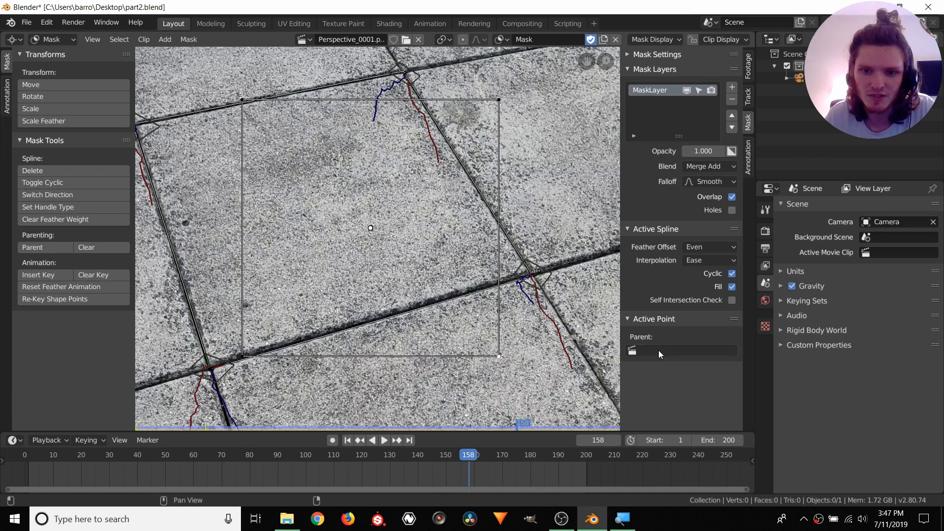
{"action": "left_click", "coordinate": [687, 350]}
{"action": "left_click", "coordinate": [663, 367]}
{"action": "left_click", "coordinate": [725, 363]}
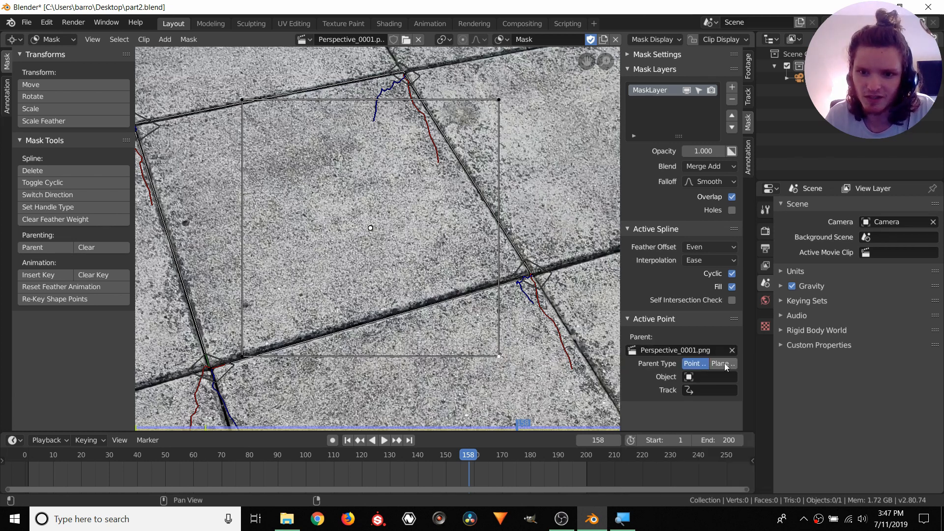
{"action": "left_click", "coordinate": [713, 377]}
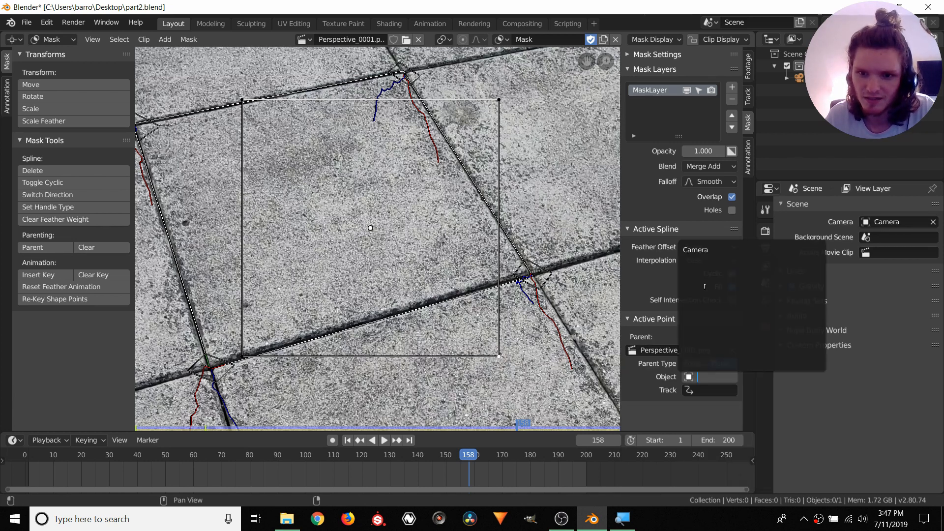
{"action": "left_click", "coordinate": [698, 250]}
{"action": "left_click", "coordinate": [699, 393]}
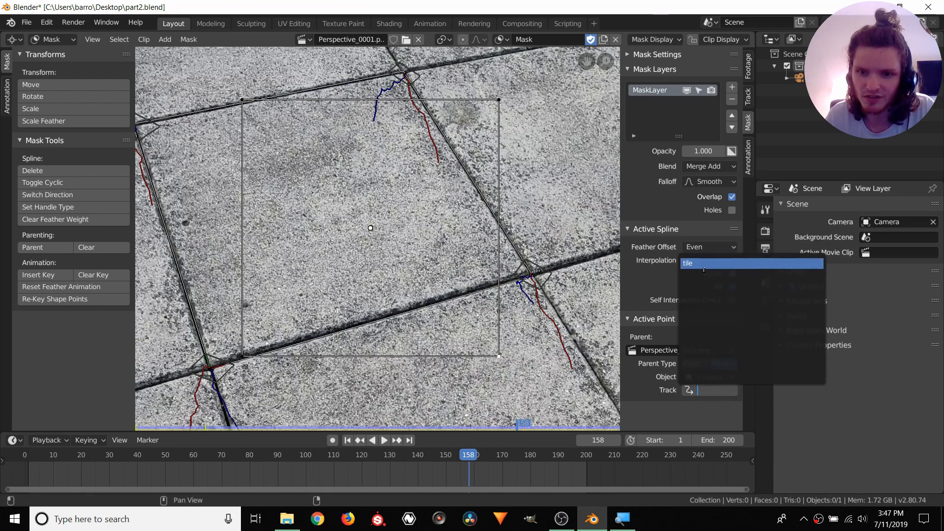
{"action": "left_click", "coordinate": [688, 265]}
{"action": "key", "text": "space"}
{"action": "key", "text": "space"}
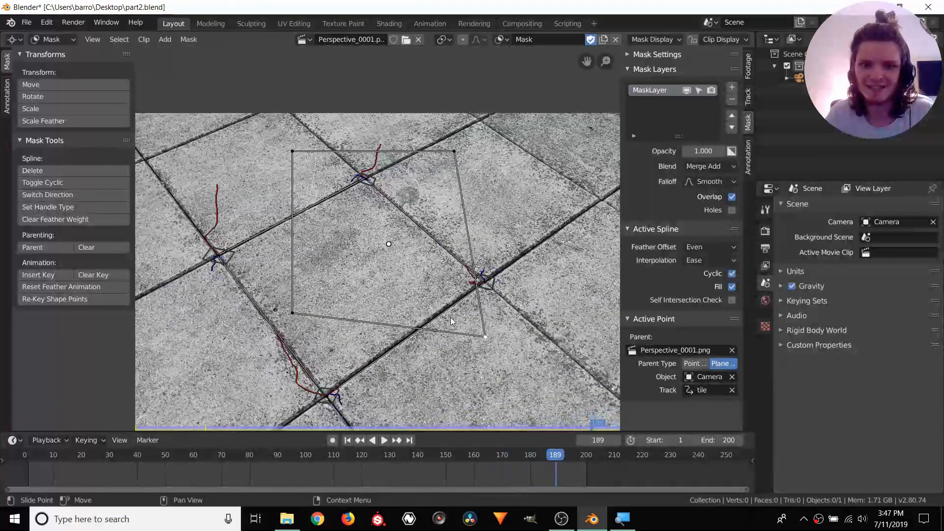
Parent all points of the square to the tile plane track at frame 1 and play the clip to frame 88
{"action": "key", "text": "shift+Left"}
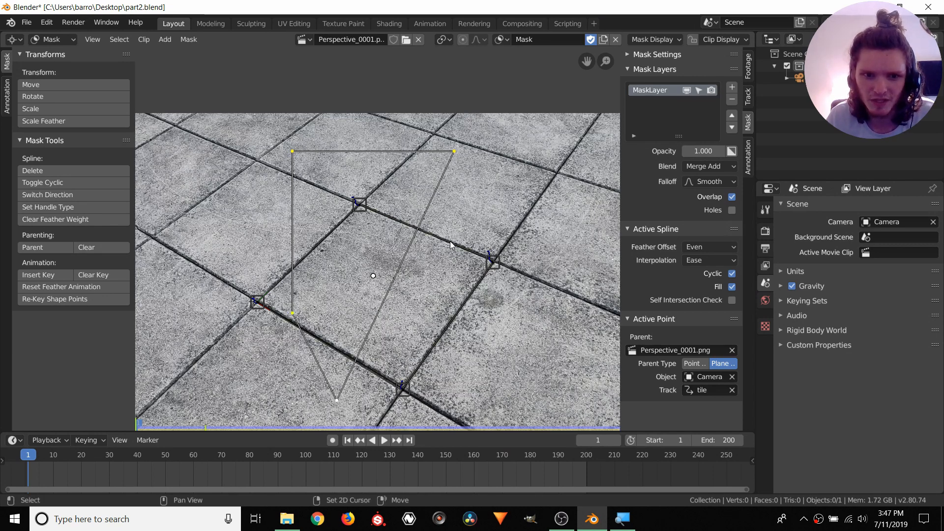
{"action": "key", "text": "space"}
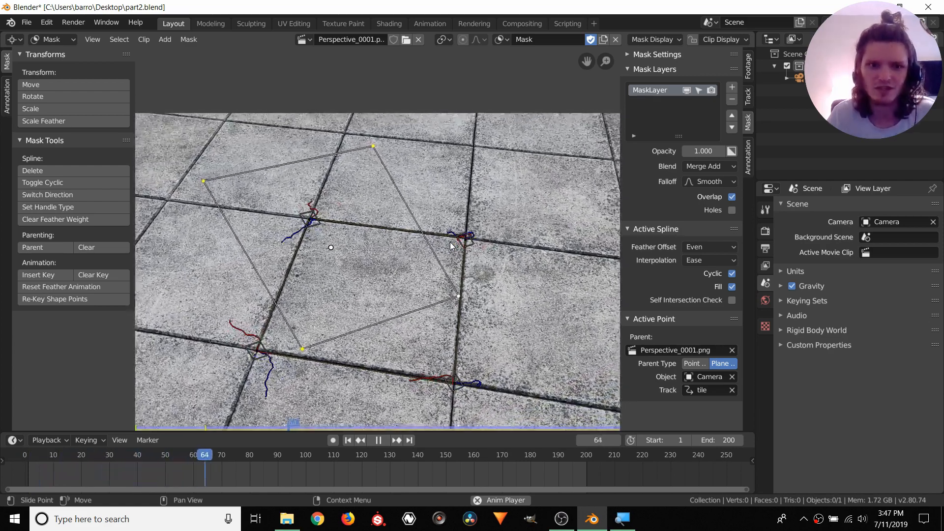
{"action": "key", "text": "space"}
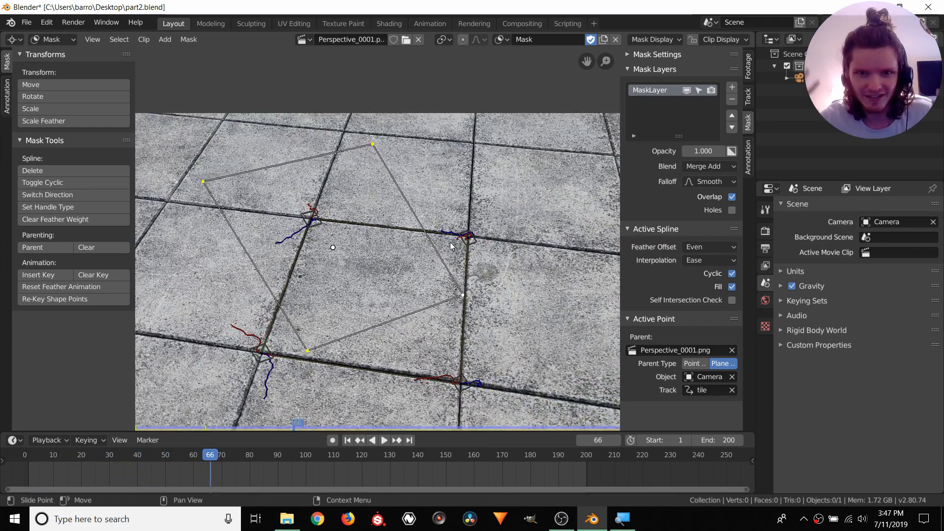
{"action": "key", "text": "space"}
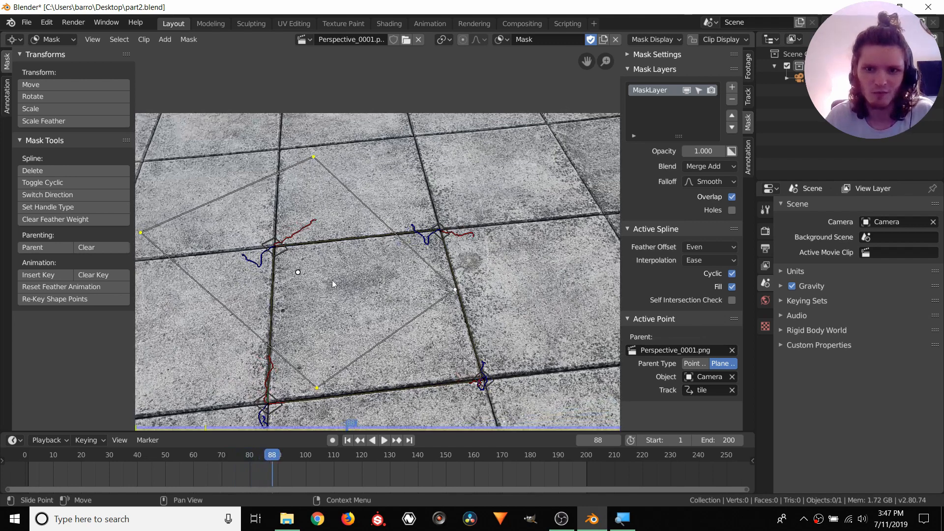
Switch to the Compositing workspace and return to frame 1 with the footage node in view
{"action": "left_click", "coordinate": [519, 23]}
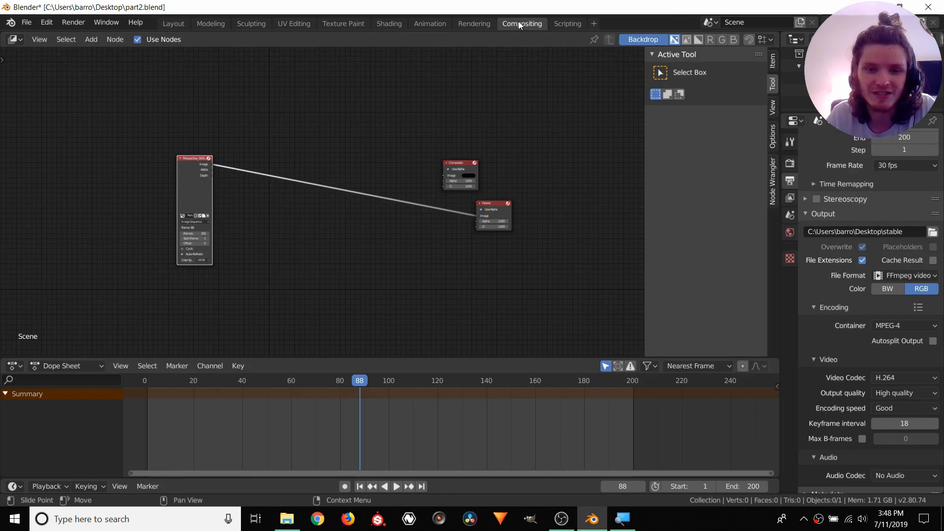
{"action": "scroll", "coordinate": [261, 171], "scroll_direction": "up", "scroll_amount": 5}
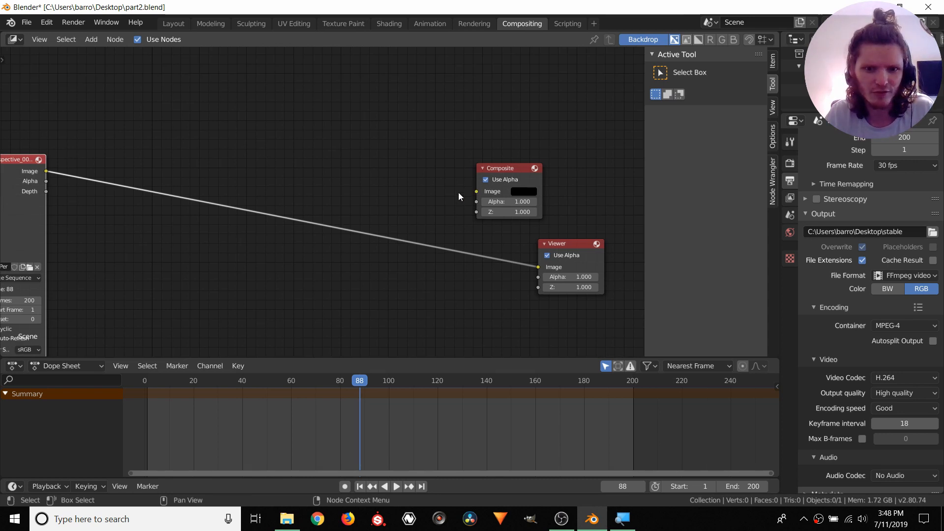
{"action": "key", "text": "shift+Left"}
{"action": "middle_click_drag", "start_coordinate": [116, 267], "coordinate": [224, 253]}
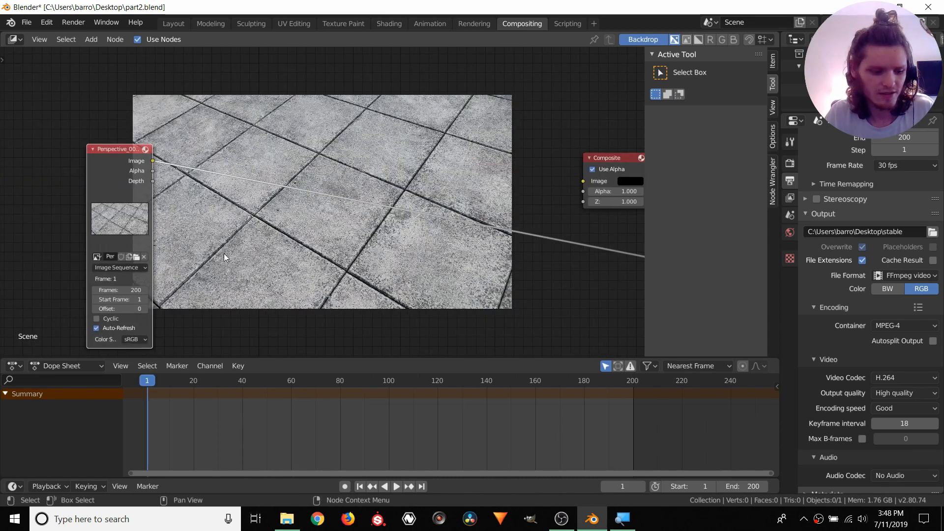
Insert an Alpha Over node between the footage and the Viewer, and set its second image color to green
{"action": "key", "text": "shift+a"}
{"action": "left_click", "coordinate": [224, 253]}
{"action": "type", "text": "a"}
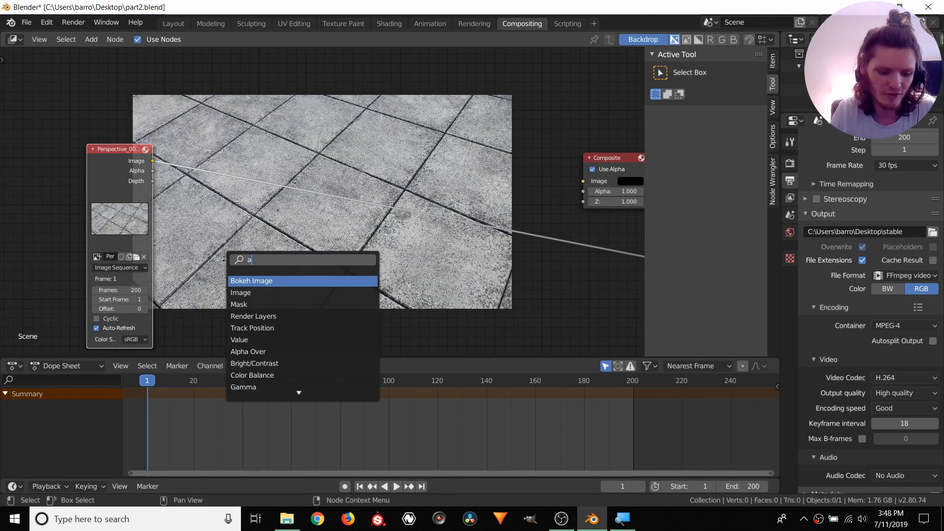
{"action": "type", "text": "lpha"}
{"action": "key", "text": "Return"}
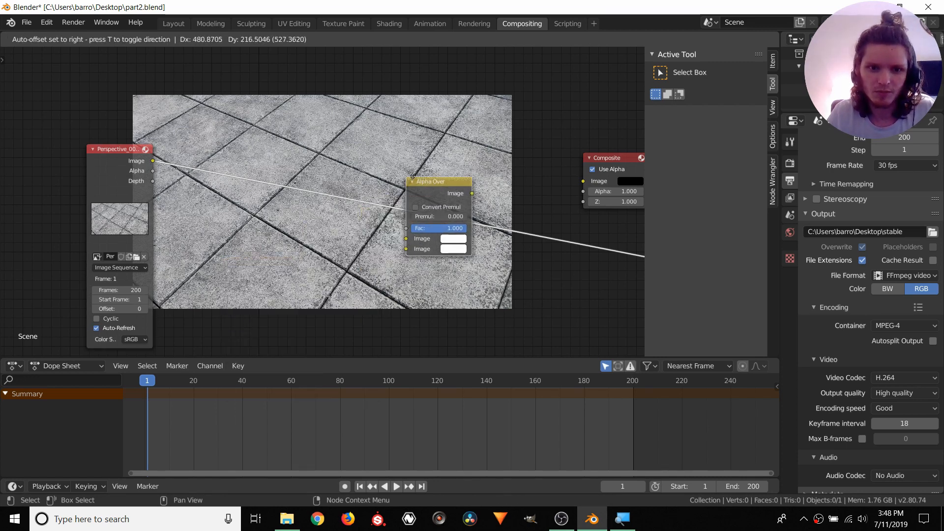
{"action": "left_click", "coordinate": [420, 212]}
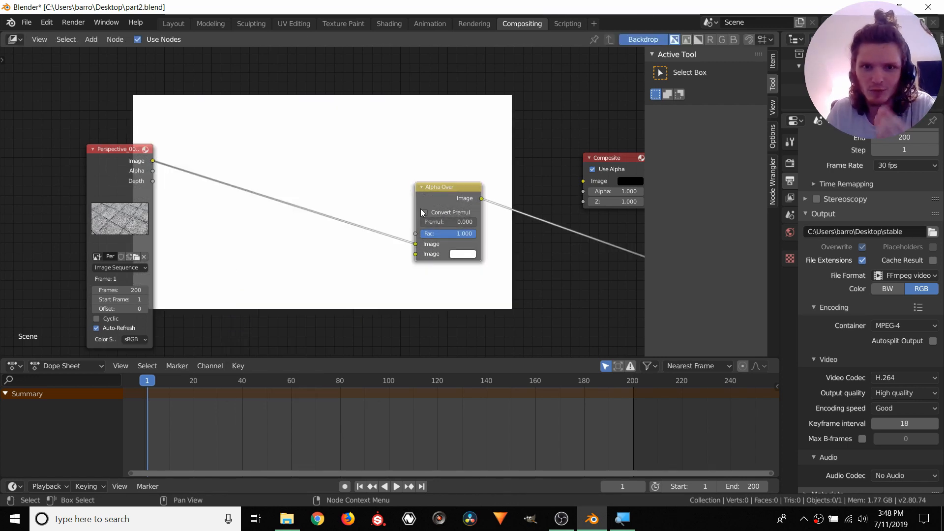
{"action": "left_click", "coordinate": [465, 254]}
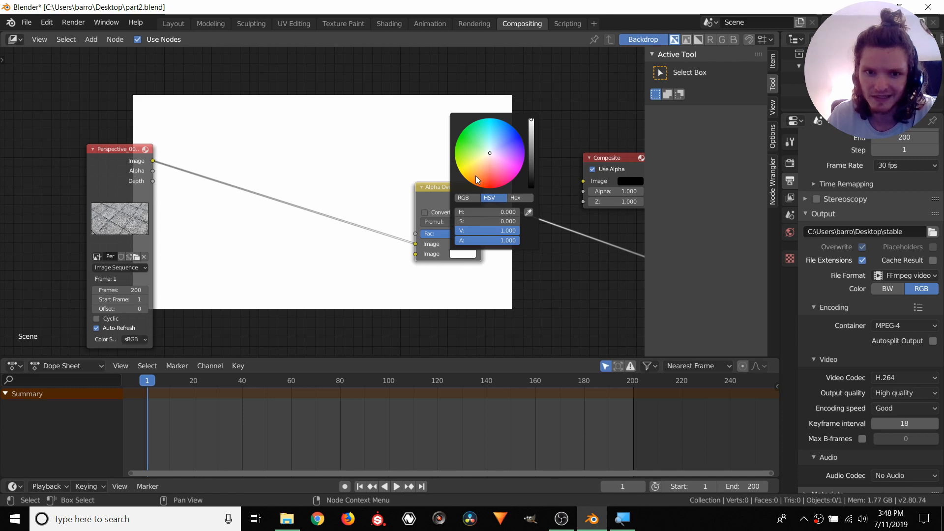
{"action": "left_click_drag", "start_coordinate": [471, 170], "coordinate": [459, 135]}
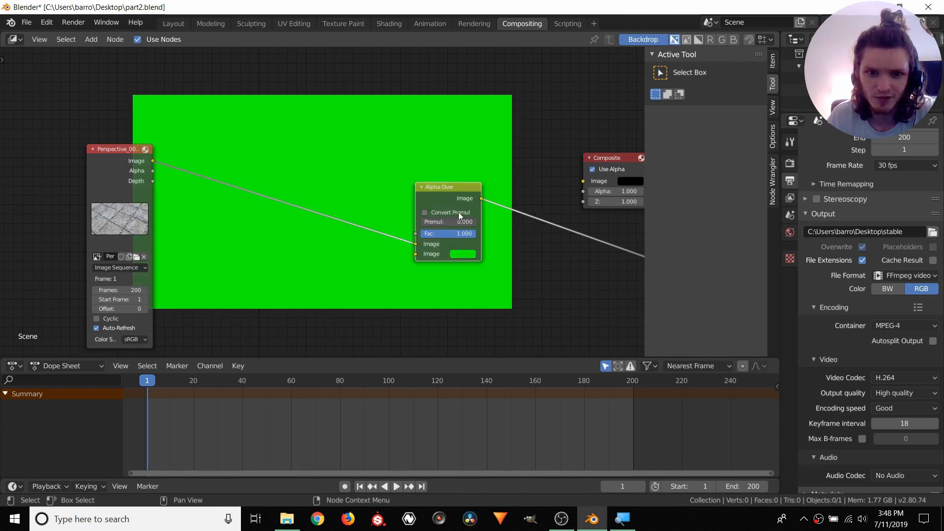
Add a Mask node above the footage node and connect its Mask output to the Alpha Over node's Fac input
{"action": "middle_click_drag", "start_coordinate": [421, 206], "coordinate": [374, 266]}
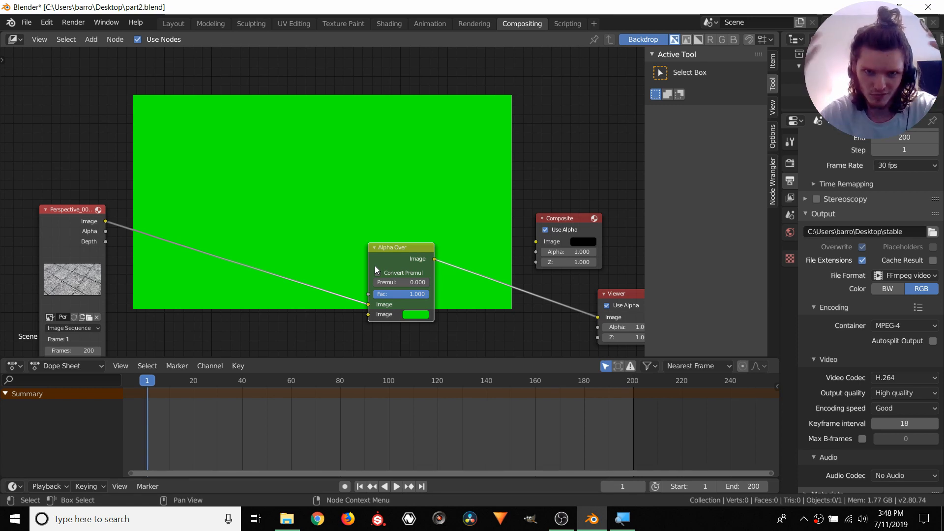
{"action": "middle_click_drag", "start_coordinate": [147, 134], "coordinate": [256, 149]}
{"action": "key", "text": "shift+a"}
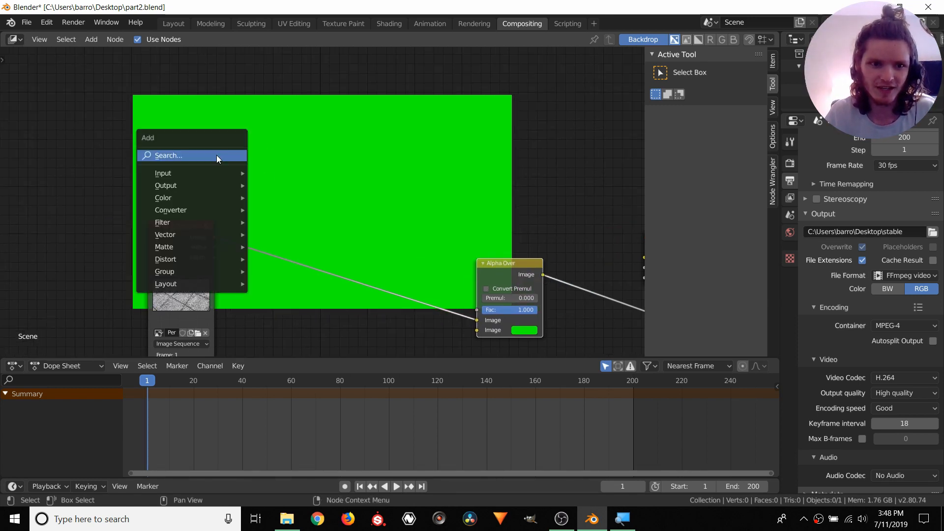
{"action": "left_click", "coordinate": [216, 155]}
{"action": "type", "text": "mask"}
{"action": "key", "text": "Return"}
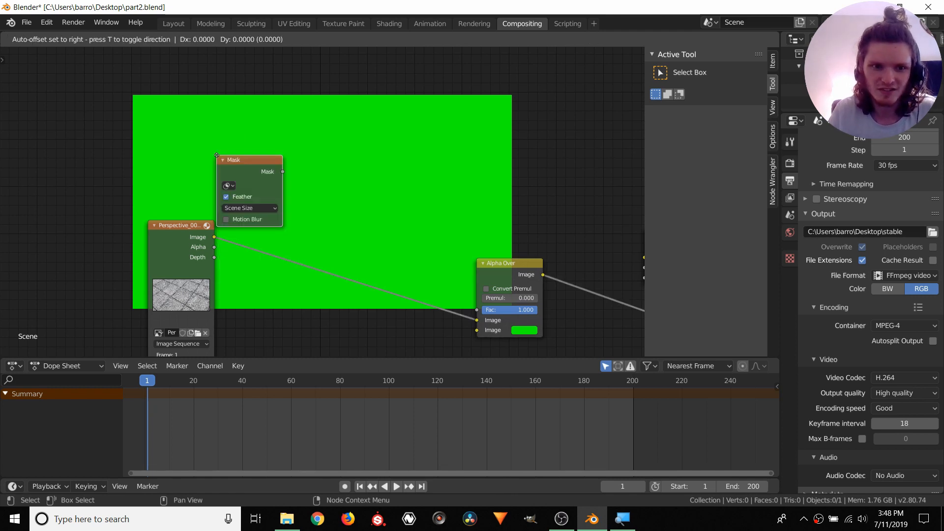
{"action": "left_click", "coordinate": [216, 156]}
{"action": "left_click_drag", "start_coordinate": [282, 172], "coordinate": [477, 310]}
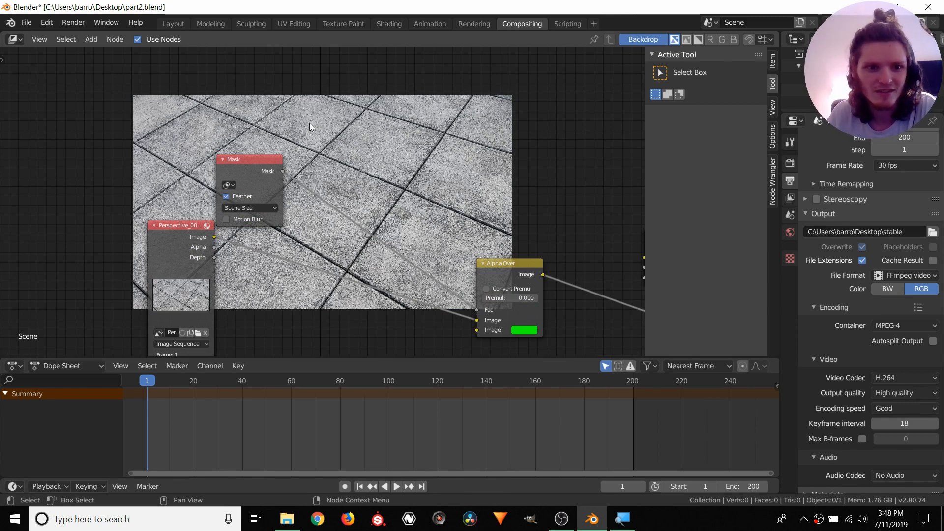
Assign the existing mask named Mask to the Mask node and reposition the node clear of the footage node
{"action": "left_click", "coordinate": [224, 185]}
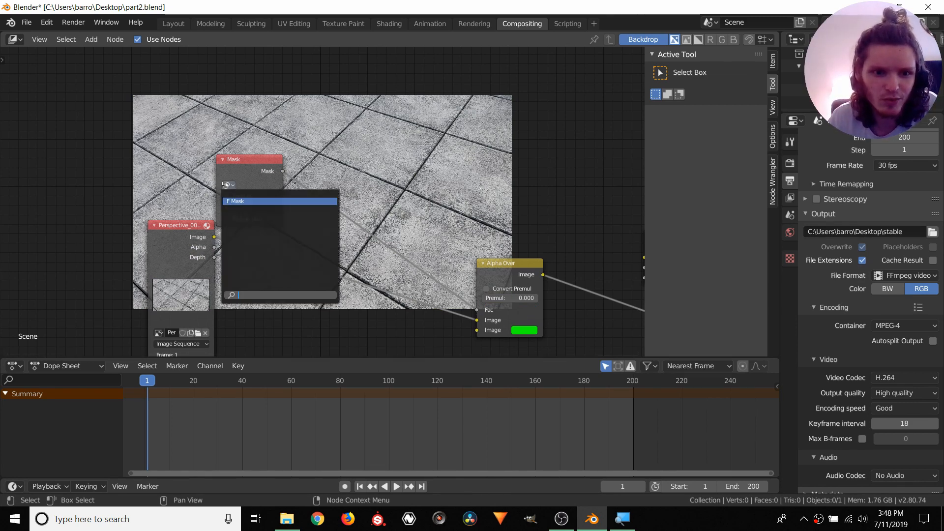
{"action": "left_click", "coordinate": [242, 200]}
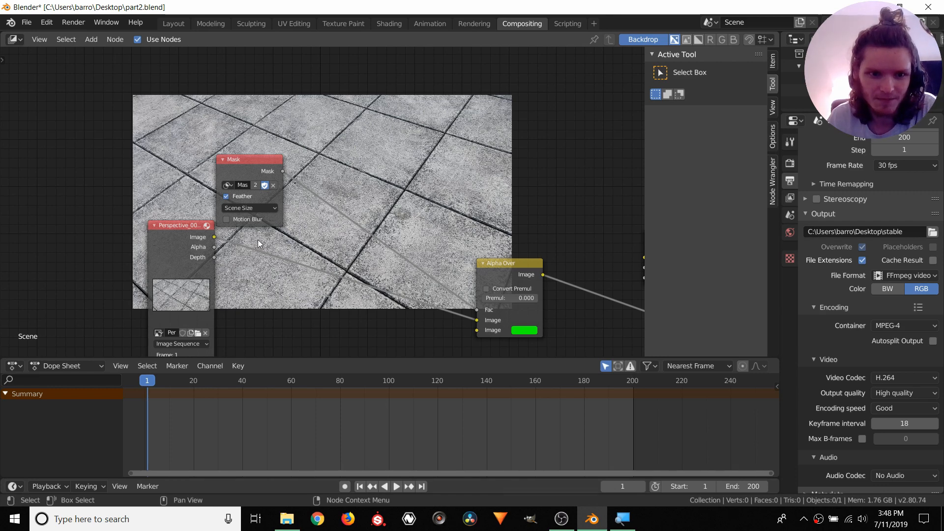
{"action": "scroll", "coordinate": [305, 217], "scroll_direction": "up", "scroll_amount": 2}
{"action": "left_click_drag", "start_coordinate": [251, 154], "coordinate": [205, 127]}
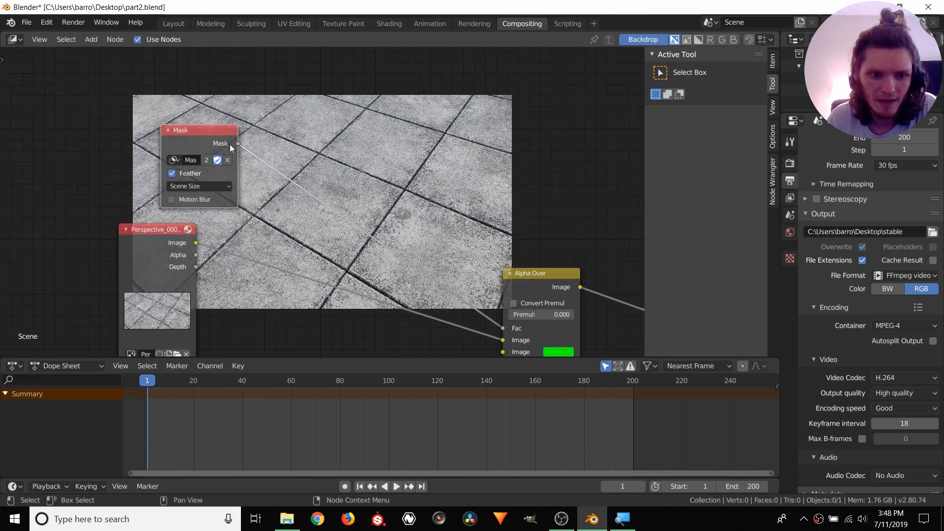
Step forward frame by frame to frame 24 to examine the masked green overlay, and return to frame 1
{"action": "key", "text": "Right"}
{"action": "key", "text": "Left"}
{"action": "key", "text": "Right"}
{"action": "key", "text": "Right"}
{"action": "key", "text": "Right"}
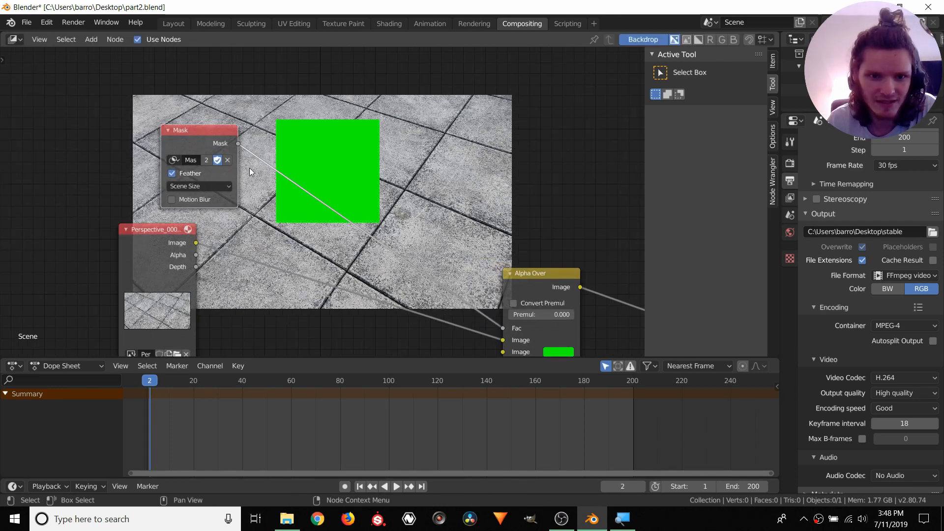
{"action": "key", "text": "Right"}
{"action": "key", "text": "Right"}
{"action": "key", "text": "Right"}
{"action": "key", "text": "Right"}
{"action": "key", "text": "Right"}
{"action": "key", "text": "Right"}
{"action": "key", "text": "Right"}
{"action": "key", "text": "Right"}
{"action": "key", "text": "Right"}
{"action": "key", "text": "Right"}
{"action": "key", "text": "Right"}
{"action": "key", "text": "Right"}
{"action": "key", "text": "Right"}
{"action": "key", "text": "Right"}
{"action": "key", "text": "Right"}
{"action": "key", "text": "Right"}
{"action": "key", "text": "Right"}
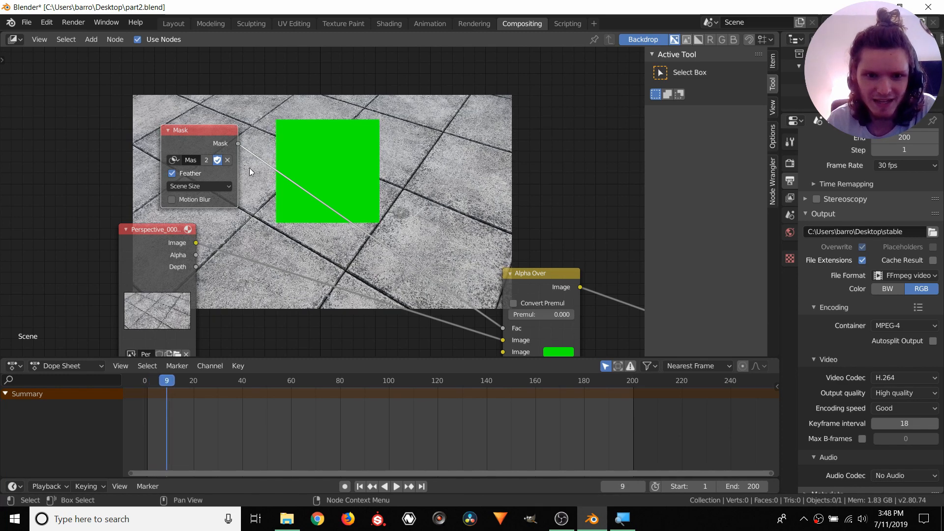
{"action": "key", "text": "Right"}
{"action": "key", "text": "Right"}
{"action": "key", "text": "Right"}
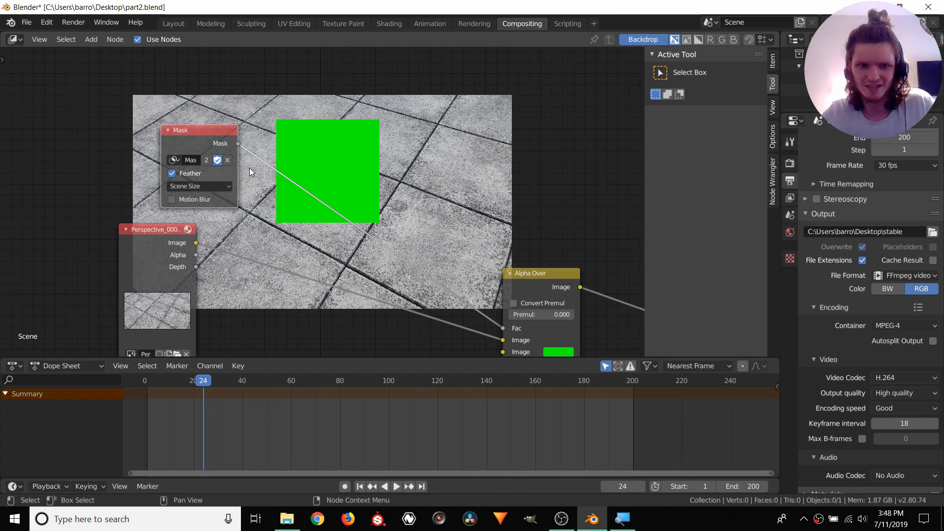
{"action": "key", "text": "shift+Left"}
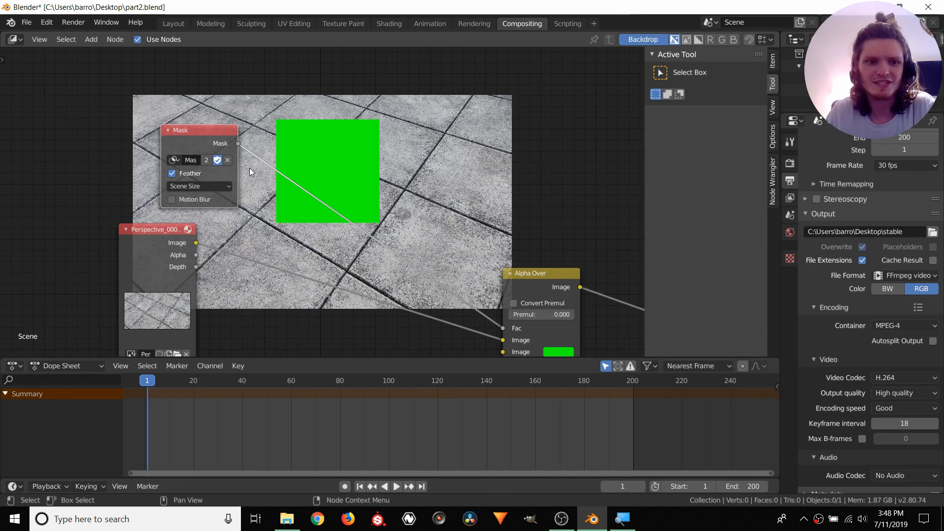
Enable motion blur on the Mask node, and play and scrub to frame 131 to check the composite with a smaller backdrop
{"action": "left_click", "coordinate": [171, 199]}
{"action": "key", "text": "space"}
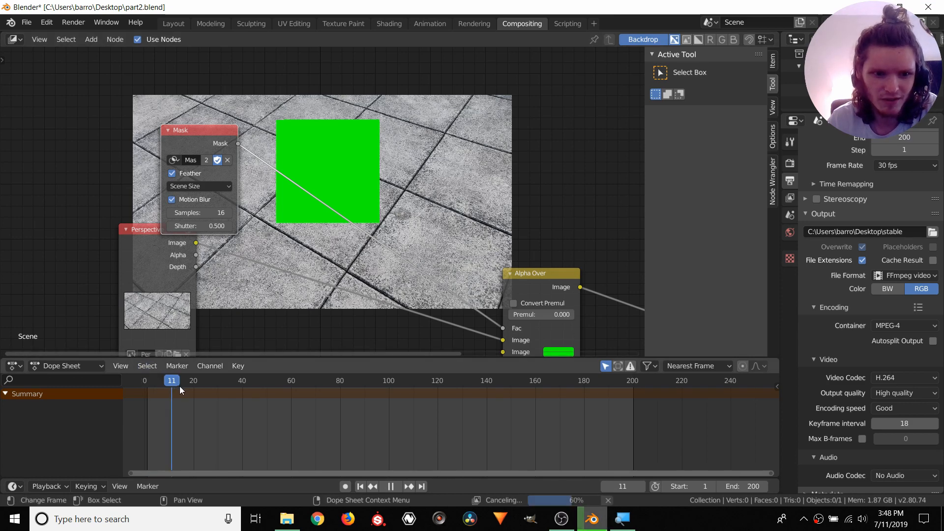
{"action": "key", "text": "space"}
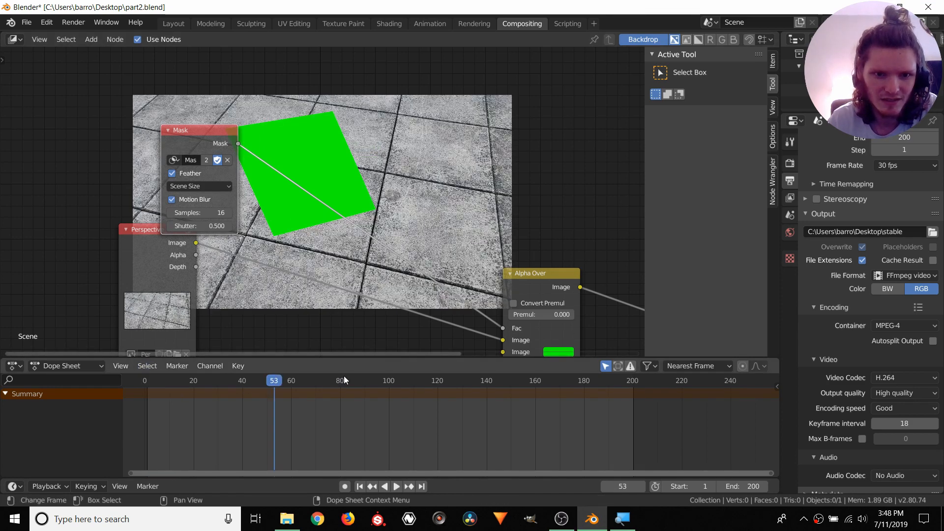
{"action": "left_click", "coordinate": [344, 376]}
{"action": "left_click", "coordinate": [464, 379]}
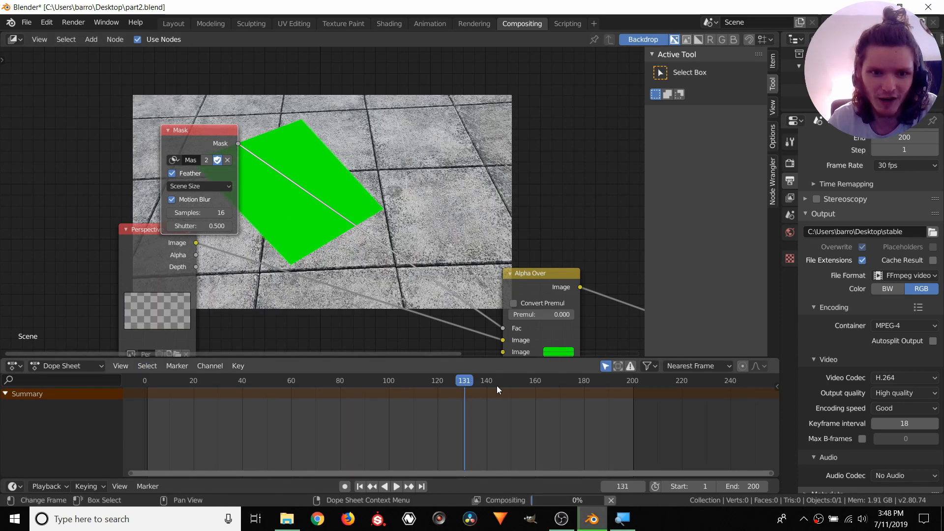
{"action": "middle_click_drag", "start_coordinate": [137, 229], "coordinate": [112, 235]}
{"action": "key", "text": "v"}
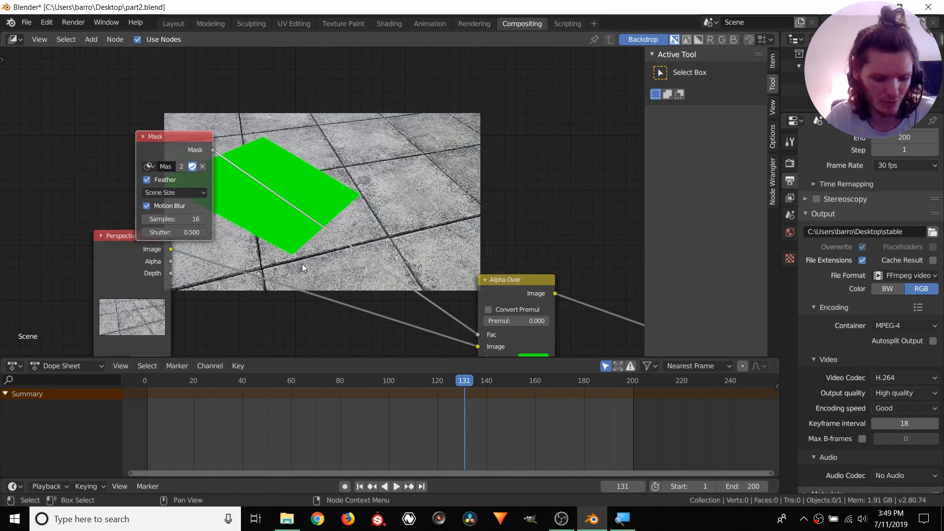
Set the Mask node's motion blur shutter to 1
{"action": "key", "text": "alt+v"}
{"action": "key", "text": "alt+v"}
{"action": "key", "text": "alt+v"}
{"action": "key", "text": "alt+v"}
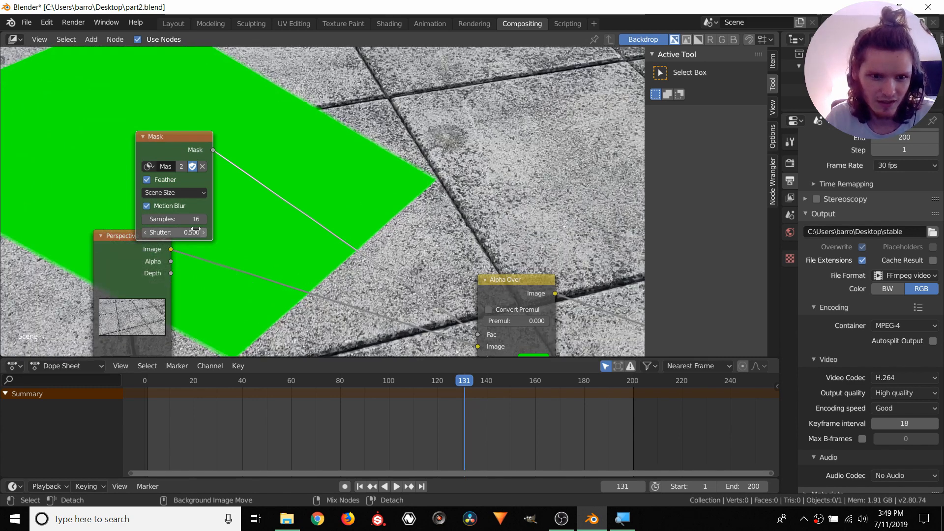
{"action": "left_click", "coordinate": [195, 231]}
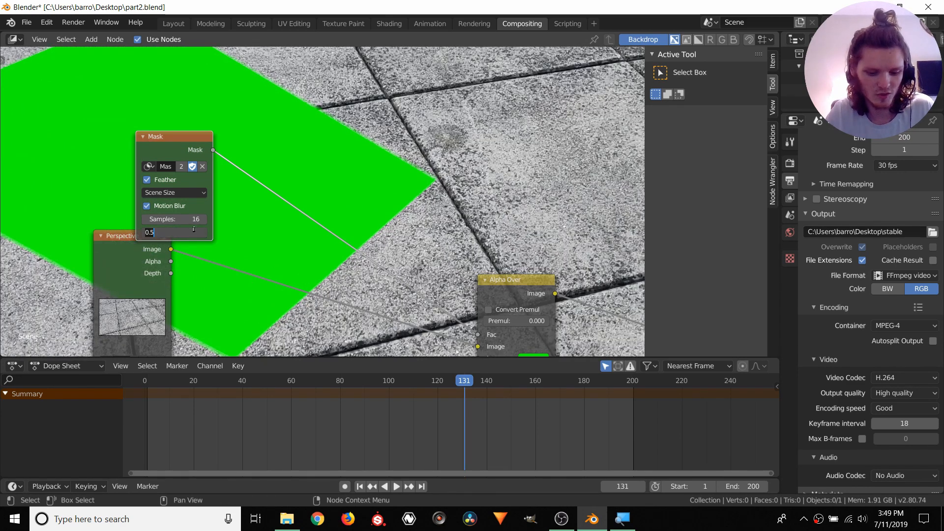
{"action": "type", "text": "1"}
{"action": "key", "text": "Return"}
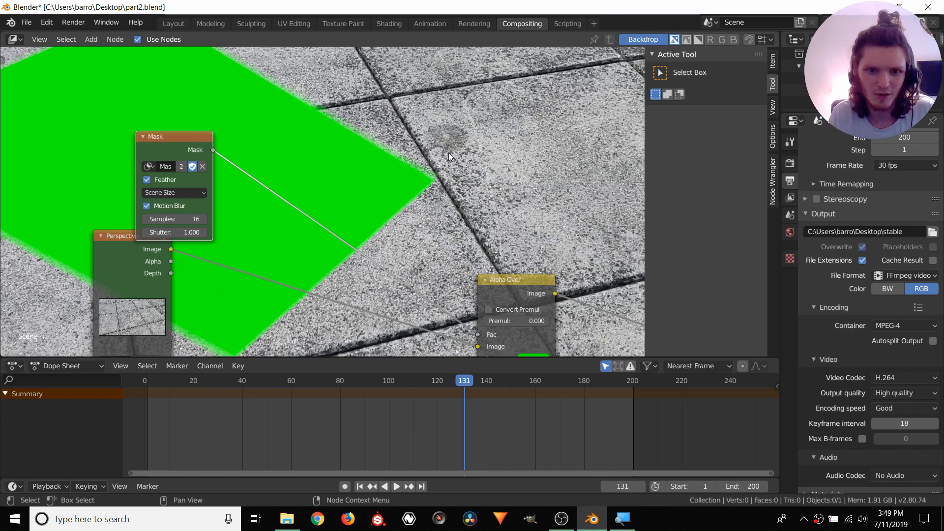
Try a lower motion blur sample count on the Mask node, and restore the samples to 16
{"action": "left_click", "coordinate": [190, 219]}
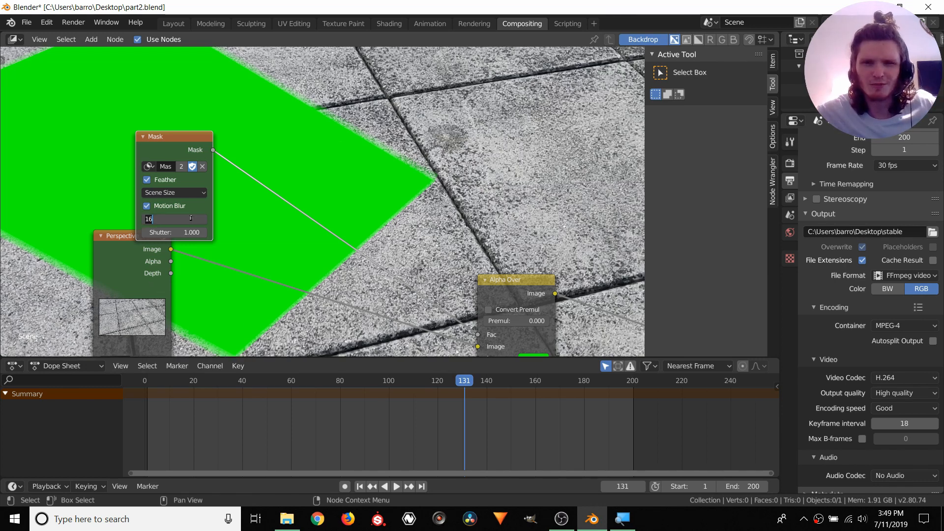
{"action": "key", "text": "Return"}
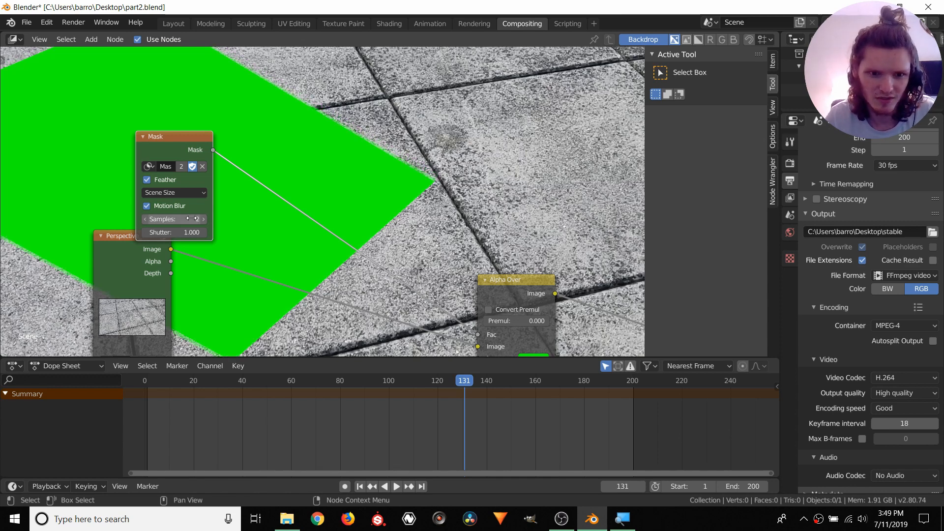
{"action": "left_click", "coordinate": [190, 219]}
{"action": "type", "text": "1"}
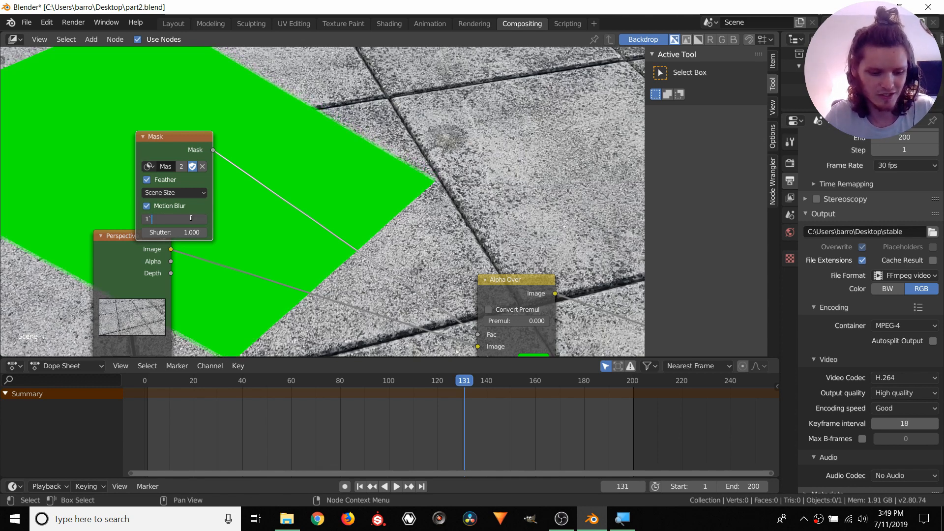
{"action": "type", "text": "6"}
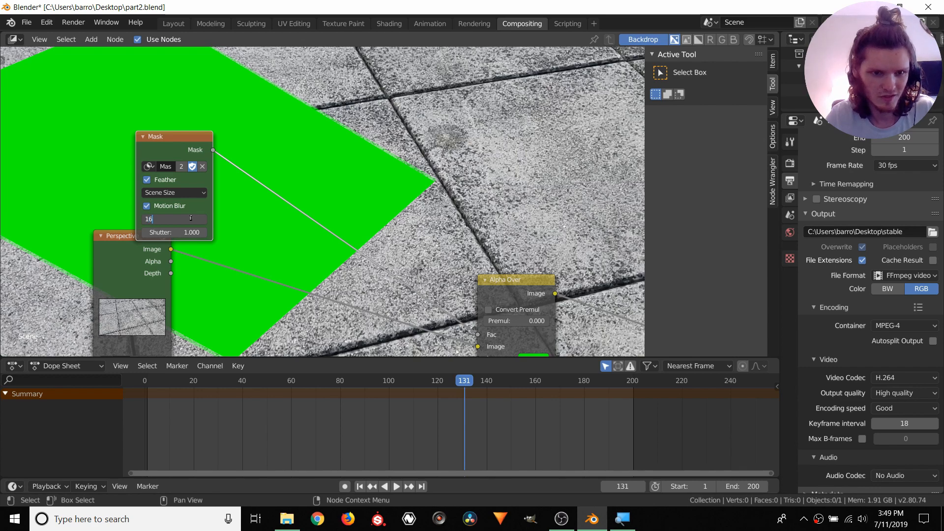
{"action": "key", "text": "Return"}
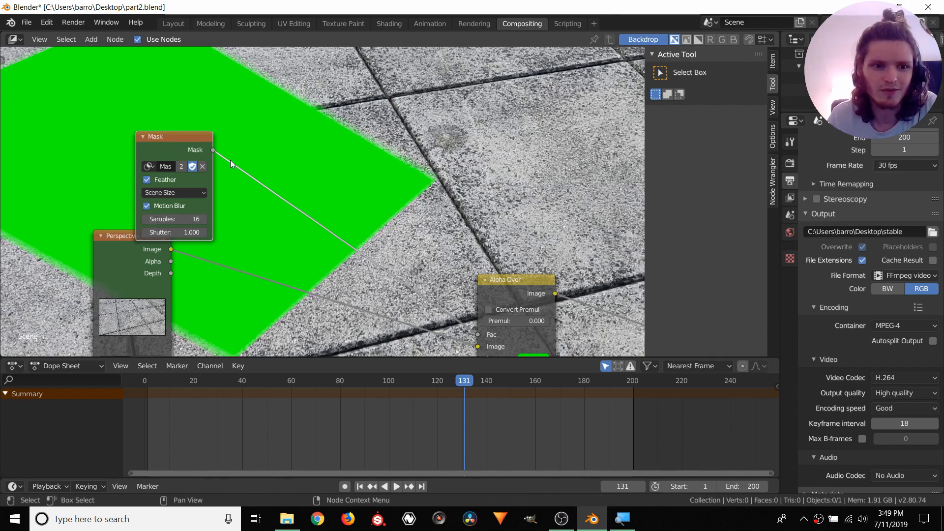
Examine the motion-blurred green overlay across the whole frame together with the complete node setup
{"action": "key", "text": "v"}
{"action": "key", "text": "v"}
{"action": "key", "text": "v"}
{"action": "key", "text": "v"}
{"action": "key", "text": "v"}
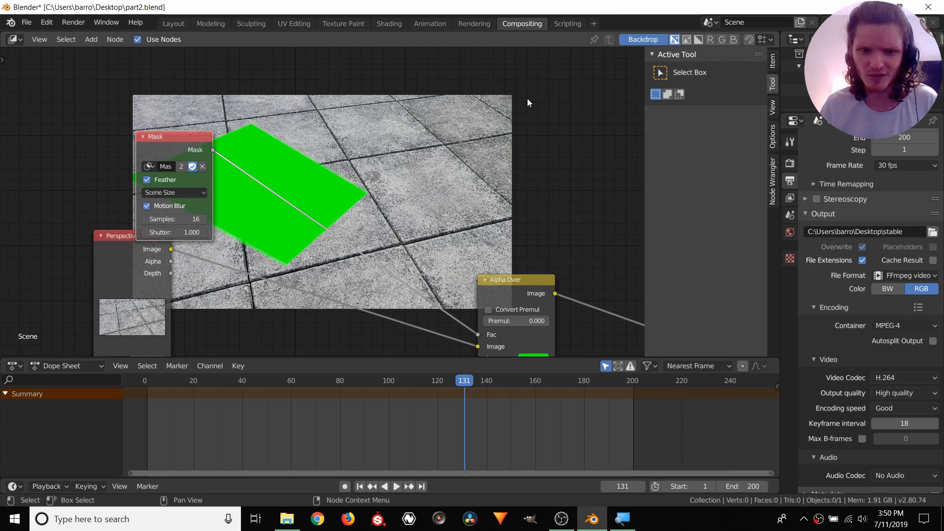
{"action": "key", "text": "v"}
{"action": "scroll", "coordinate": [438, 202], "scroll_direction": "down", "scroll_amount": 5}
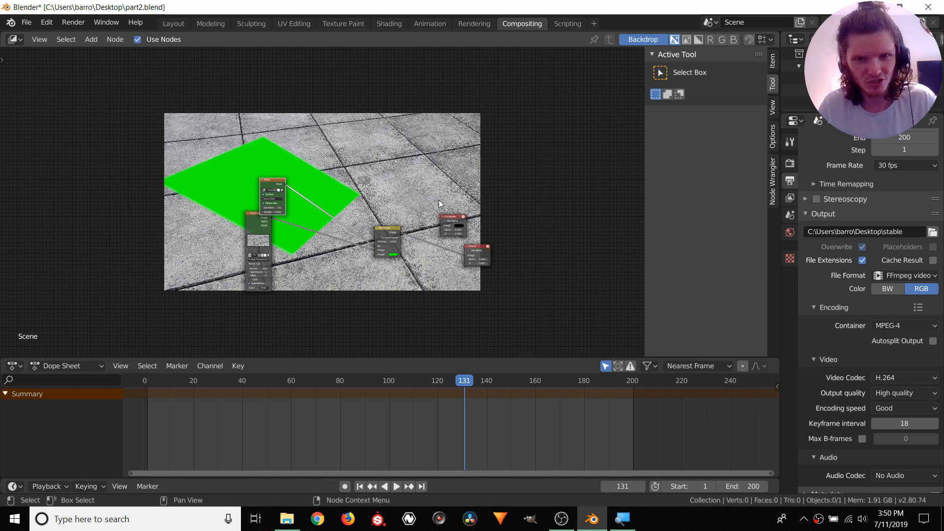
Return to the Layout workspace, switch the clip editor from masking to Tracking mode, and show the Solve tools
{"action": "left_click", "coordinate": [168, 26]}
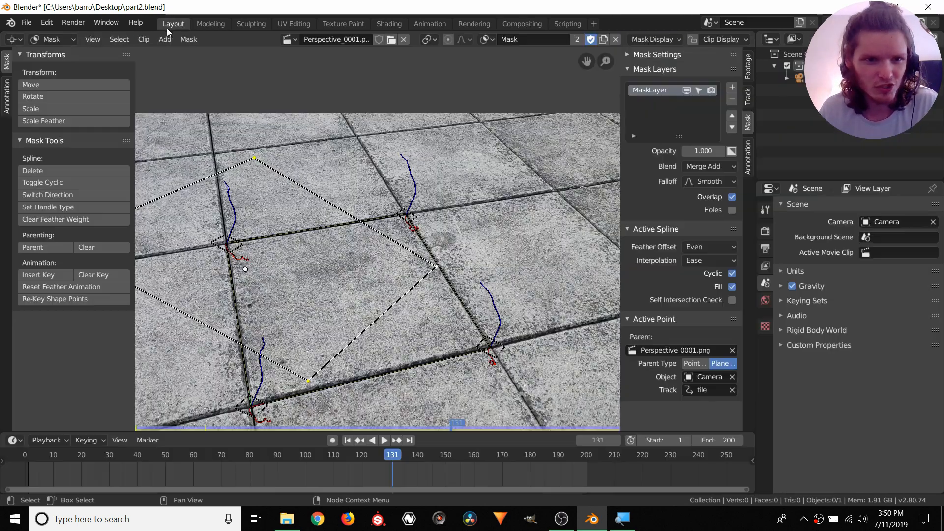
{"action": "left_click", "coordinate": [35, 41]}
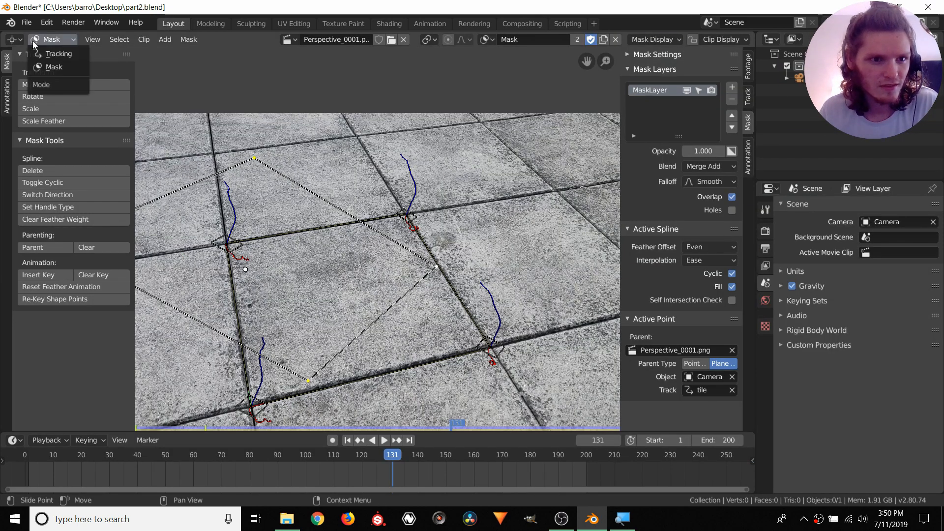
{"action": "left_click", "coordinate": [57, 53]}
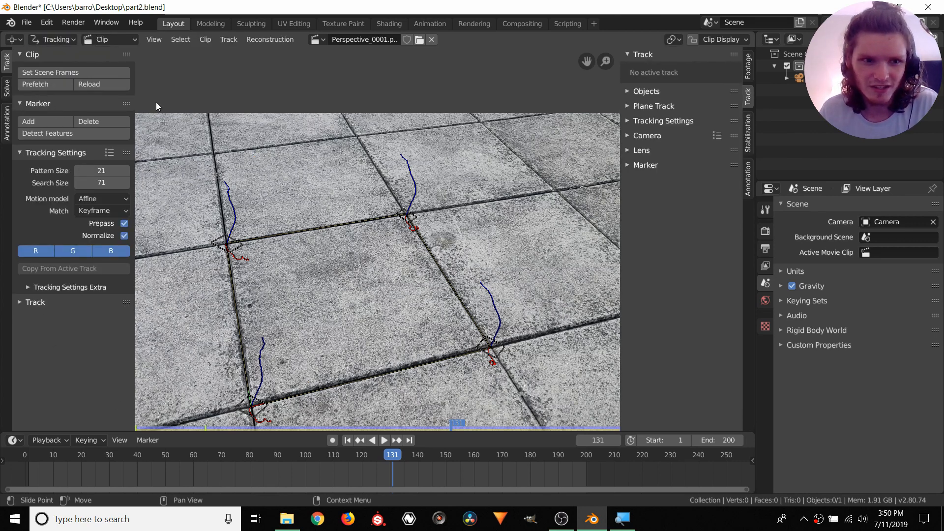
{"action": "left_click", "coordinate": [7, 89]}
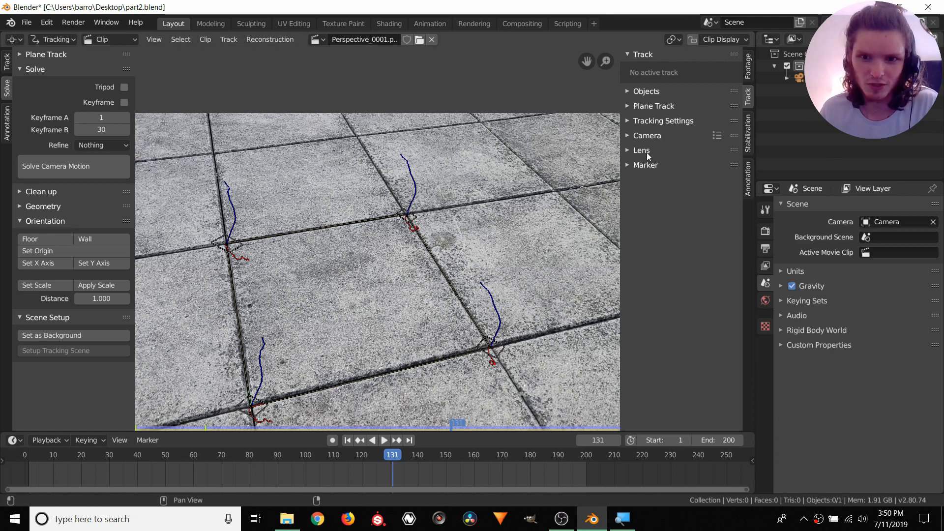
Show the clip's camera, lens and tracking object settings
{"action": "left_click", "coordinate": [644, 135]}
{"action": "left_click", "coordinate": [635, 227]}
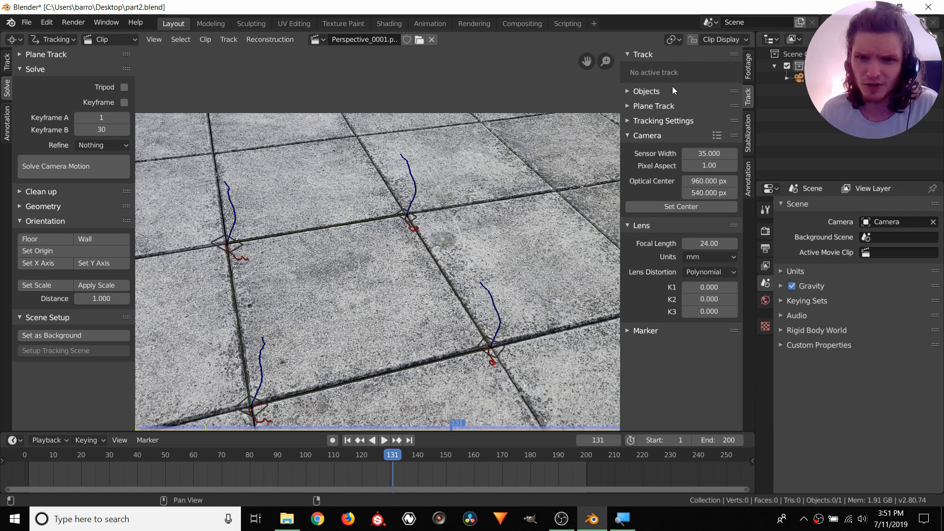
{"action": "left_click", "coordinate": [646, 92]}
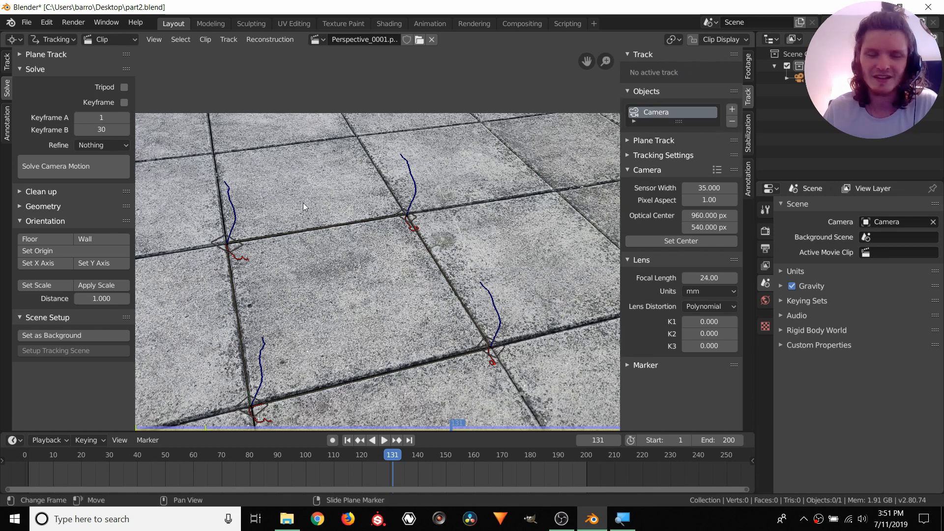